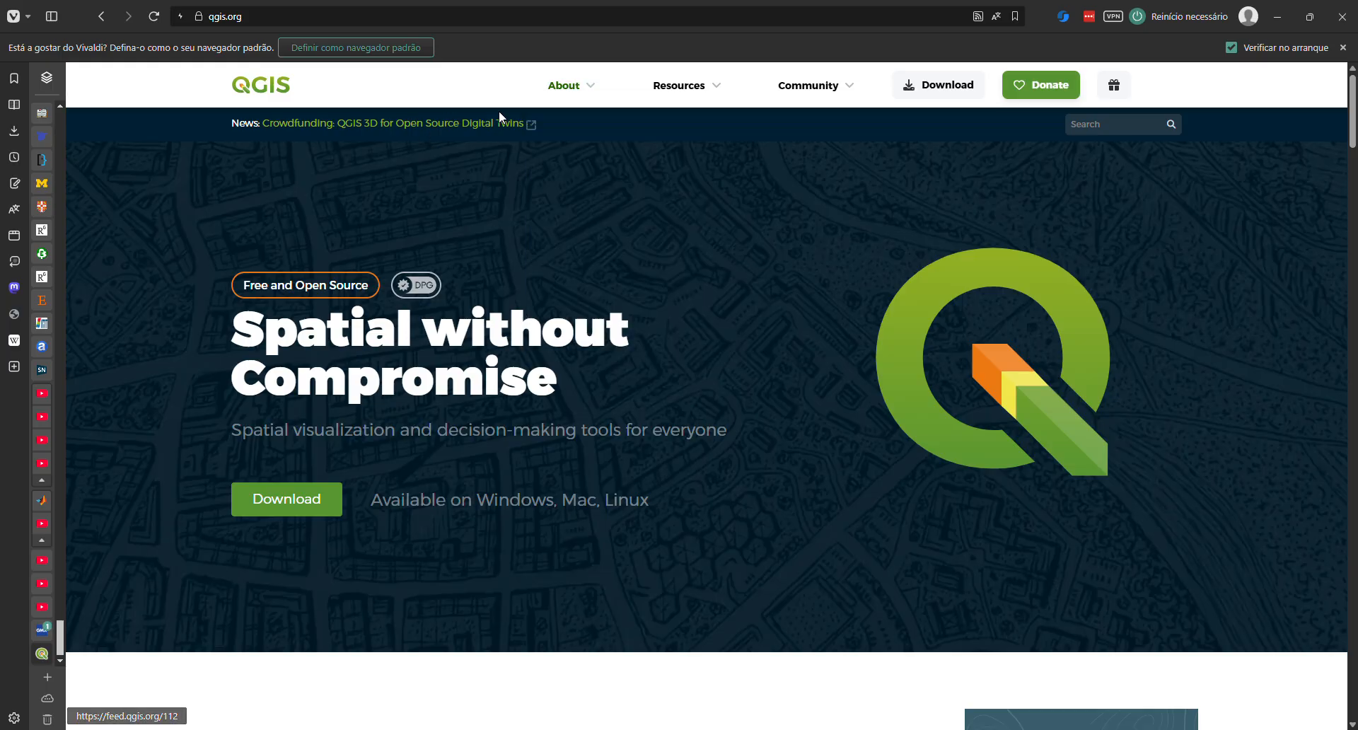
- Go to the QGIS download page, skipping the donation, and look over the installers for Windows and other platforms
scroll(715, 508, "down", 3)
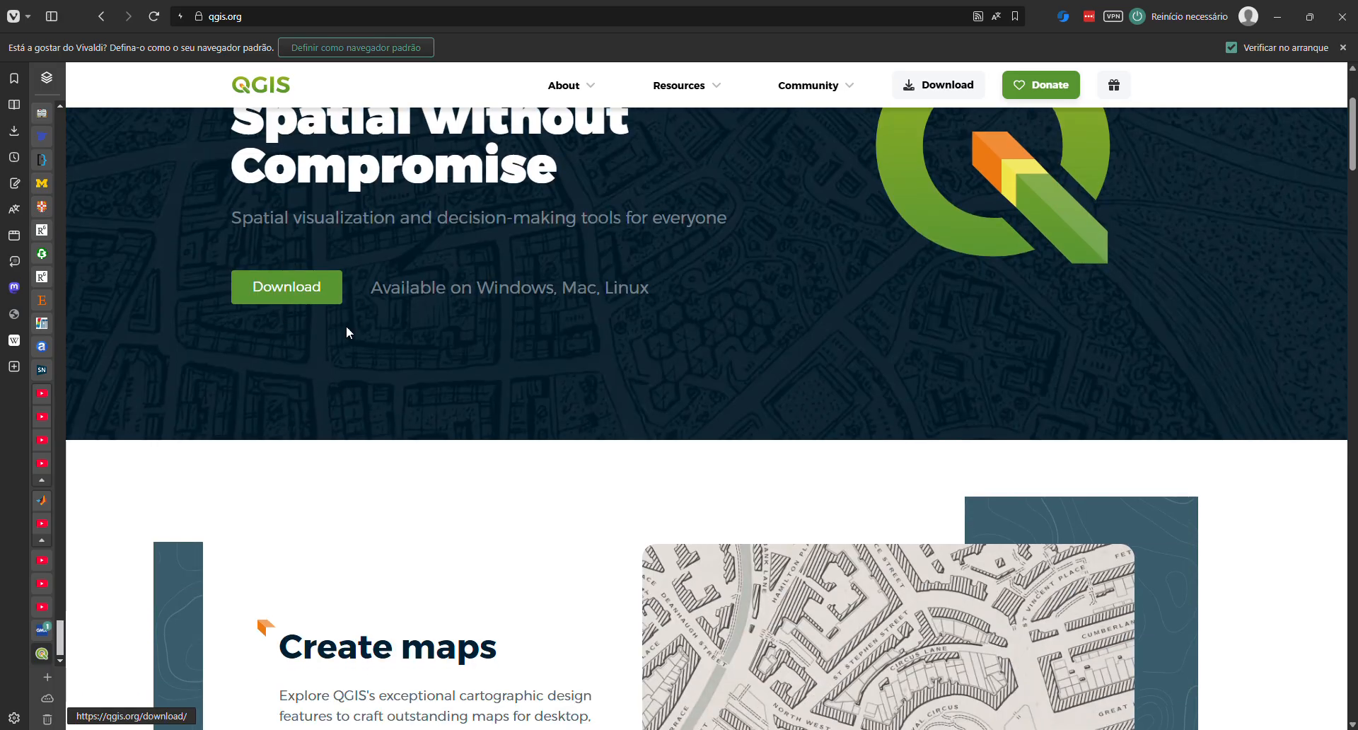
scroll(534, 362, "up", 3)
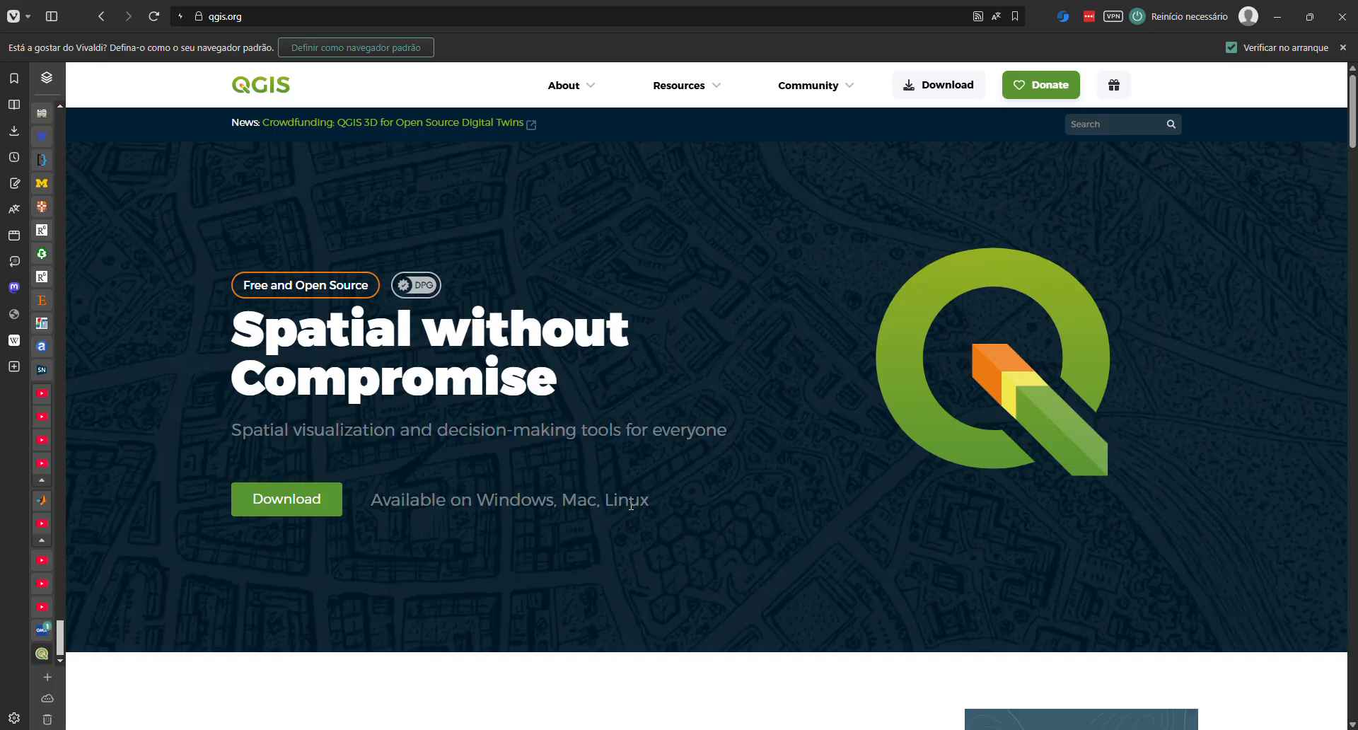
scroll(631, 504, "down", 10)
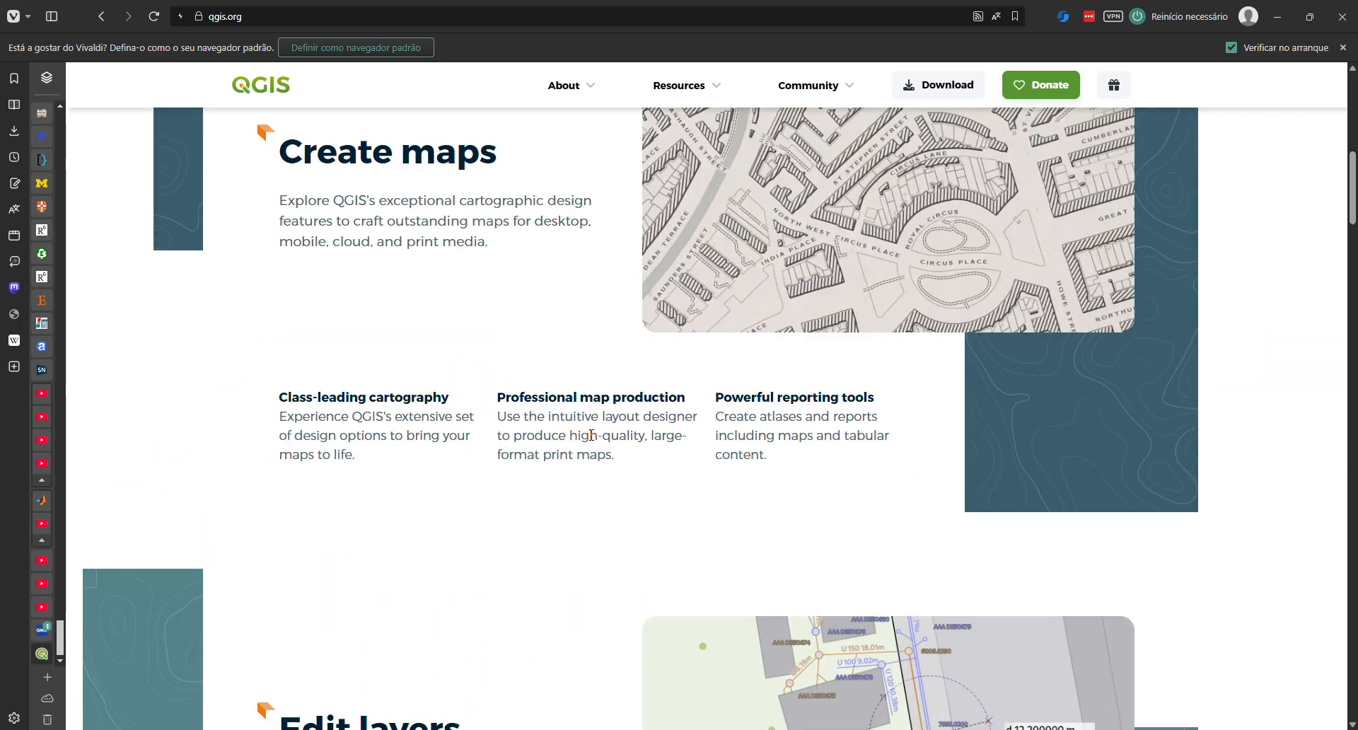
scroll(591, 435, "up", 10)
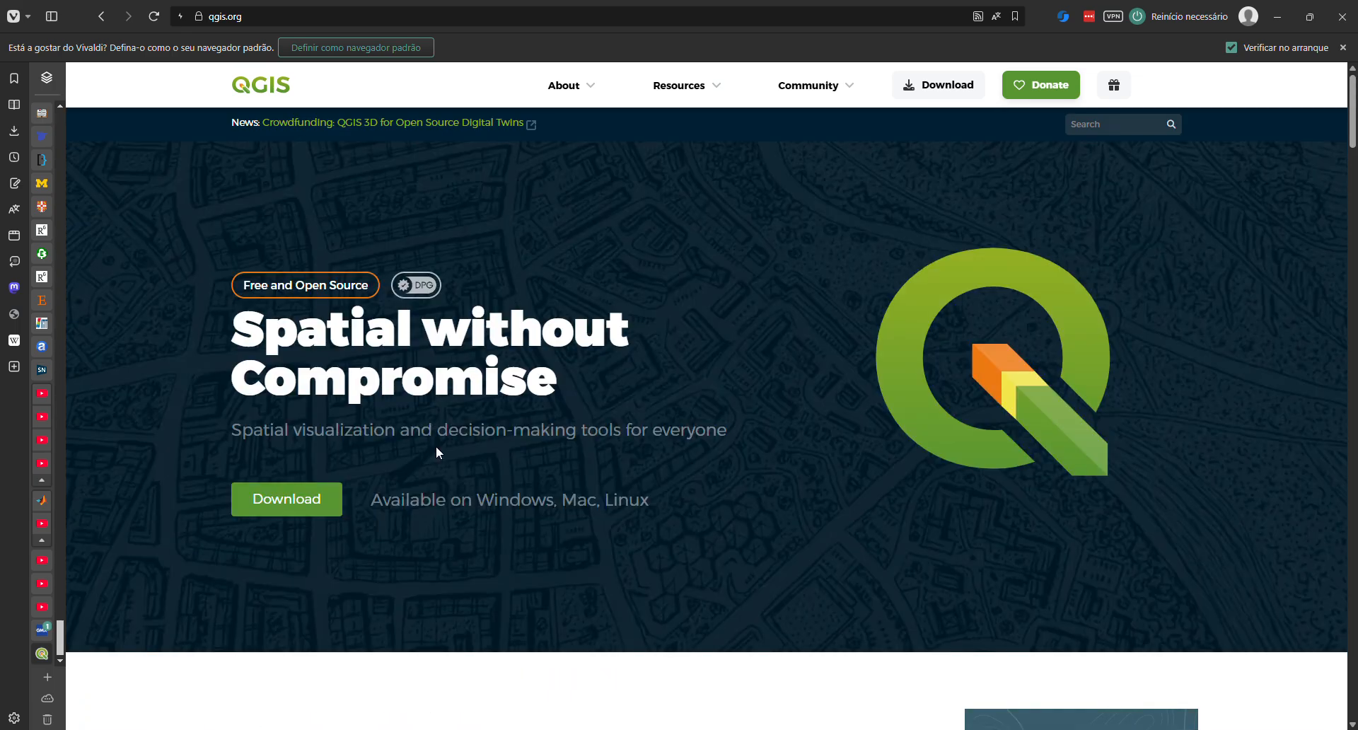
left_click(943, 92)
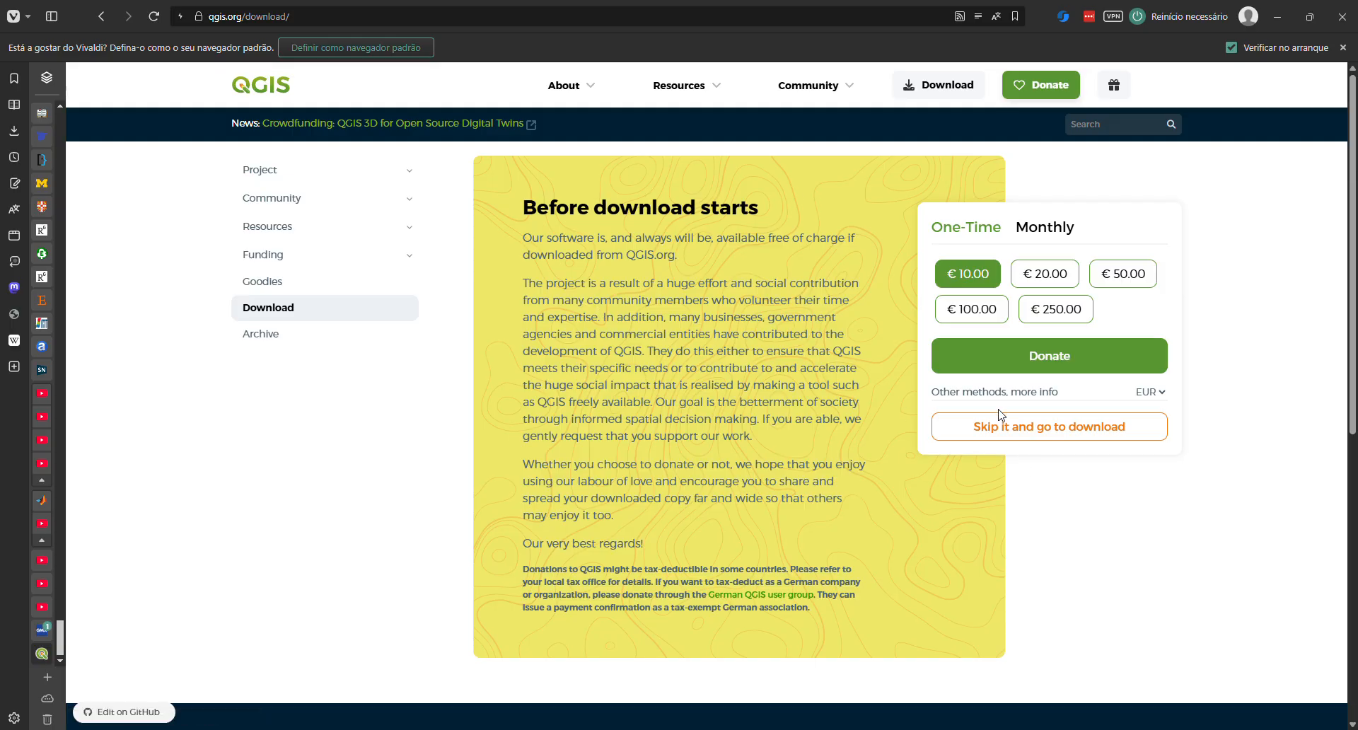
left_click(1006, 427)
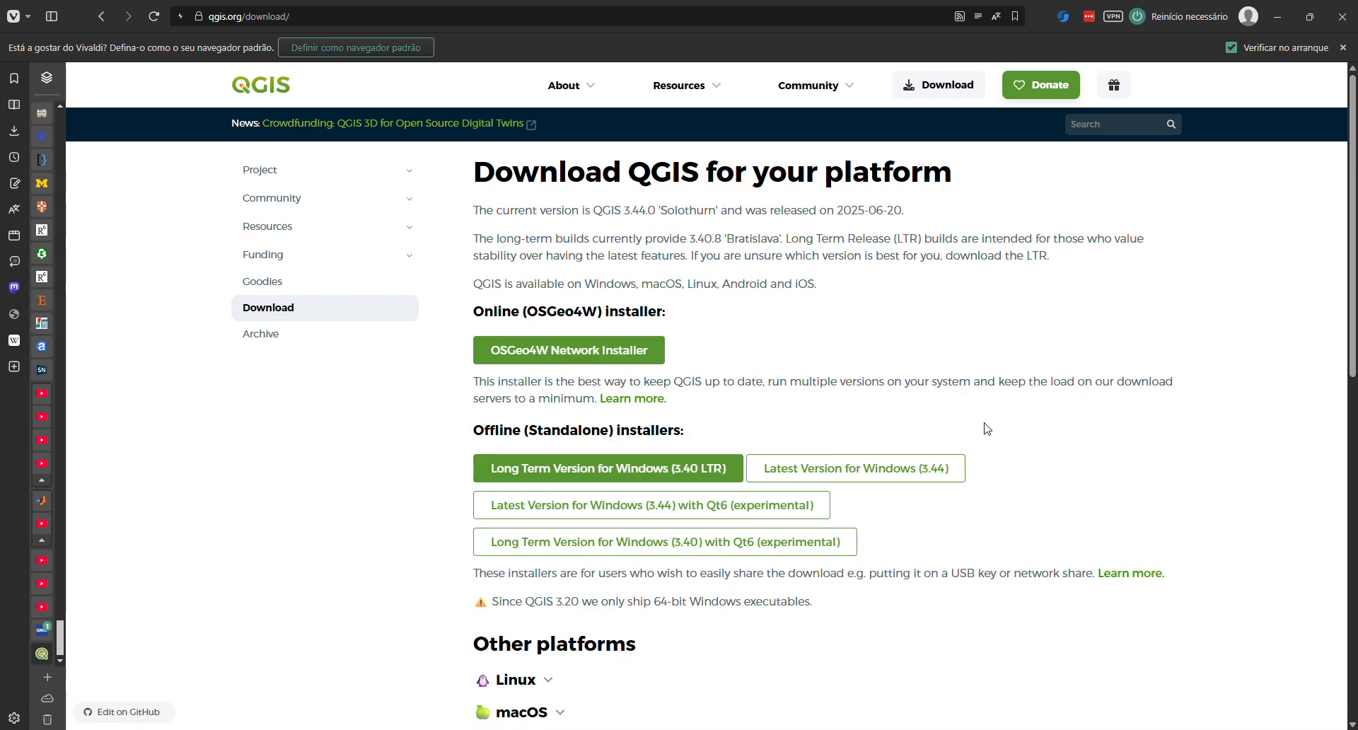
scroll(987, 428, "down", 5)
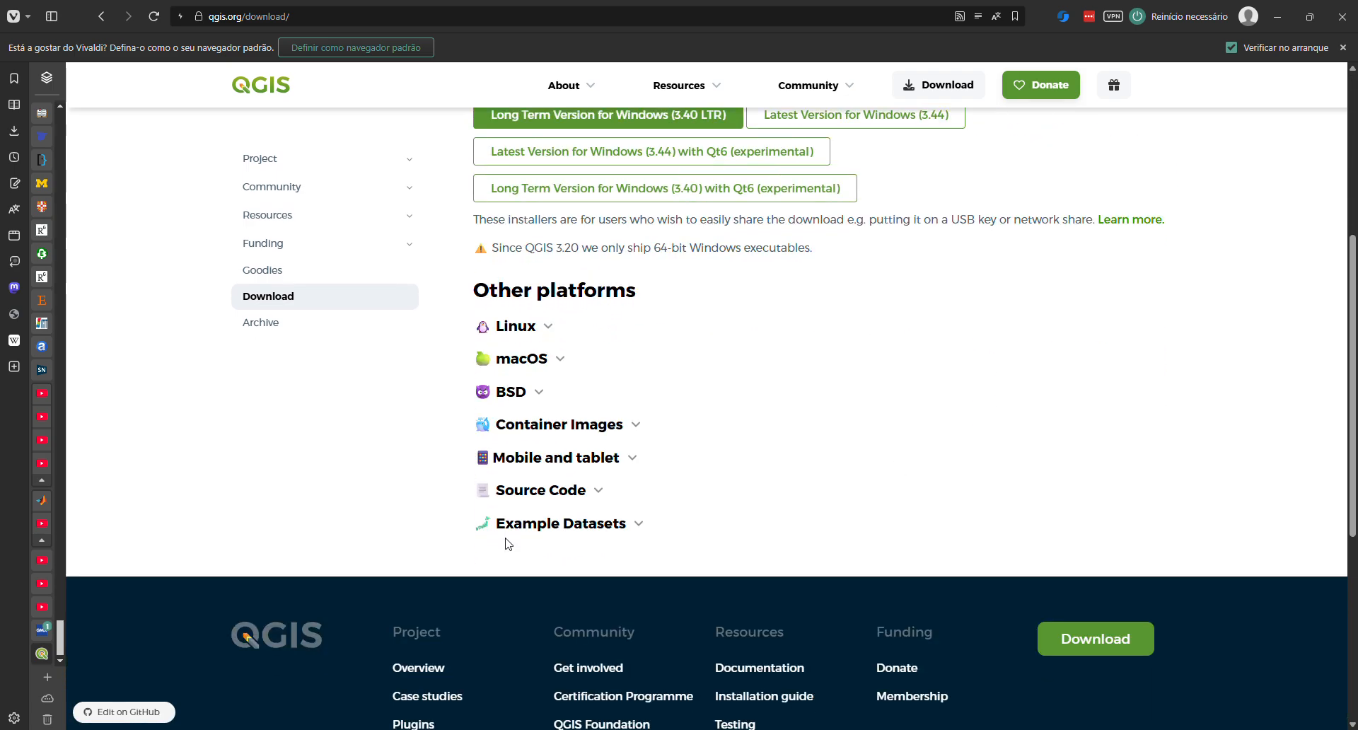
scroll(638, 454, "up", 5)
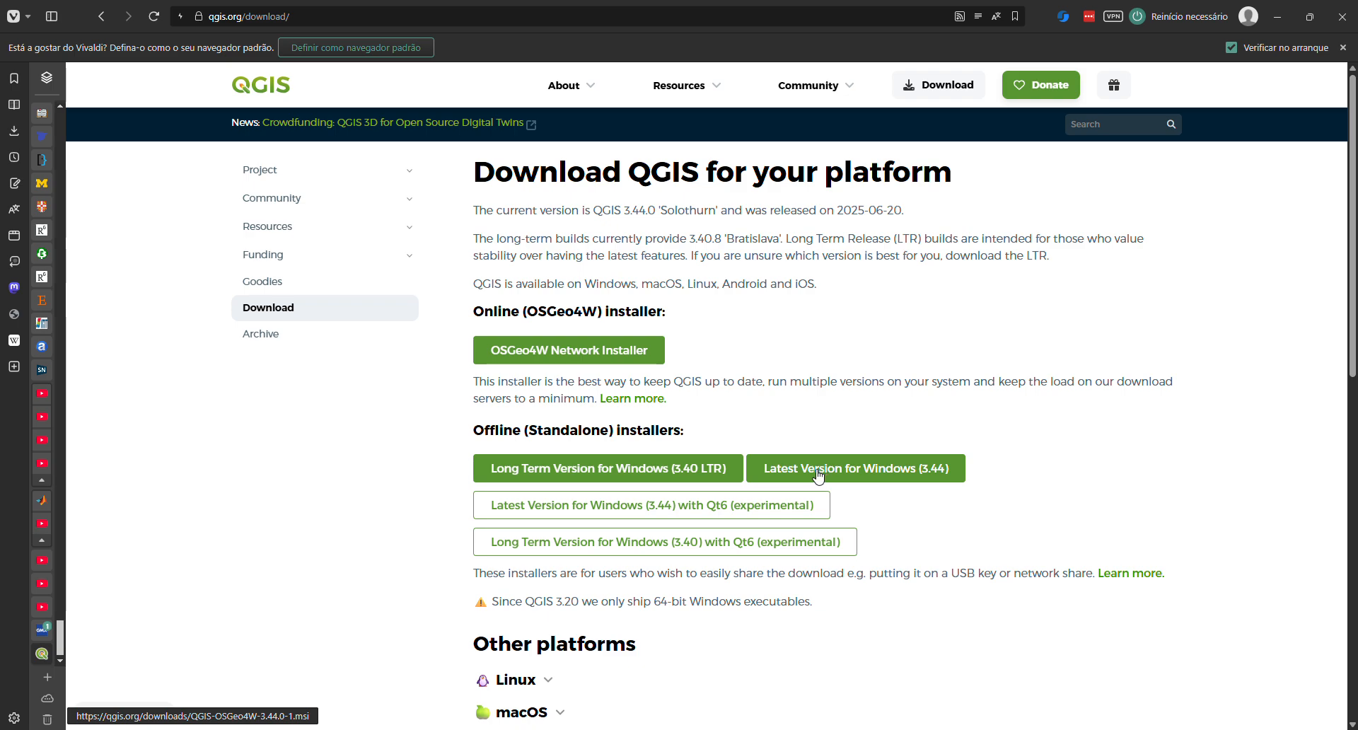
- Request the Long Term Version for Windows (3.40 LTR) installer and cancel the download
left_click(648, 478)
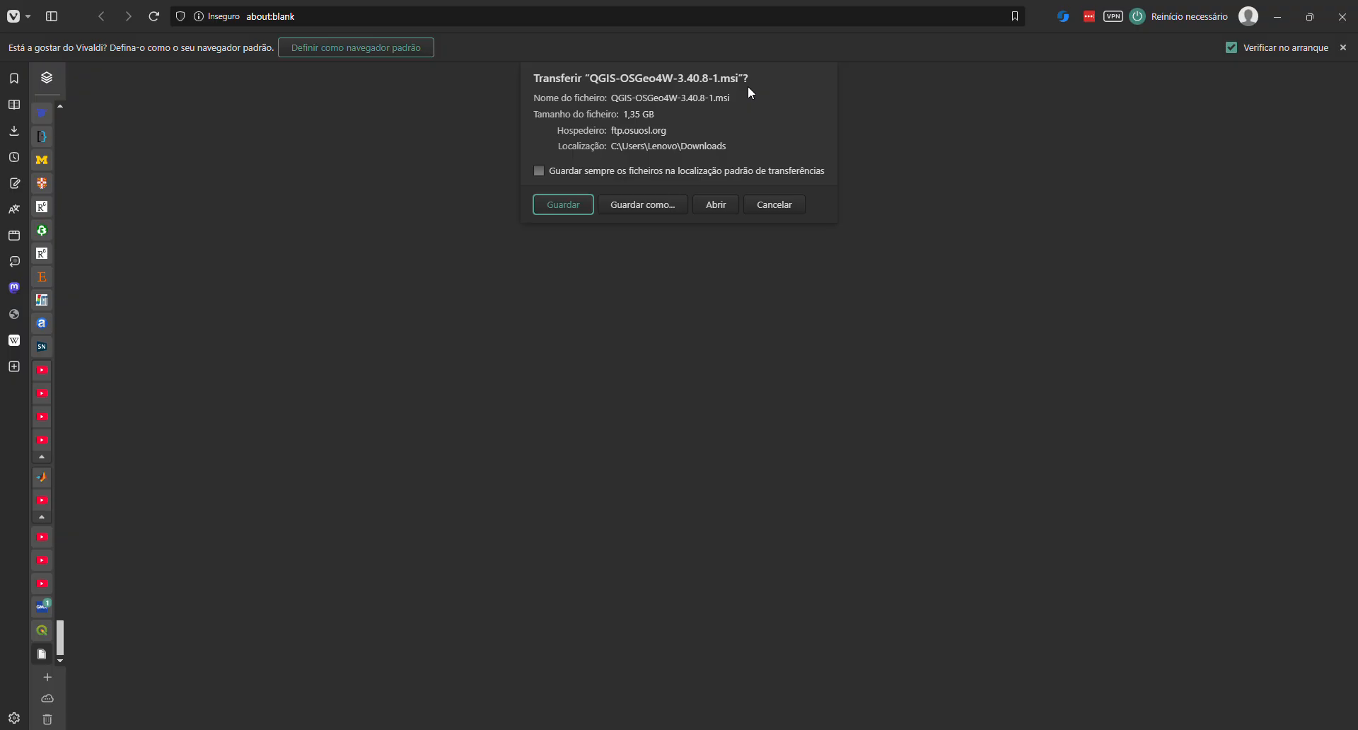
left_click(785, 214)
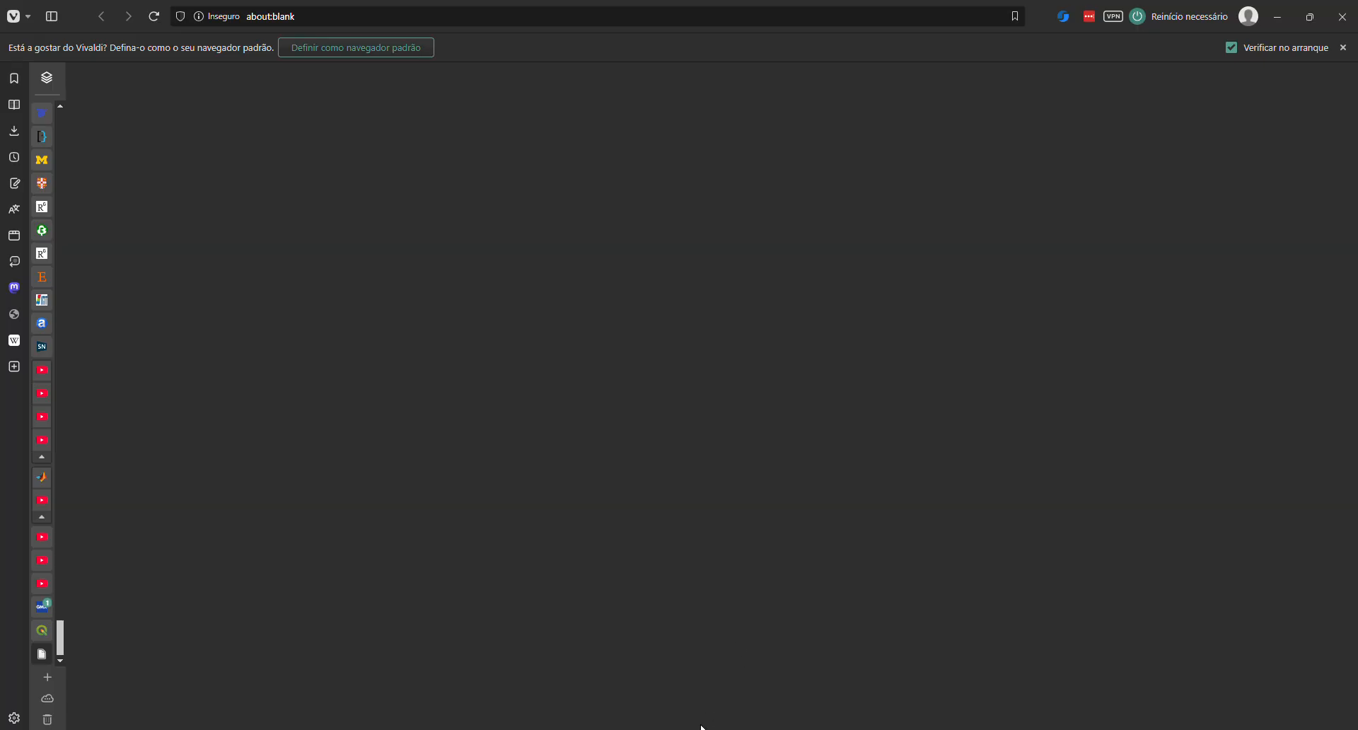
- View the QGIS 3.34.11 program folder, and switch to the QGIS window holding the project Ativadade 4 v2
mouse_move(708, 727)
left_click(679, 626)
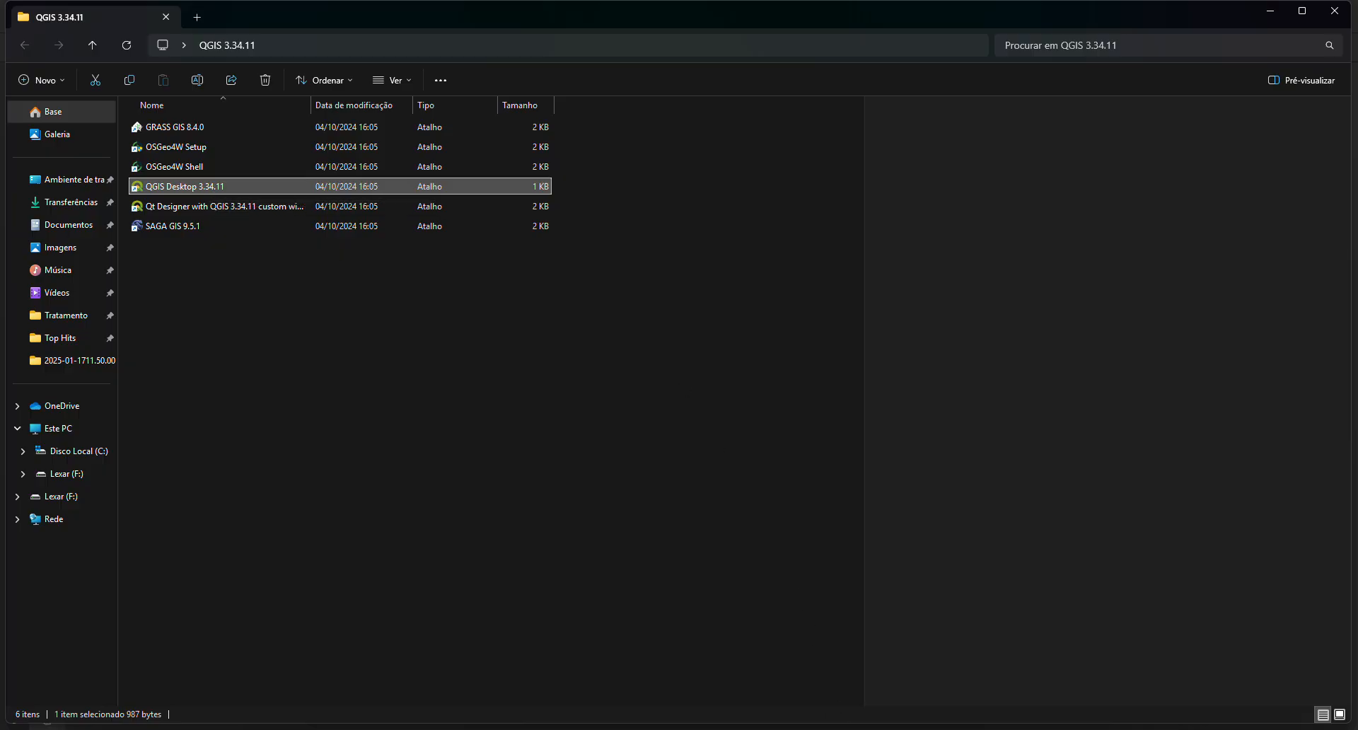
mouse_move(844, 723)
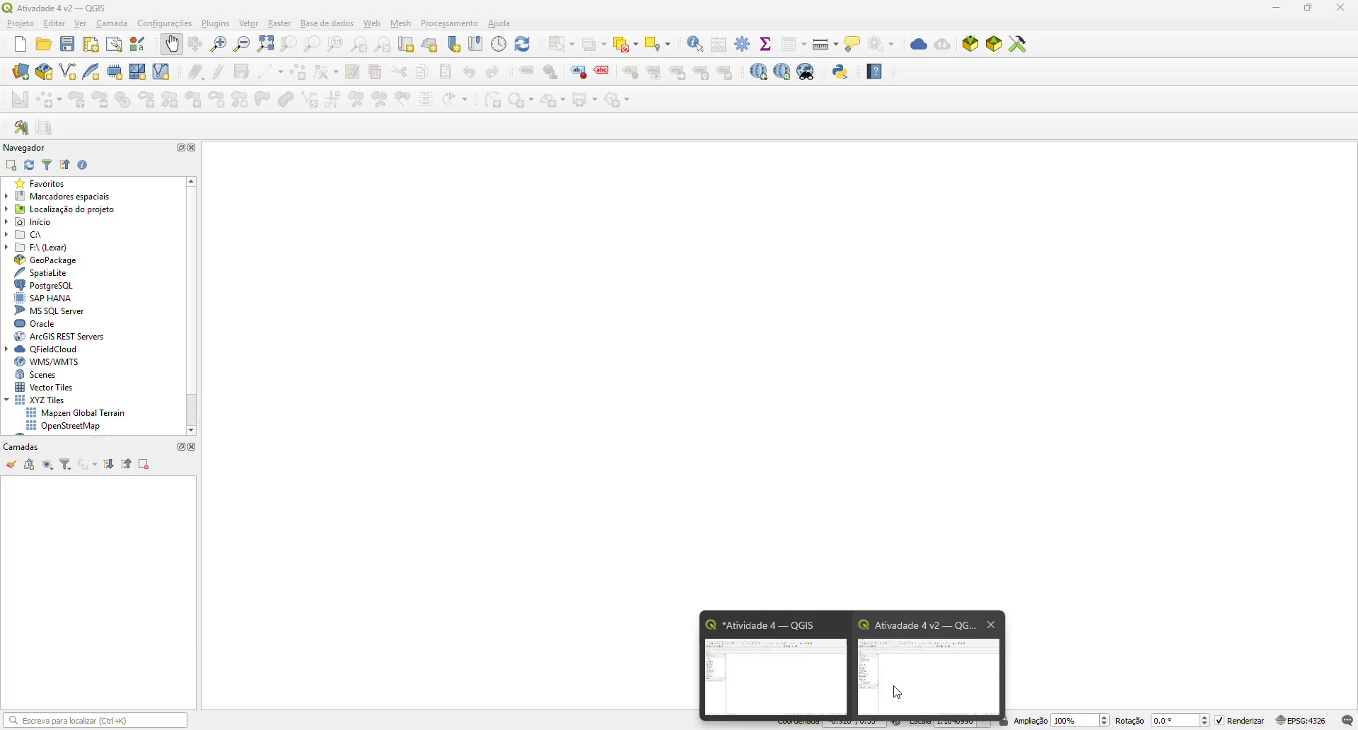
left_click(899, 694)
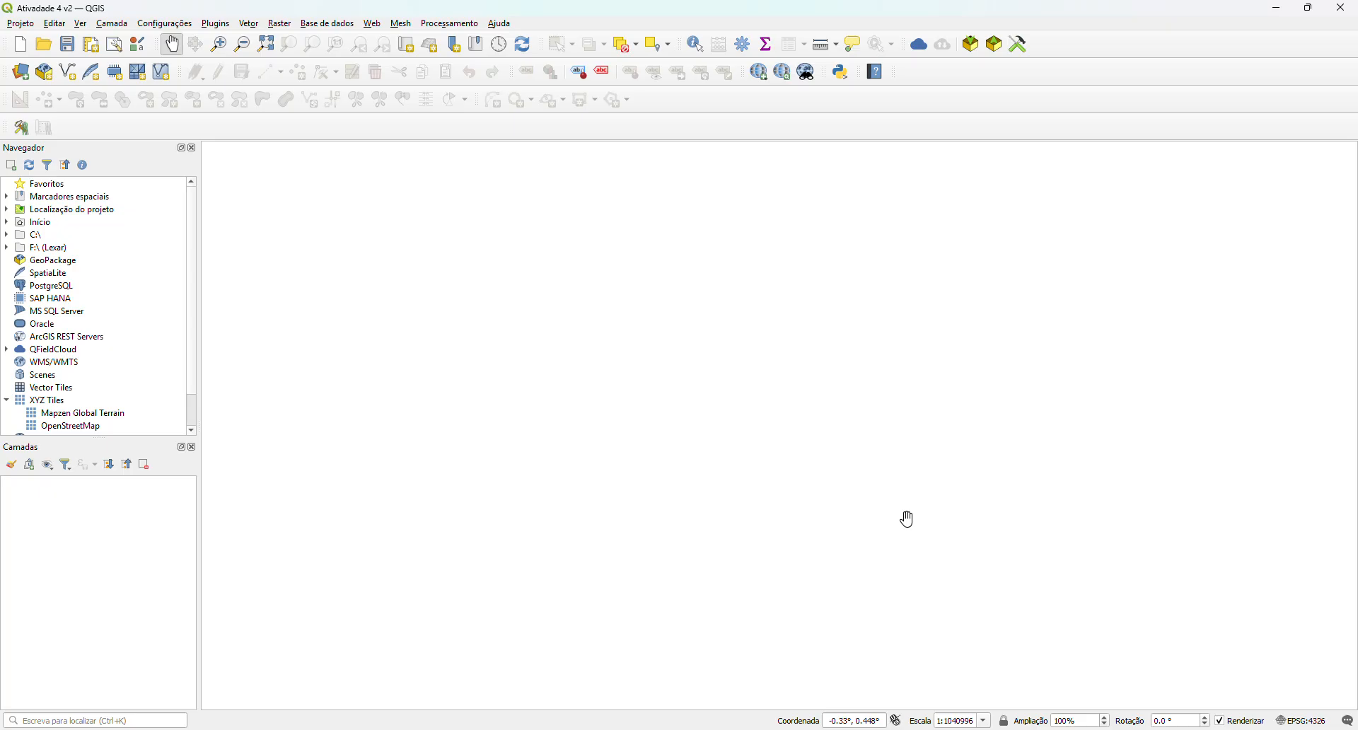
left_click(20, 23)
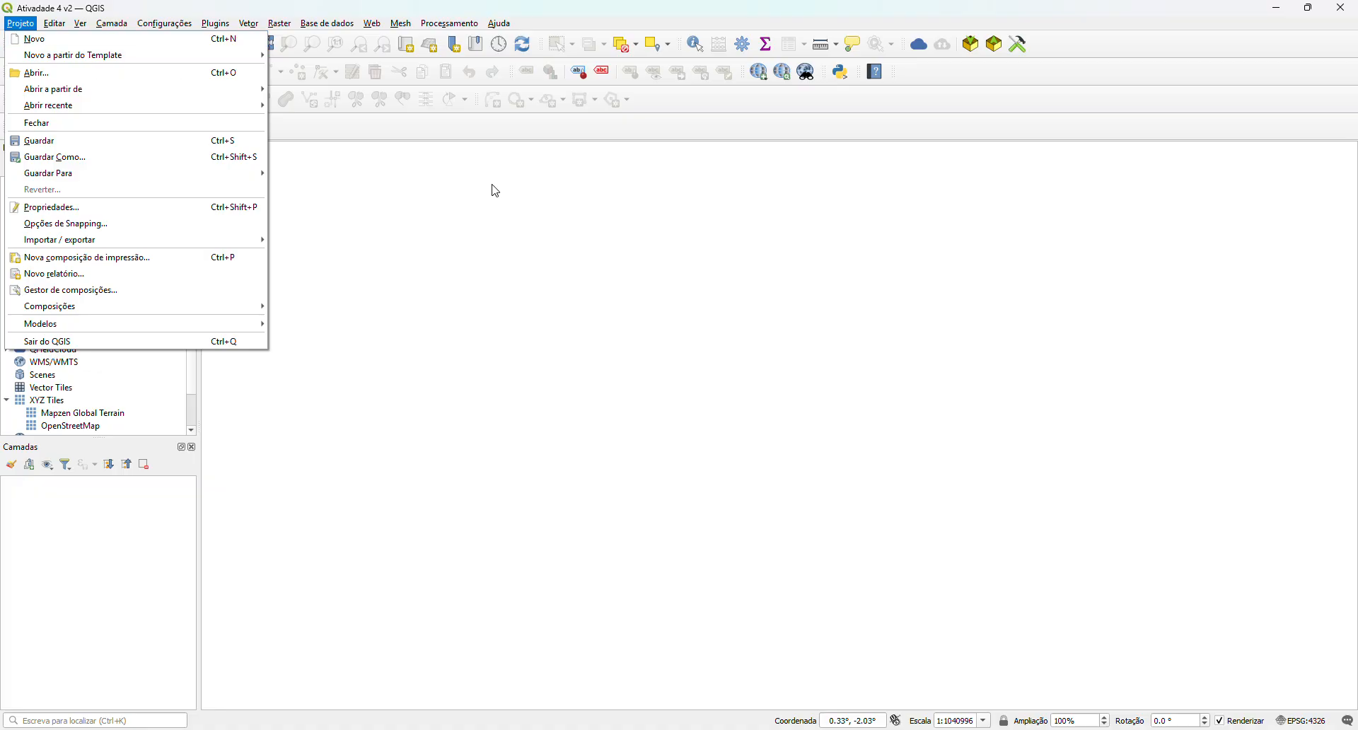
left_click(572, 252)
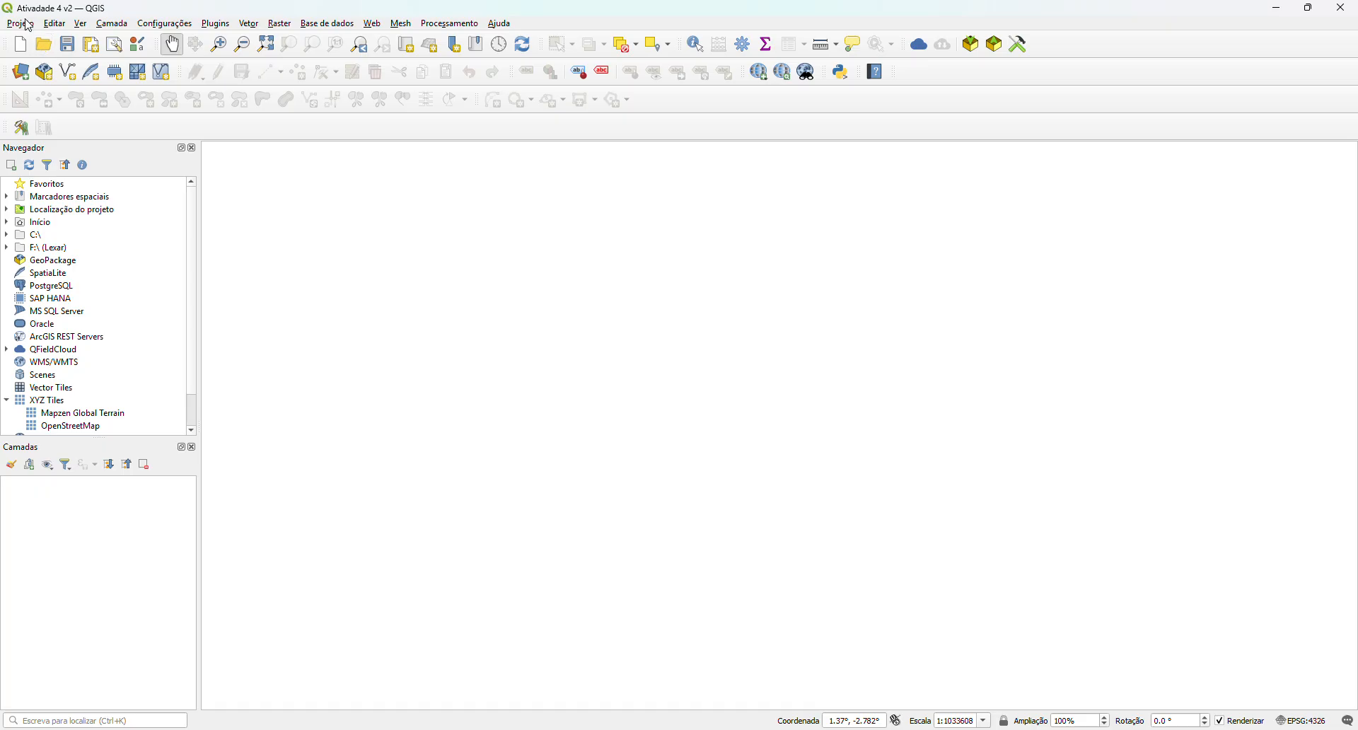
left_click(68, 47)
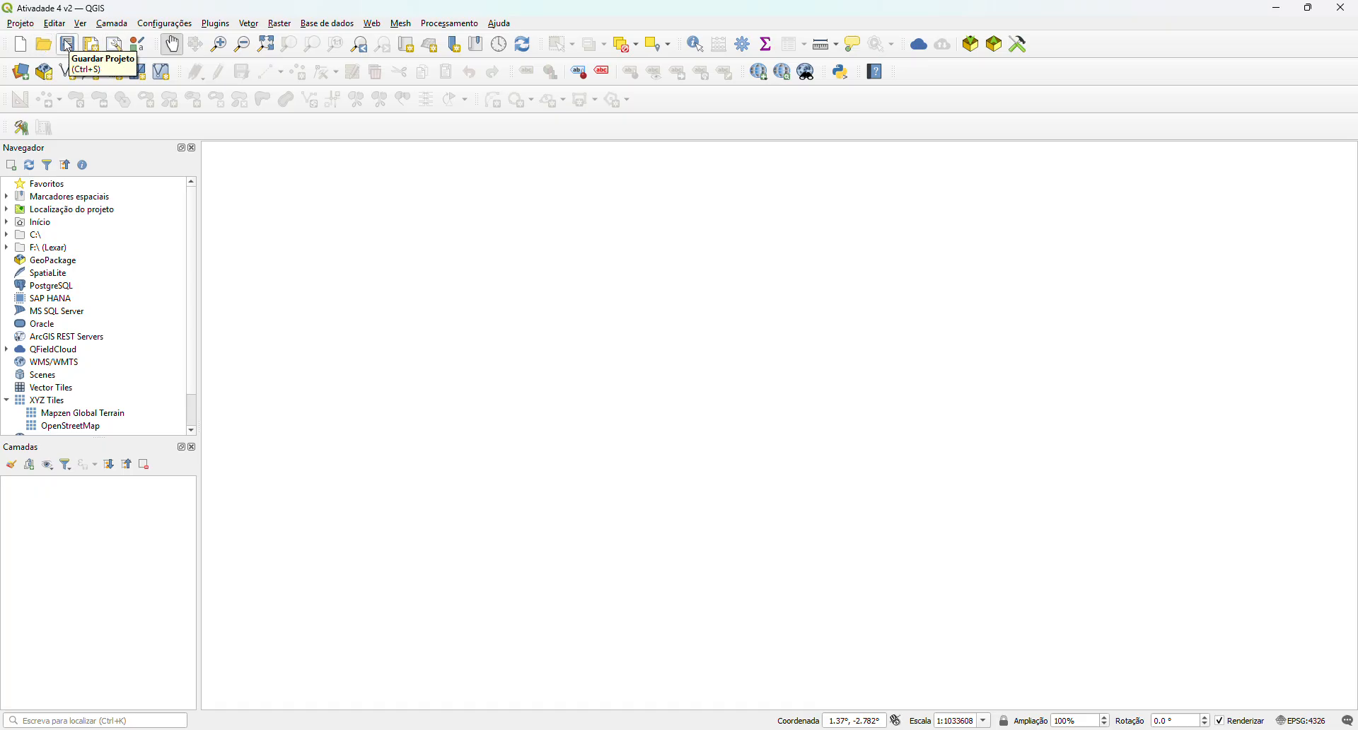
- Save the project as a new QGZ file named "Atividade 4 novo" in the atividade 4 folder
left_click(20, 24)
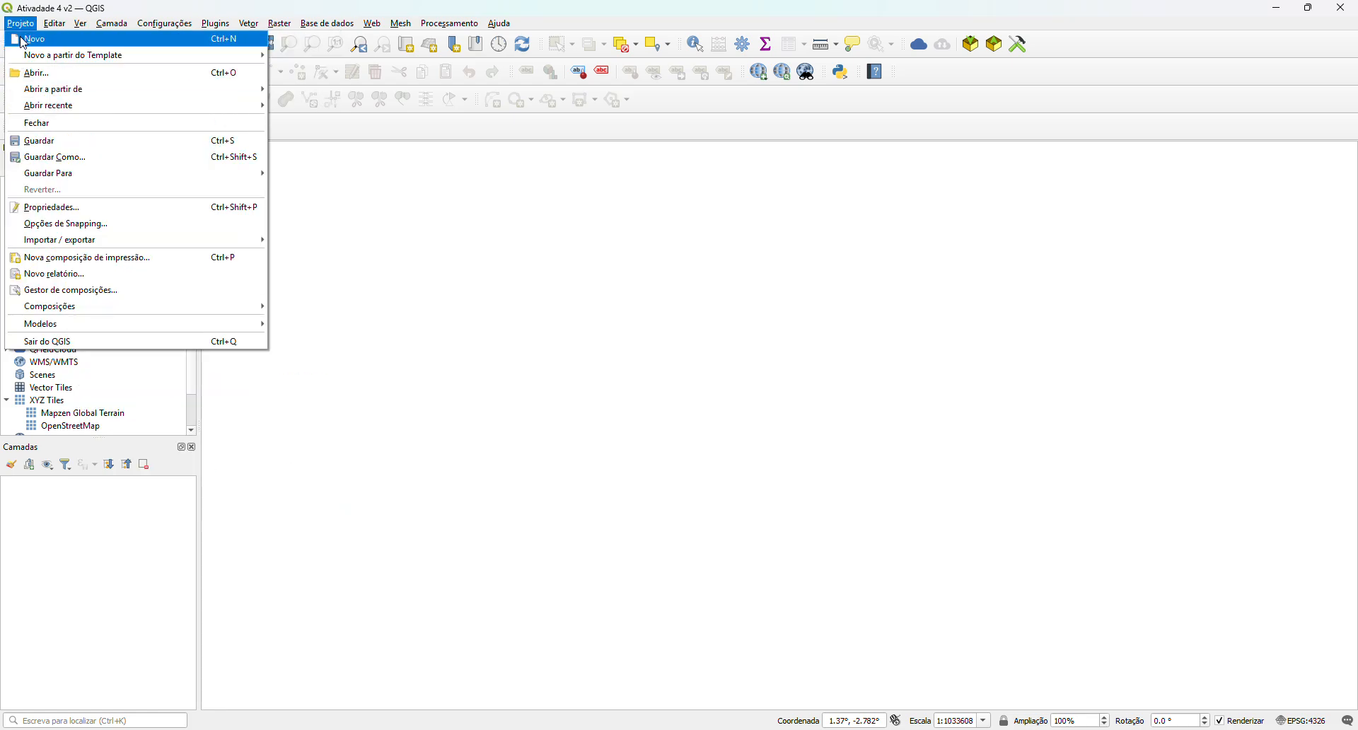
left_click(51, 157)
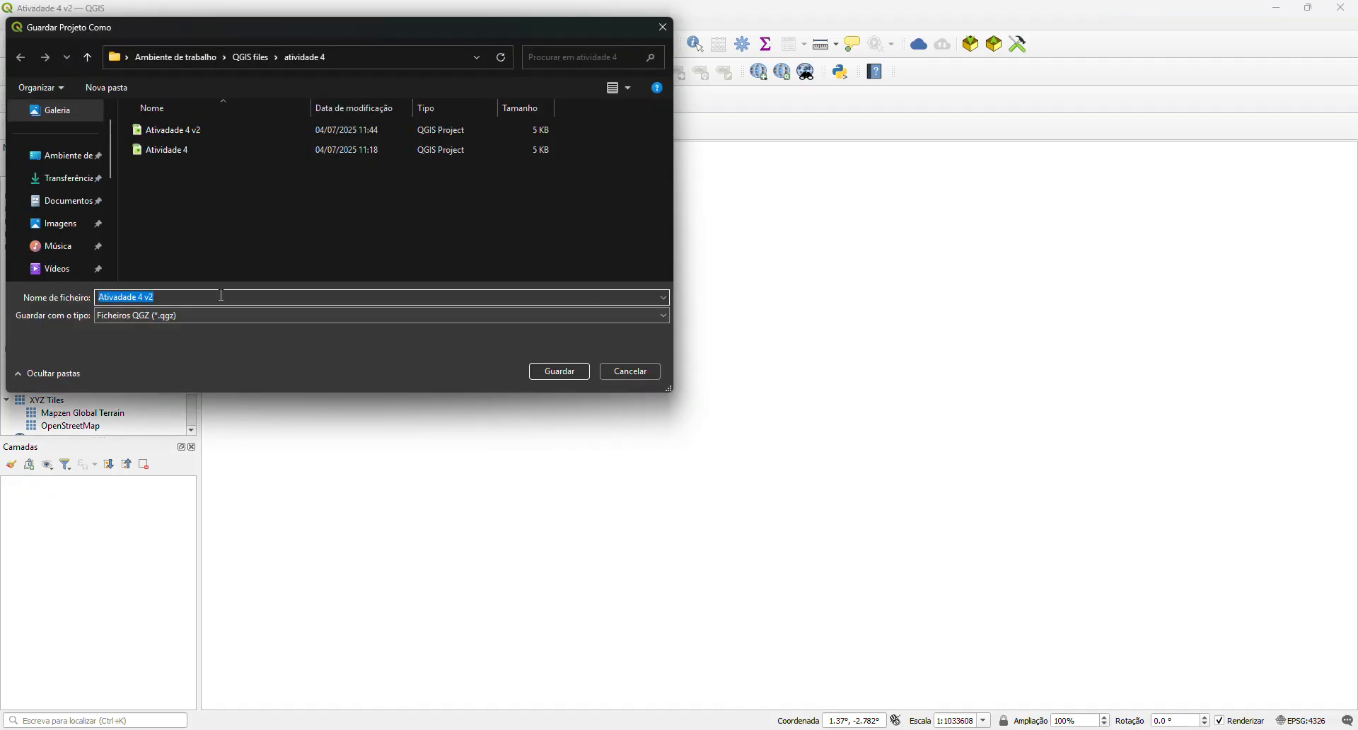
left_click(211, 296)
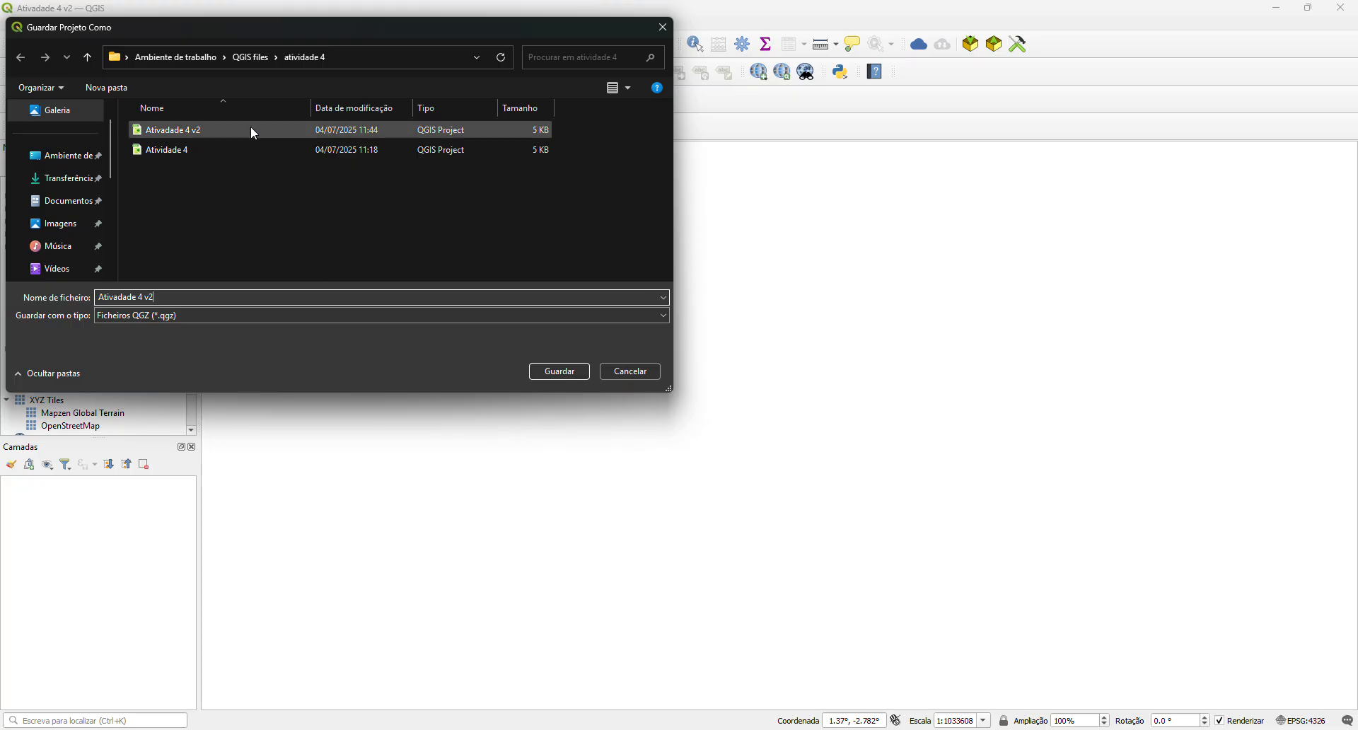
left_click_drag(178, 298, 97, 302)
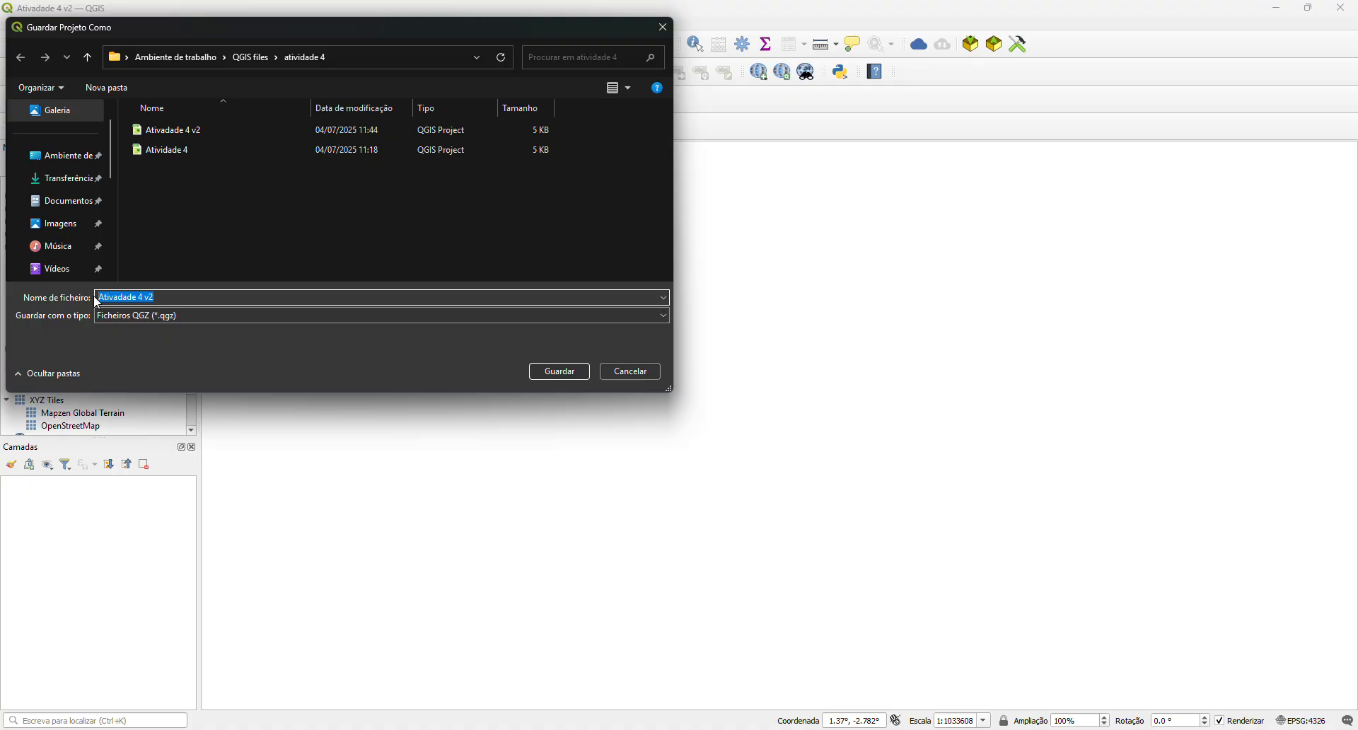
type("Ativ")
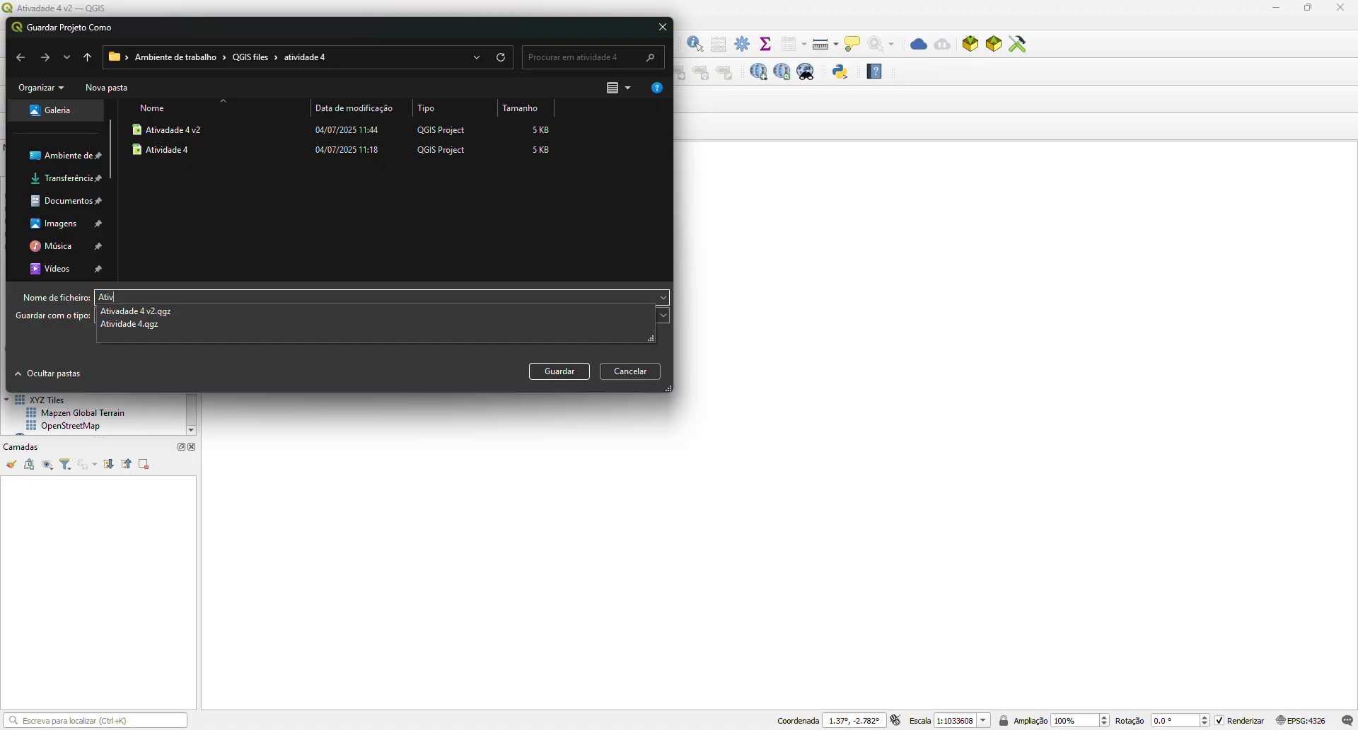
type("idade")
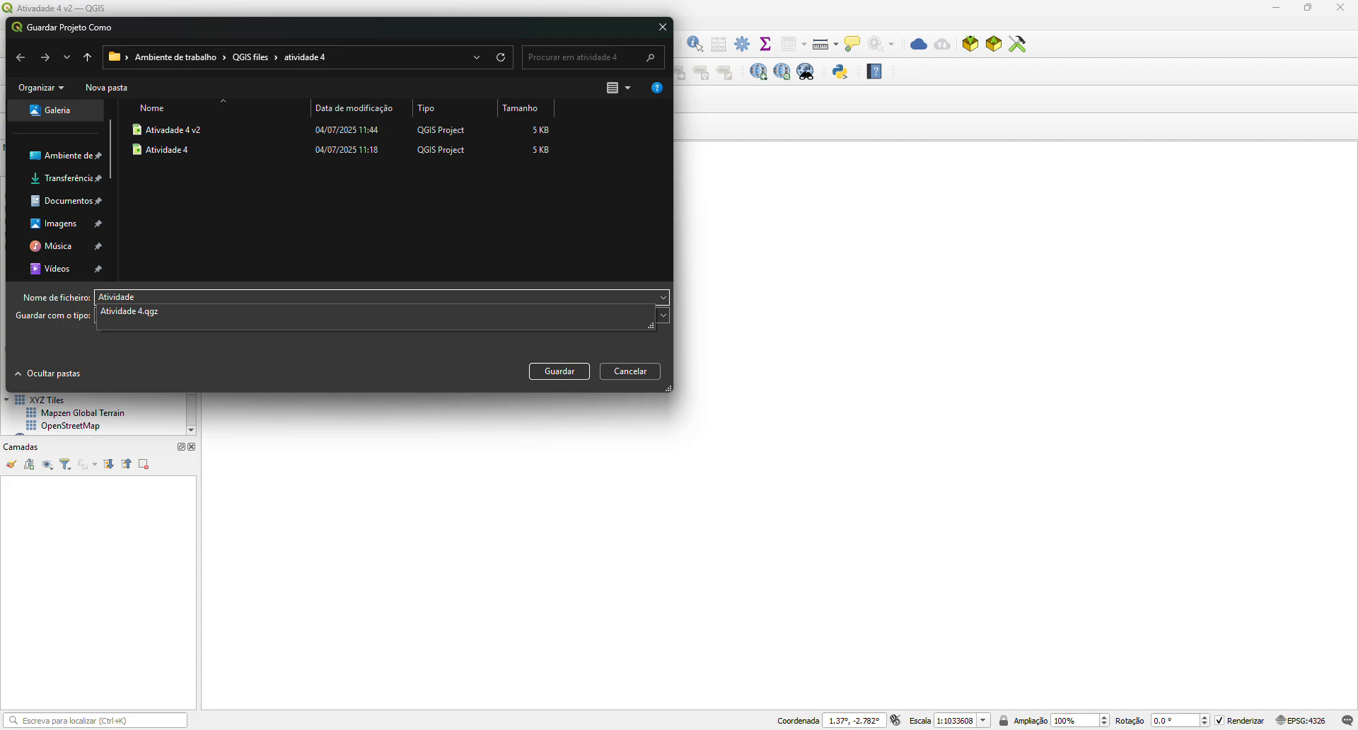
type(" 4")
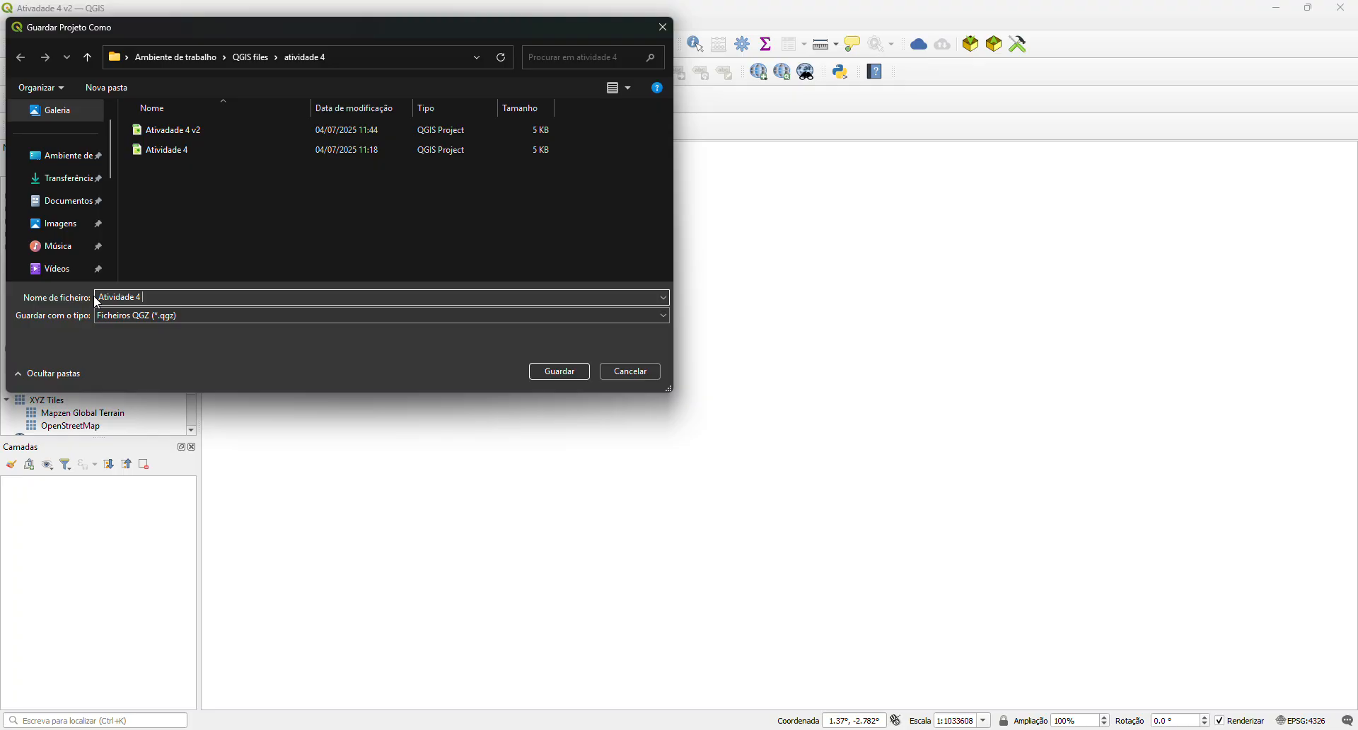
type(" novo")
left_click(549, 375)
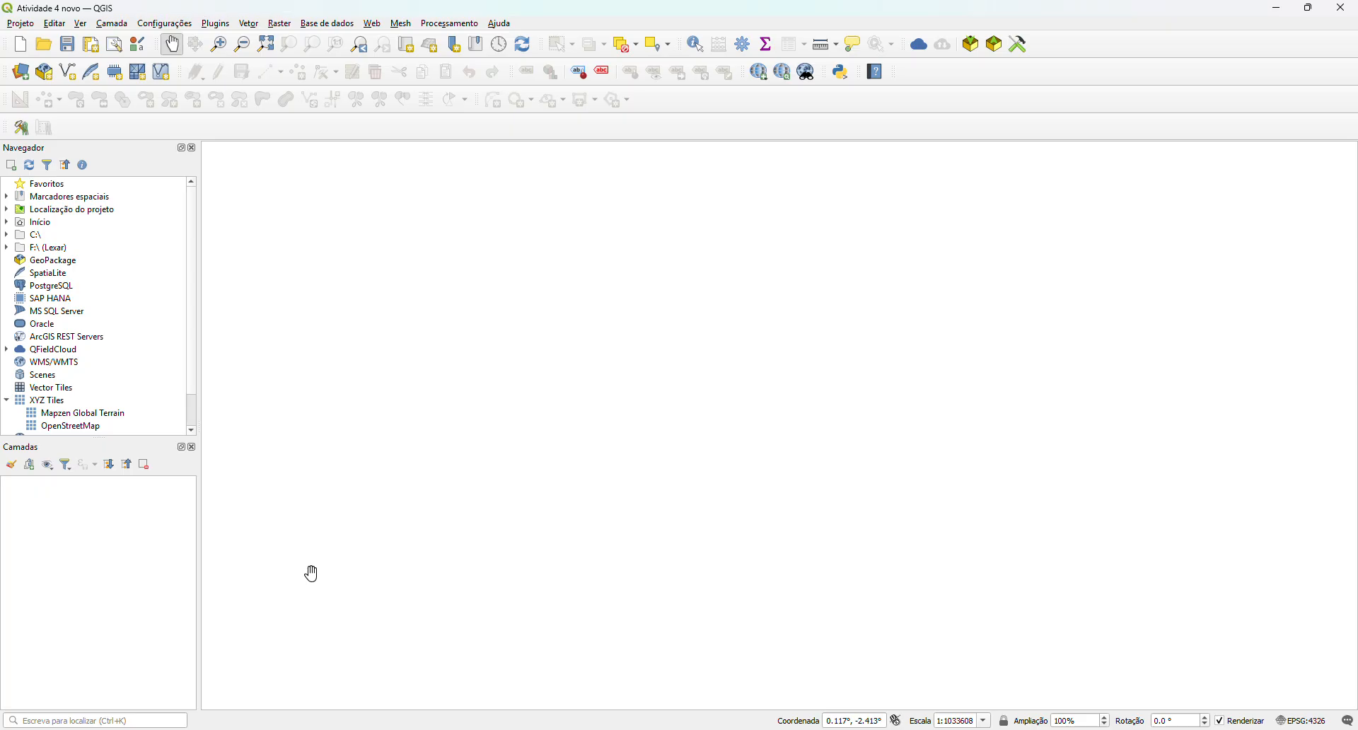
- Close the Camadas and Navegador panels
left_click(192, 448)
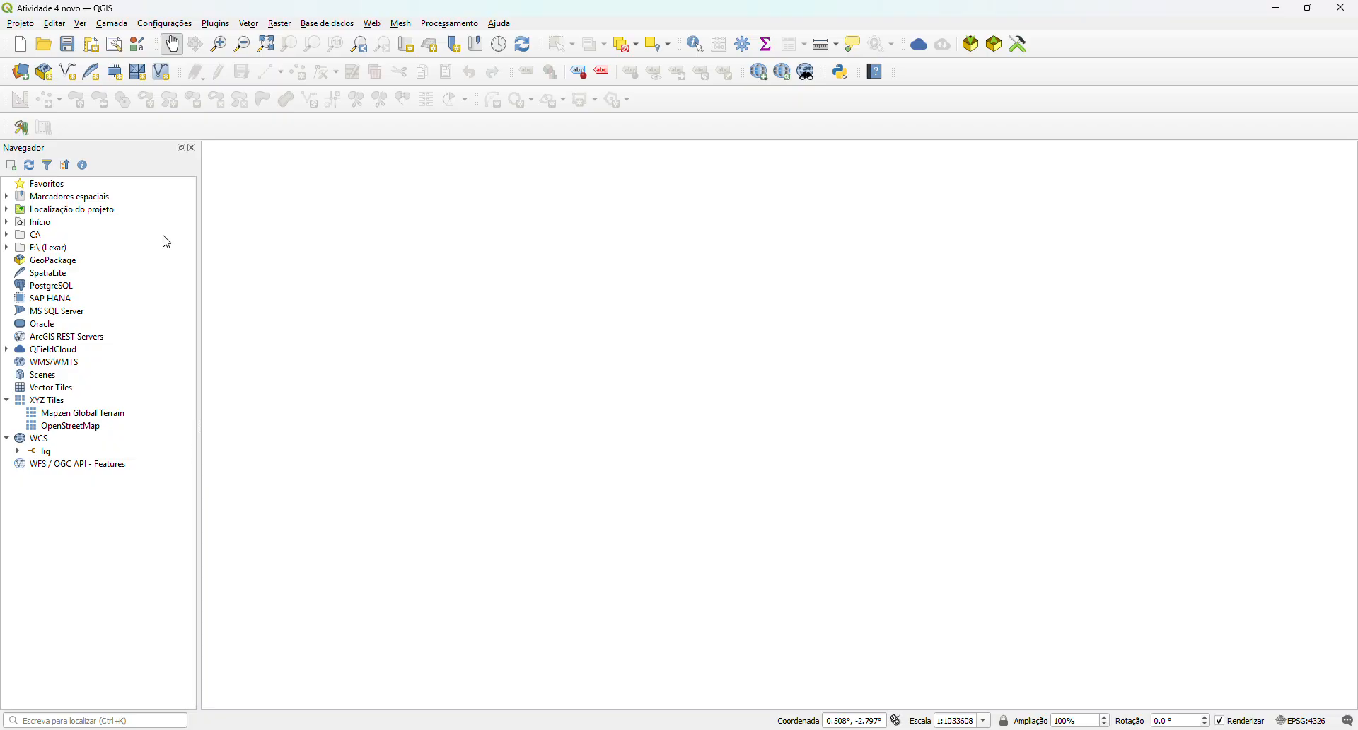
left_click(191, 147)
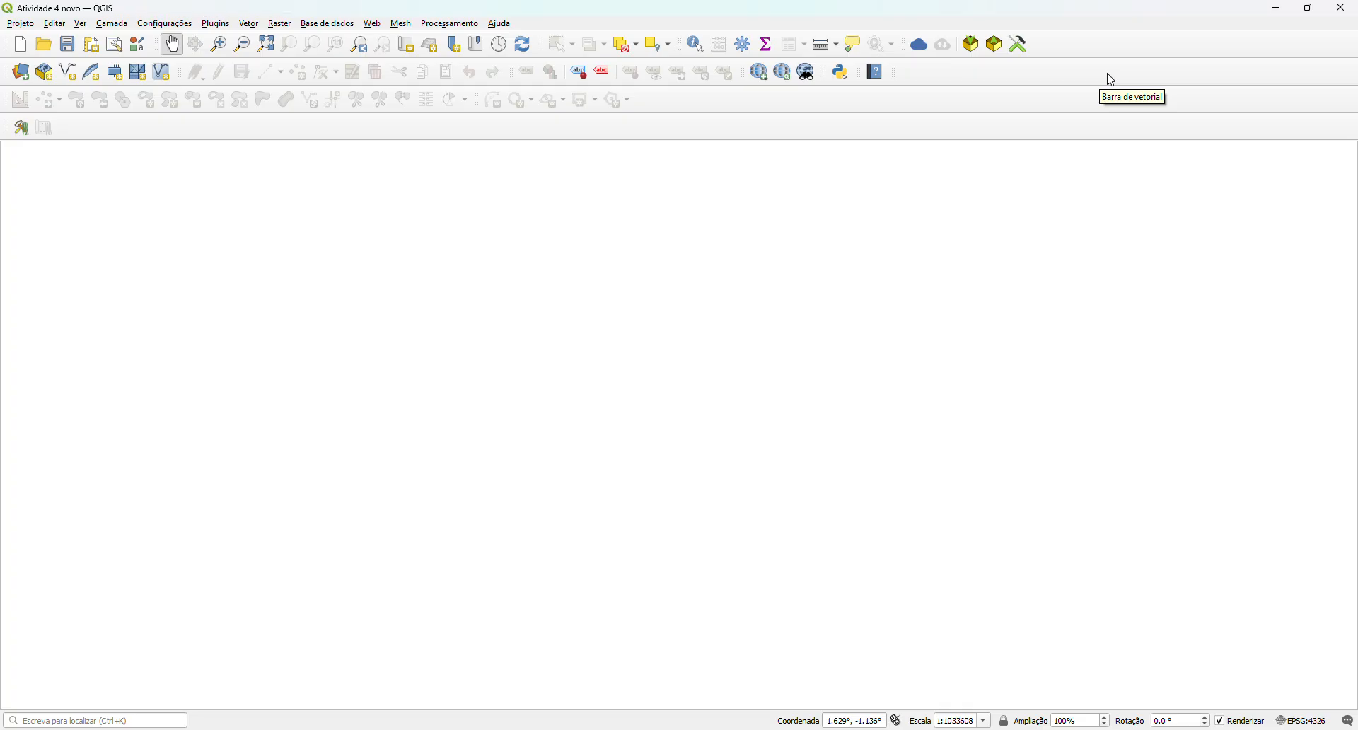
- Turn the Camadas and Navegador panels back on
right_click(1158, 79)
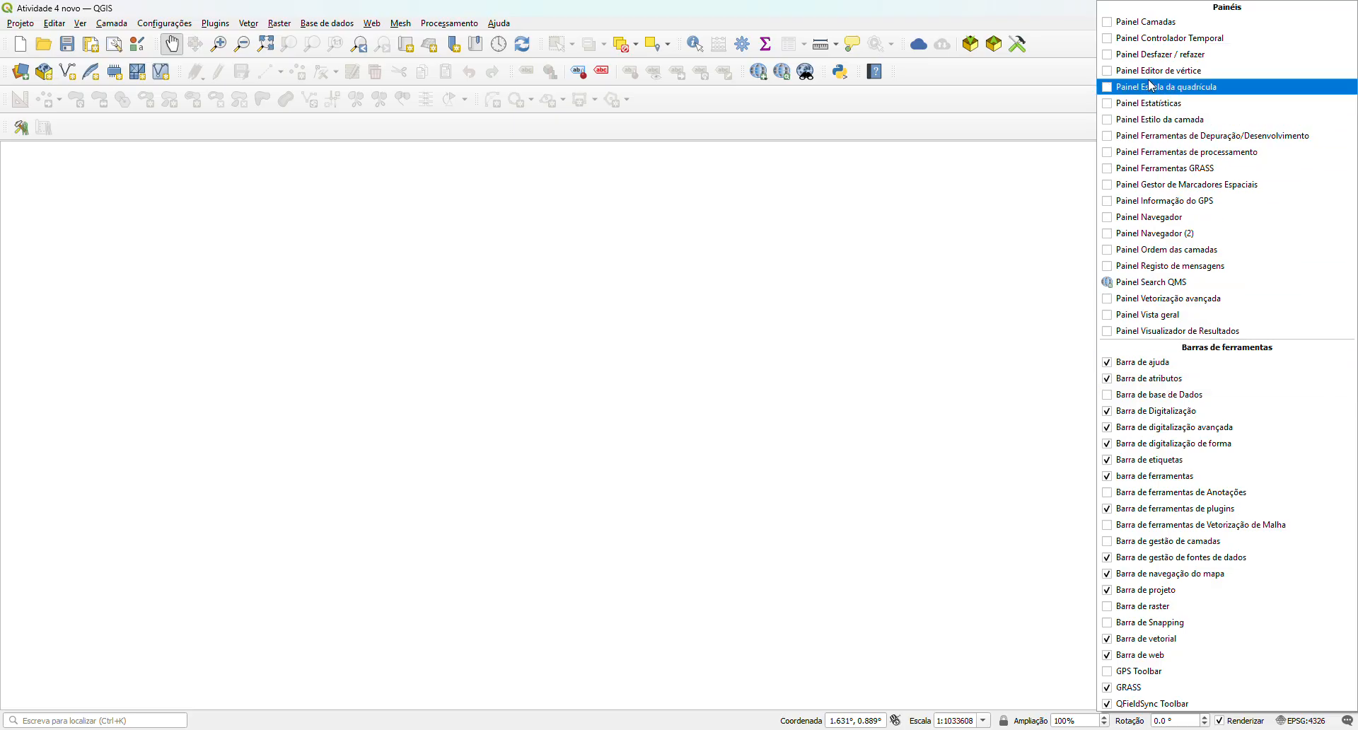
left_click(1111, 22)
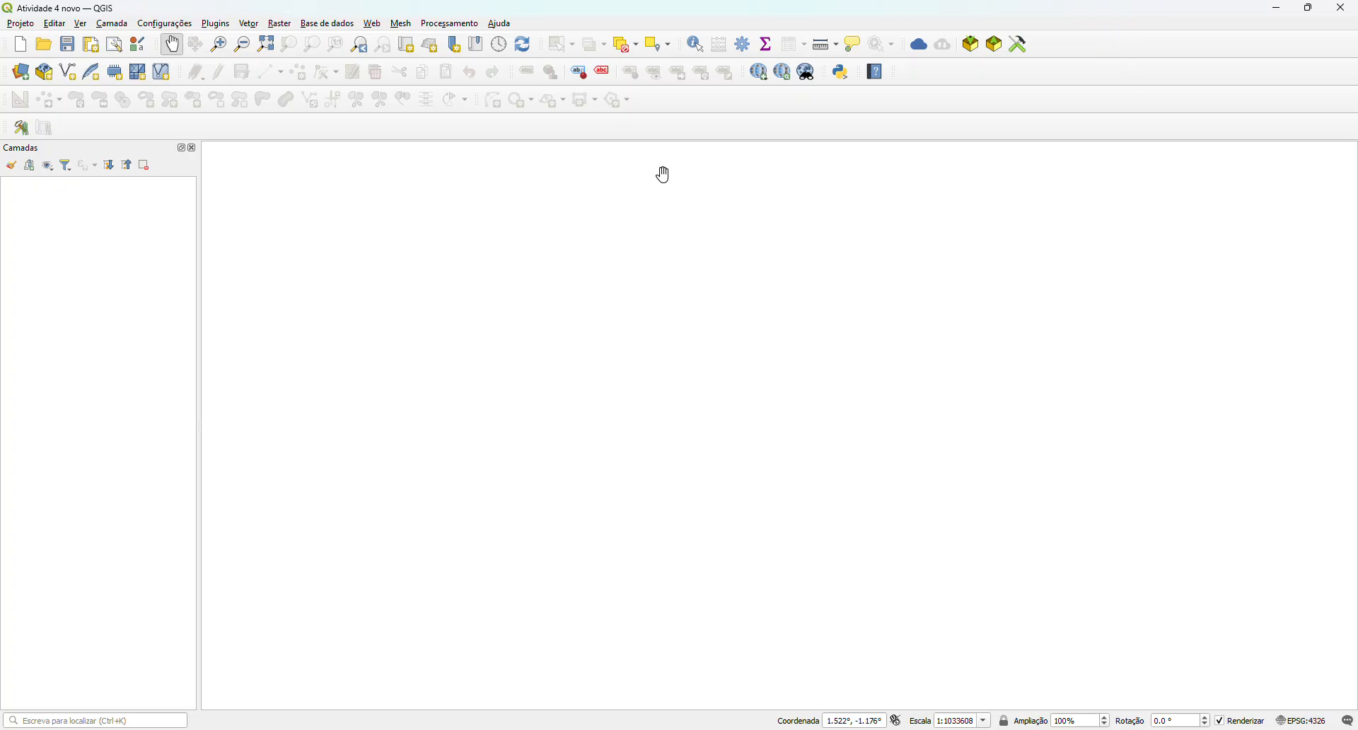
right_click(1165, 82)
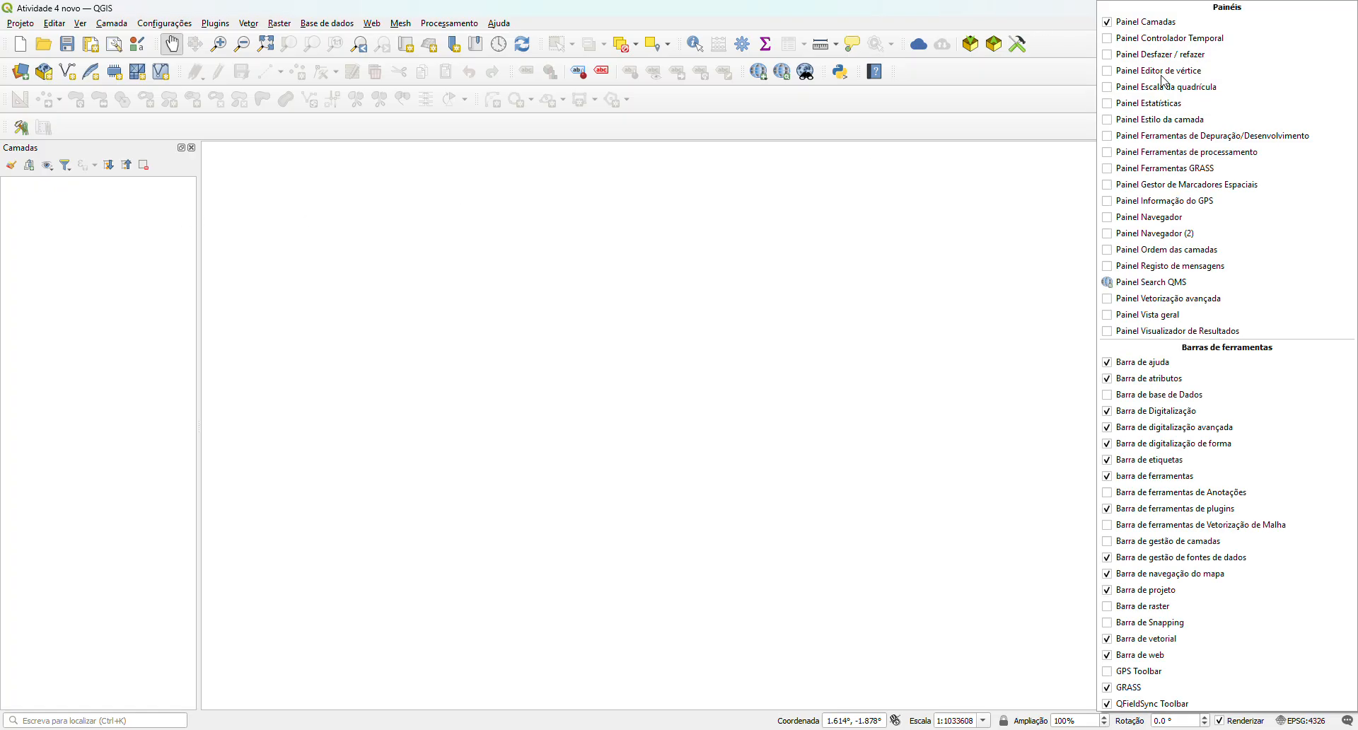
left_click(1071, 69)
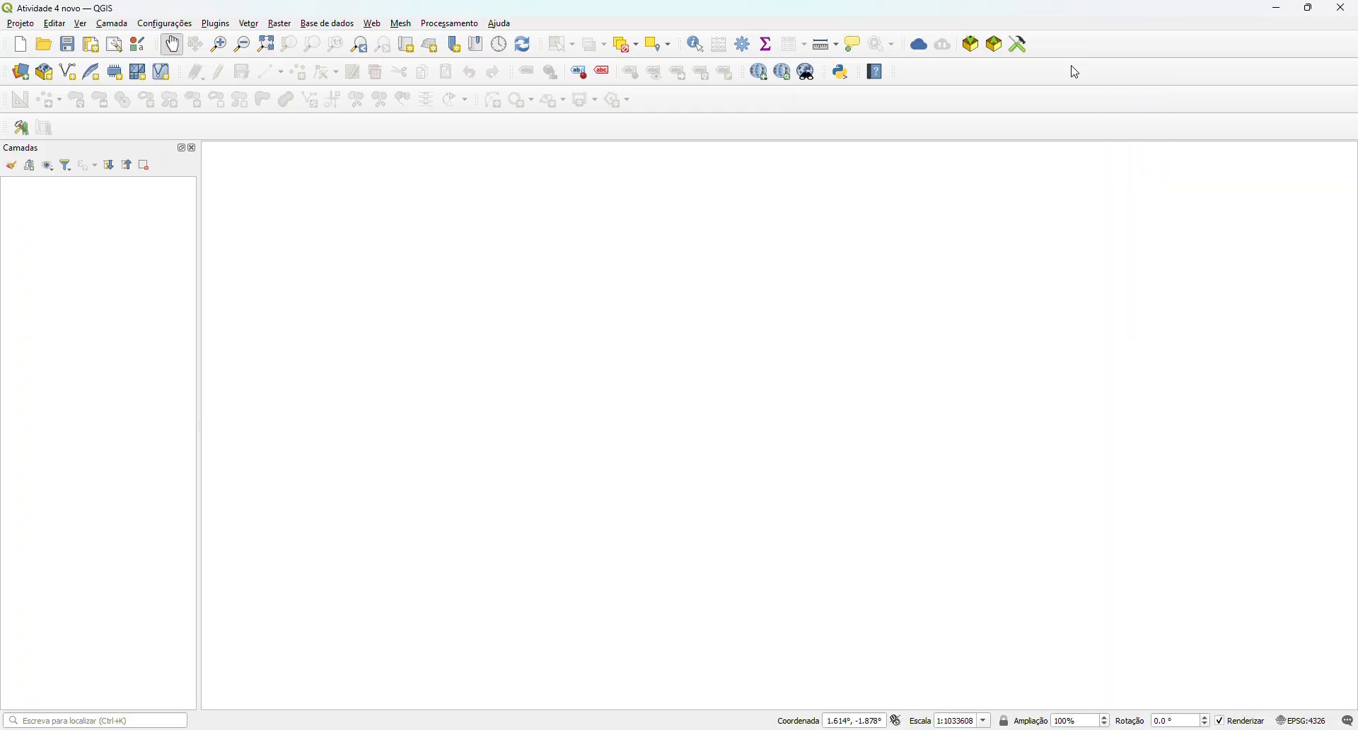
right_click(1101, 76)
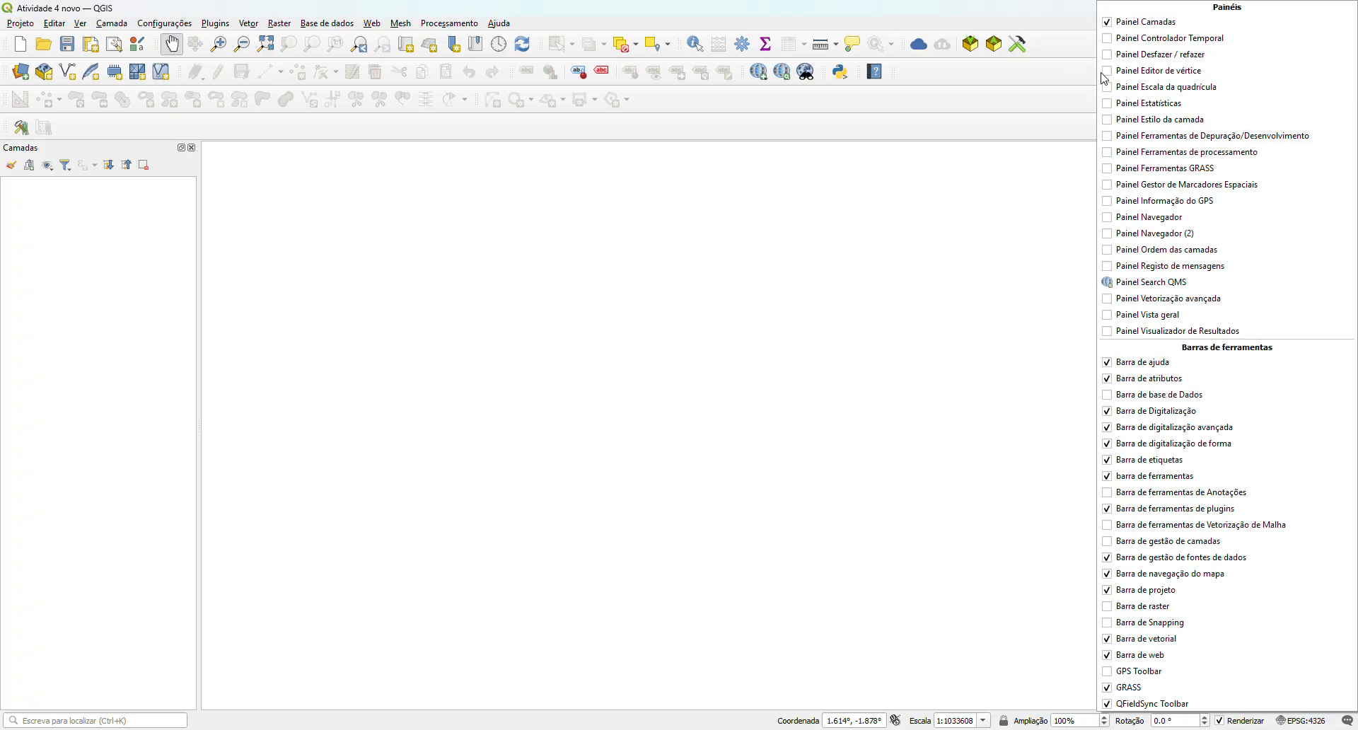
left_click(1111, 218)
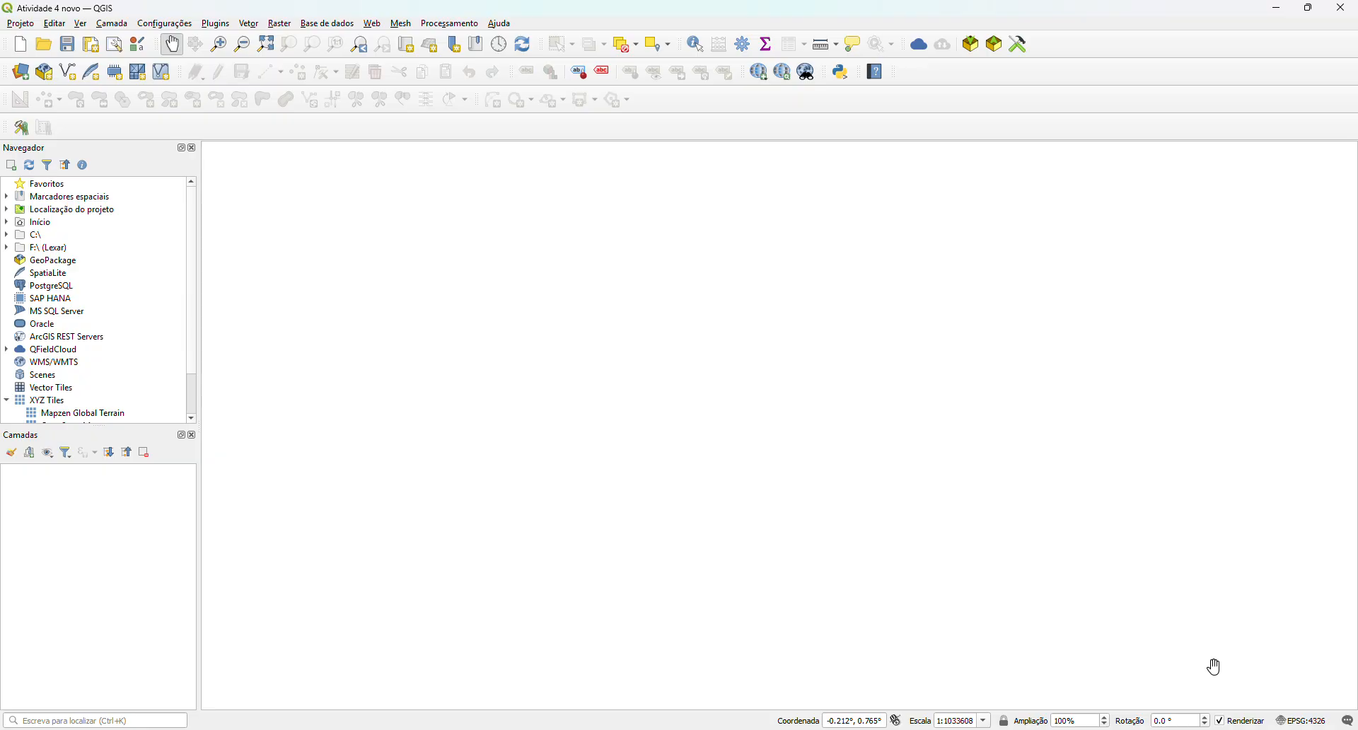
- Open the project's coordinate reference system properties and search the available systems for ETRS89 and for code 3763
left_click(1311, 722)
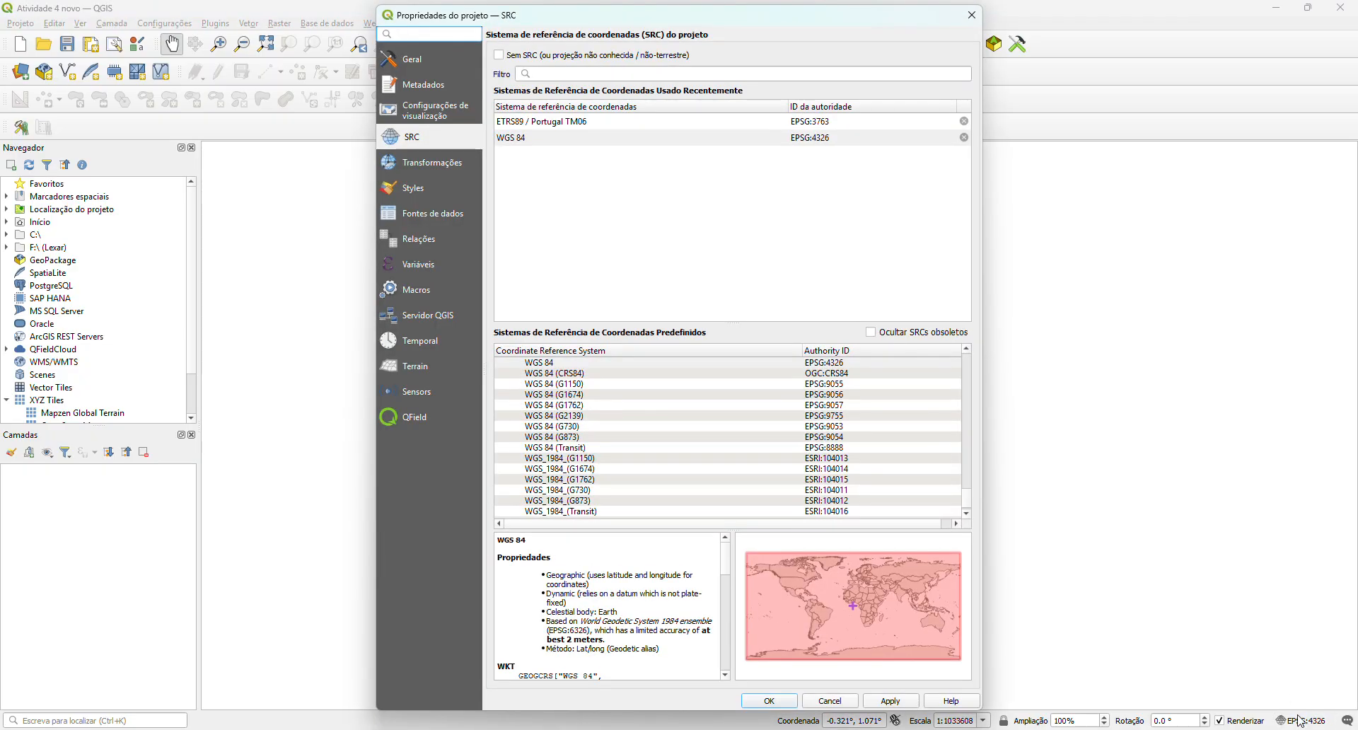
left_click(970, 15)
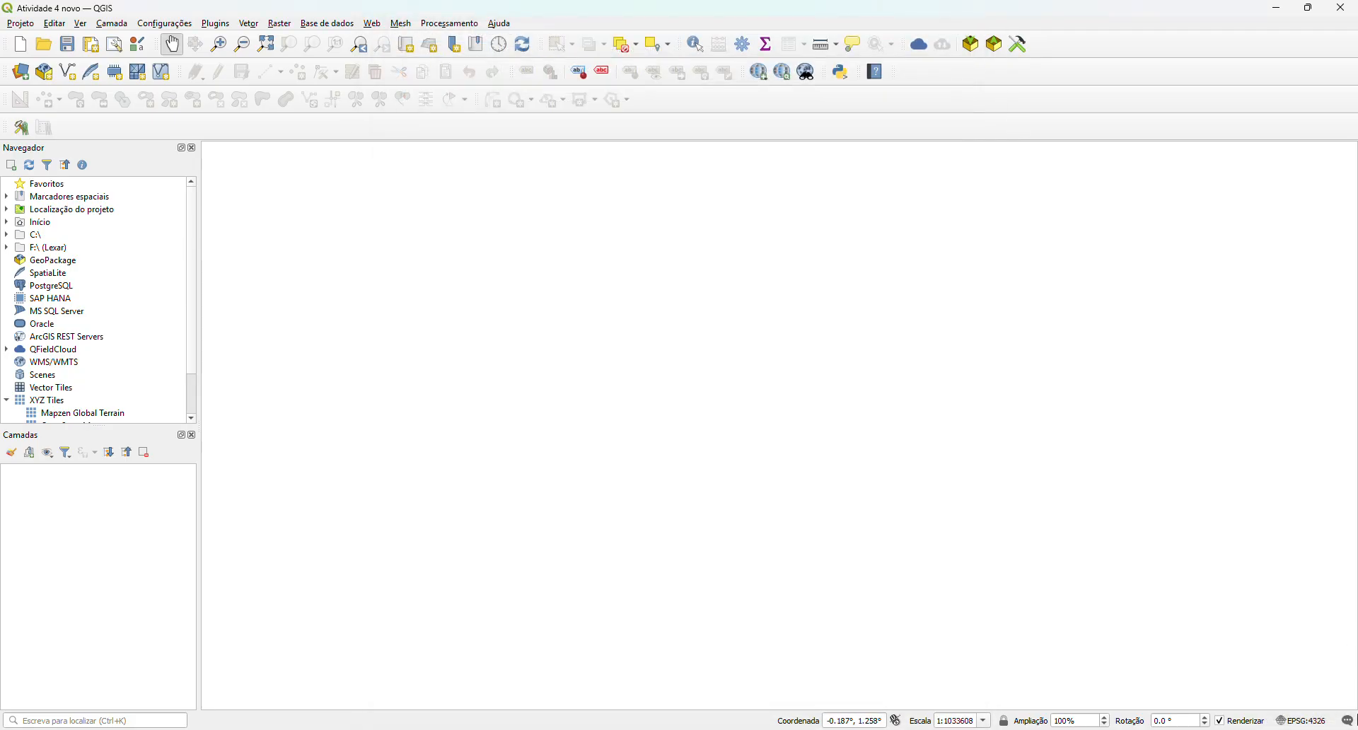
left_click(1306, 722)
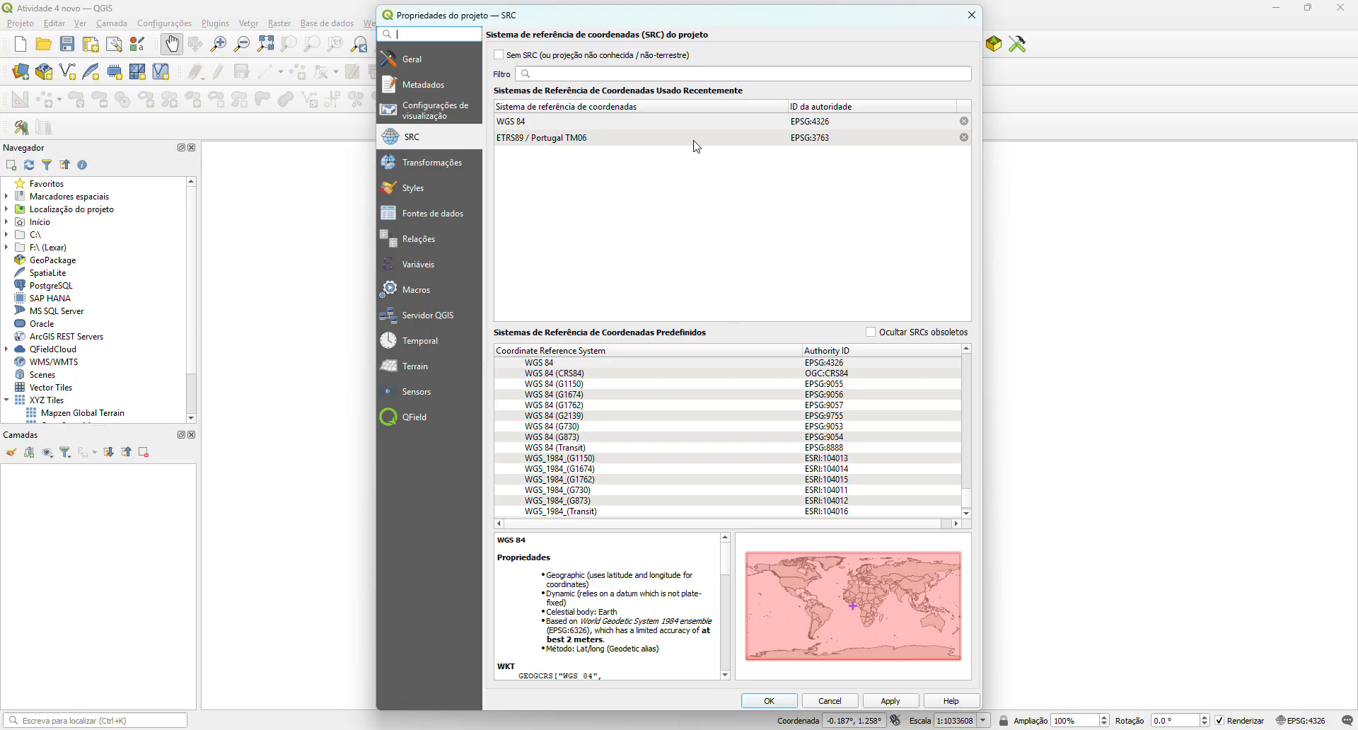
left_click(560, 75)
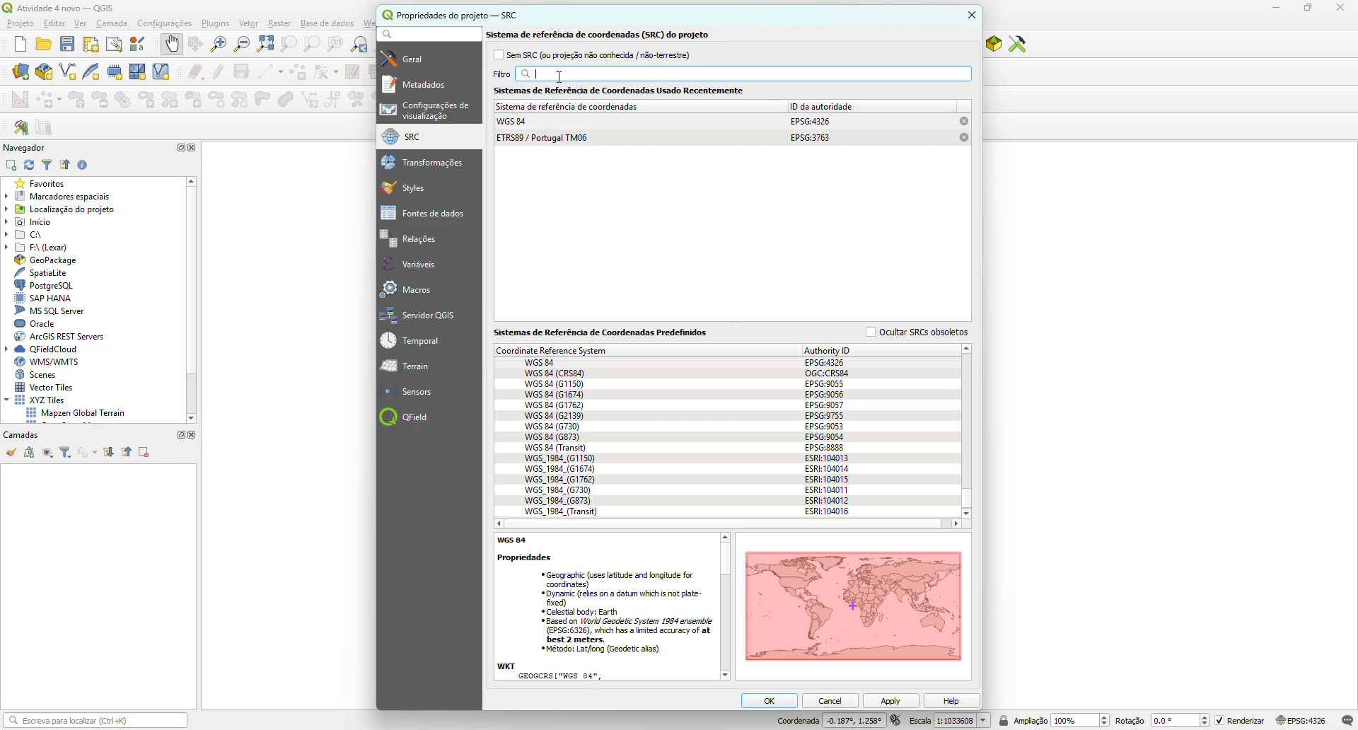
type("ETRS89")
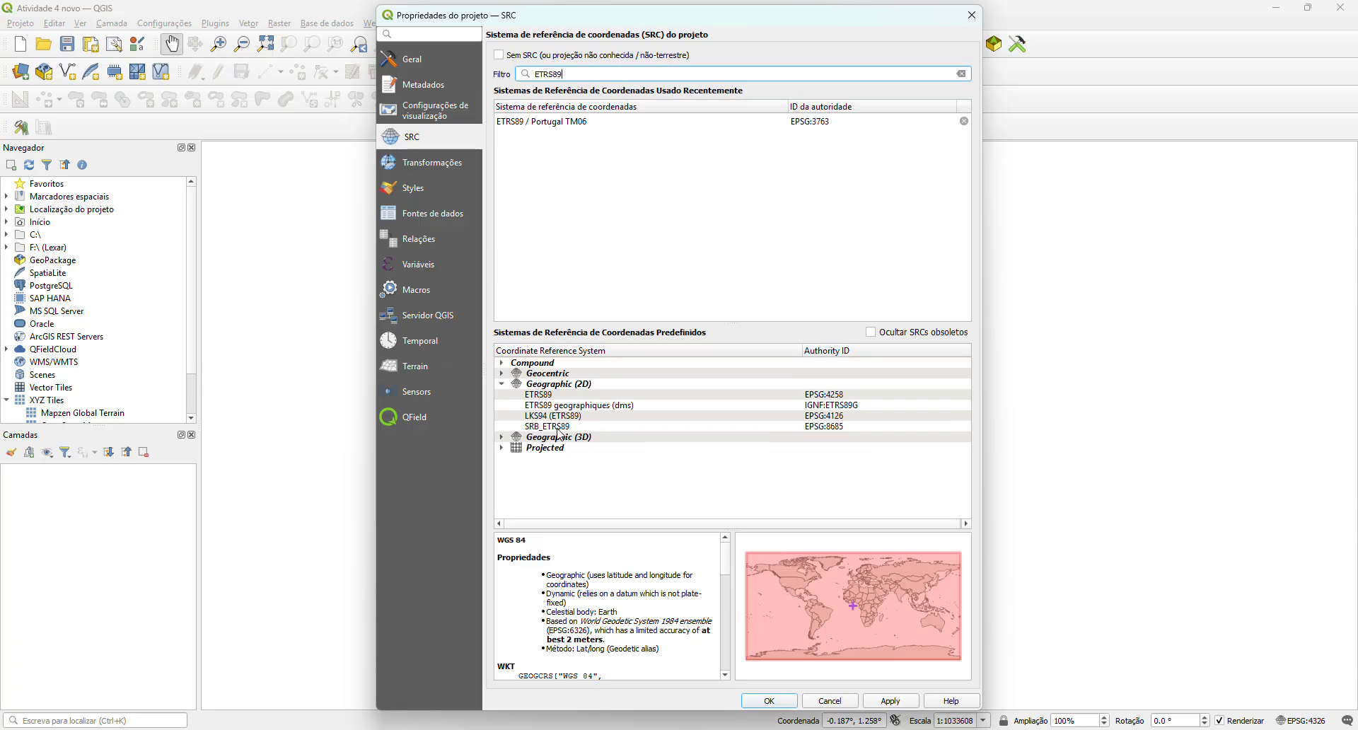
double_click(577, 75)
key("BackSpace")
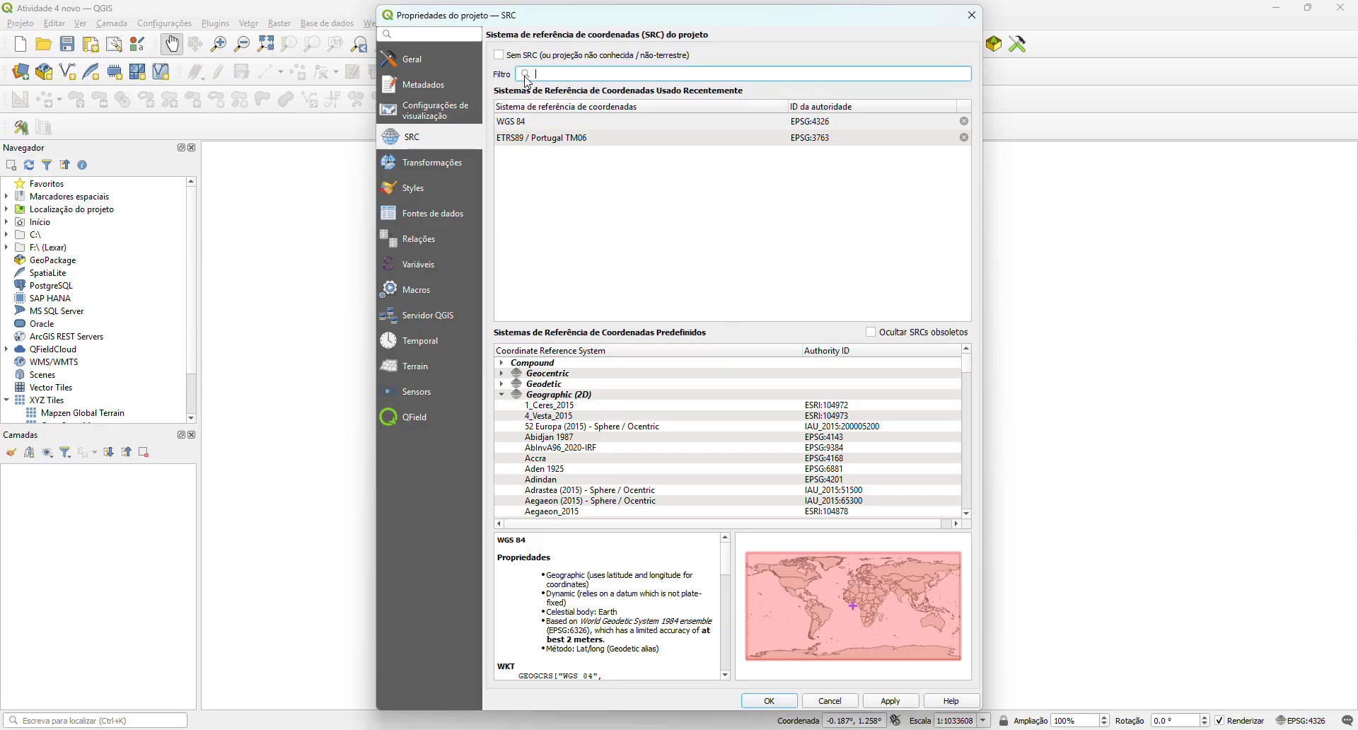
type("37")
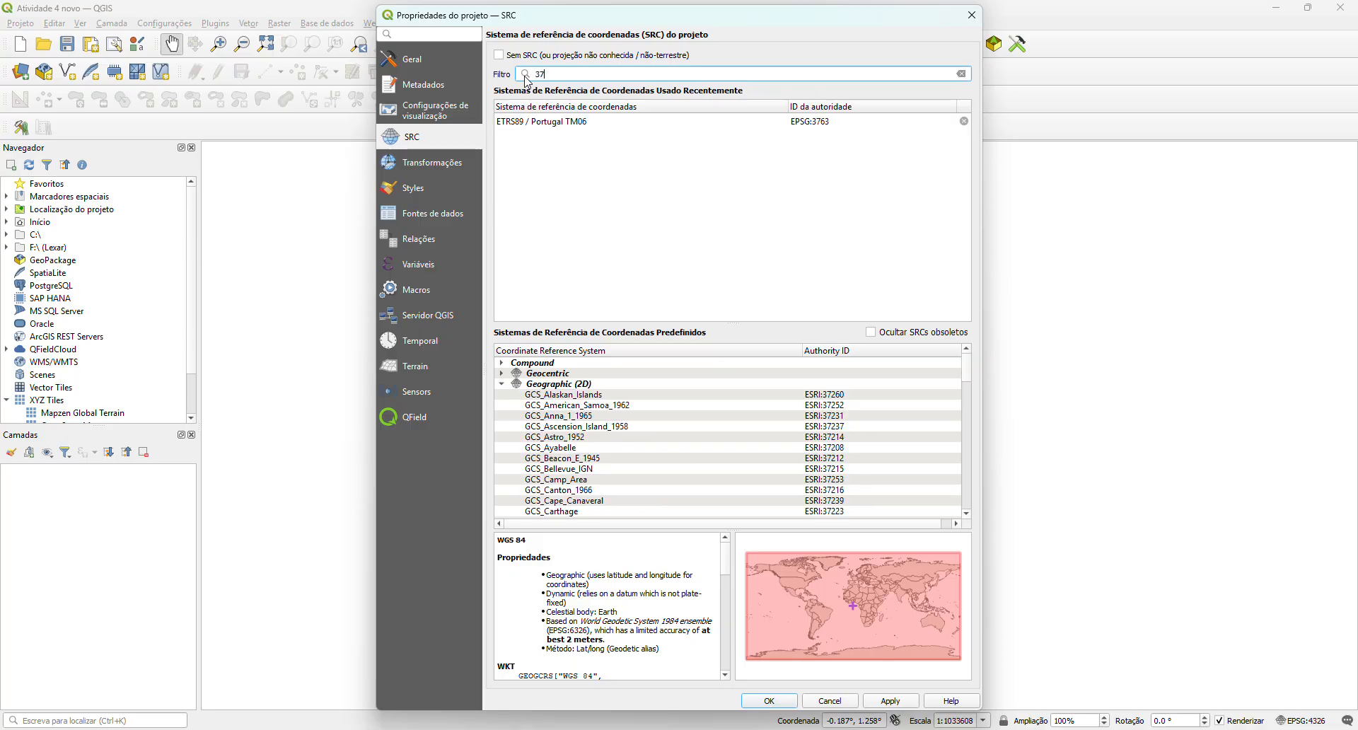
type("63")
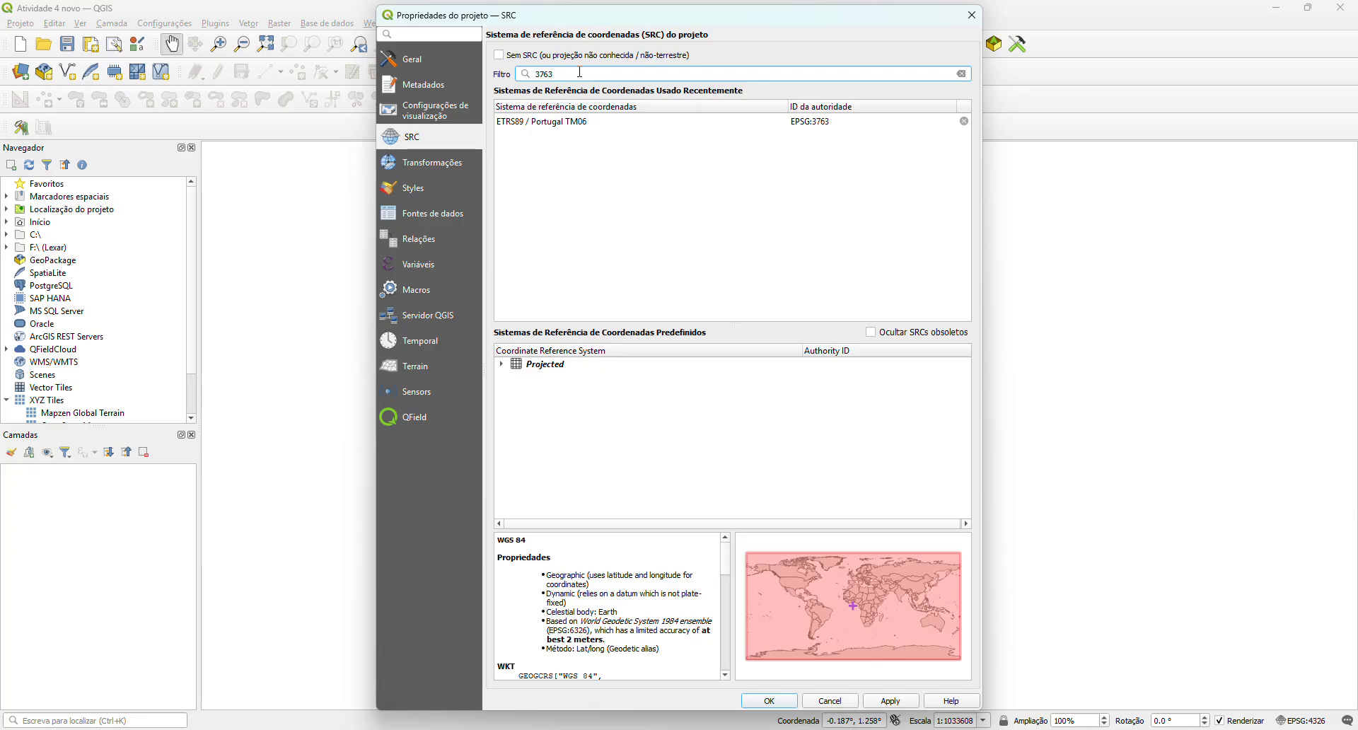
- Filter the systems by Portugal and set the project's coordinate reference system to ETRS89 / Portugal TM06 (EPSG:3763)
left_click(516, 75)
type("Port")
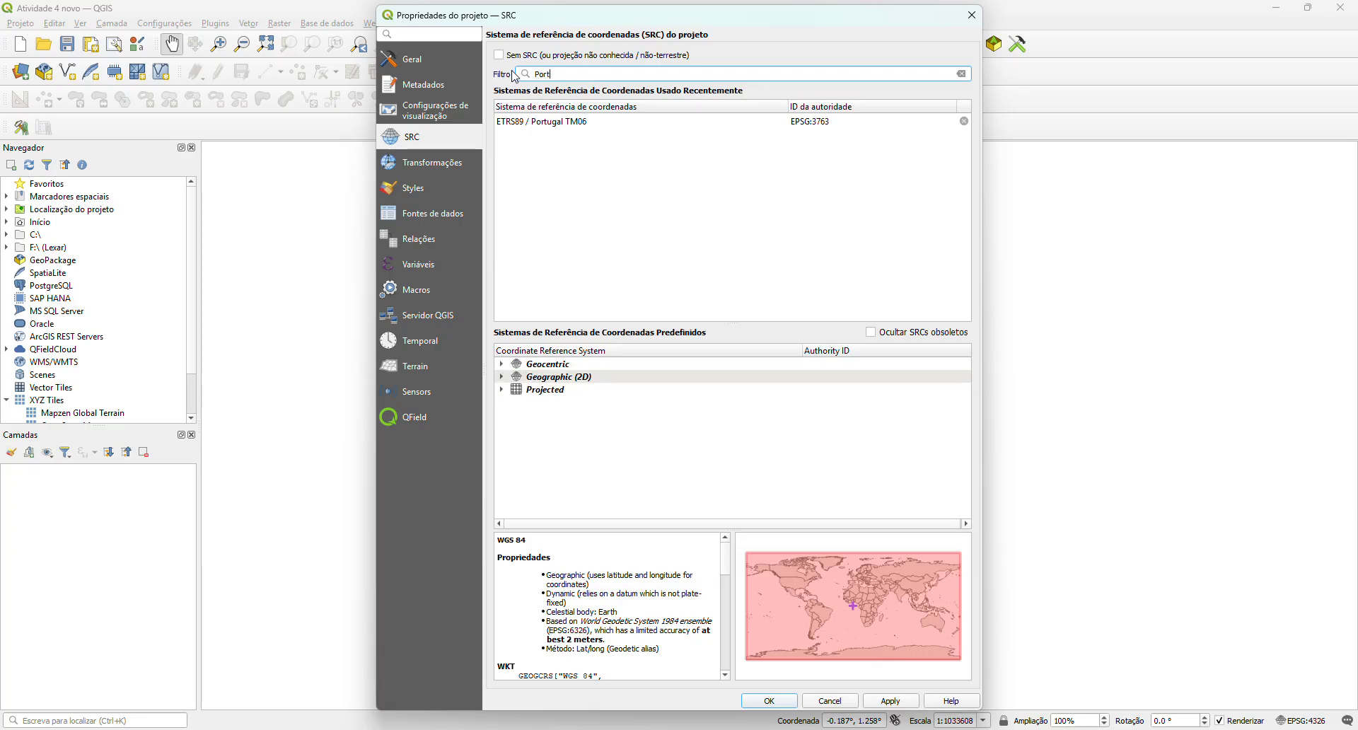
type("ugal")
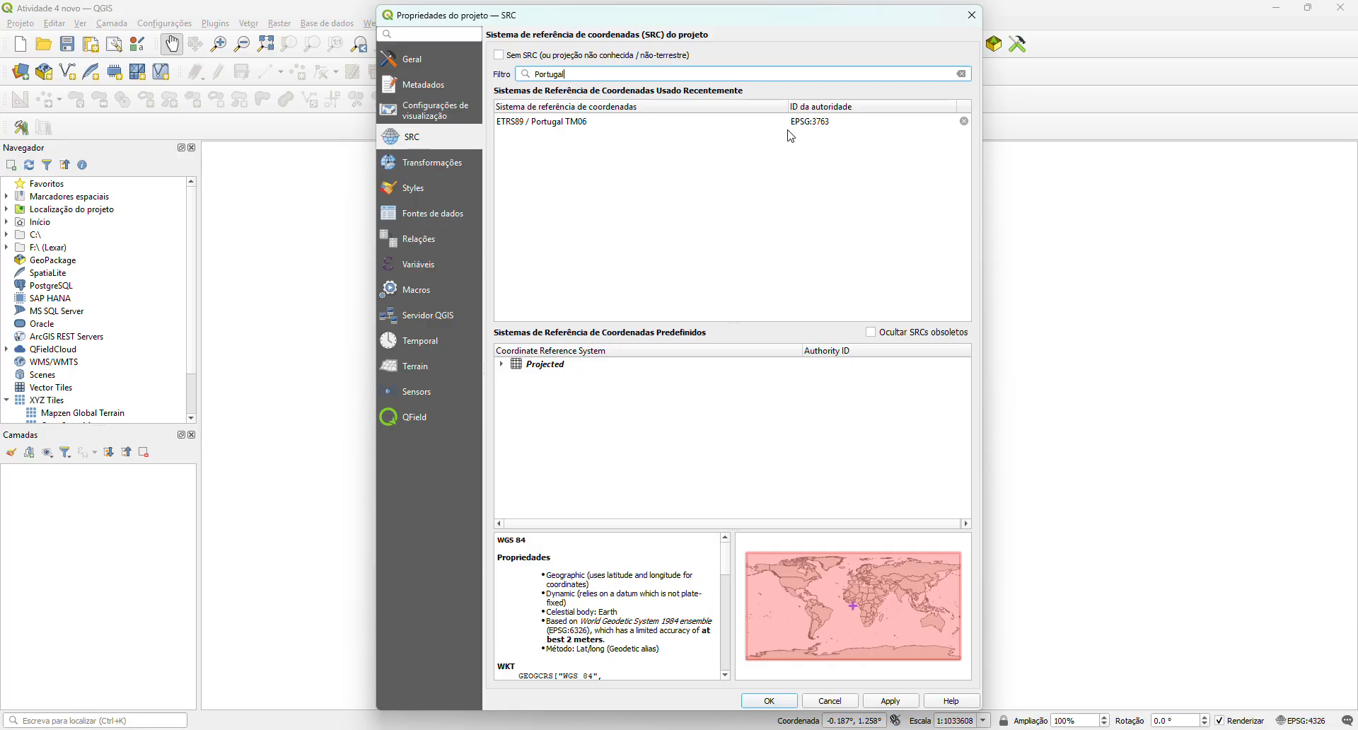
left_click(503, 365)
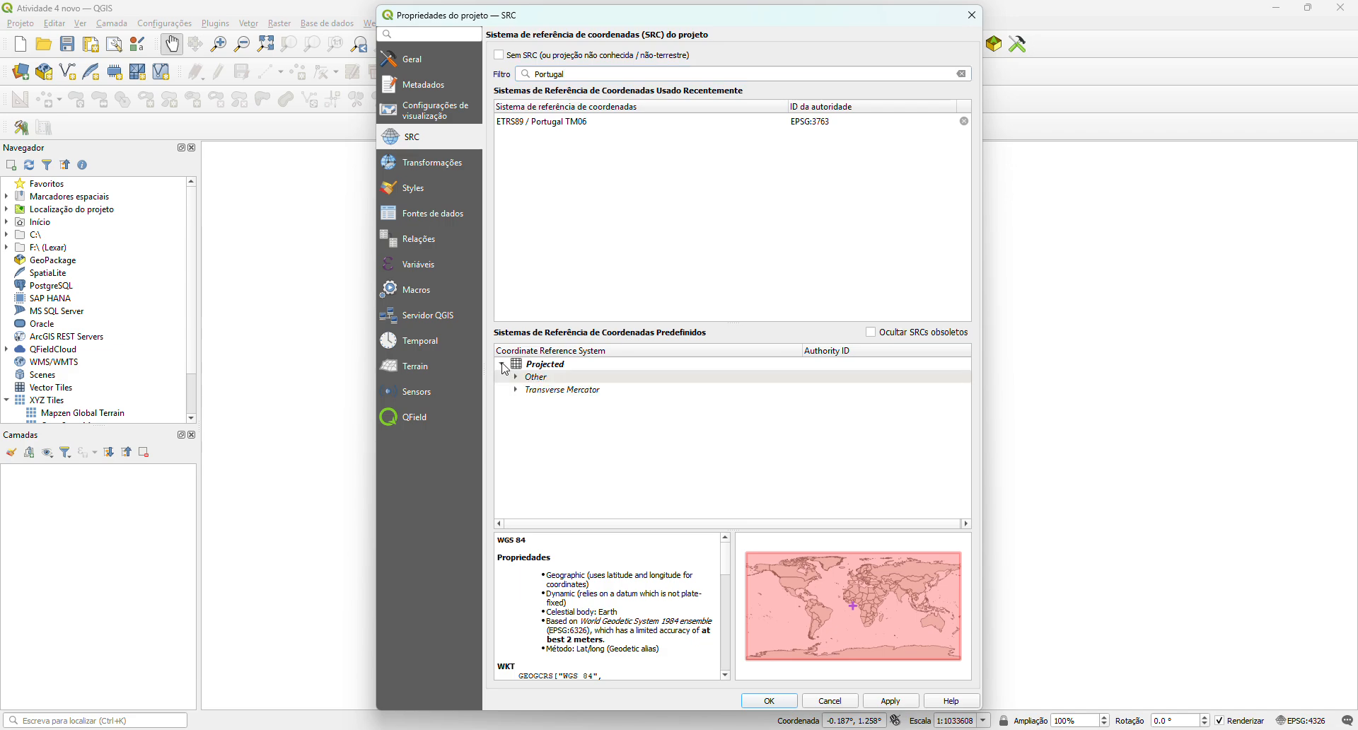
left_click(522, 391)
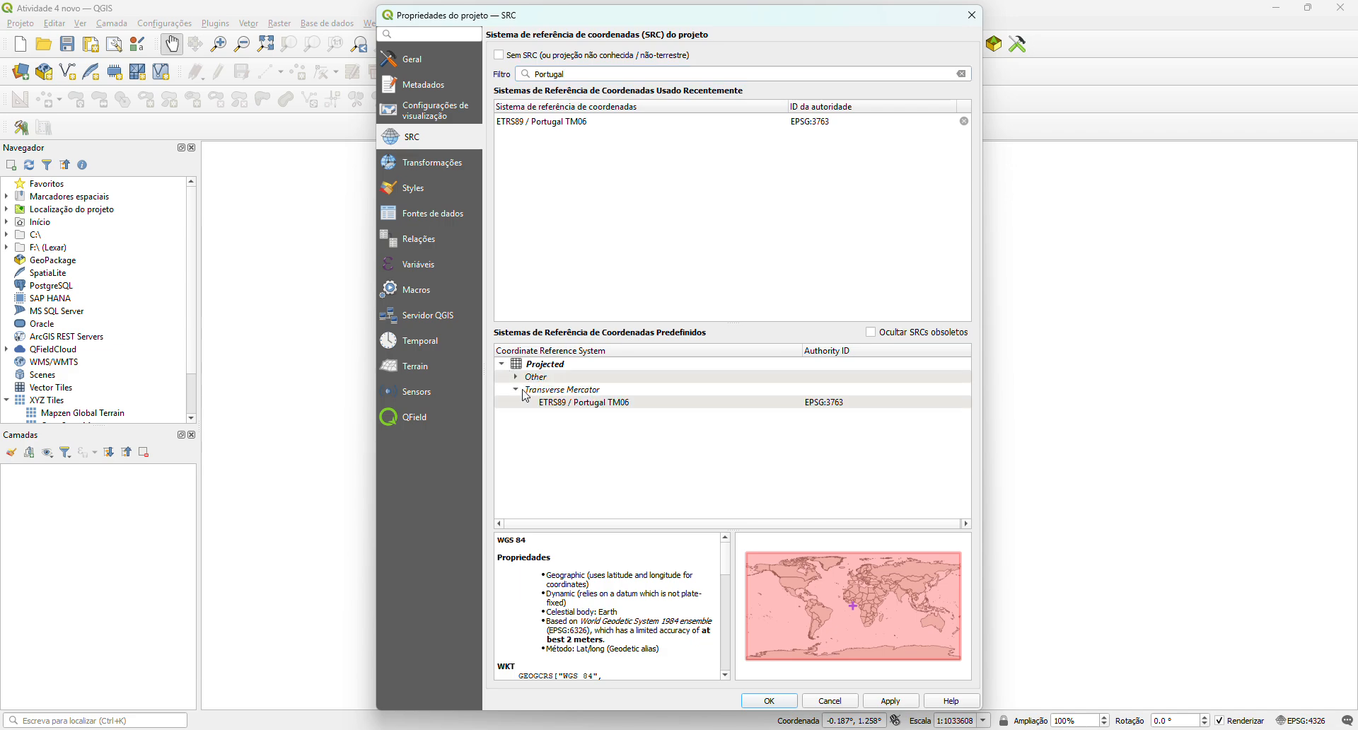
left_click(575, 404)
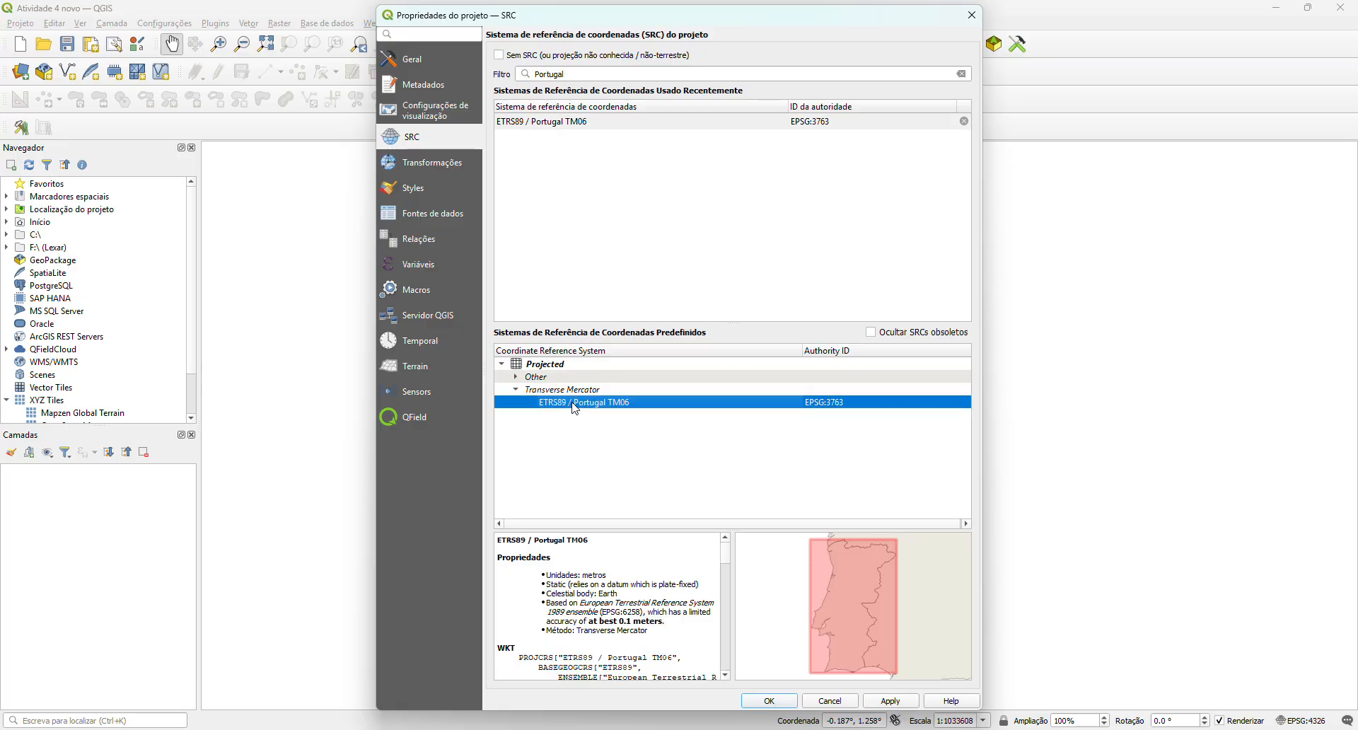
left_click(892, 702)
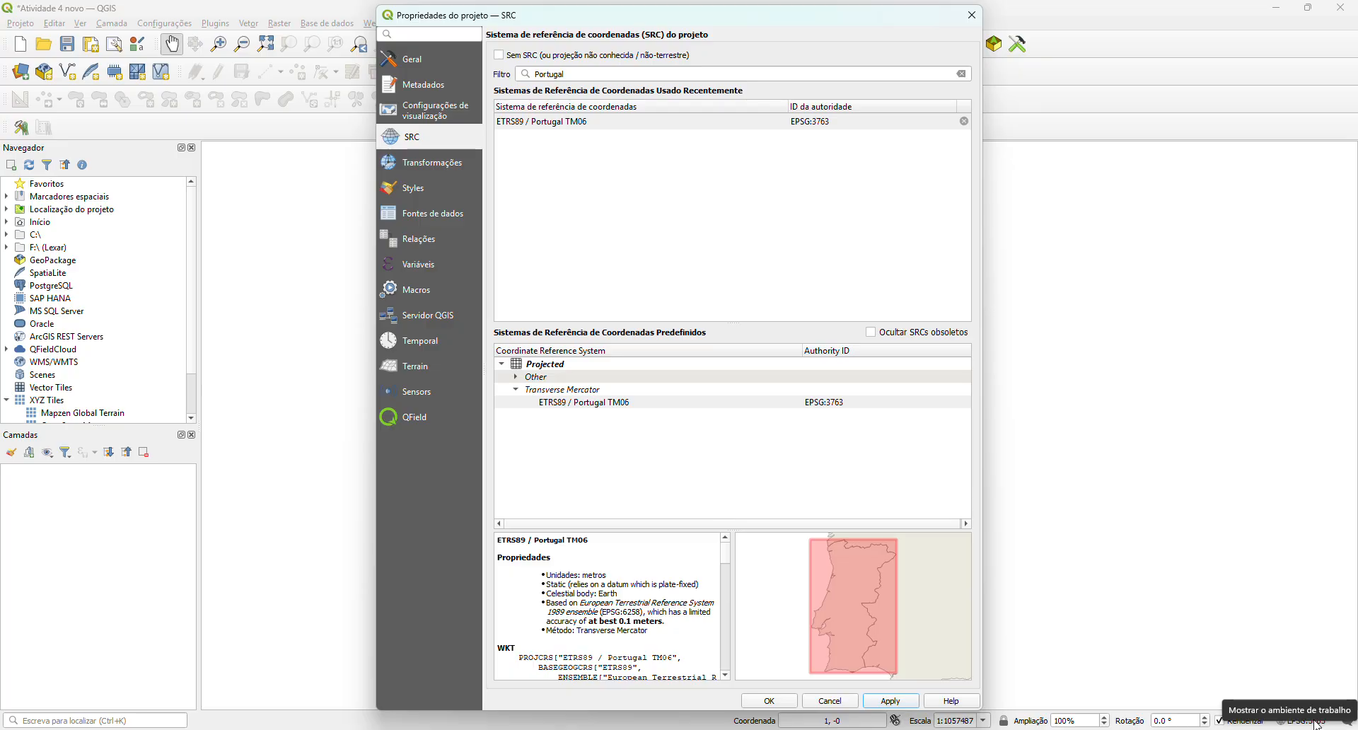
left_click(760, 706)
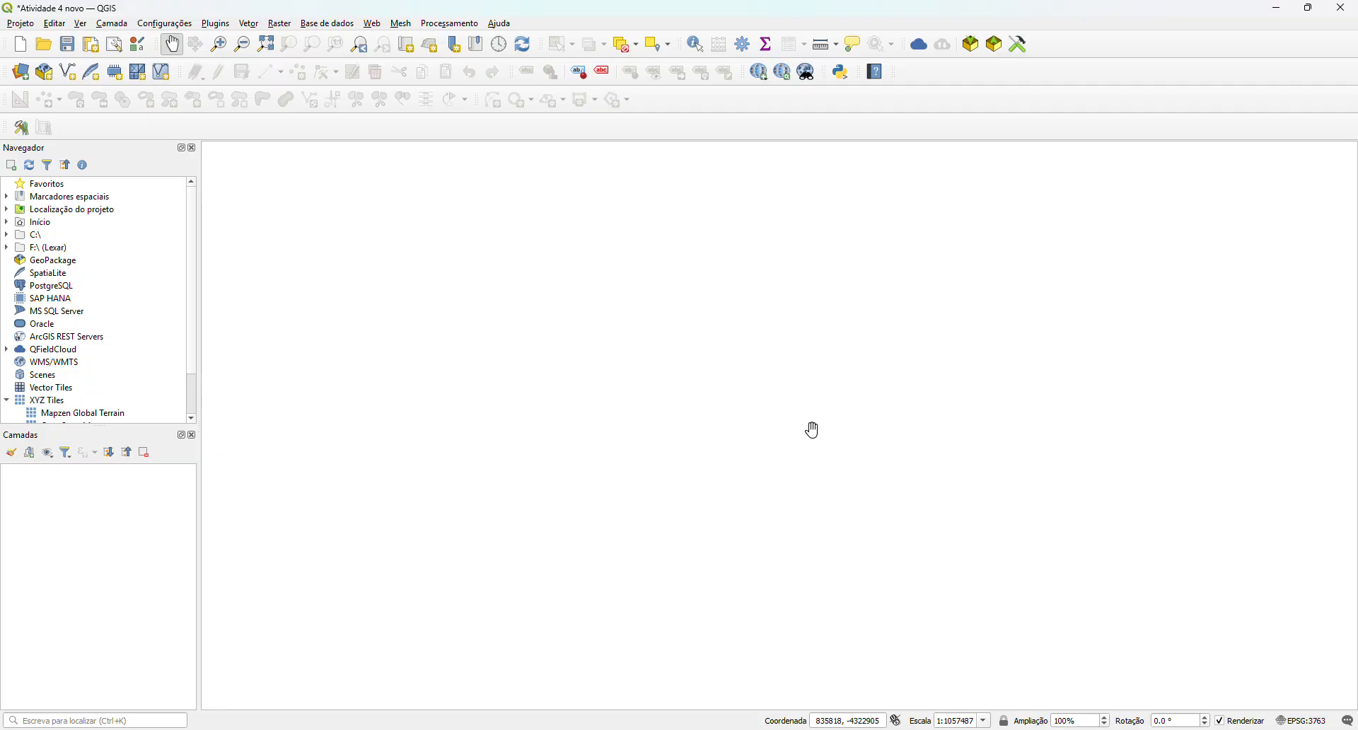
- Open the plugin manager and examine the Processing plugin's details and the lists of all, installed and not installed plugins
left_click(215, 25)
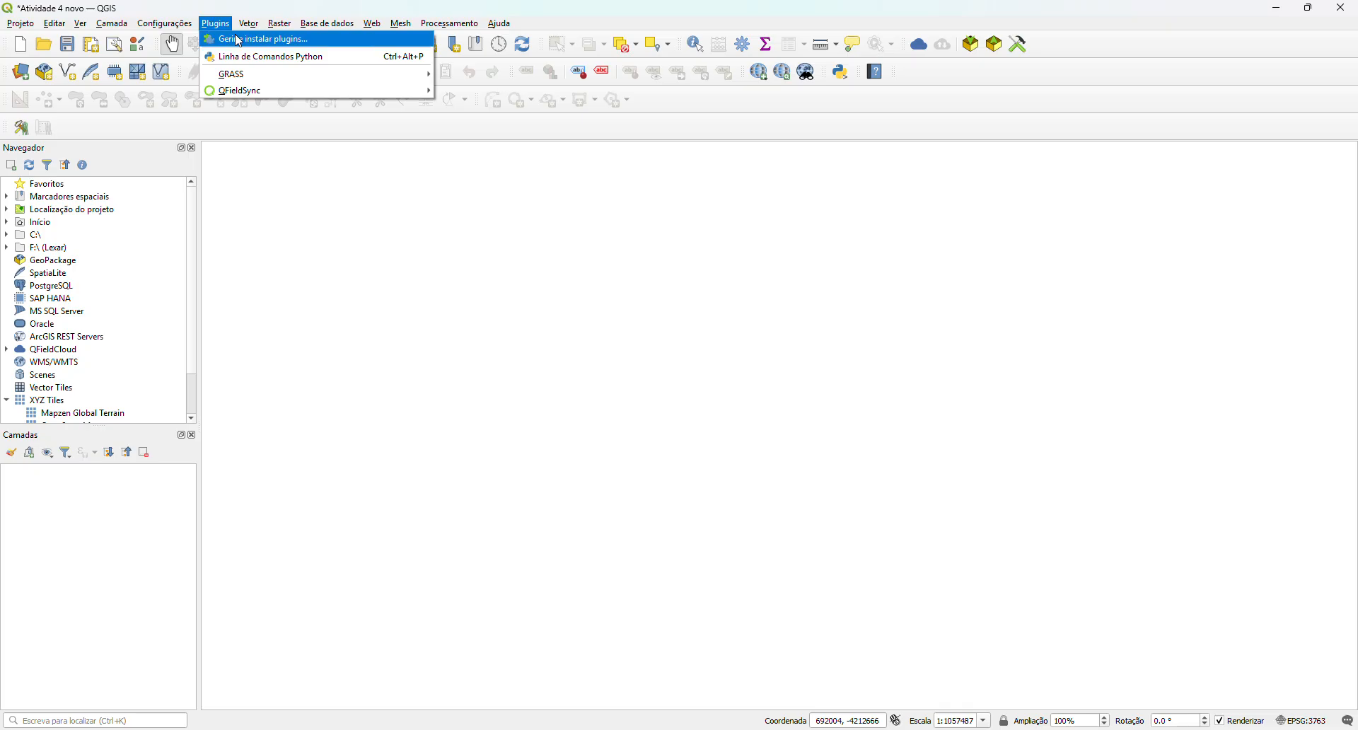
left_click(239, 41)
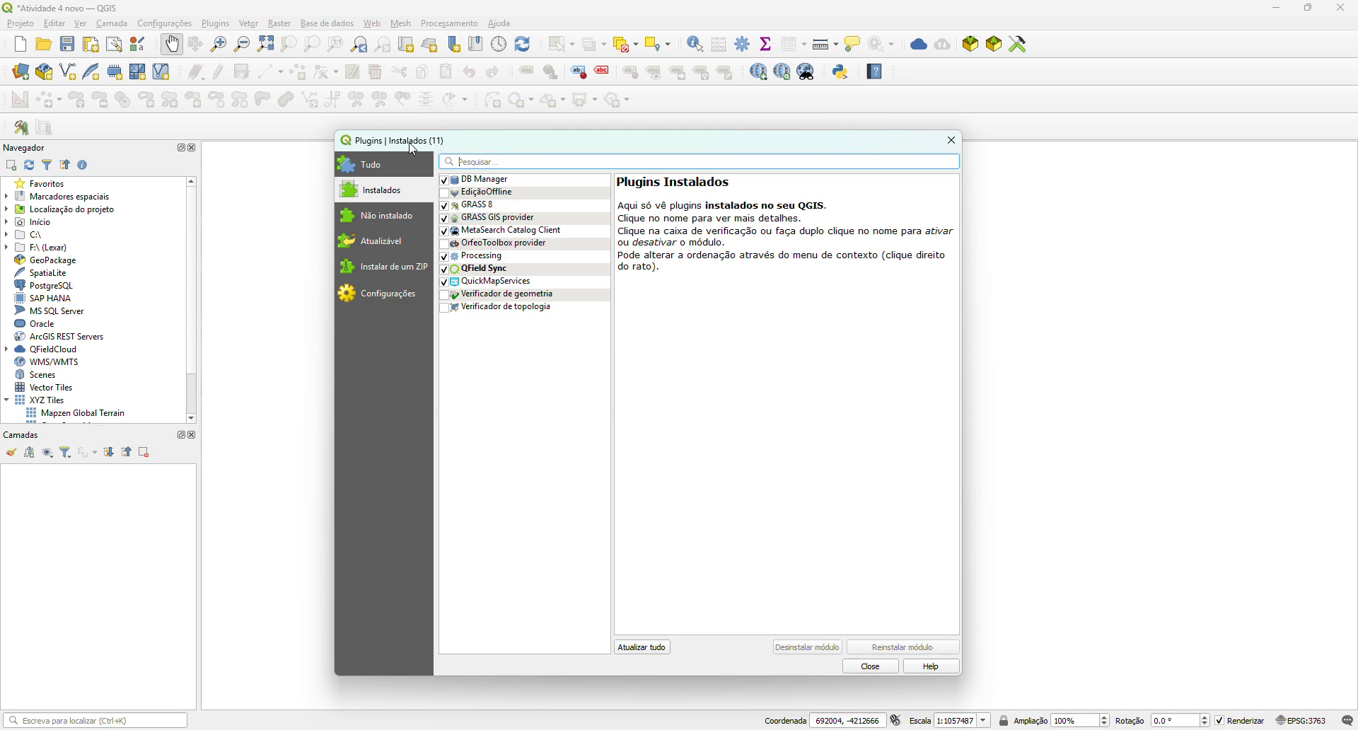
left_click_drag(521, 145, 532, 111)
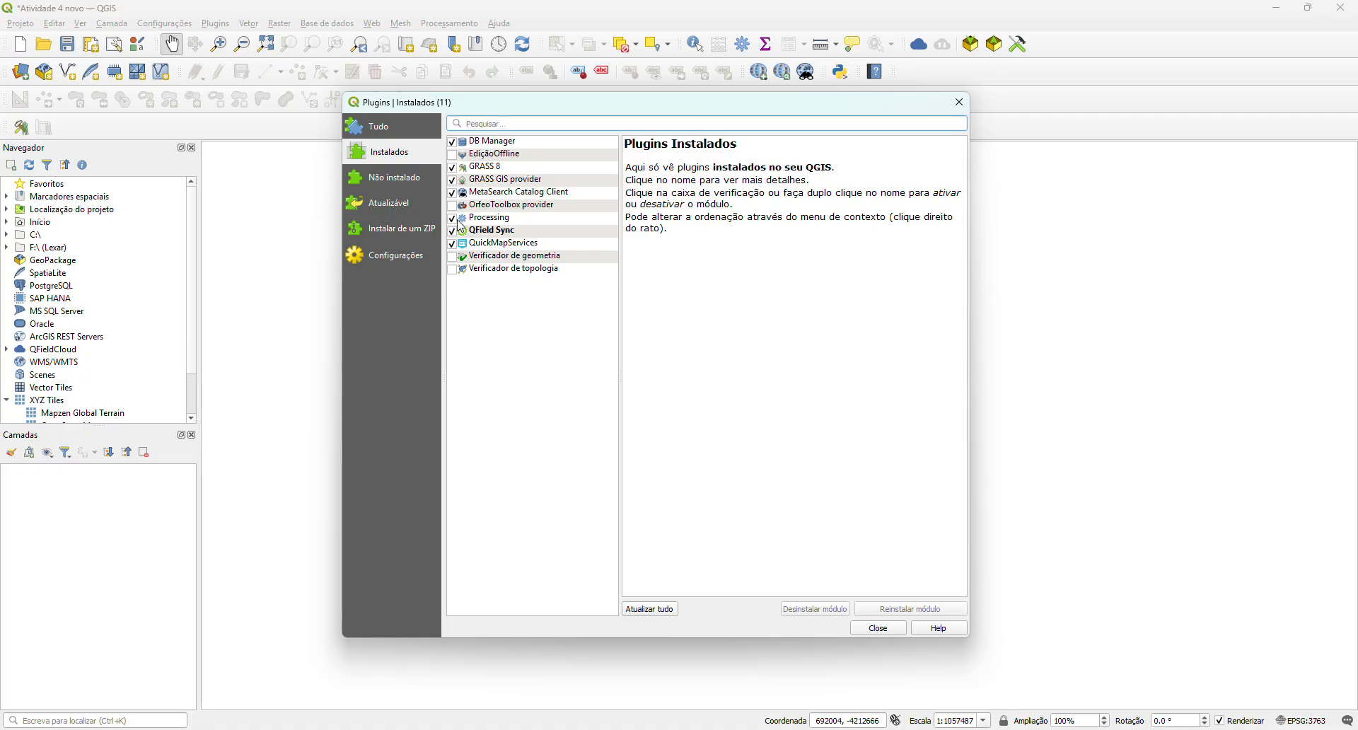
left_click(500, 221)
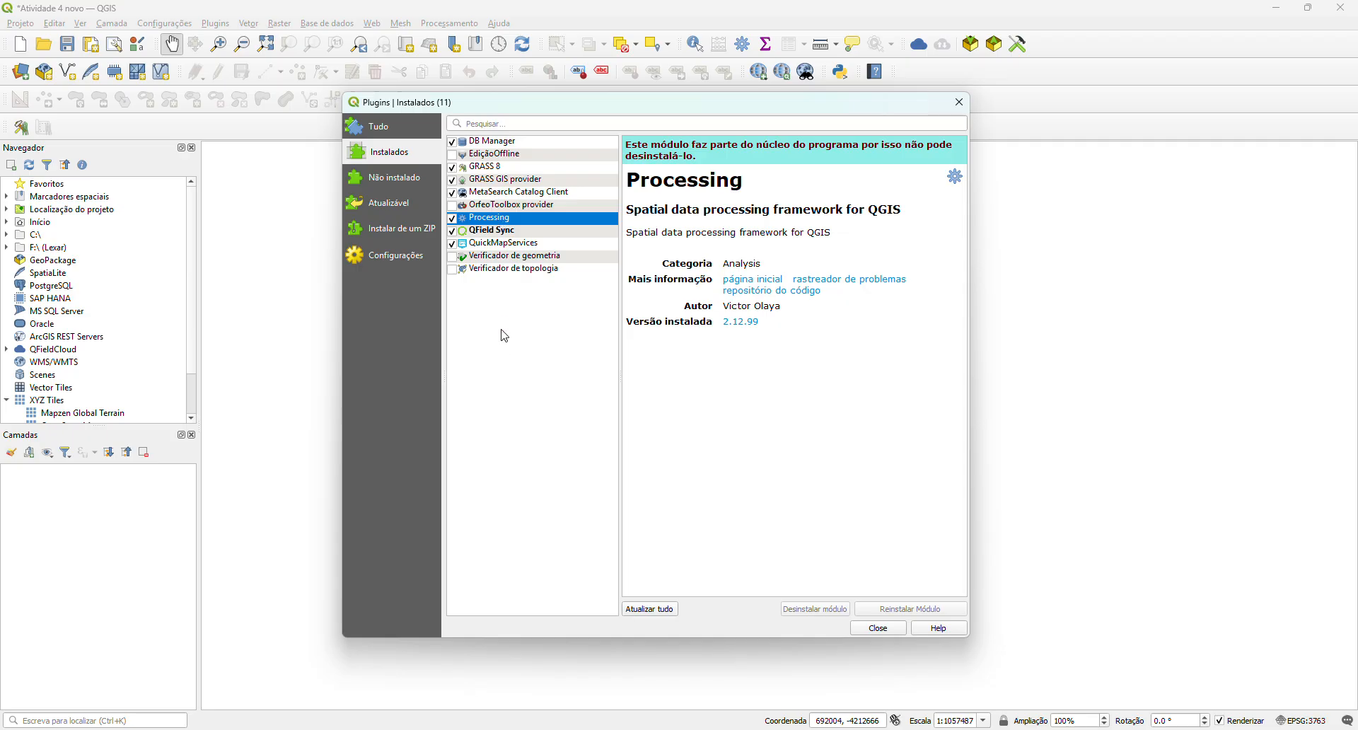
left_click(390, 126)
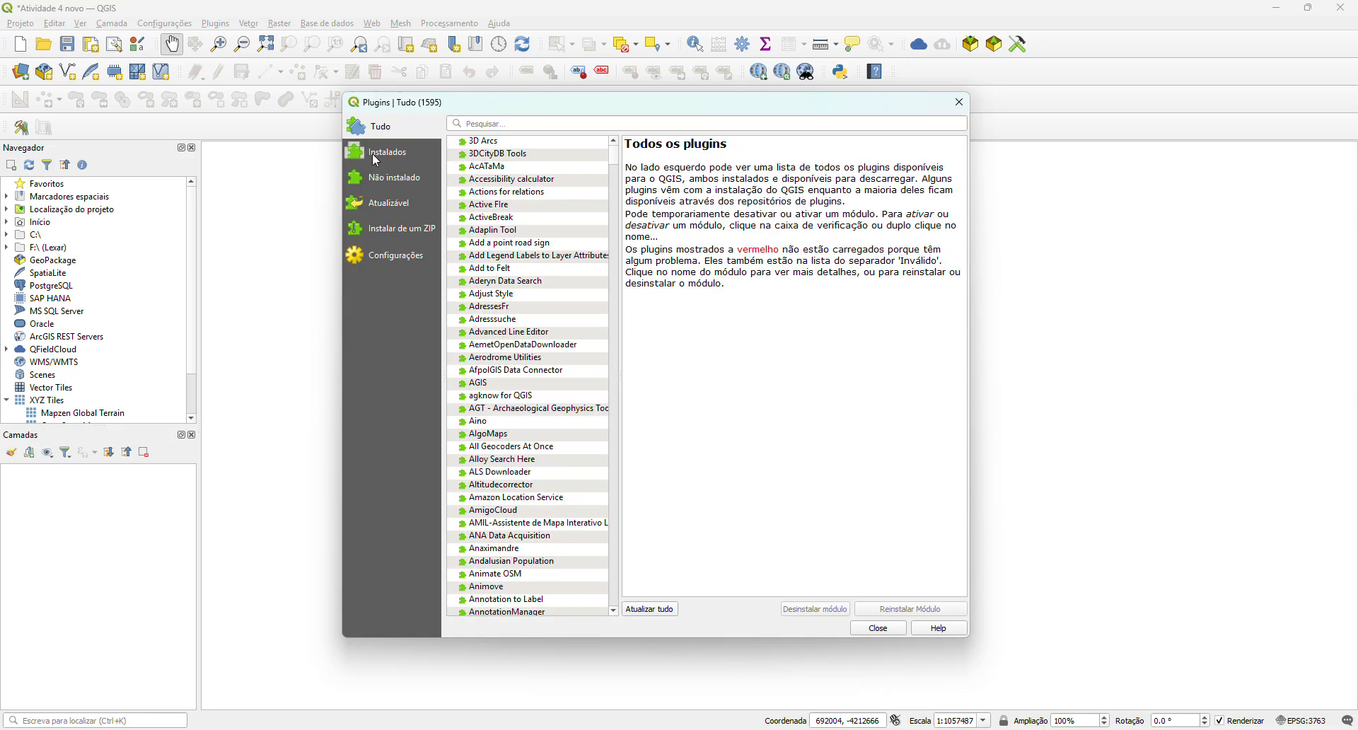
left_click(377, 153)
left_click(388, 183)
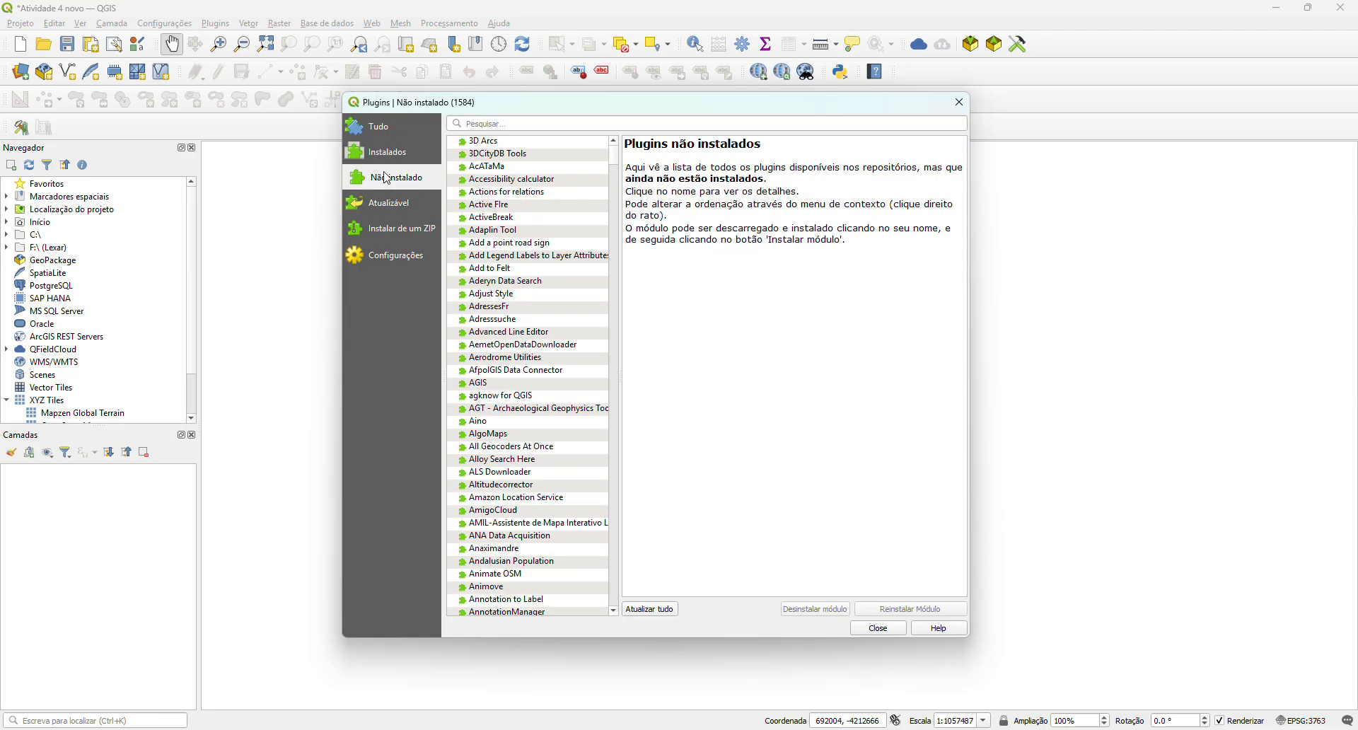
- Search all plugins for OSM, install the QuickOSM plugin, and close the plugin manager
left_click(378, 131)
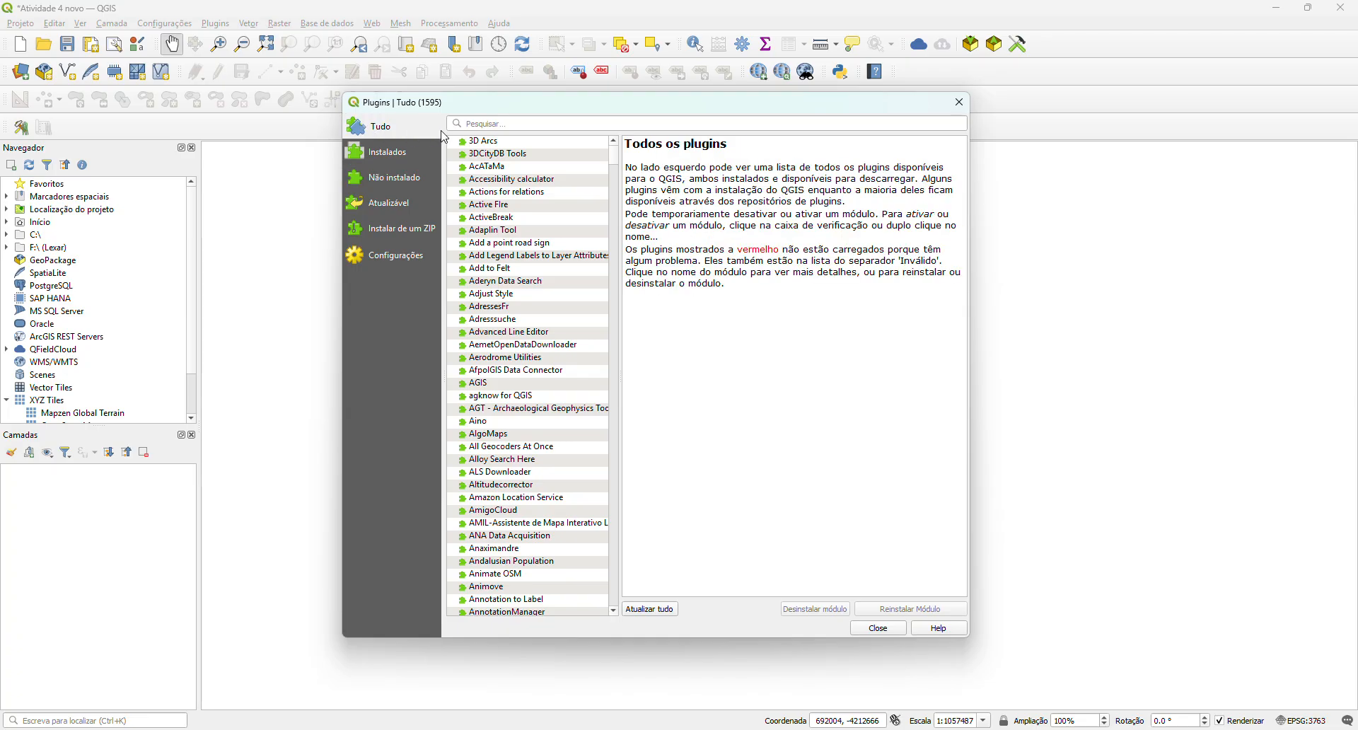
left_click(487, 123)
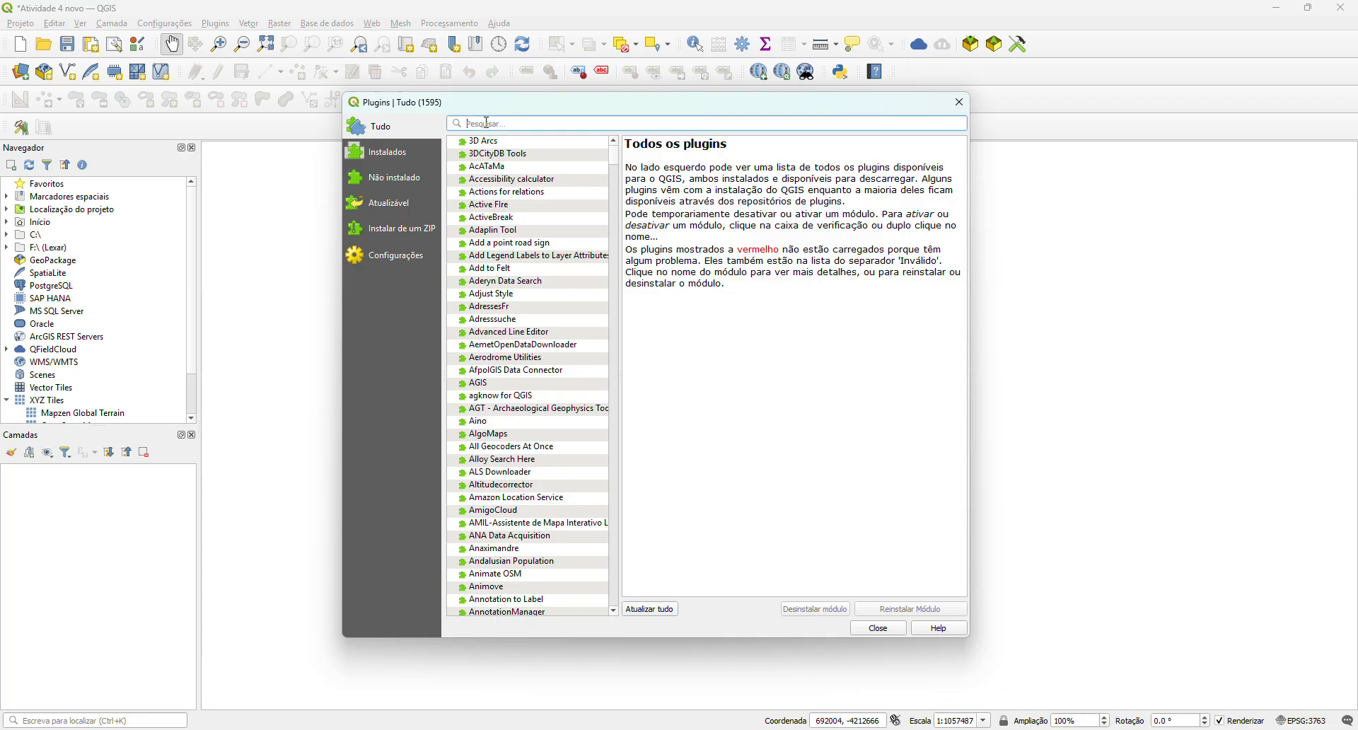
type("OSM")
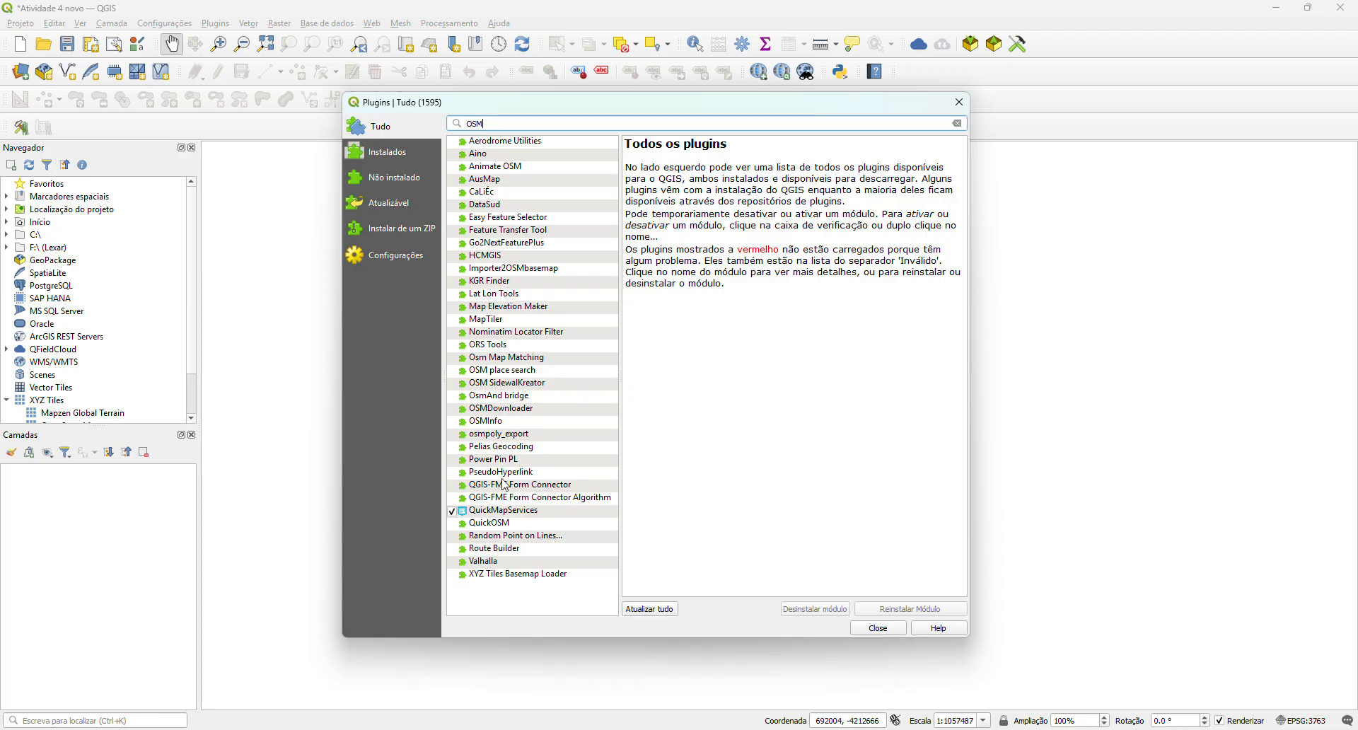
left_click(505, 527)
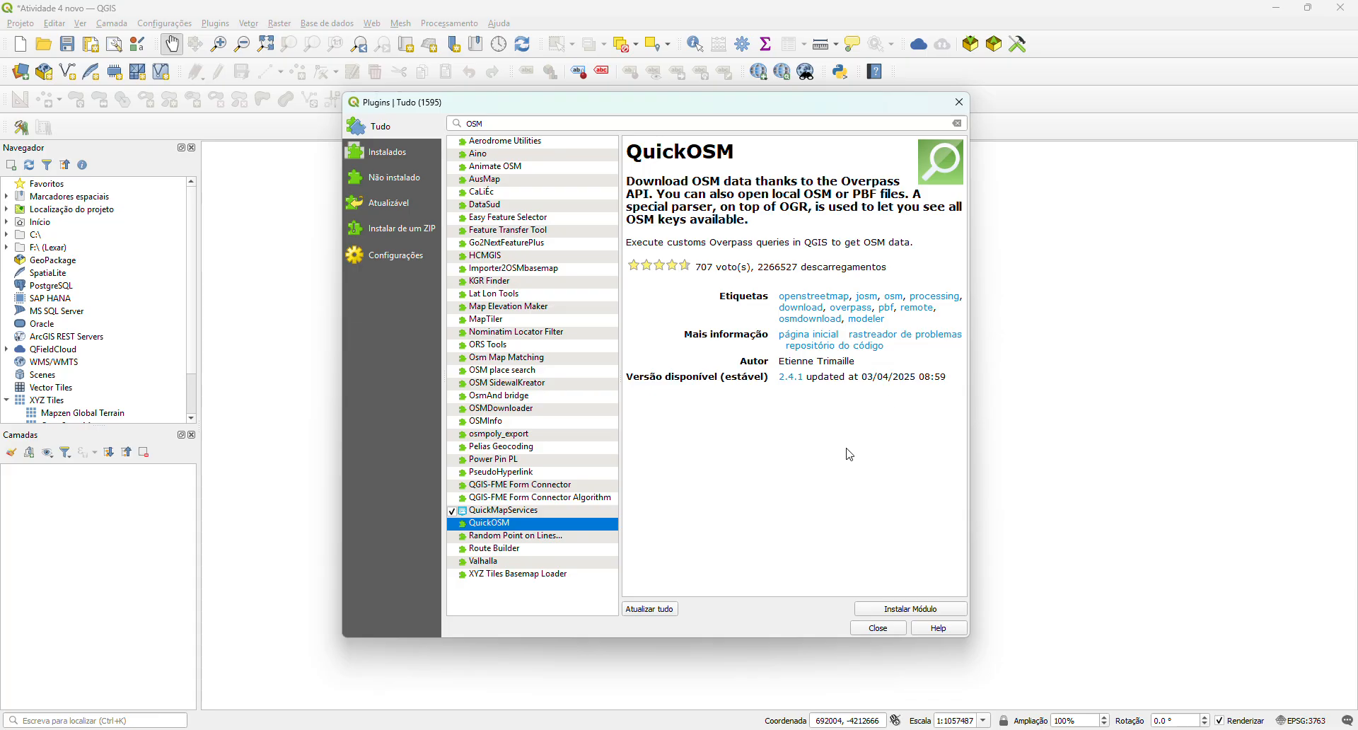
left_click(903, 612)
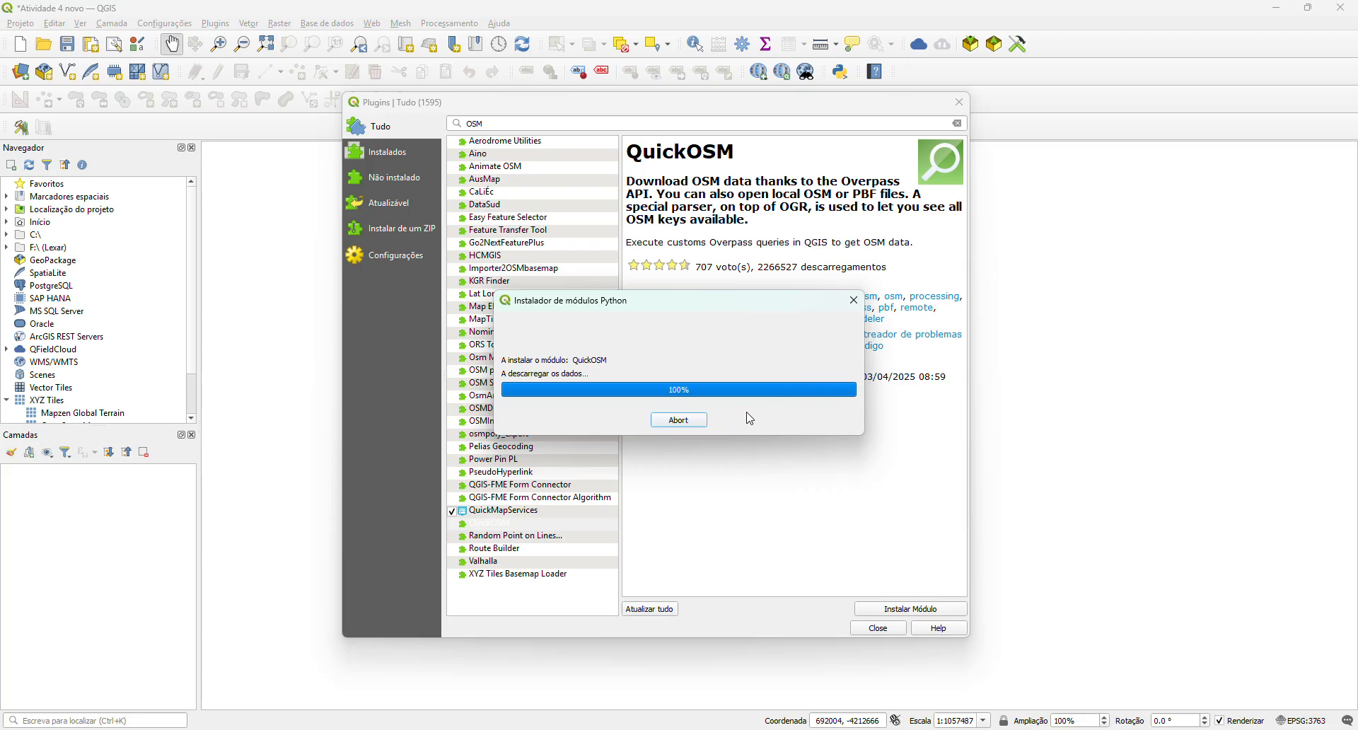
left_click(889, 632)
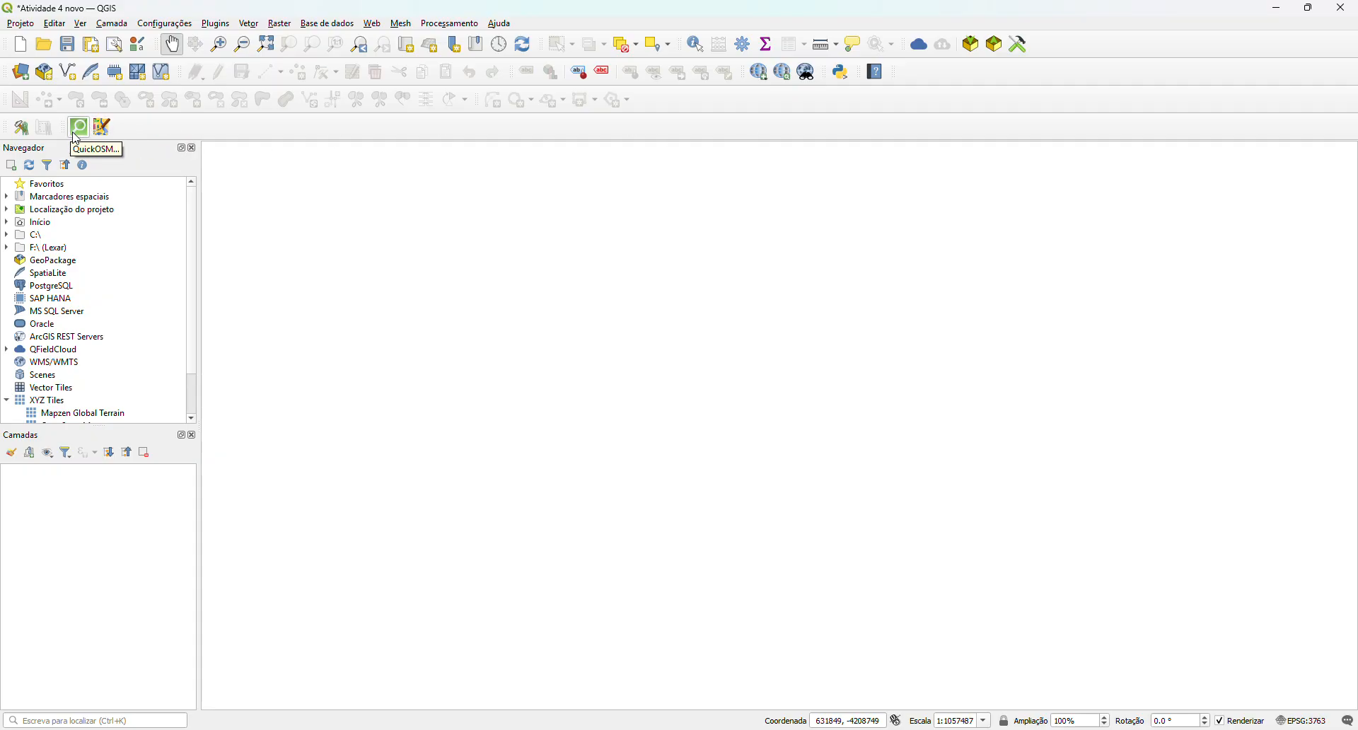
- Hide the QuickOSM toolbar and turn it back on
right_click(1042, 101)
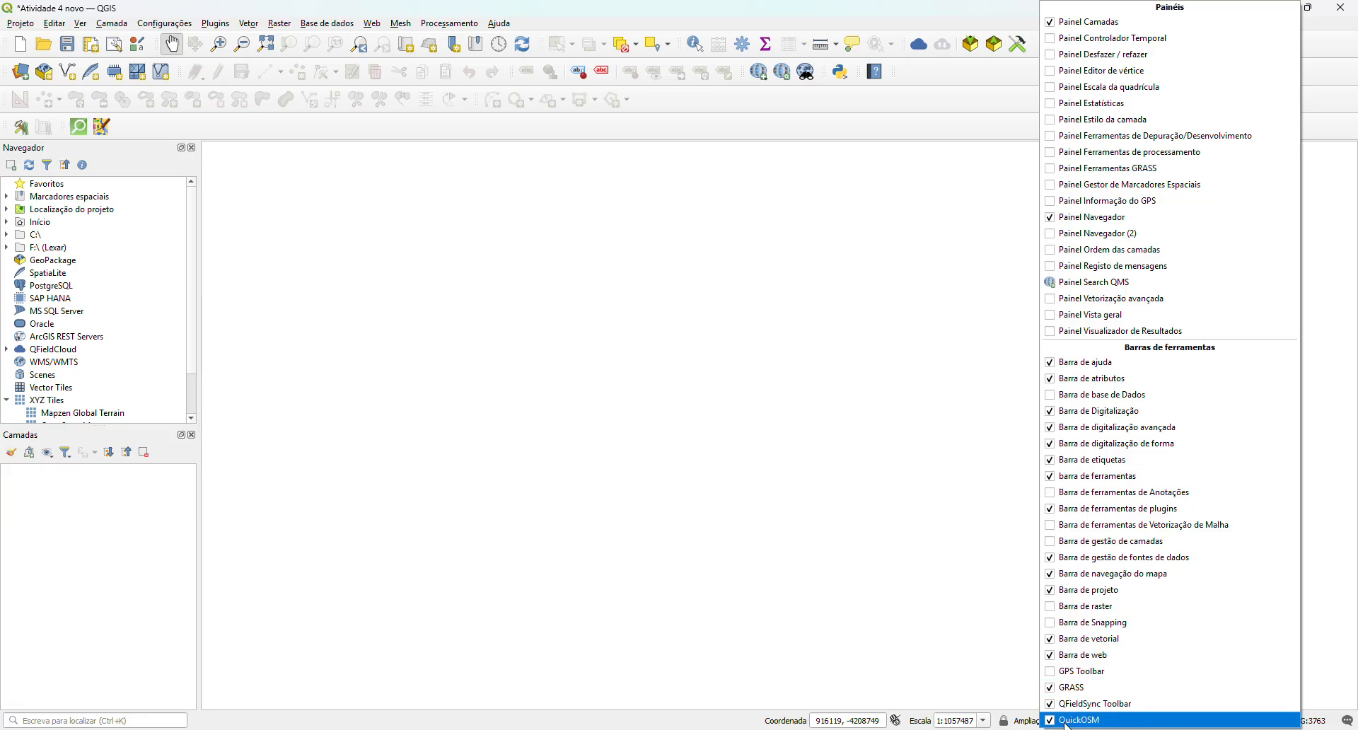
left_click(1095, 721)
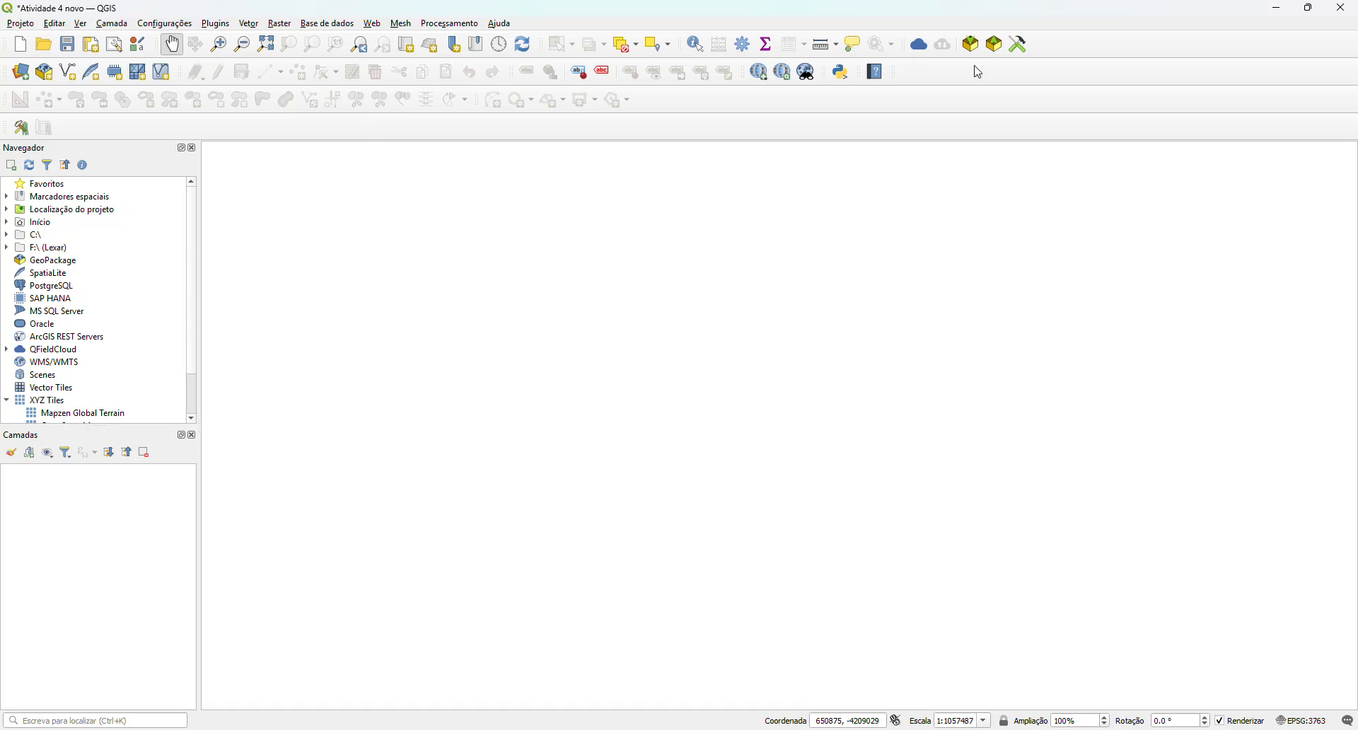
right_click(1182, 87)
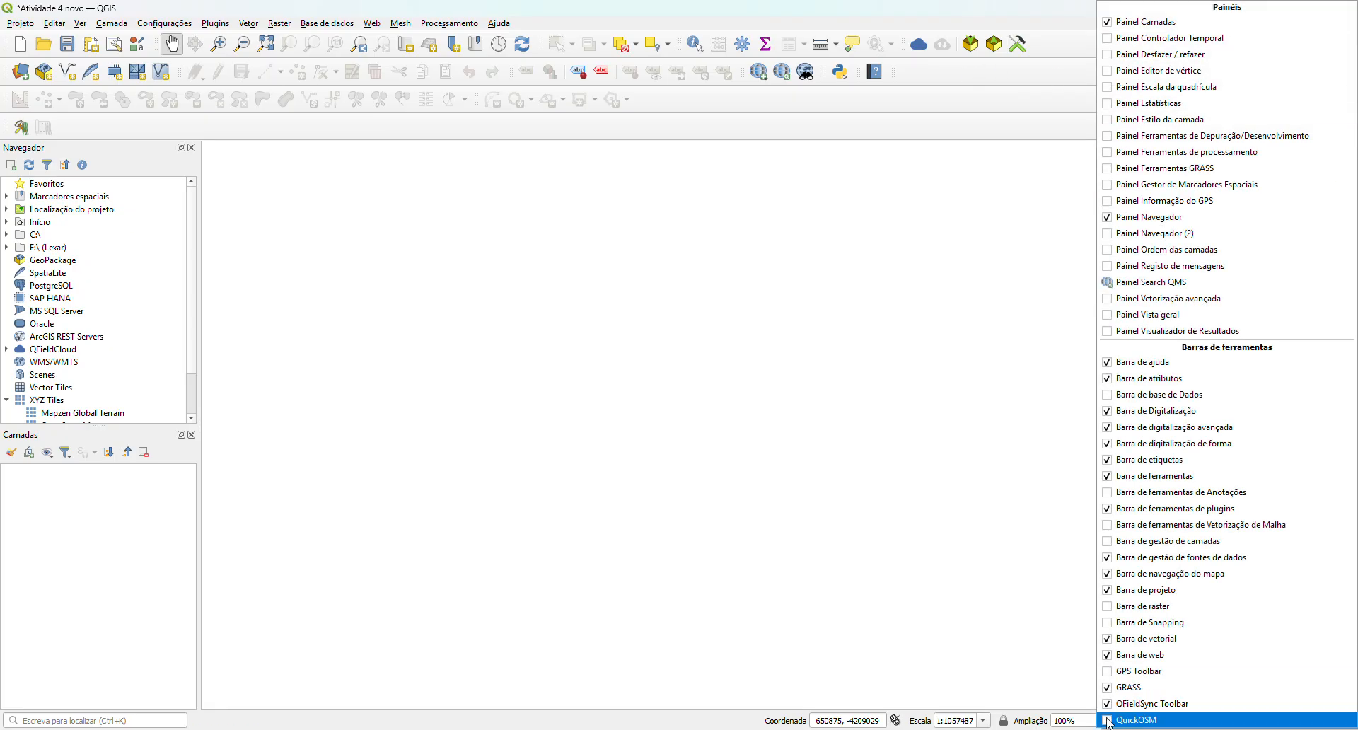
left_click(1132, 721)
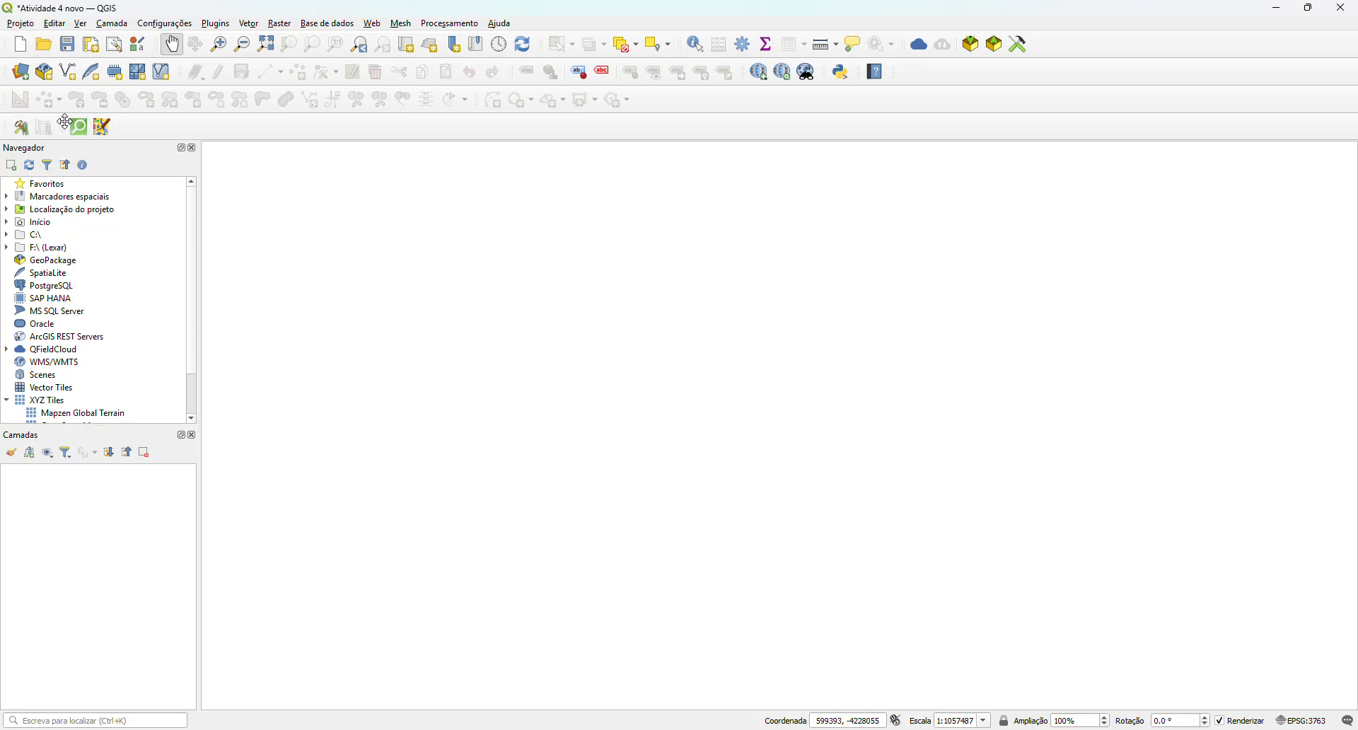
- Move the QuickOSM toolbar farther along its row, and bring it back near the neighbouring toolbar
left_click_drag(65, 125, 131, 133)
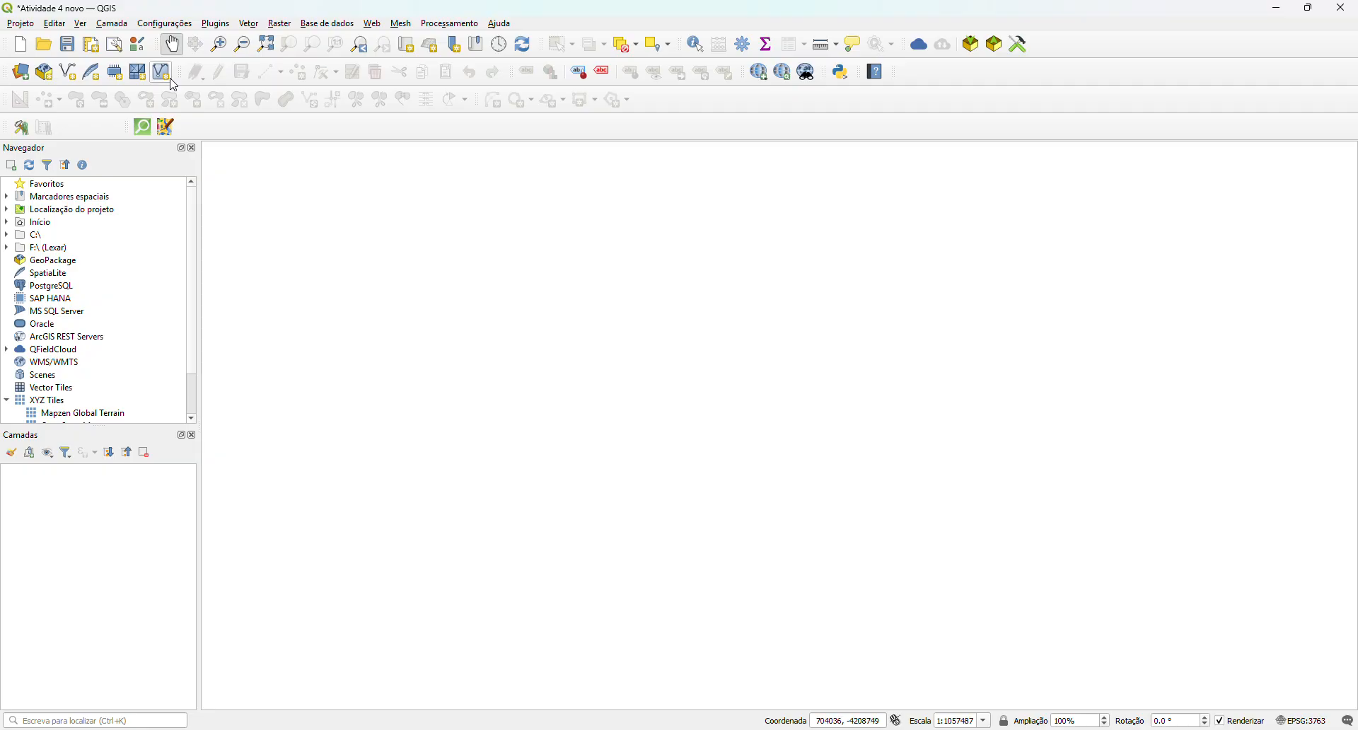
left_click_drag(130, 128, 73, 129)
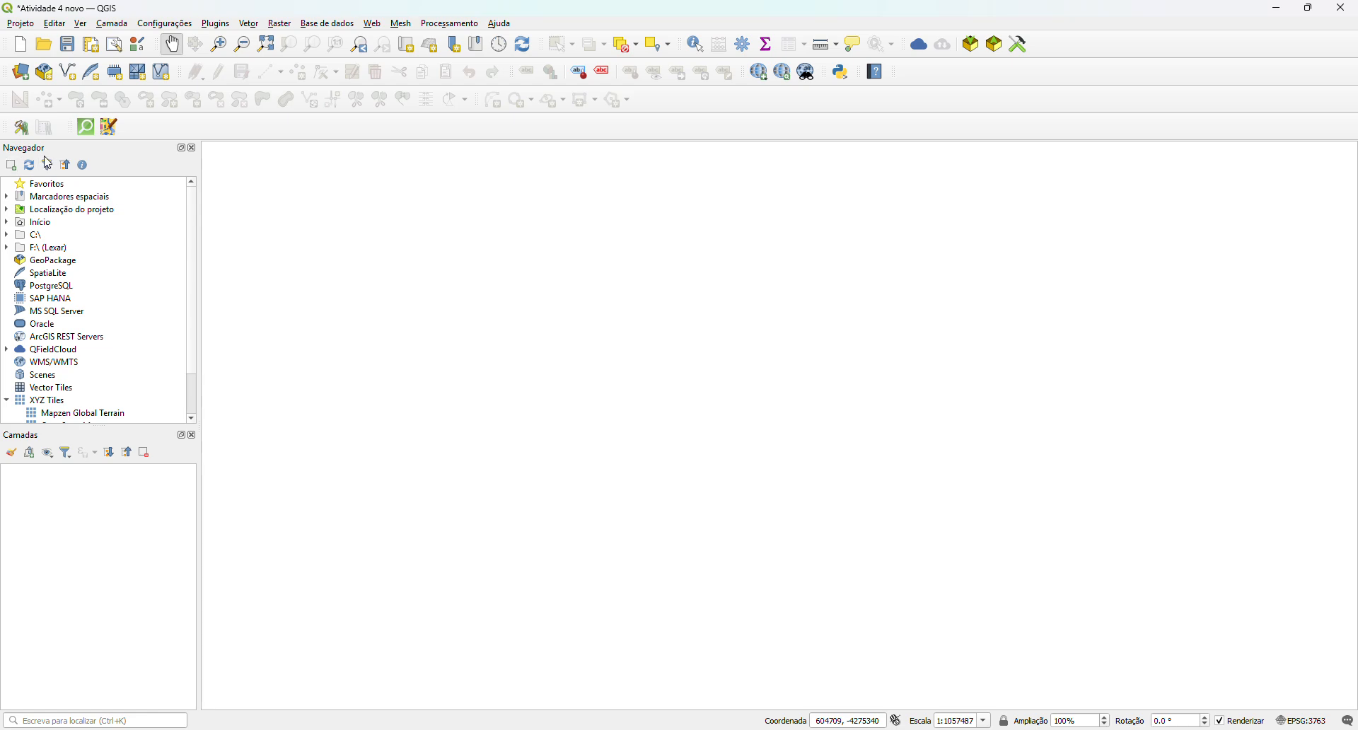
- Find the XYZ Tiles group in the browser, collapse and re-expand it, and add its OpenStreetMap basemap to the project
scroll(53, 241, "down", 1)
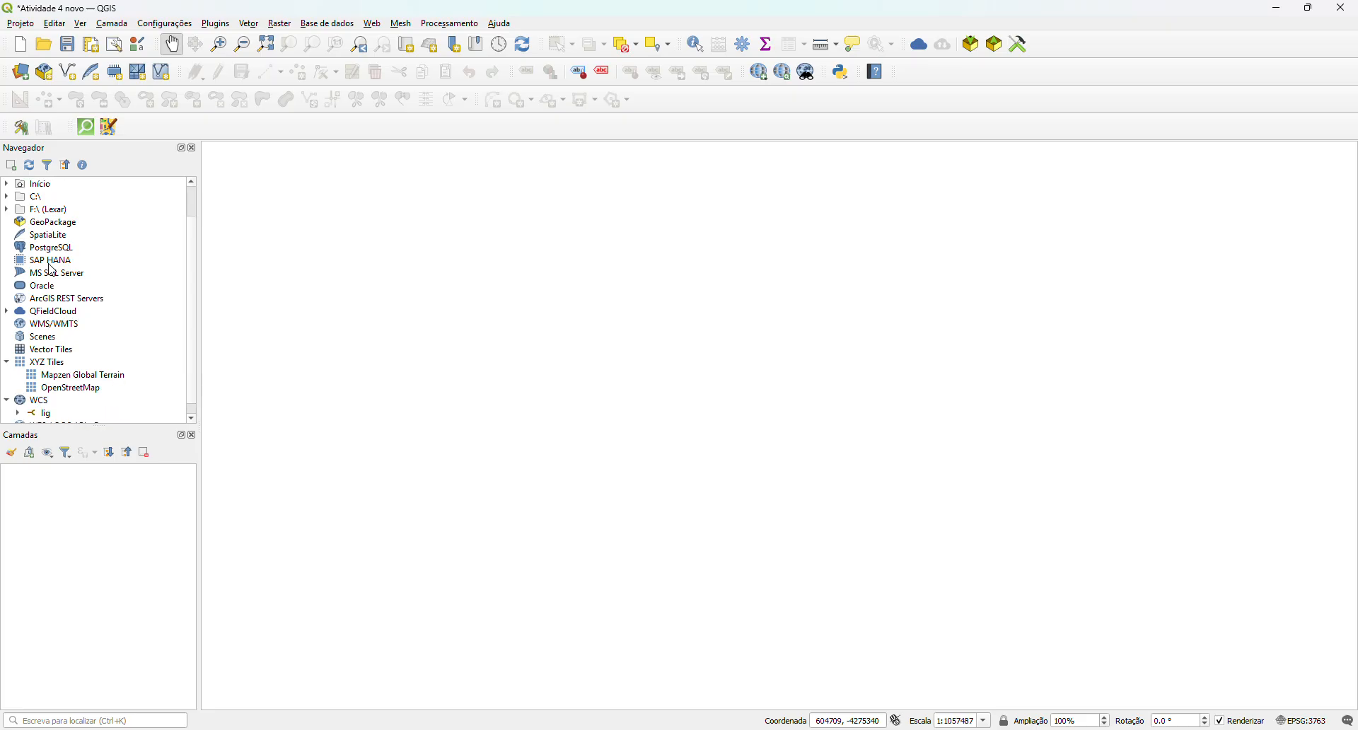
scroll(52, 271, "down", 1)
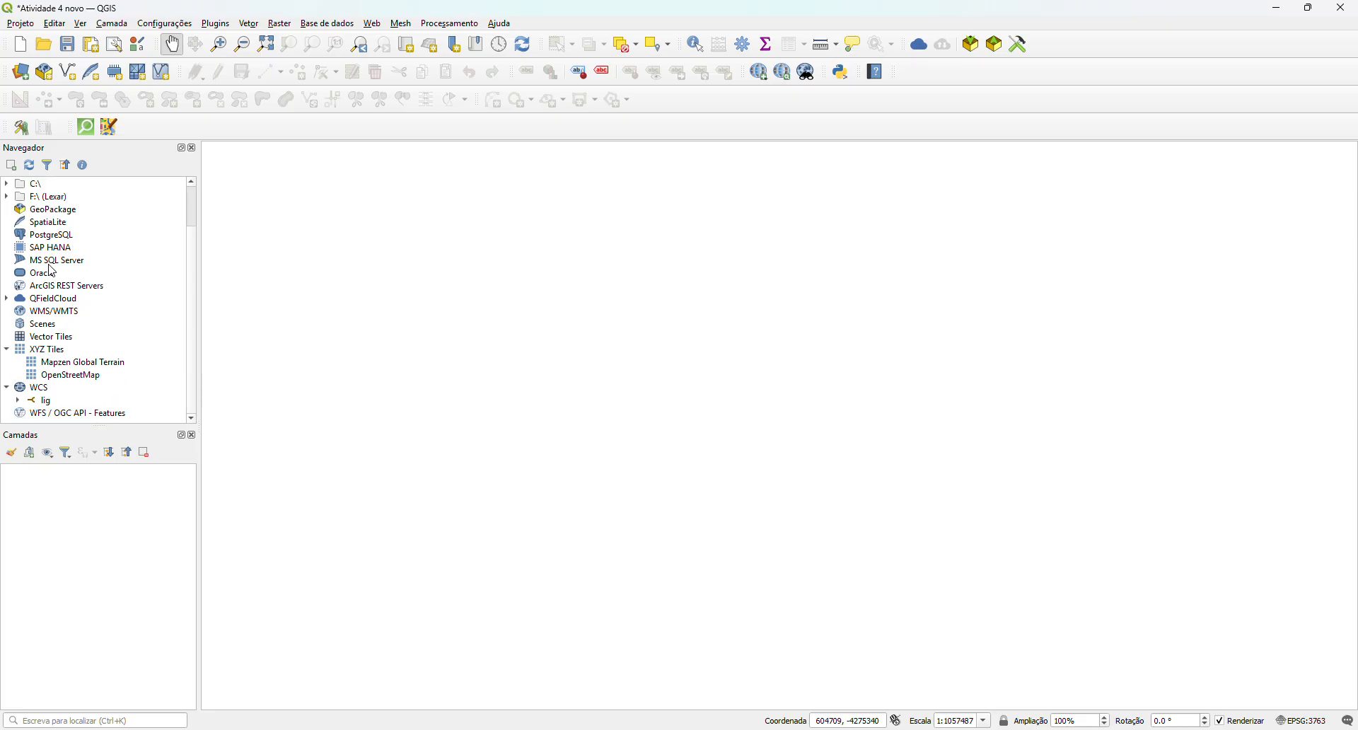
scroll(52, 270, "up", 2)
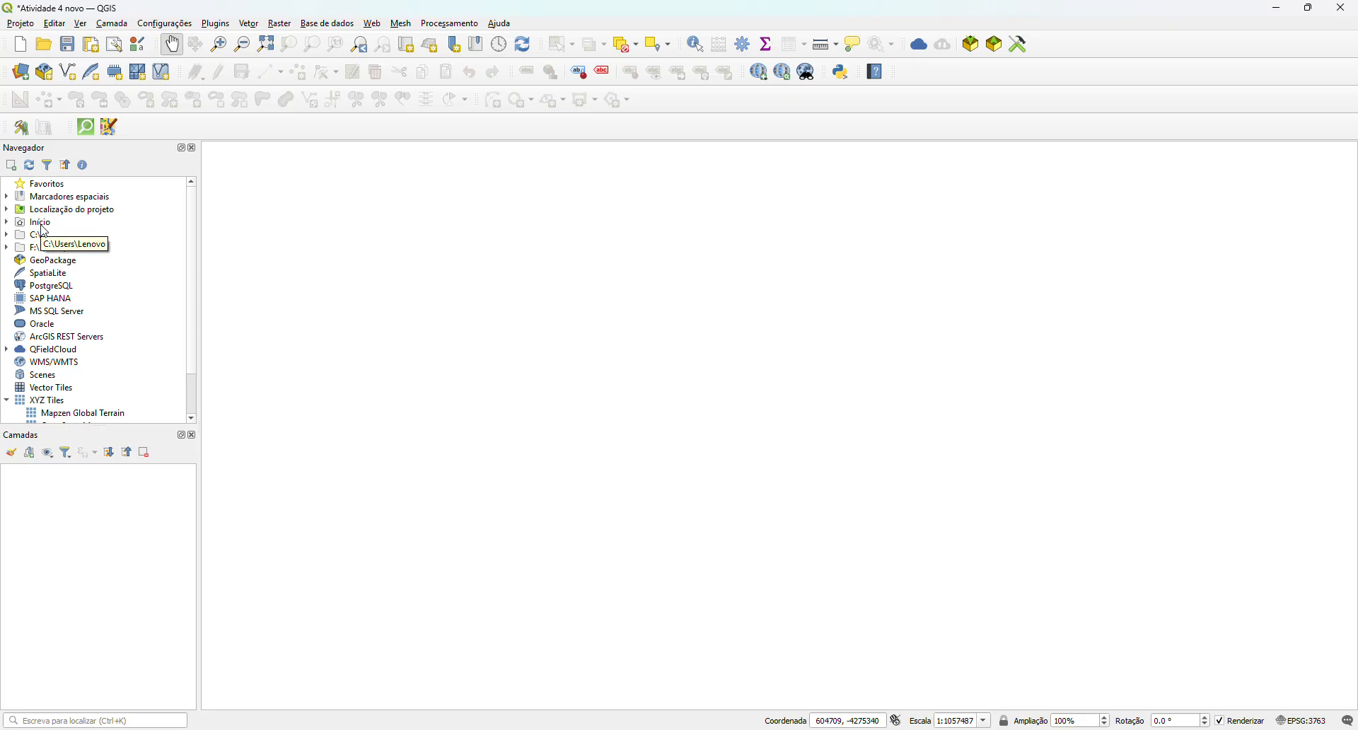
scroll(120, 271, "down", 1)
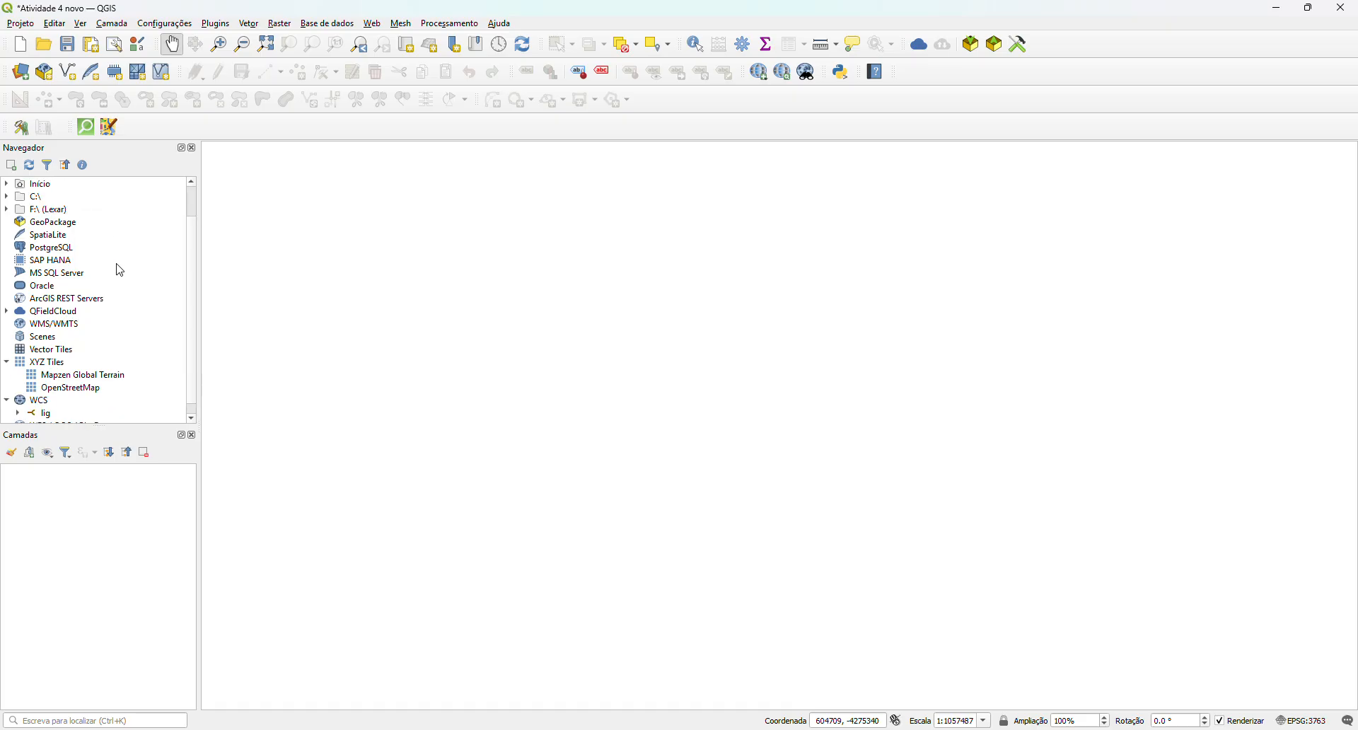
left_click(6, 363)
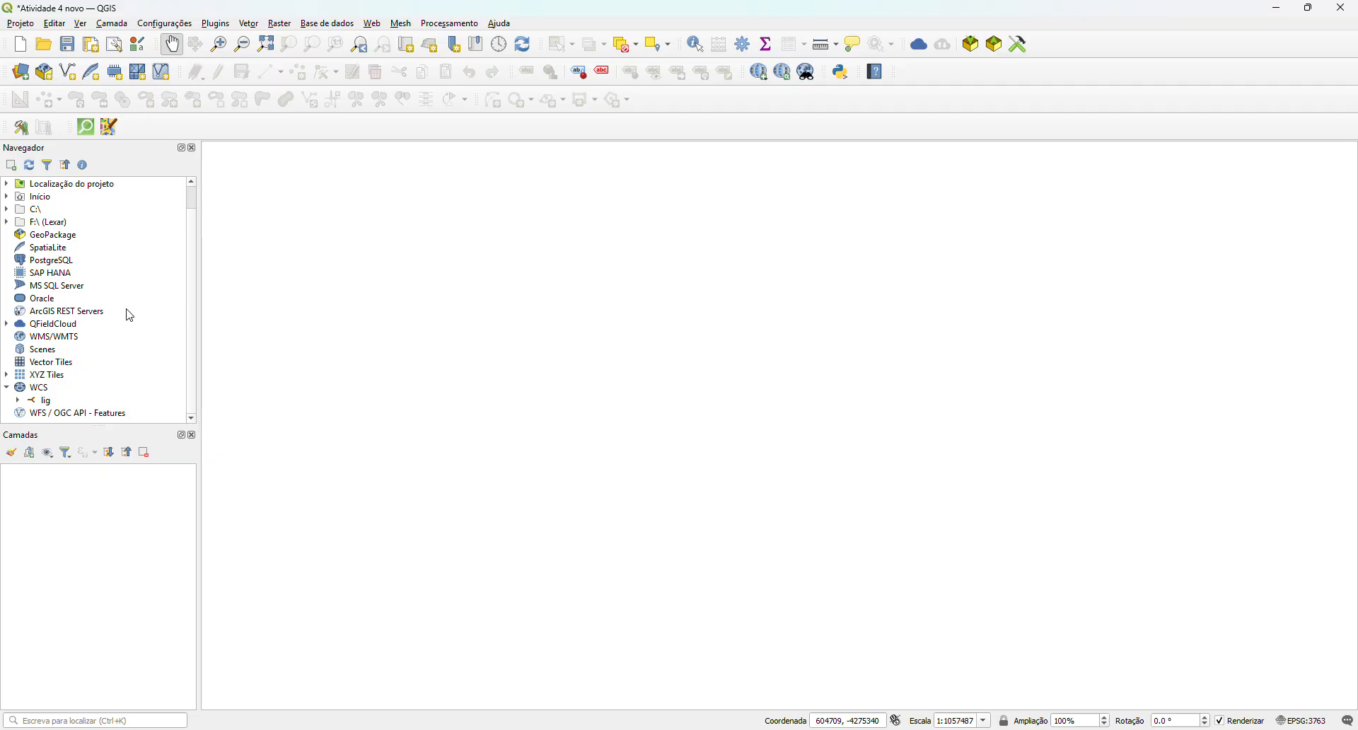
left_click(39, 376)
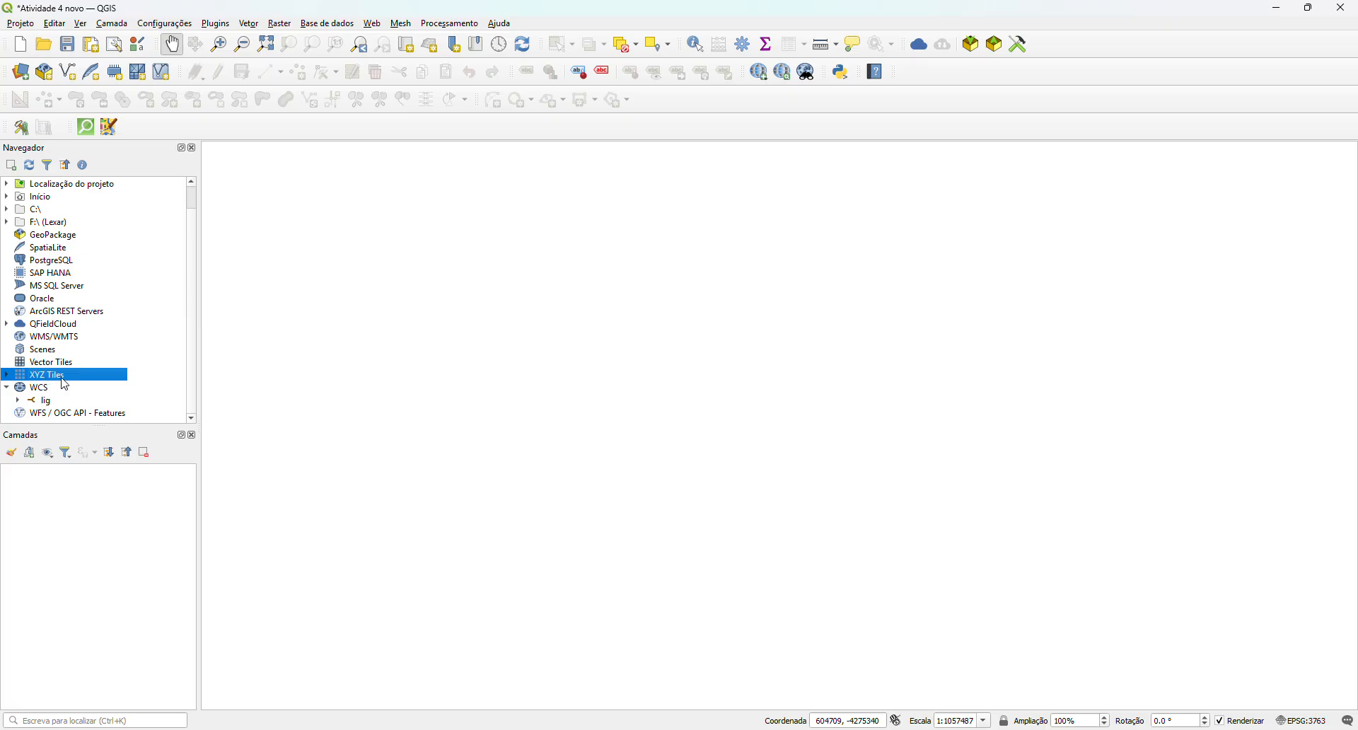
left_click(7, 375)
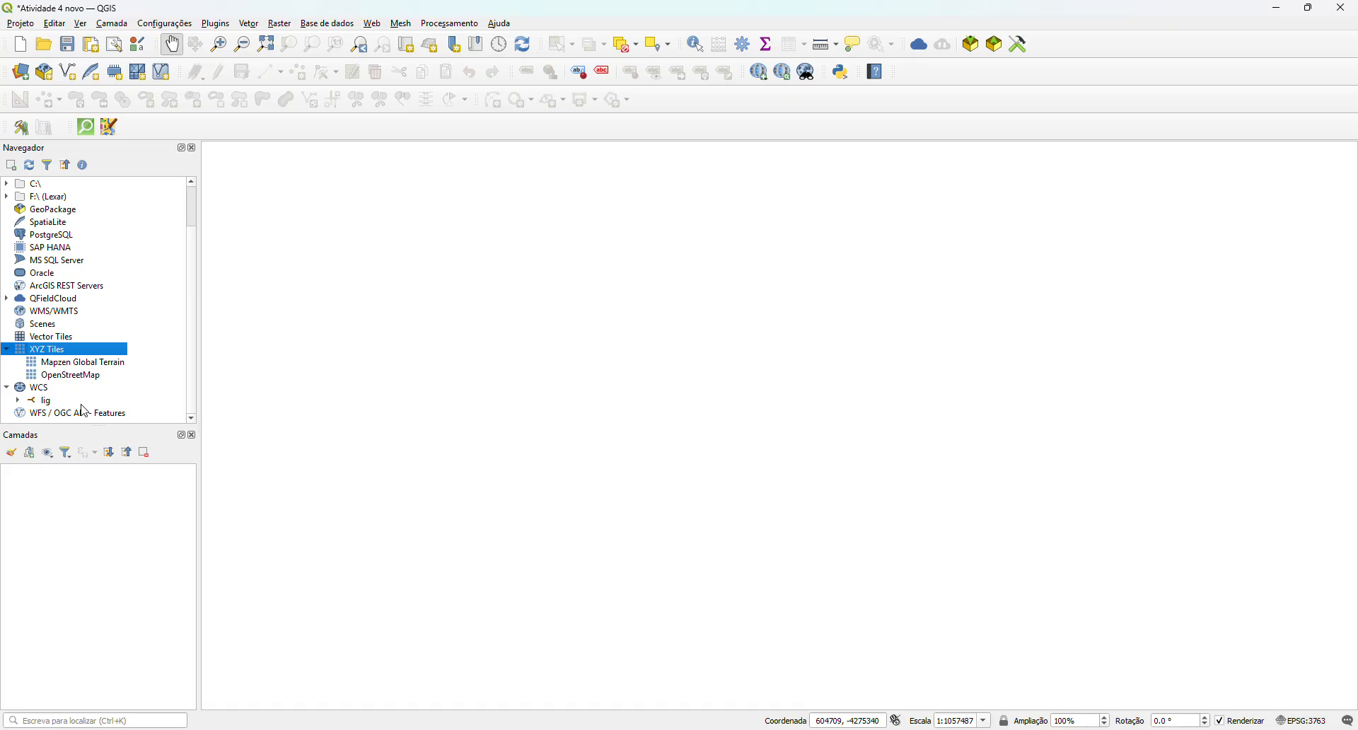
left_click(84, 377)
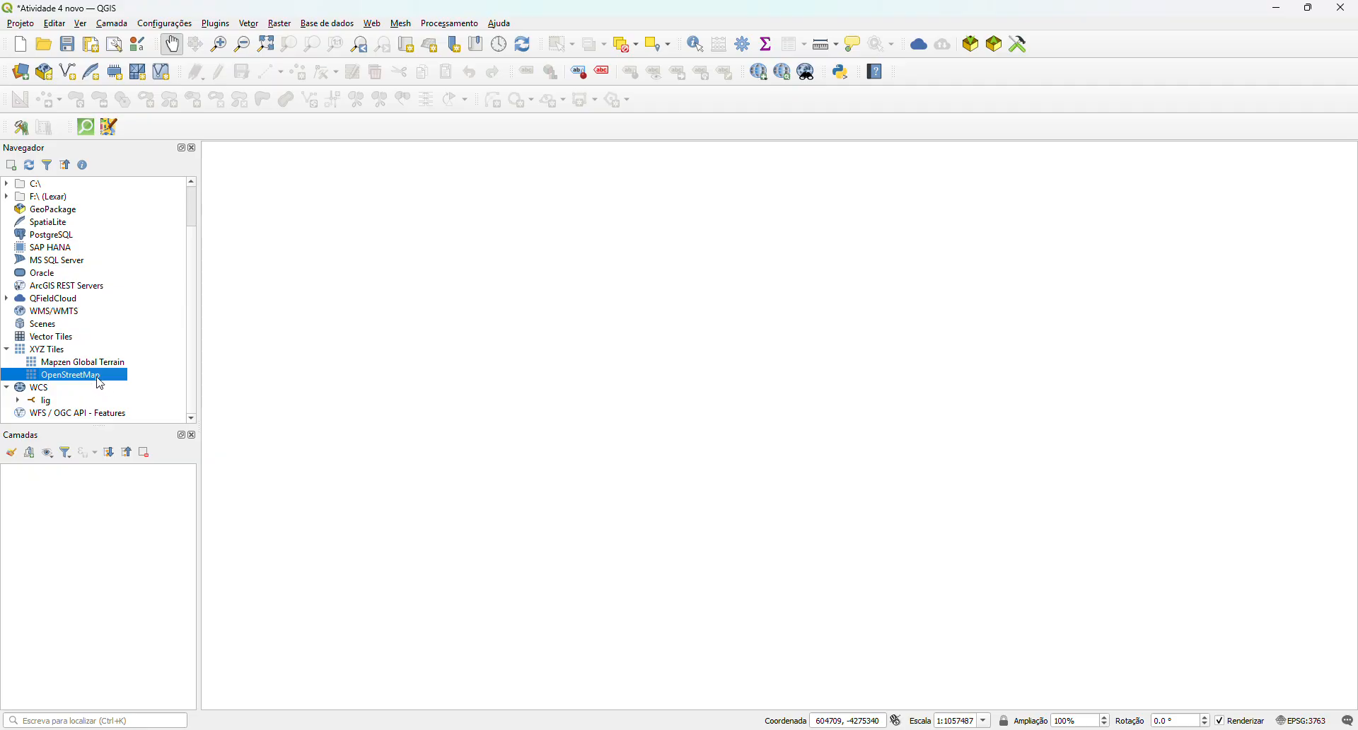
double_click(99, 382)
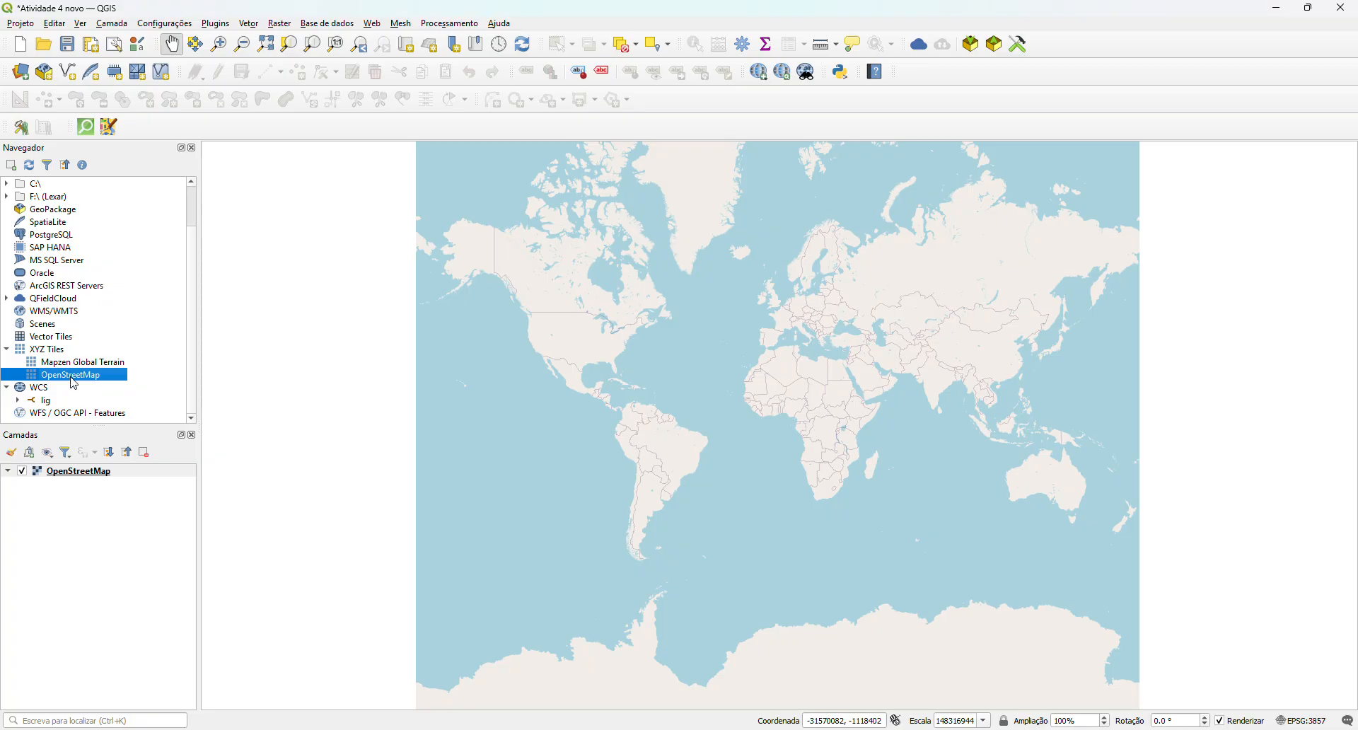
- Add a second copy of OpenStreetMap to the layers, and remove the lower of the two copies
left_click_drag(73, 380, 78, 504)
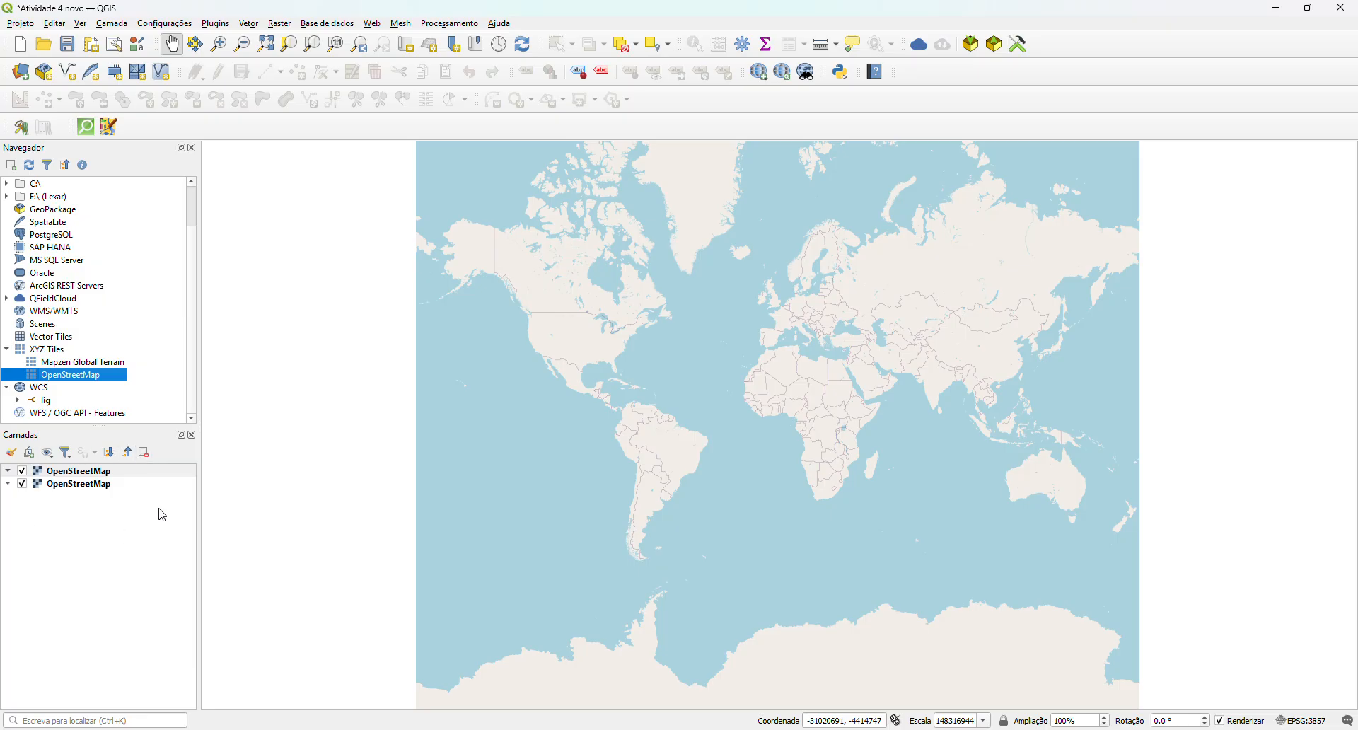
left_click(82, 485)
left_click(82, 476)
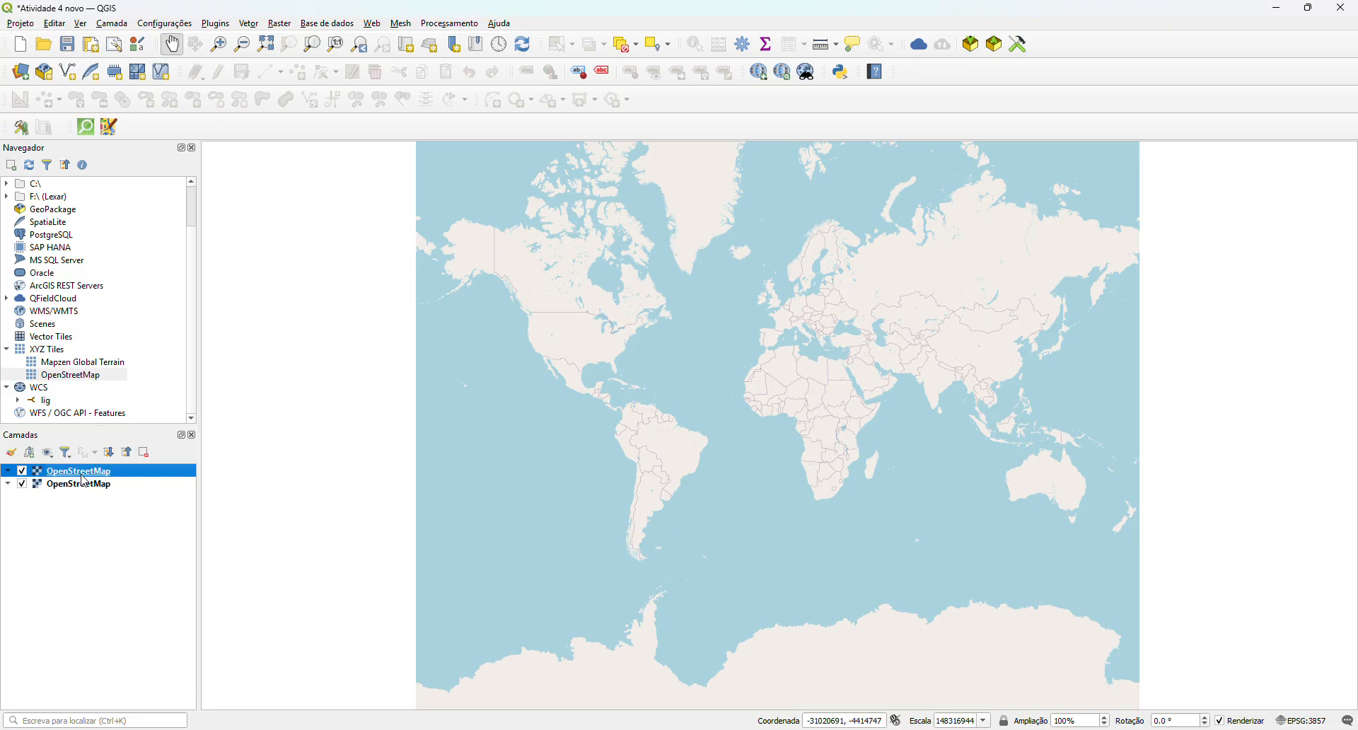
left_click(85, 488)
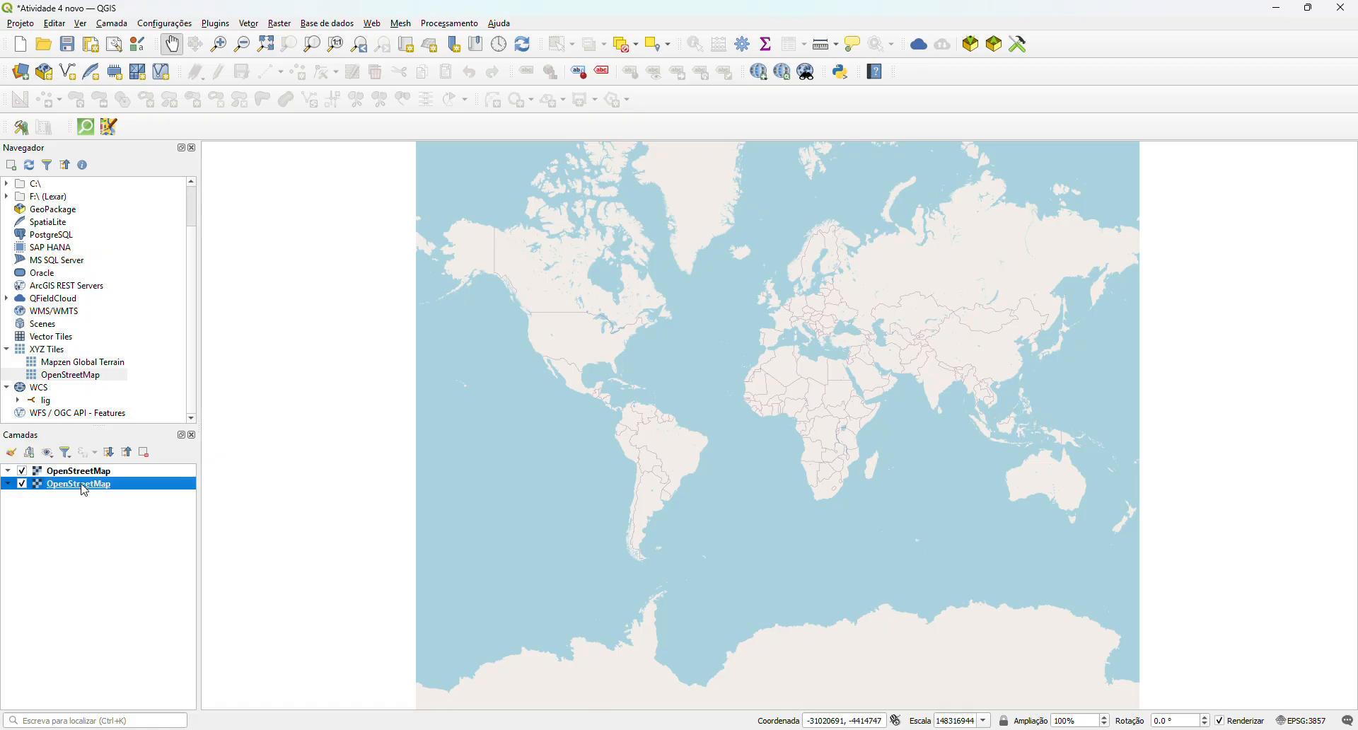
right_click(85, 488)
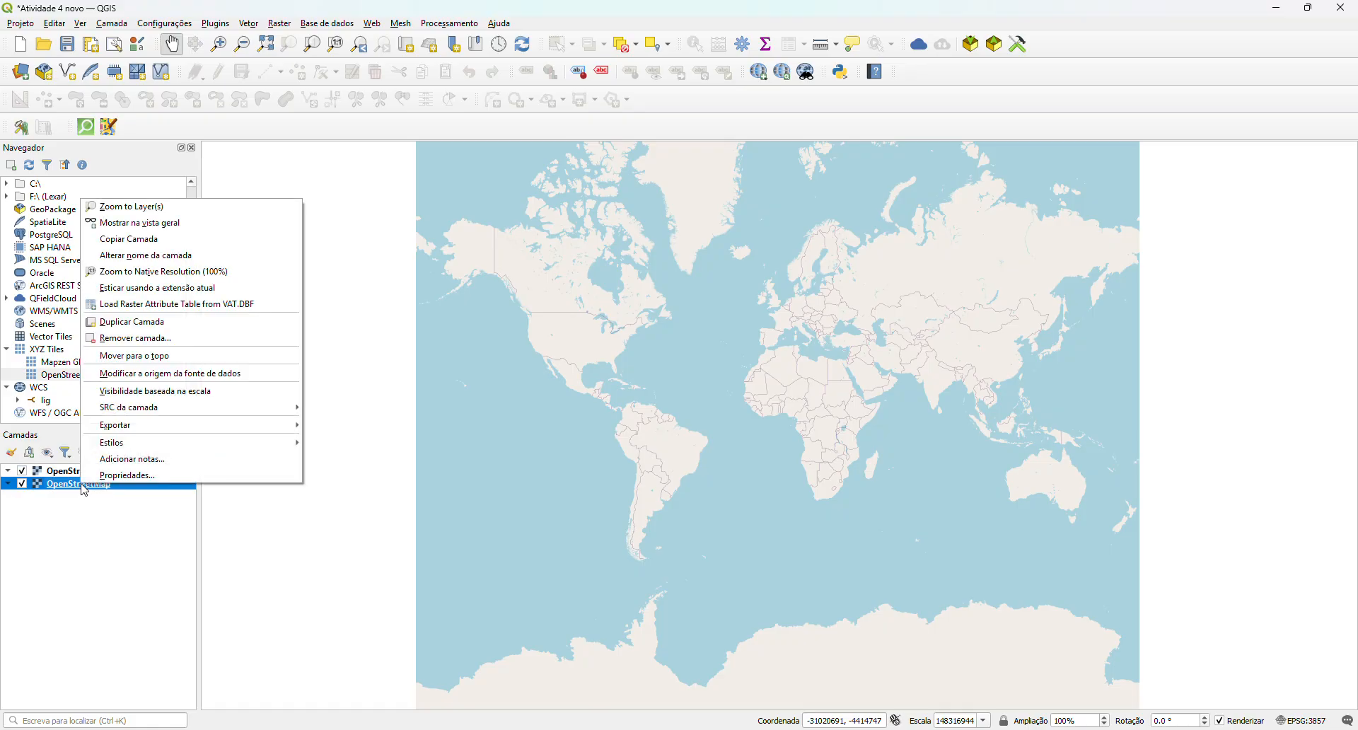
left_click(177, 340)
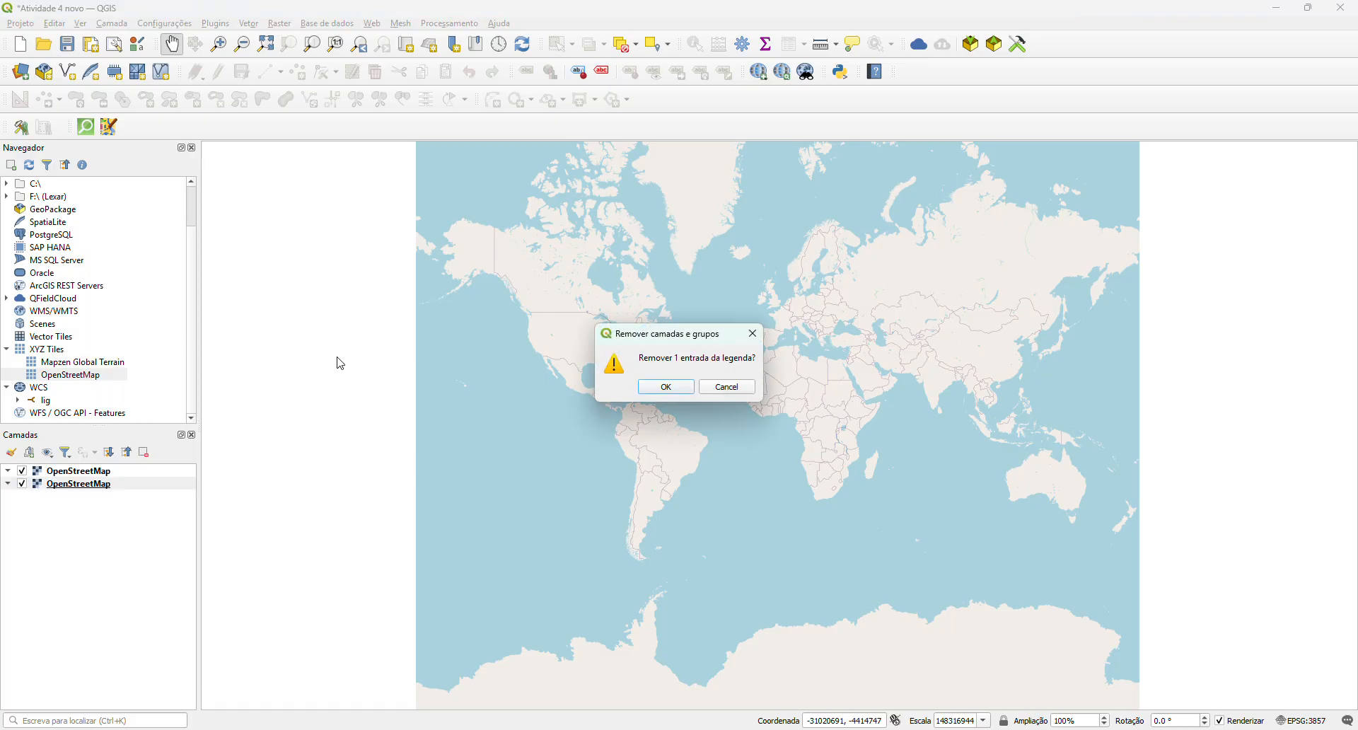
left_click(658, 389)
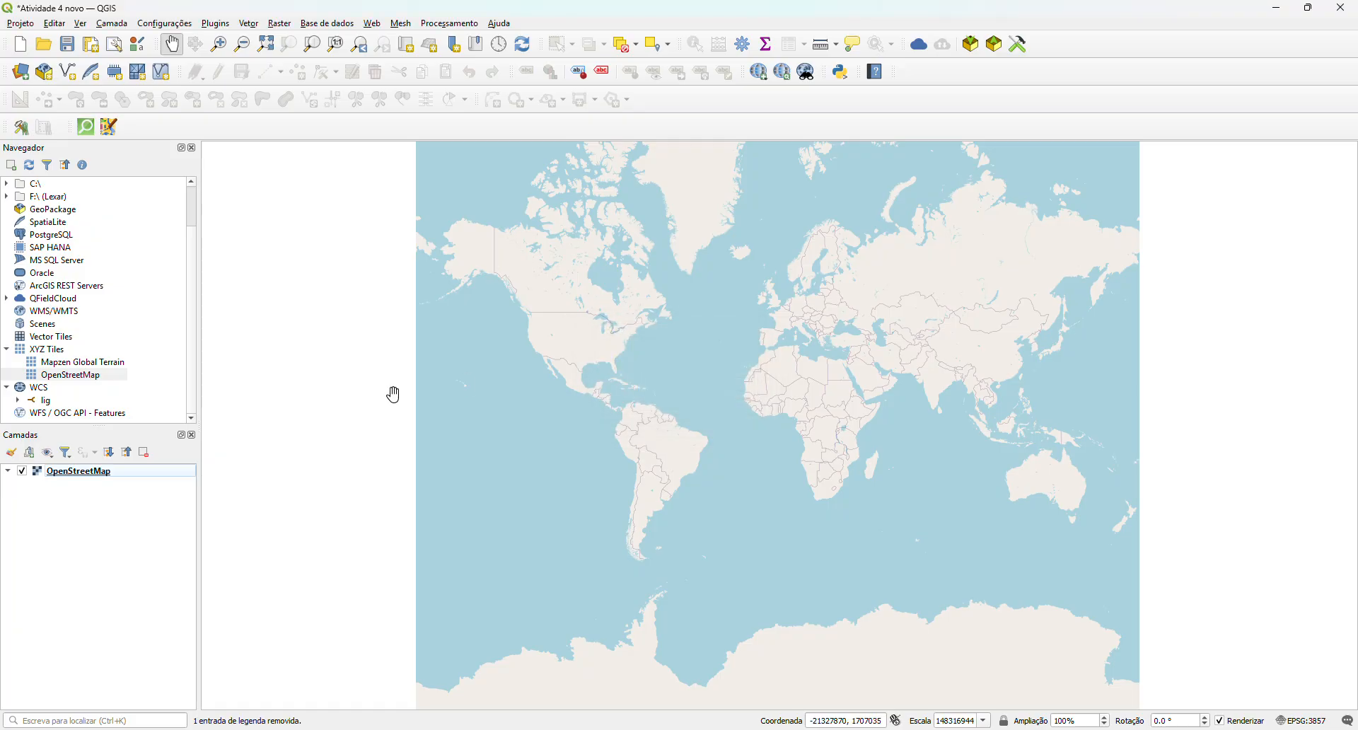
- Switch the OpenStreetMap layer's visibility off and on several times, leaving it visible
left_click(24, 472)
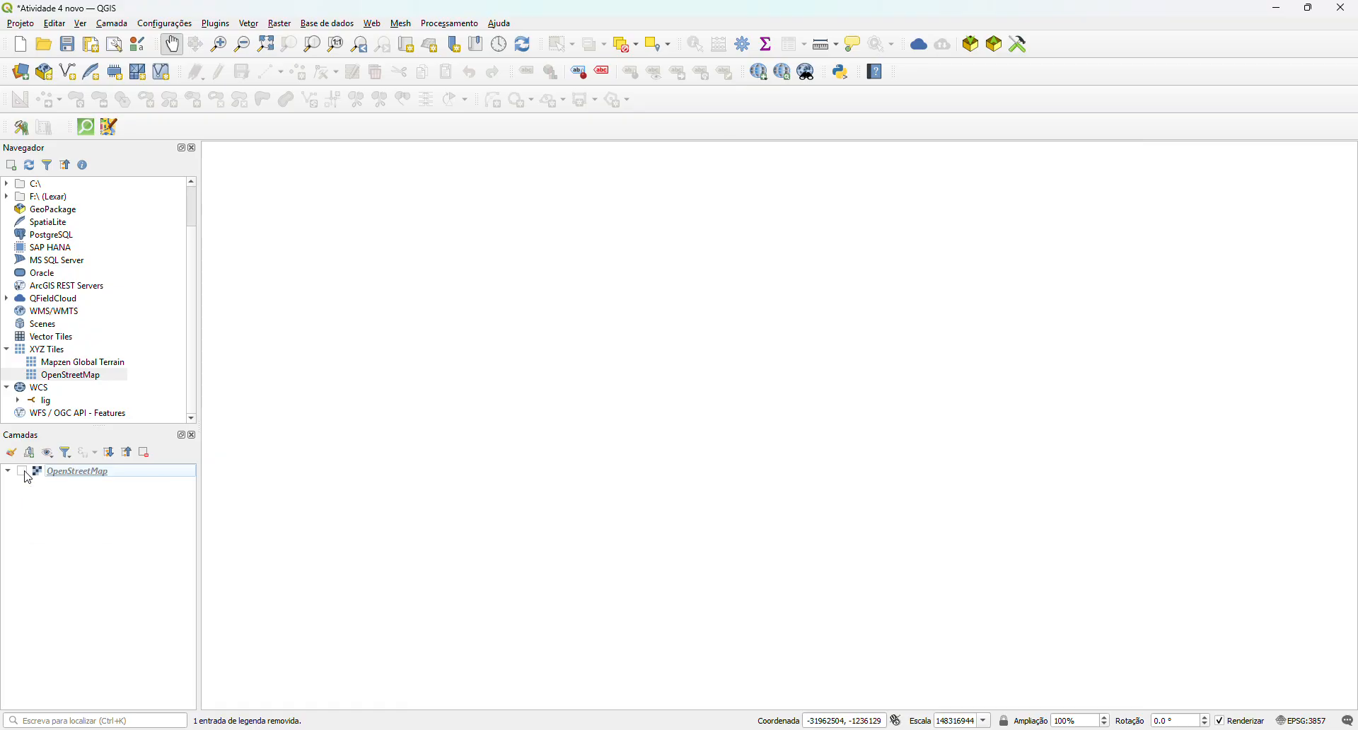
left_click(23, 472)
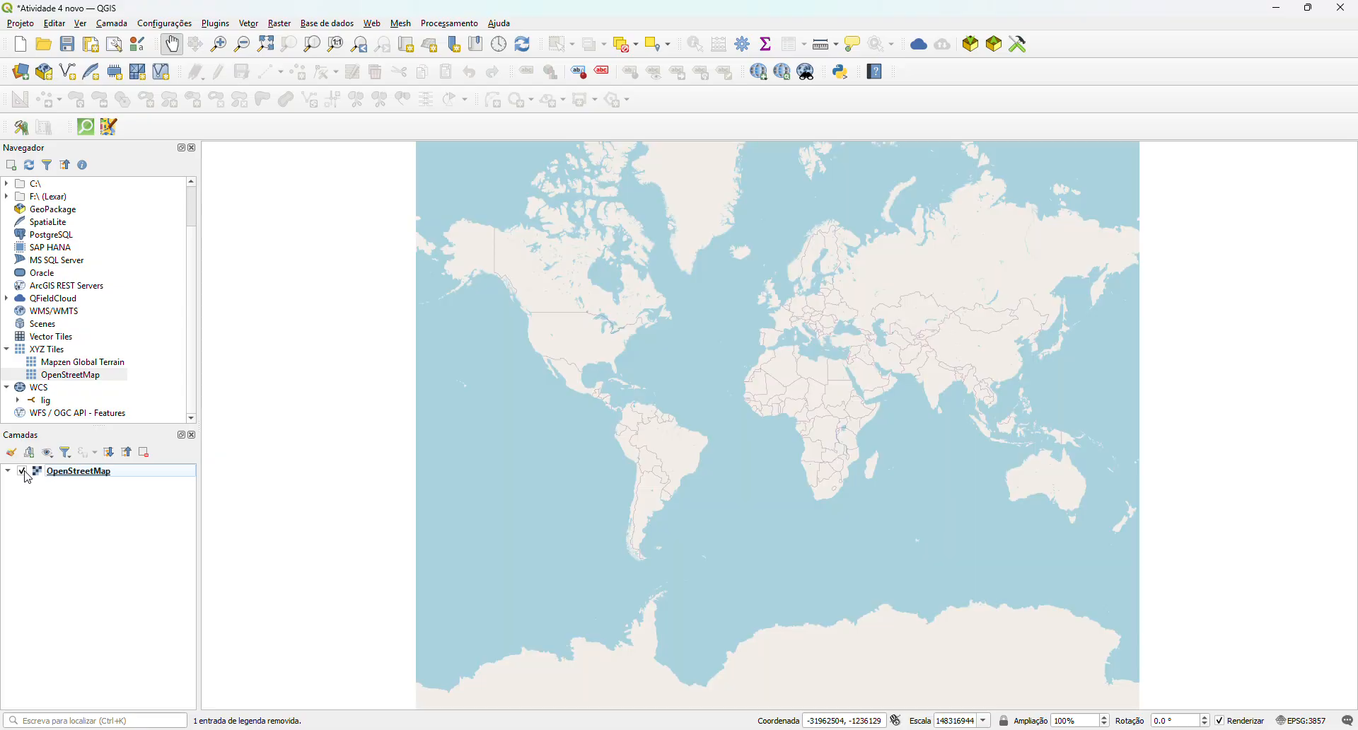
left_click(24, 473)
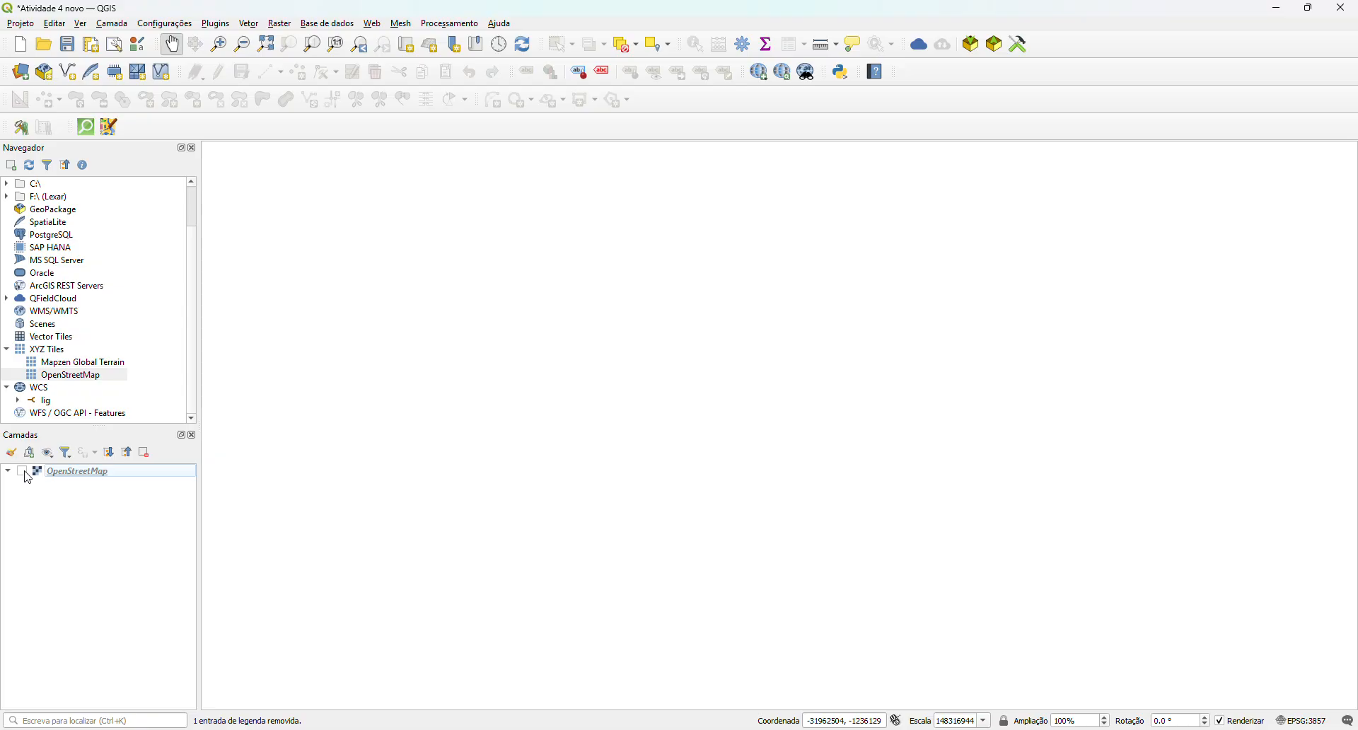
left_click(23, 473)
left_click(24, 473)
left_click(24, 472)
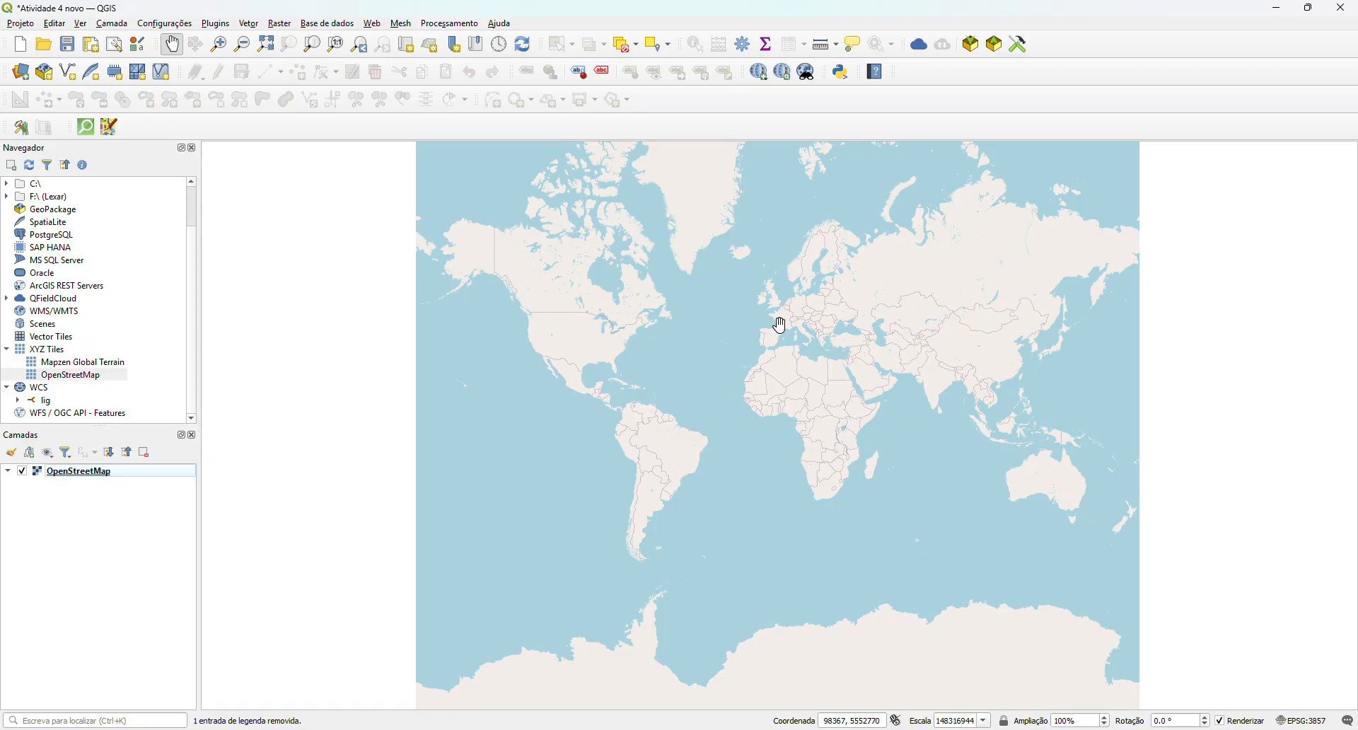
- Zoom the map from the world view through Portugal to the city of Castelo Branco
scroll(769, 329, "up", 1)
scroll(757, 357, "up", 4)
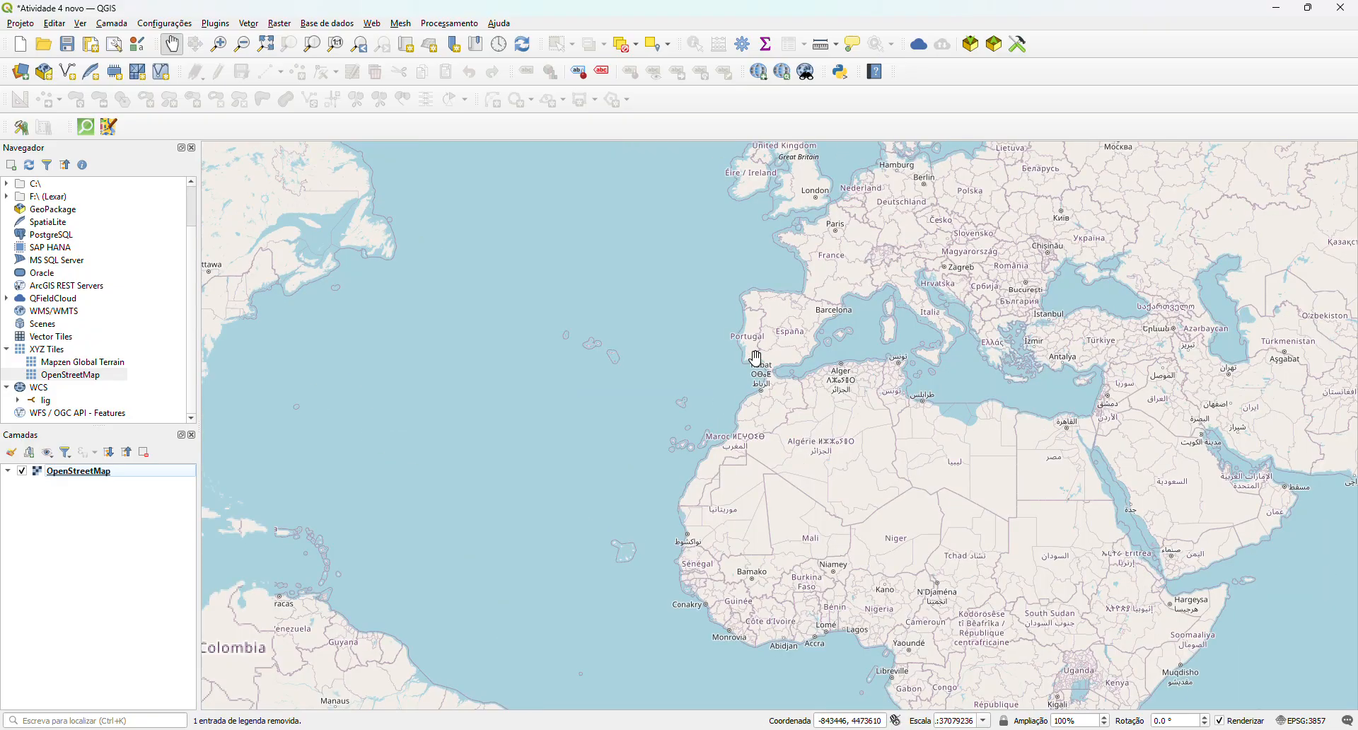
scroll(758, 325, "up", 1)
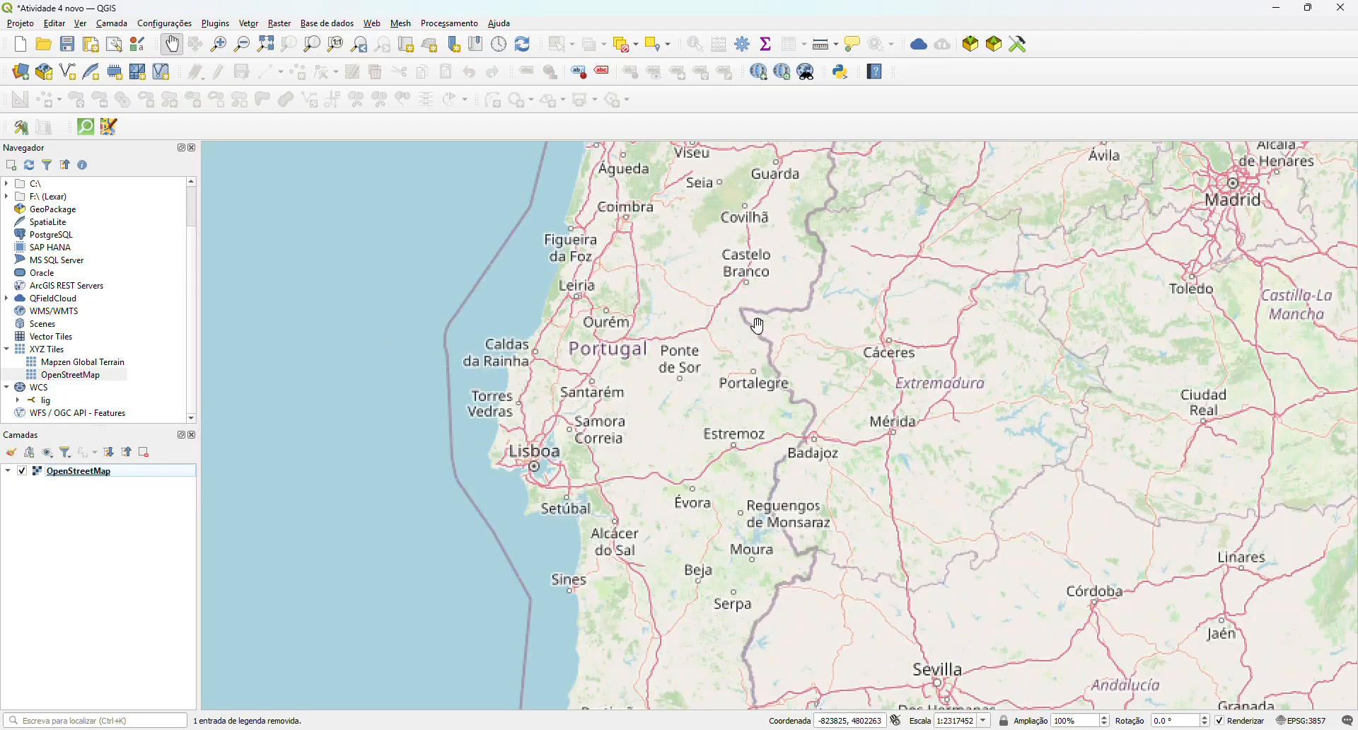
scroll(750, 297, "up", 3)
left_click_drag(737, 244, 740, 400)
scroll(719, 357, "up", 3)
left_click_drag(702, 460, 789, 398)
left_click_drag(821, 236, 725, 288)
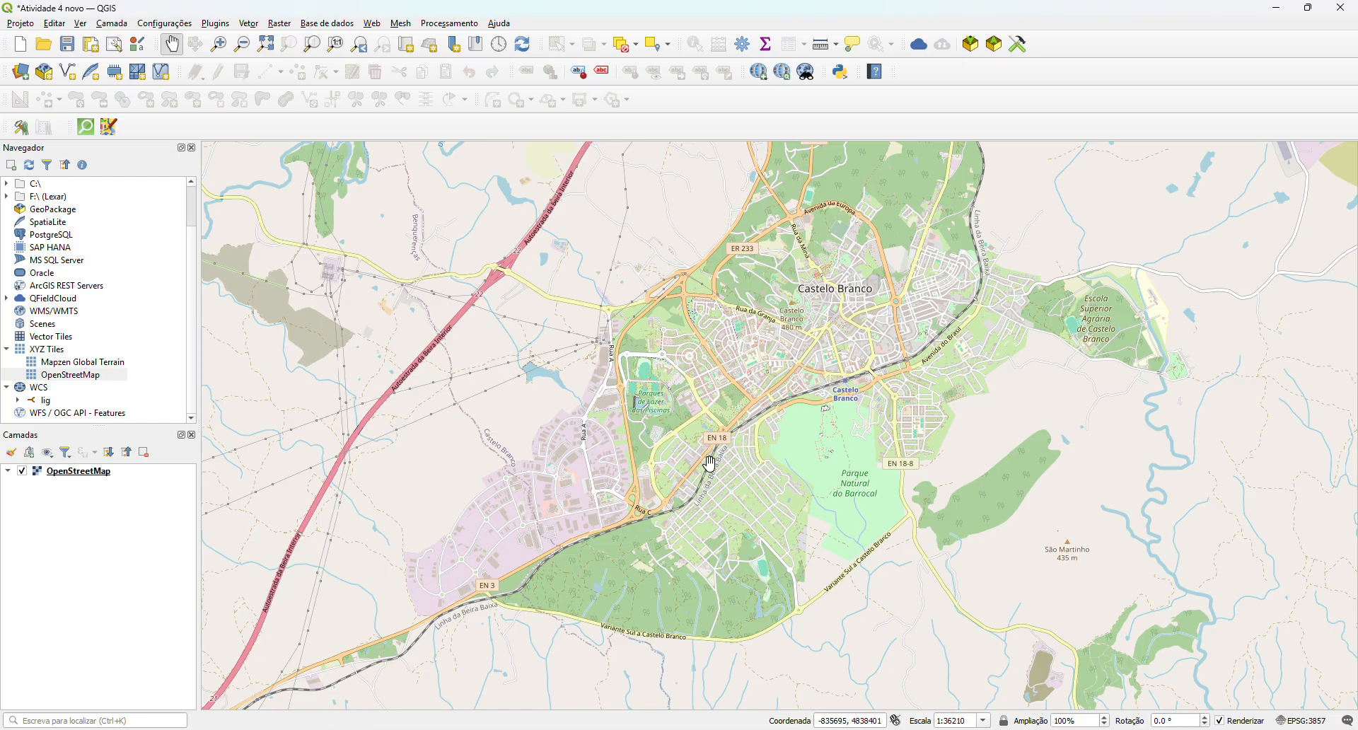
- Examine the southern and western parts of Castelo Branco, between the industrial zone and Parque Natural do Barrocal
scroll(713, 464, "up", 1)
left_click_drag(681, 516, 774, 399)
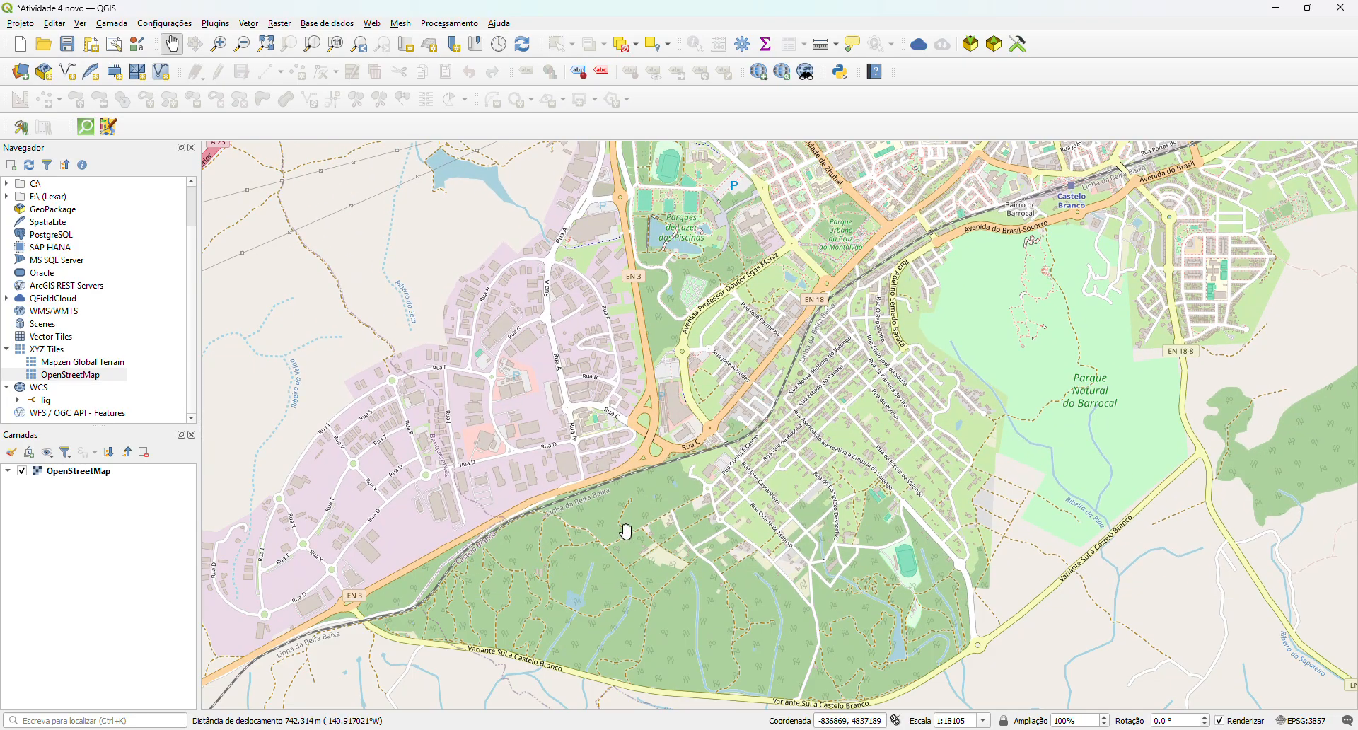
left_click_drag(622, 532, 666, 525)
left_click_drag(778, 357, 641, 488)
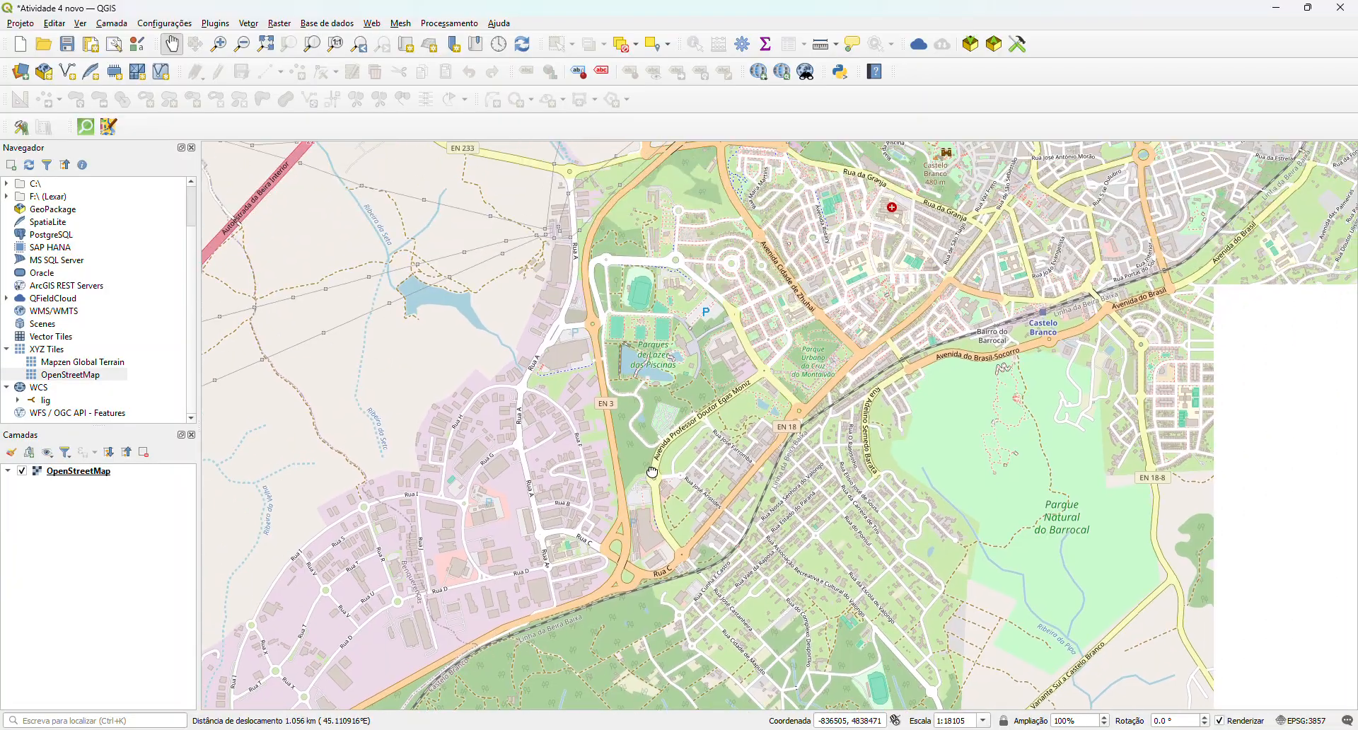
left_click_drag(824, 320, 739, 394)
left_click_drag(620, 484, 709, 363)
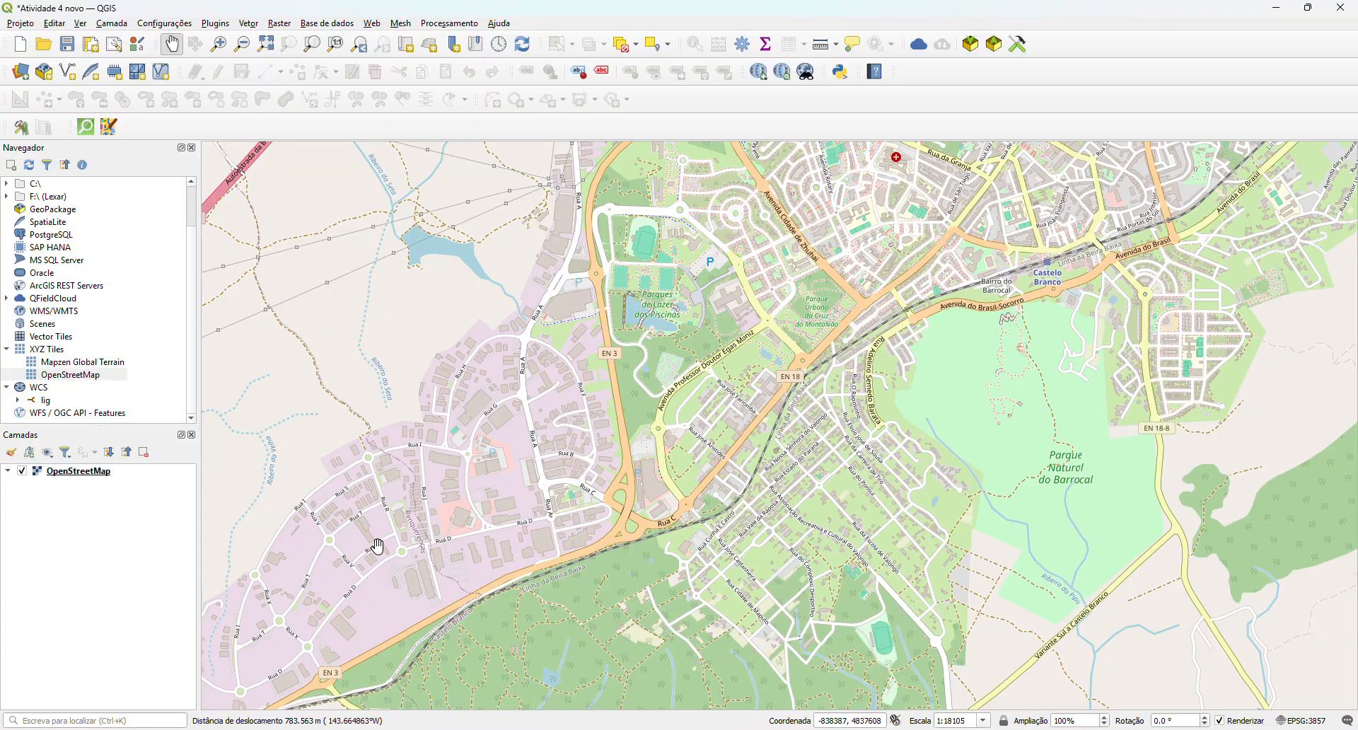
left_click_drag(766, 287, 703, 390)
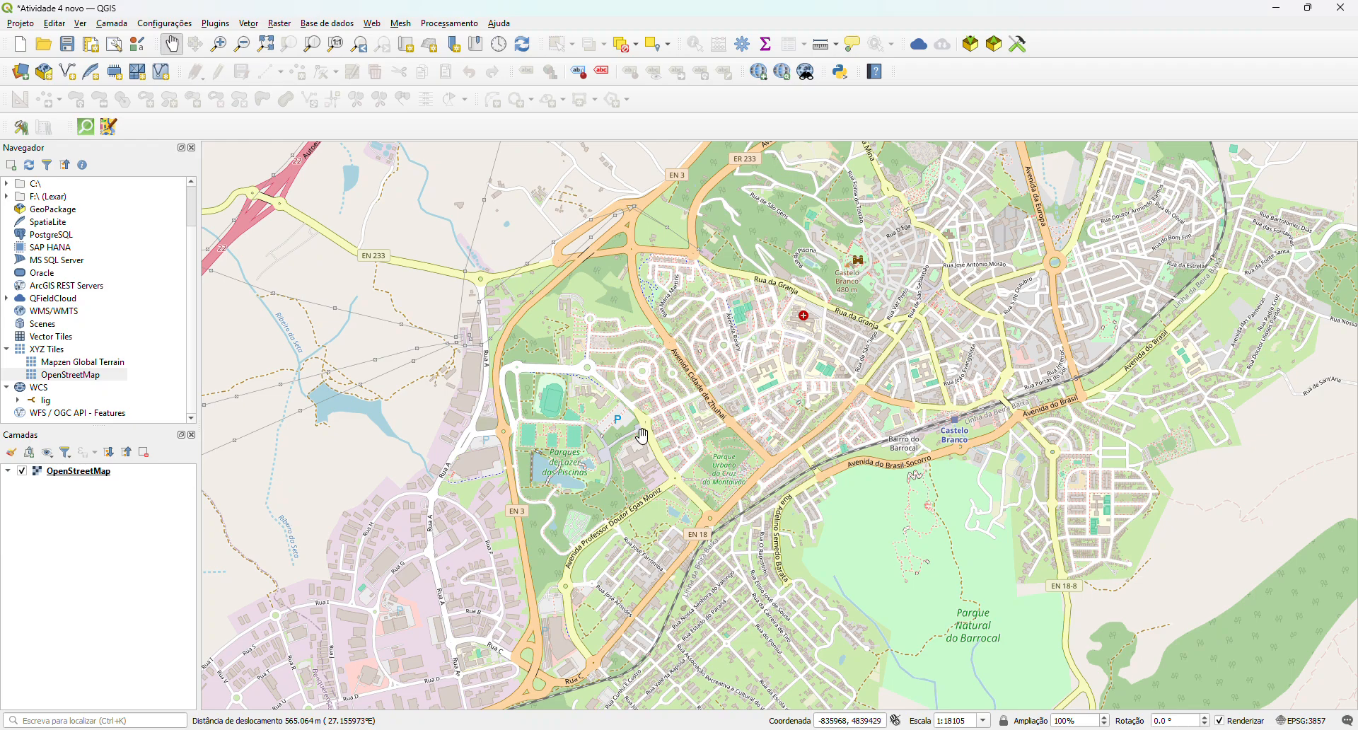
- Examine the detailed streets and buildings around Bombeiros Voluntários de Castelo Branco at close scale
scroll(702, 389, "up", 1)
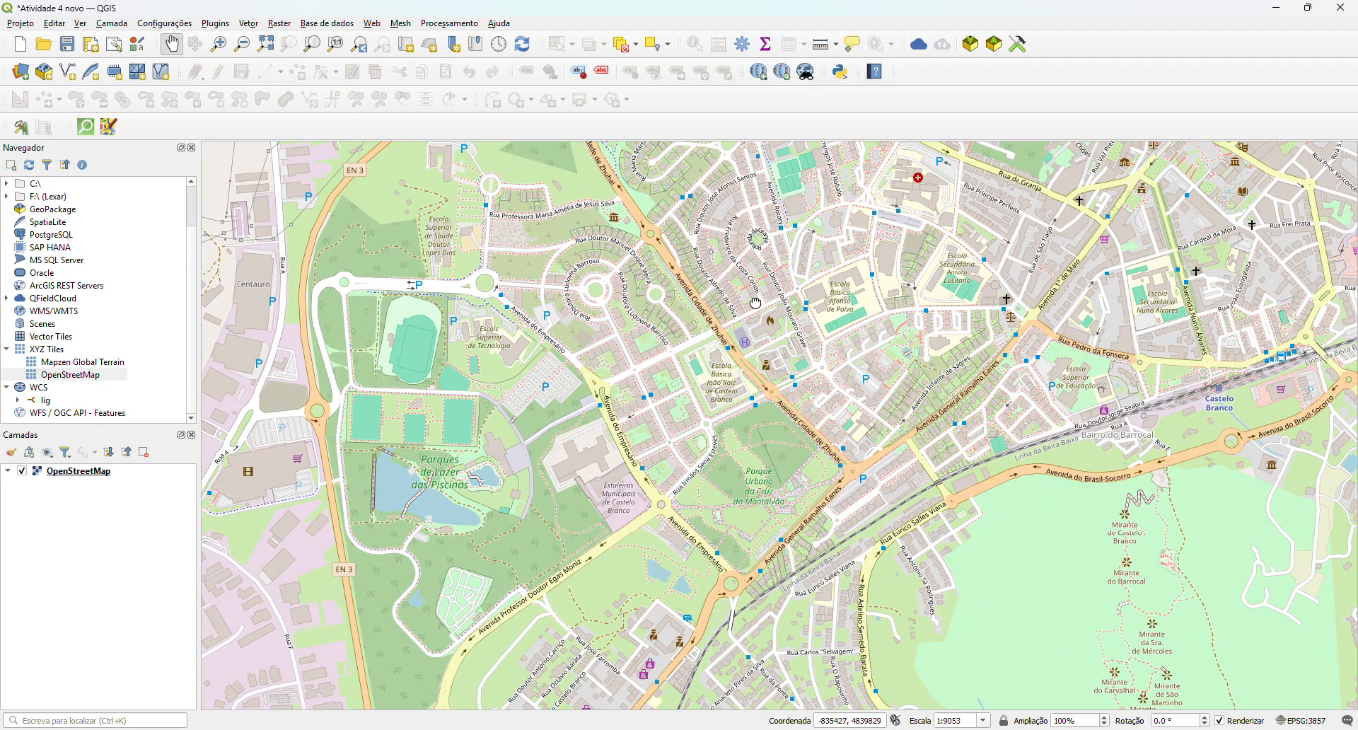
left_click_drag(756, 303, 737, 338)
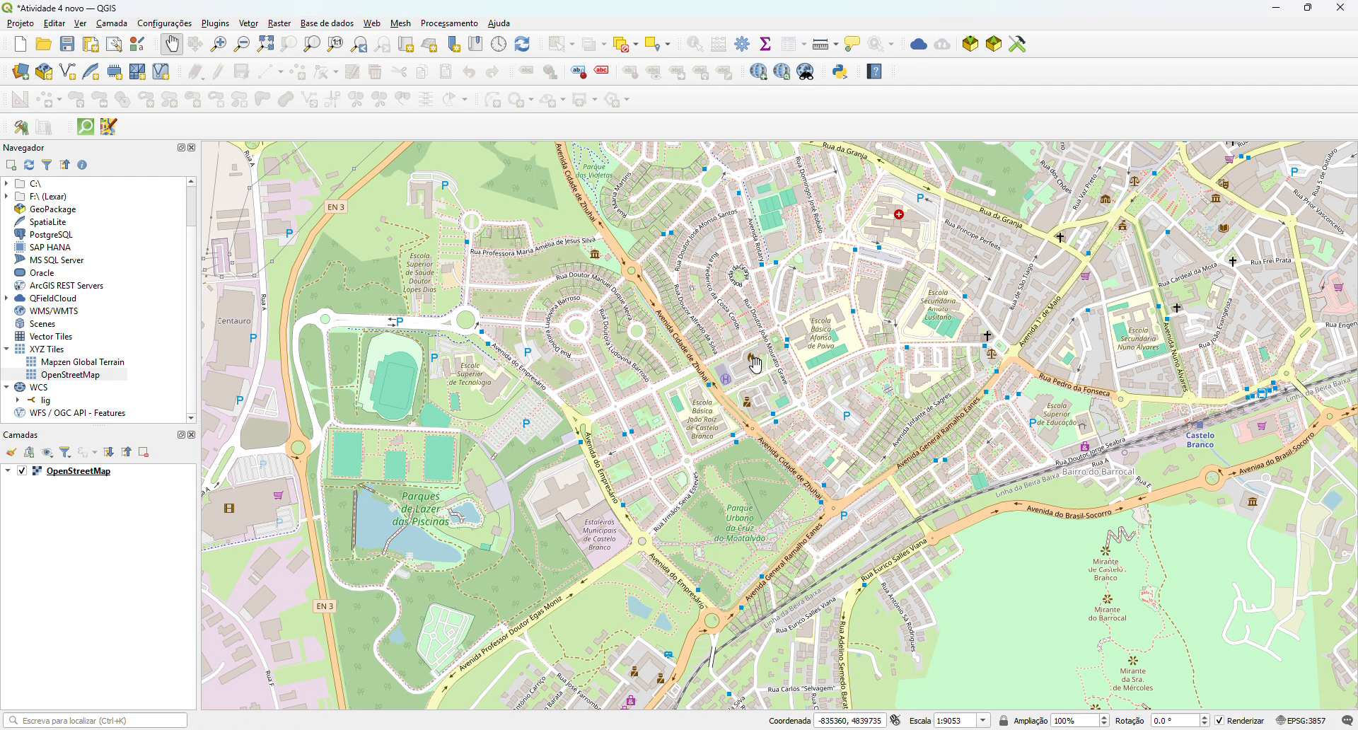
scroll(756, 366, "up", 1)
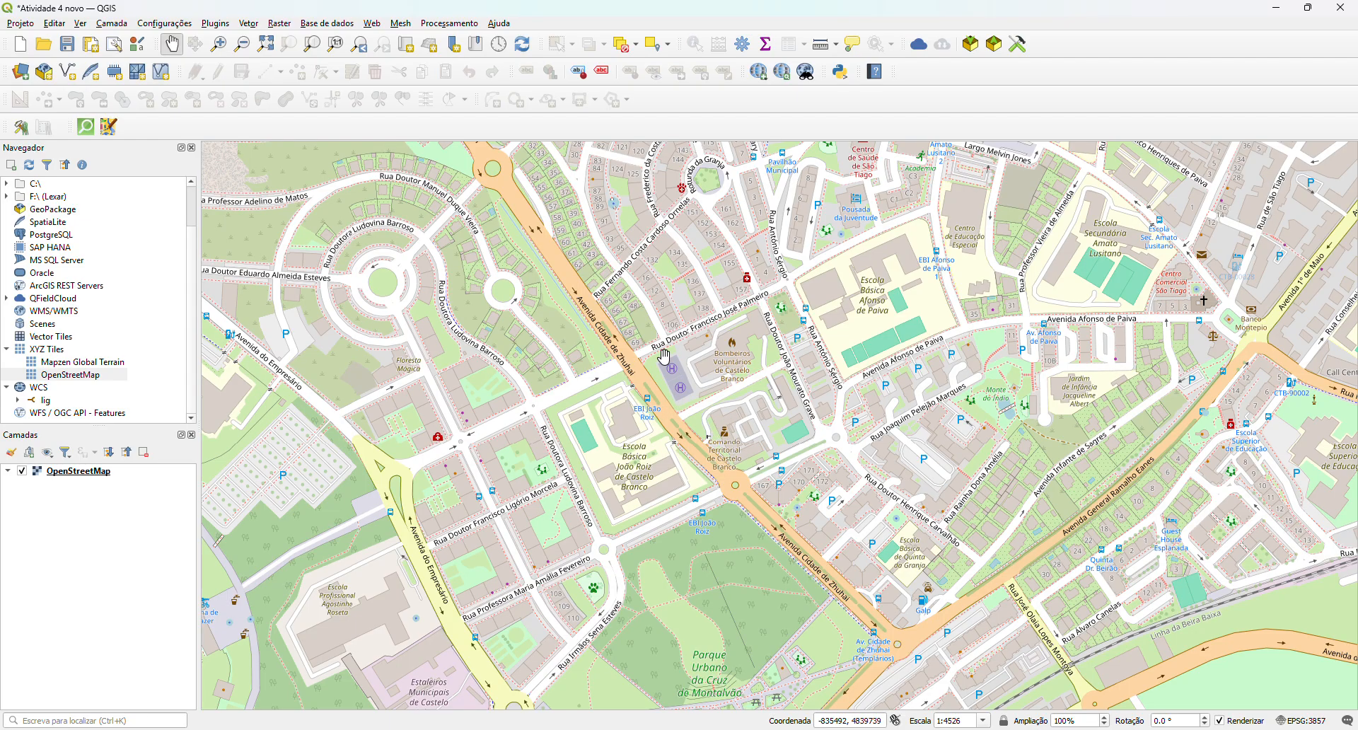
scroll(725, 390, "up", 1)
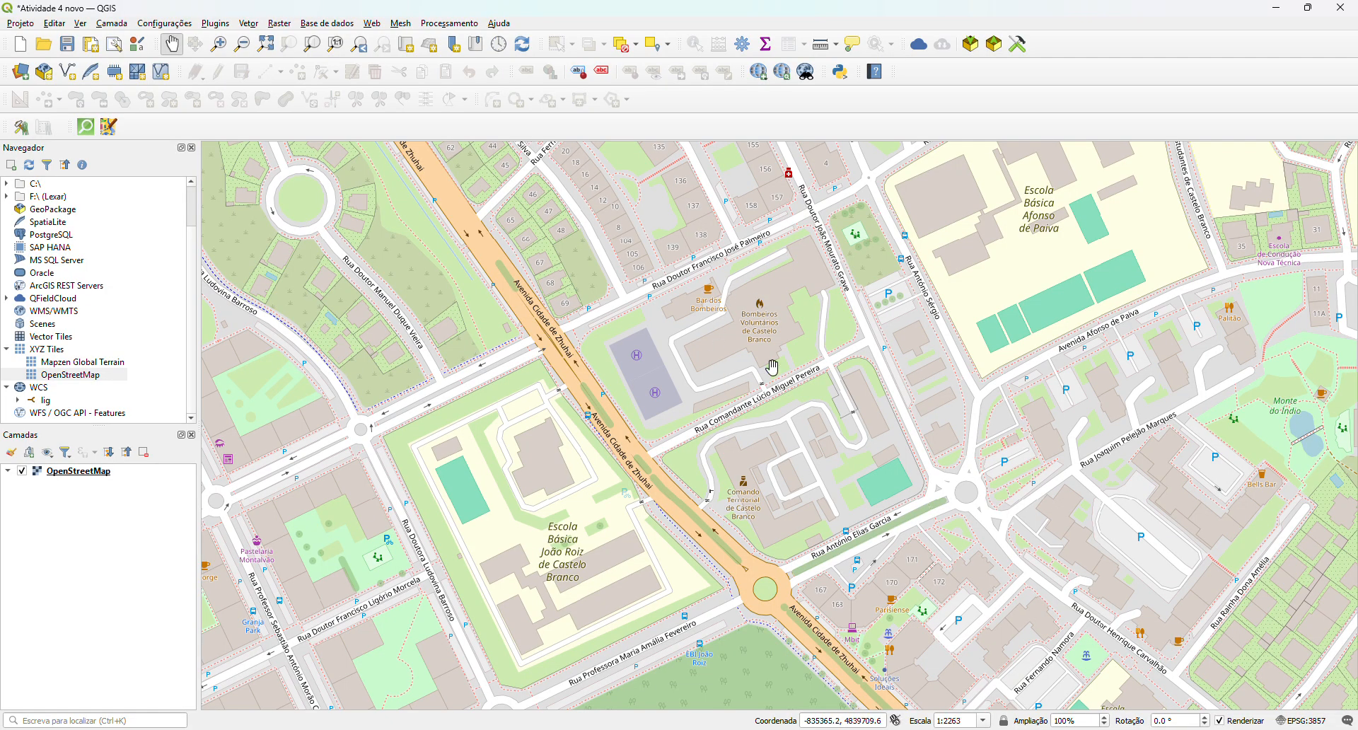
left_click_drag(790, 360, 775, 391)
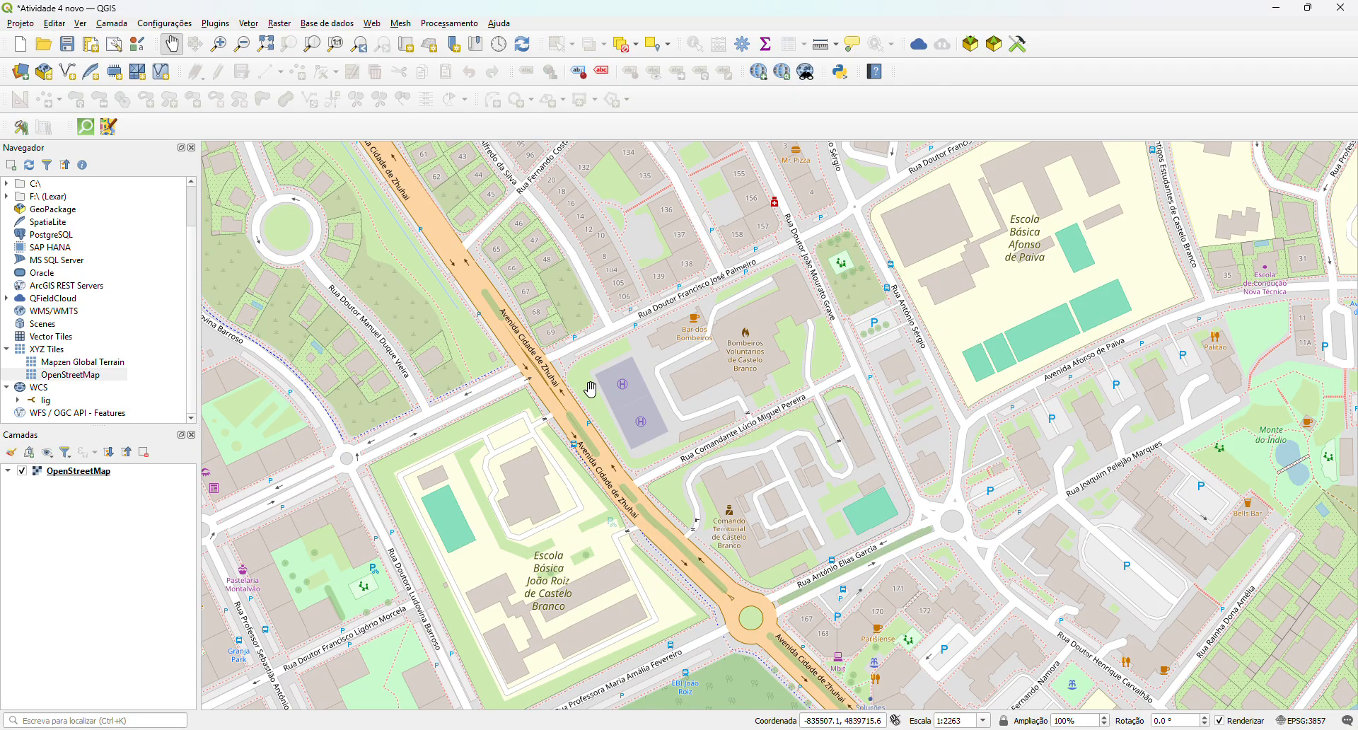
left_click_drag(851, 400, 827, 447)
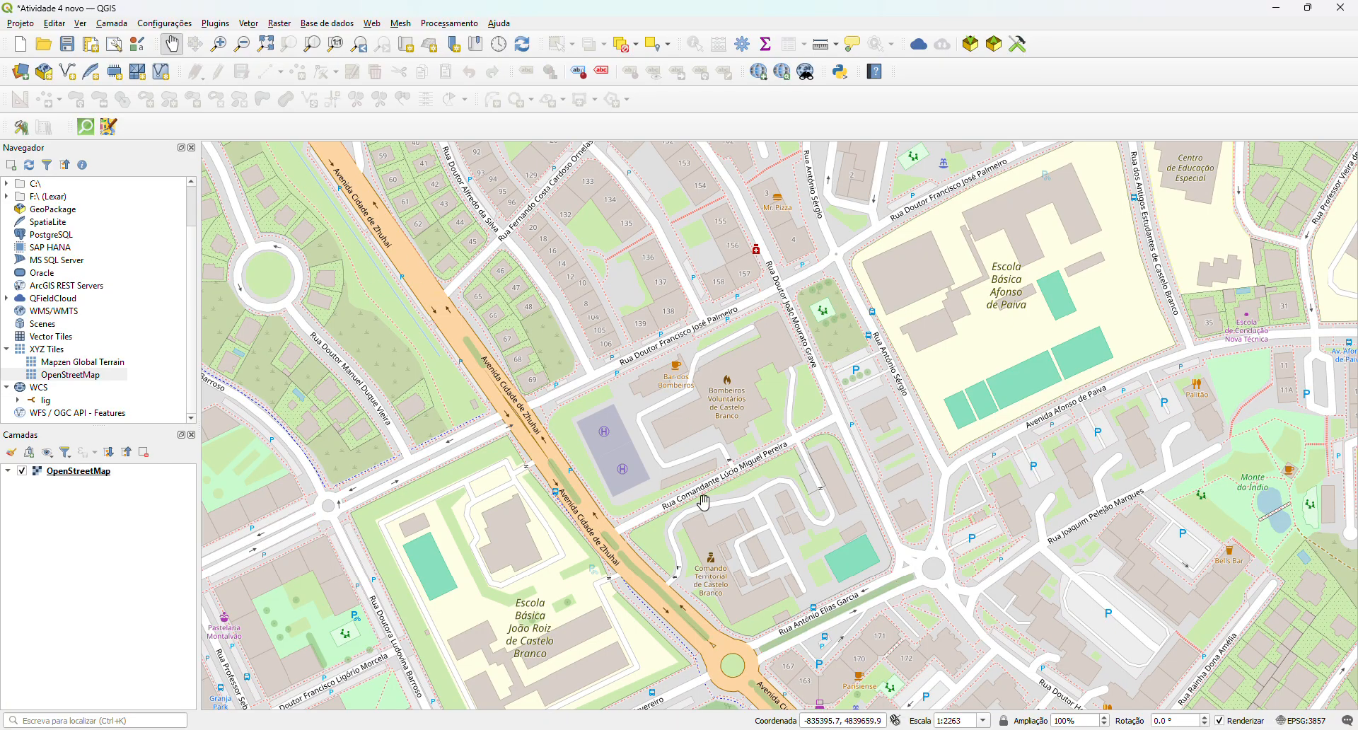
- Zoom out to the region around Castelo Branco, and zoom back in near Parques de Lazer das Piscinas
scroll(704, 502, "down", 4)
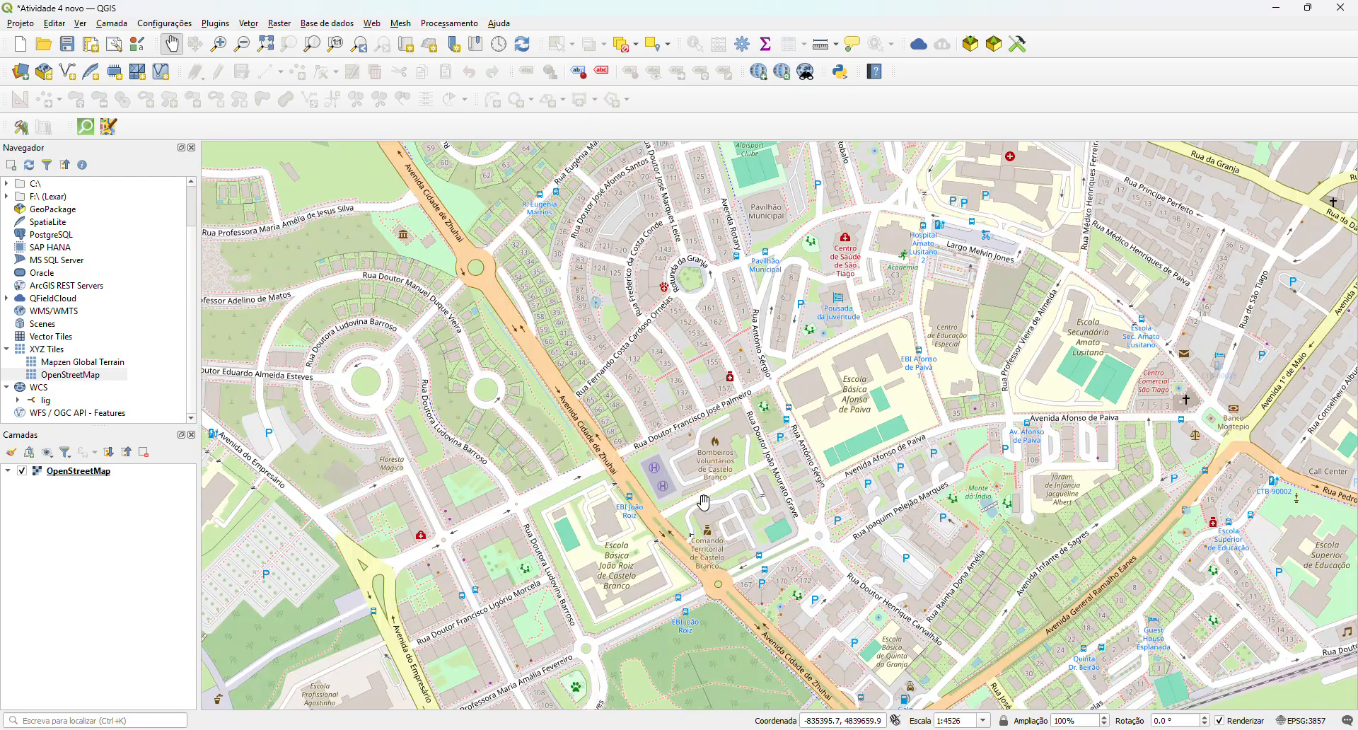
scroll(704, 502, "down", 3)
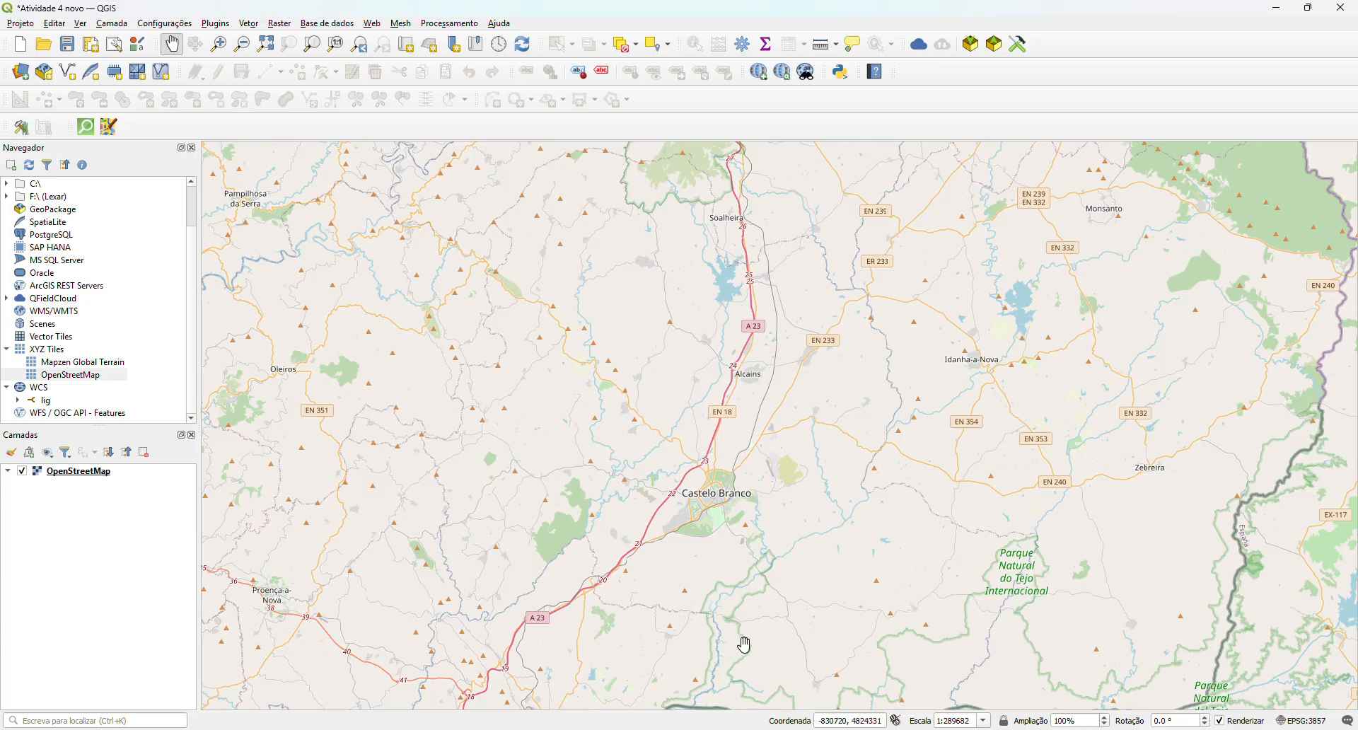
scroll(699, 532, "up", 2)
scroll(699, 467, "up", 3)
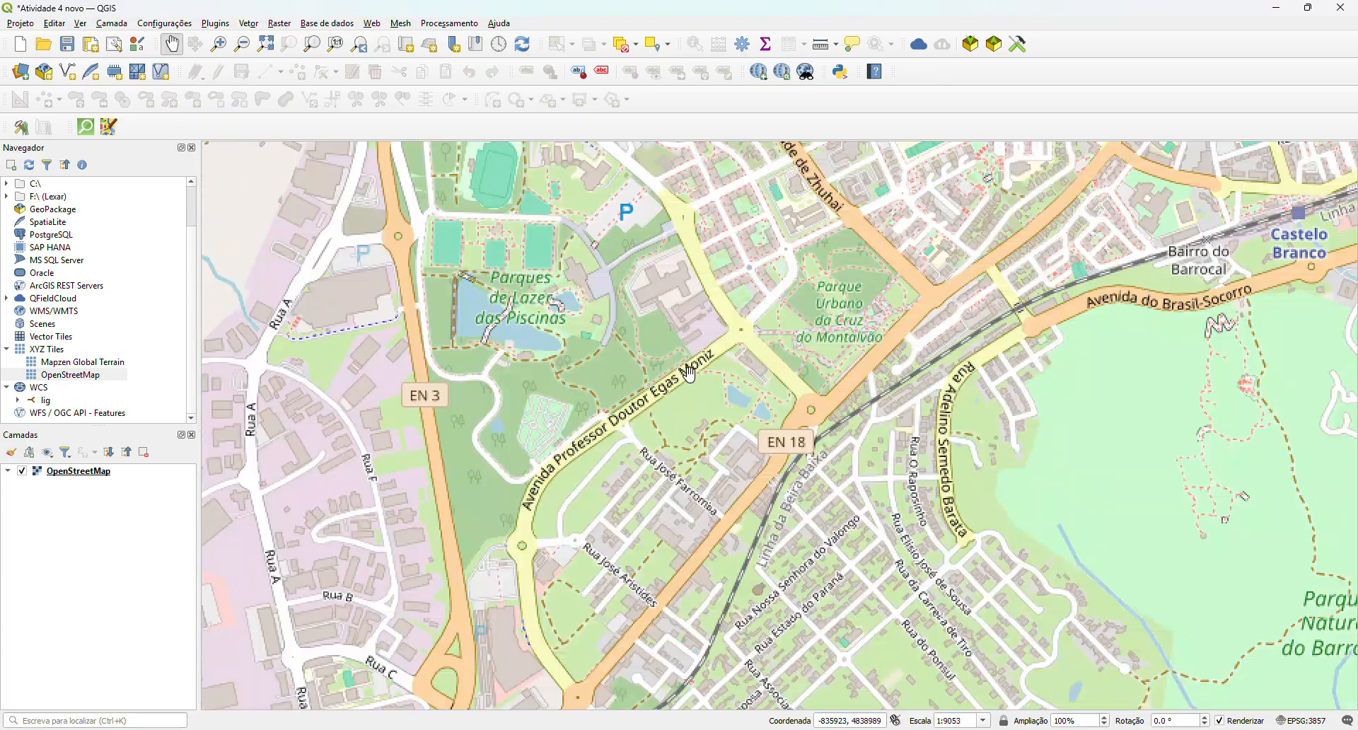
- Examine the basemap around Bombeiros Voluntários de Castelo Branco at close scale and in its wider neighbourhood
left_click_drag(695, 313, 700, 469)
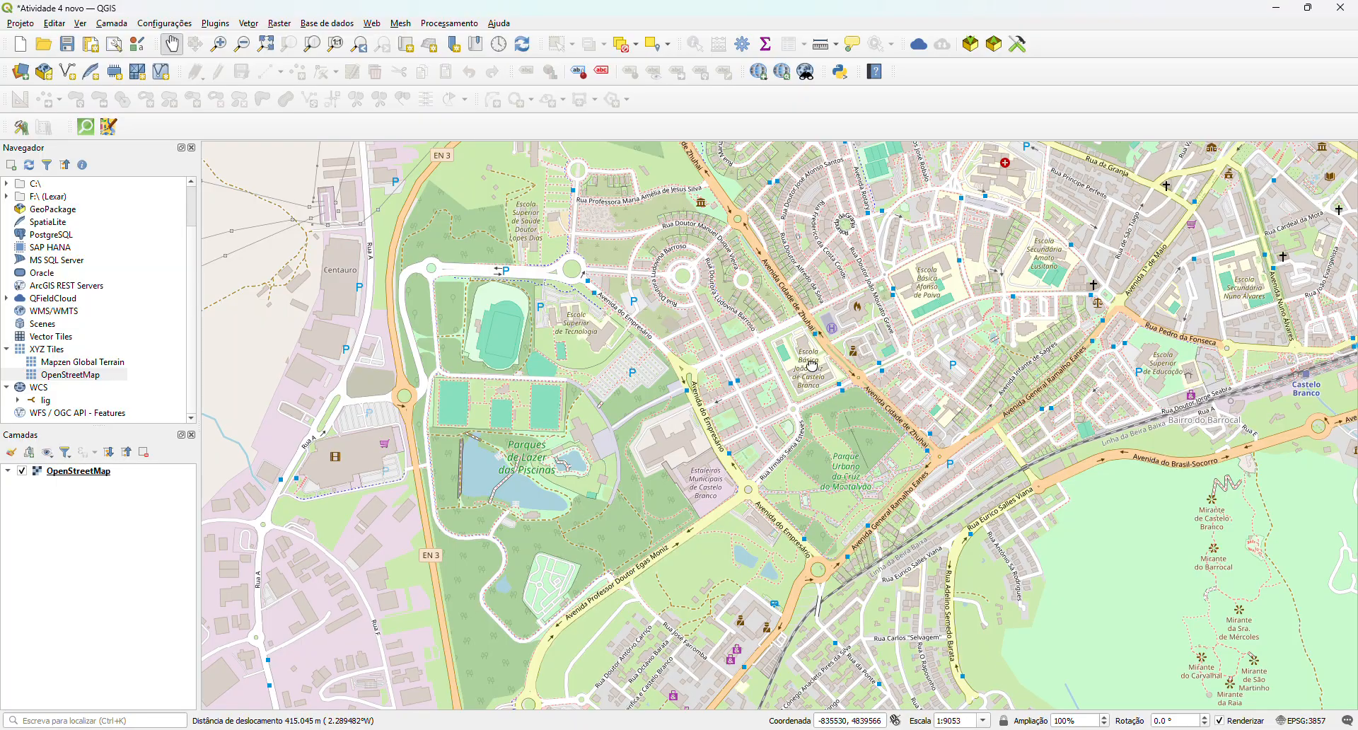
scroll(863, 293, "up", 3)
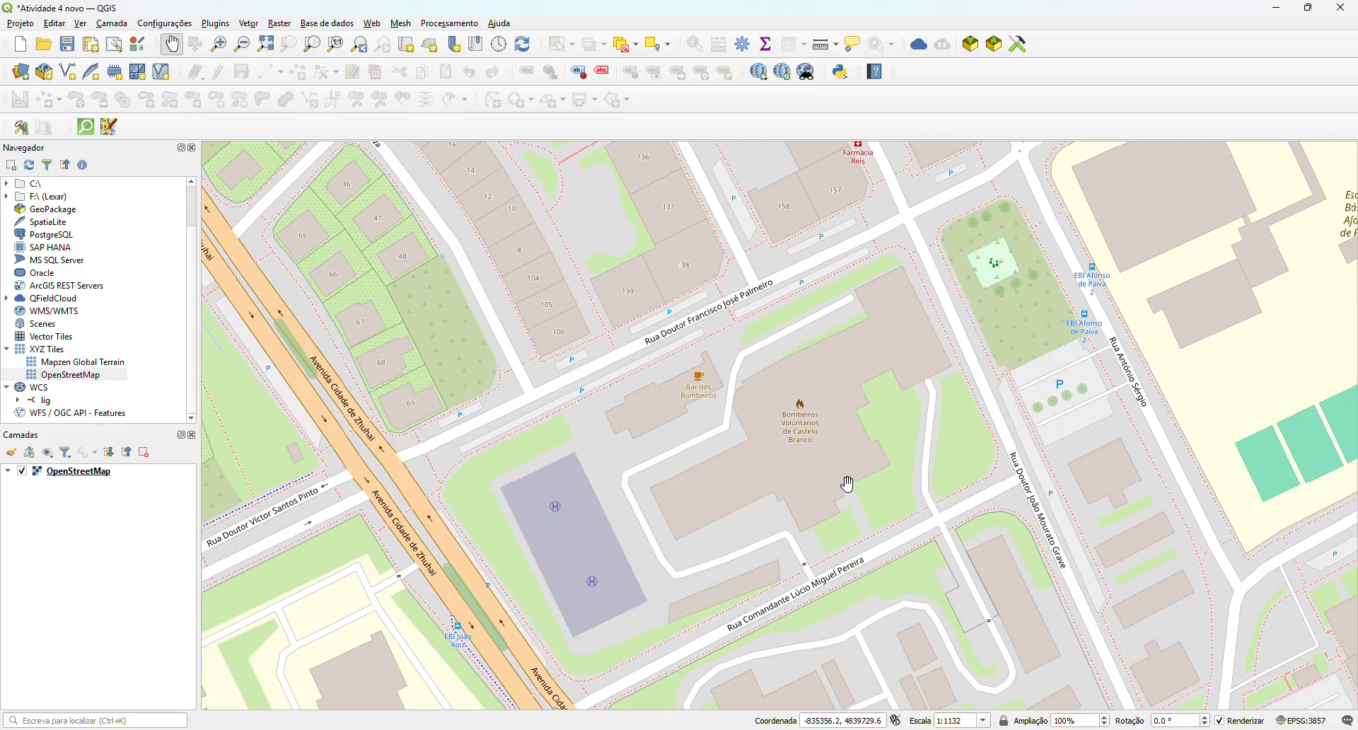
scroll(750, 486, "down", 1)
left_click_drag(750, 481, 739, 437)
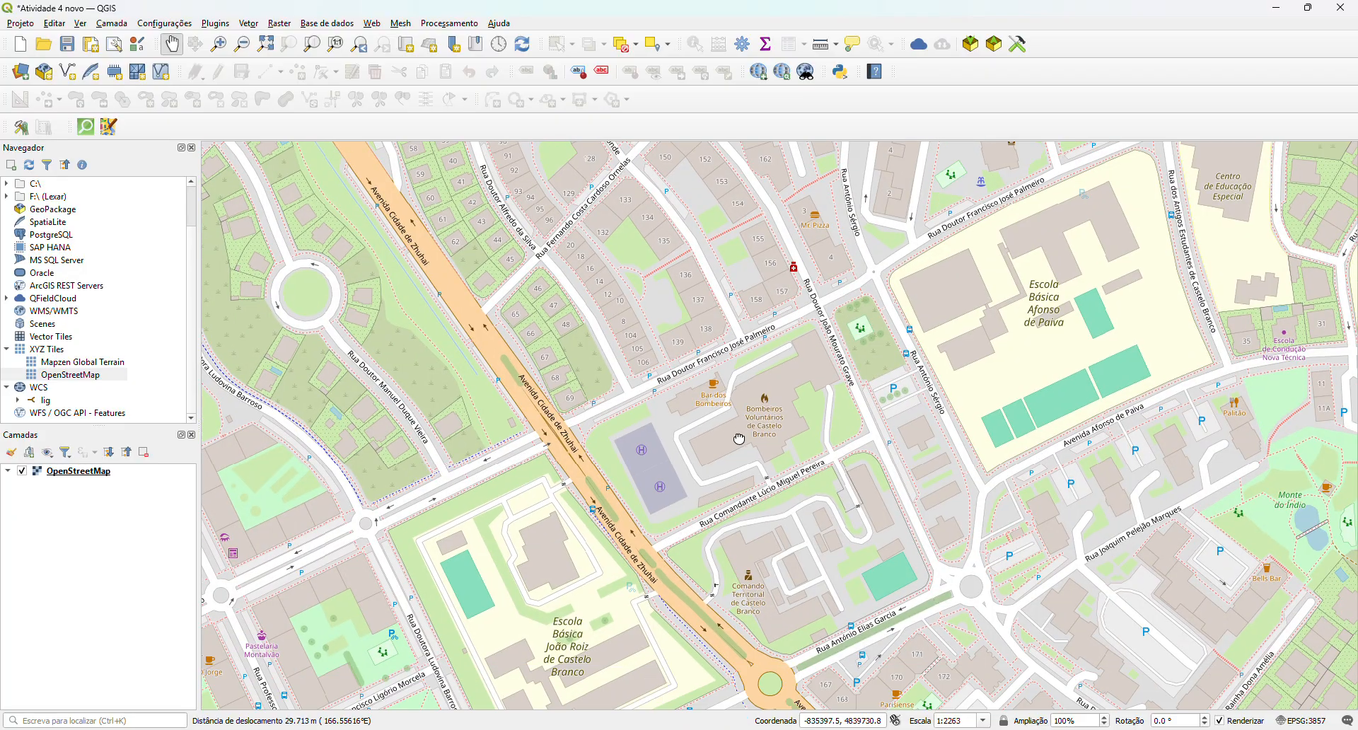
scroll(718, 460, "down", 1)
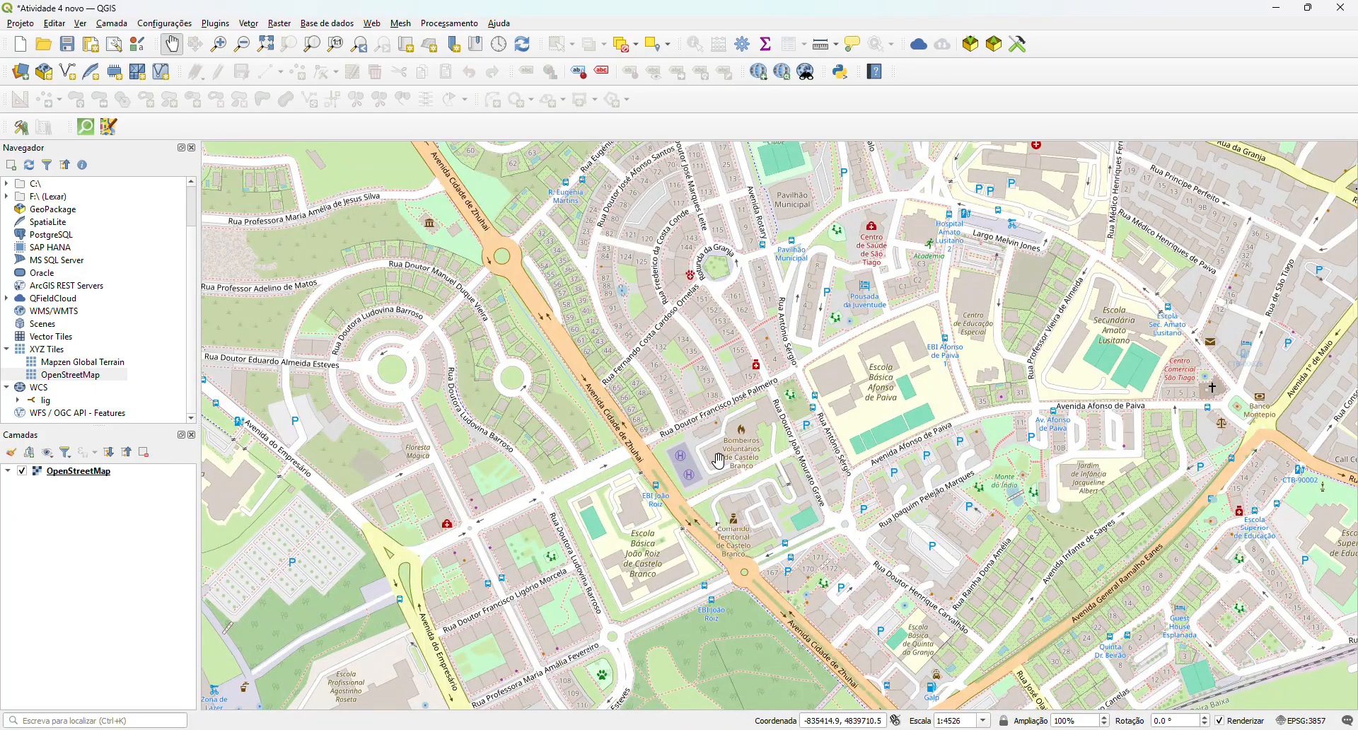
scroll(718, 460, "down", 1)
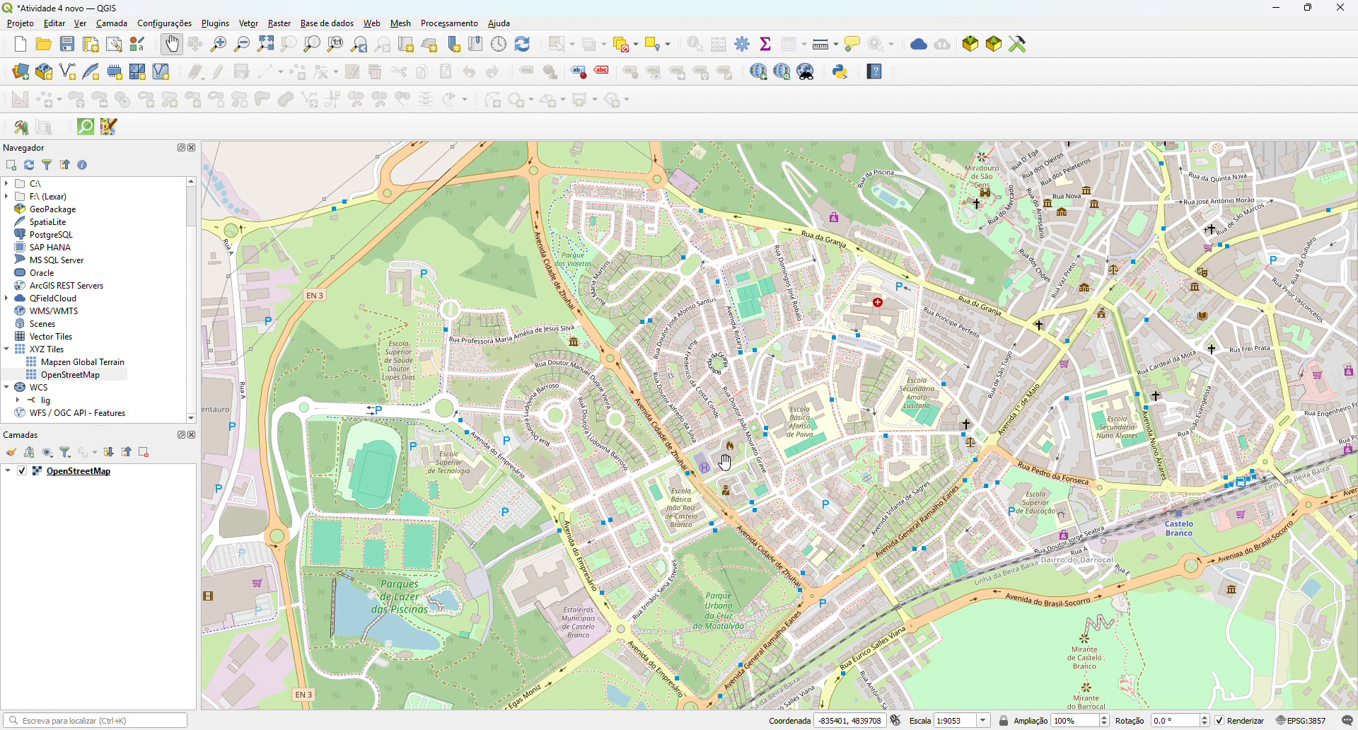
left_click_drag(741, 448, 806, 438)
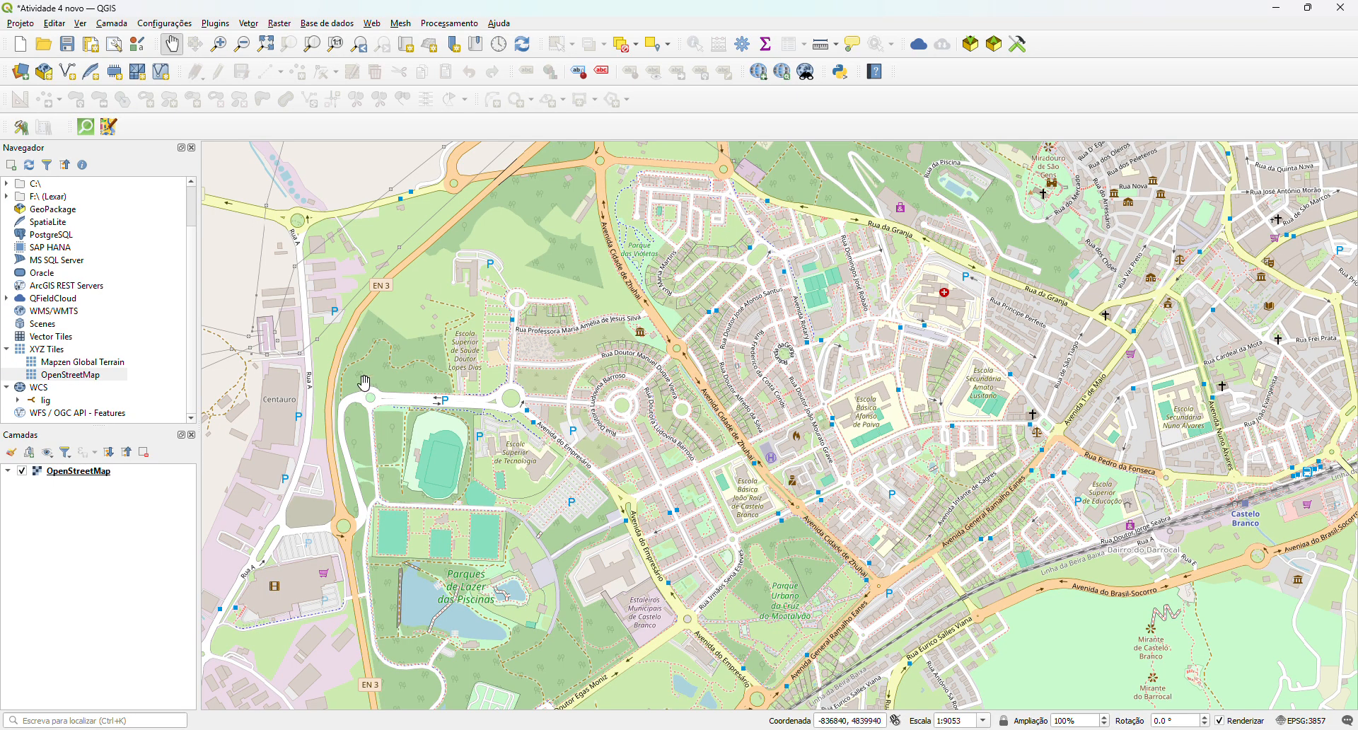
- Examine Castelo Branco as a whole, and return to the area between Parques de Lazer das Piscinas and the railway
scroll(481, 409, "down", 1)
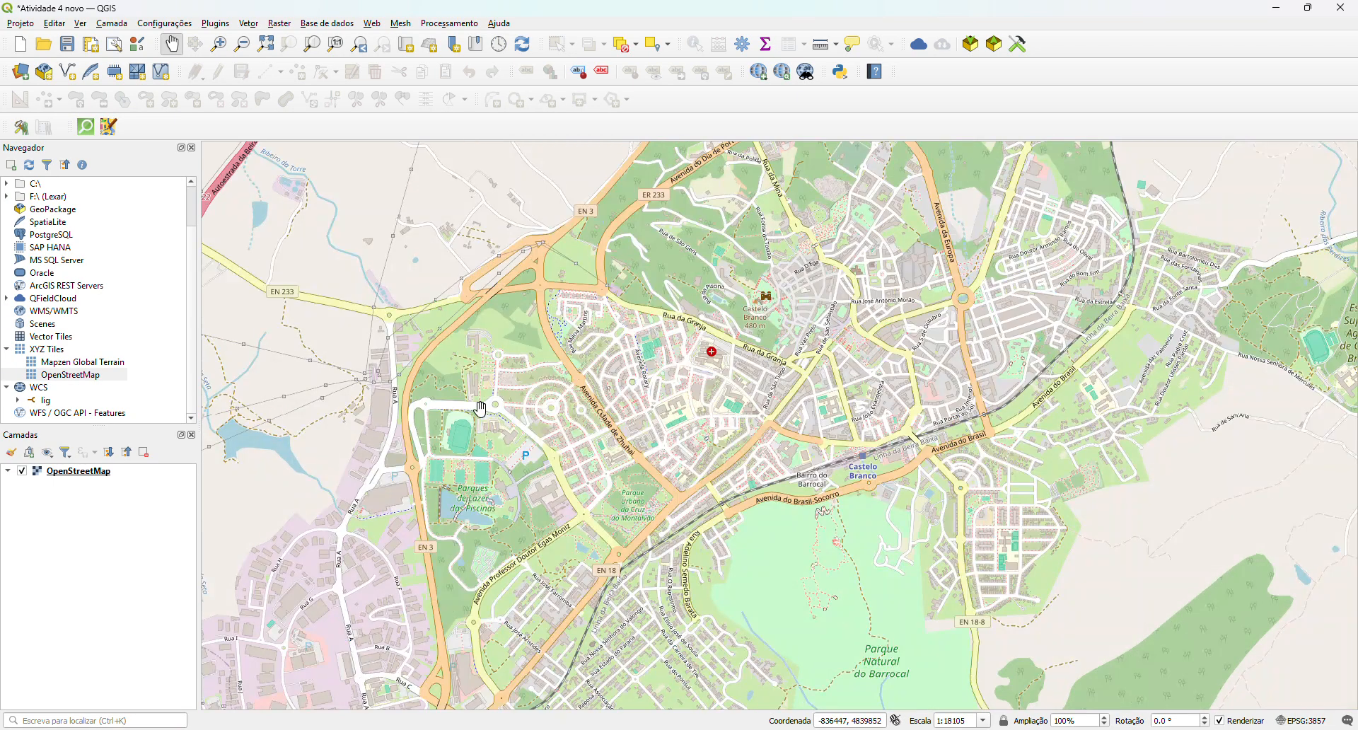
scroll(478, 405, "down", 2)
scroll(476, 403, "up", 2)
left_click_drag(720, 382, 712, 423)
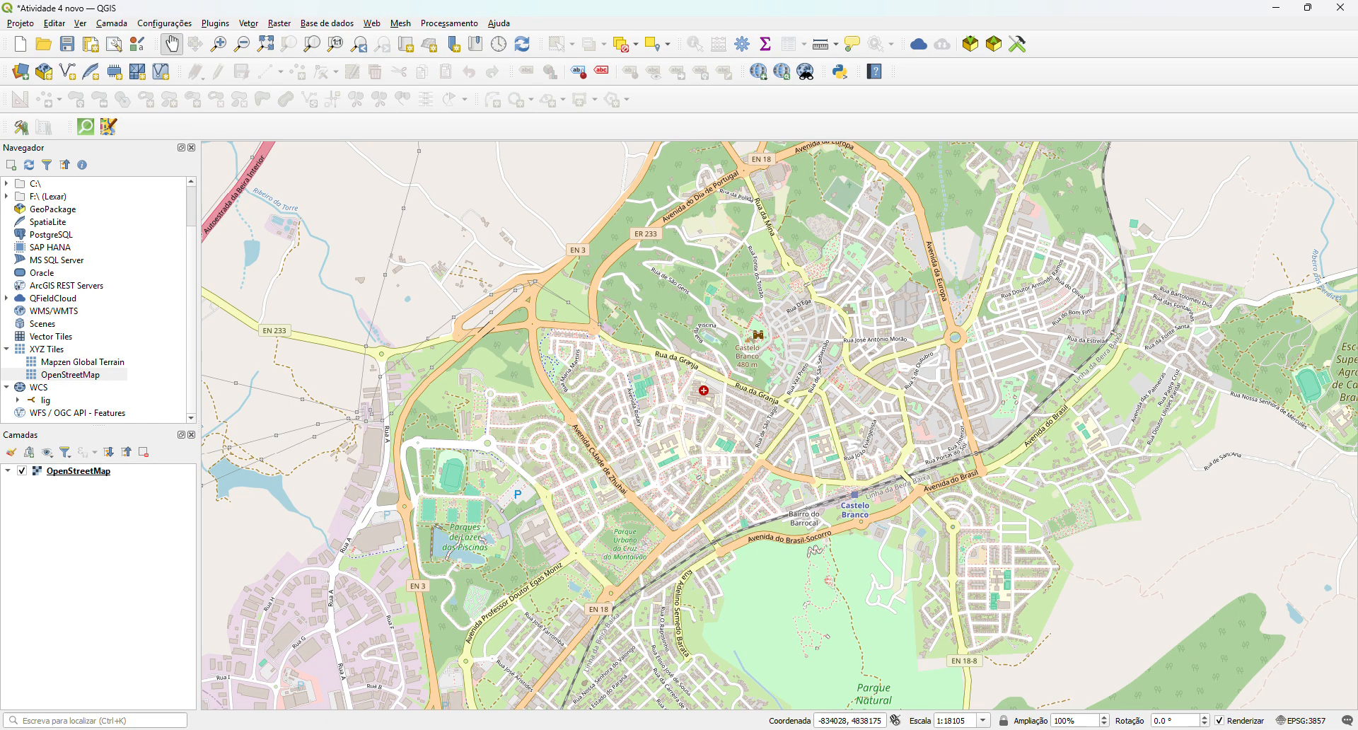
scroll(654, 483, "up", 1)
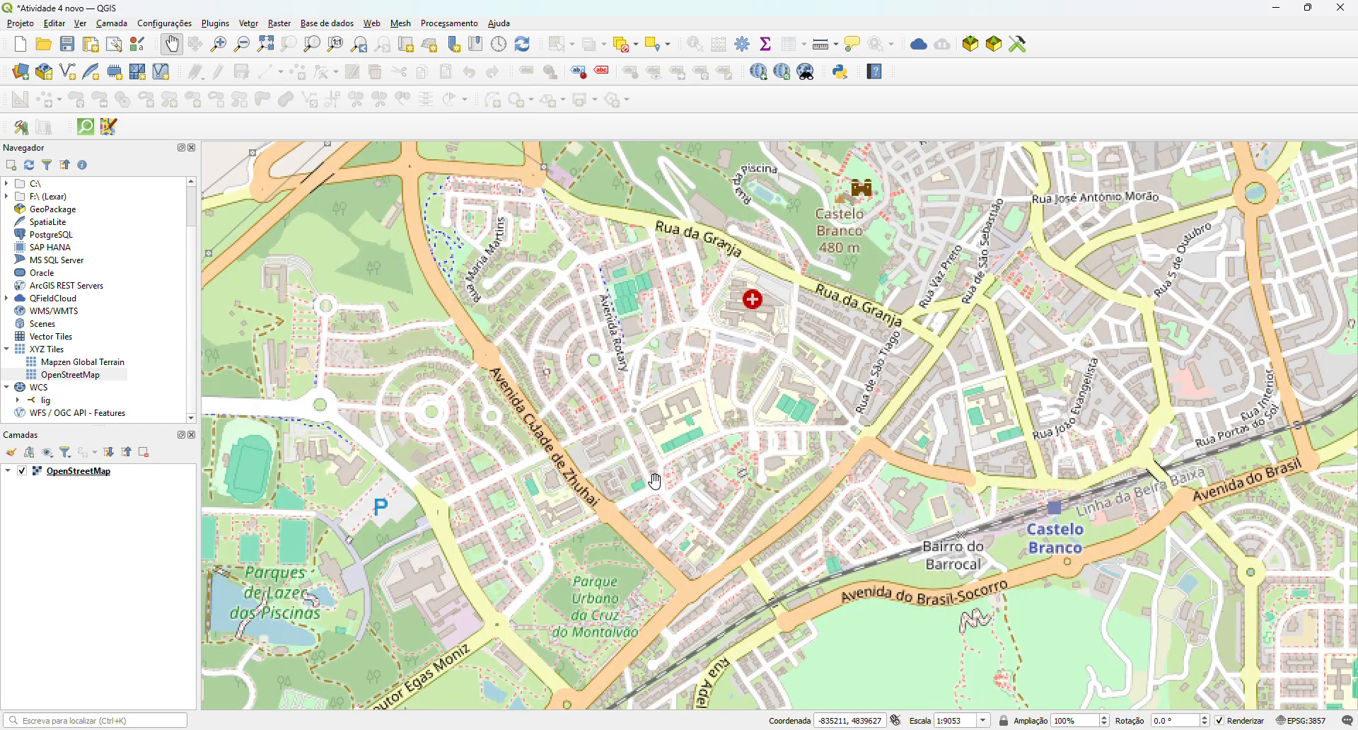
left_click_drag(661, 430, 751, 385)
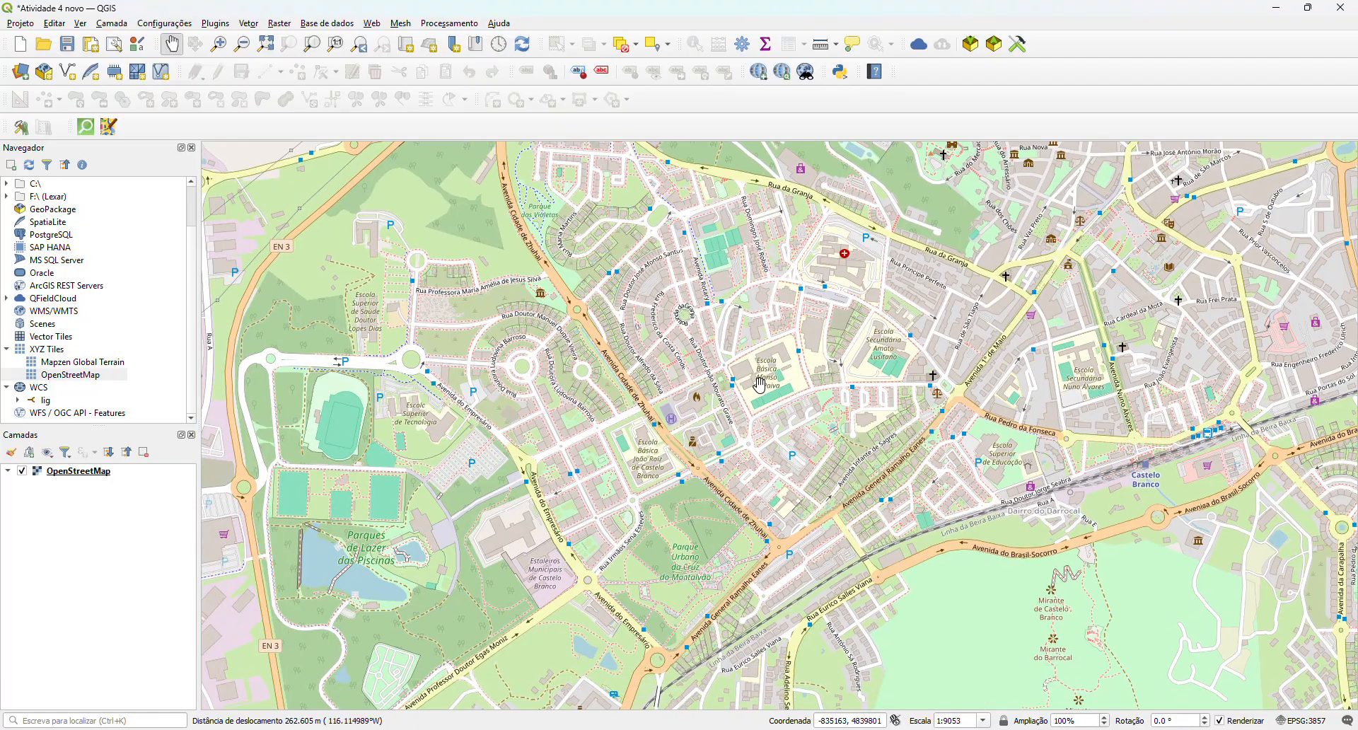
left_click_drag(822, 435, 896, 509)
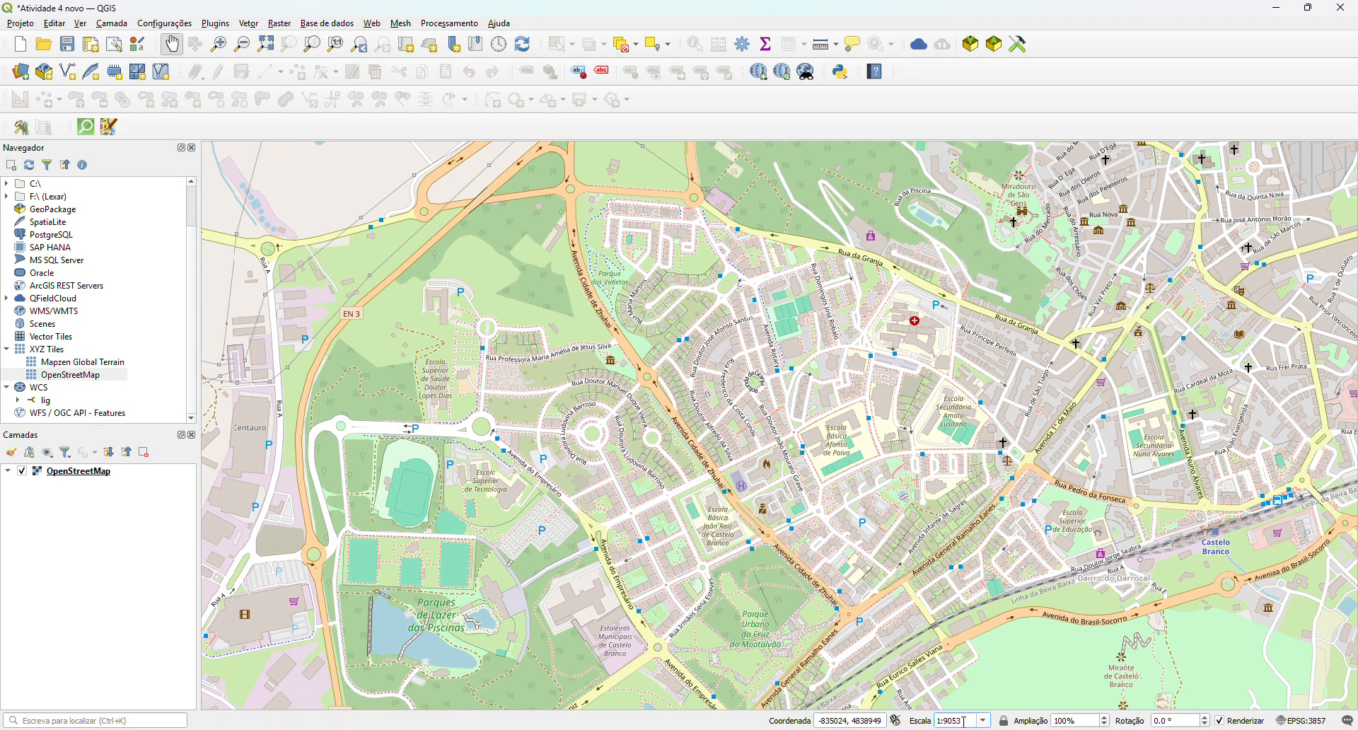
- Set the map scale to 1:12000 and frame the urban area of Castelo Branco in the canvas
left_click_drag(964, 721, 927, 723)
type("12000")
key("Return")
left_click_drag(781, 577, 847, 507)
left_click_drag(835, 417, 694, 416)
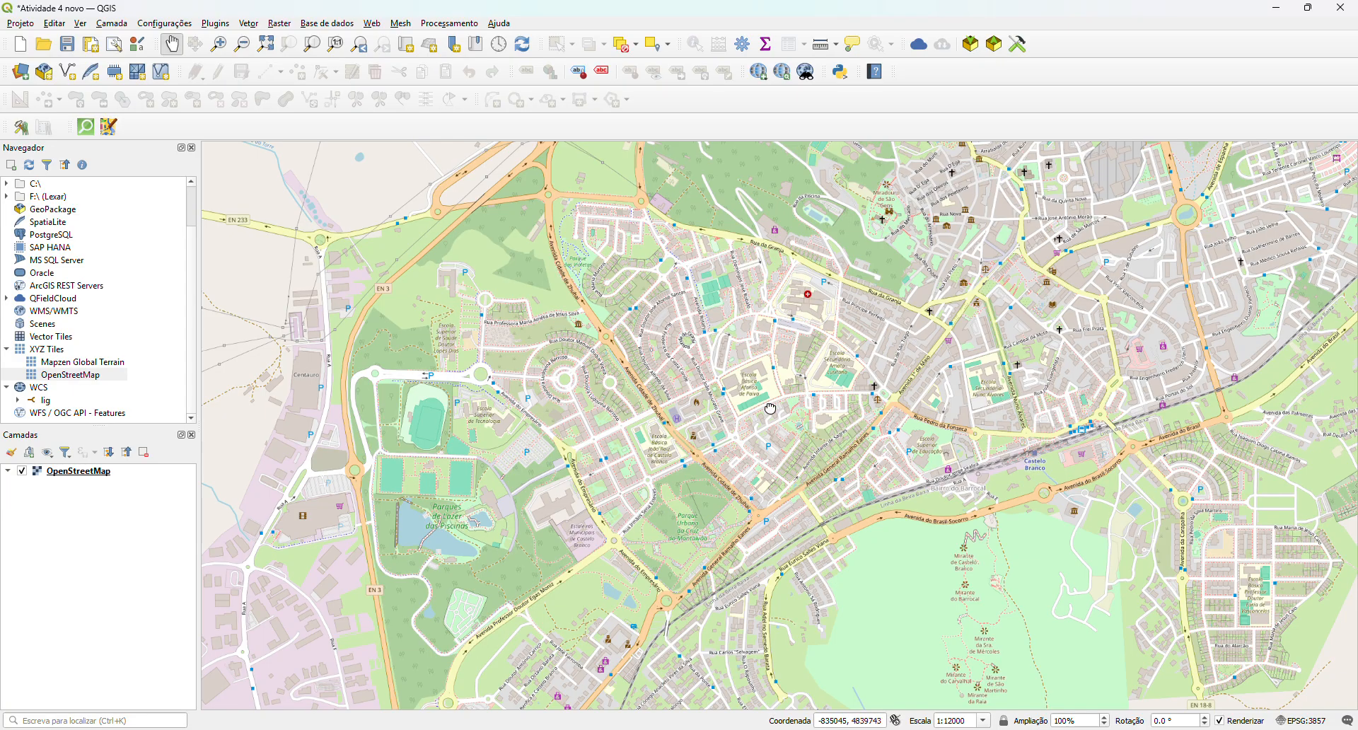
left_click_drag(771, 406, 787, 409)
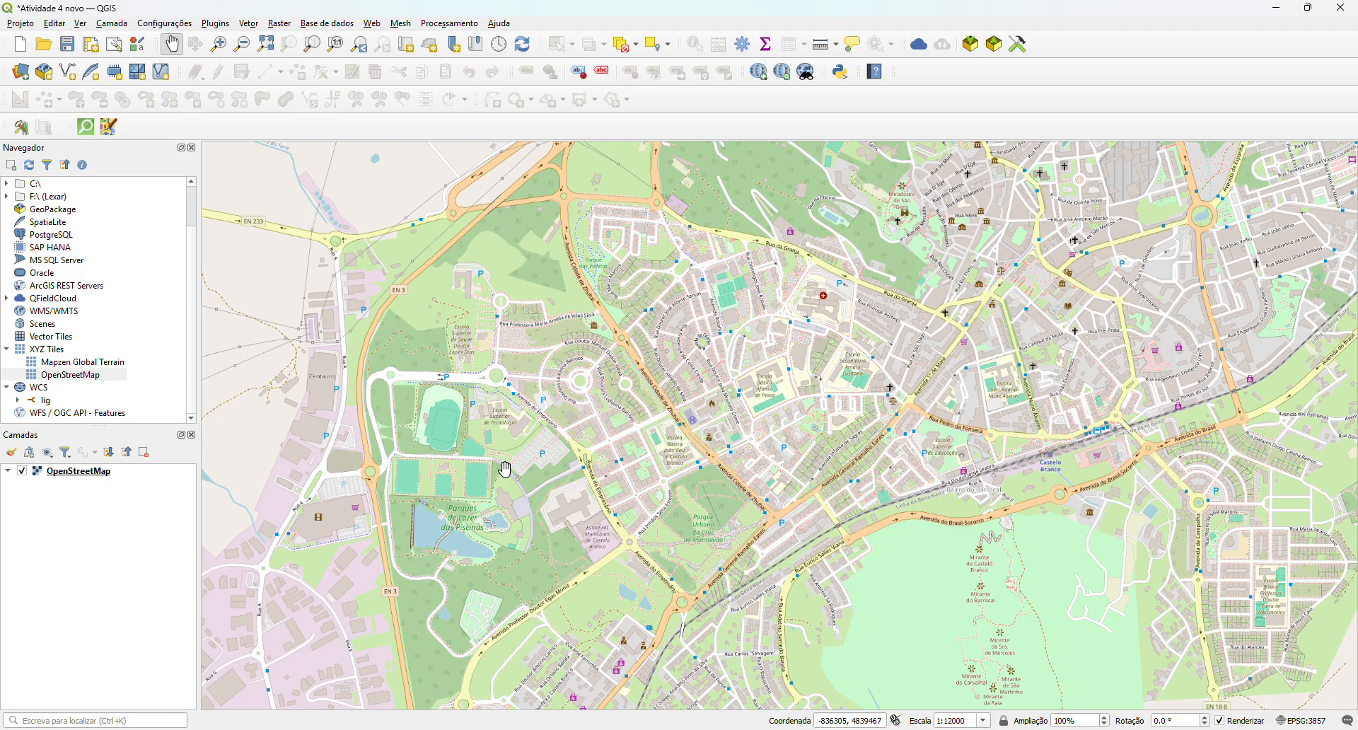
- Open QuickOSM, acknowledge the OpenStreetMap copyright notice, and view its quick query, query, OSM file and parameters sections
left_click(90, 131)
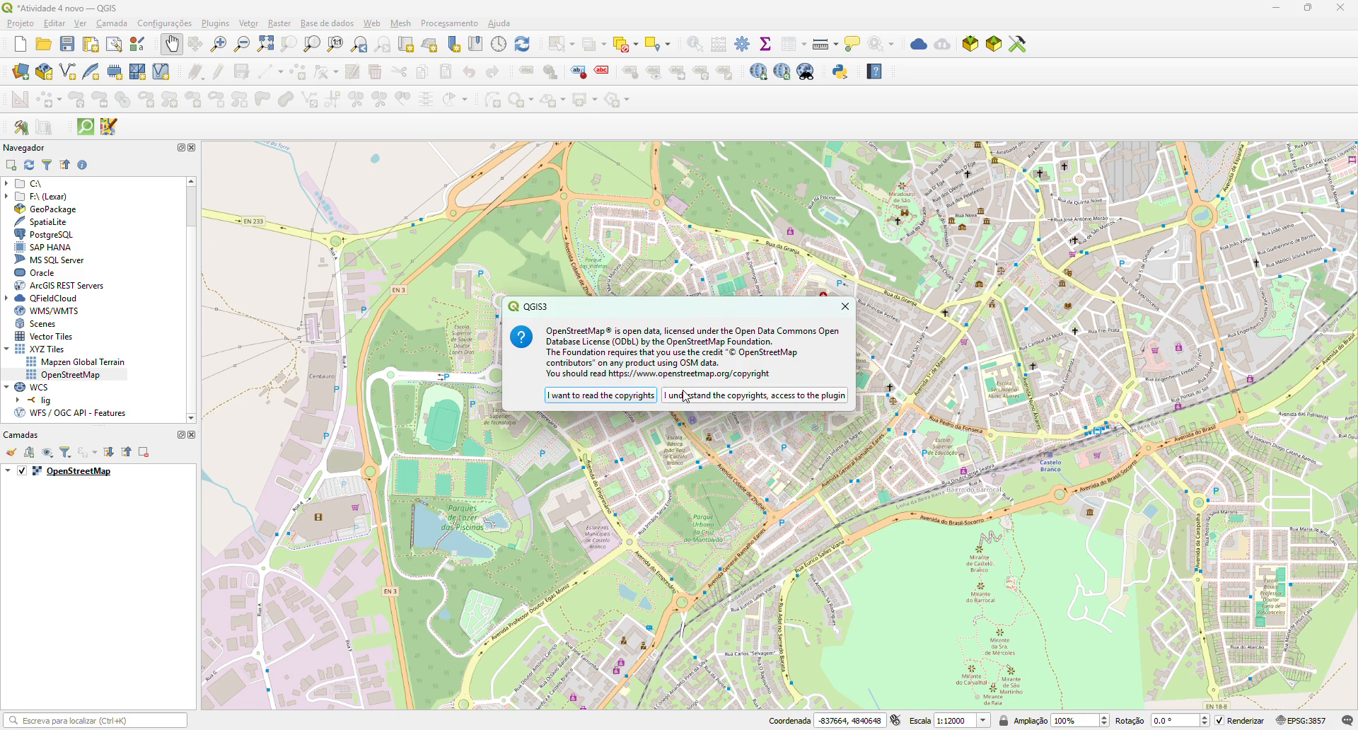
left_click(699, 398)
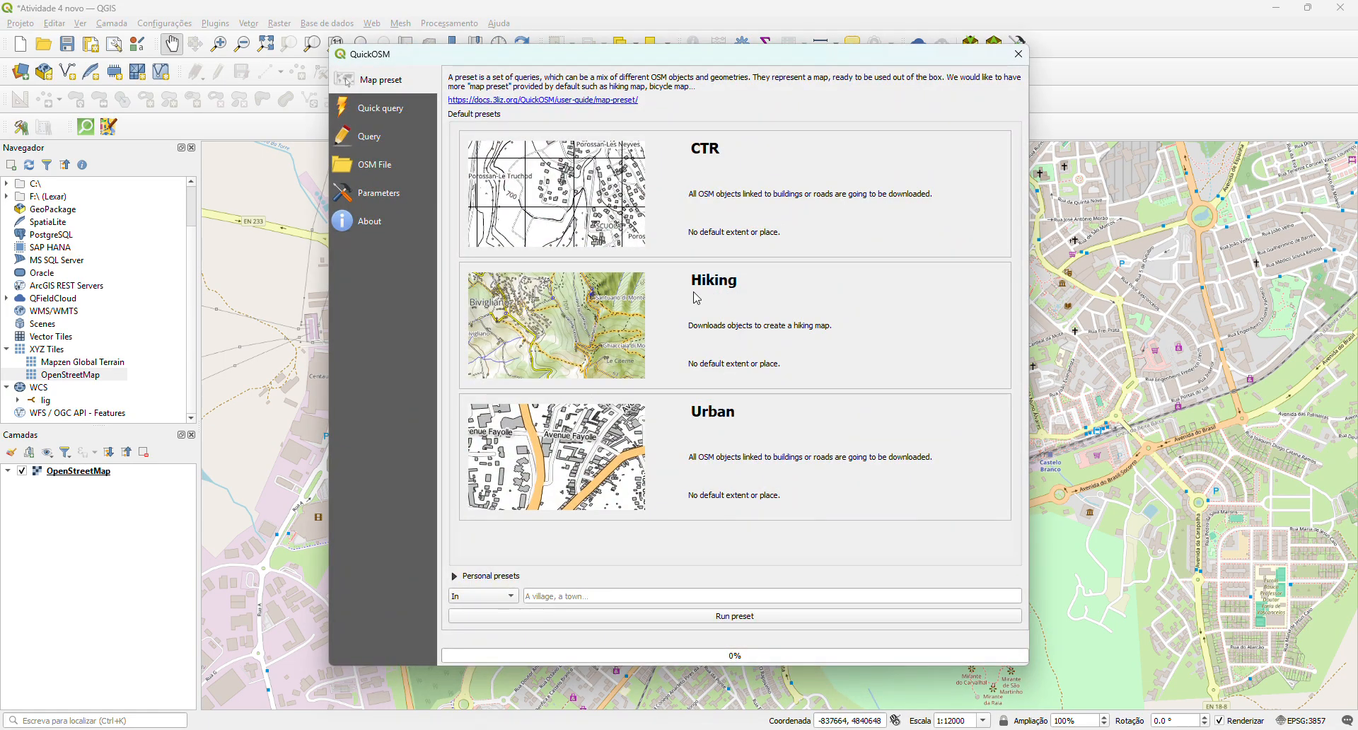
left_click(370, 117)
left_click(372, 136)
left_click(380, 166)
left_click(385, 195)
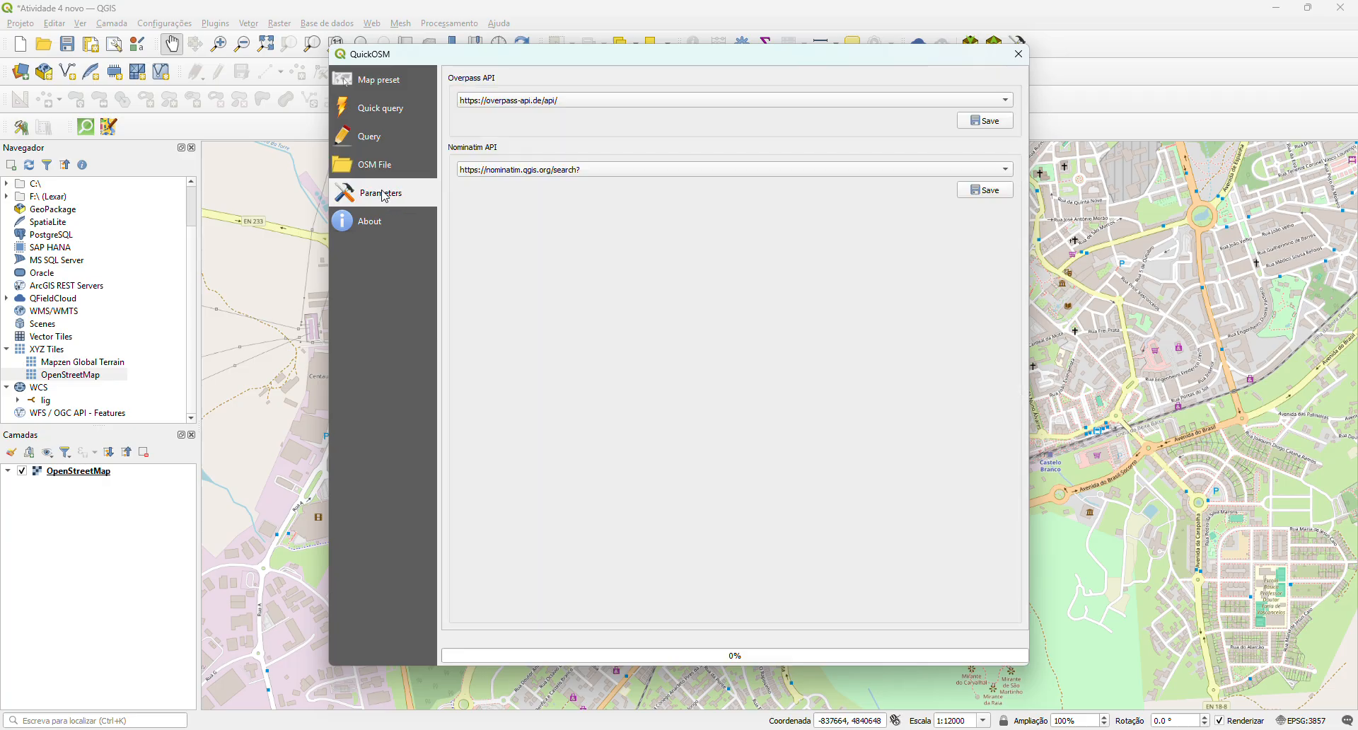
- Run the QuickOSM Urban map preset for the canvas extent, and close the QuickOSM dialog
left_click(391, 90)
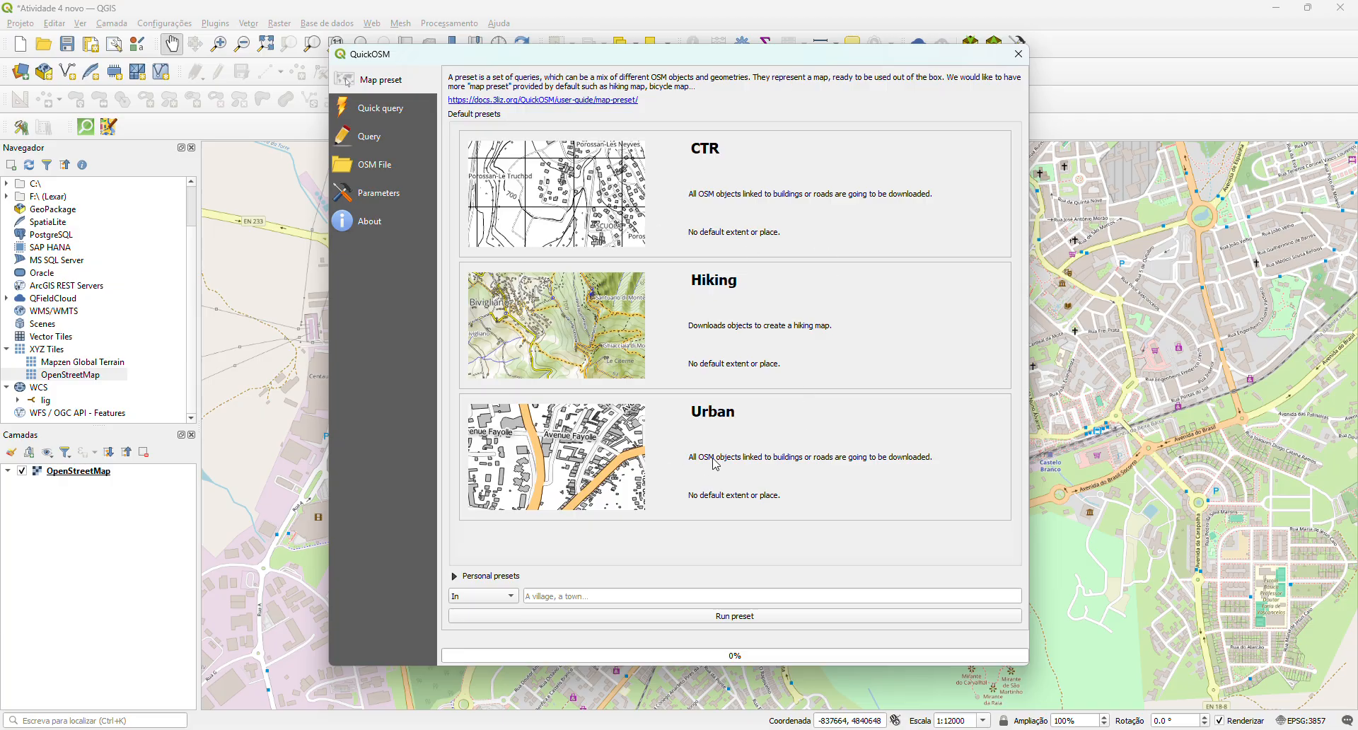
left_click(833, 484)
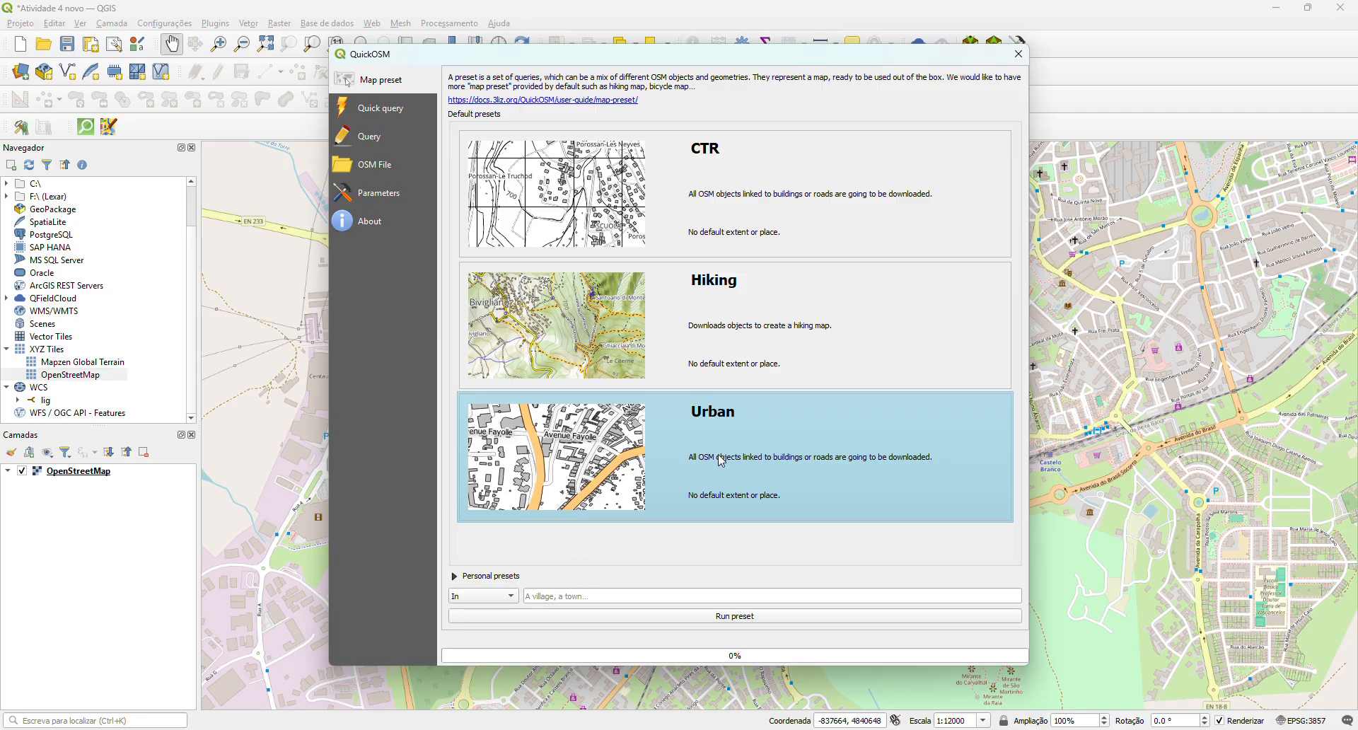
left_click(514, 601)
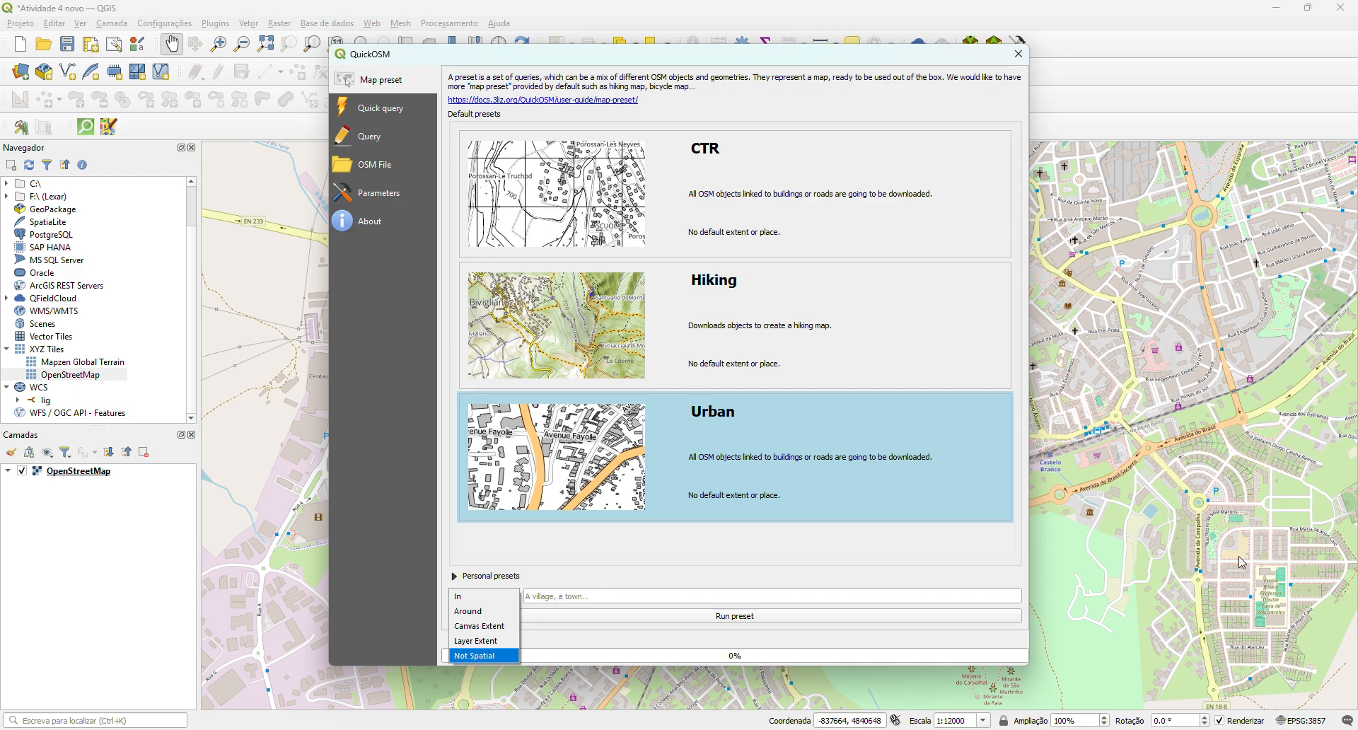
left_click(473, 627)
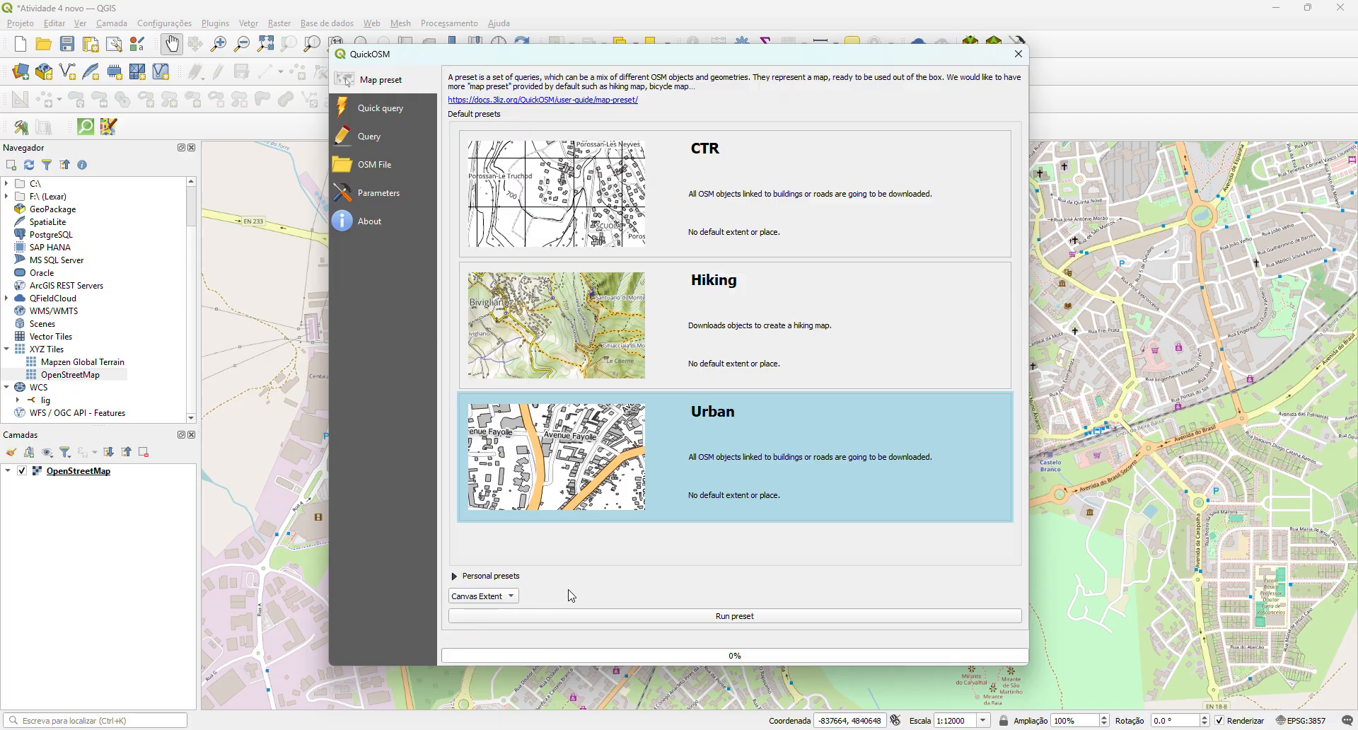
left_click(765, 617)
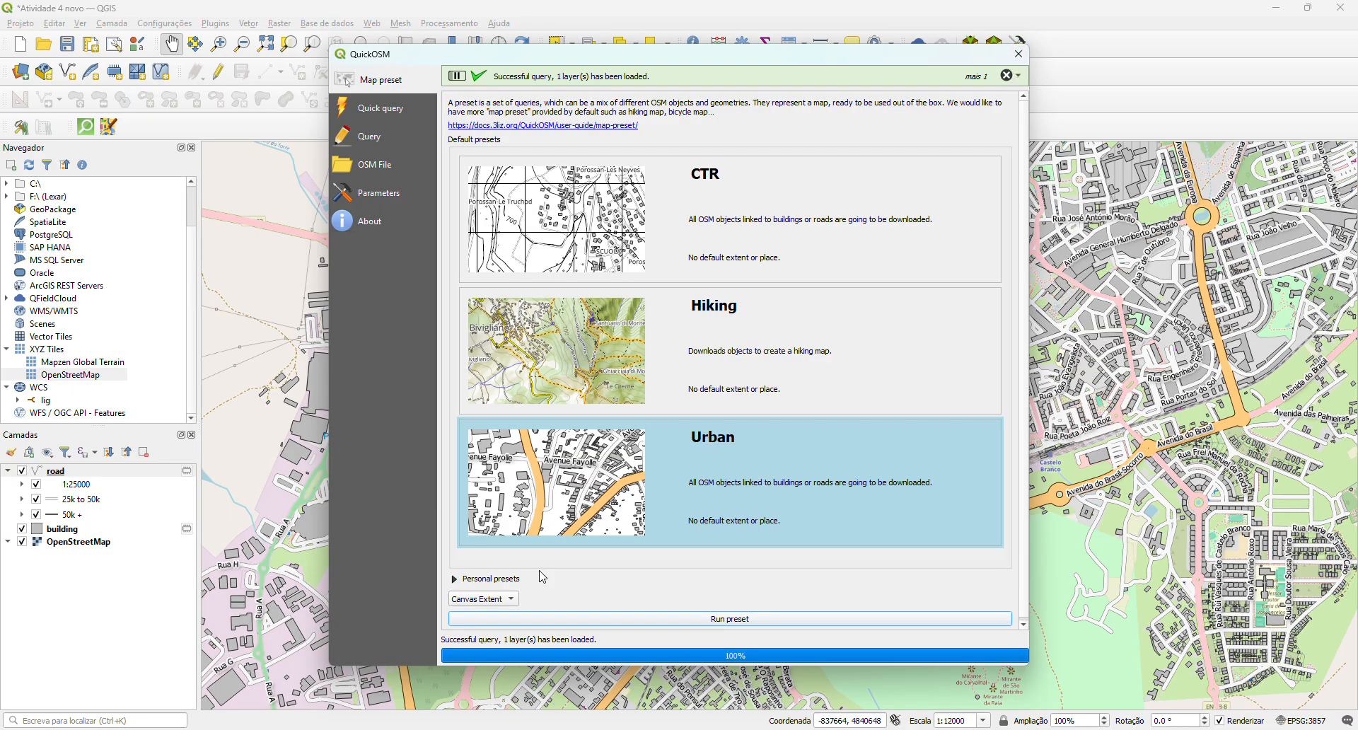
left_click(1020, 54)
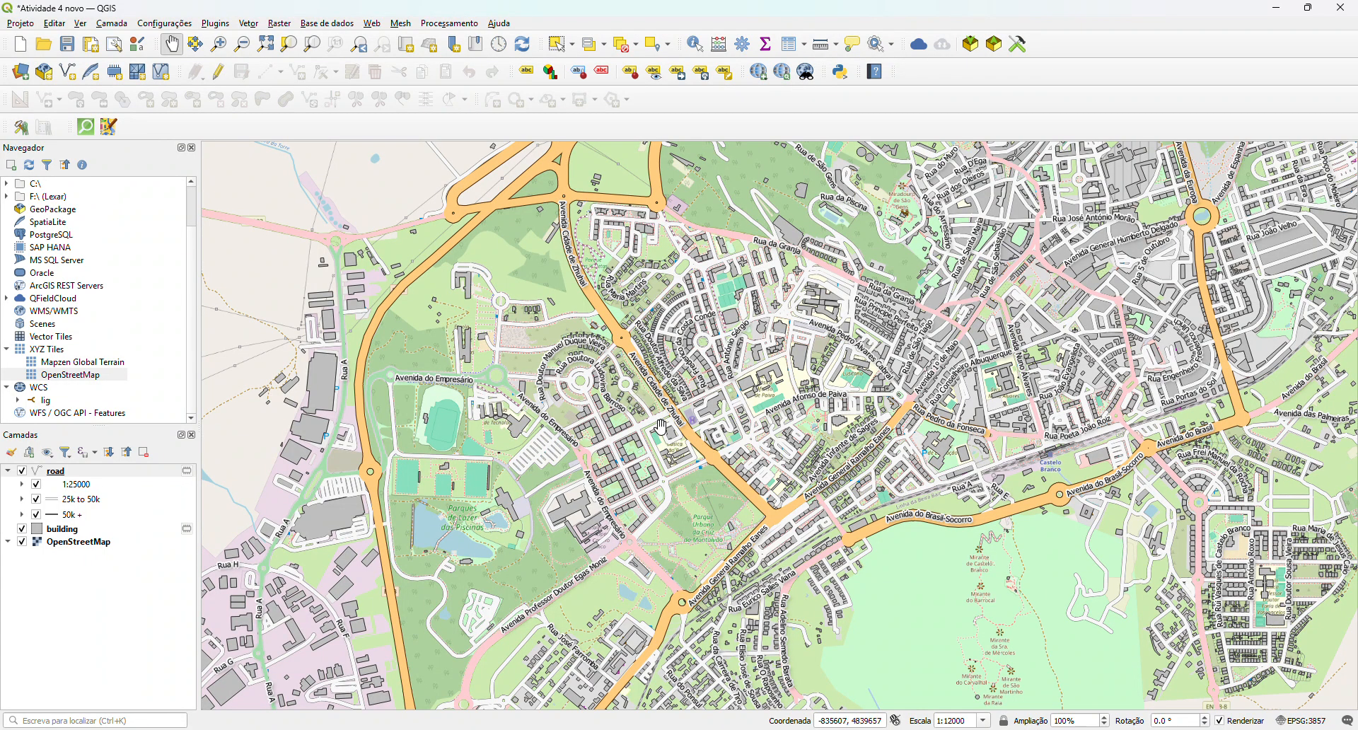
- Compare the downloaded roads and buildings with and without the OpenStreetMap basemap at 1:3000, leaving the basemap hidden
left_click(22, 542)
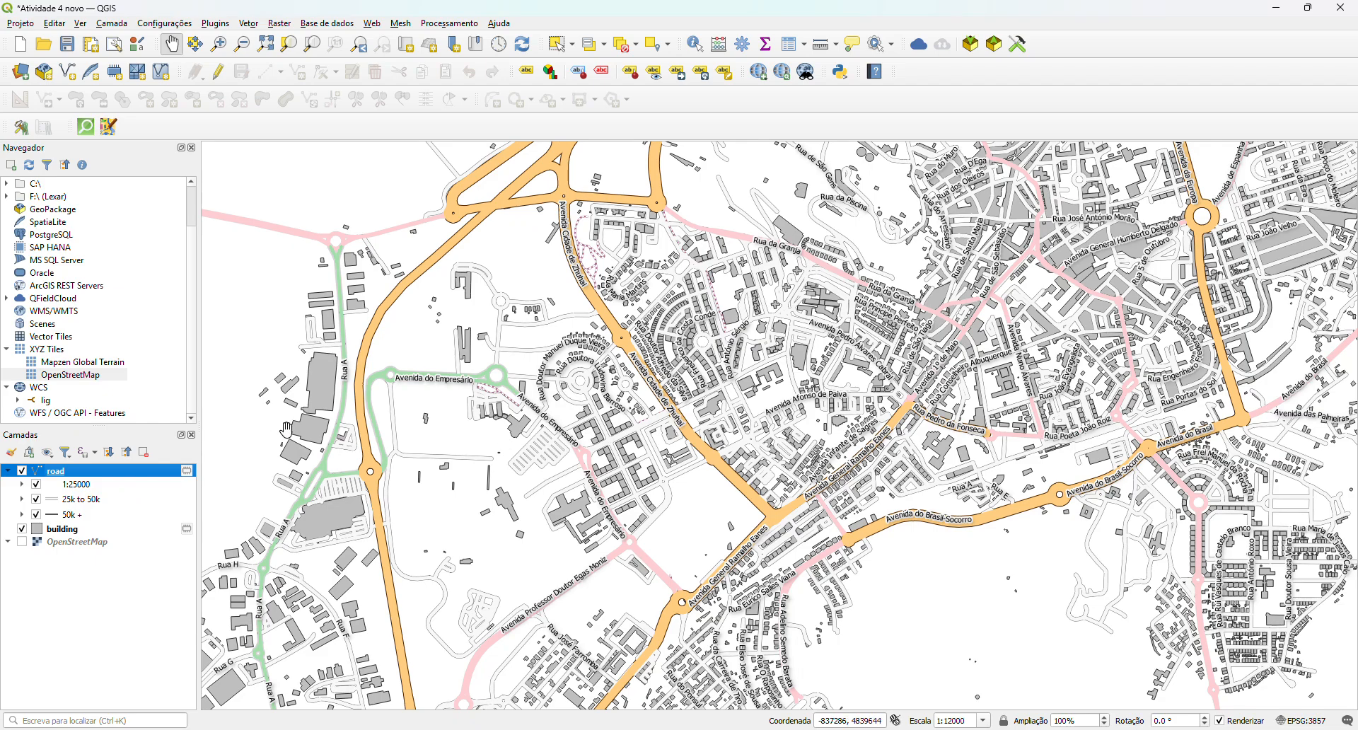
scroll(752, 365, "up", 1)
scroll(687, 364, "up", 1)
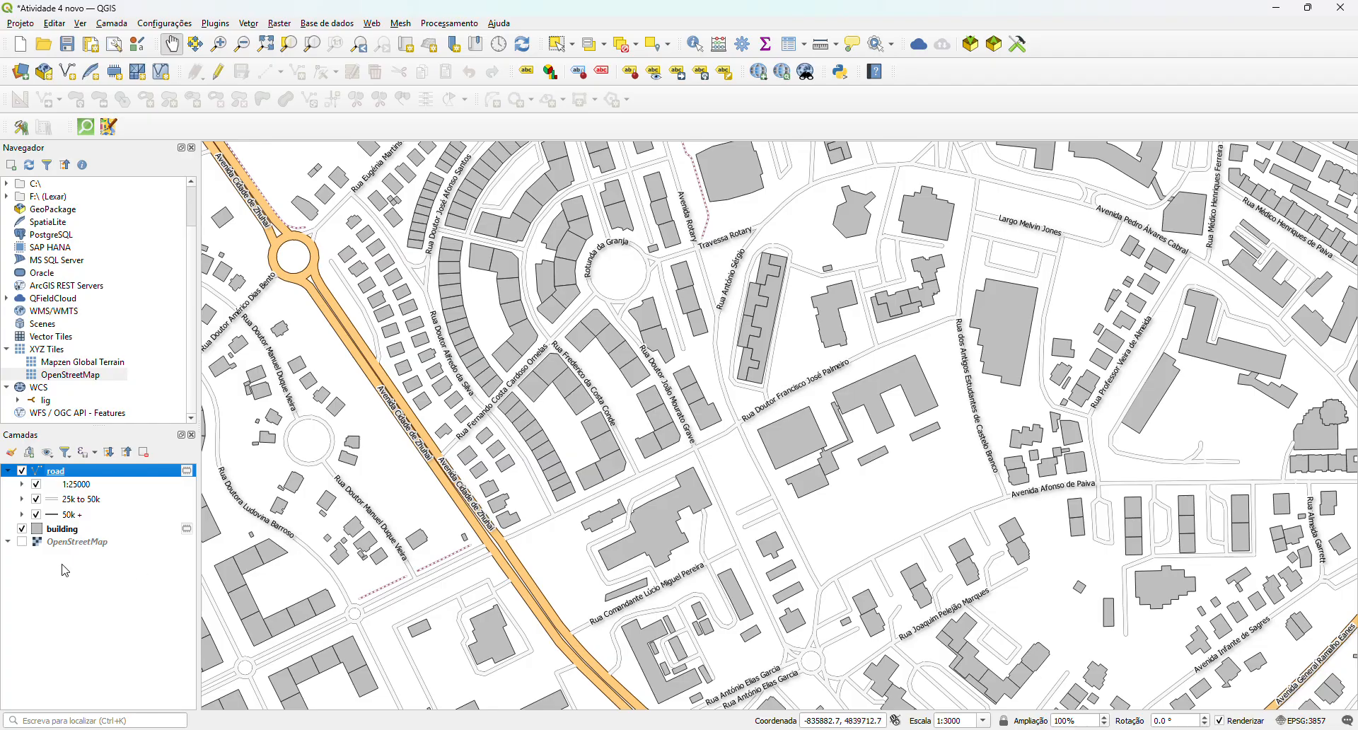
left_click(23, 543)
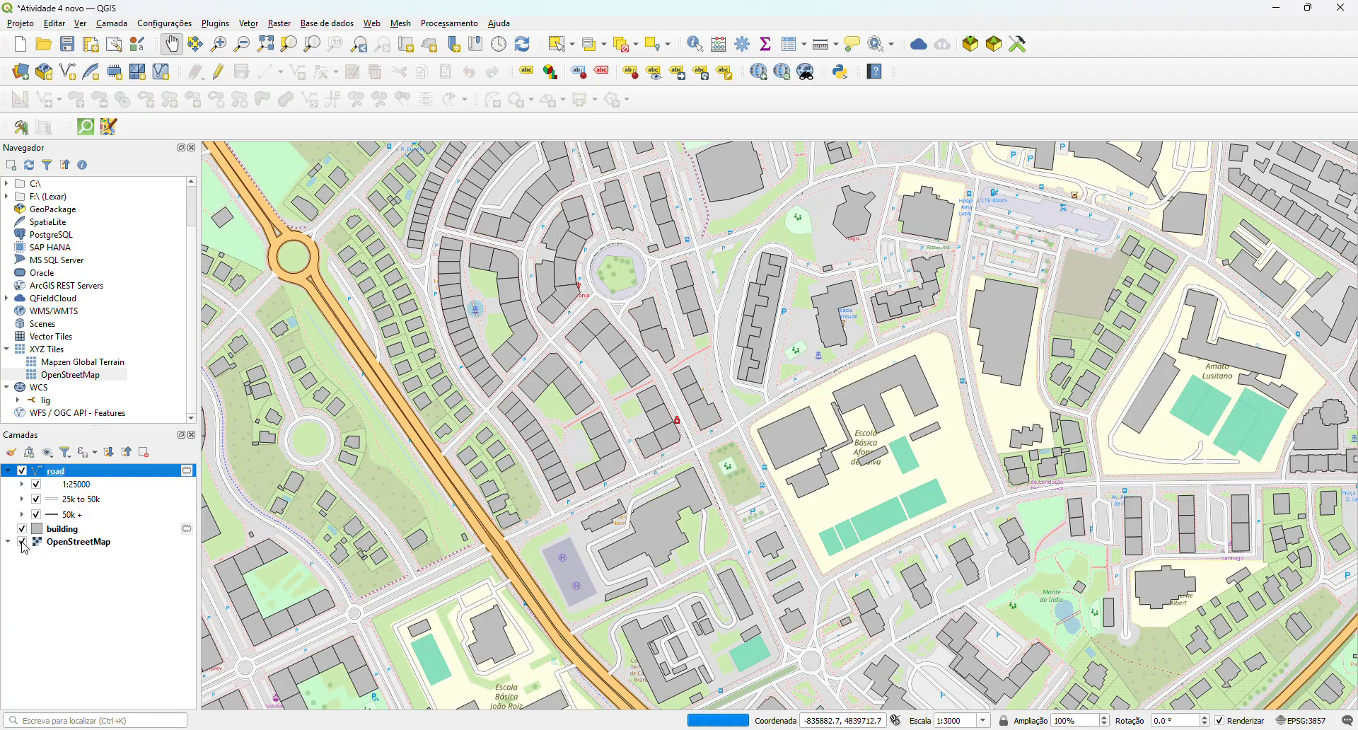
left_click(24, 545)
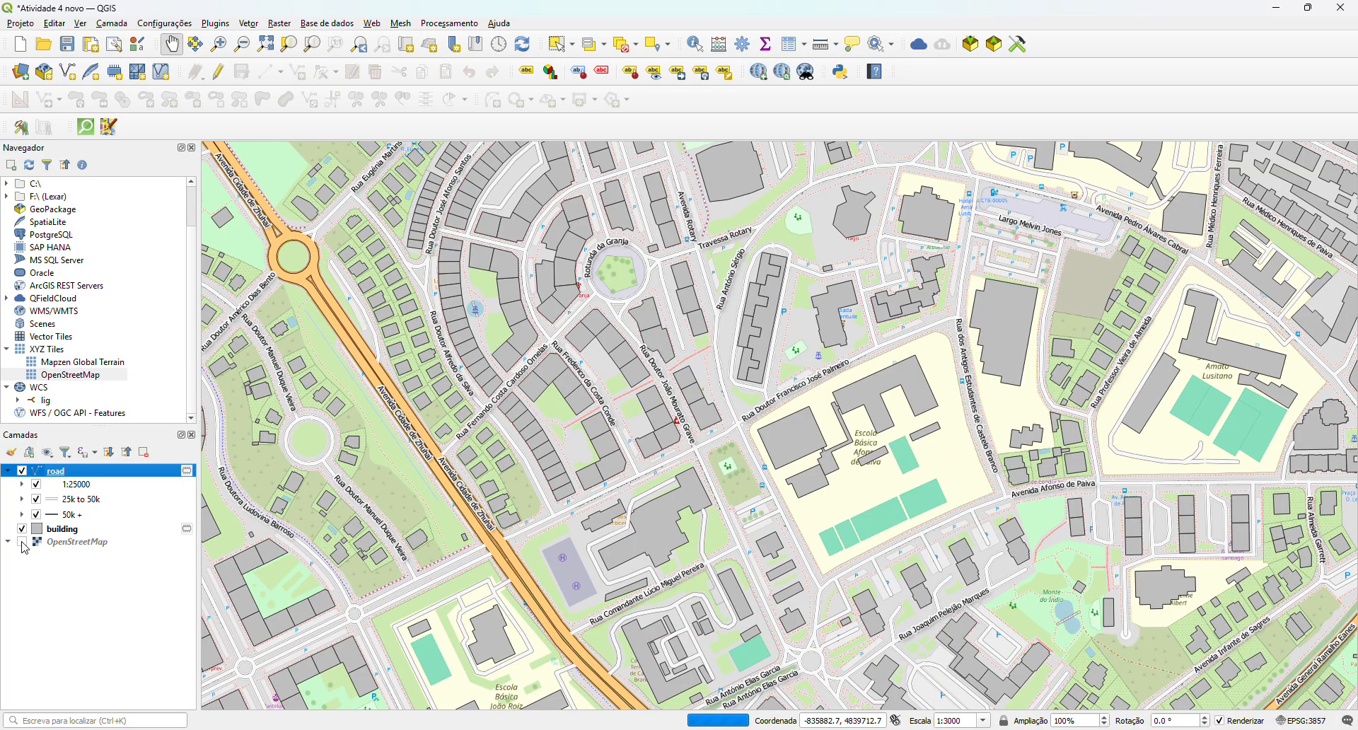
left_click(23, 545)
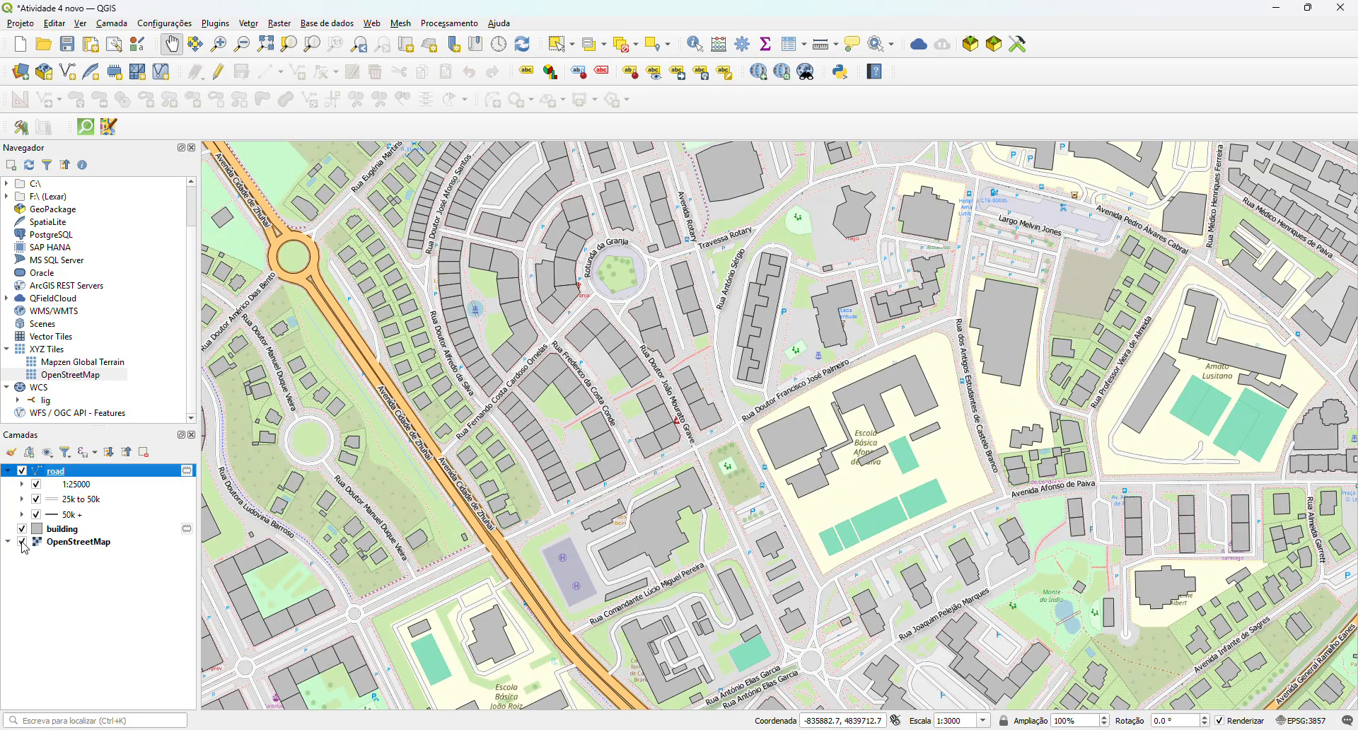
left_click(22, 543)
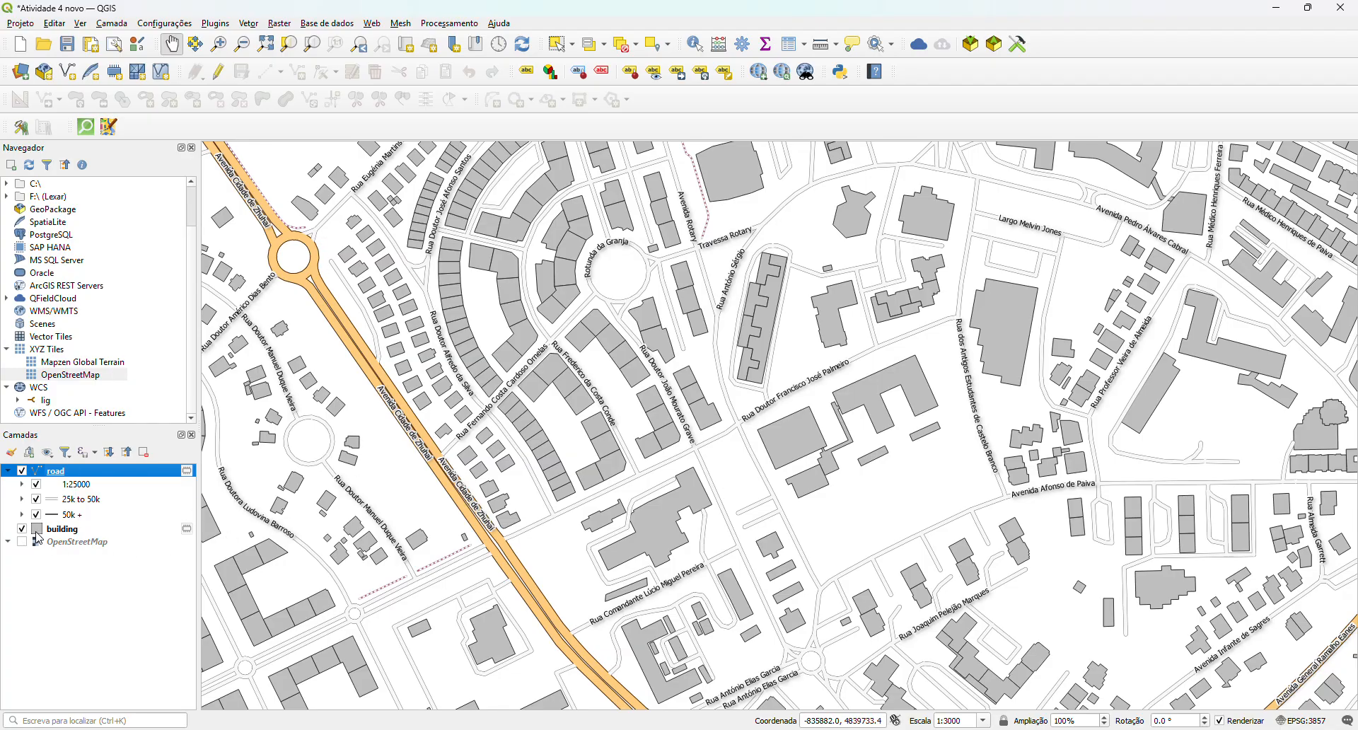
- Switch the road layer off and back on, and hide the building layer
left_click(22, 471)
left_click(22, 471)
left_click(22, 529)
- Examine the extent and styling of the downloaded road network at scales between 1:24000 and 1:6000
scroll(623, 421, "down", 1)
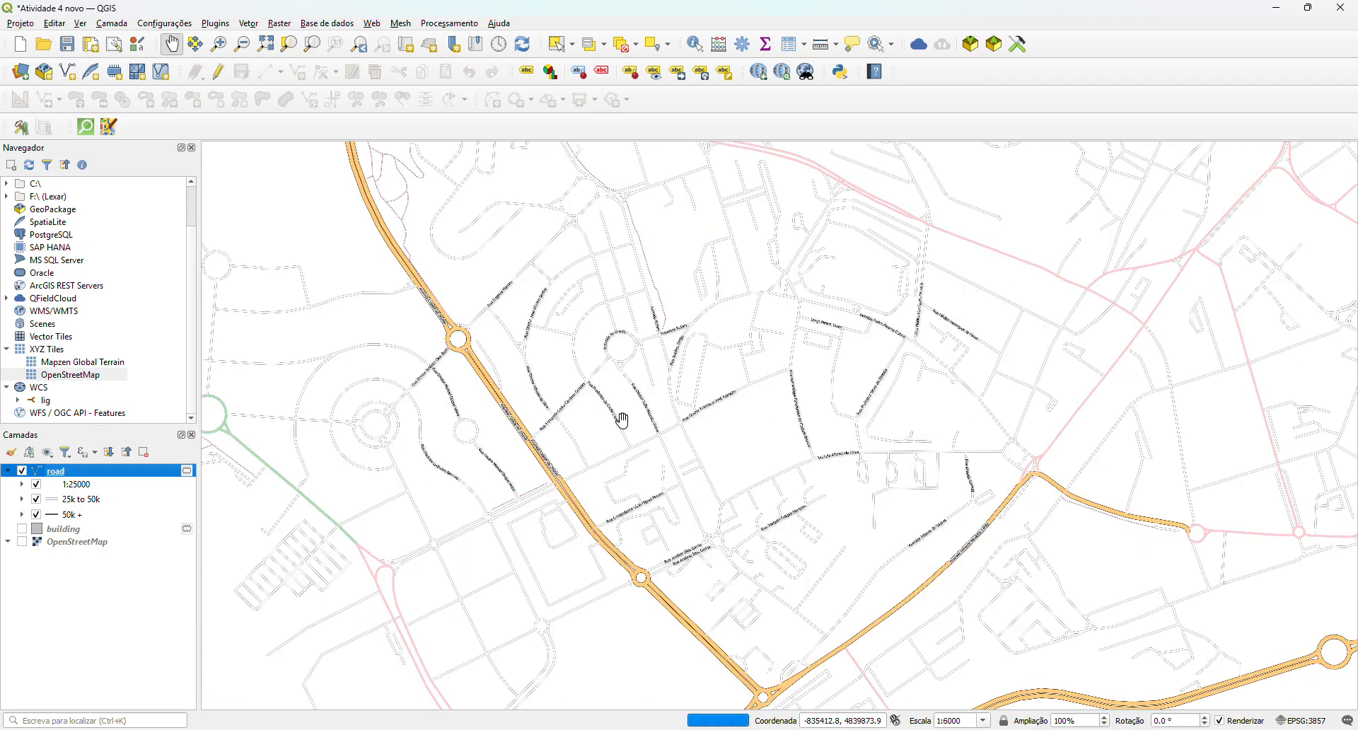
scroll(623, 421, "down", 1)
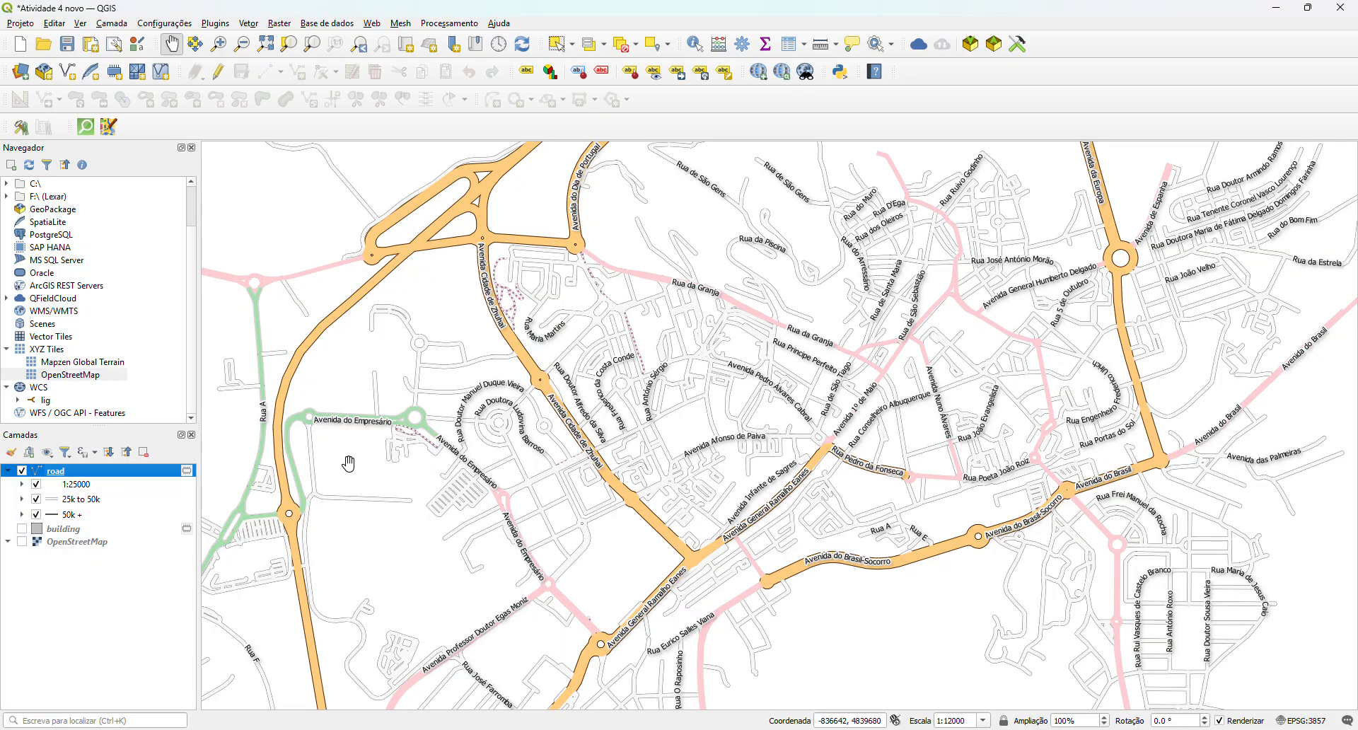
scroll(512, 461, "down", 1)
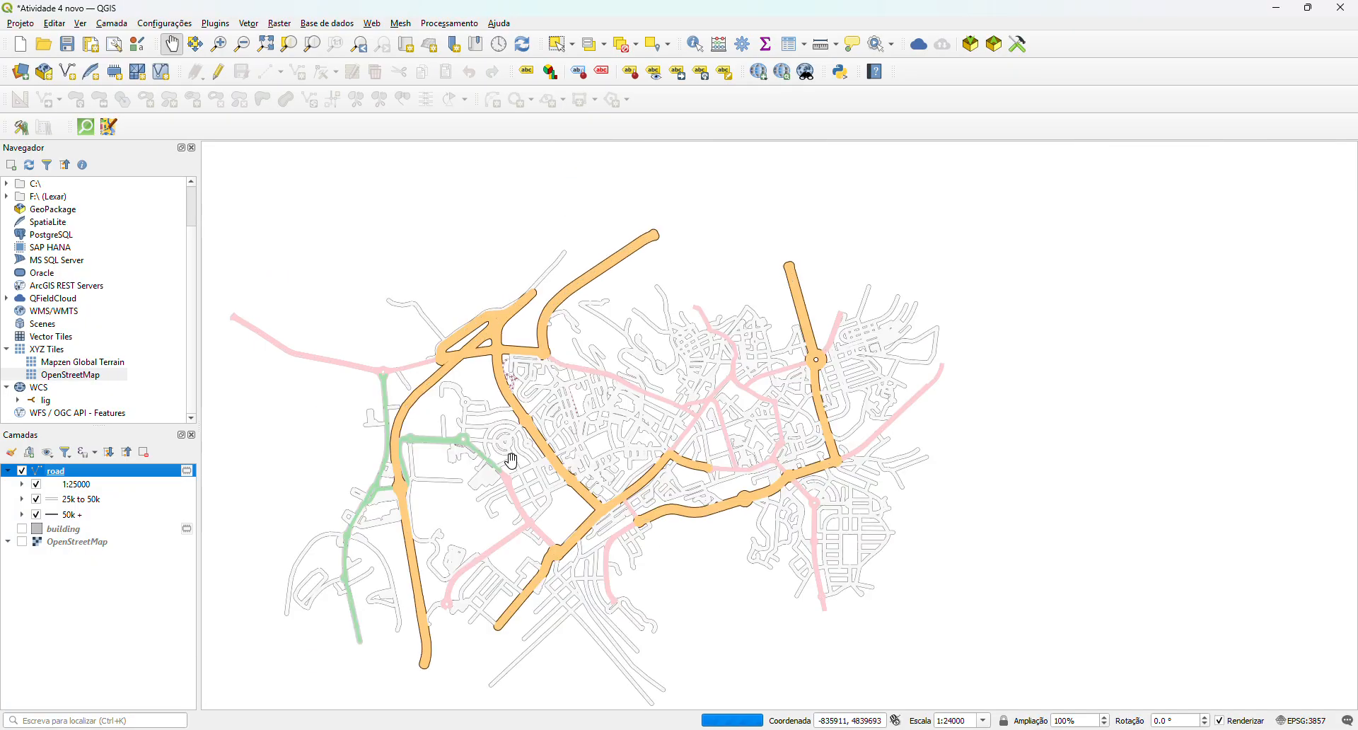
left_click_drag(277, 473, 588, 406)
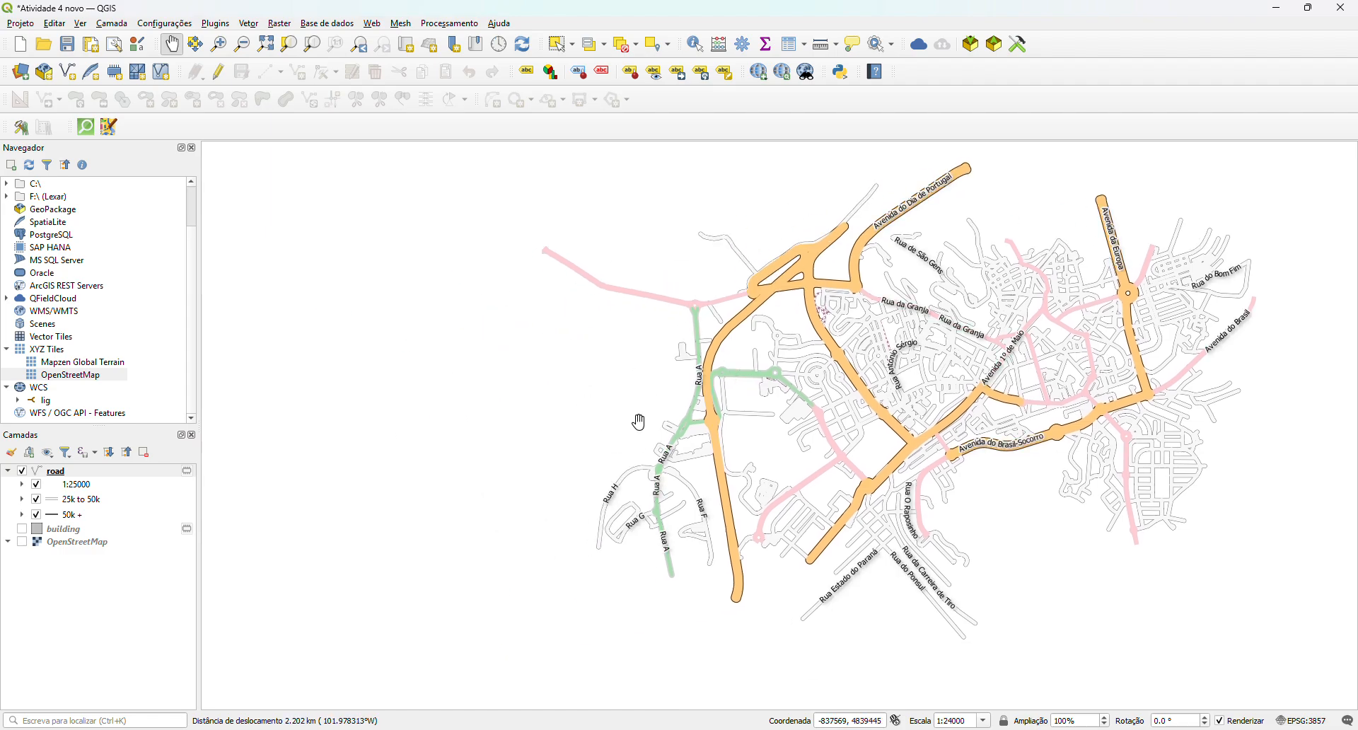
scroll(640, 422, "up", 1)
left_click_drag(1025, 343, 683, 346)
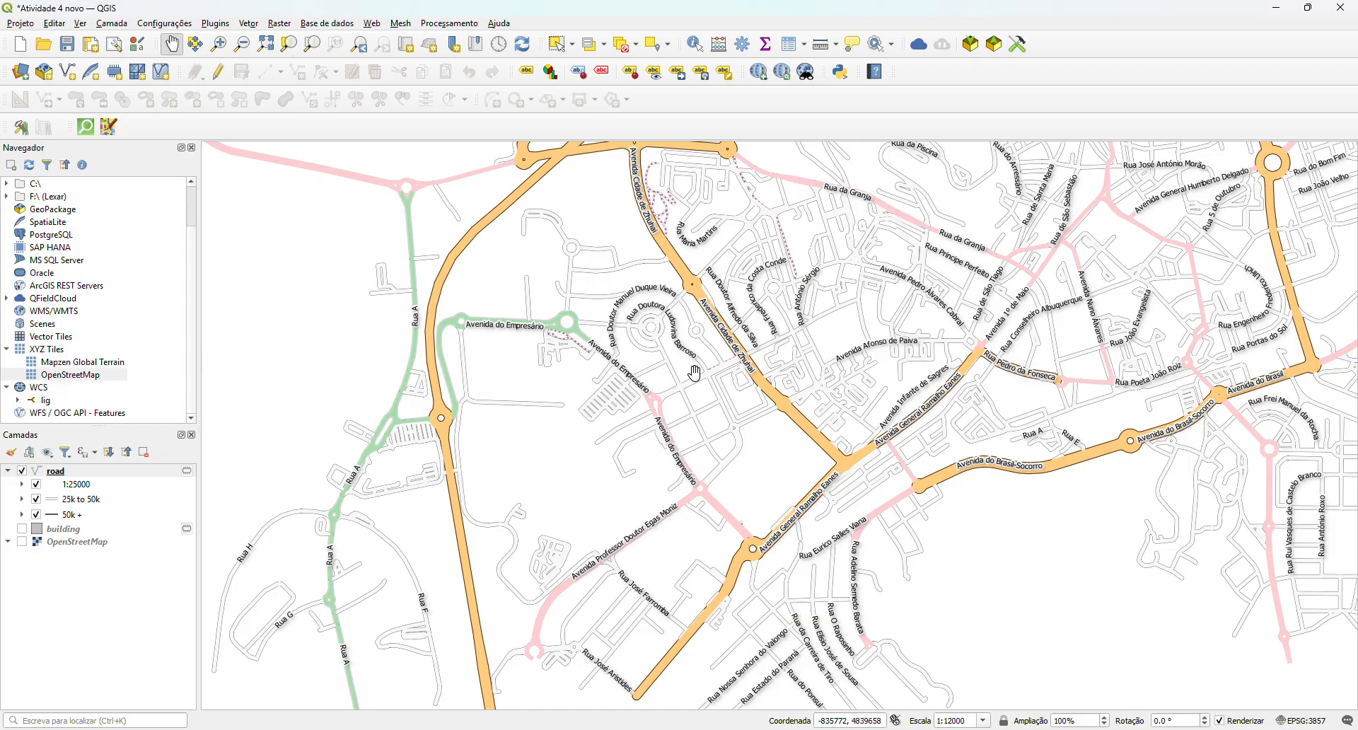
scroll(627, 399, "up", 1)
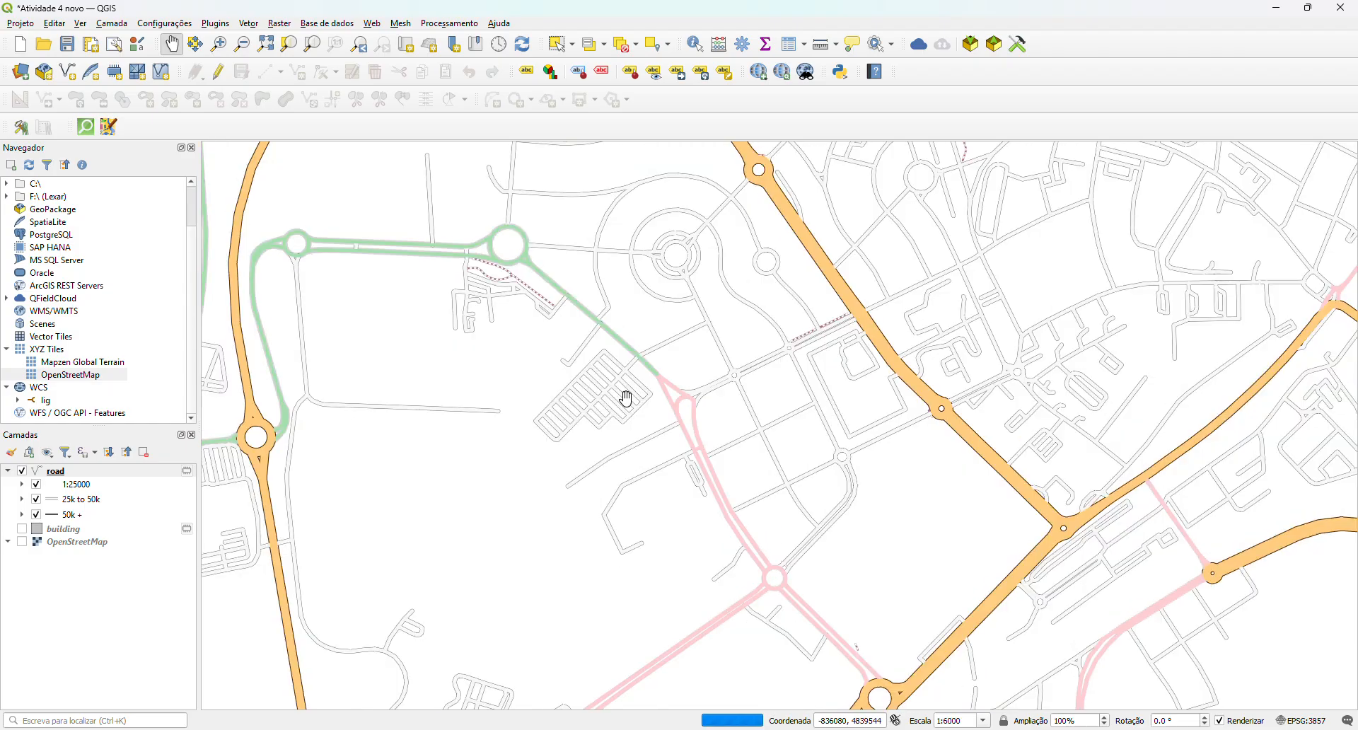
scroll(471, 498, "down", 1)
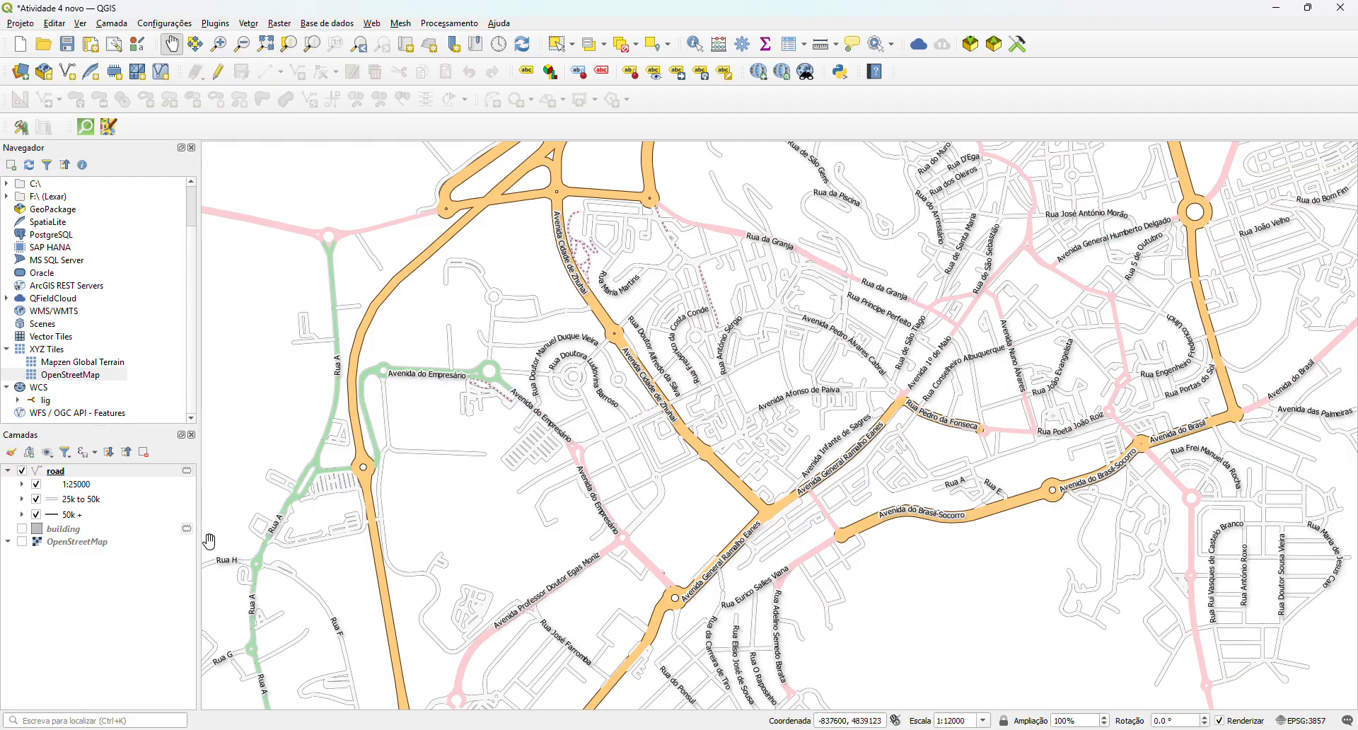
- Open the settings for exporting the road layer's features to a new vector file
mouse_move(188, 530)
left_click(93, 472)
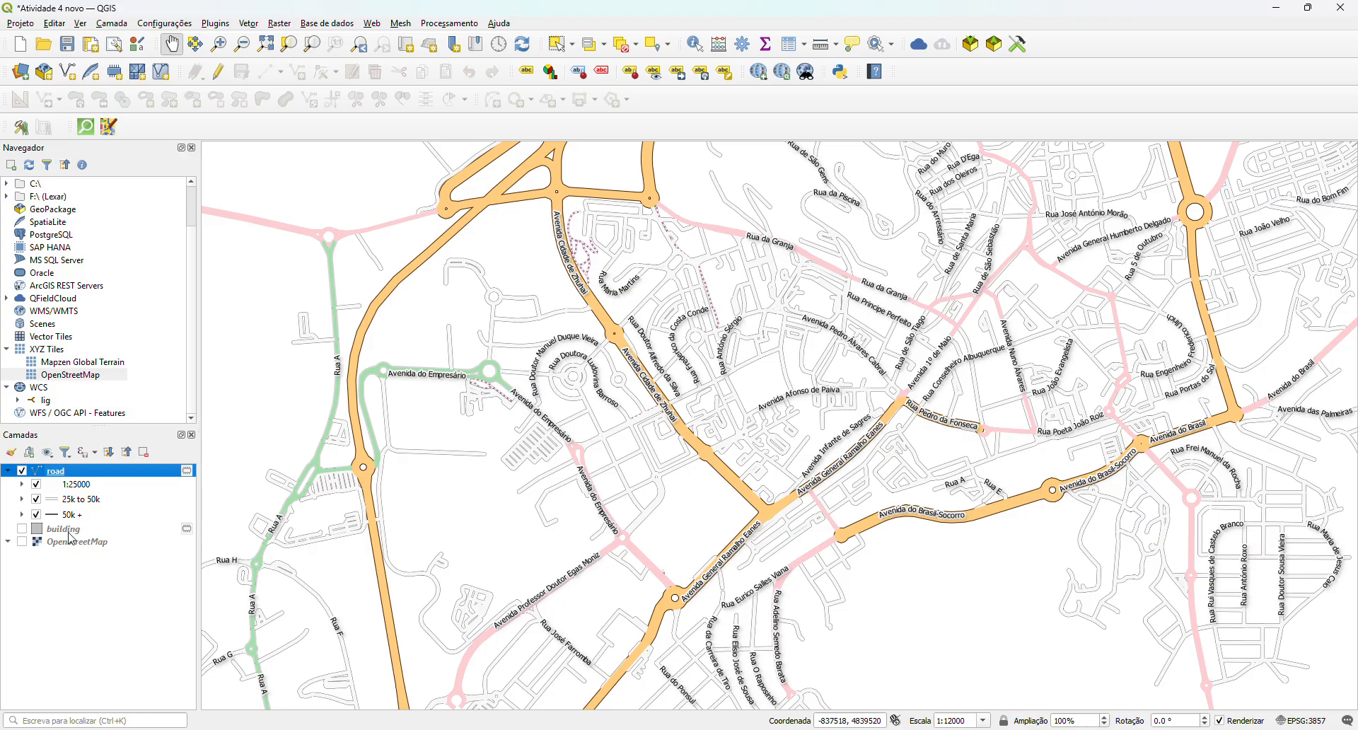
left_click(69, 532)
left_click(64, 471)
right_click(104, 474)
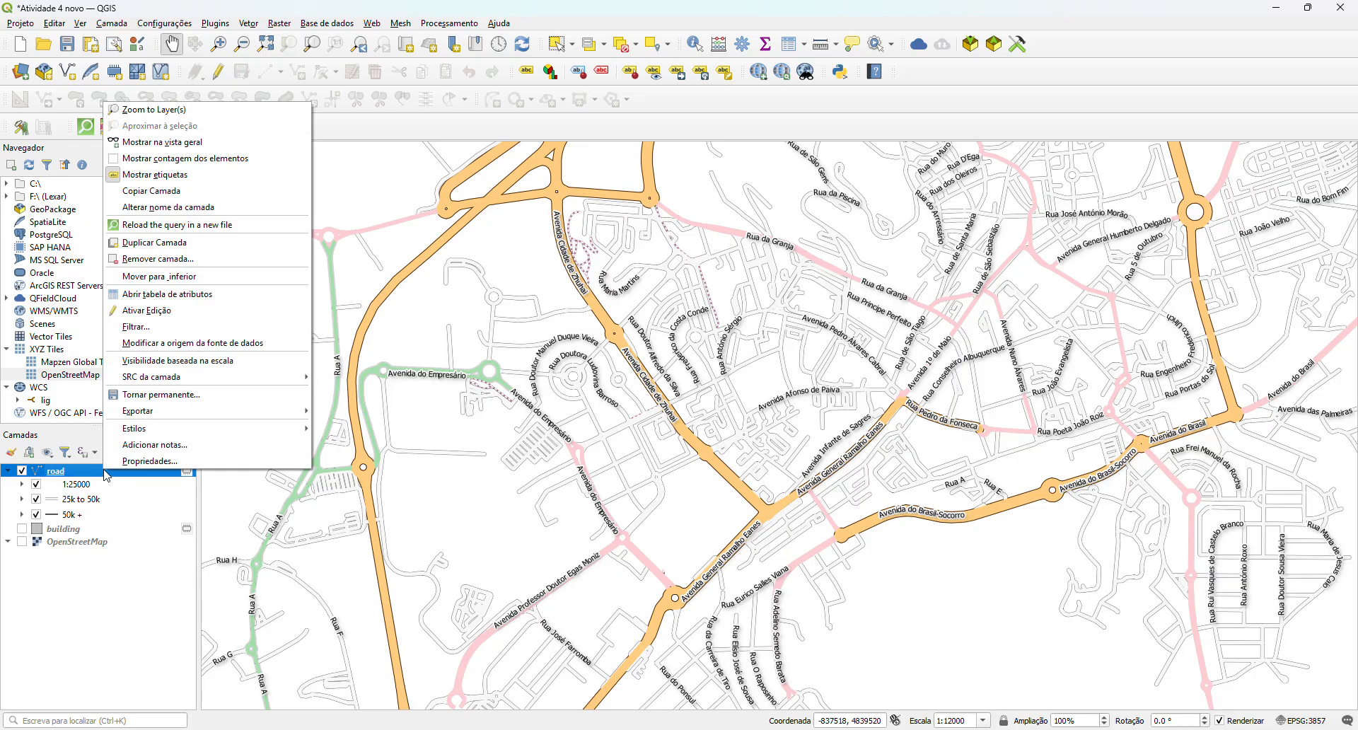
mouse_move(177, 414)
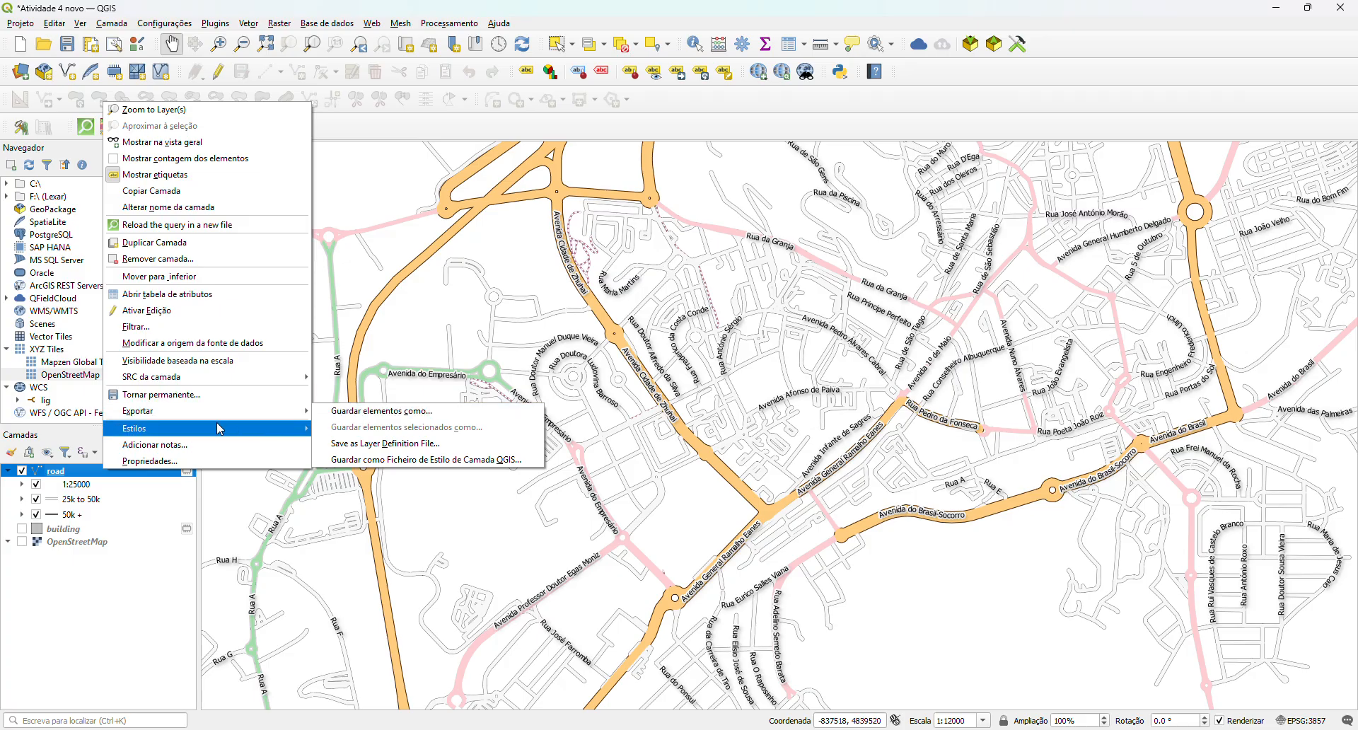
left_click(90, 481)
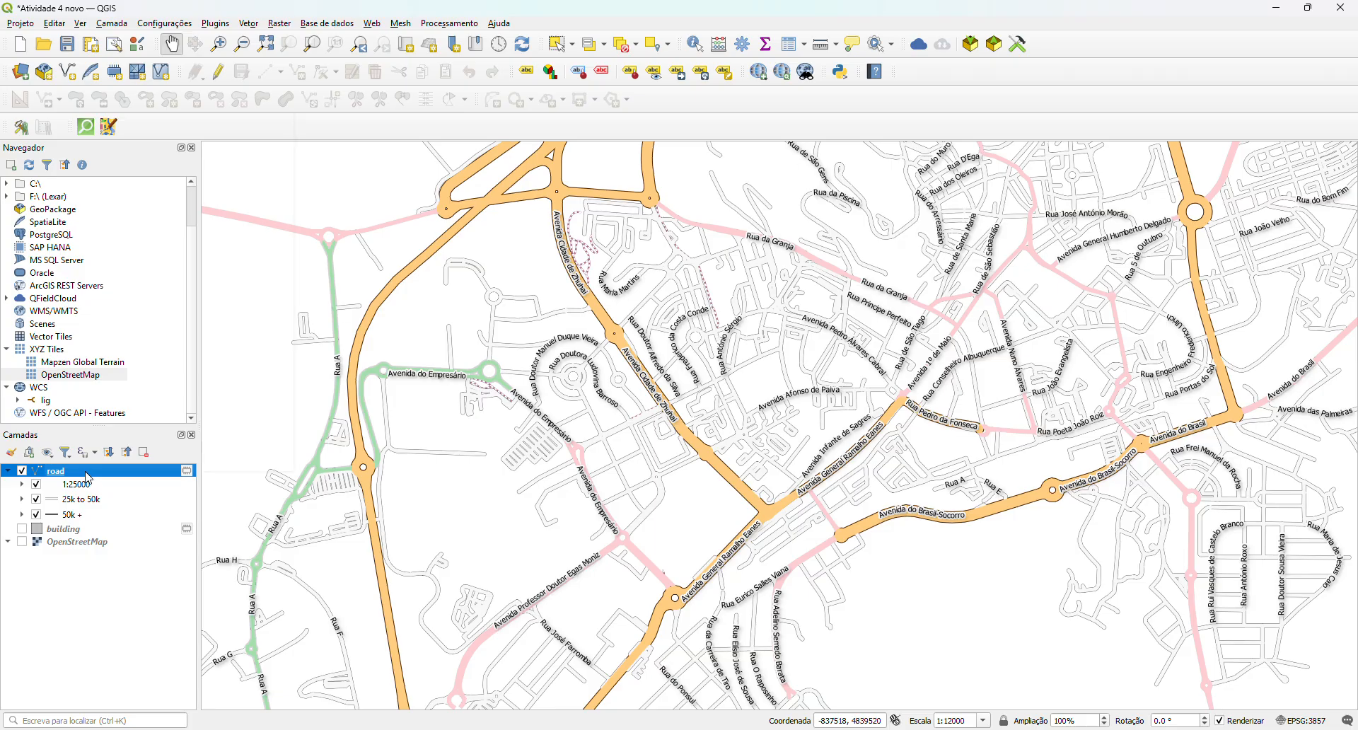
right_click(85, 472)
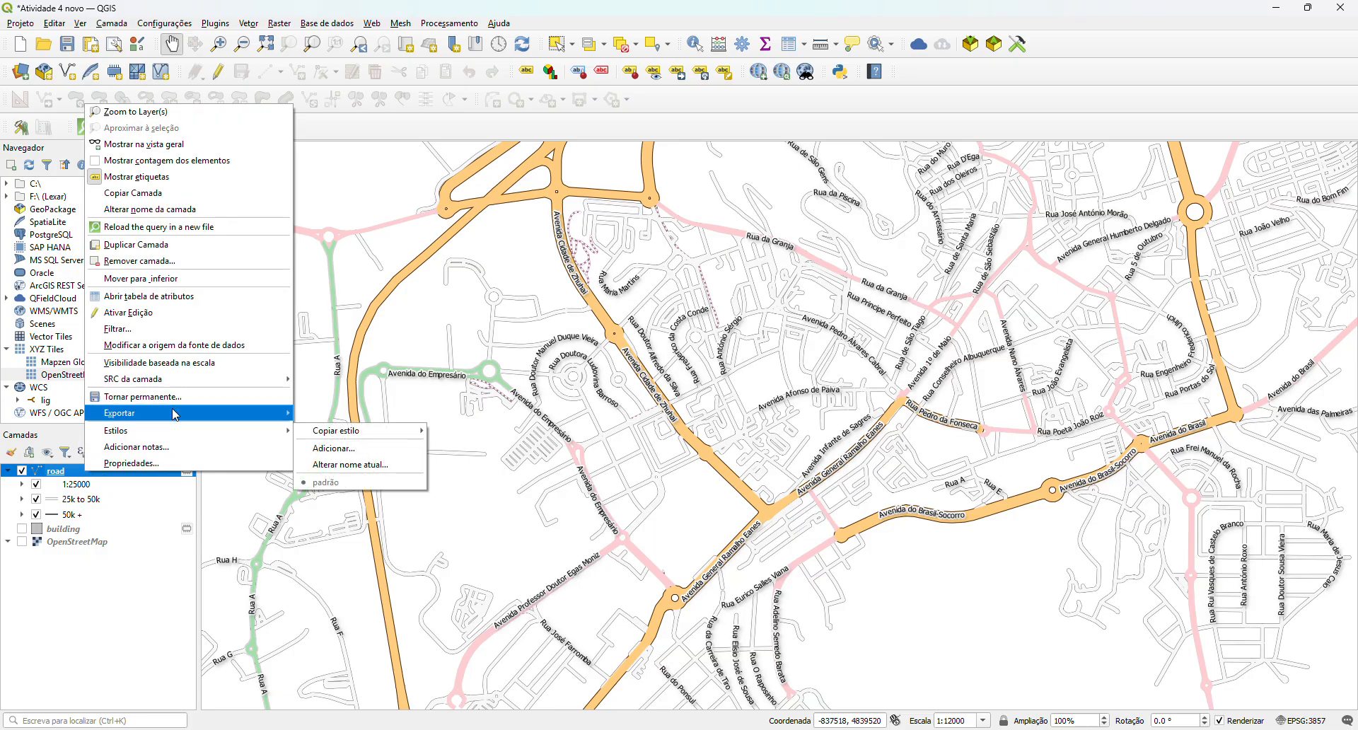
left_click(354, 420)
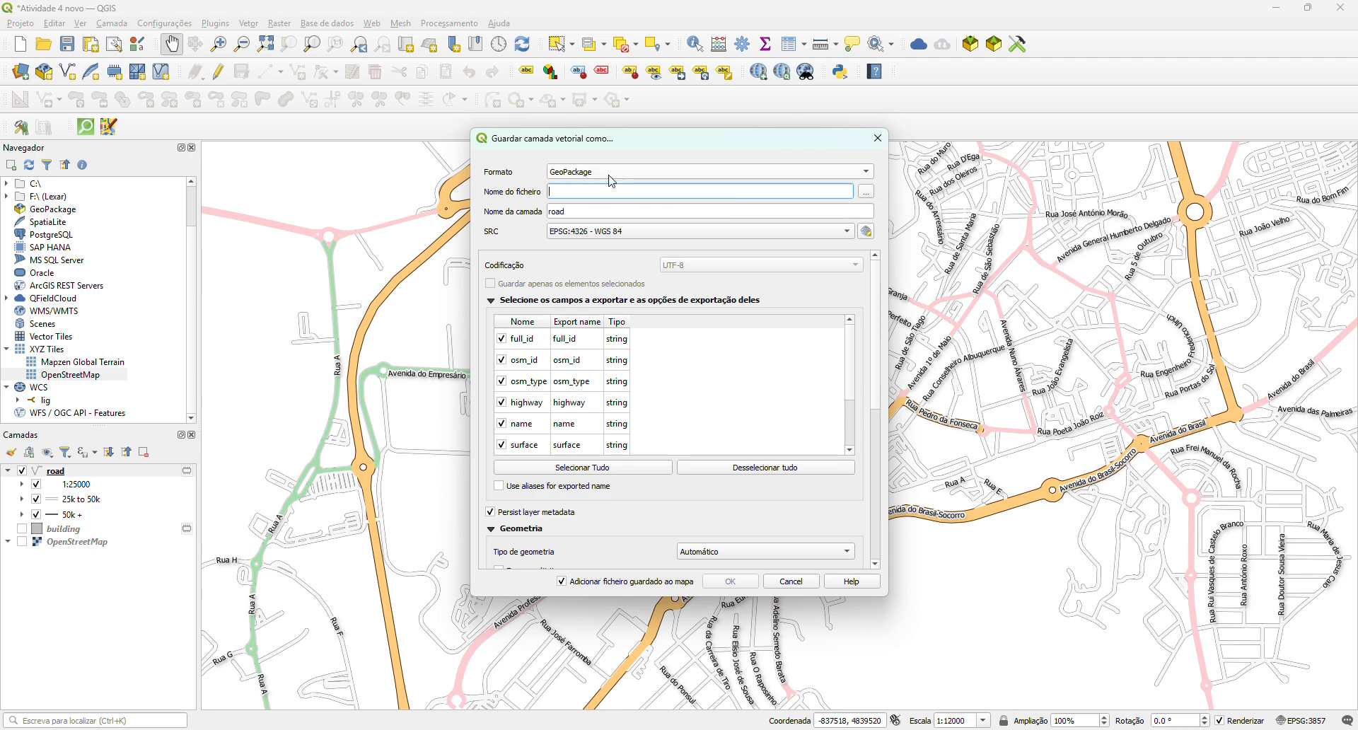
- Set the export's output file to a GeoPackage named Redevias in the desktop folder QGIS files\atividade 4
left_click(866, 191)
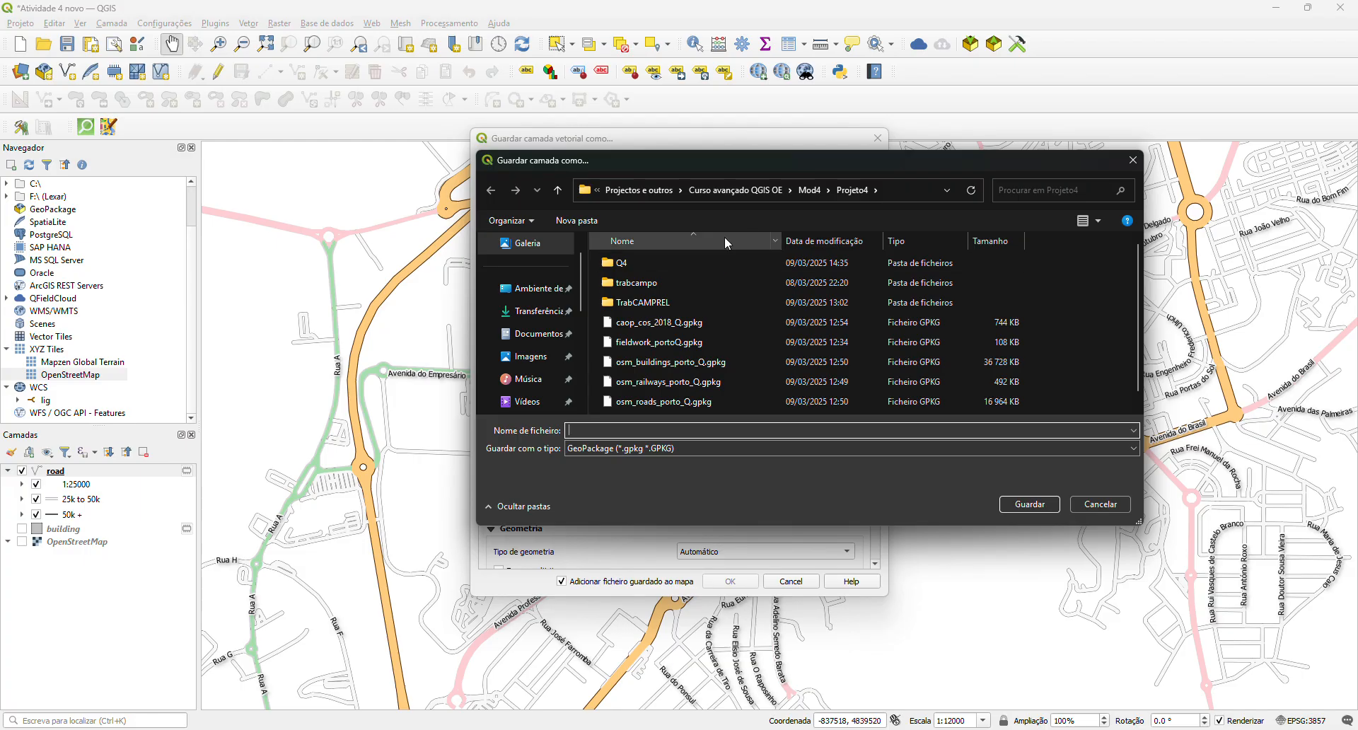
left_click(534, 289)
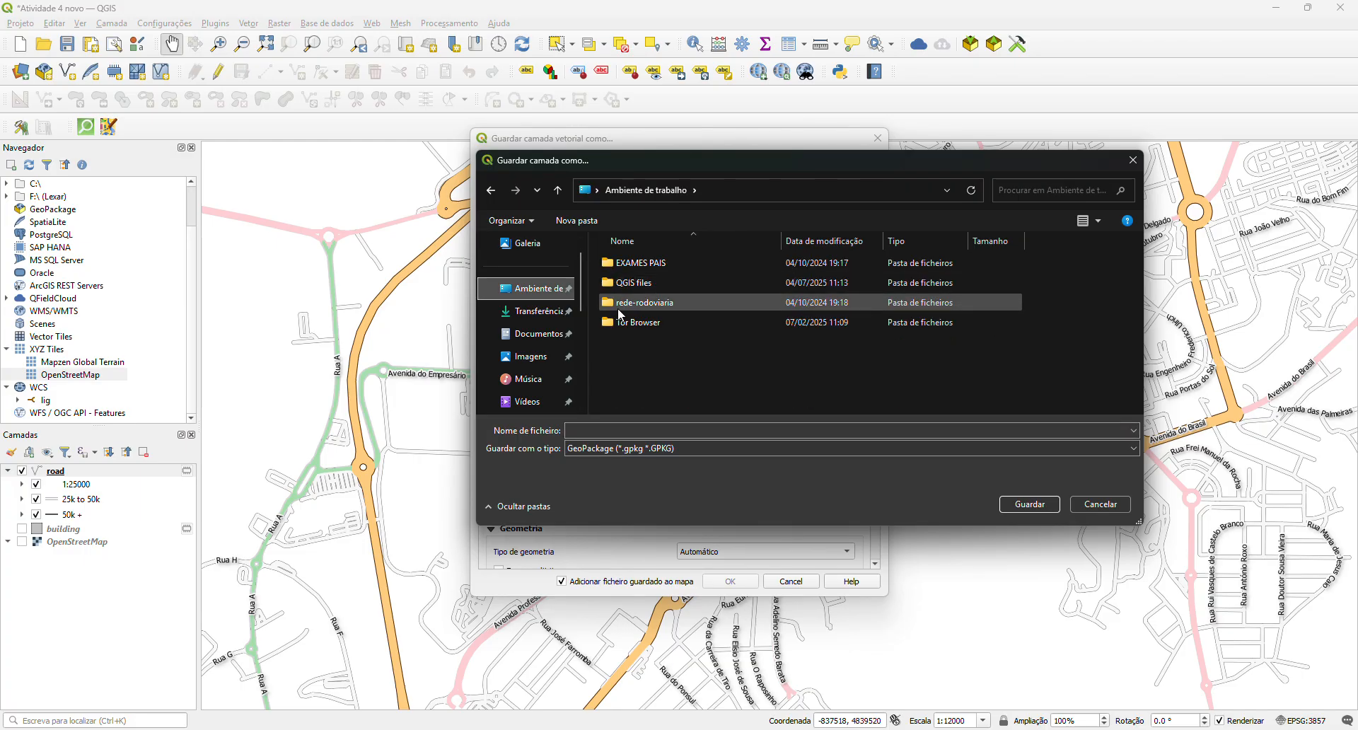
double_click(613, 284)
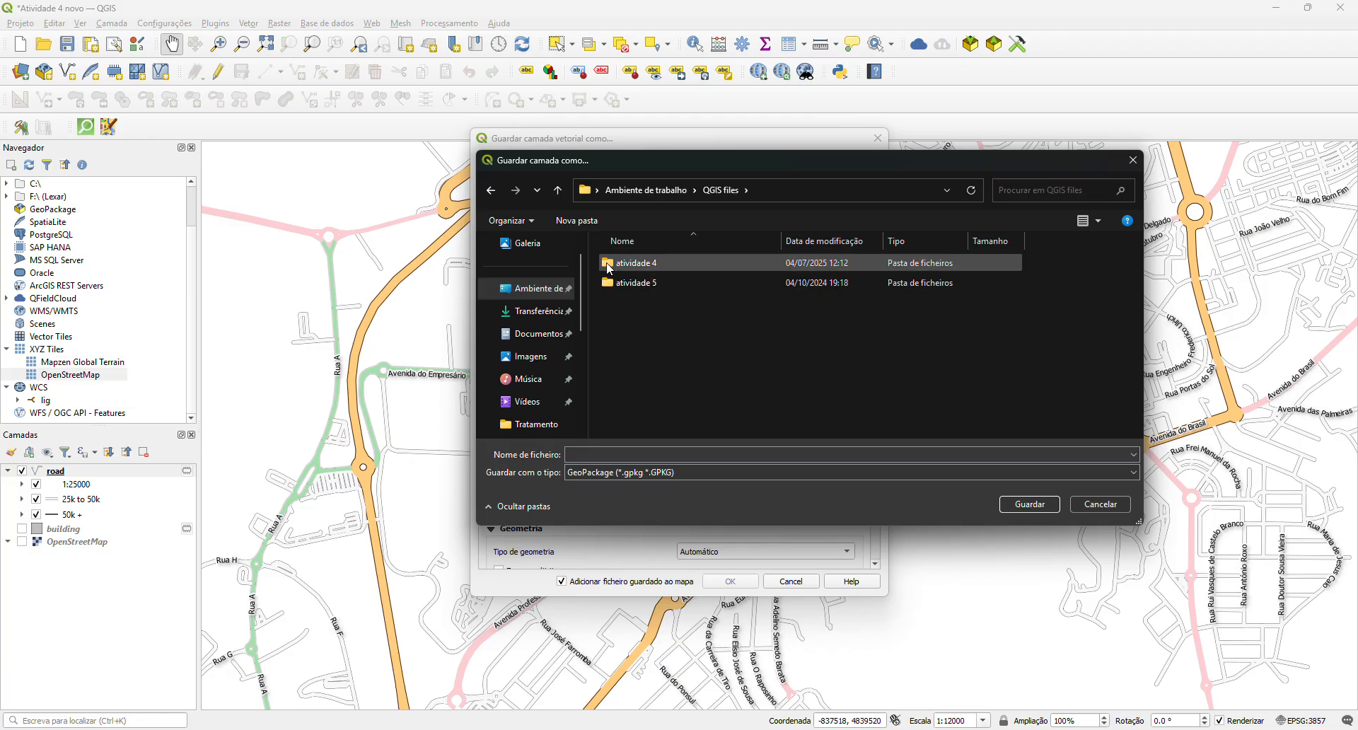
double_click(609, 265)
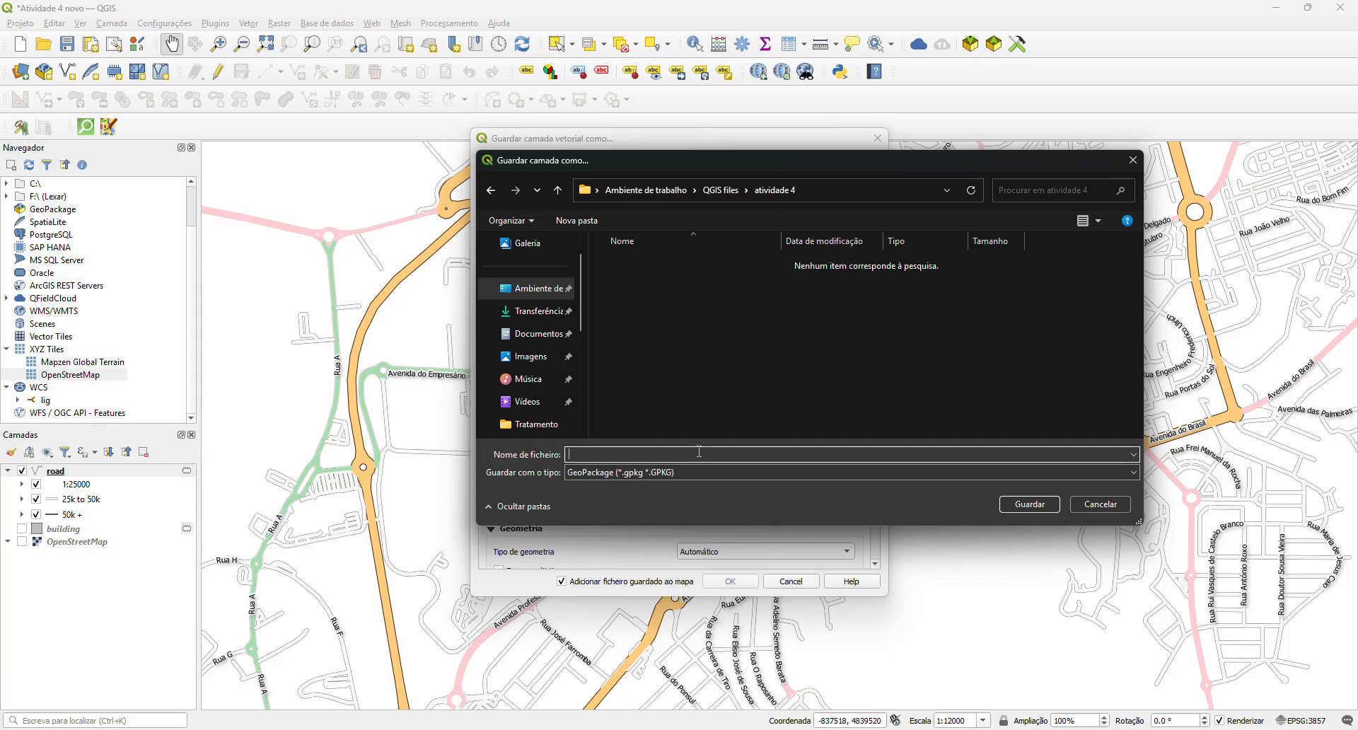
type("Rede")
type("vias")
left_click(1009, 506)
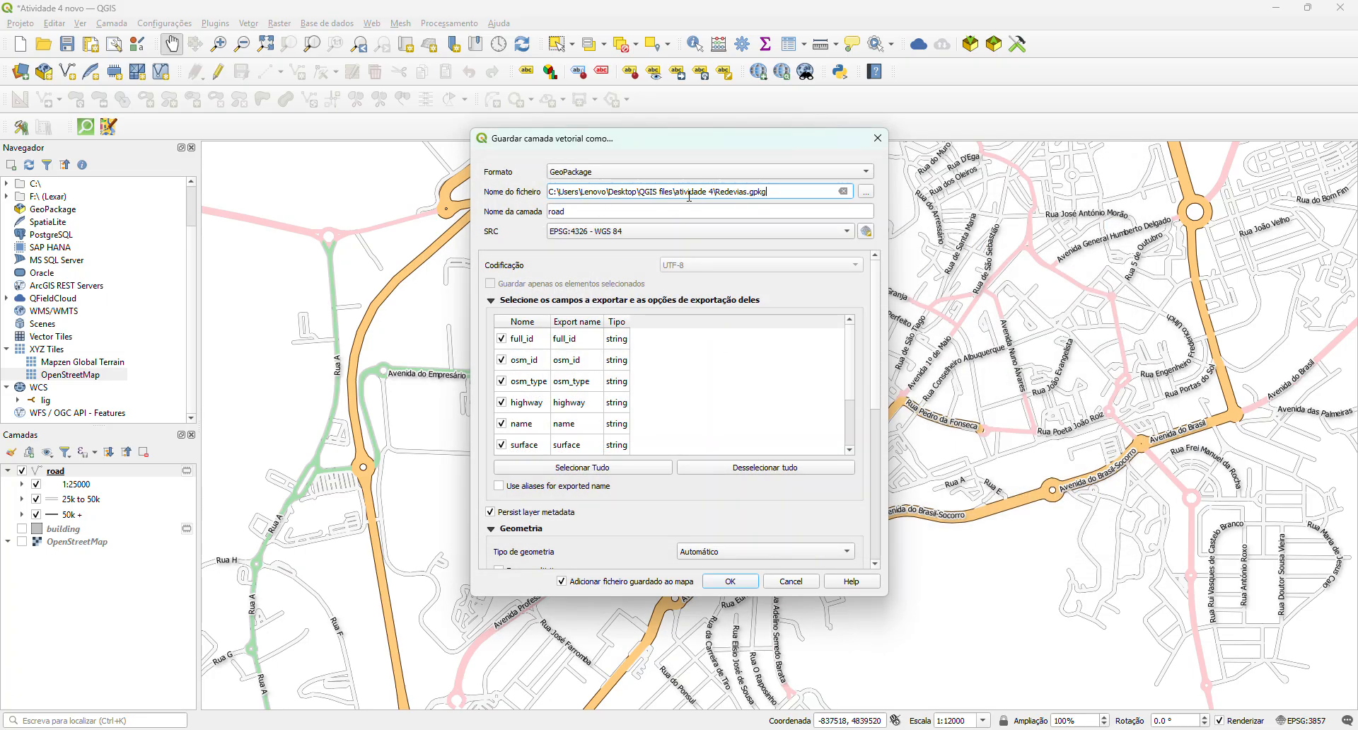
- Name the exported layer redevias
left_click(584, 214)
key("BackSpace")
key("BackSpace")
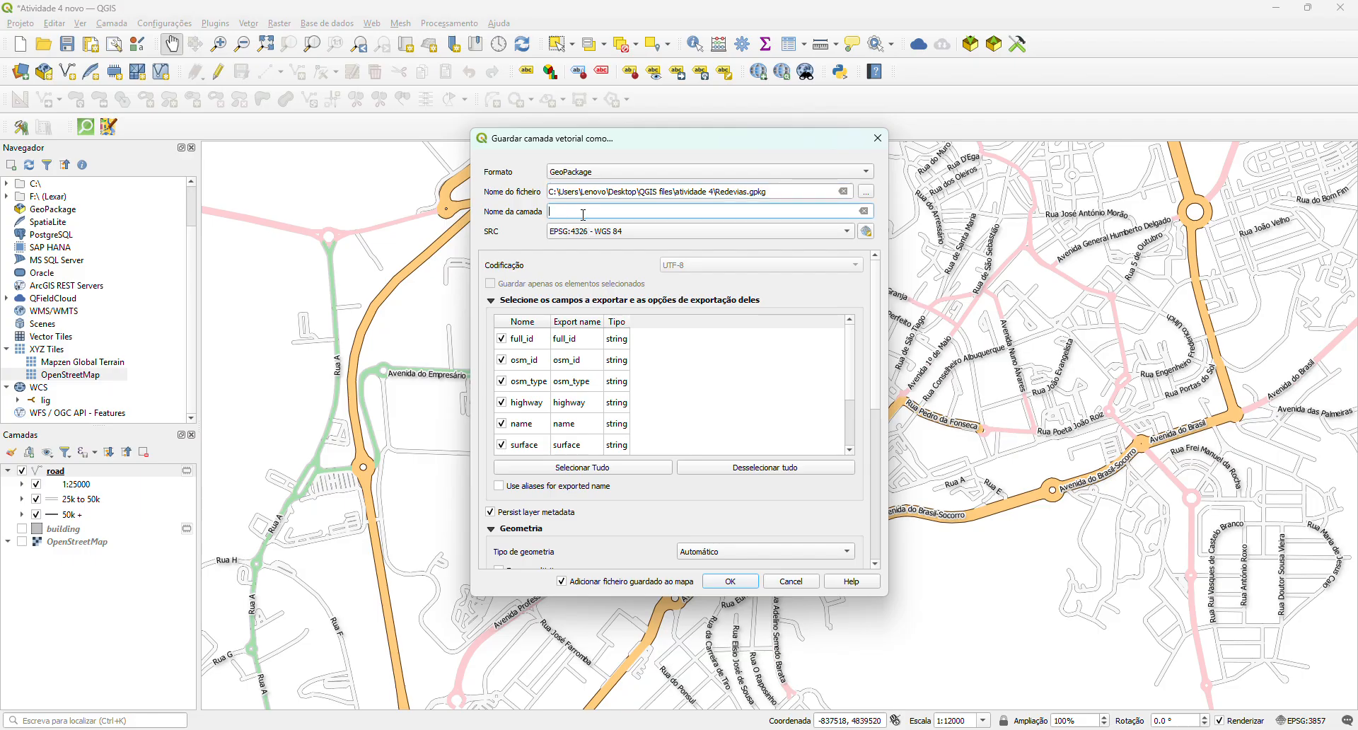
type("ade")
key("BackSpace")
key("BackSpace")
key("BackSpace")
type("edevias")
- Set the export's coordinate system to EPSG:3763 - ETRS89 / Portugal TM06 and export the layer
left_click(622, 238)
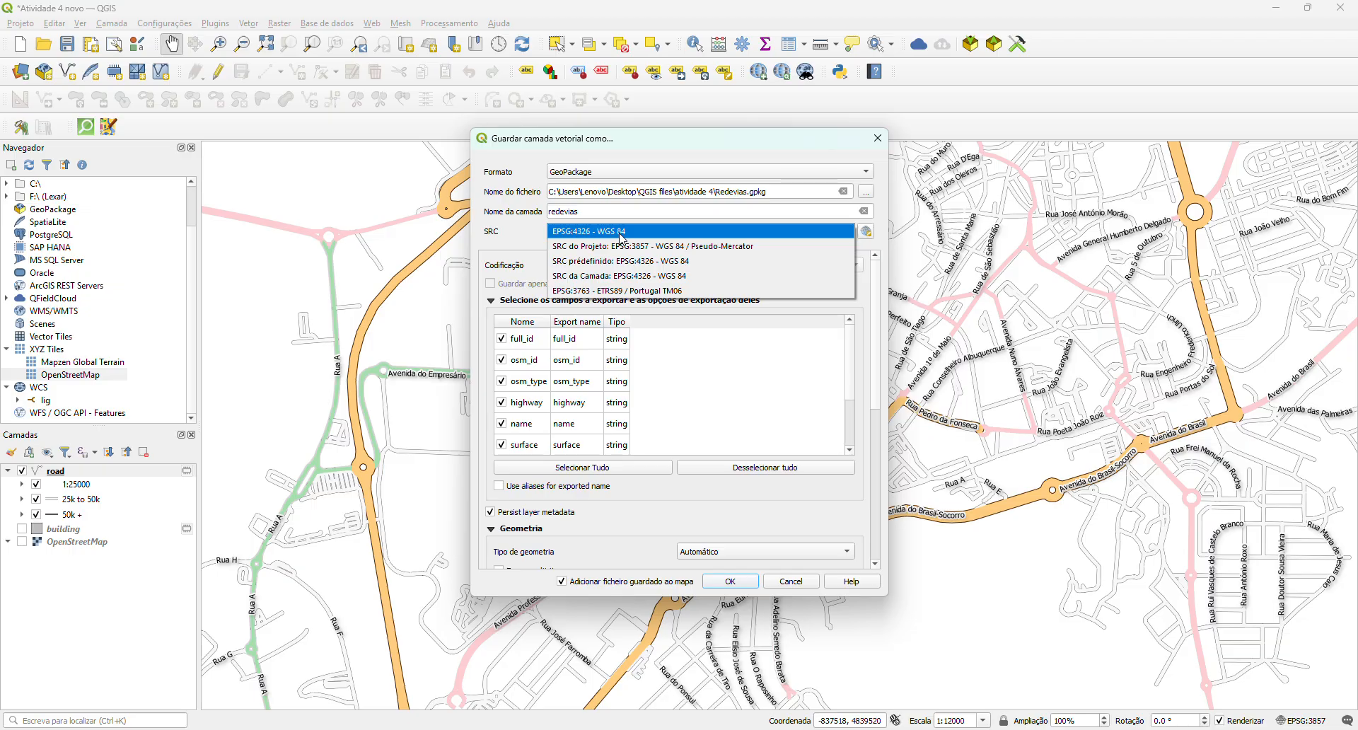
left_click(615, 290)
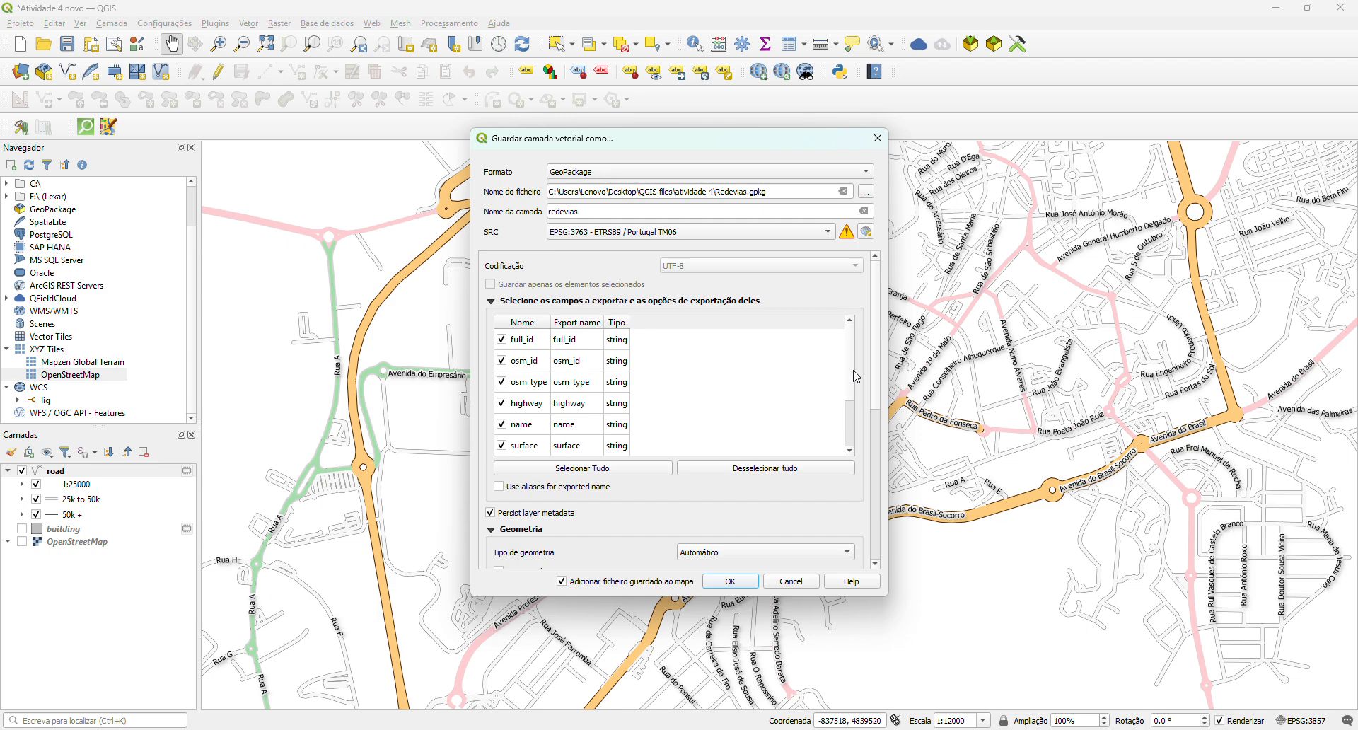
scroll(853, 379, "down", 1)
scroll(851, 394, "up", 1)
left_click(730, 581)
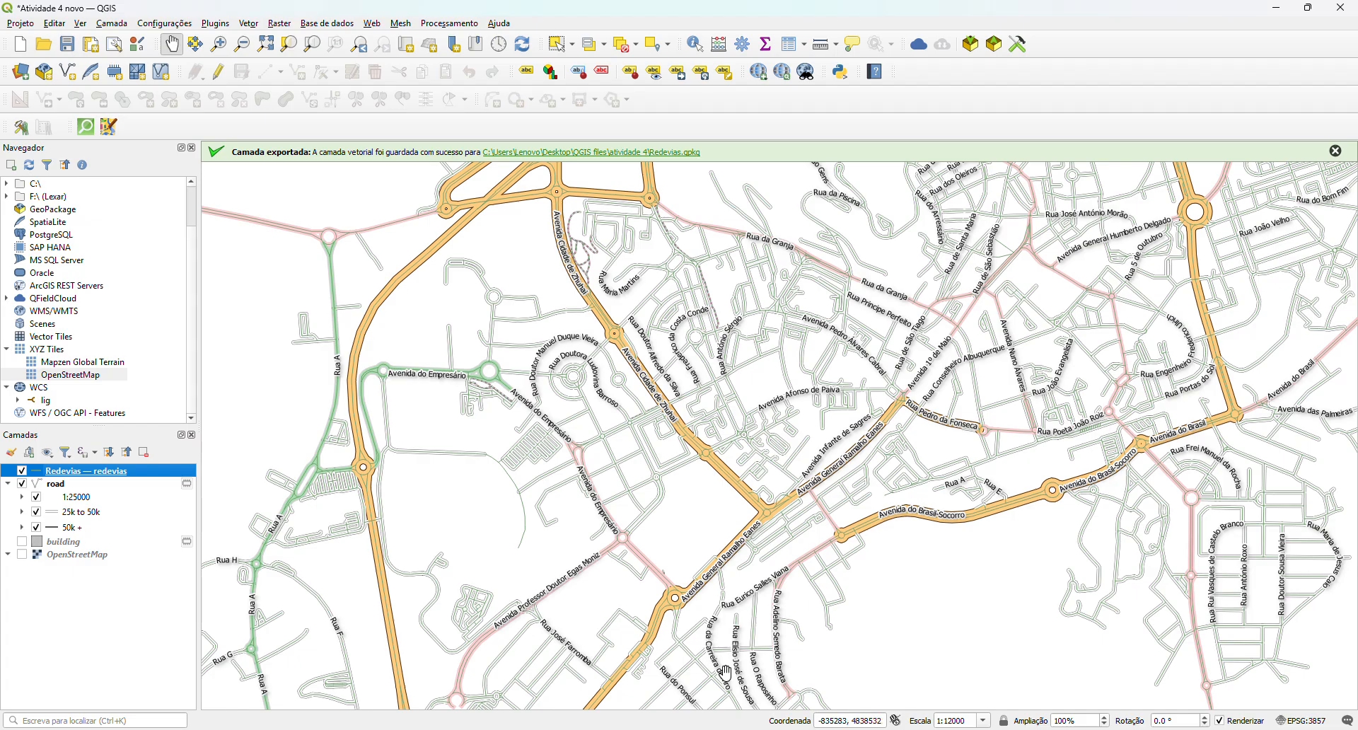
- Switch to File Explorer and check for Redevias.gpkg in the desktop folder QGIS files\atividade 4
mouse_move(697, 729)
left_click(697, 679)
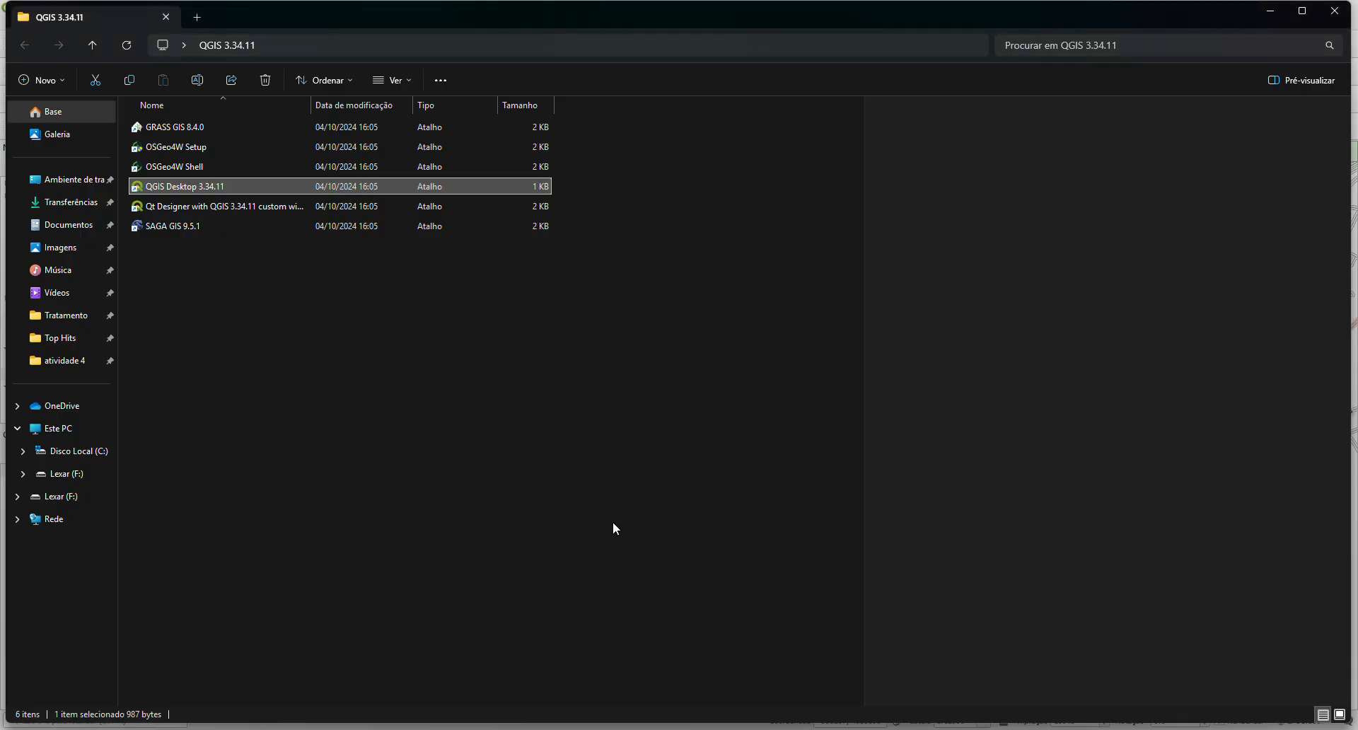
left_click(68, 179)
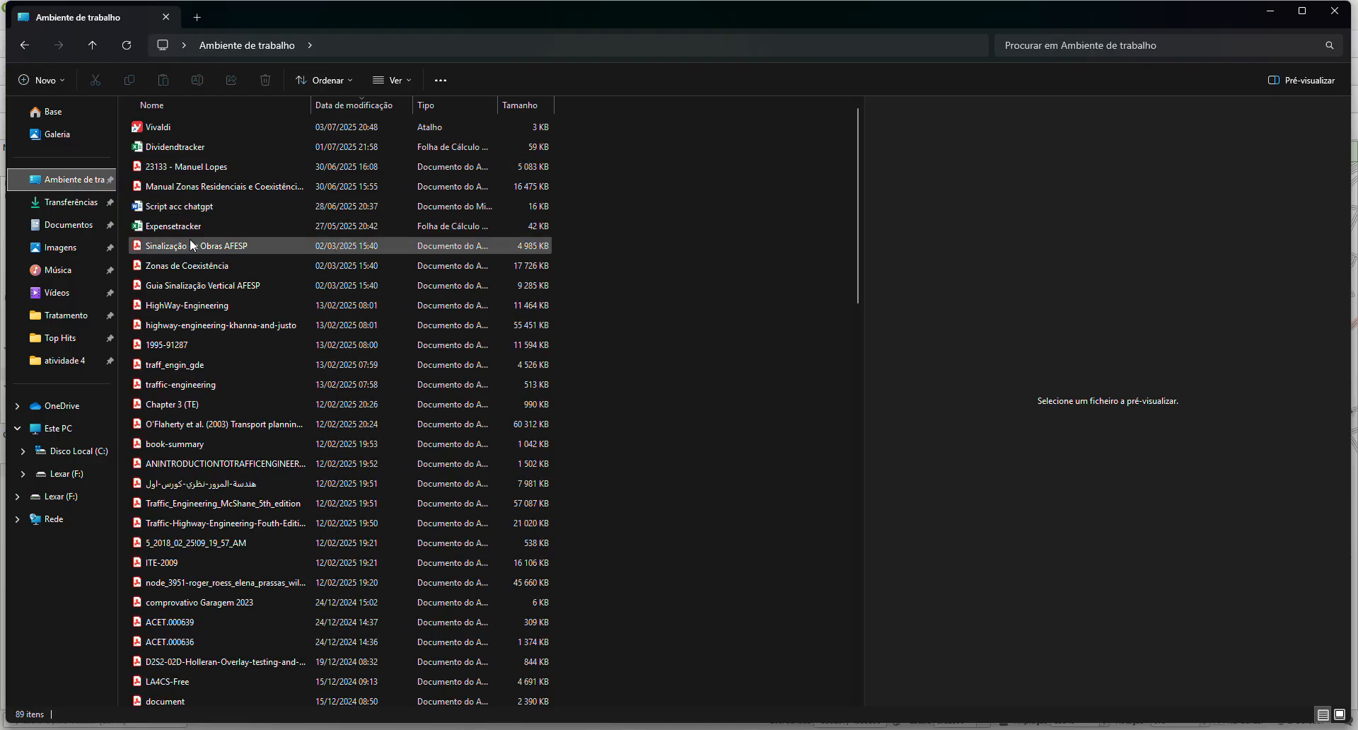
scroll(193, 351, "down", 15)
scroll(192, 357, "down", 2)
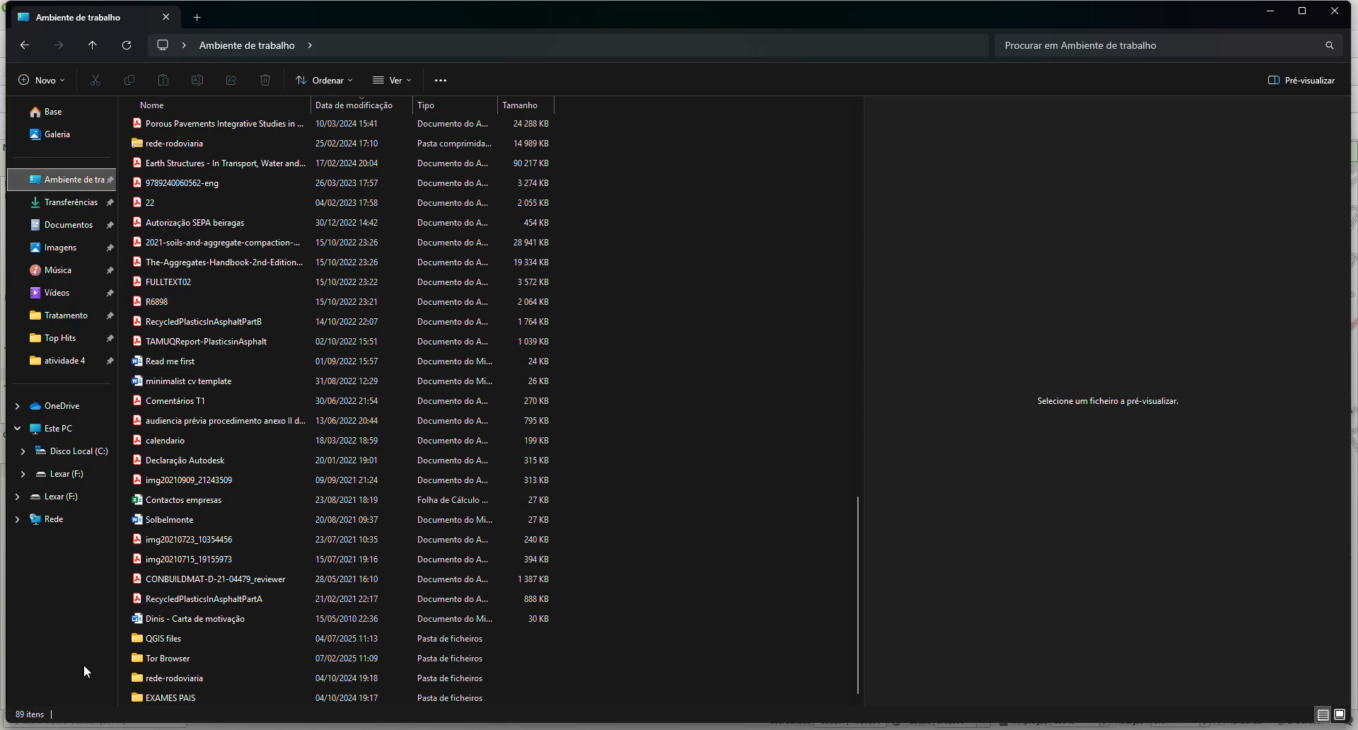
left_click(143, 640)
double_click(143, 641)
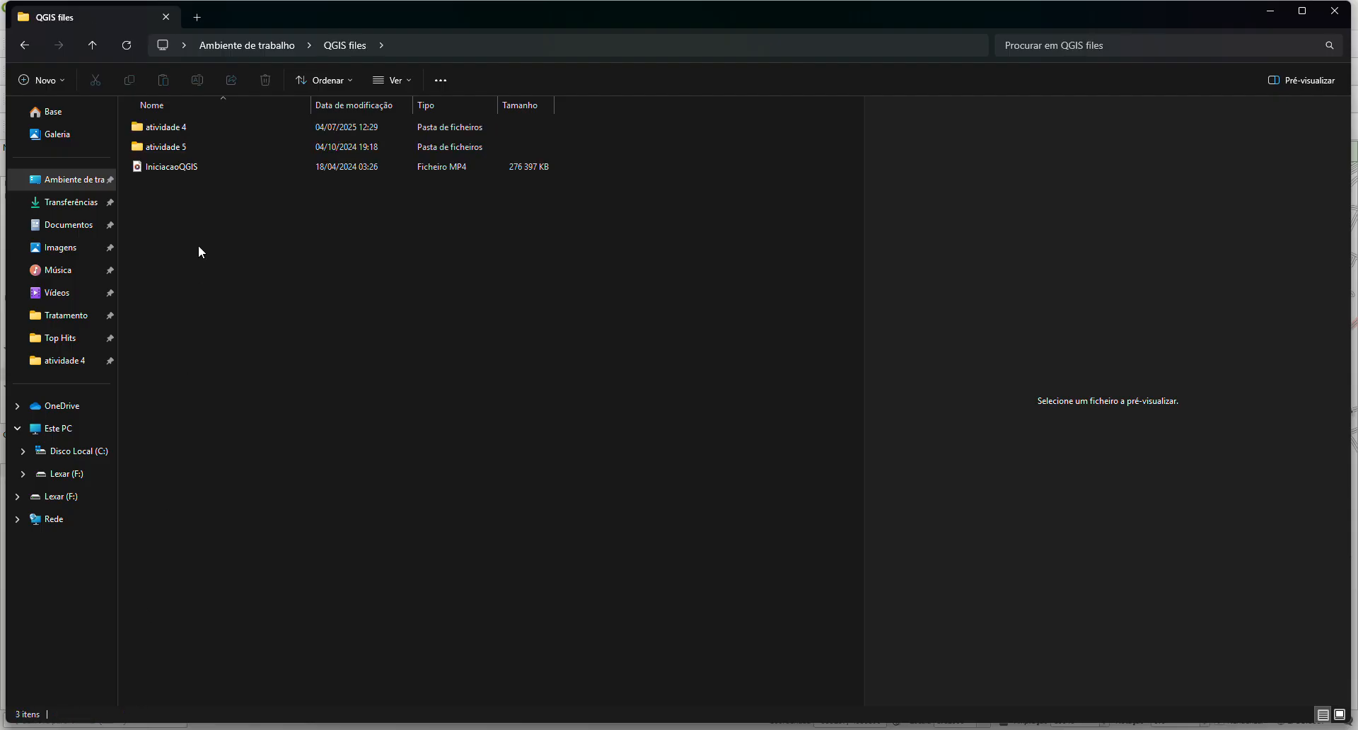
double_click(141, 123)
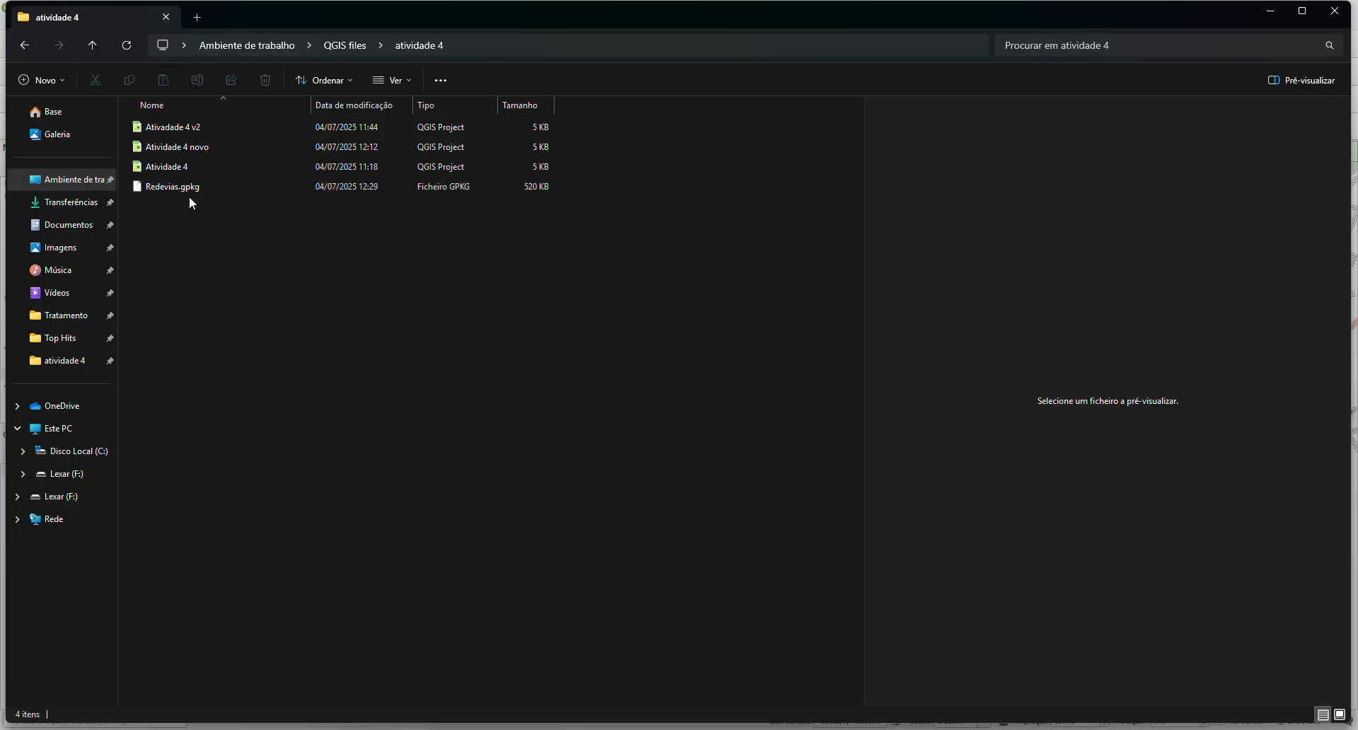
left_click(171, 186)
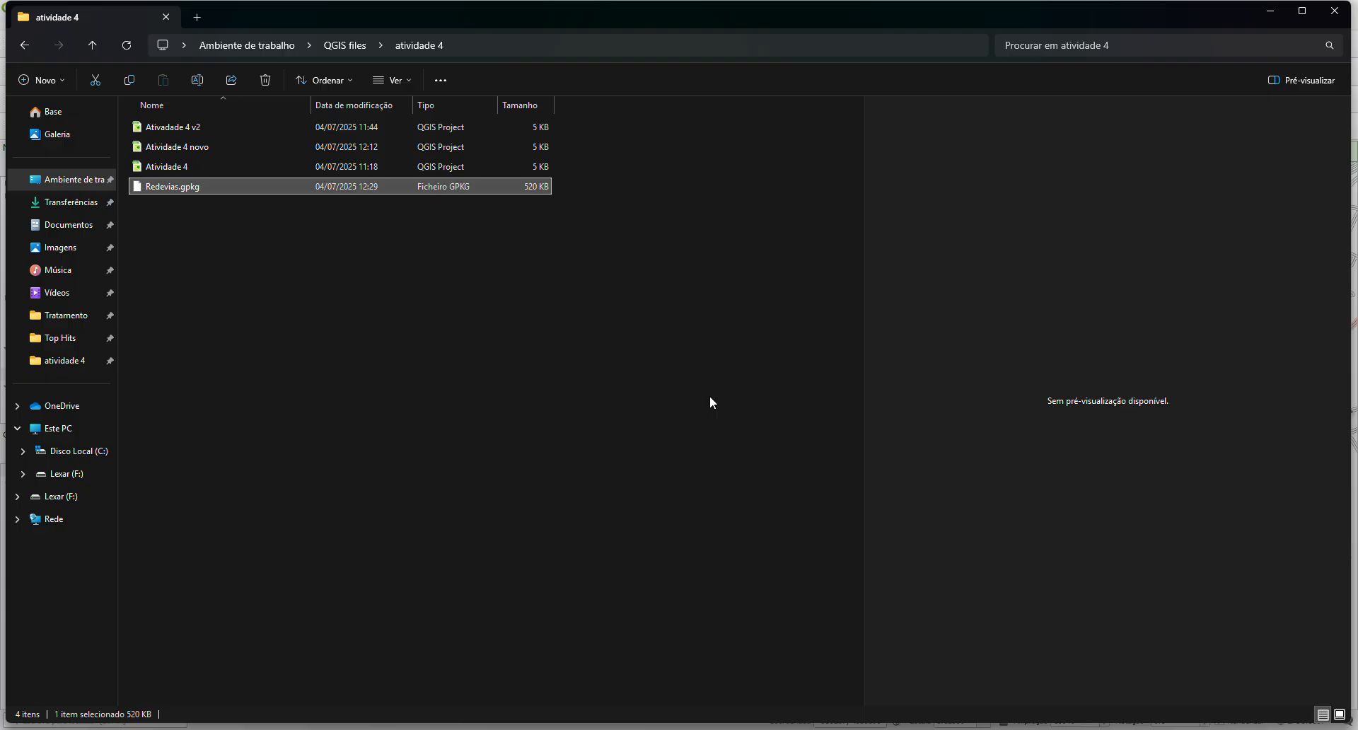
- Switch back to the QGIS project Atividade 4 novo and save it
mouse_move(920, 723)
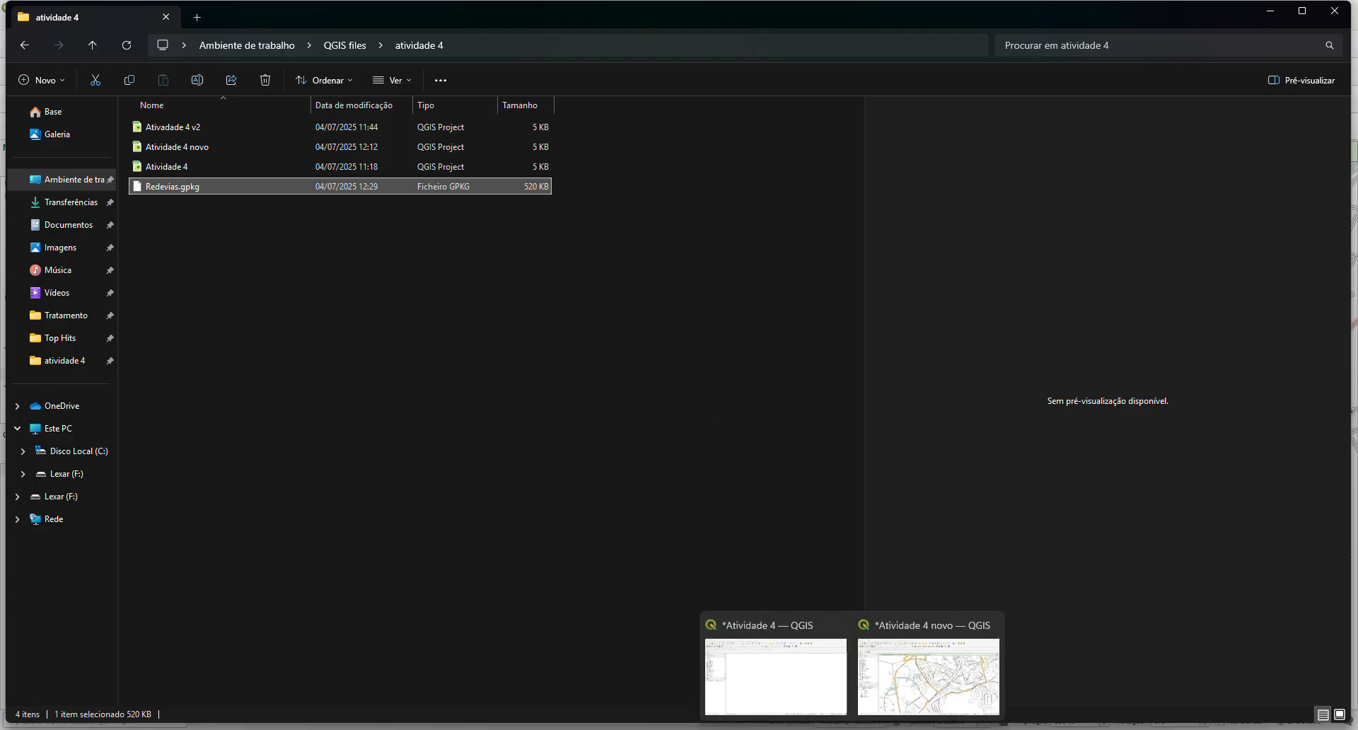
left_click(914, 672)
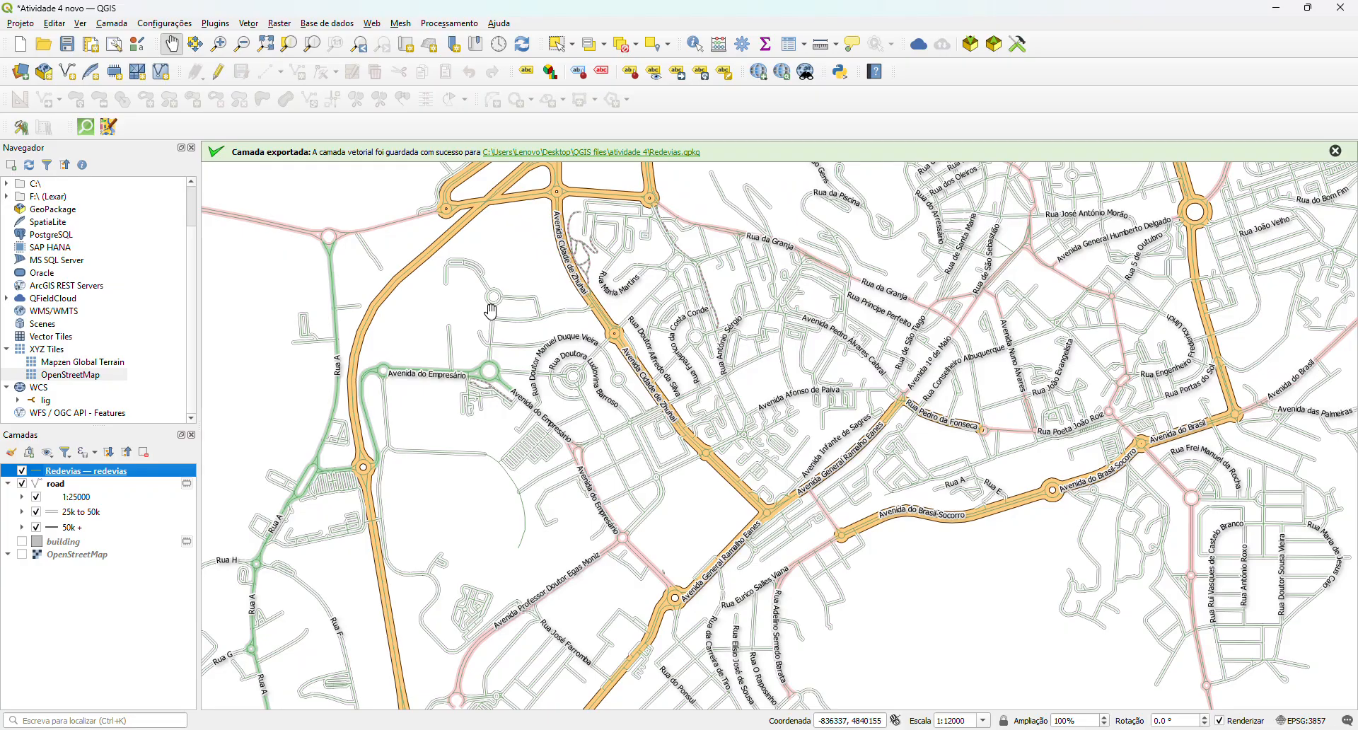
left_click(67, 44)
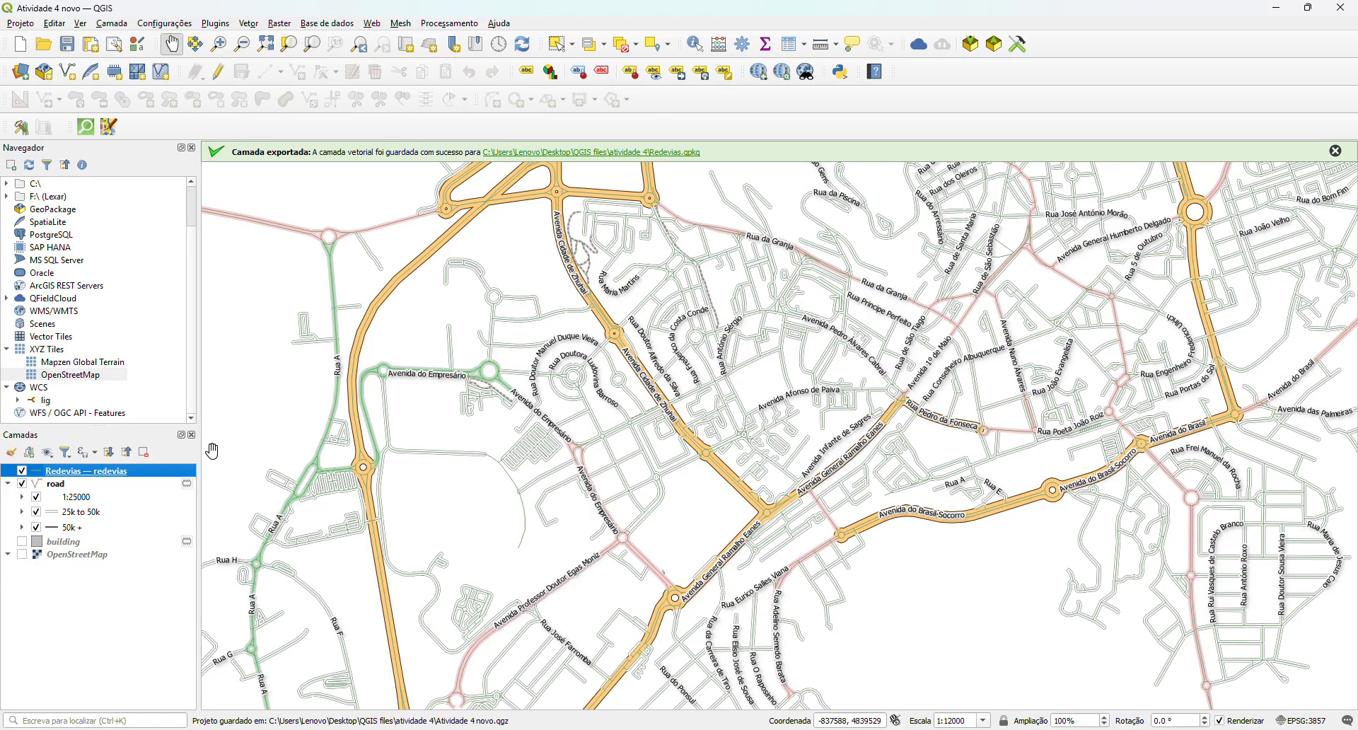
- Hide the temporary road layer, leaving only the exported Redevias layer shown, and dismiss the export message
left_click(59, 484)
right_click(62, 484)
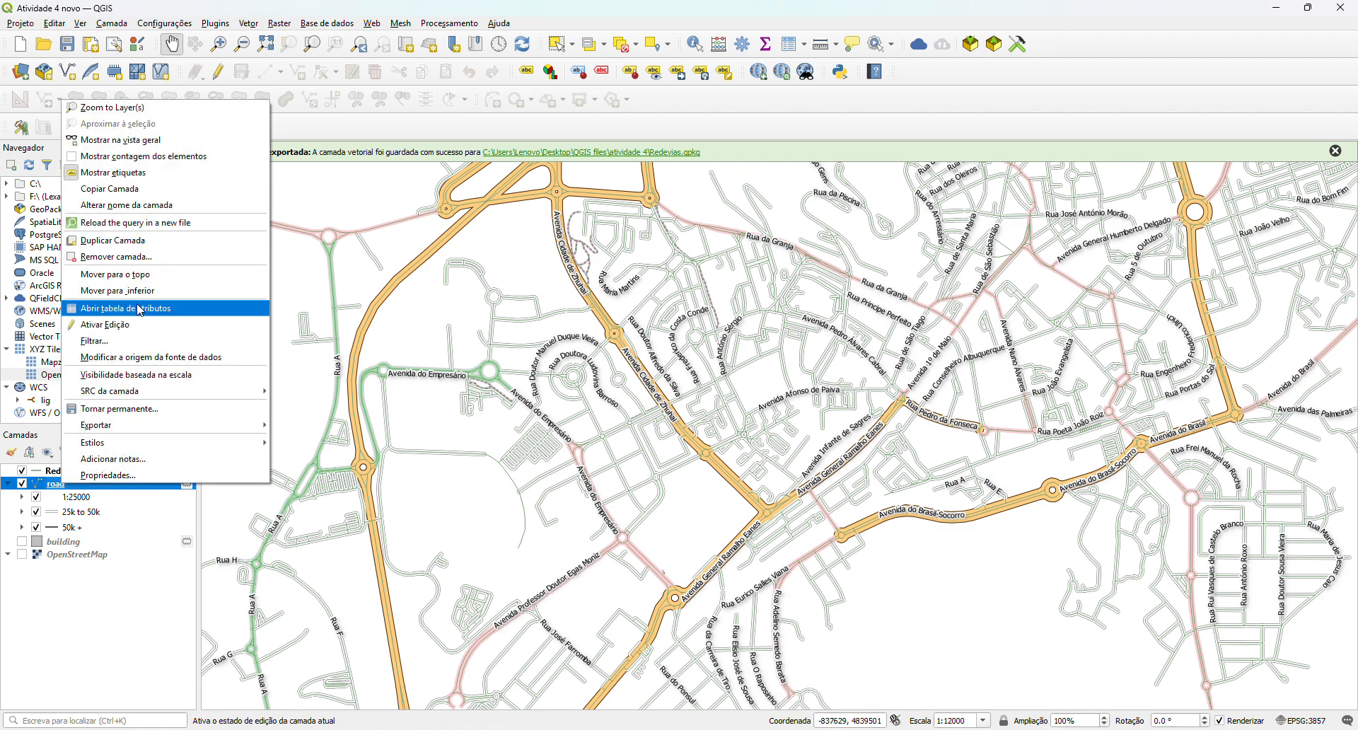
left_click(76, 541)
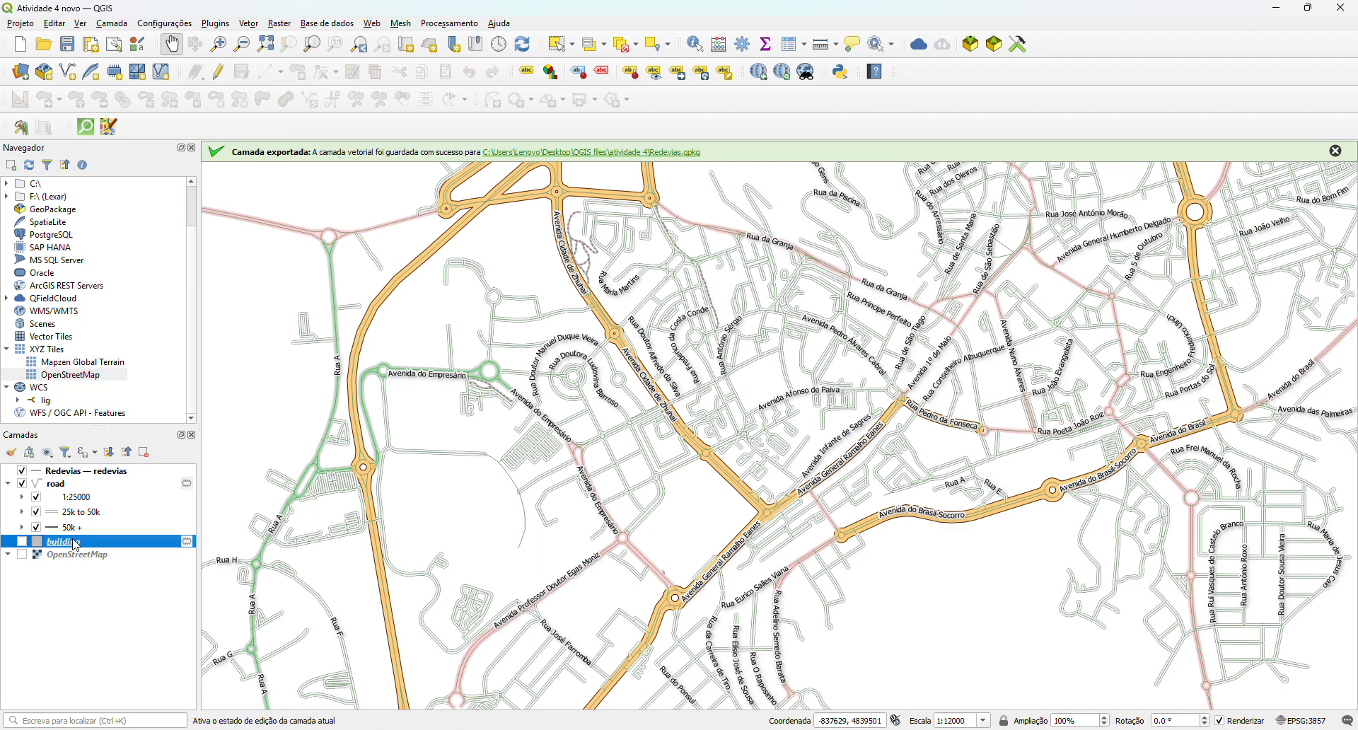
left_click(21, 484)
scroll(642, 520, "down", 1)
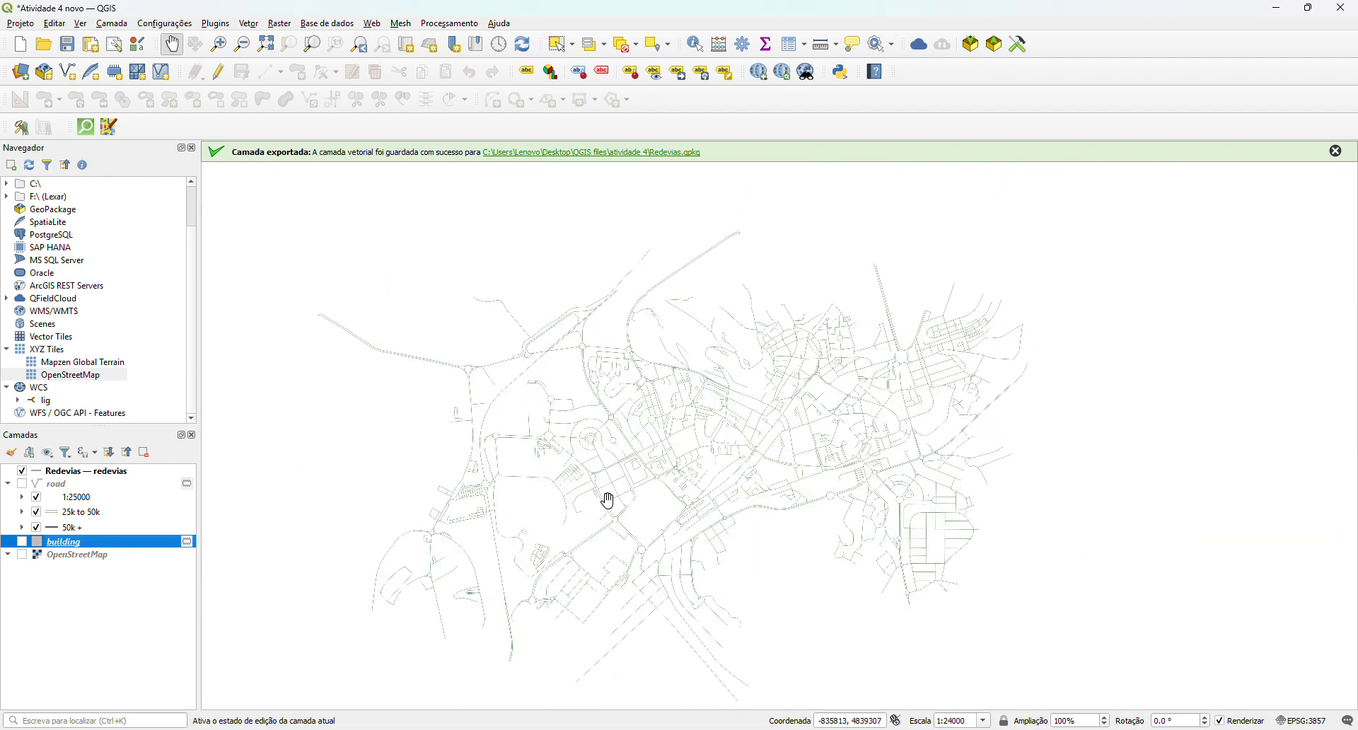
left_click_drag(630, 481, 659, 442)
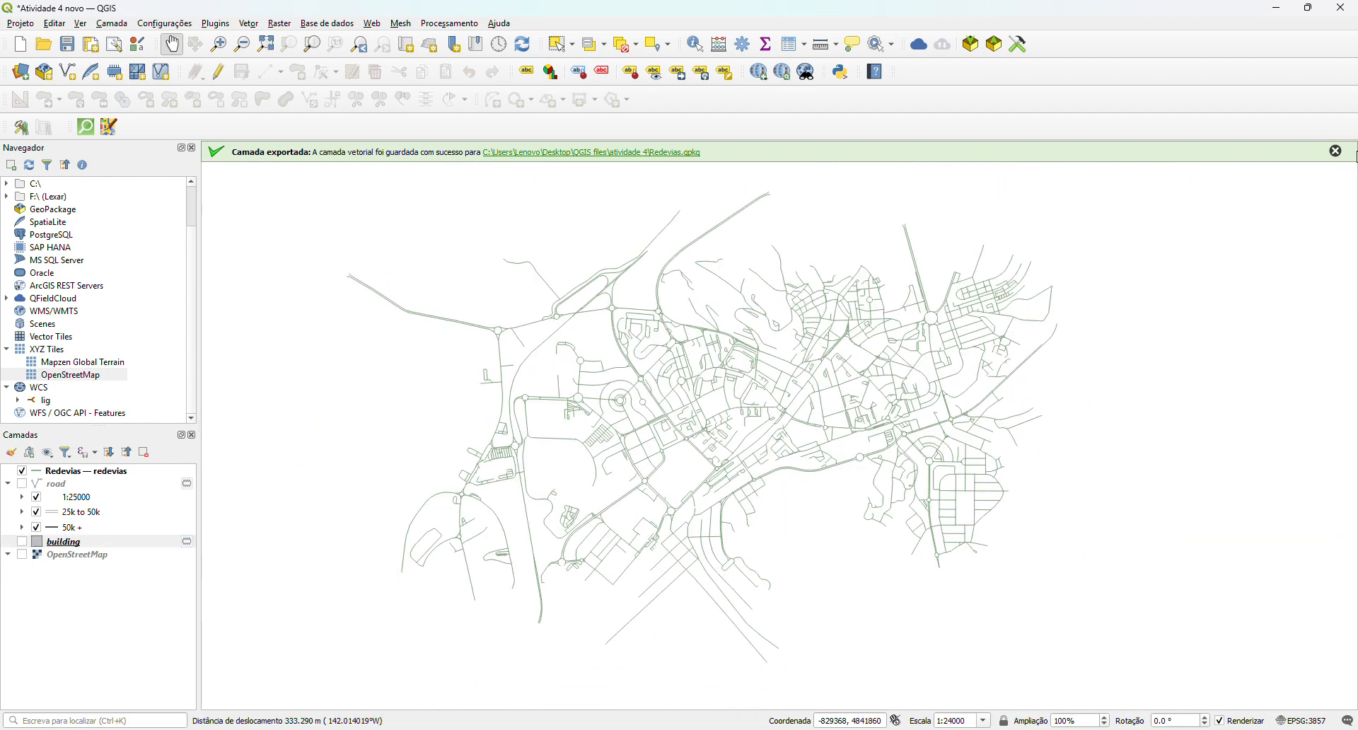
left_click(1336, 151)
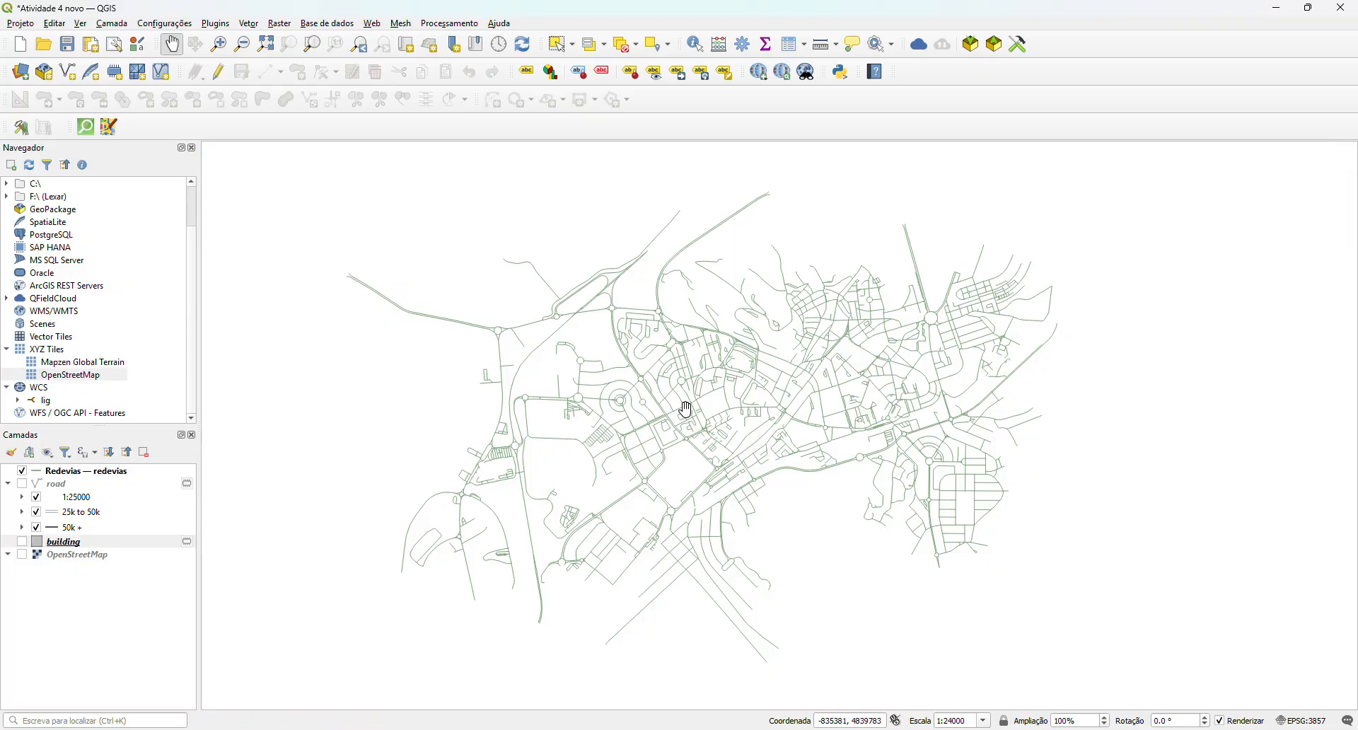
- Examine the exported Redevias road network across the city at 1:12000
scroll(781, 427, "up", 1)
left_click_drag(598, 382, 676, 353)
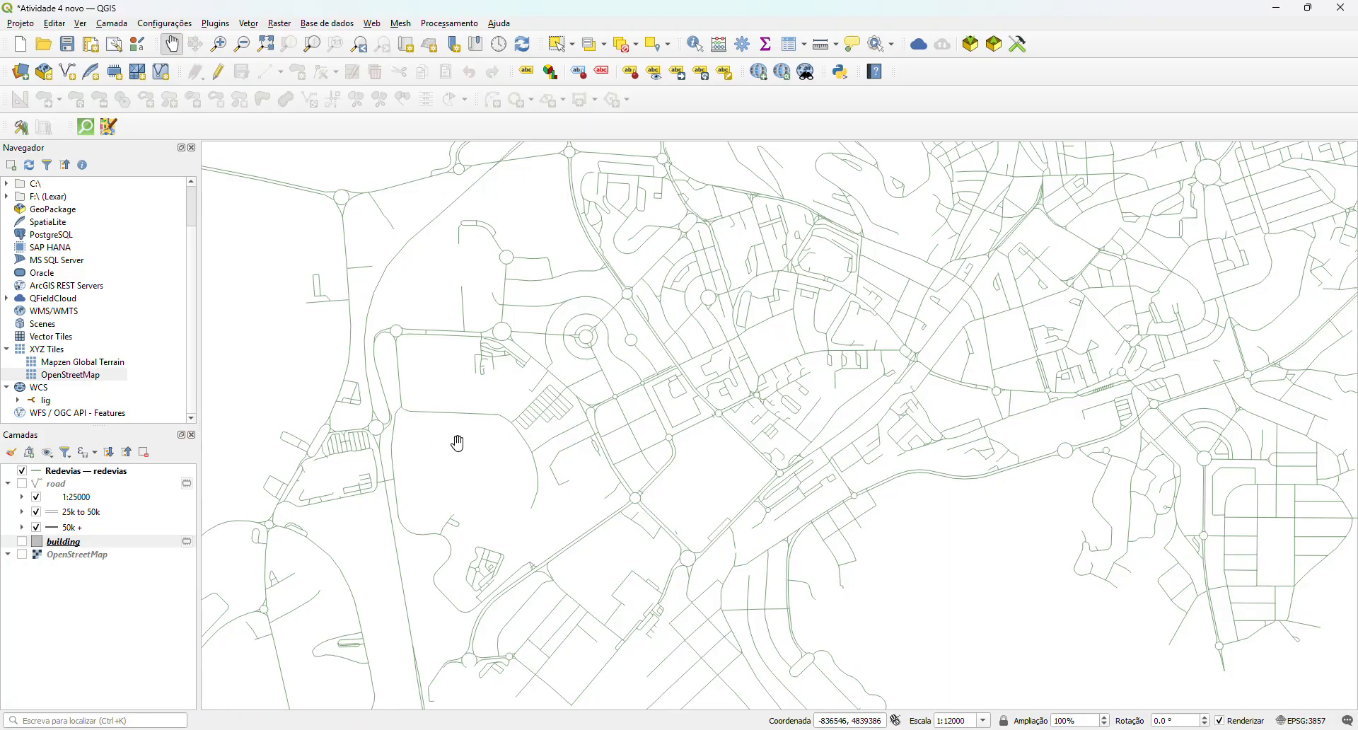
left_click_drag(590, 378, 601, 460)
left_click_drag(634, 305, 630, 386)
left_click_drag(675, 489, 679, 339)
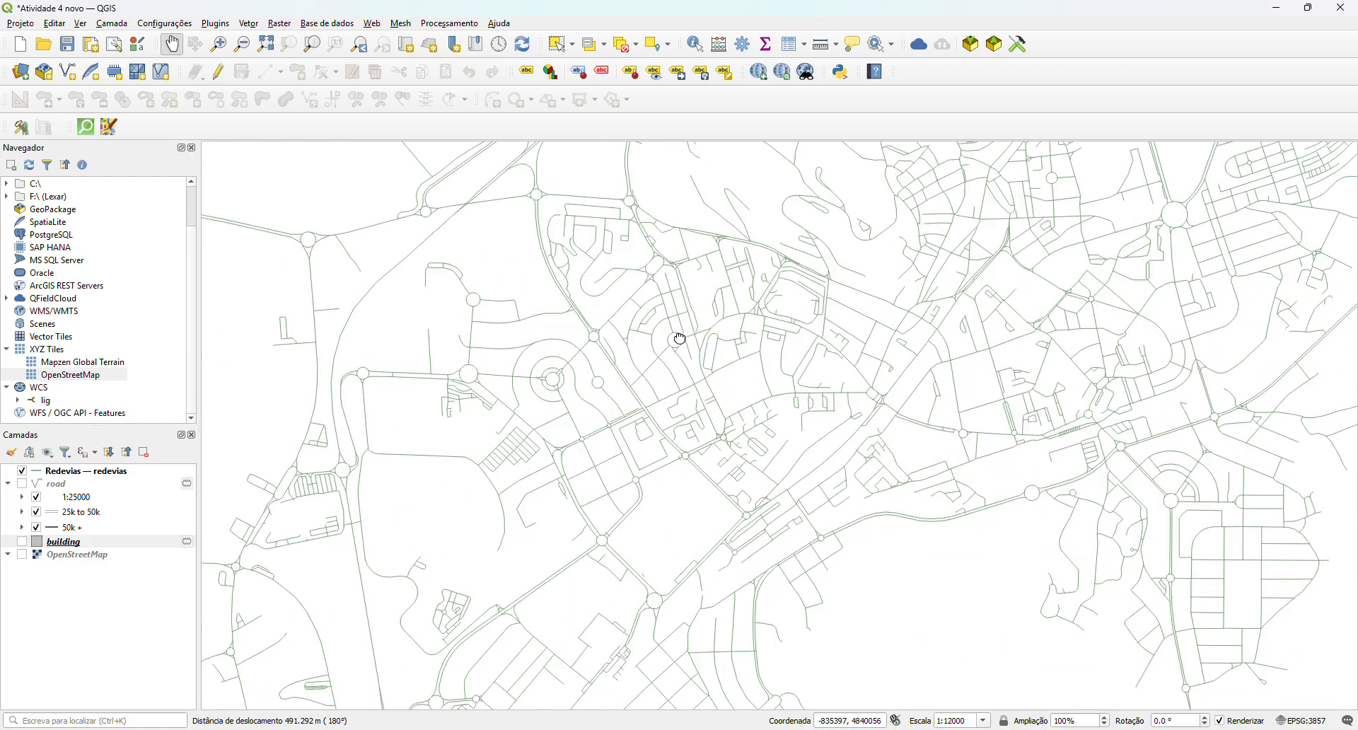
left_click_drag(580, 488, 609, 411)
left_click_drag(576, 362, 514, 508)
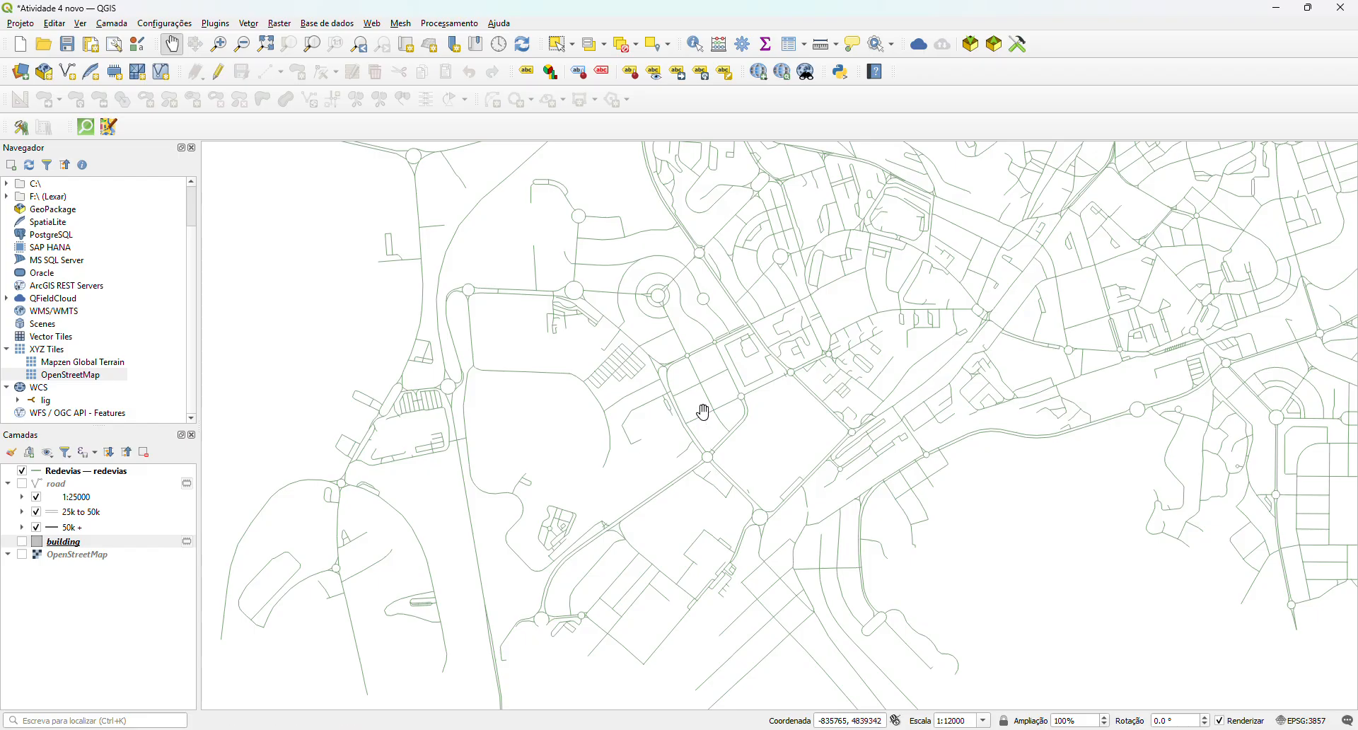
left_click_drag(883, 334, 878, 435)
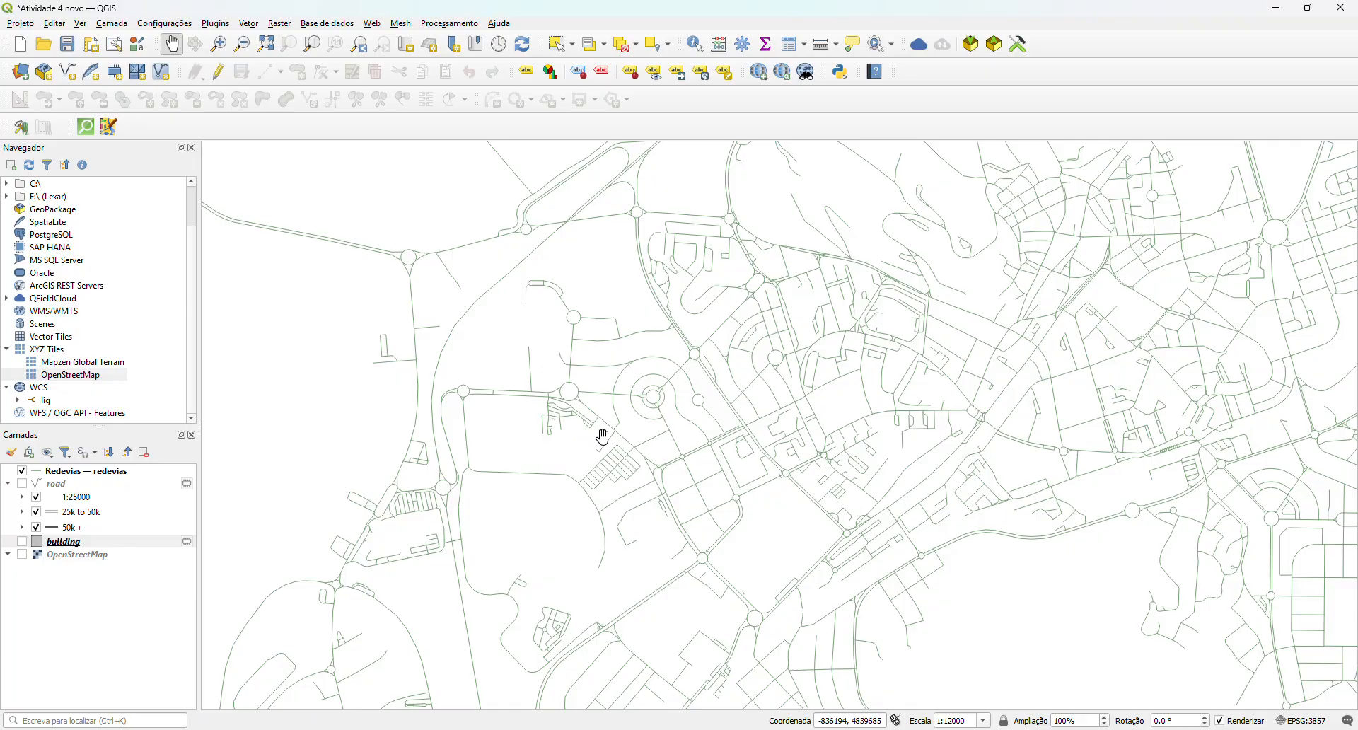
left_click_drag(887, 484, 991, 430)
left_click_drag(712, 536, 597, 590)
left_click_drag(884, 337, 758, 366)
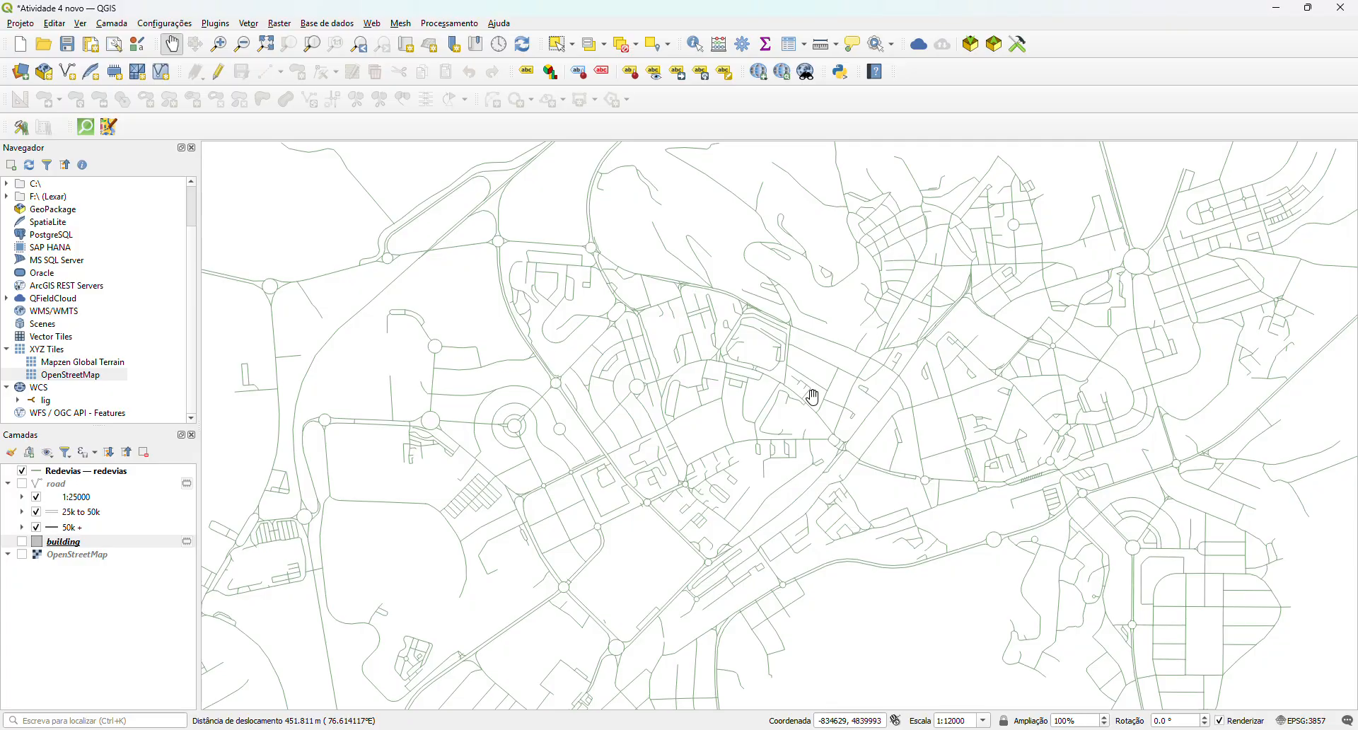
- Show the OpenStreetMap basemap beneath the Redevias layer
left_click(23, 556)
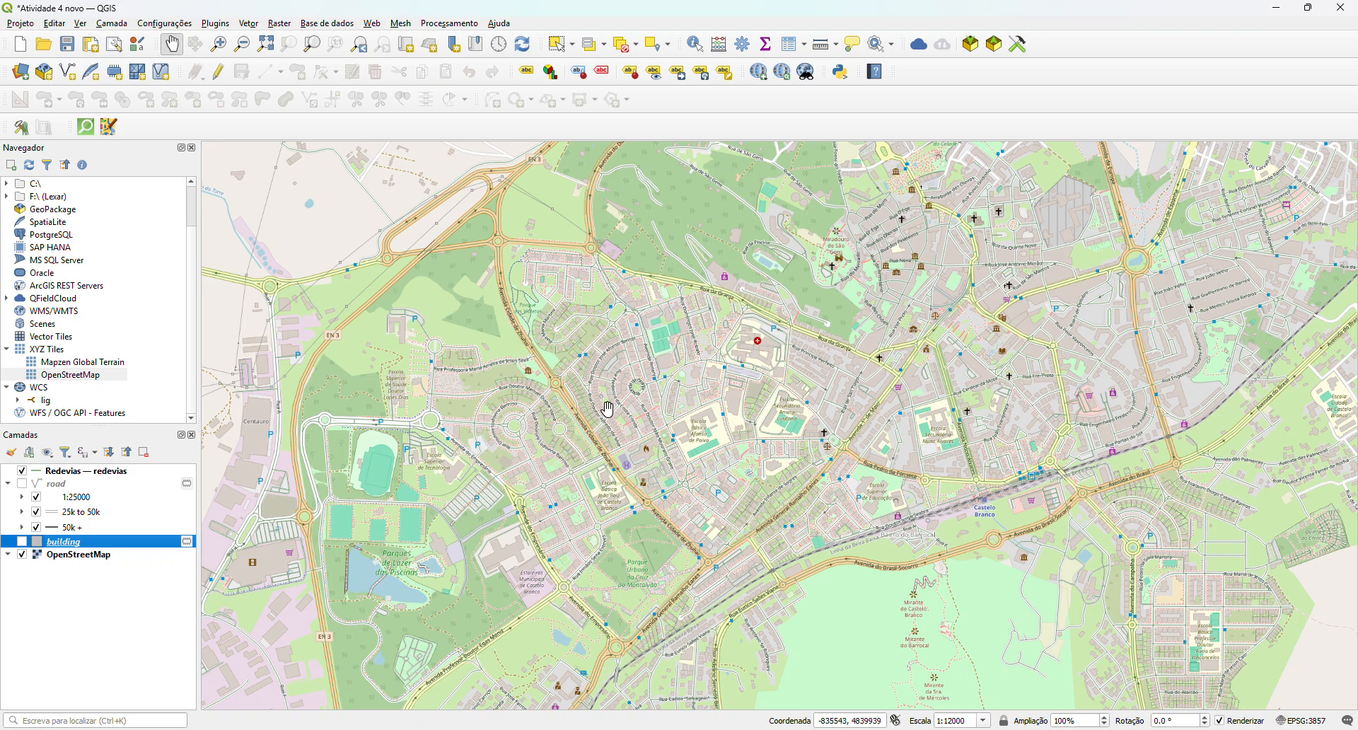
- Examine the basemap streets between the Bombeiros Voluntários fire station and the Amato Lusitano hospital at 1:6000 and 1:3000
scroll(533, 423, "up", 1)
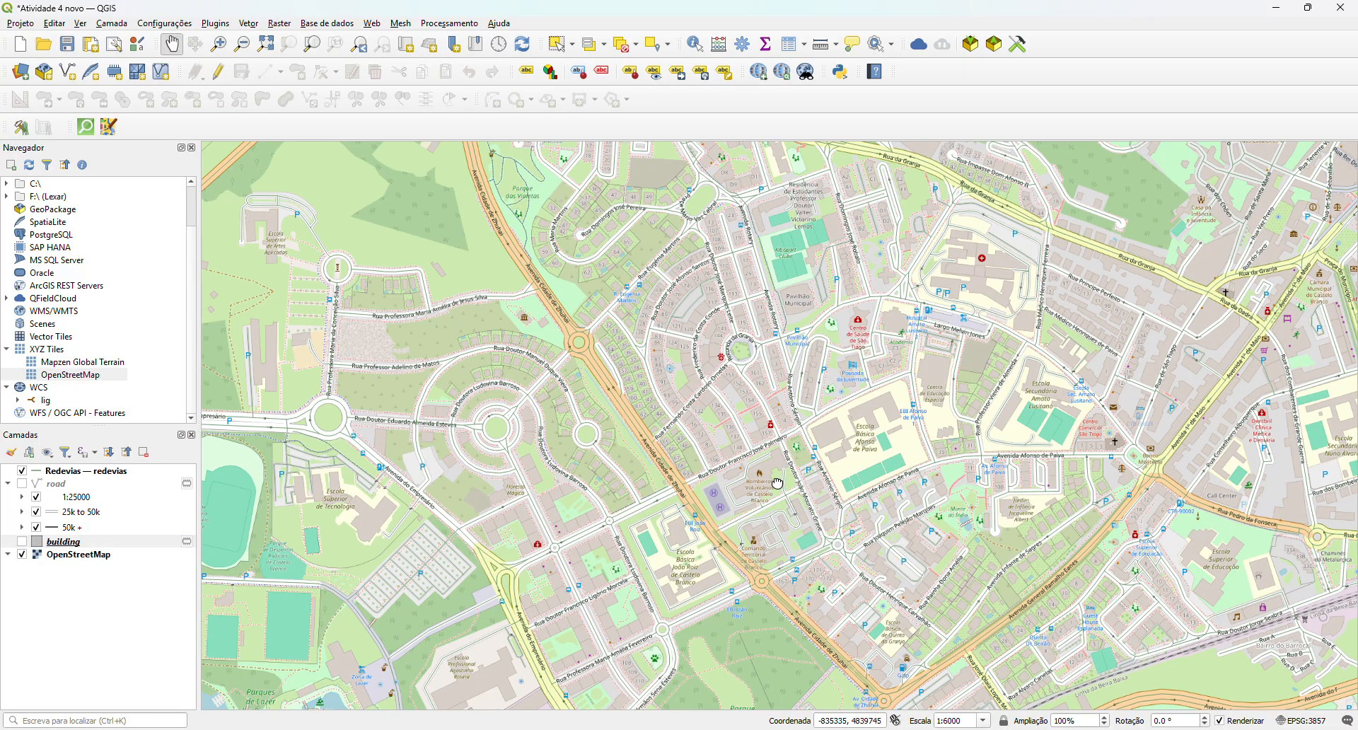
left_click_drag(778, 481, 694, 488)
left_click_drag(771, 421, 722, 433)
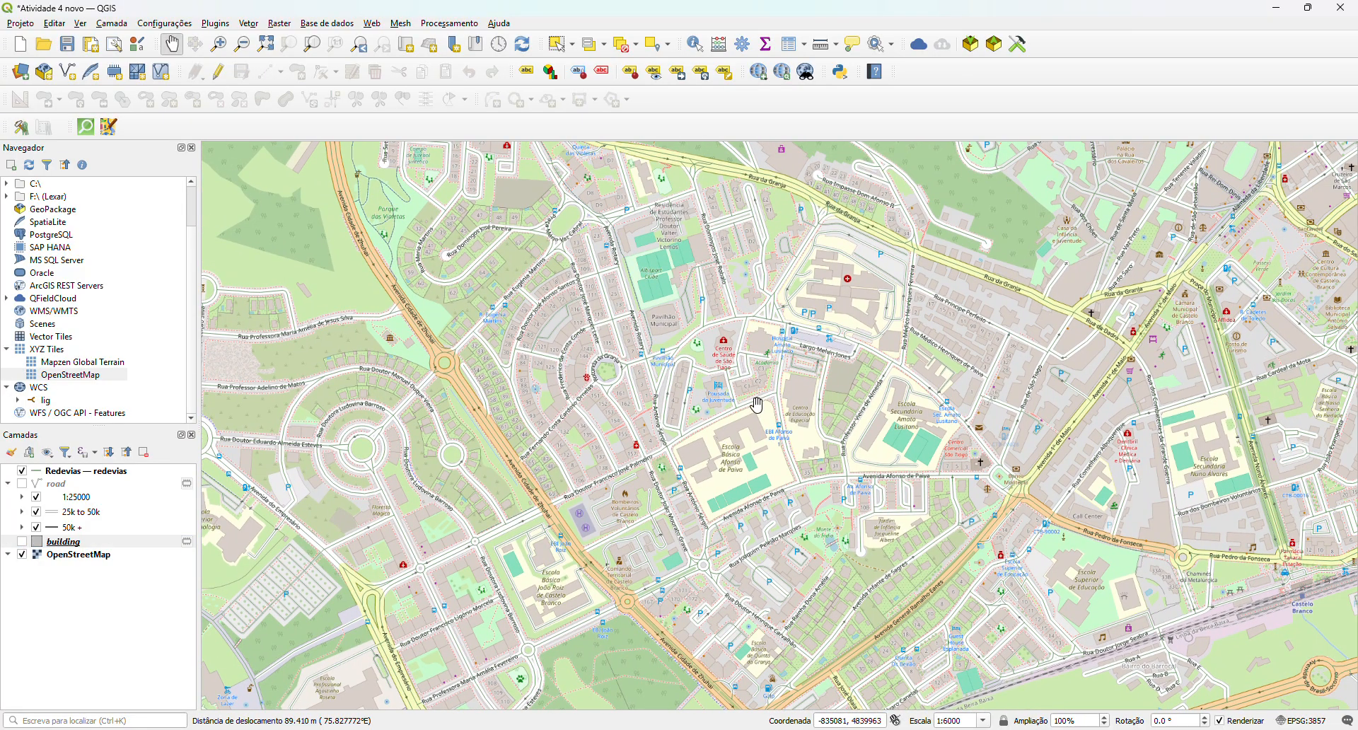
scroll(608, 499, "up", 1)
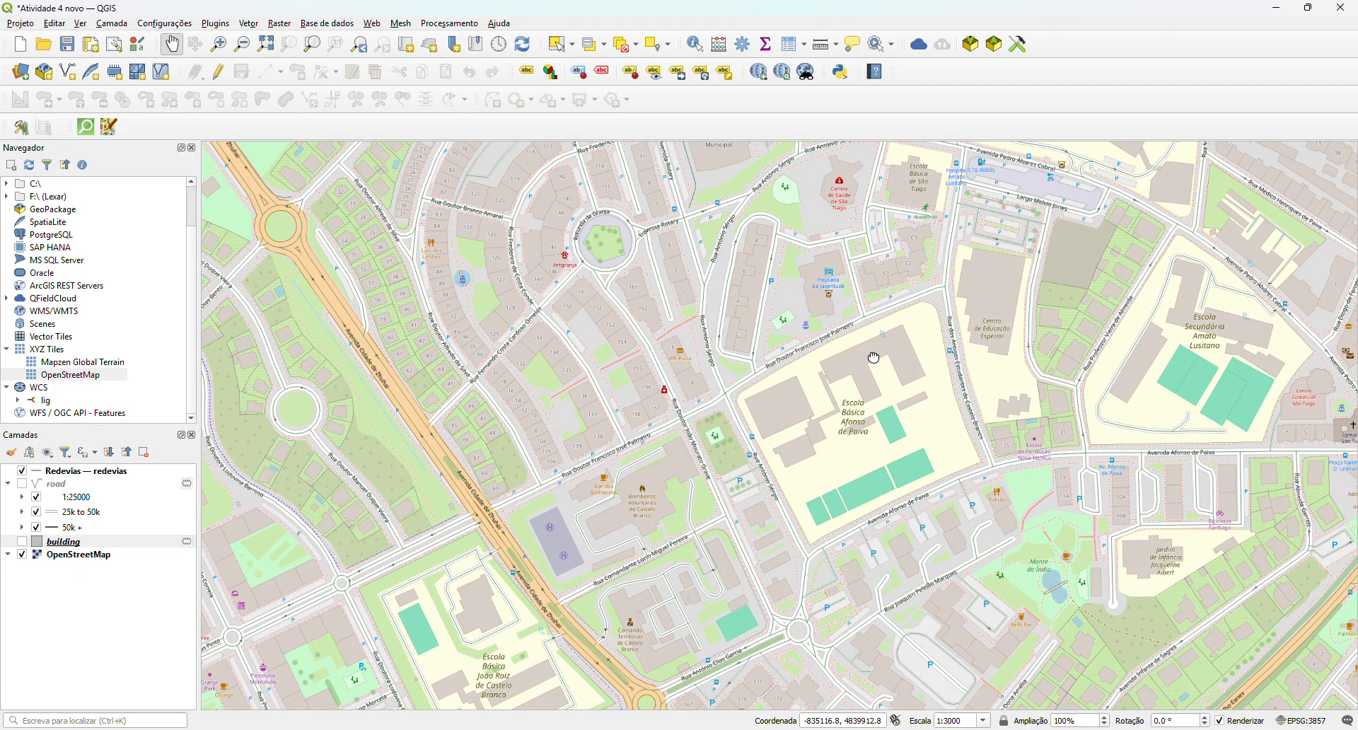
left_click_drag(874, 358, 867, 469)
left_click_drag(1086, 236, 1033, 299)
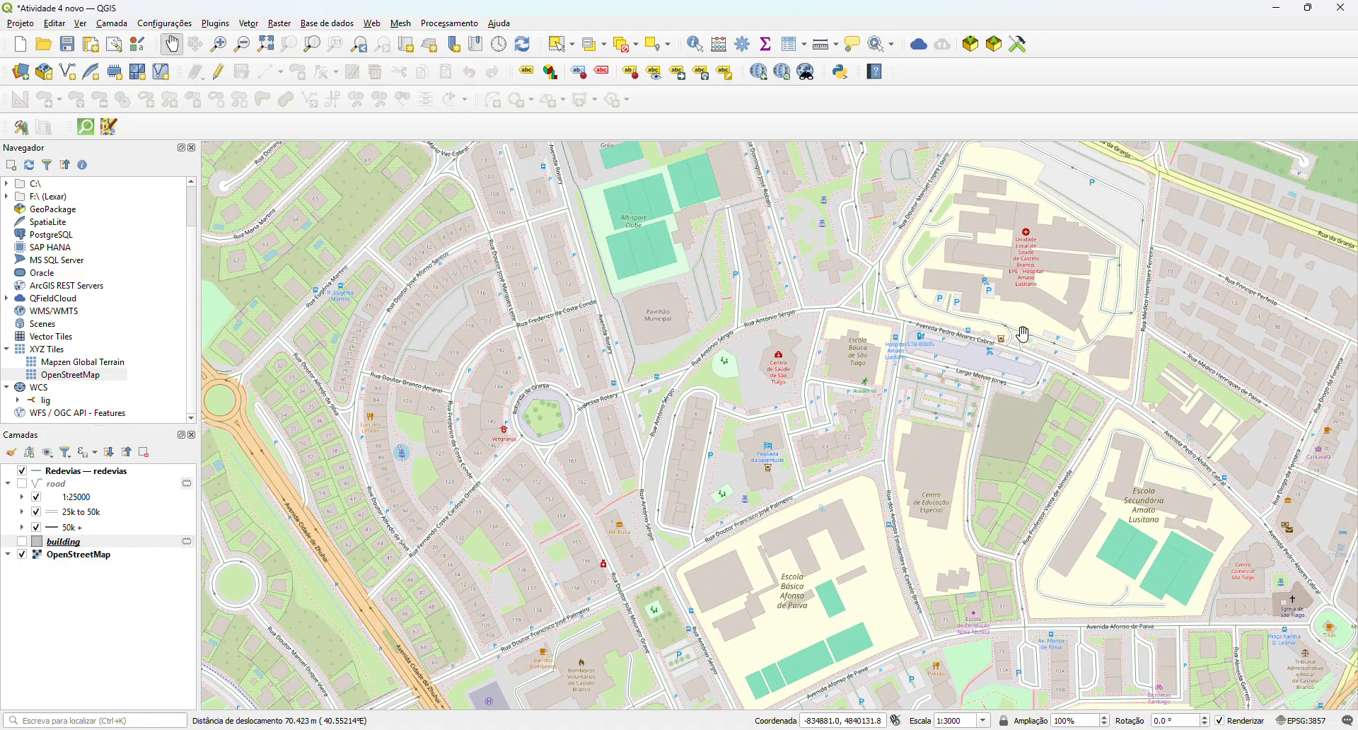
left_click_drag(737, 458, 742, 425)
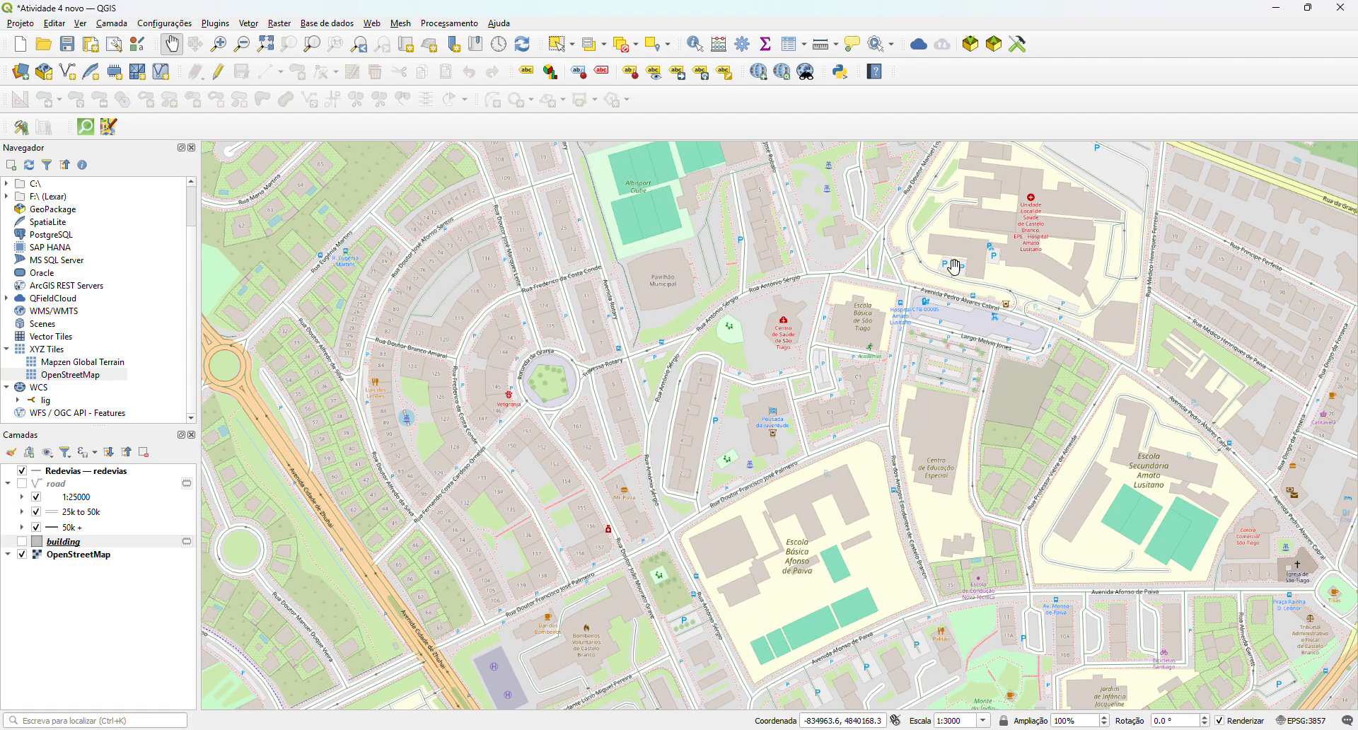
left_click_drag(664, 646, 693, 568)
left_click_drag(665, 414, 684, 471)
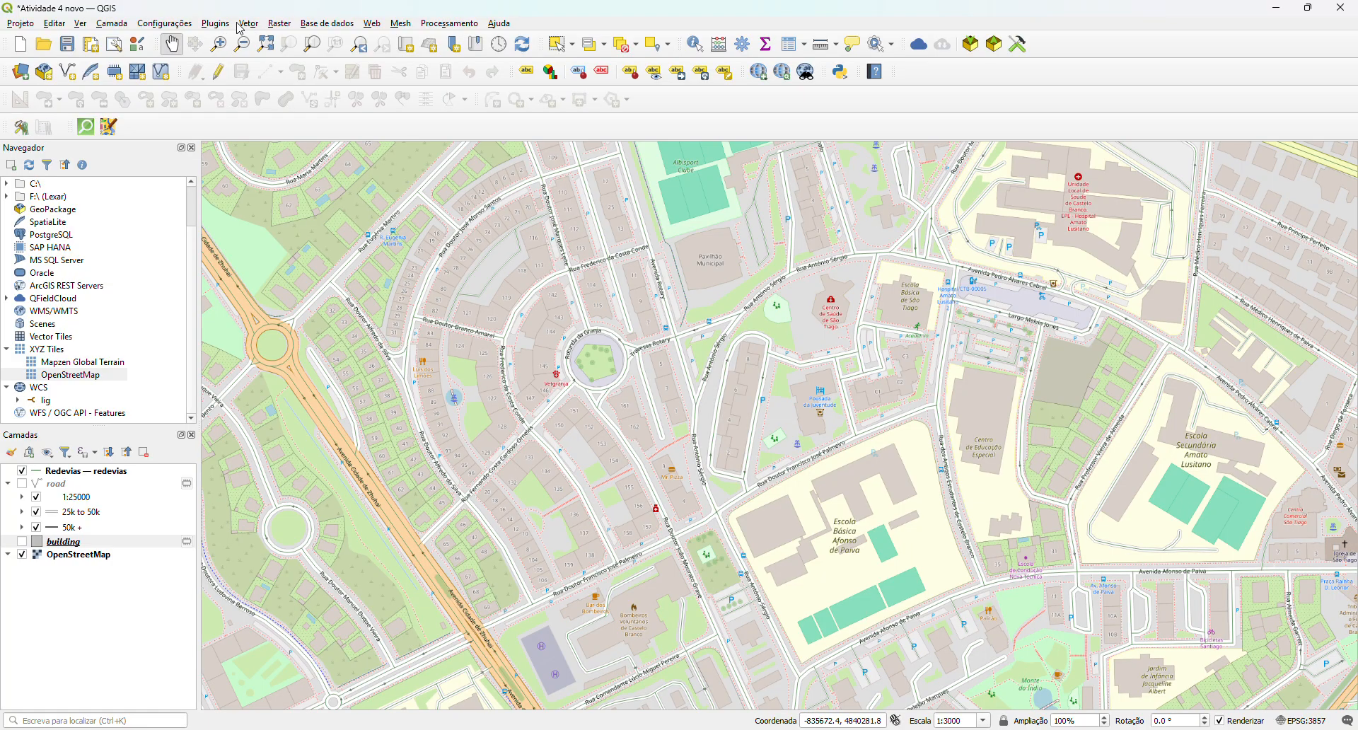
- Open the network analysis algorithm Caminho mais curto (ponto para ponto) and resize and reposition its dialog over the map
left_click(464, 24)
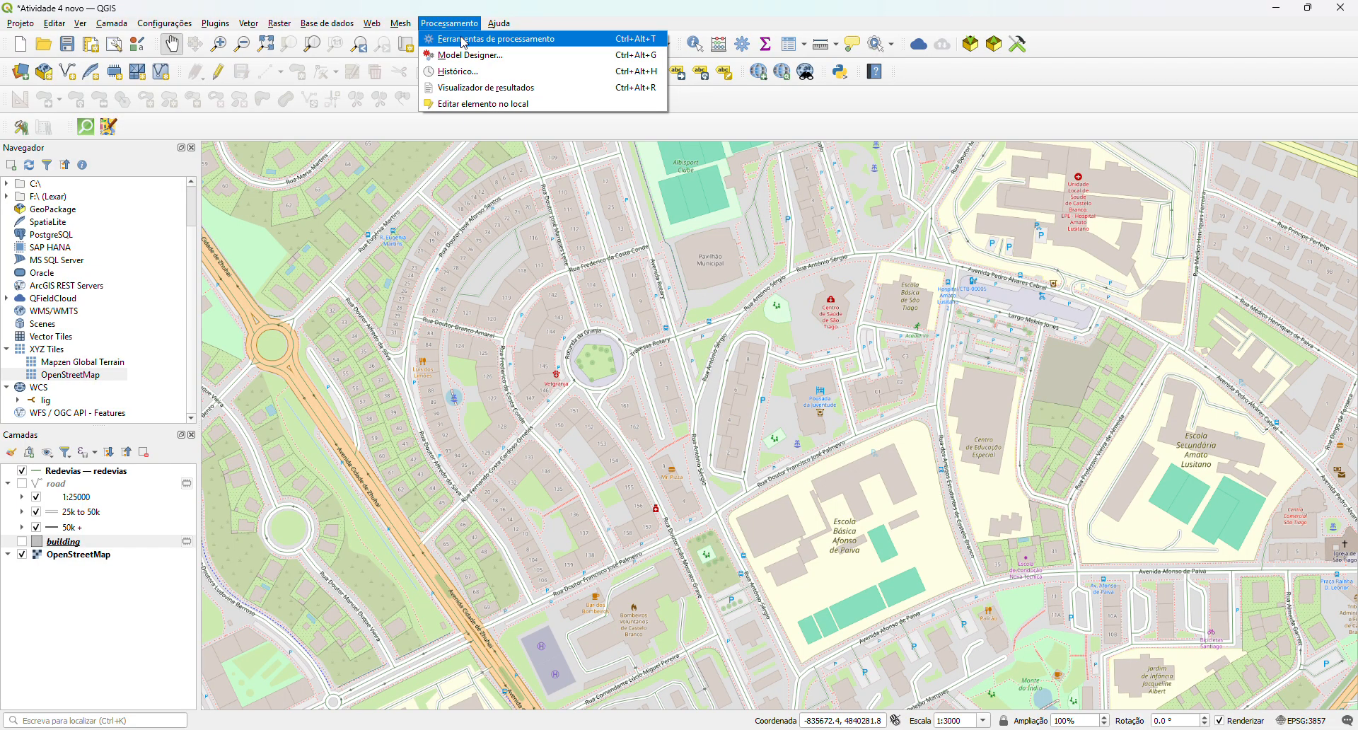
left_click(464, 39)
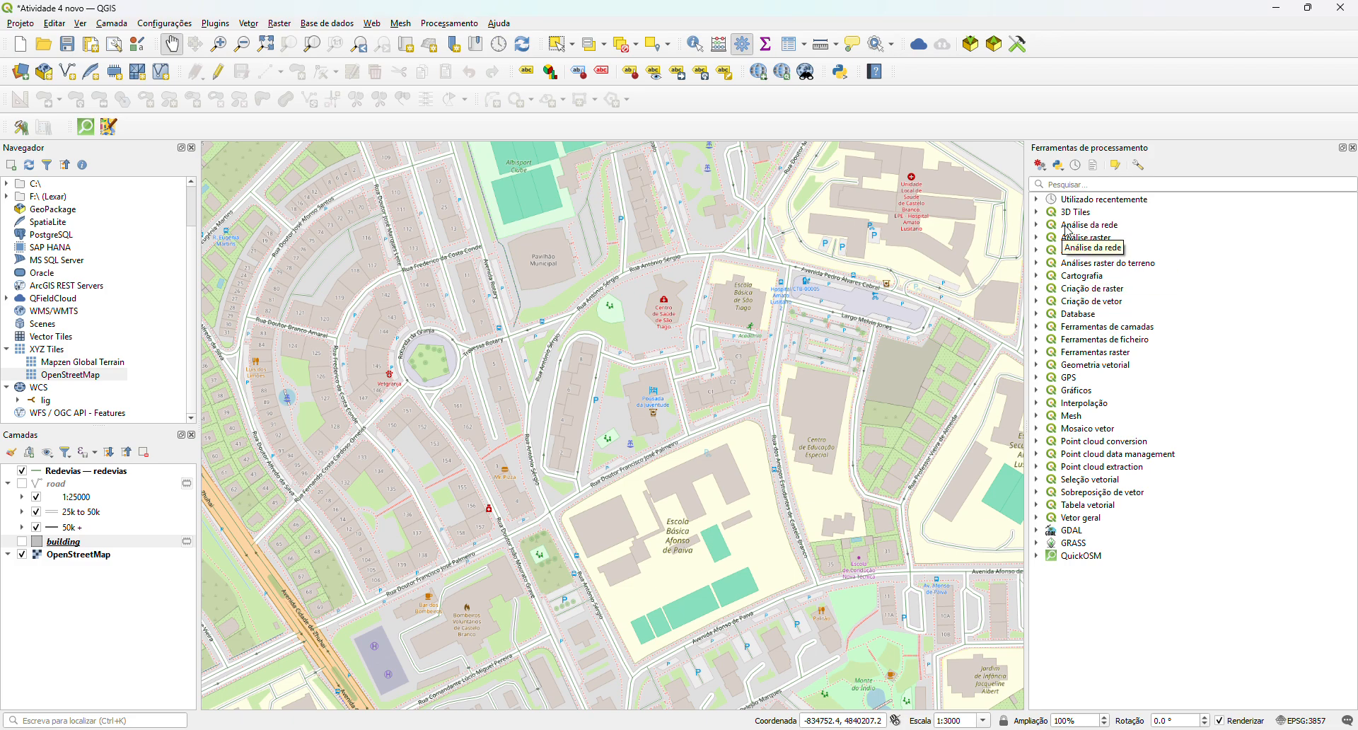
left_click(1038, 226)
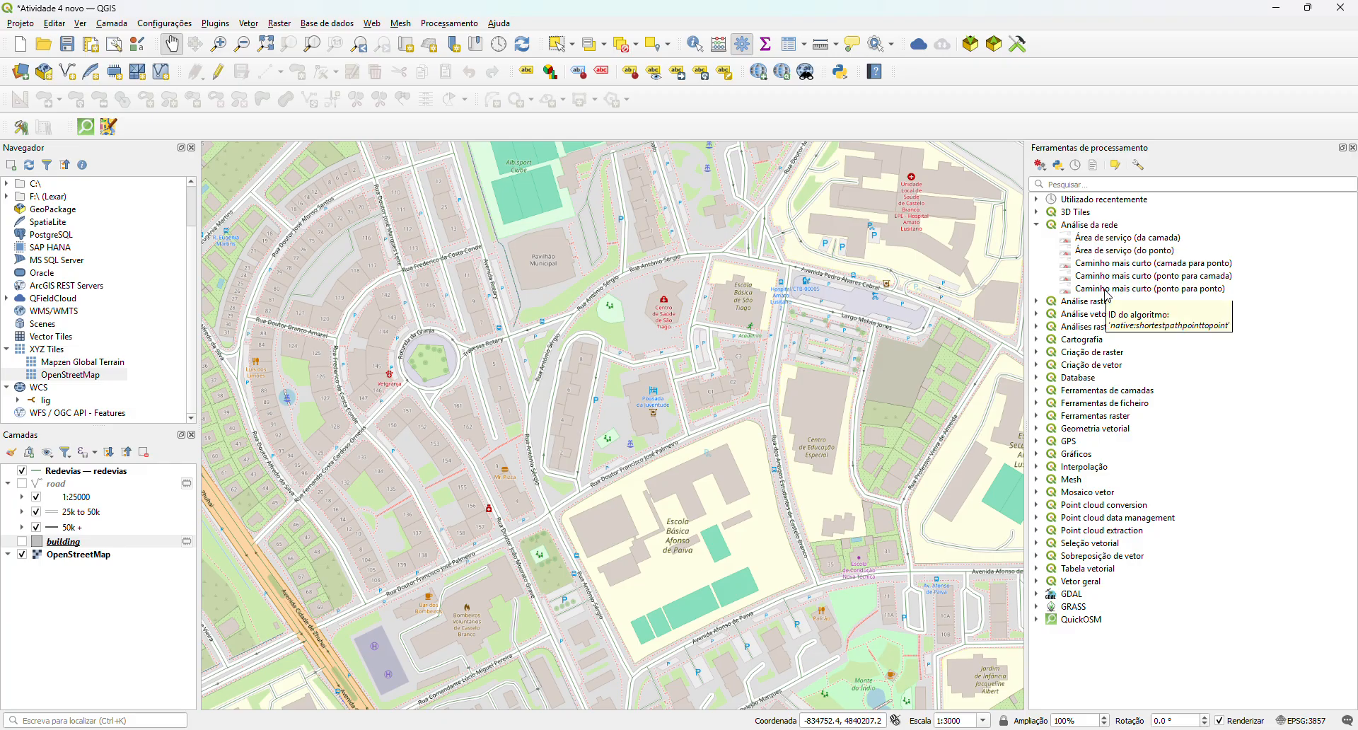
left_click(1194, 289)
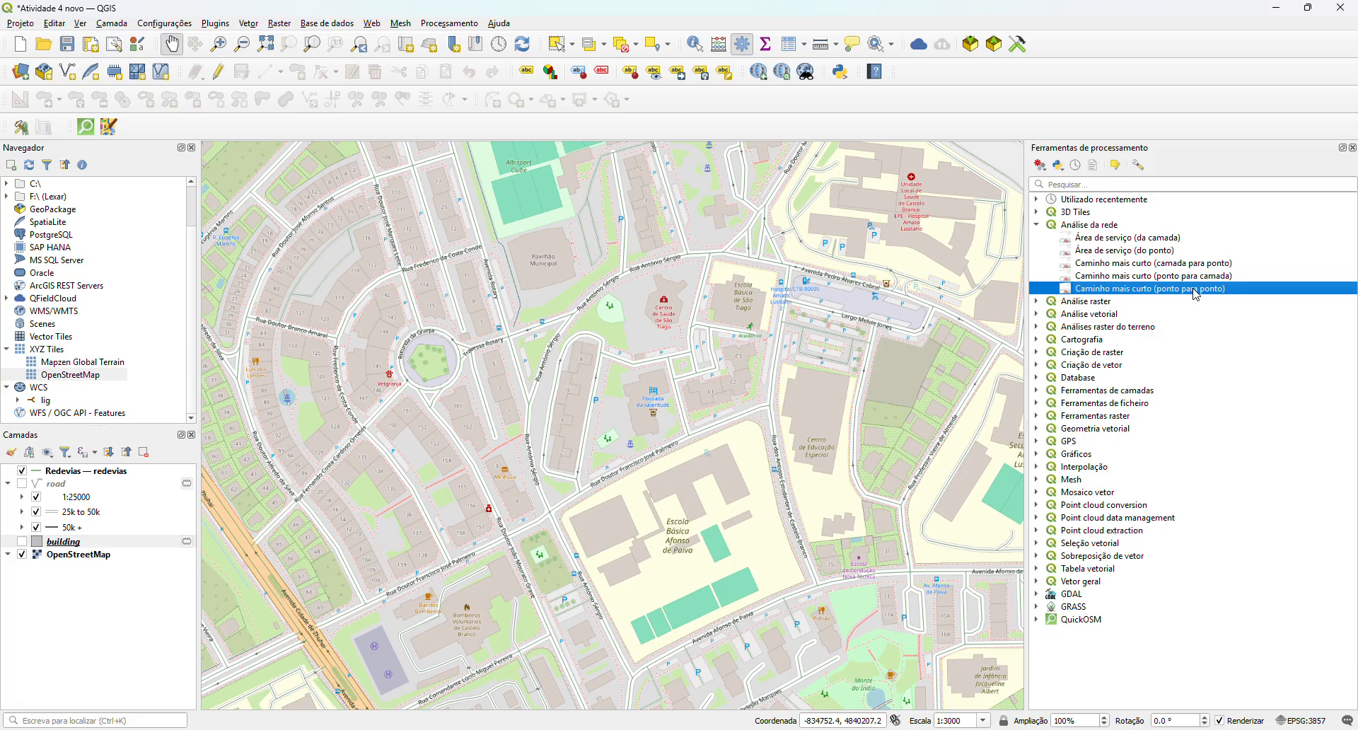
double_click(1113, 288)
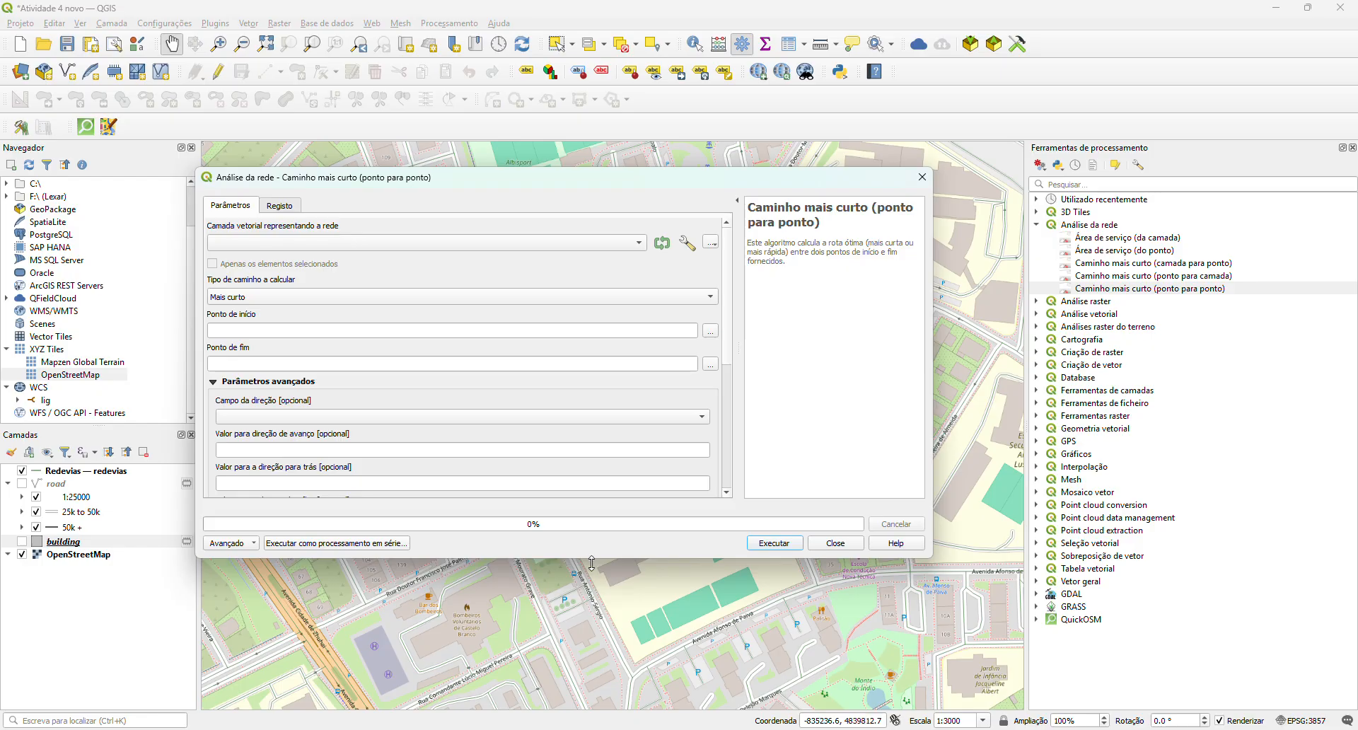
left_click_drag(593, 559, 601, 641)
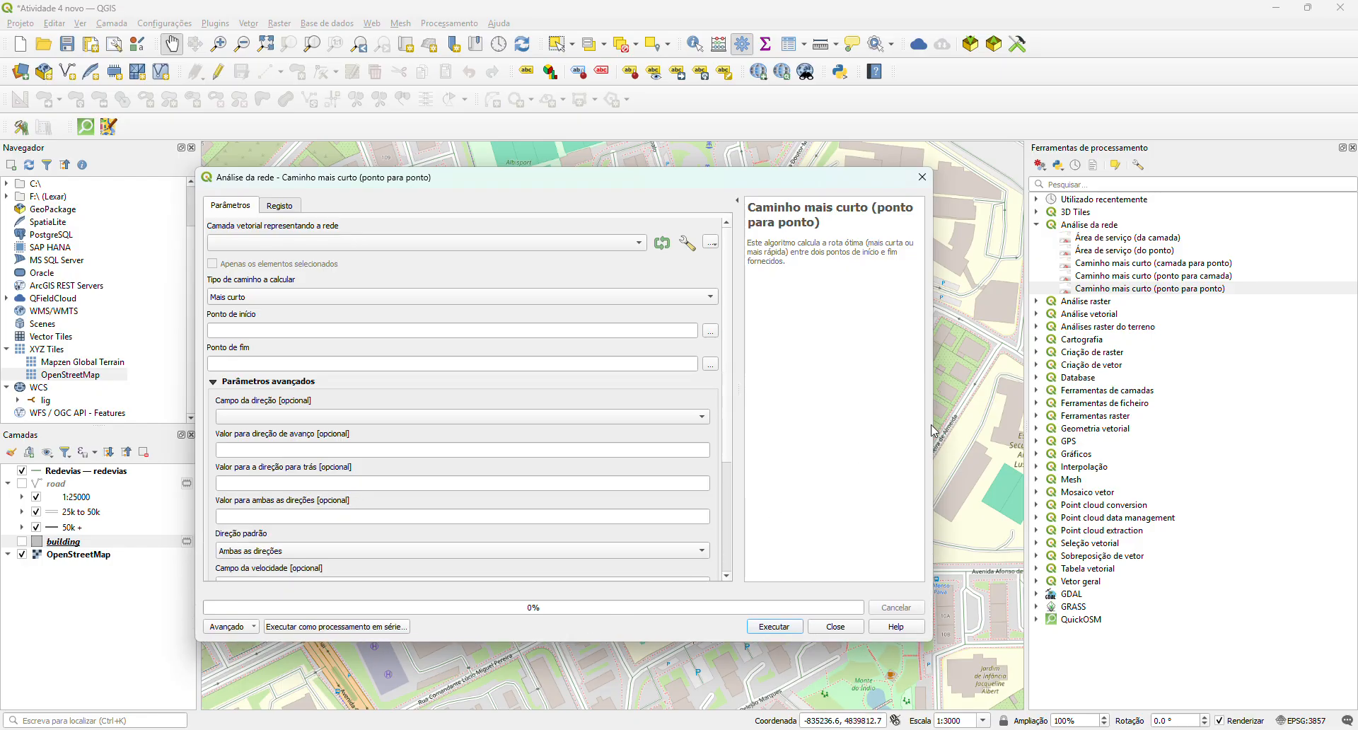
left_click_drag(935, 426, 825, 418)
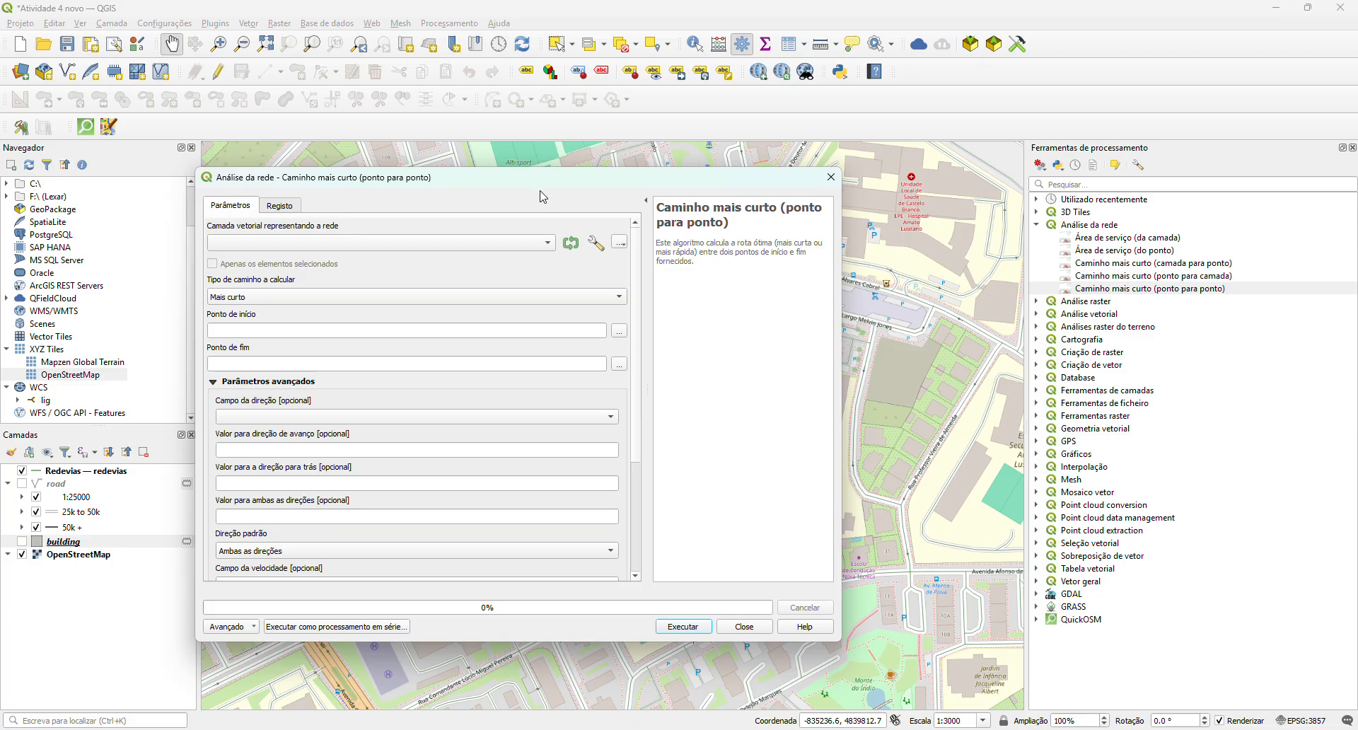
left_click_drag(544, 193, 669, 165)
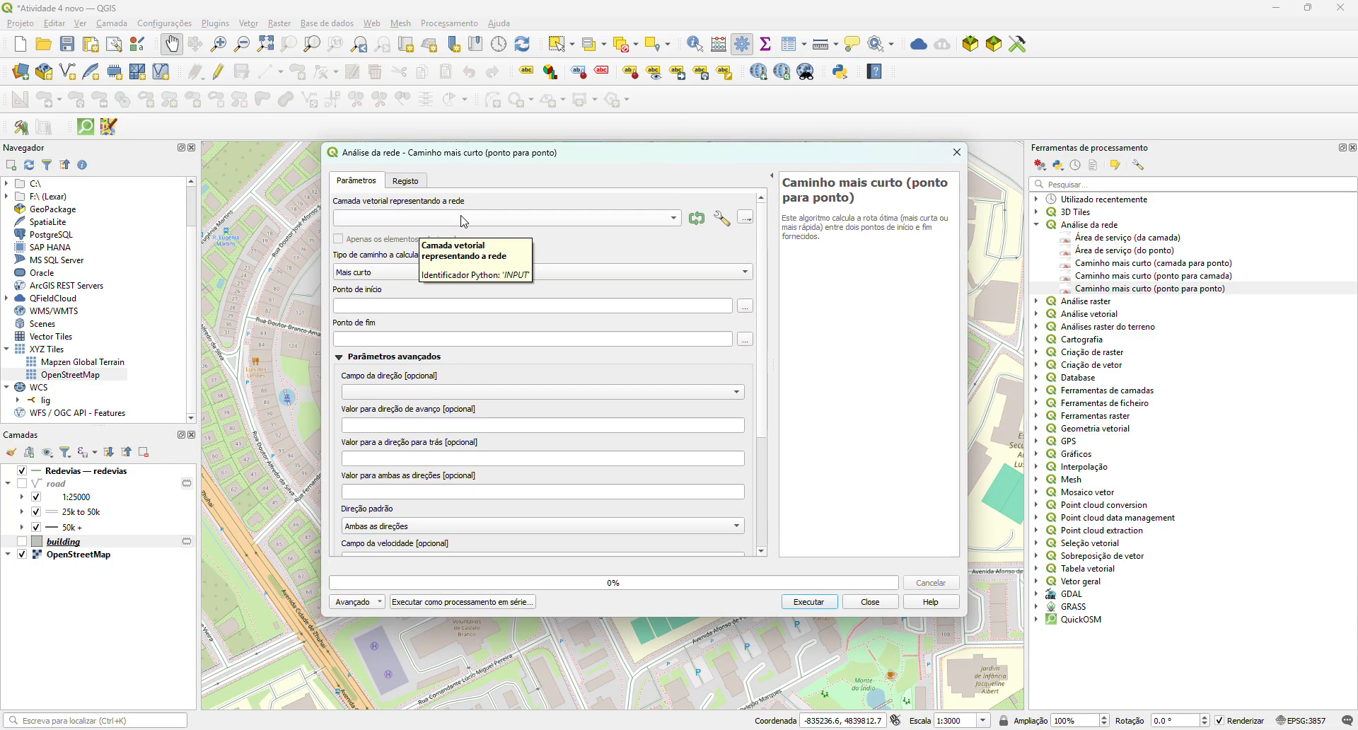
- Set the network layer to Redevias — redevias [EPSG:3763] and the path type to Mais curto
left_click(86, 475)
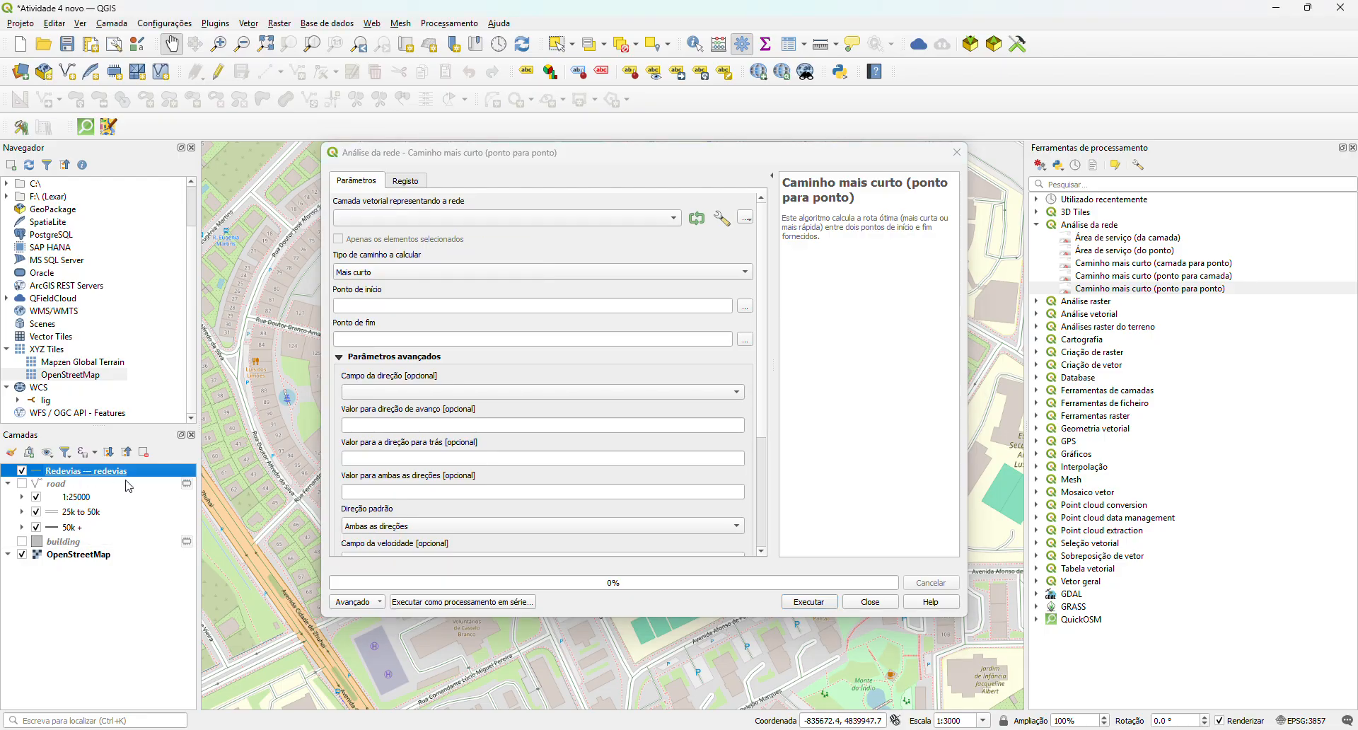
left_click(659, 218)
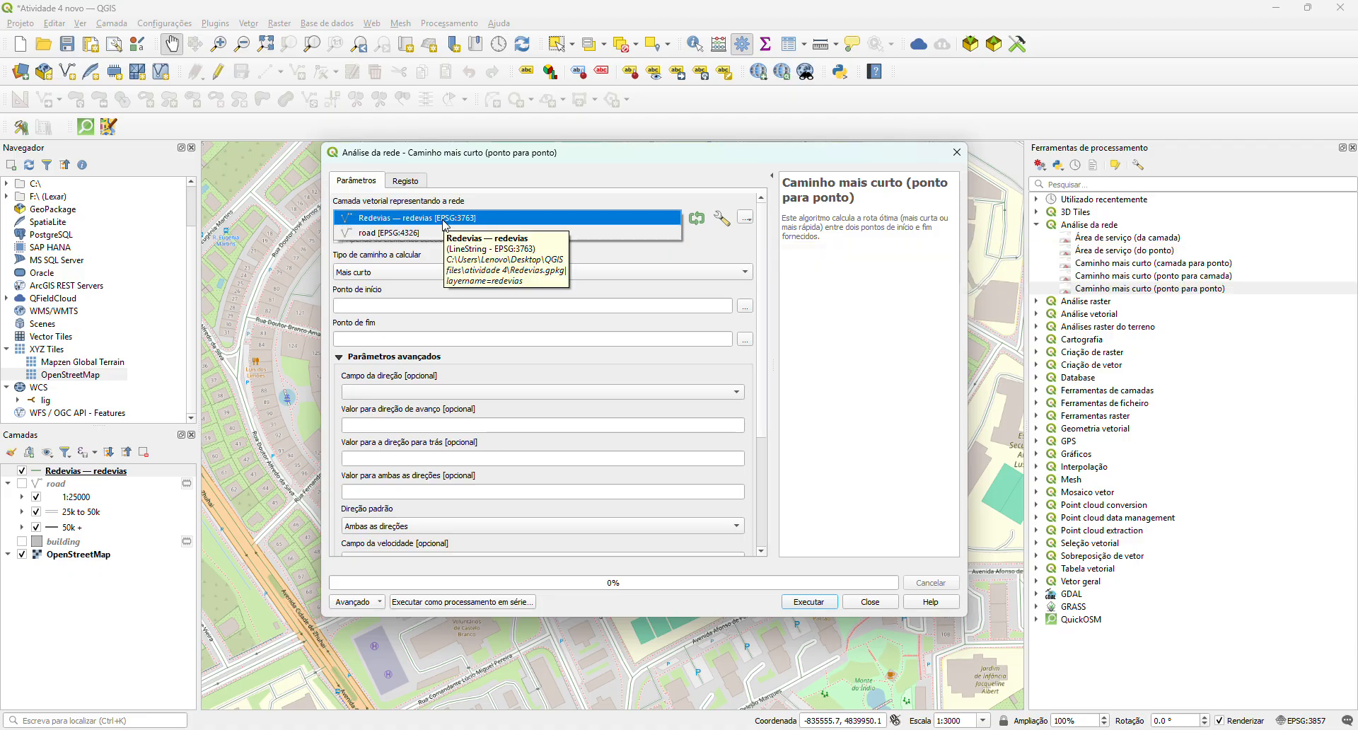
left_click(446, 225)
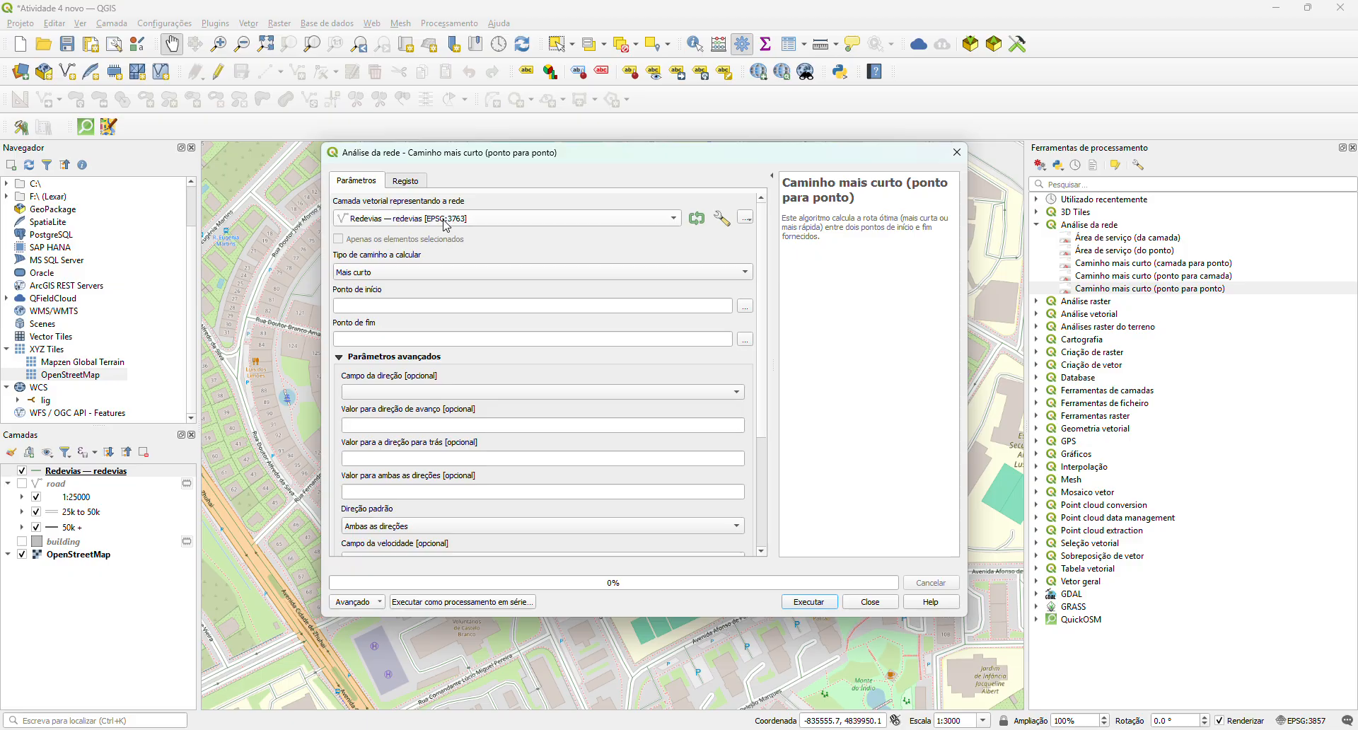
left_click(395, 274)
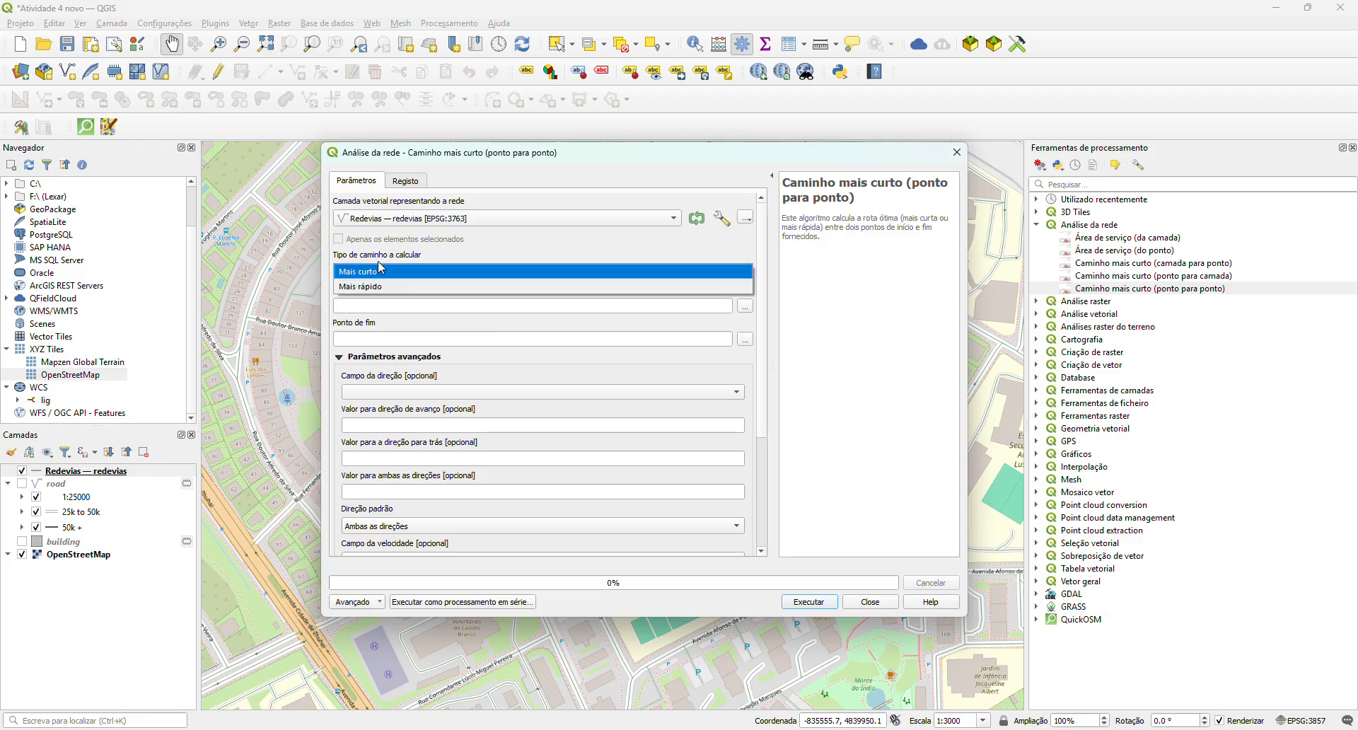
left_click(438, 276)
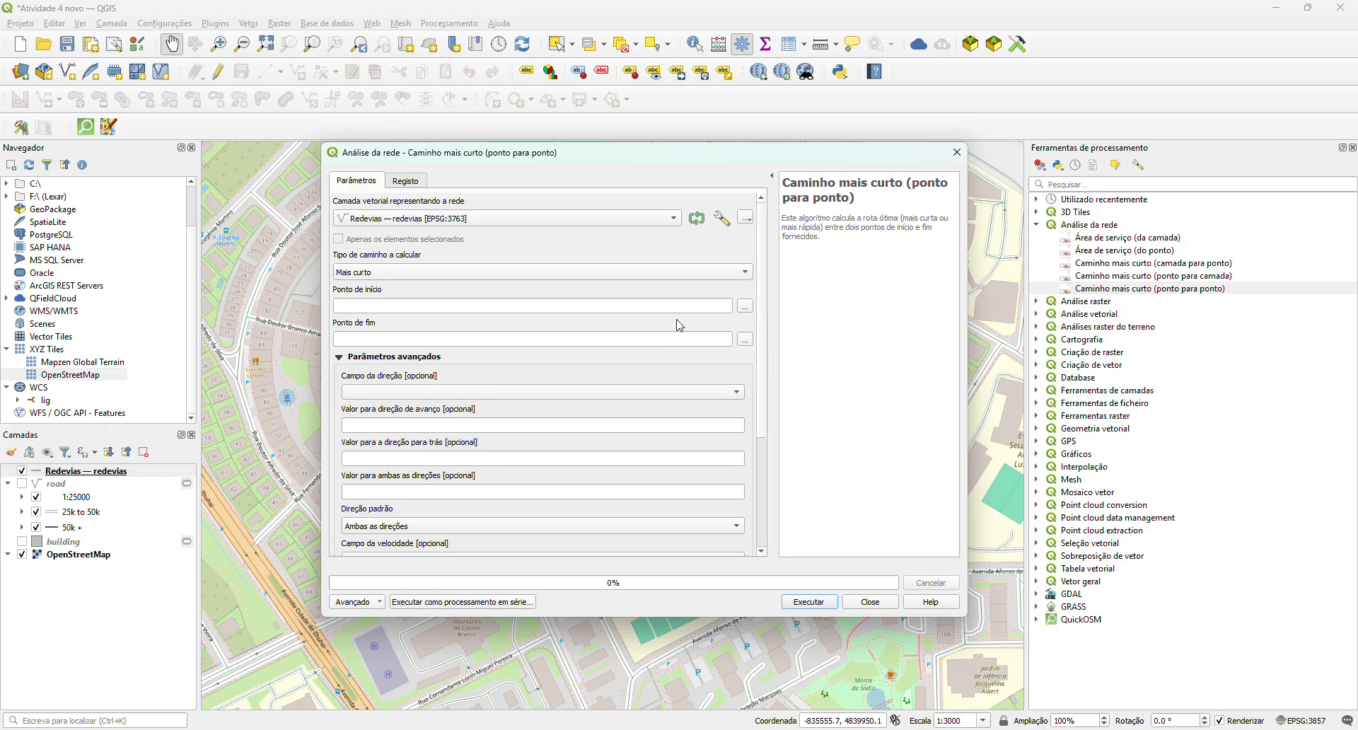
- Pick the route's start point where the fire station driveway meets Rua Comandante Lúcio Miguel Pereira
left_click(746, 307)
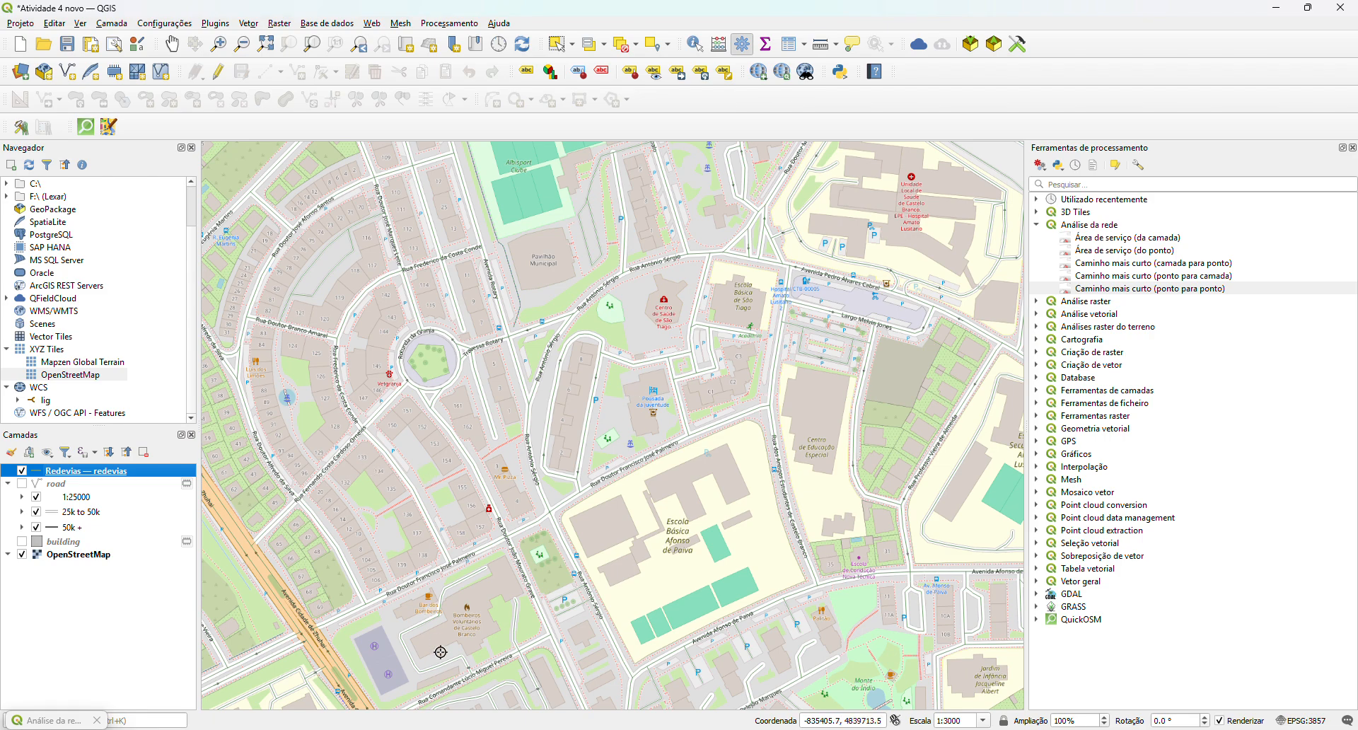
scroll(453, 678, "up", 2)
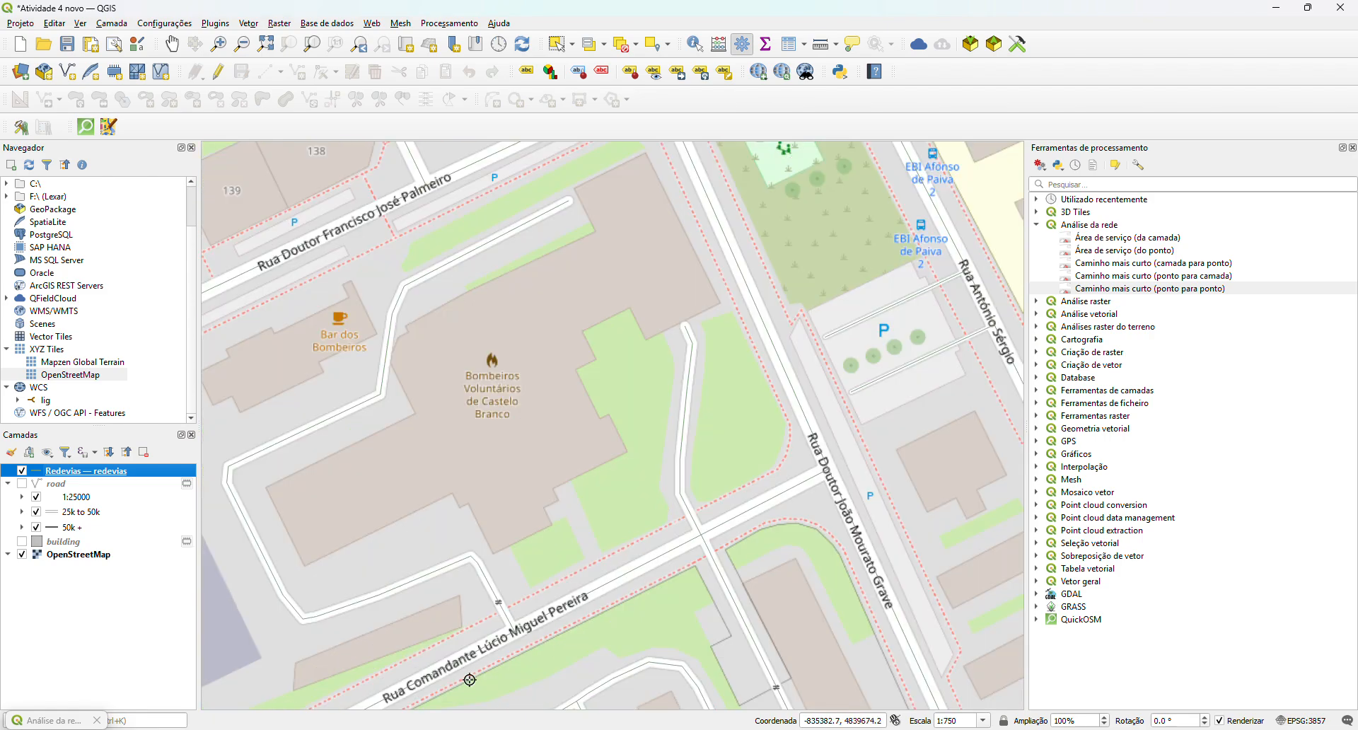
left_click(515, 632)
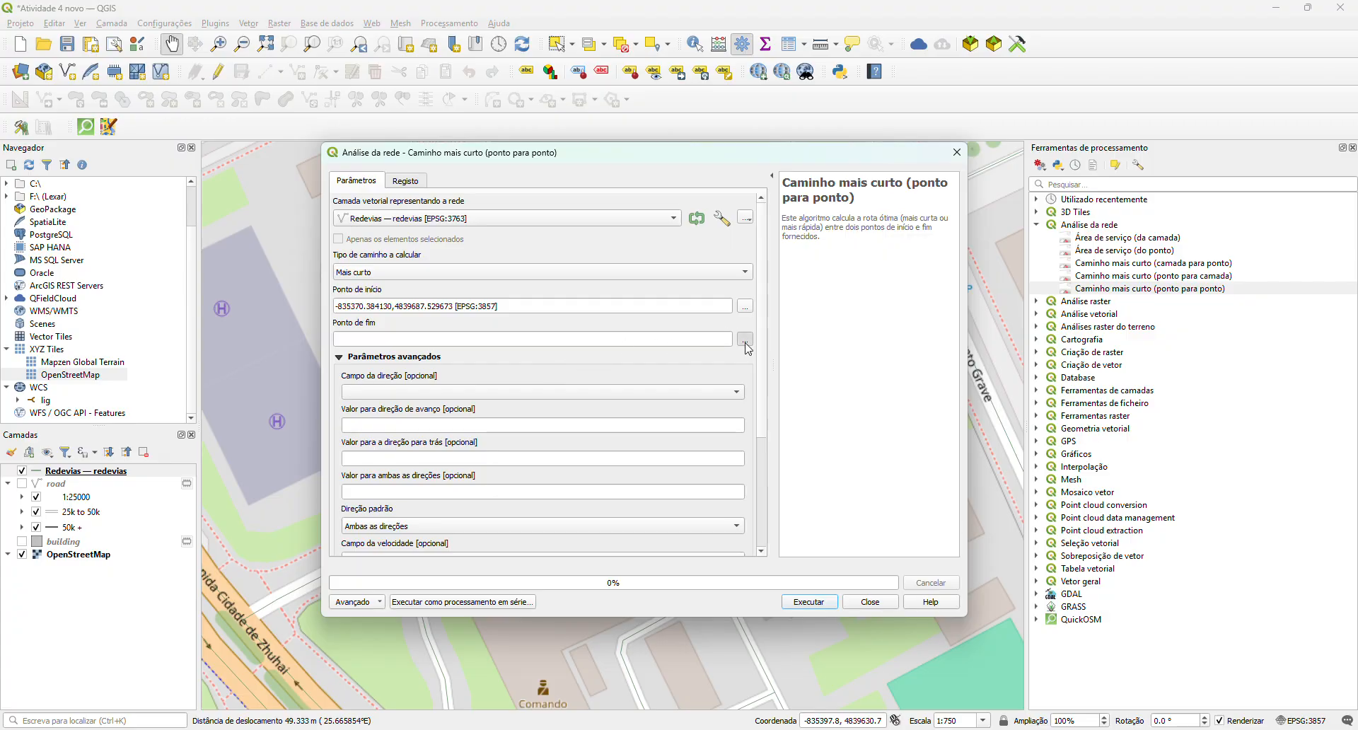
- Pick the route's end point at the hospital access junction on Avenida Pedro Álvares Cabral, beside Largo Melvin Jones
left_click(746, 339)
scroll(425, 450, "down", 3)
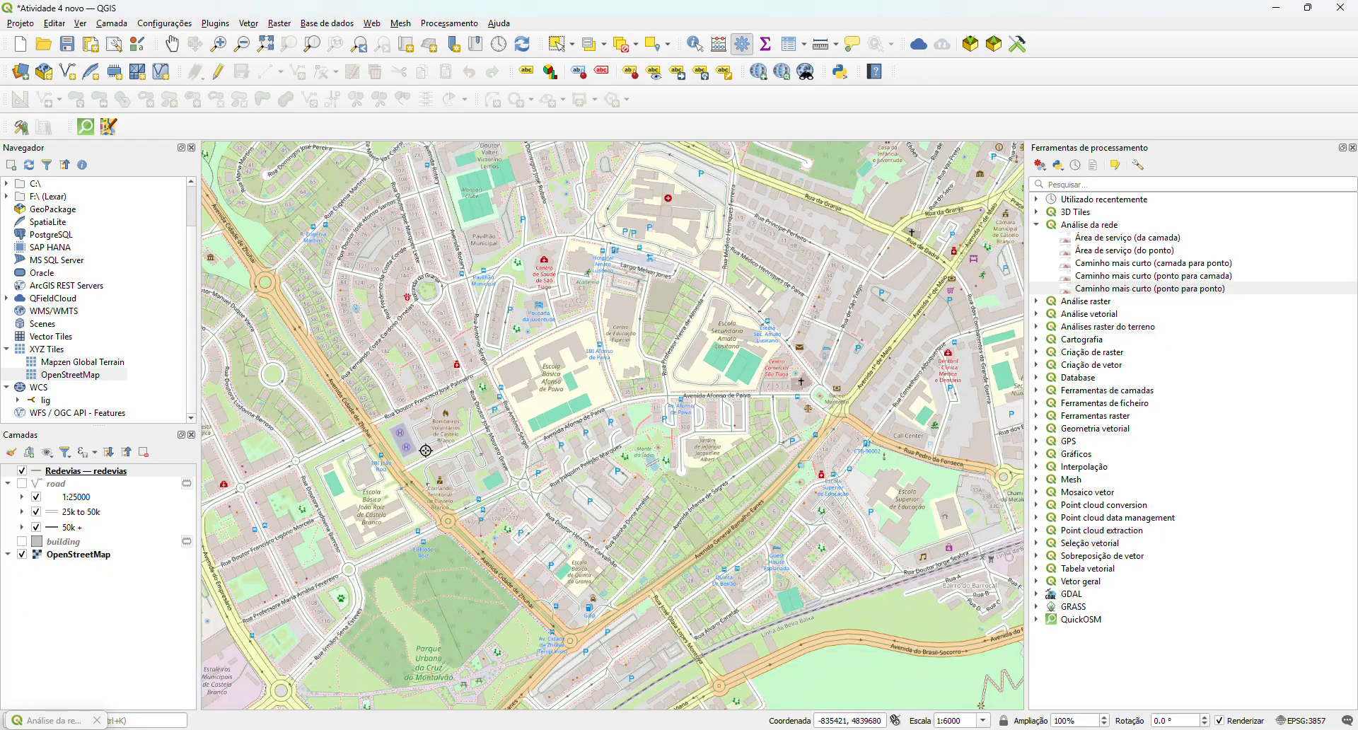
scroll(677, 202, "up", 1)
scroll(626, 308, "up", 3)
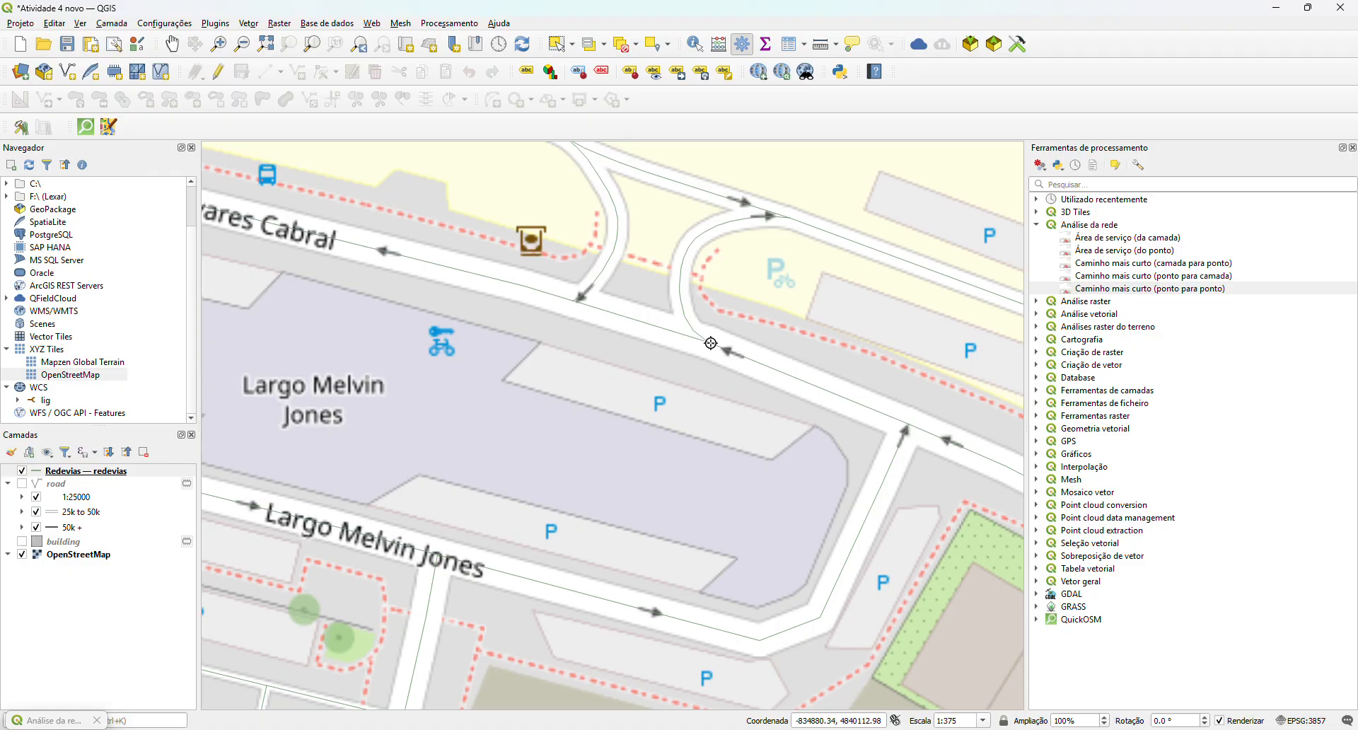
left_click(711, 343)
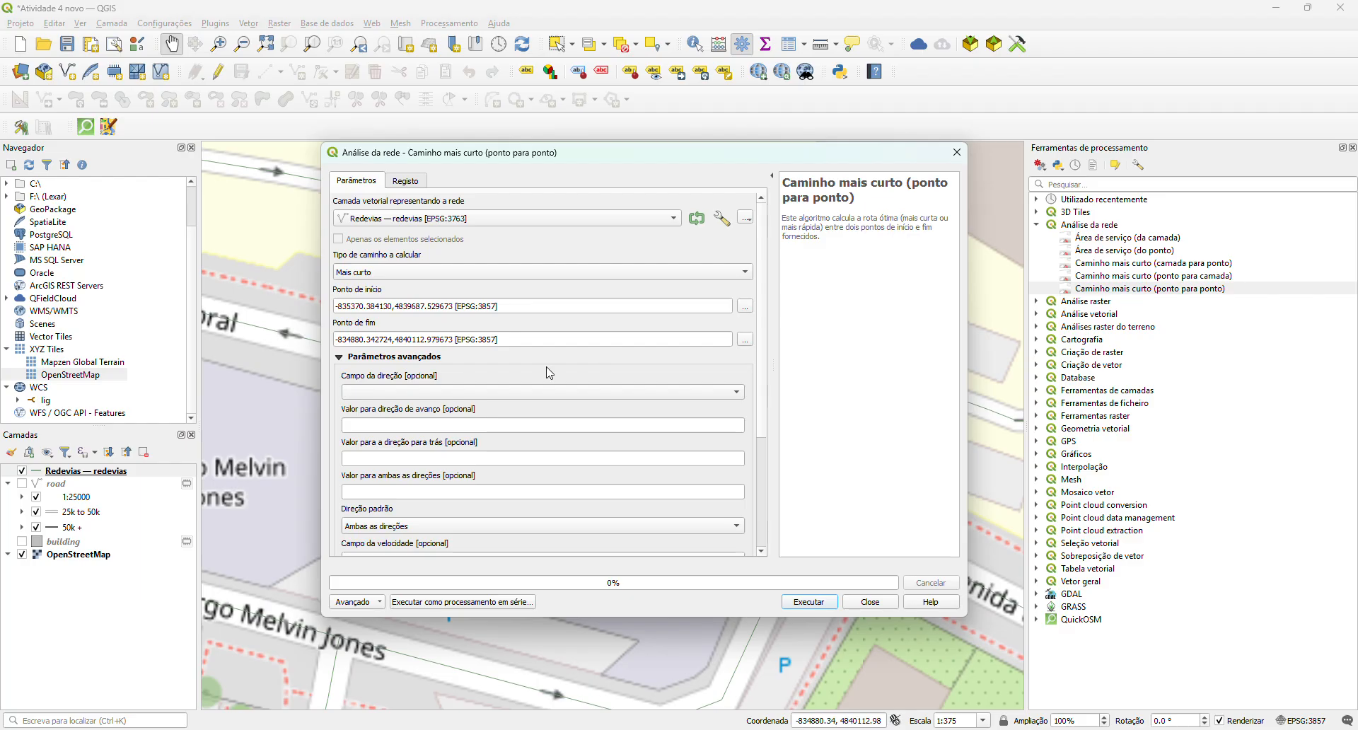
- Review the advanced parameters, run the shortest path calculation to a temporary layer with the default settings, and close the dialog
left_click(521, 396)
left_click(522, 399)
left_click_drag(762, 366, 765, 463)
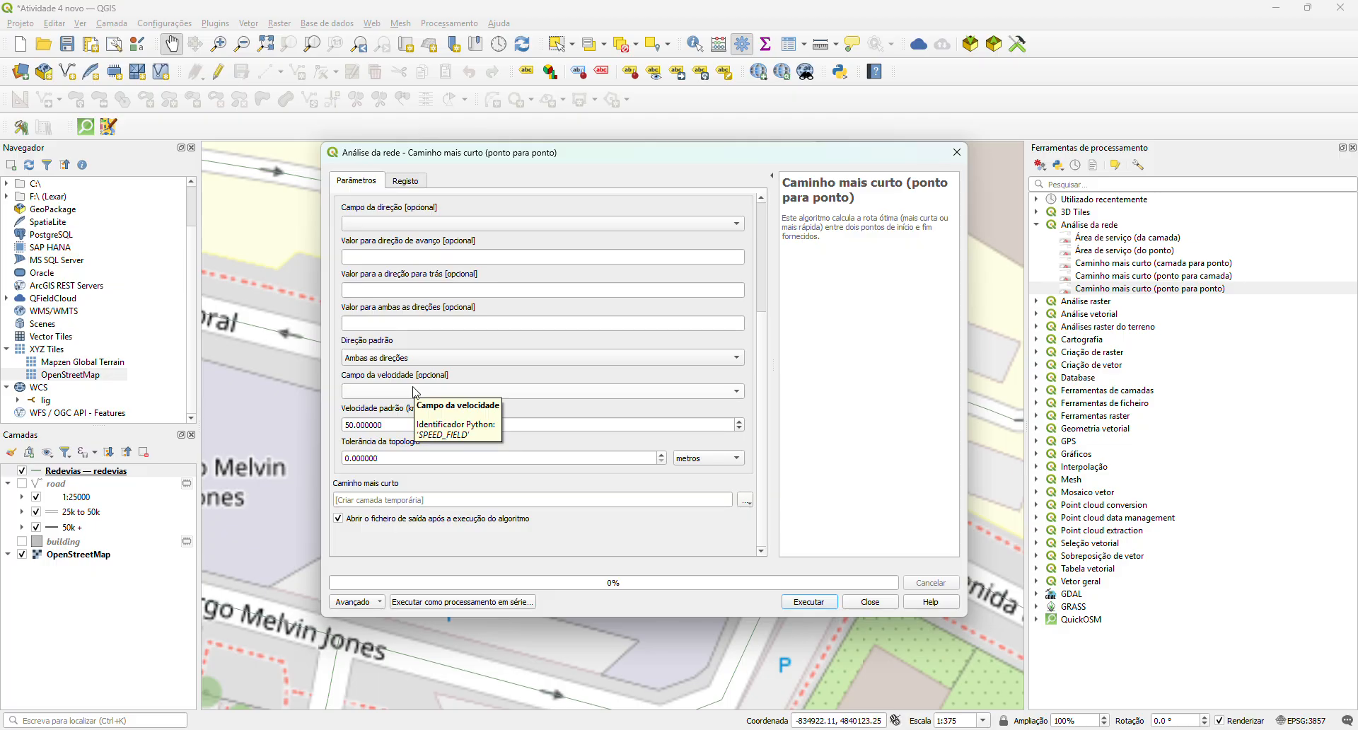
scroll(404, 498, "up", 5)
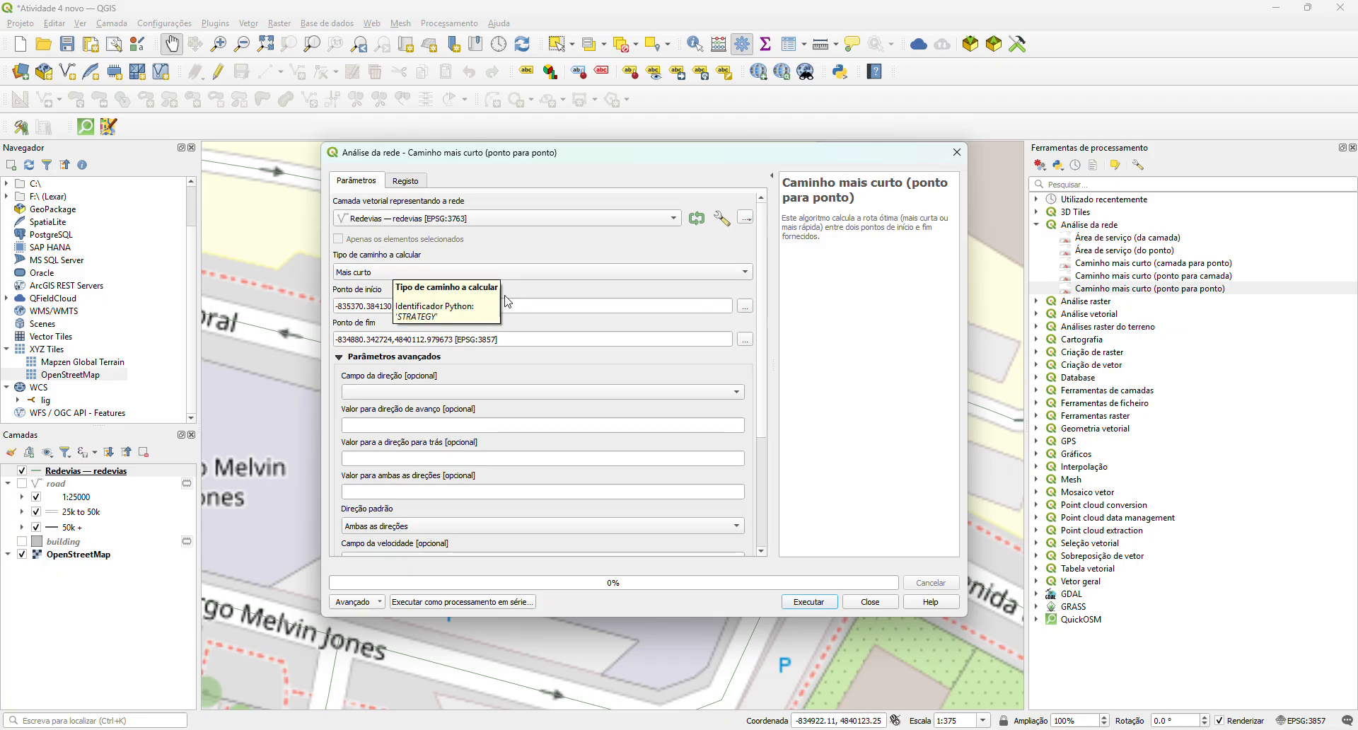
scroll(422, 346, "down", 4)
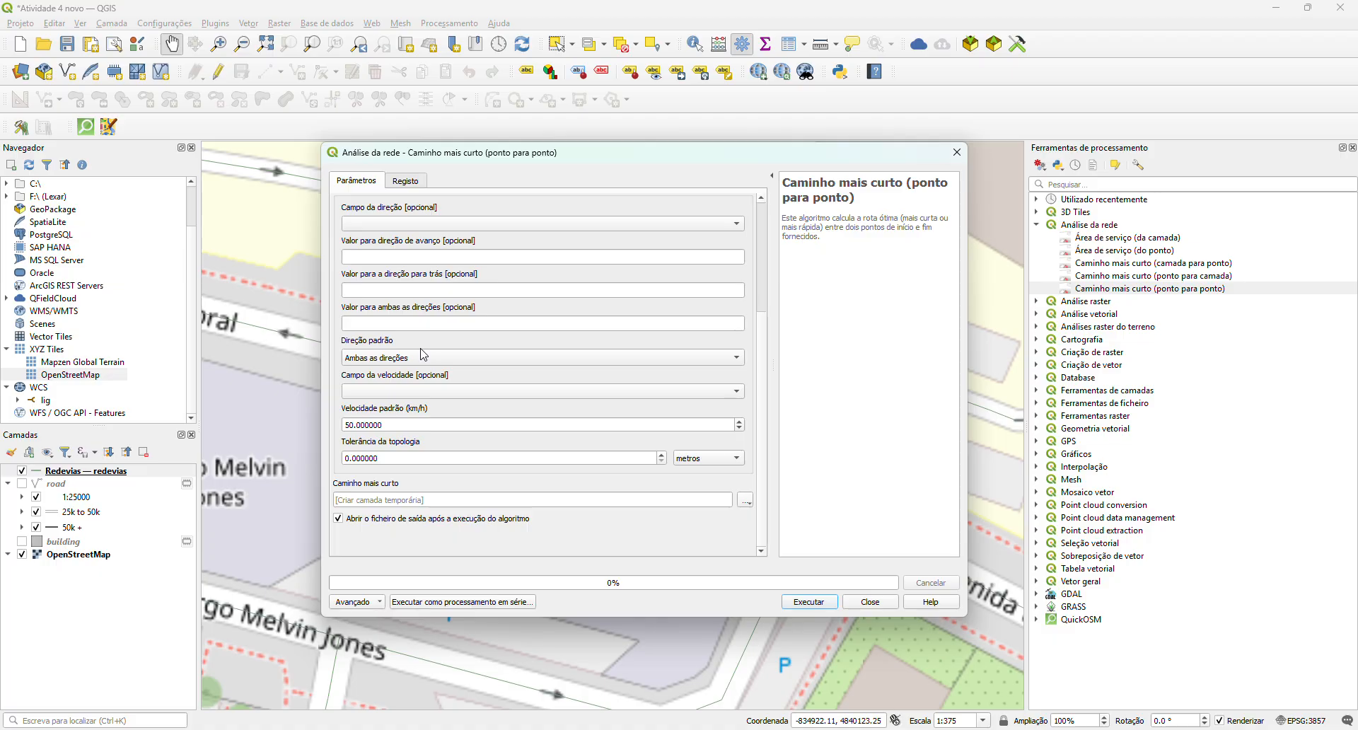
left_click(805, 606)
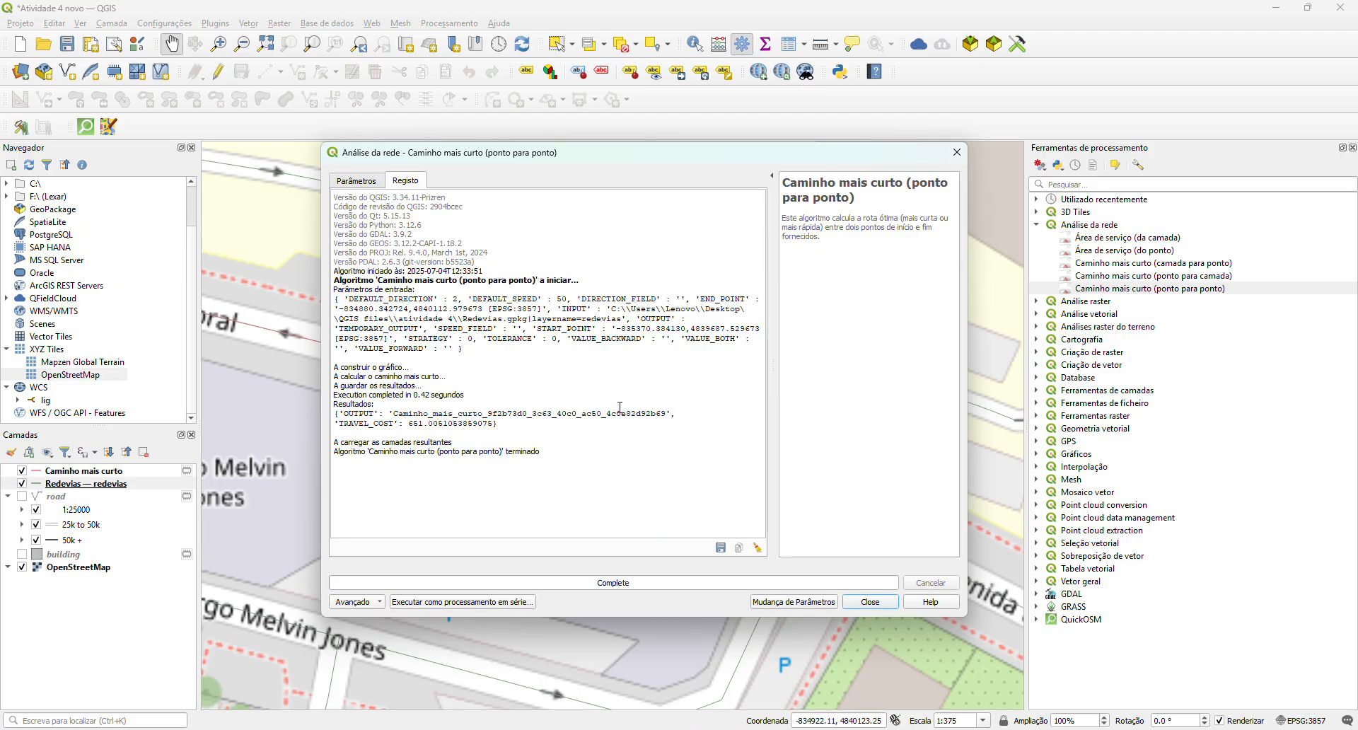
left_click(882, 607)
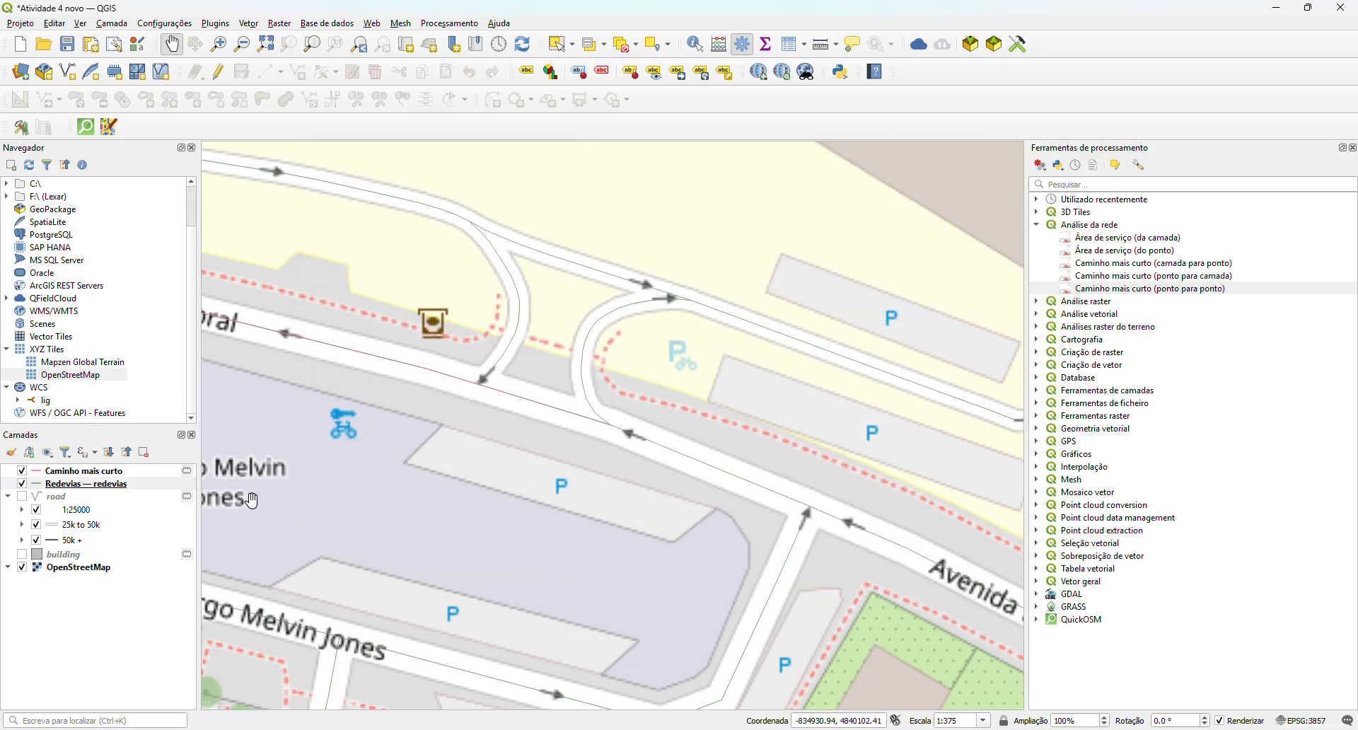
- Examine the Caminho mais curto route layer around the hospital at 1:3000
left_click(120, 473)
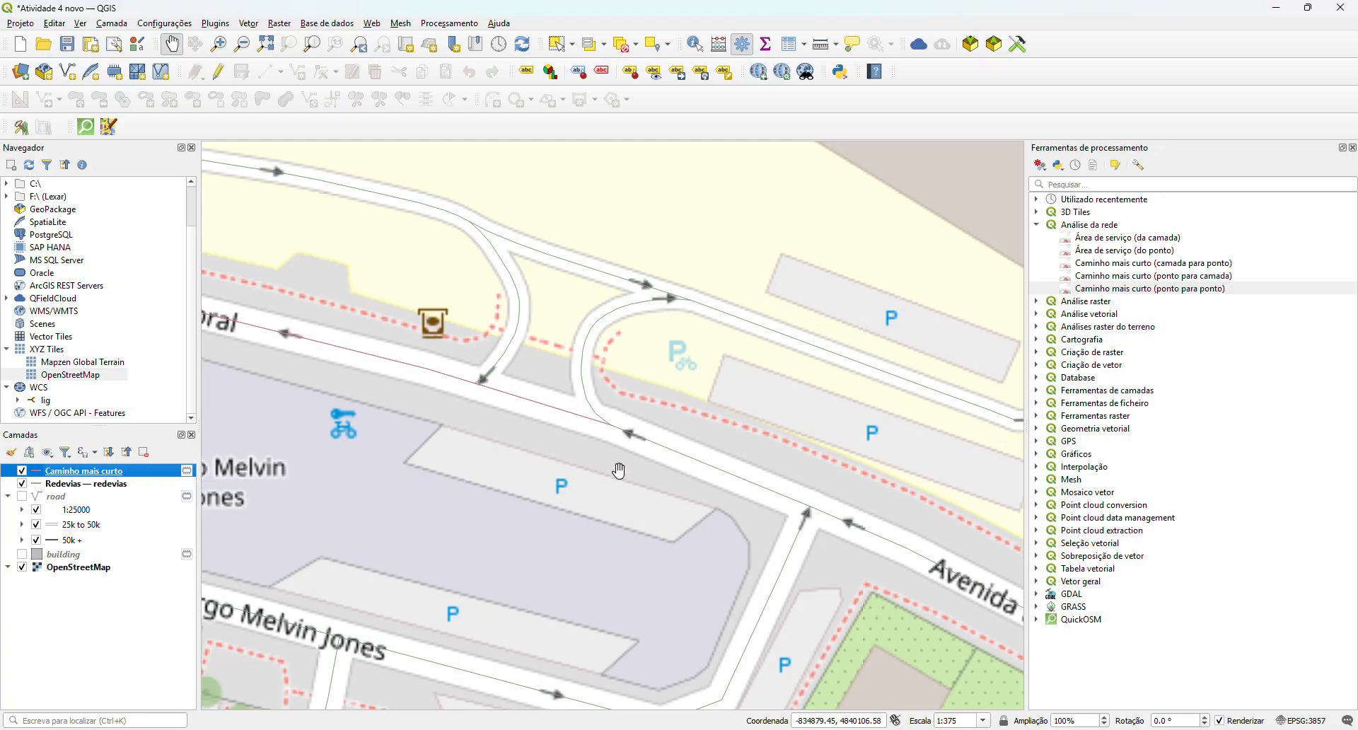
scroll(619, 465, "down", 3)
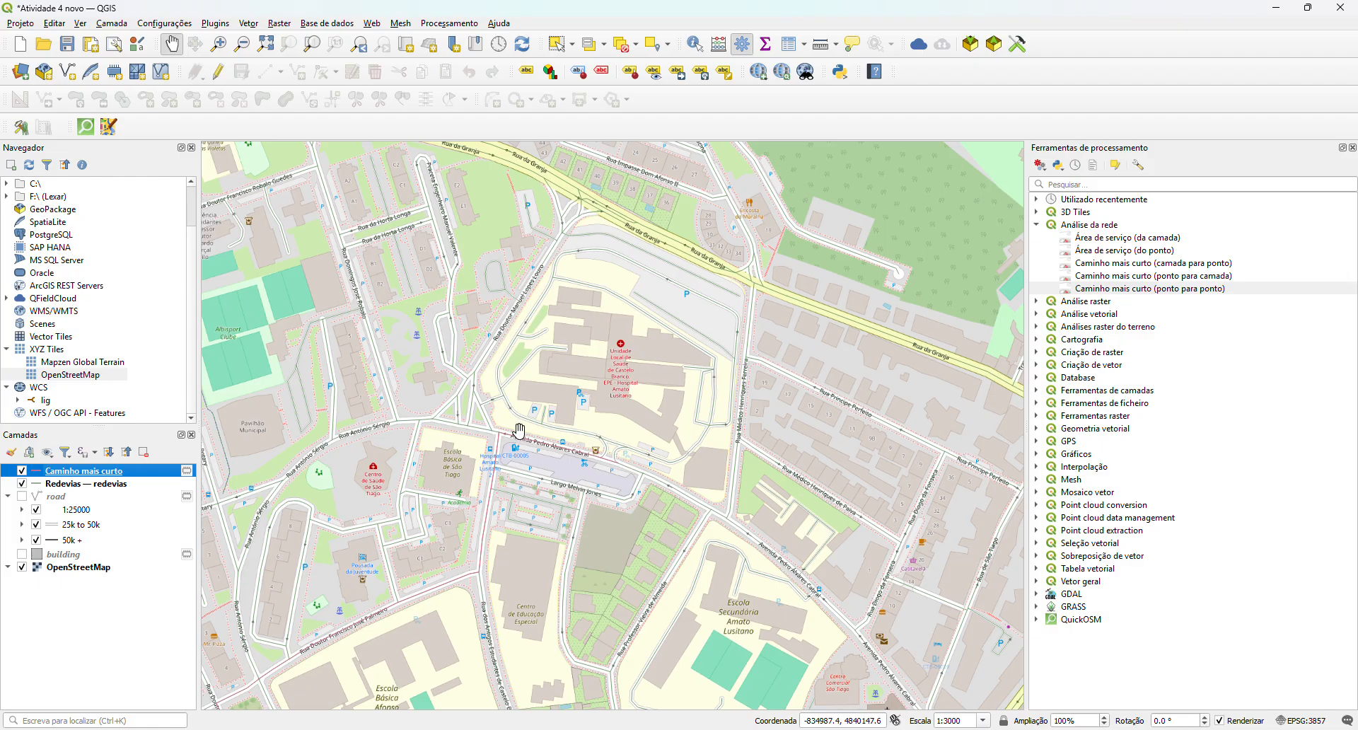
left_click_drag(598, 377, 554, 410)
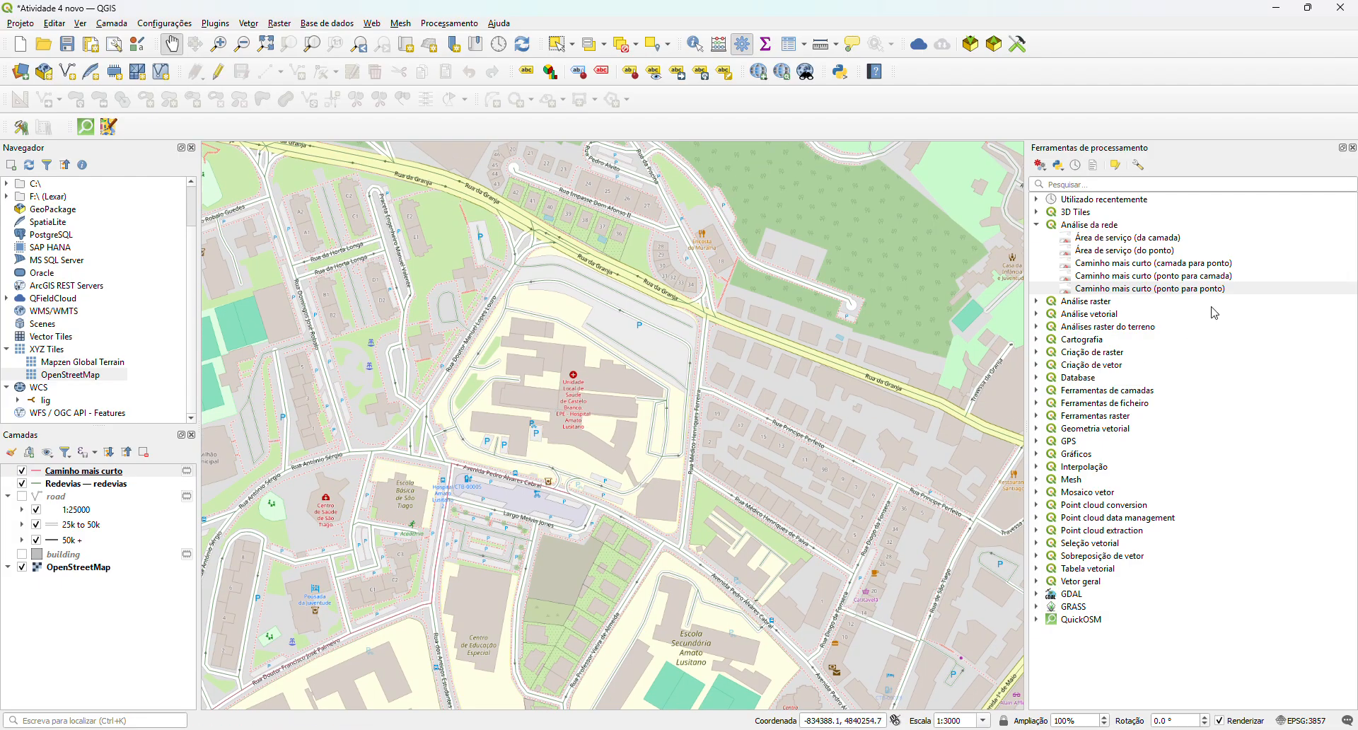
double_click(1178, 290)
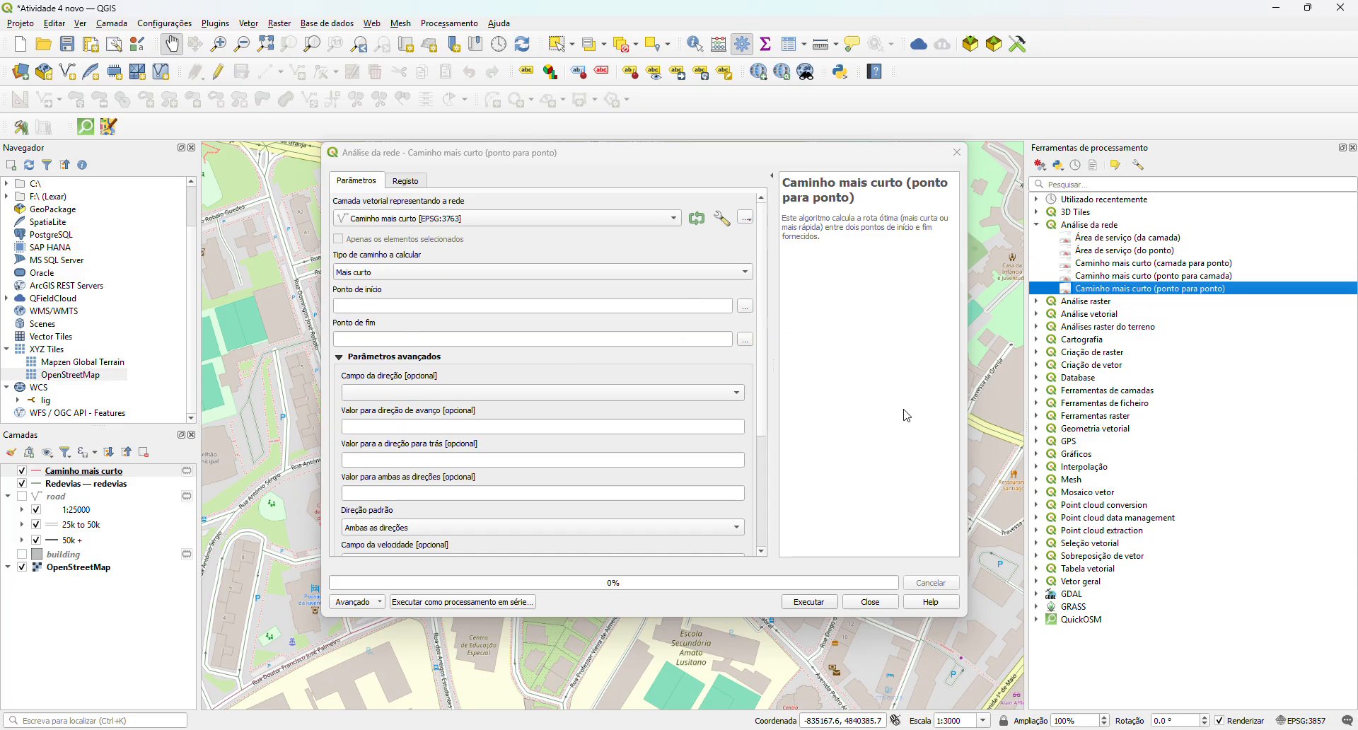
left_click(958, 153)
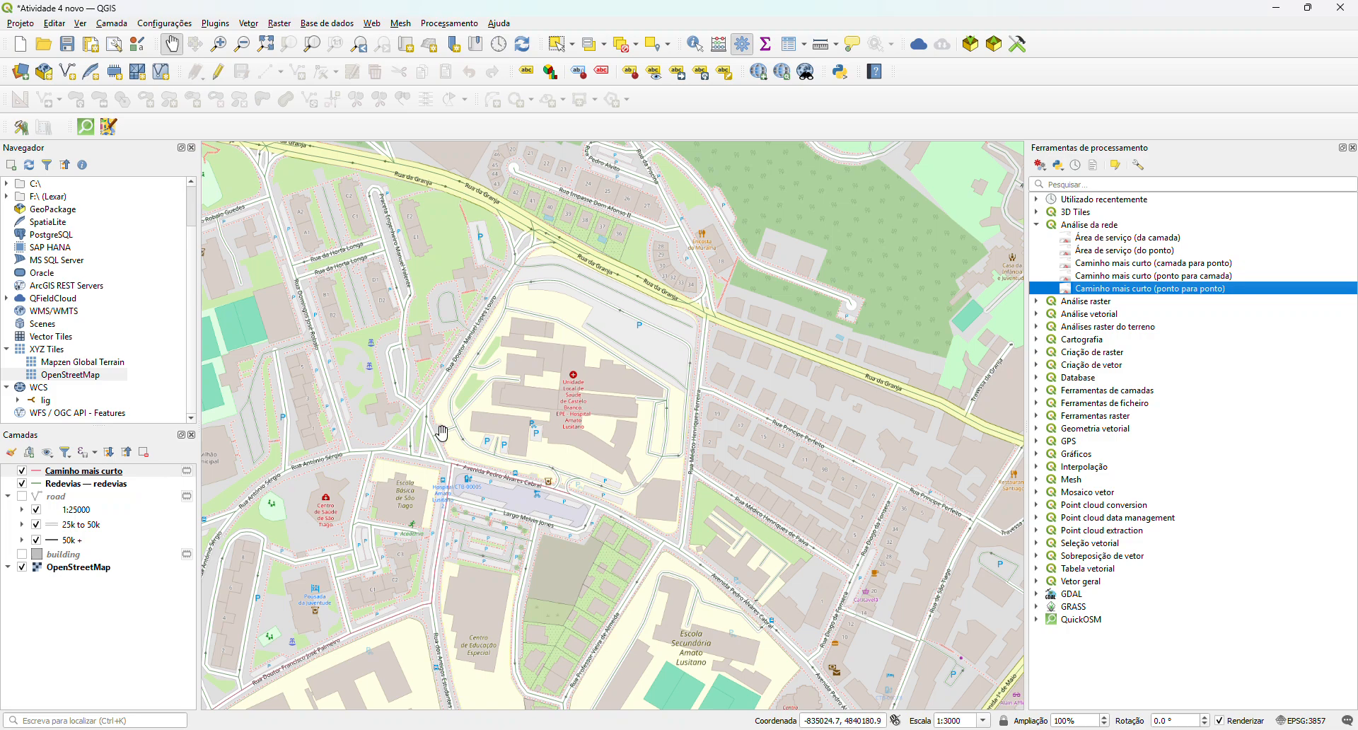
- Hide the Redevias roads layer and inspect the route alone with the OpenStreetMap basemap off, then restore the basemap
left_click_drag(491, 492, 637, 382)
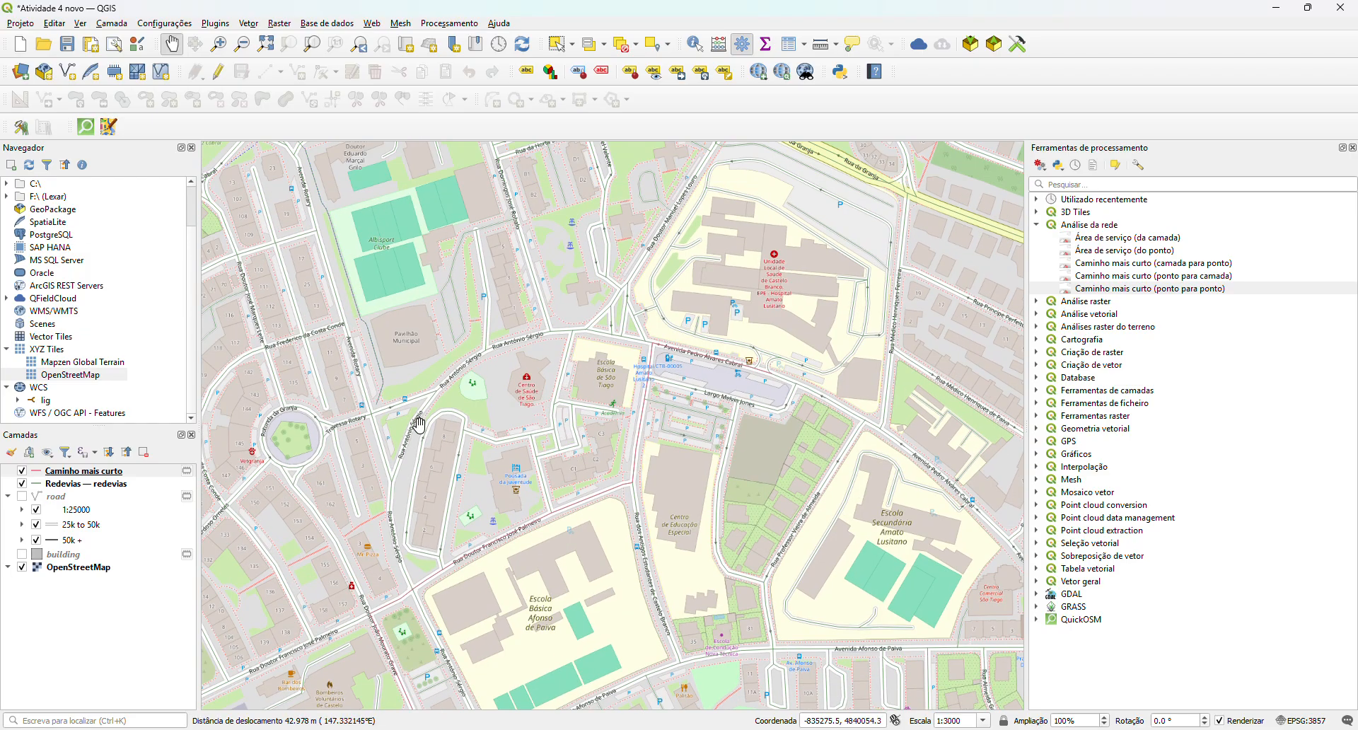
left_click(22, 484)
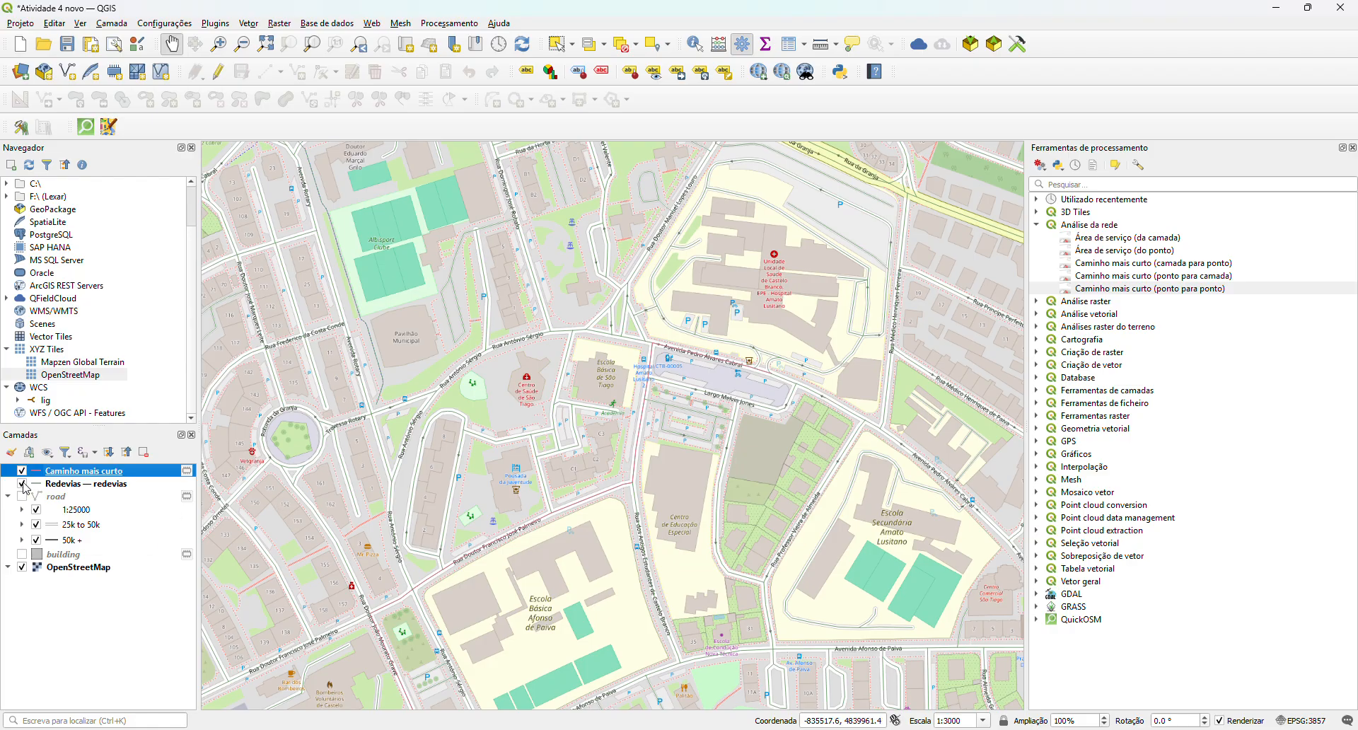
left_click(22, 568)
left_click_drag(515, 452, 538, 290)
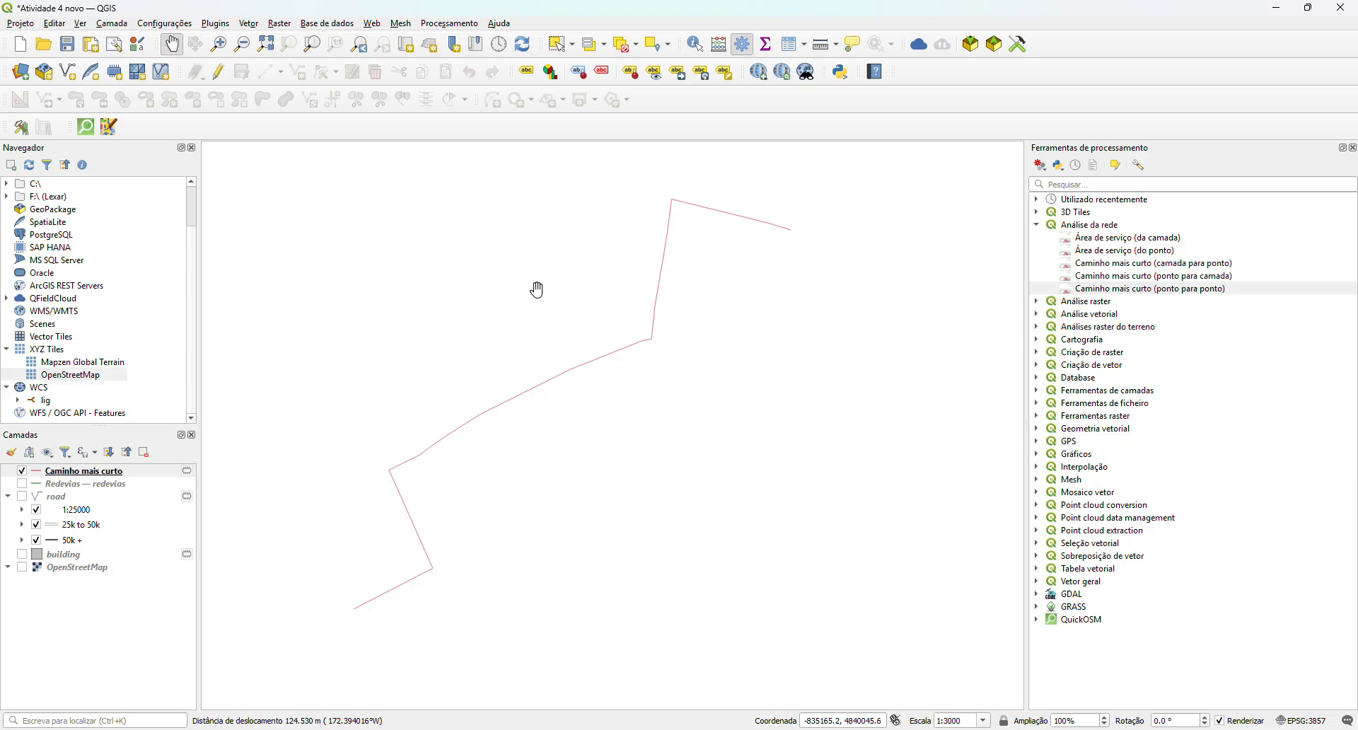
scroll(538, 291, "down", 1)
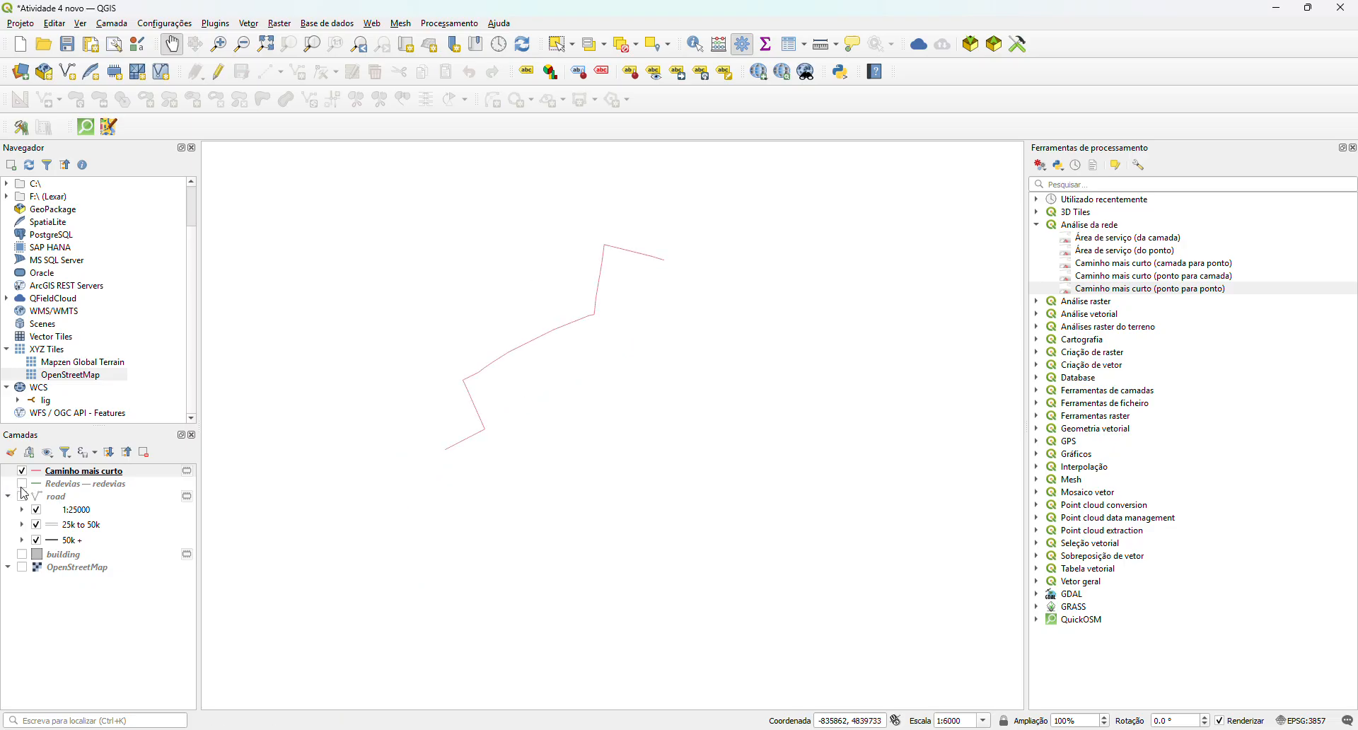
left_click(22, 567)
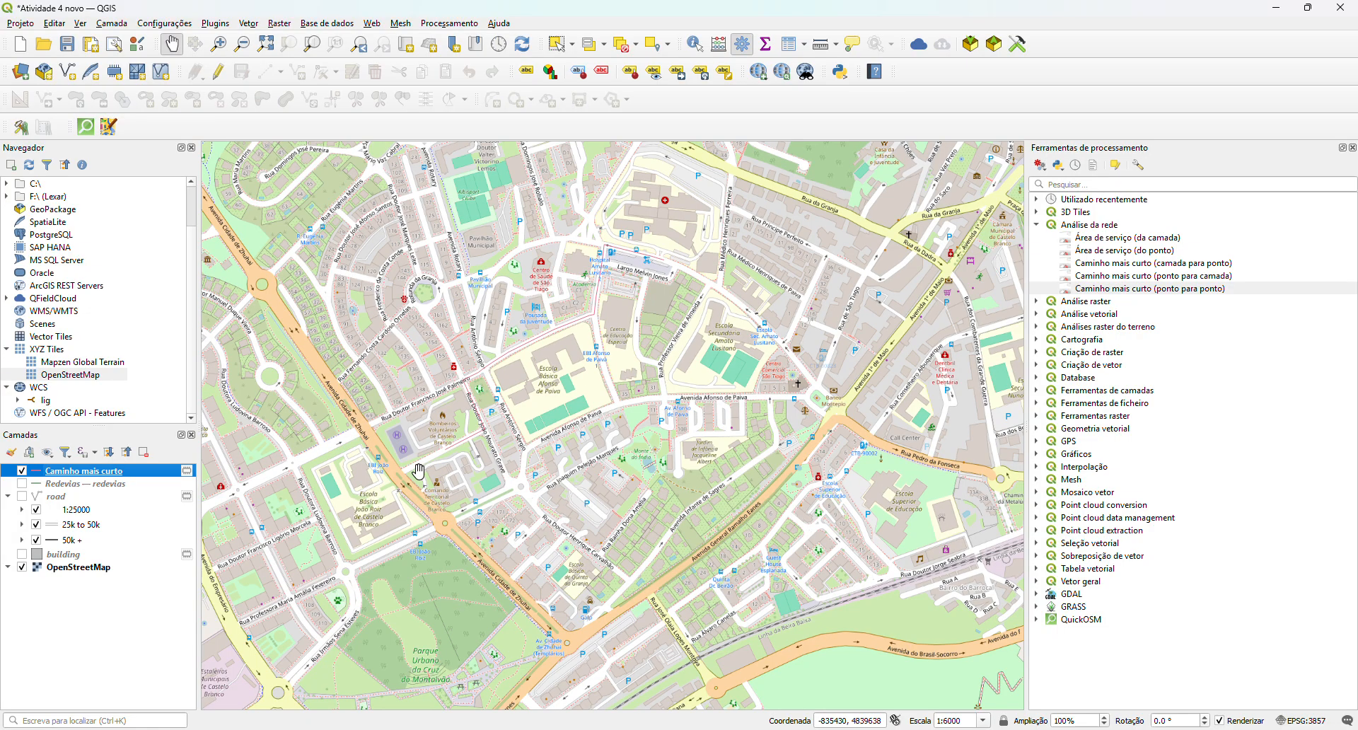
- Start exporting the Caminho mais curto layer to a GeoPackage file named CamBombHosp in the atividade 4 folder
right_click(117, 476)
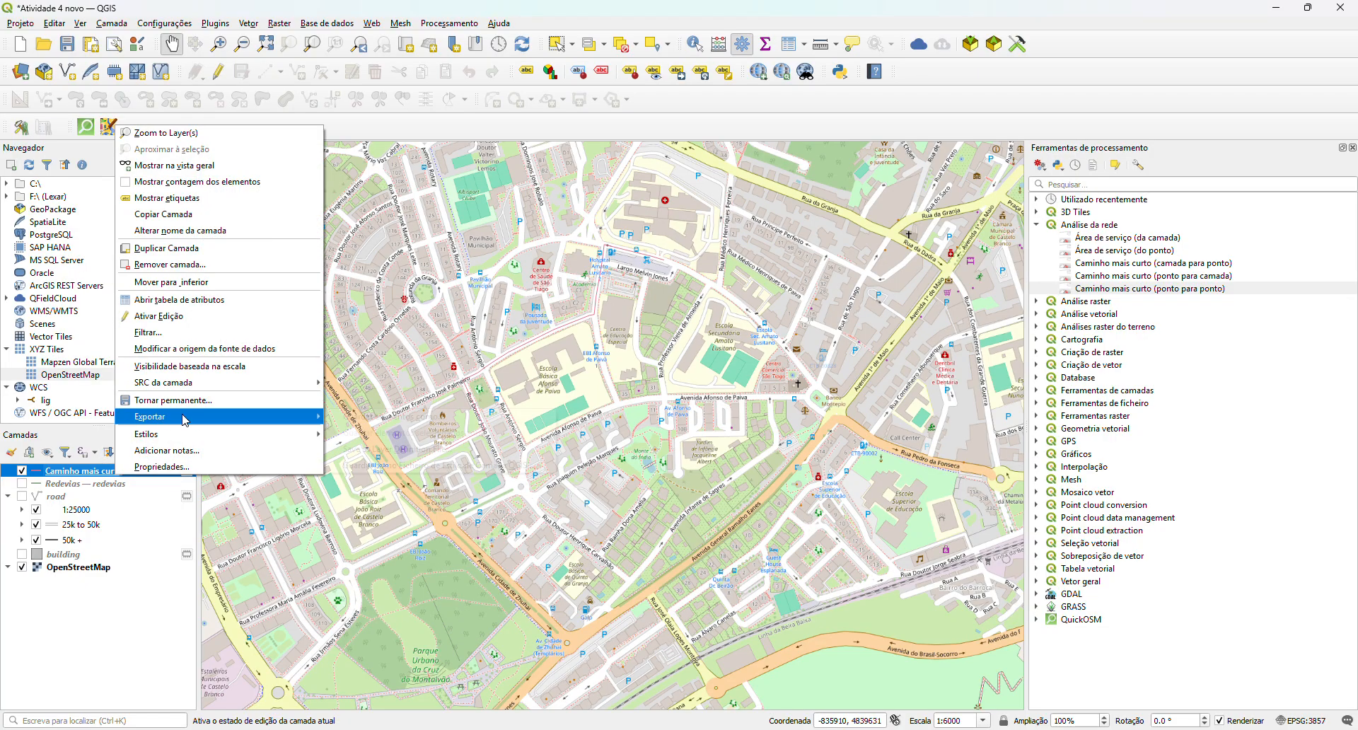
left_click(394, 426)
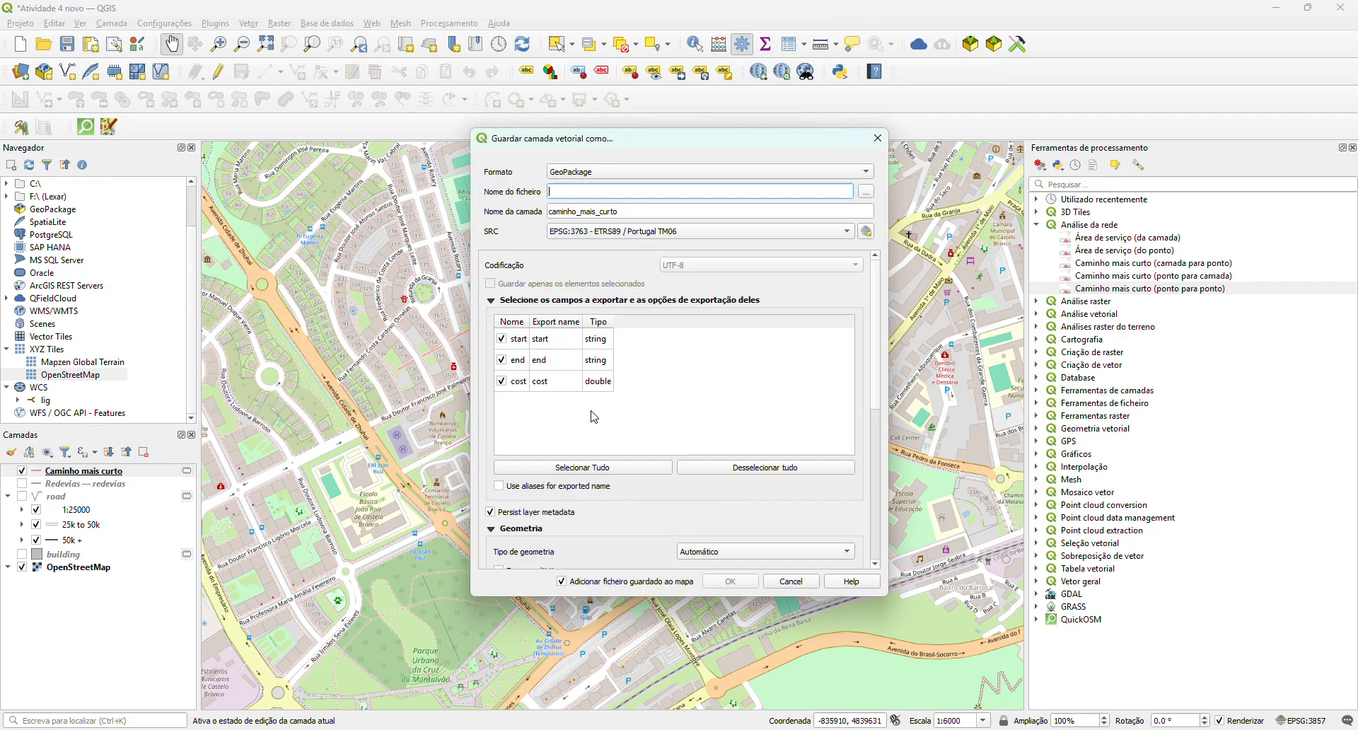
left_click(866, 191)
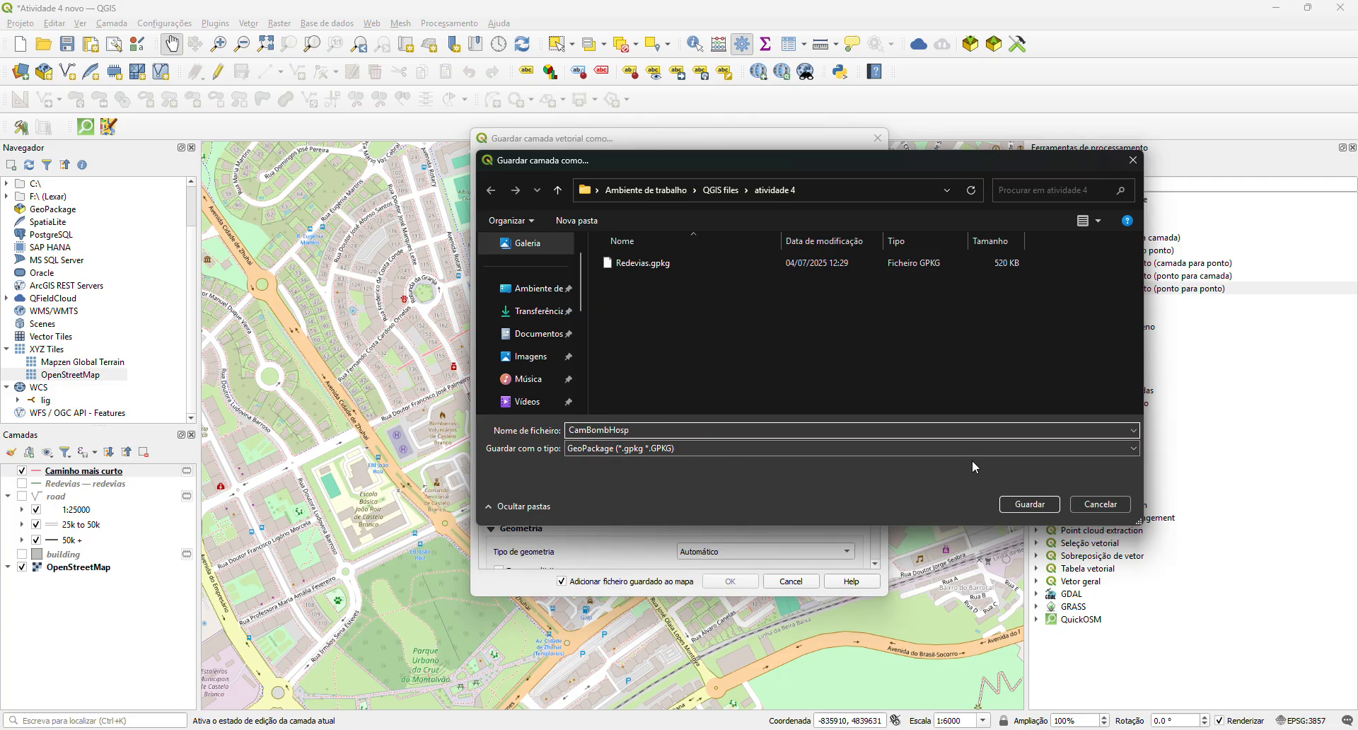
left_click(1019, 507)
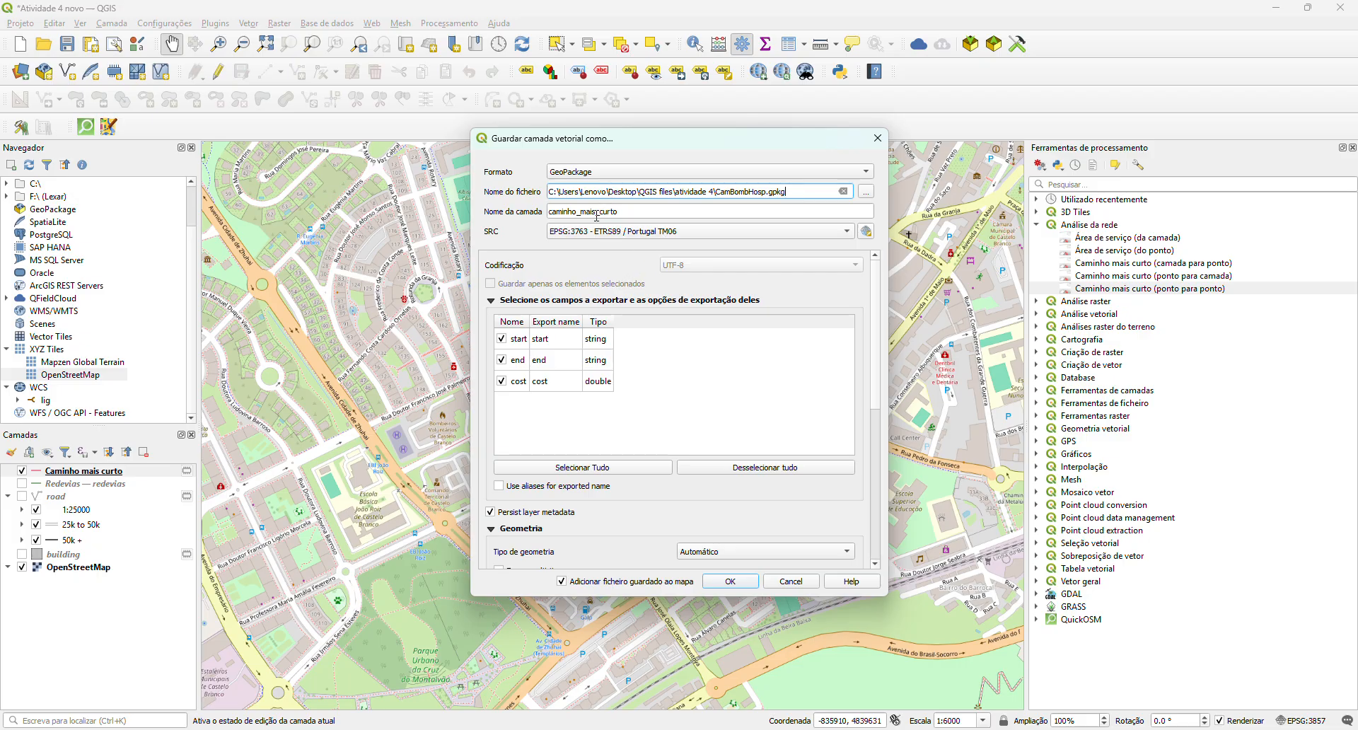
- Name the exported layer Caminho Bomb Hosp and save it, adding it to the map
left_click_drag(621, 211, 538, 217)
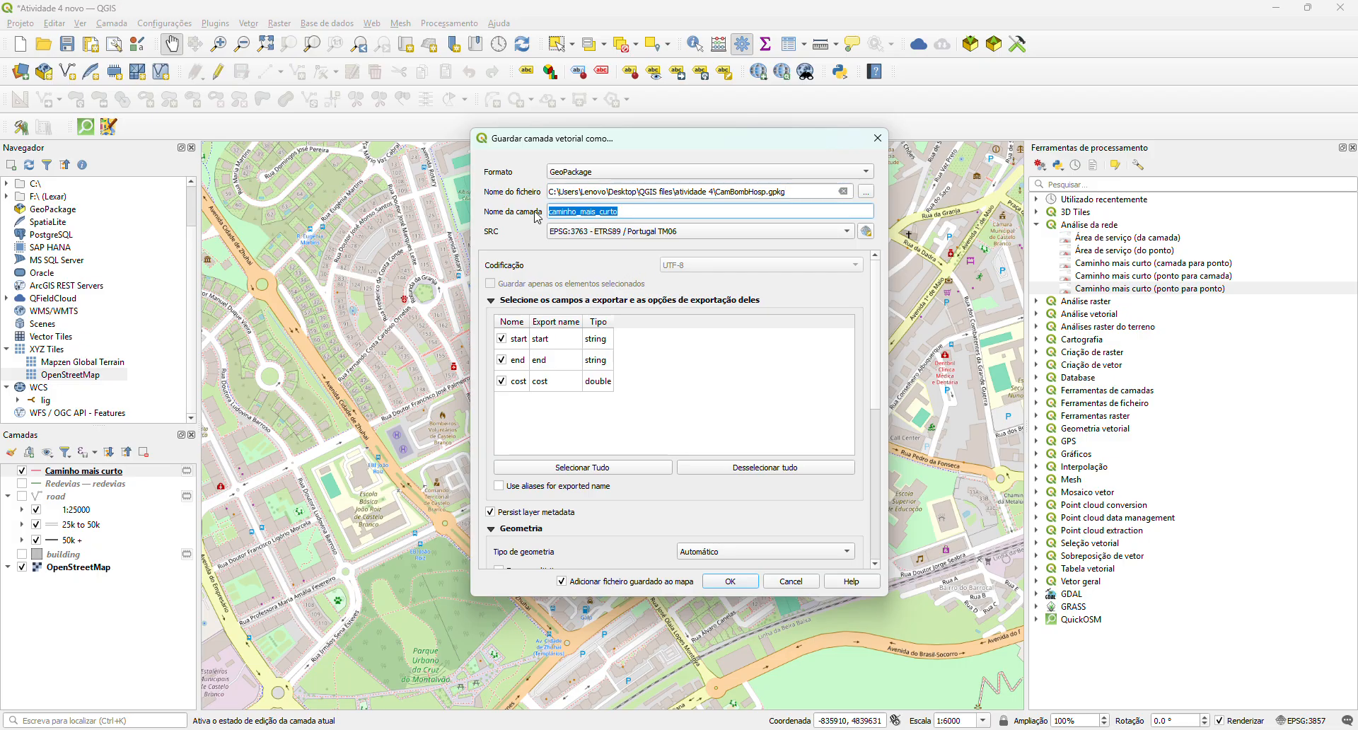
type("Bom")
key("BackSpace")
key("BackSpace")
key("BackSpace")
type("Caminho Bomb H")
left_click(731, 581)
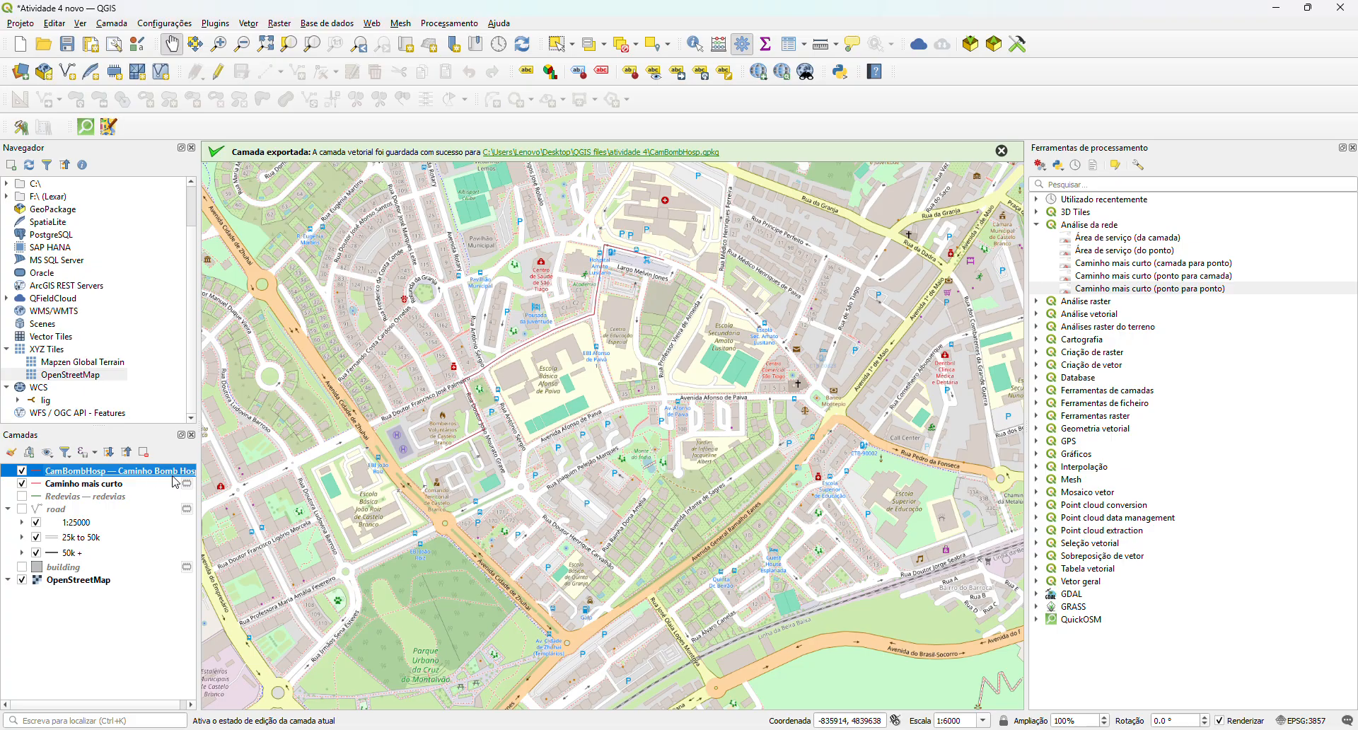
- Remove the temporary Caminho mais curto layer from the project
left_click(72, 485)
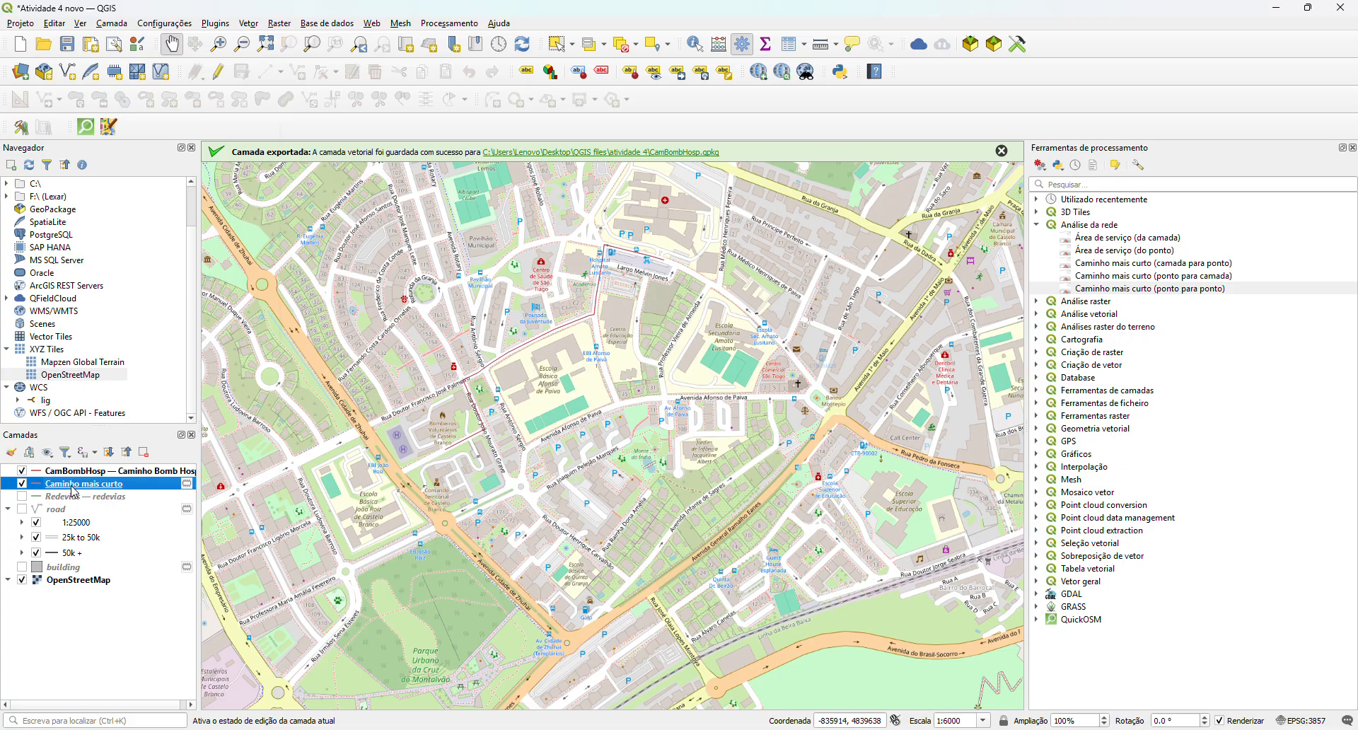
right_click(74, 488)
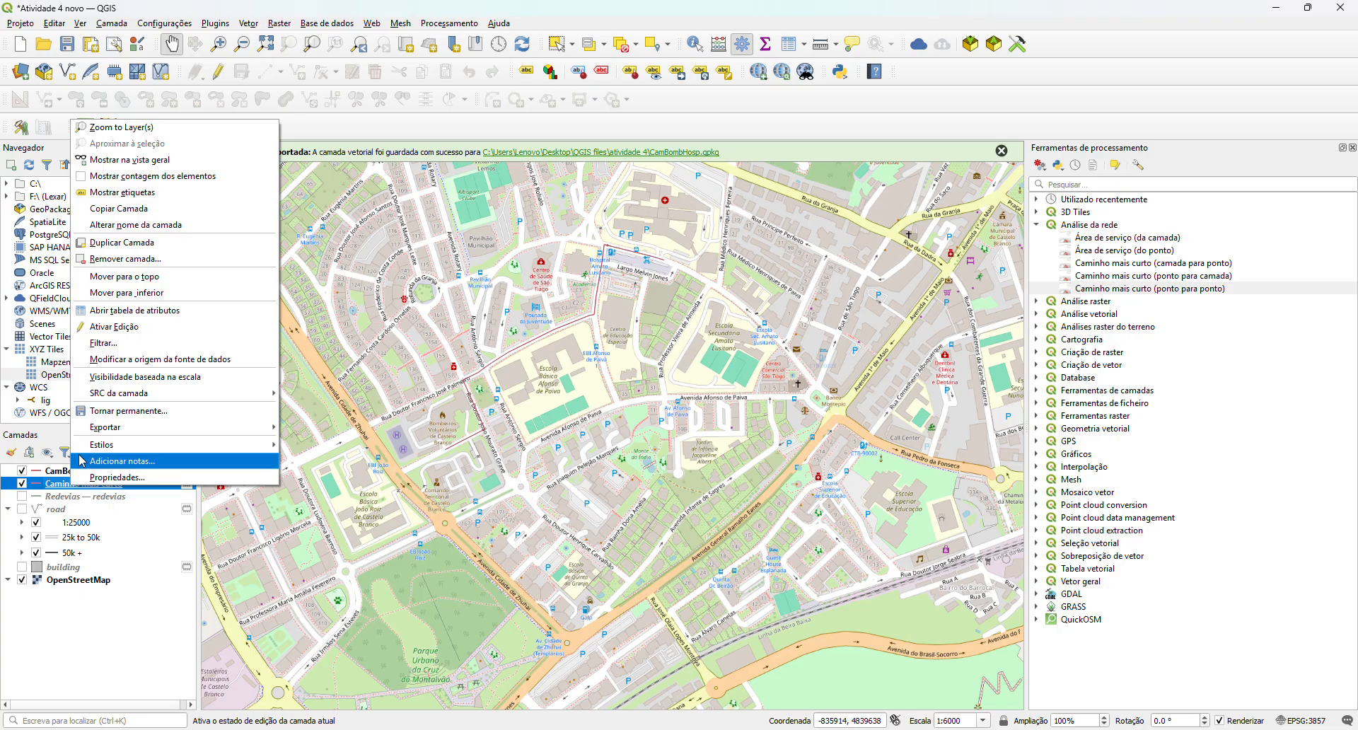
left_click(122, 259)
left_click(649, 387)
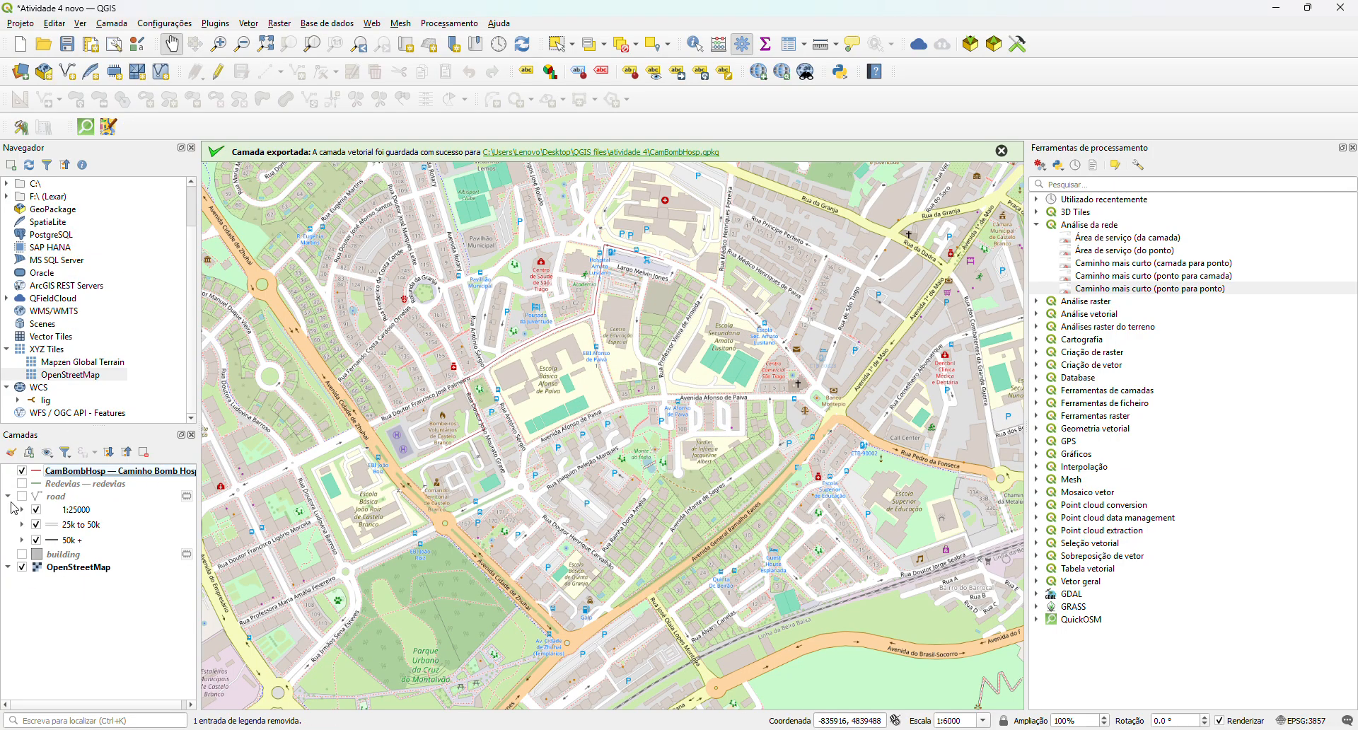
- Check the exported CamBombHosp route without and with the OpenStreetMap basemap
left_click(23, 567)
left_click(23, 568)
left_click(138, 478)
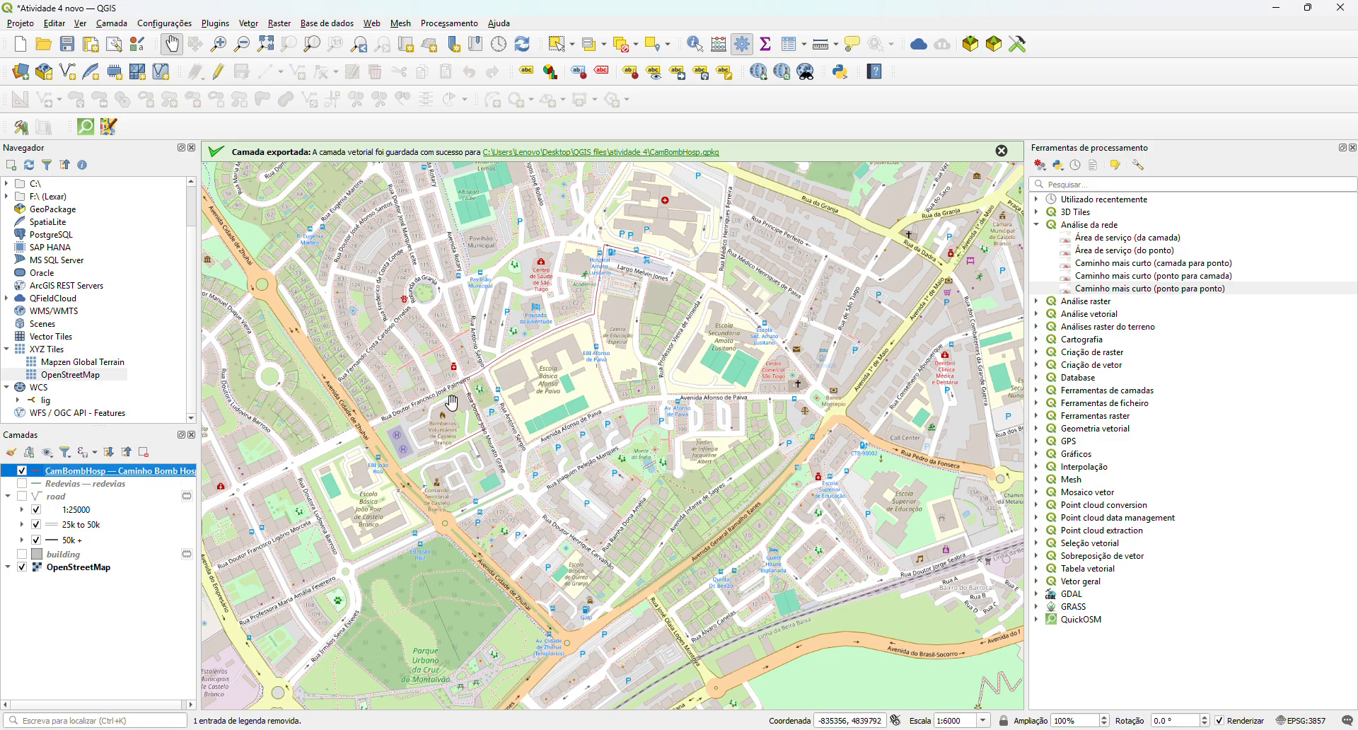
left_click_drag(555, 363, 580, 418)
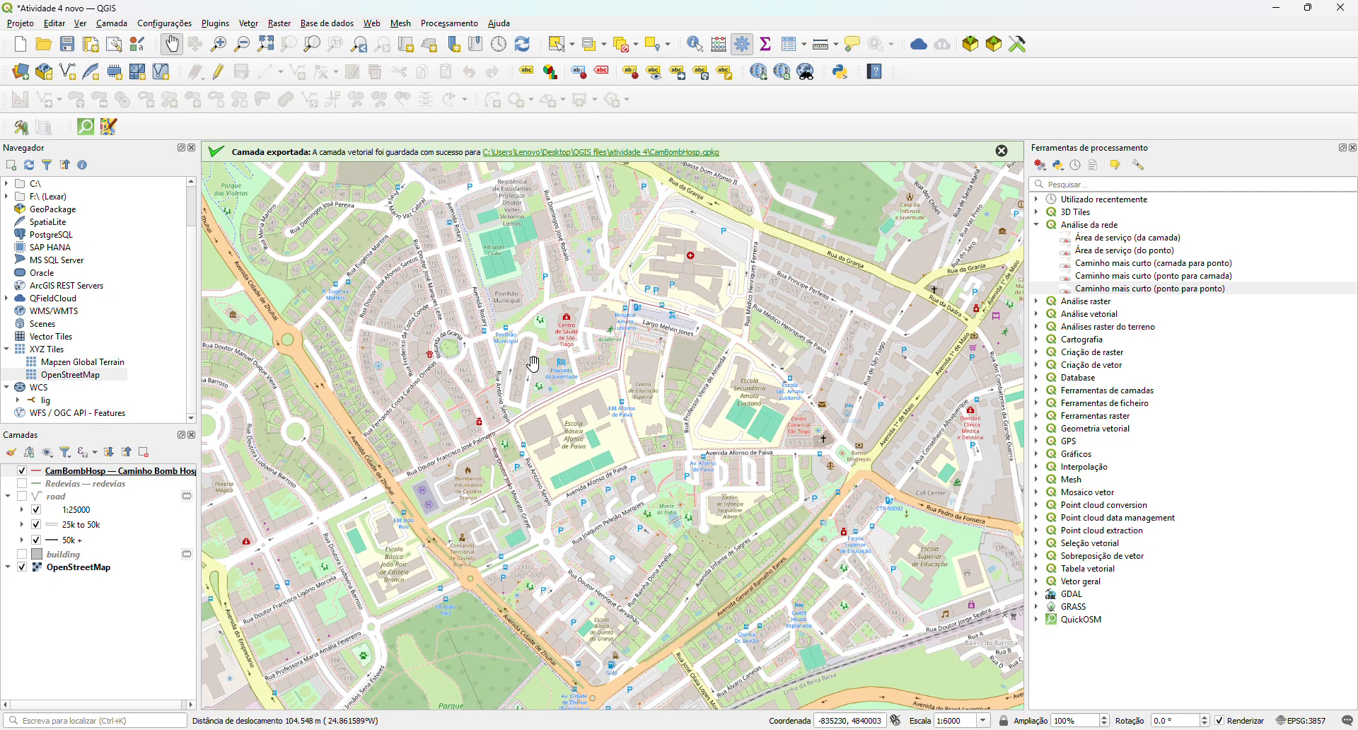
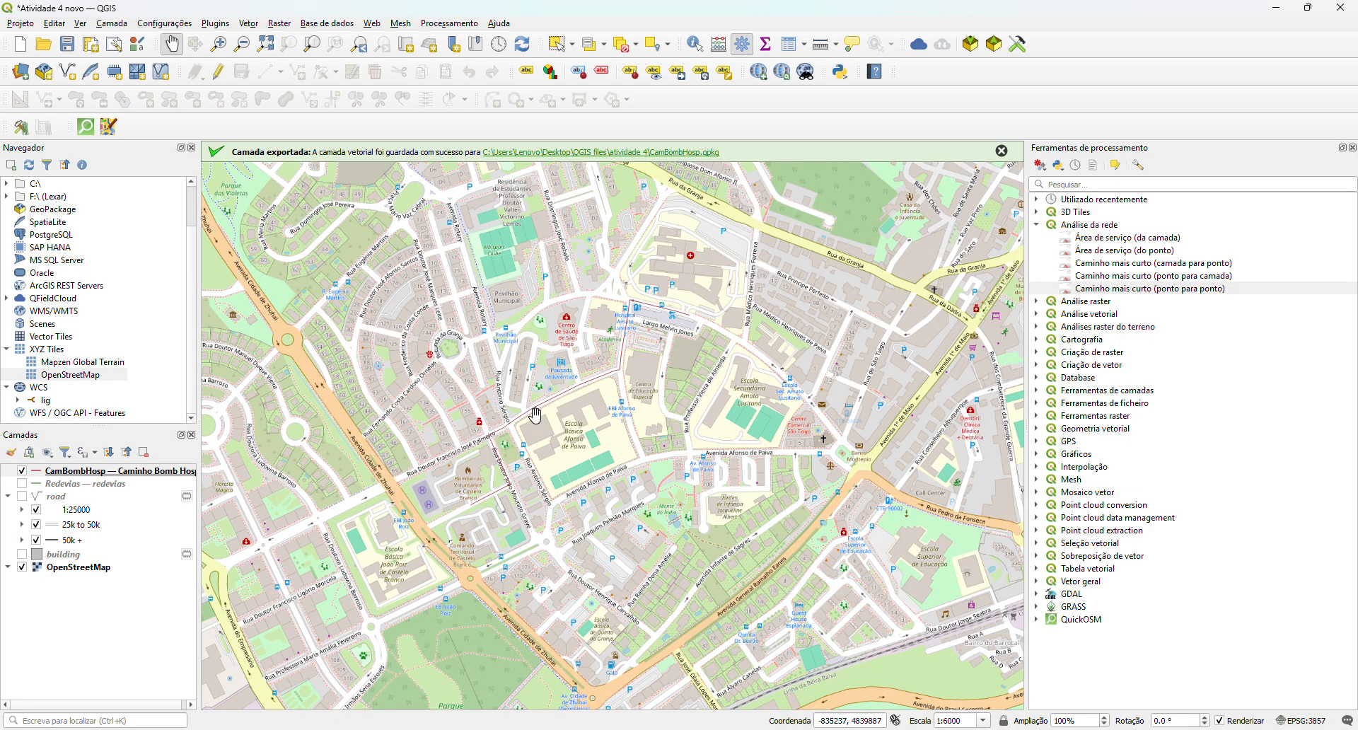
- Open the Área de serviço (do ponto) network analysis tool and set Redevias — redevias as the network layer
double_click(1196, 238)
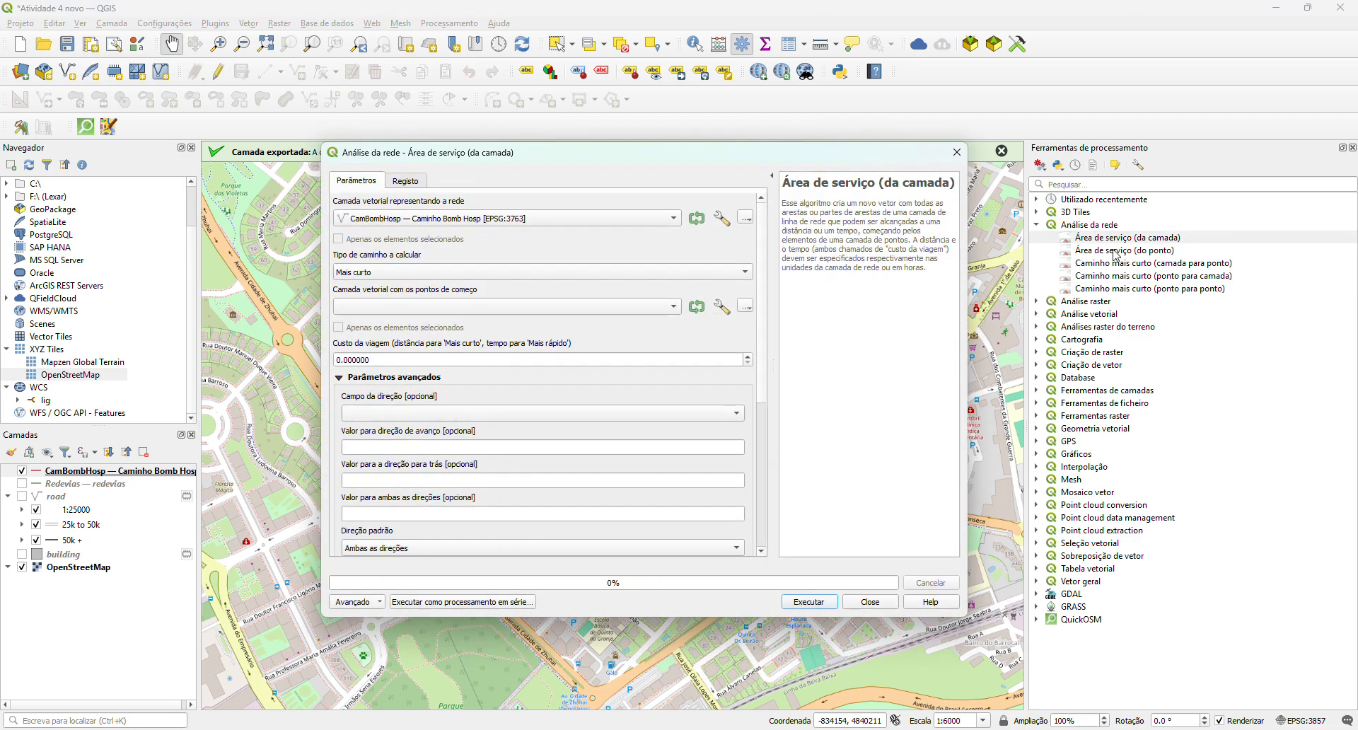
left_click(957, 153)
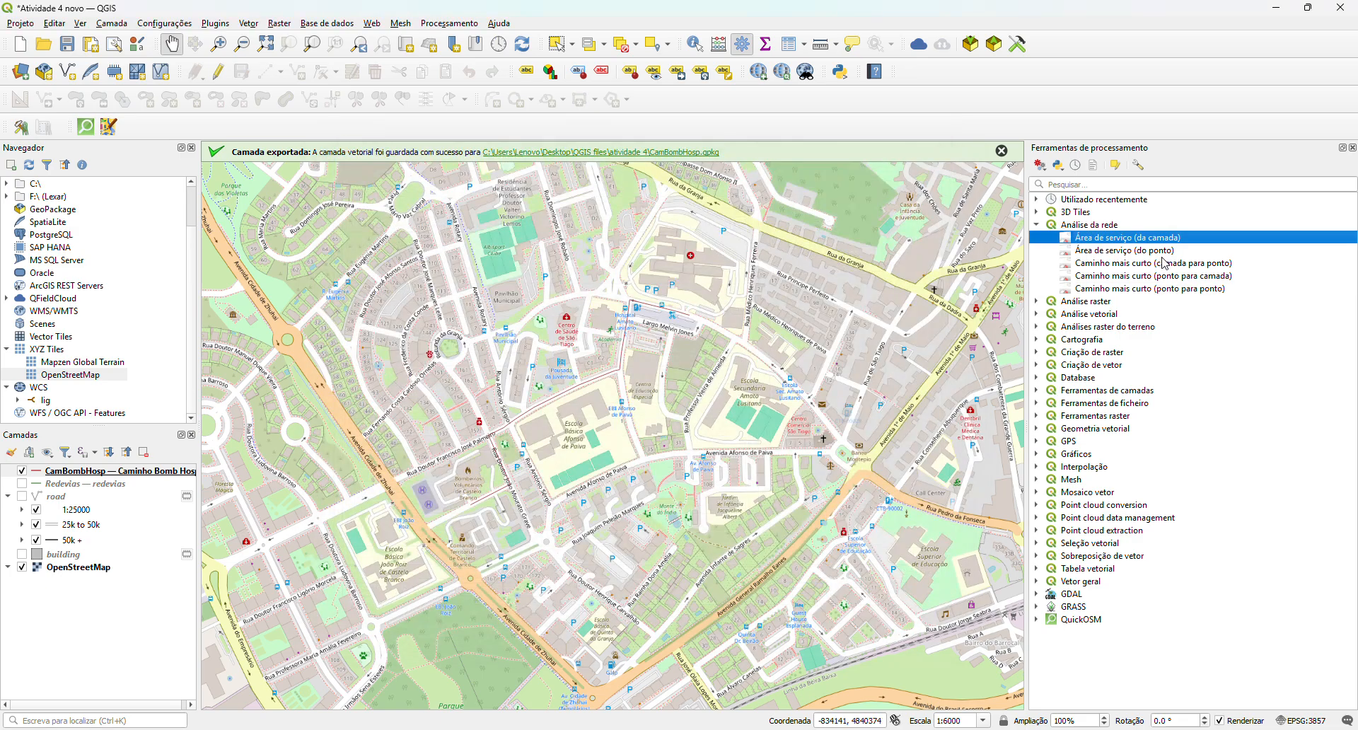
left_click(1154, 250)
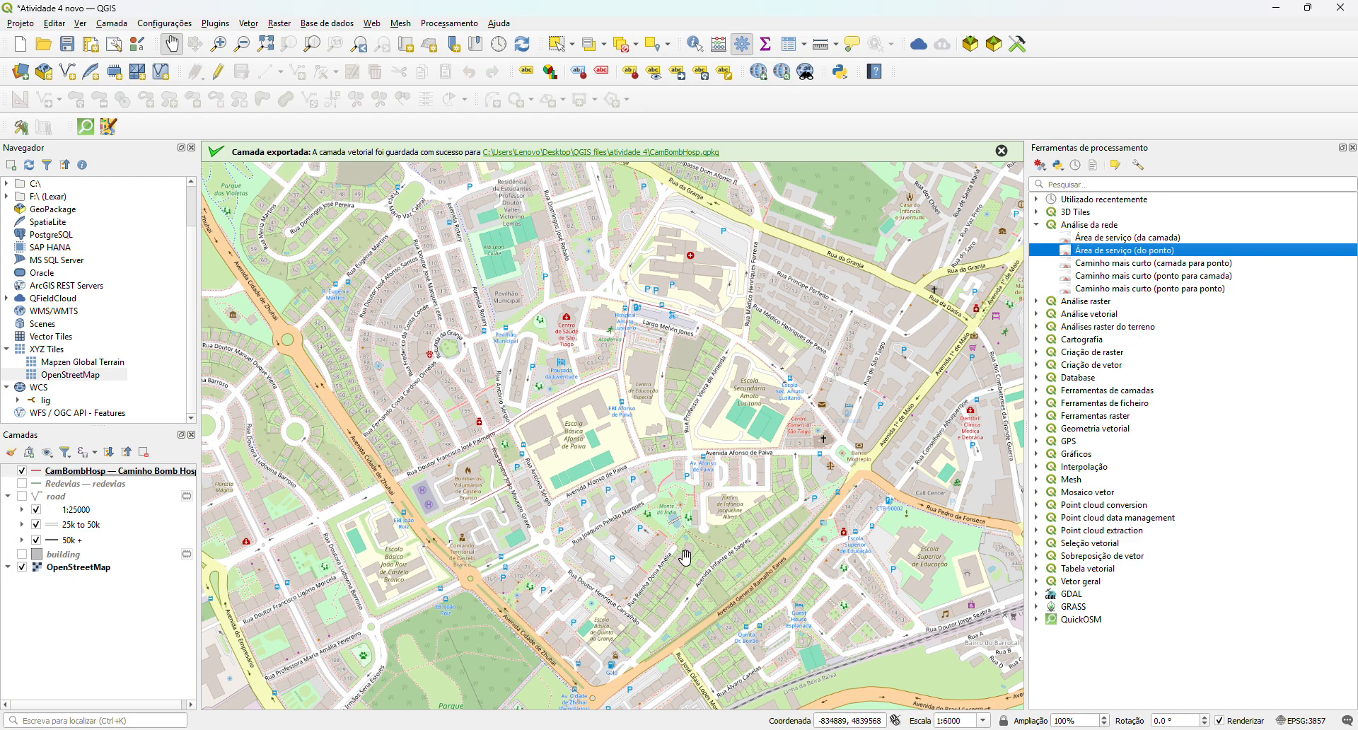
scroll(766, 372, "down", 1)
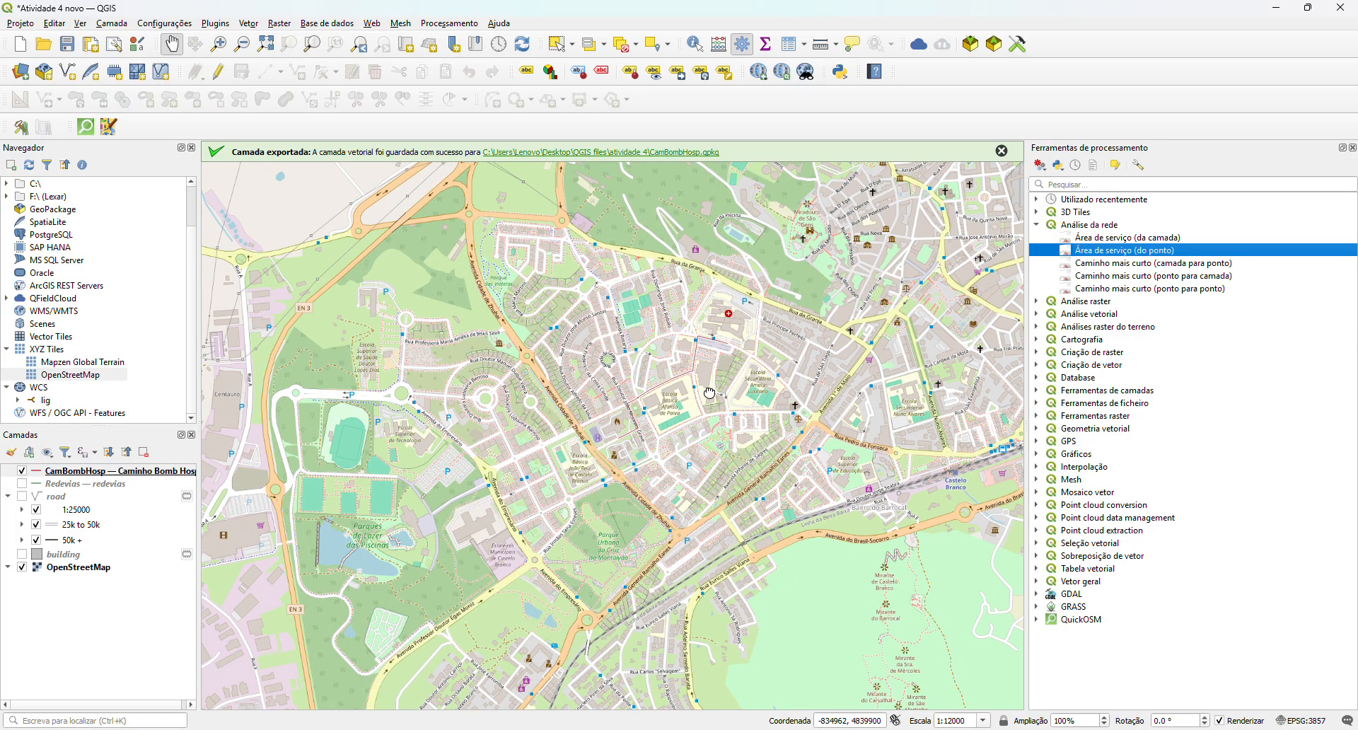
left_click_drag(710, 393, 714, 380)
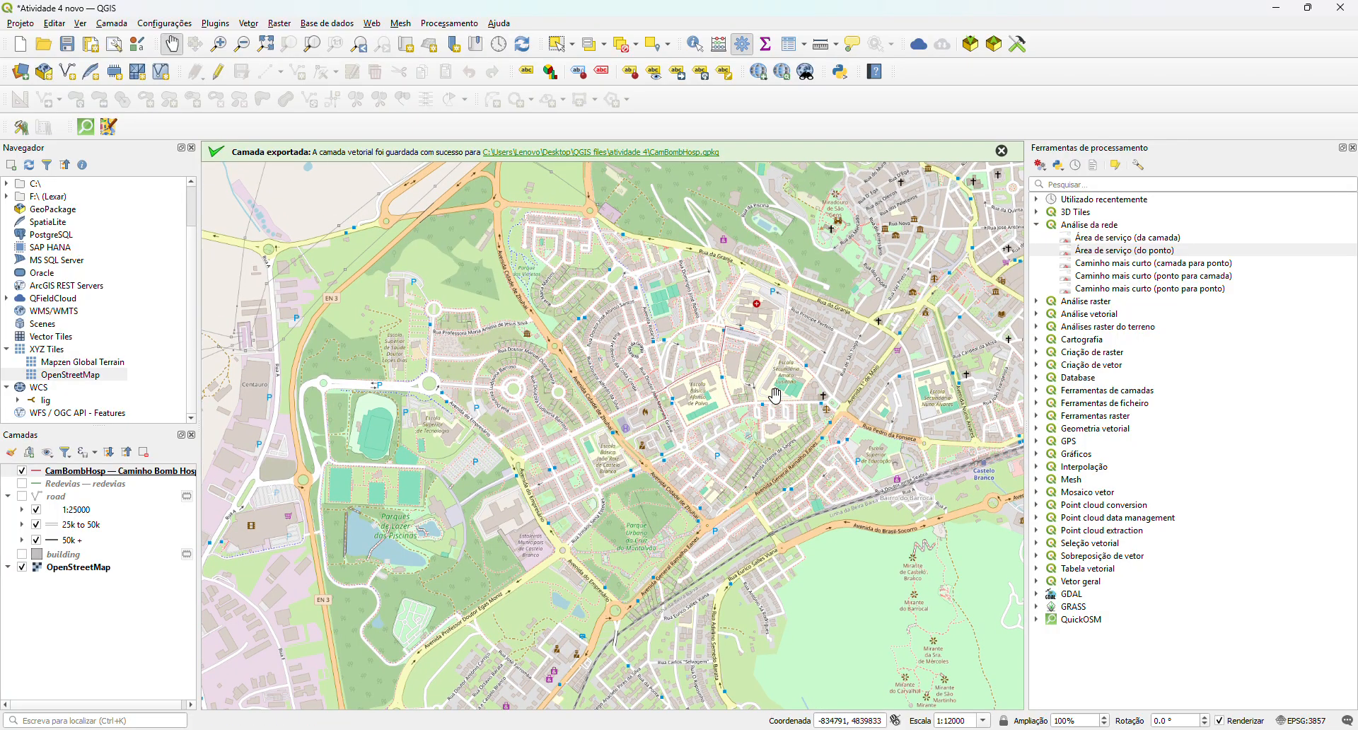
left_click_drag(776, 396, 791, 426)
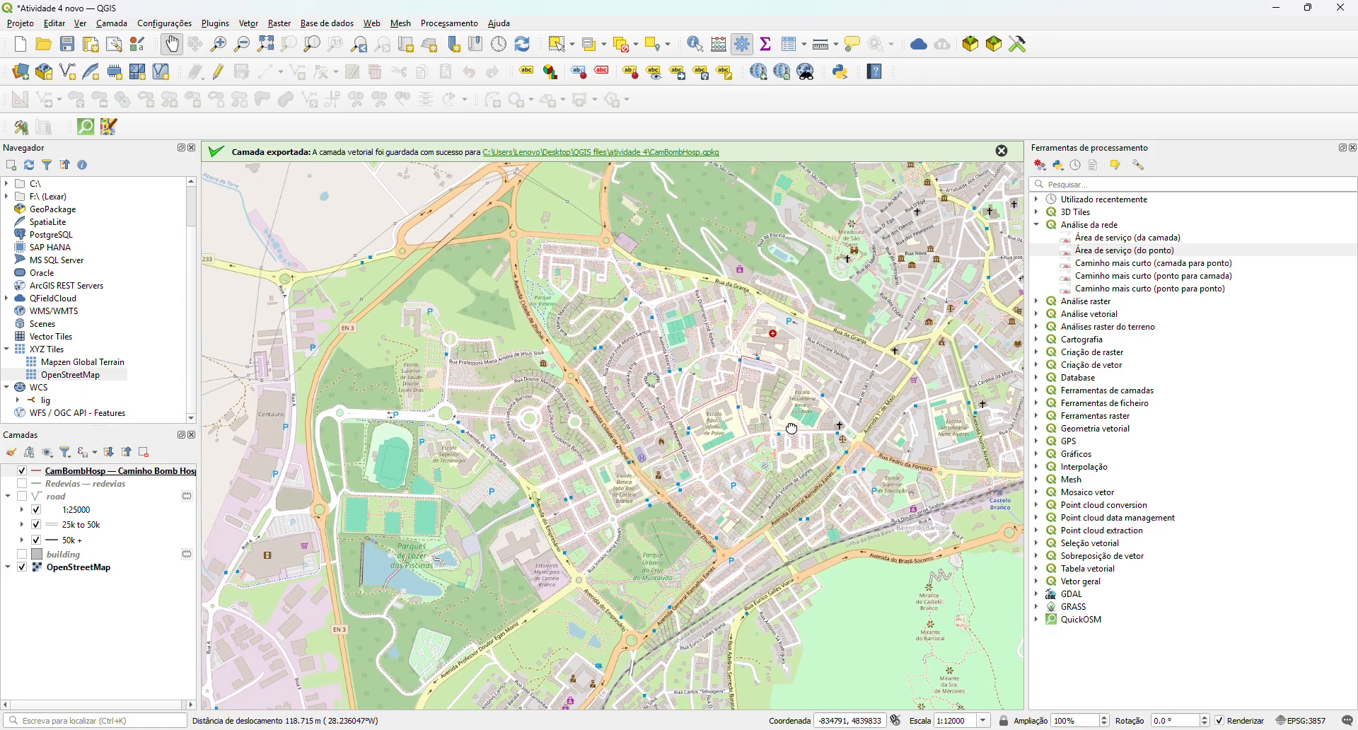
double_click(1123, 253)
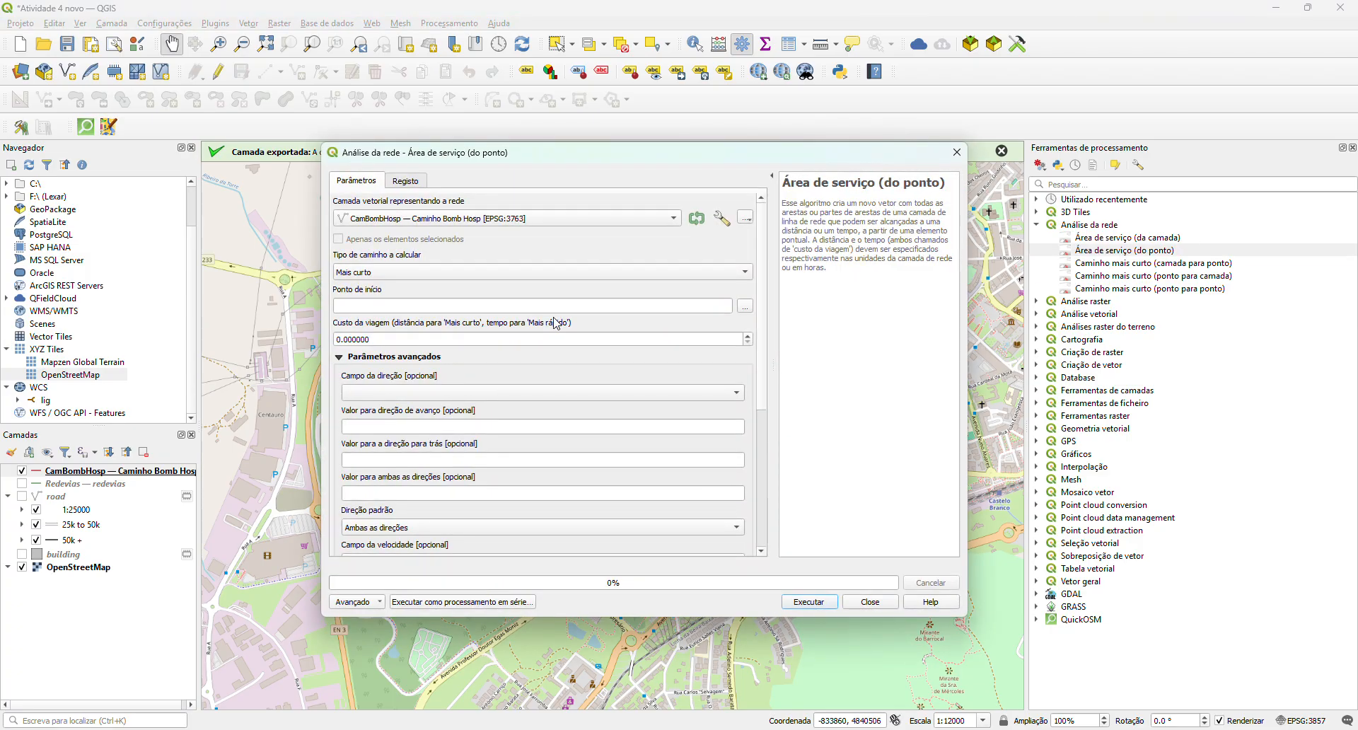
left_click(562, 219)
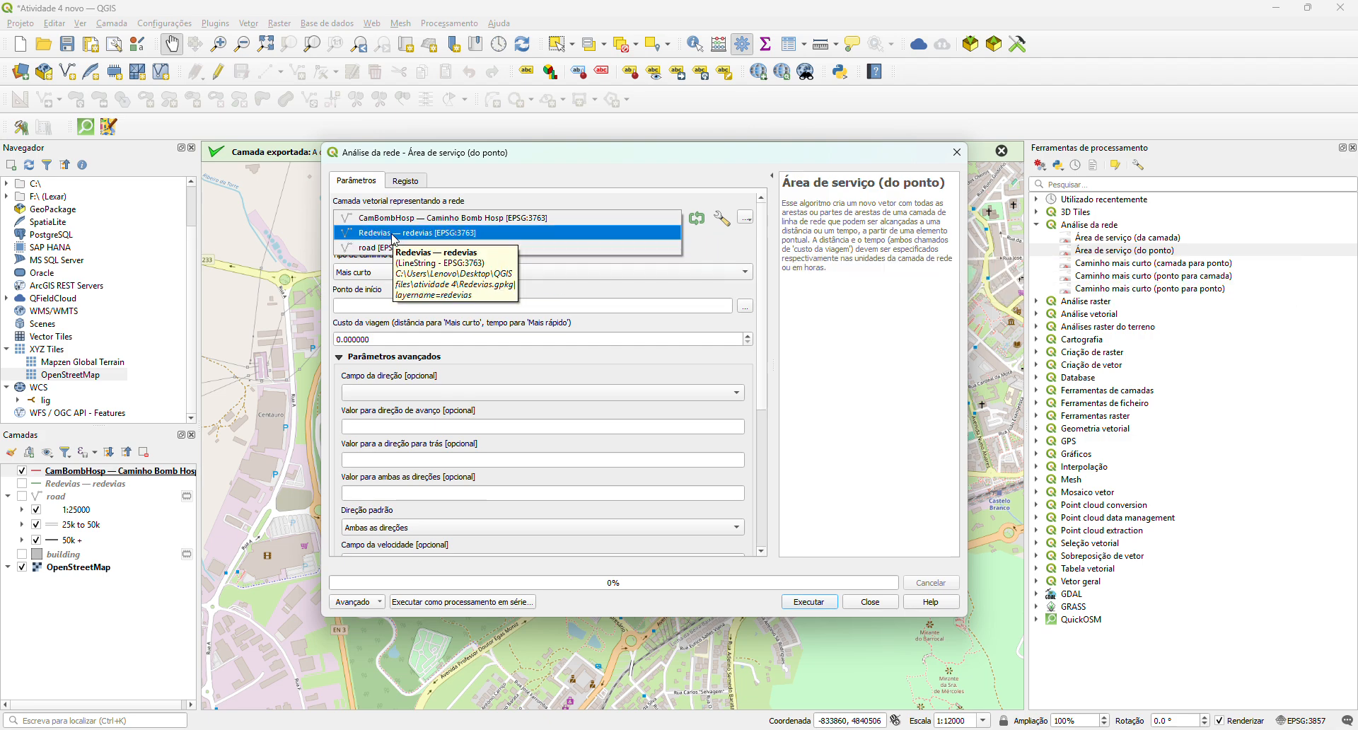
left_click(397, 233)
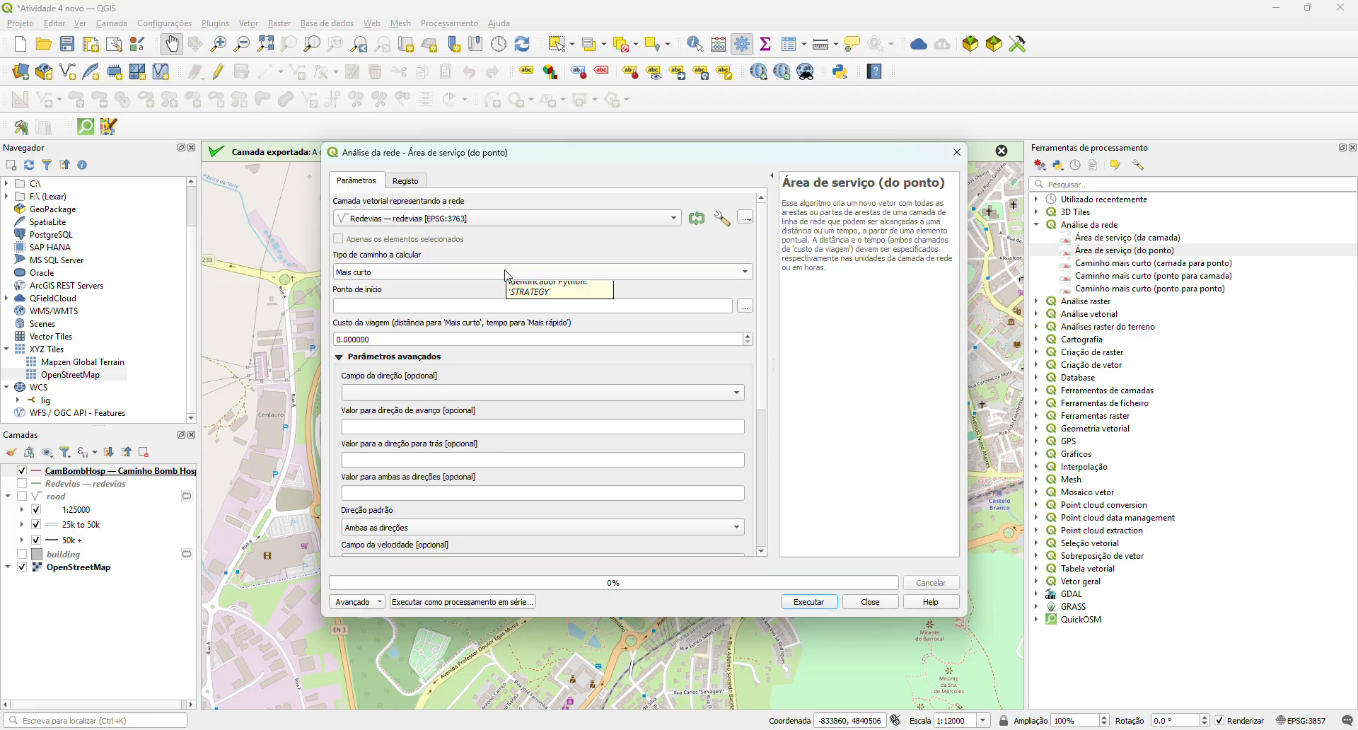
- Pick the service area's start point where the fire station driveway meets Rua Comandante Lúcio Miguel Pereira
left_click(747, 311)
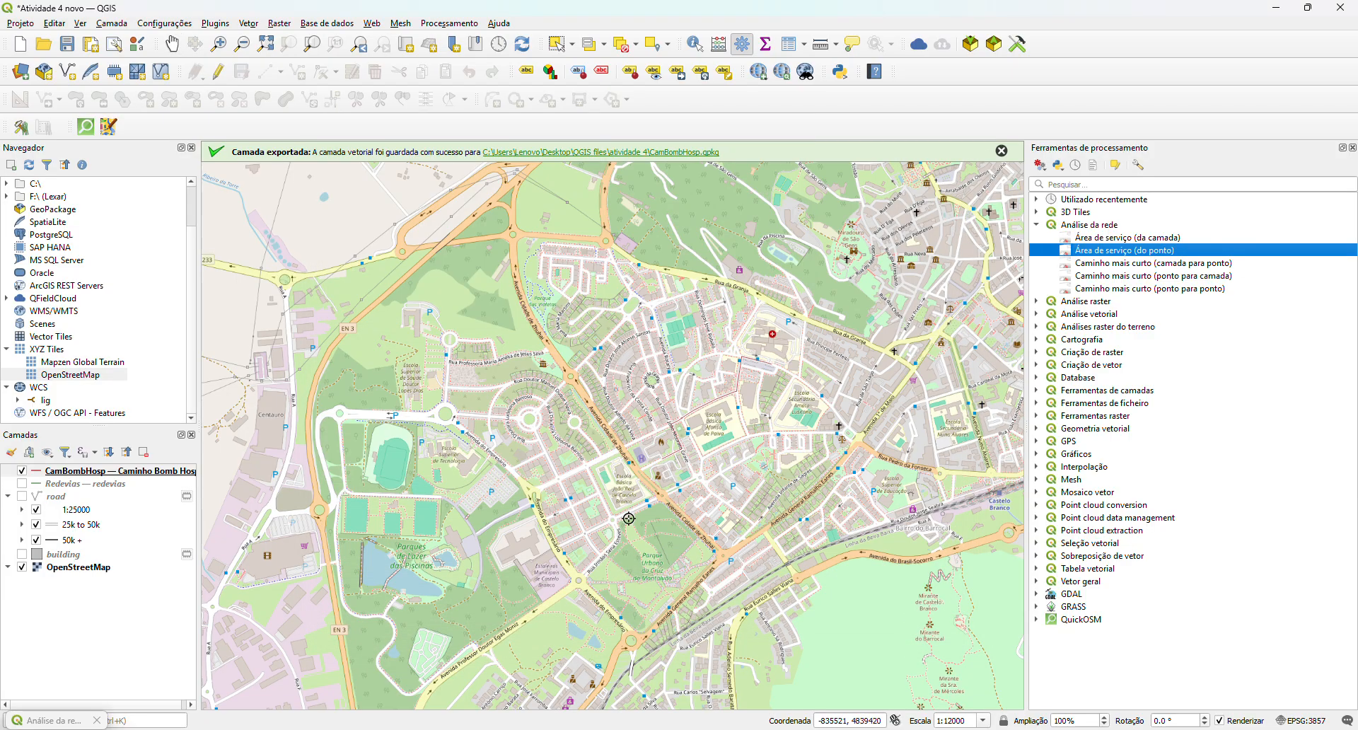
scroll(672, 471, "up", 4)
scroll(620, 423, "up", 1)
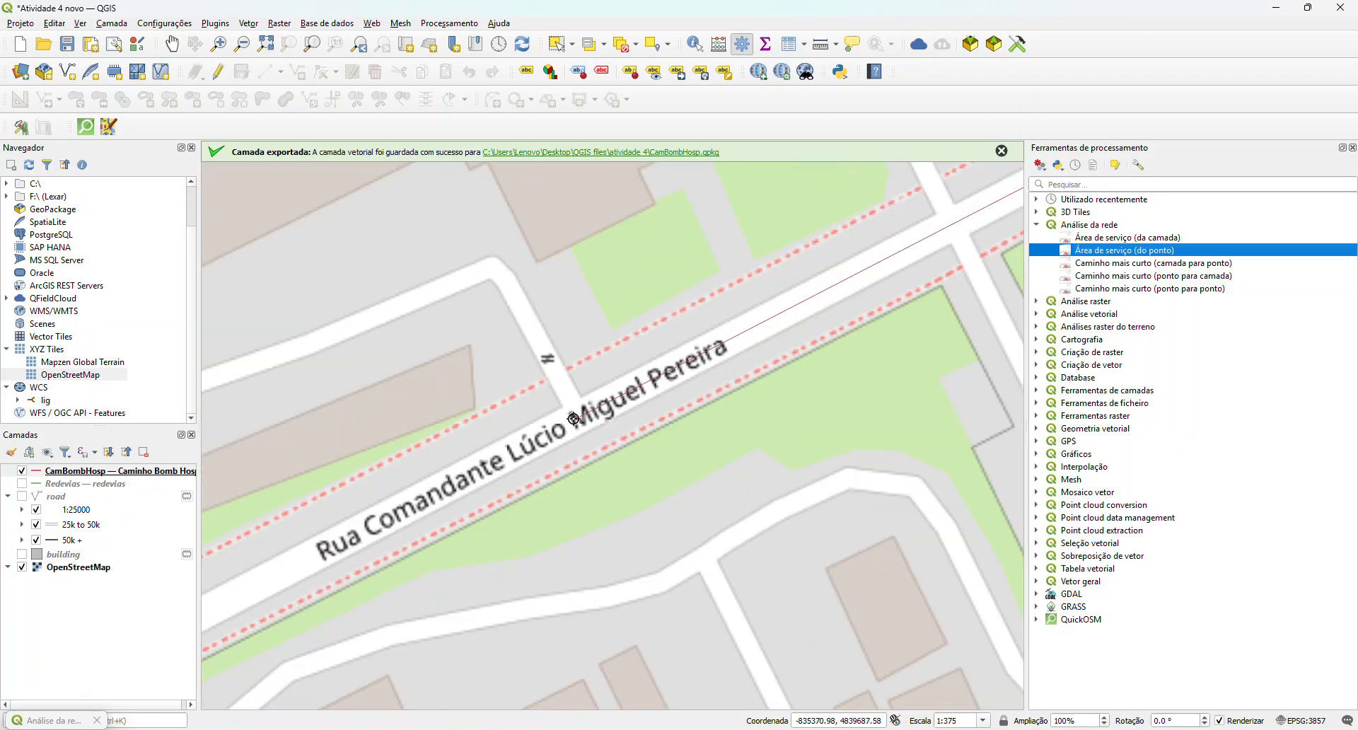
- Pick the service area's start point on Rua Comandante Lúcio Miguel Pereira and set the travel cost to 1000
left_click(574, 418)
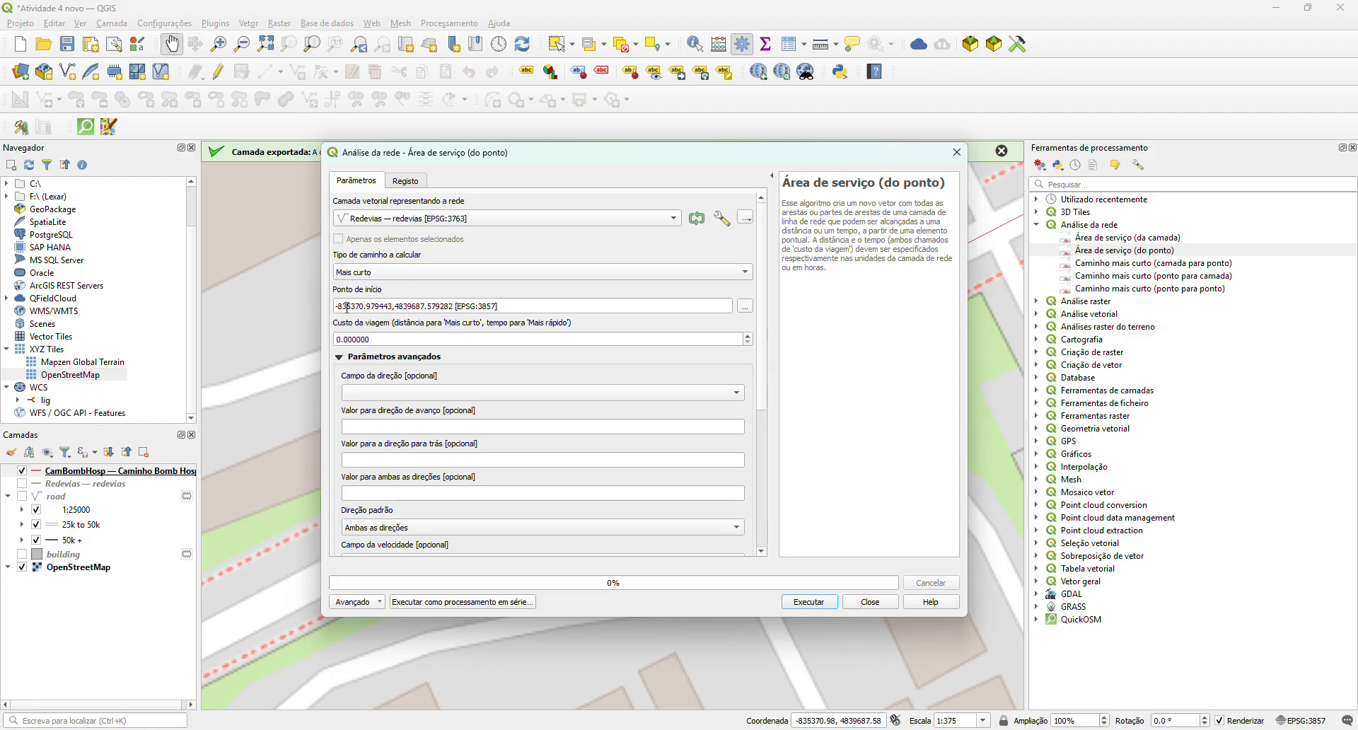
double_click(404, 339)
type("1")
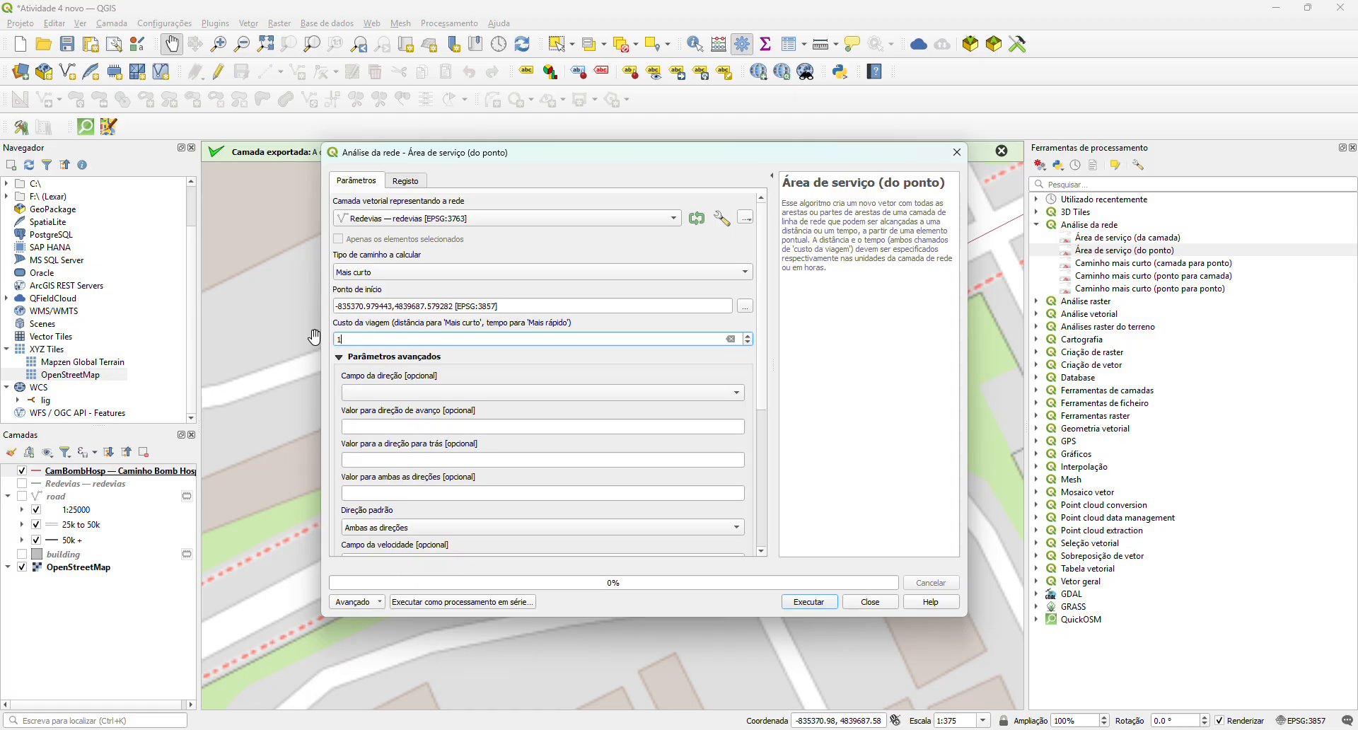
type("000")
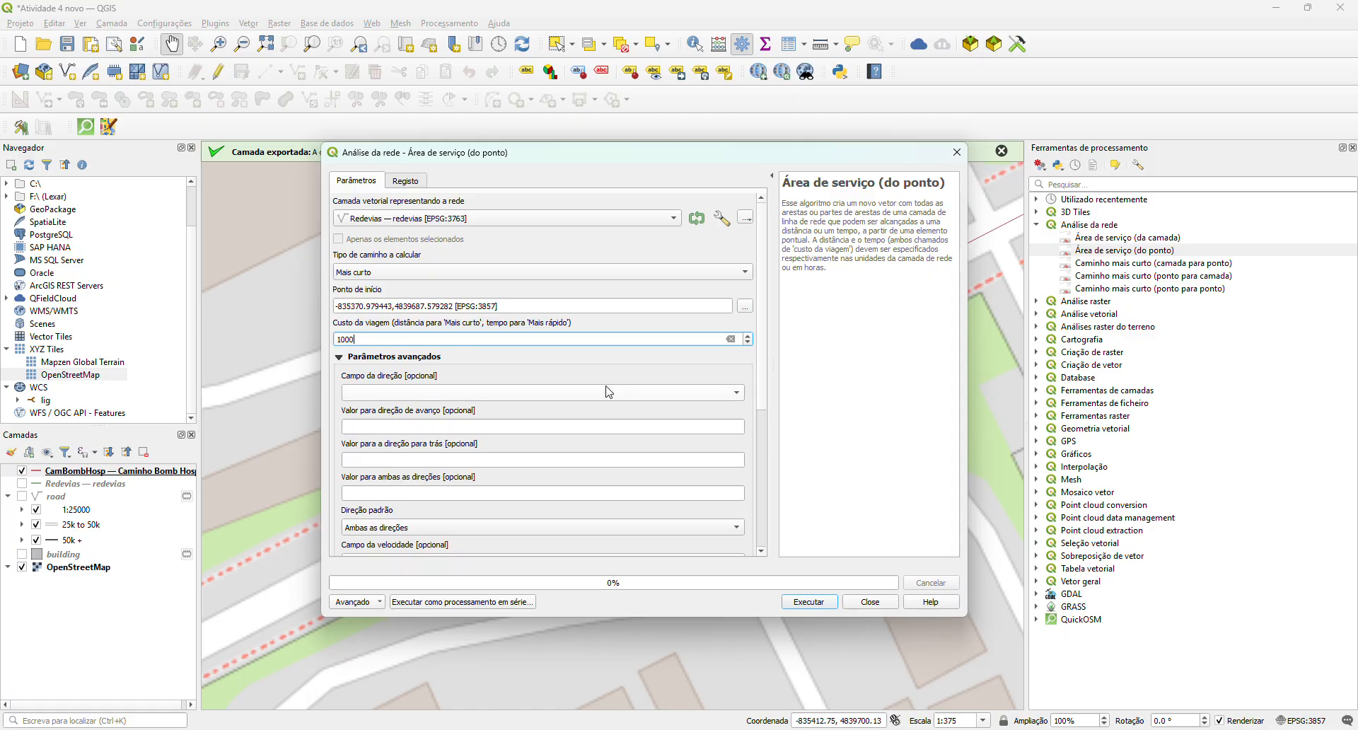
left_click(762, 342)
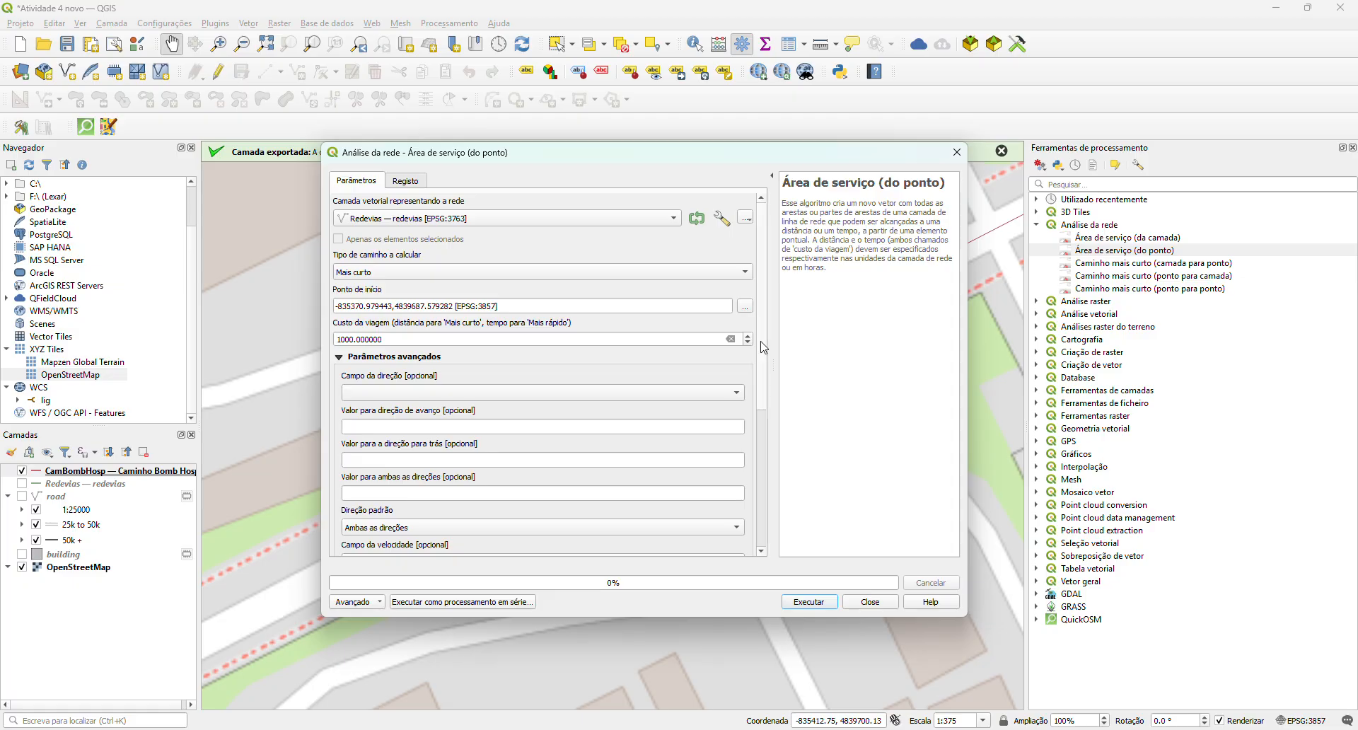
- Review the advanced parameters, run the service area calculation as a temporary layer, and close the tool
left_click_drag(763, 345, 764, 386)
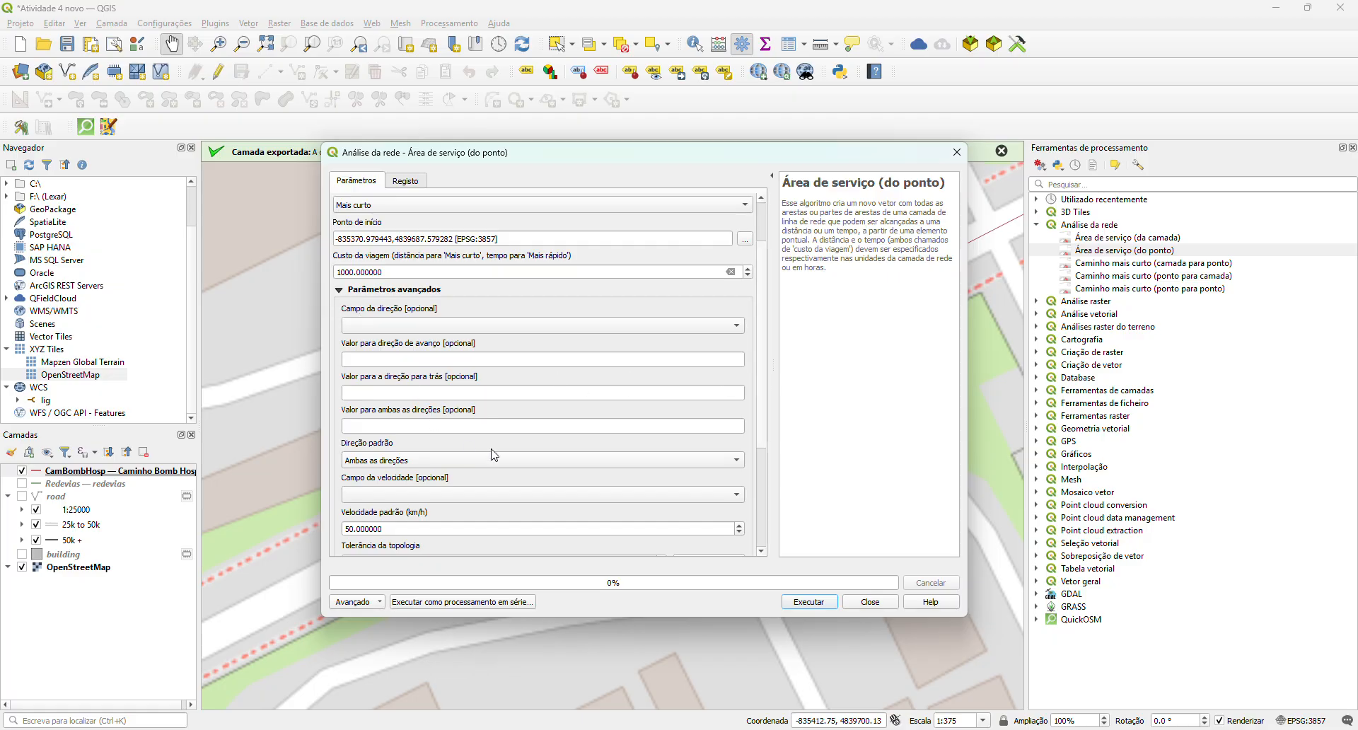
scroll(762, 392, "down", 4)
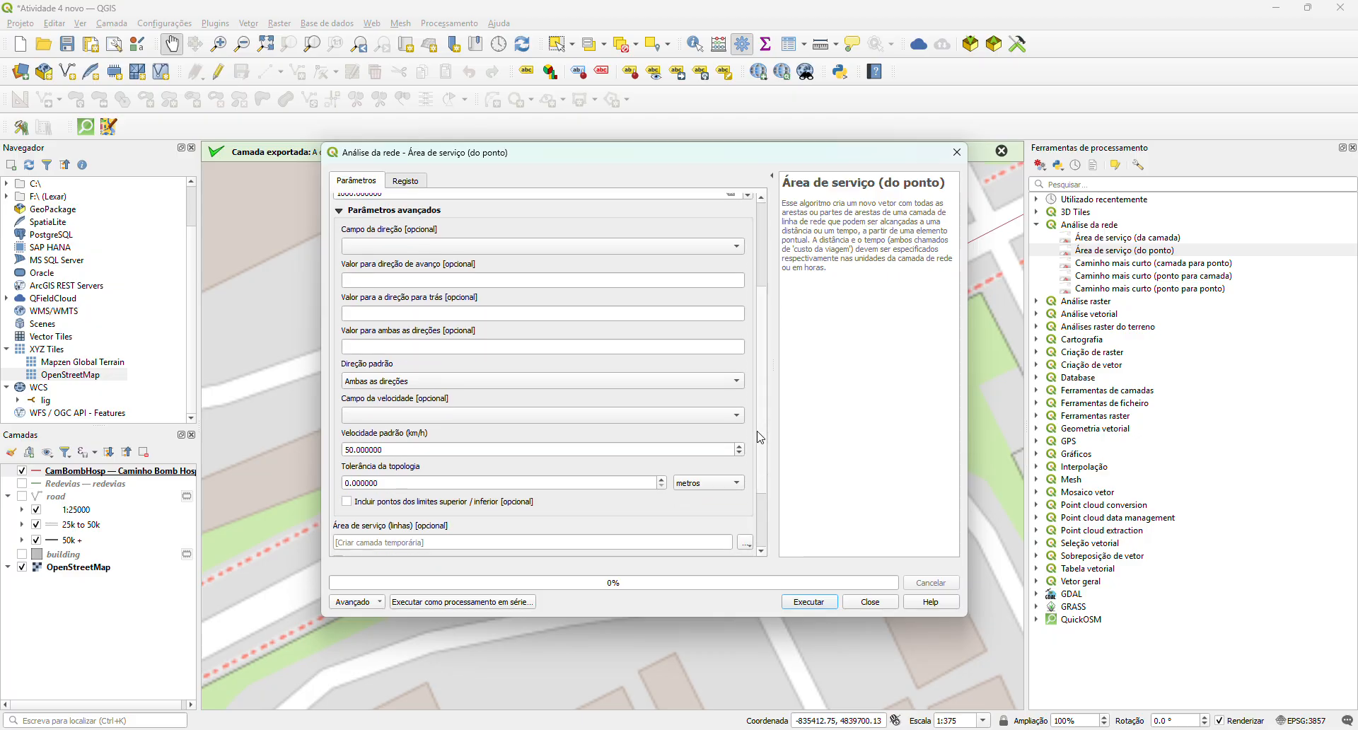
scroll(752, 402, "up", 4)
scroll(752, 402, "up", 2)
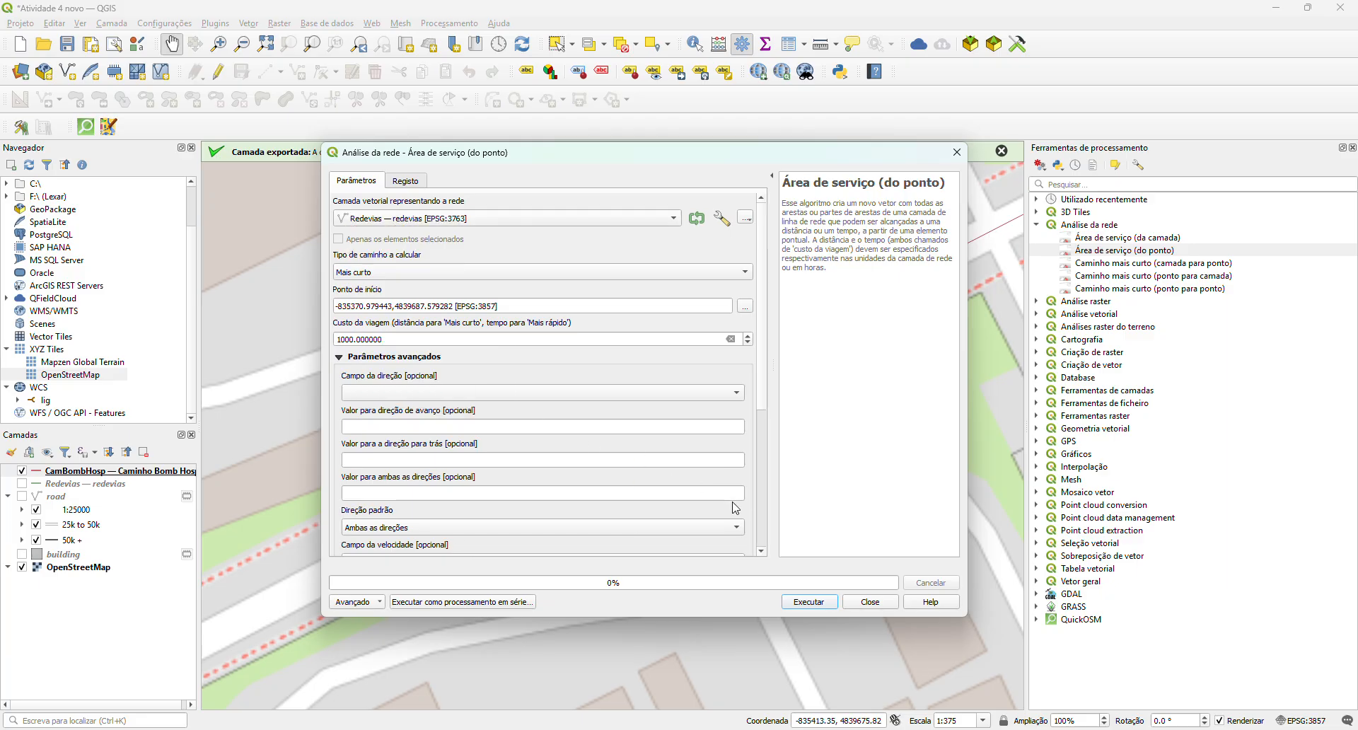
left_click(802, 608)
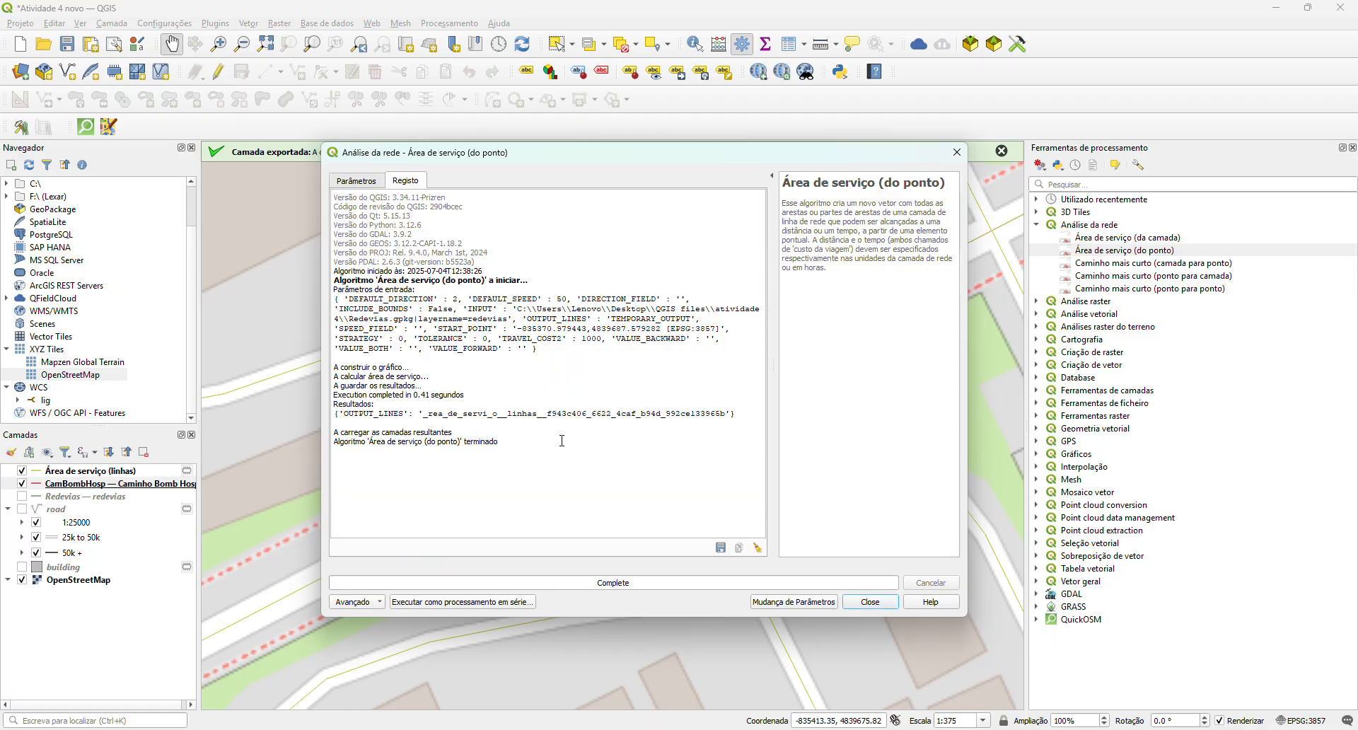
left_click(870, 602)
- Hide the CamBombHosp and OpenStreetMap layers so only the service area lines are displayed
left_click(84, 473)
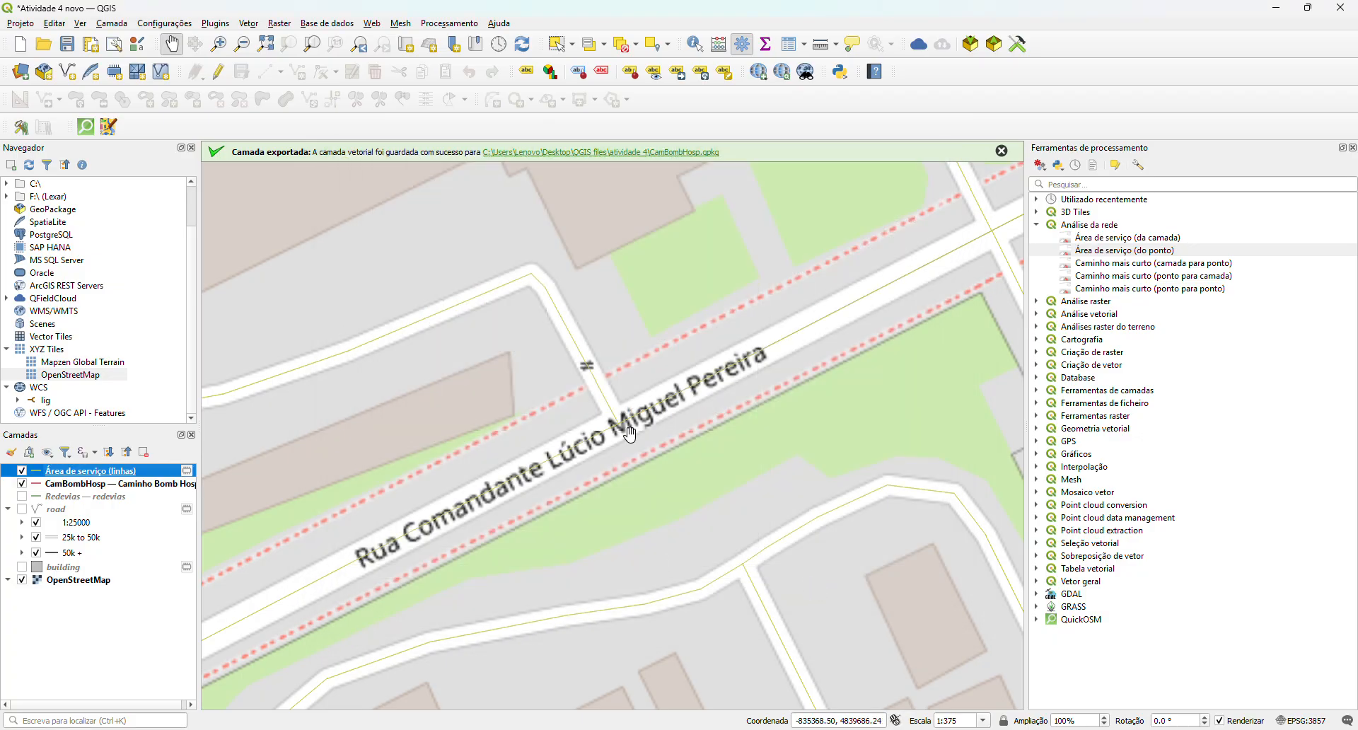
scroll(628, 420, "down", 4)
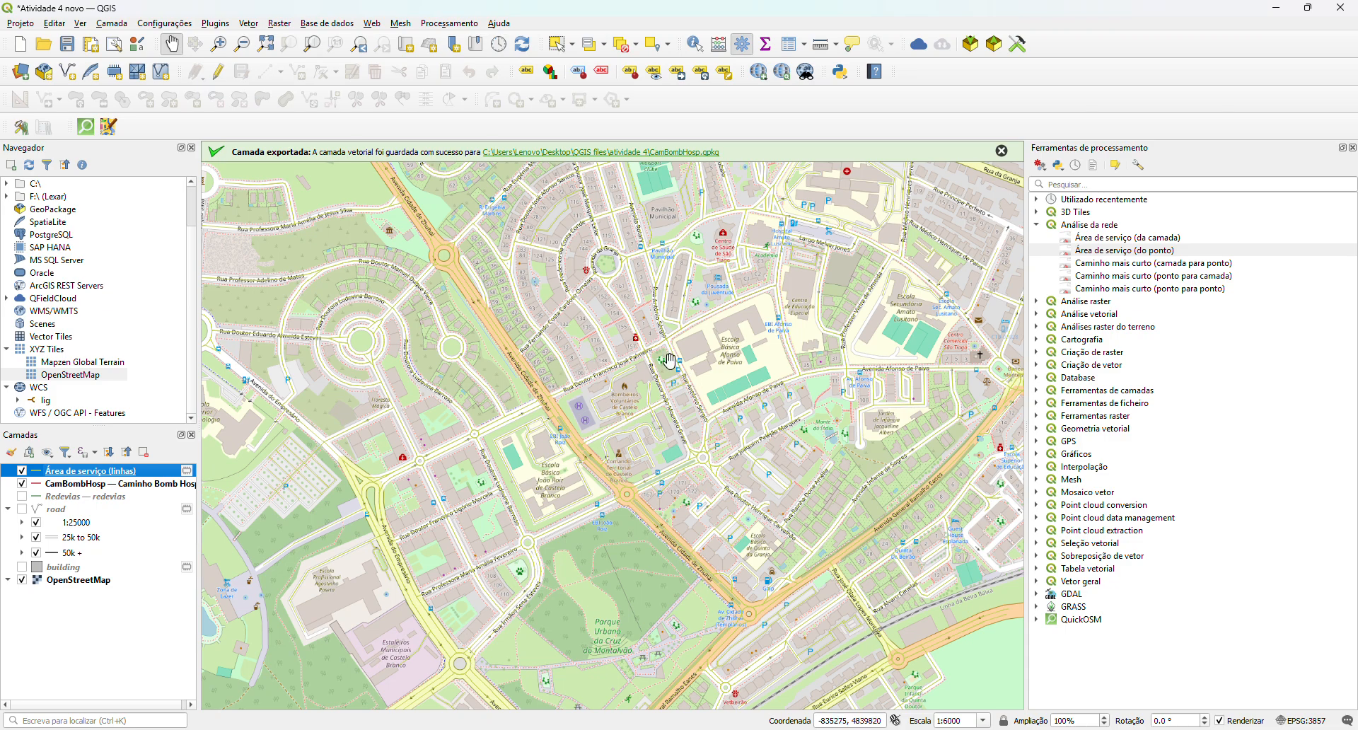
left_click_drag(669, 362, 631, 487)
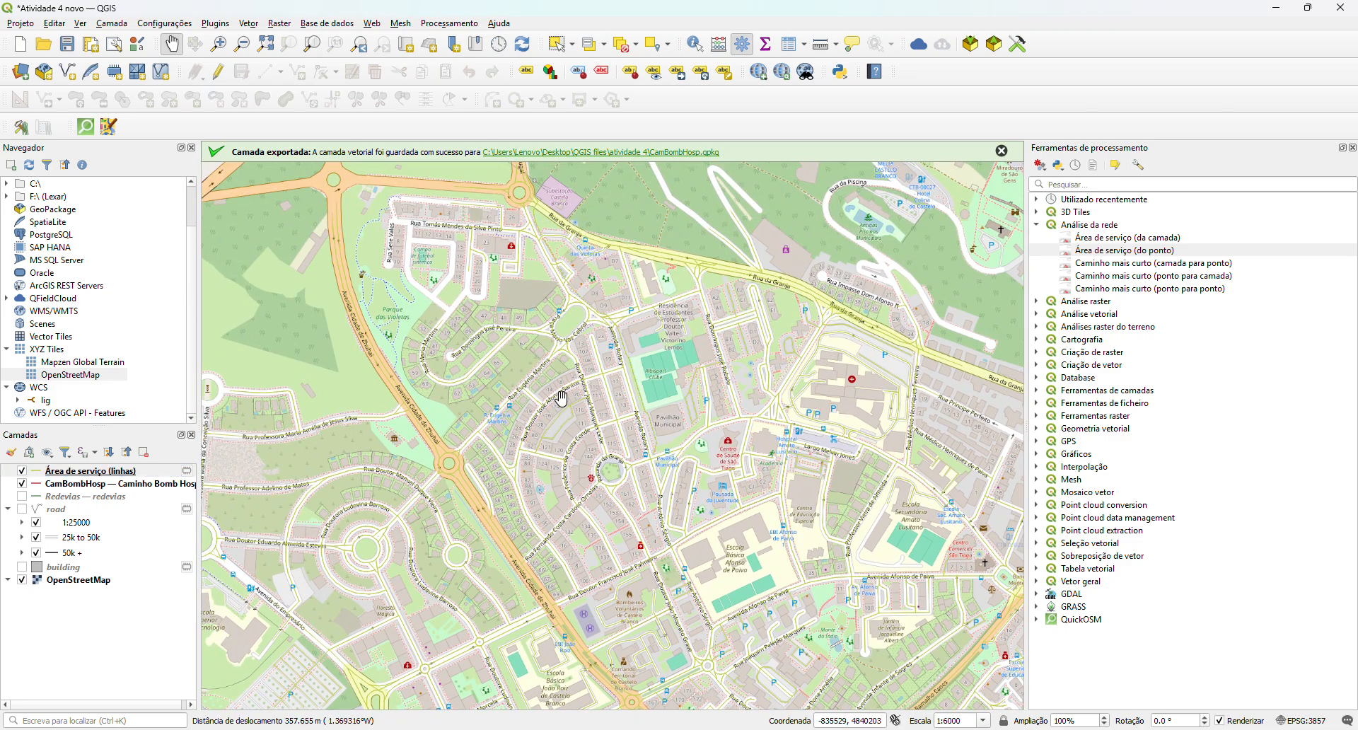
left_click_drag(561, 399, 609, 460)
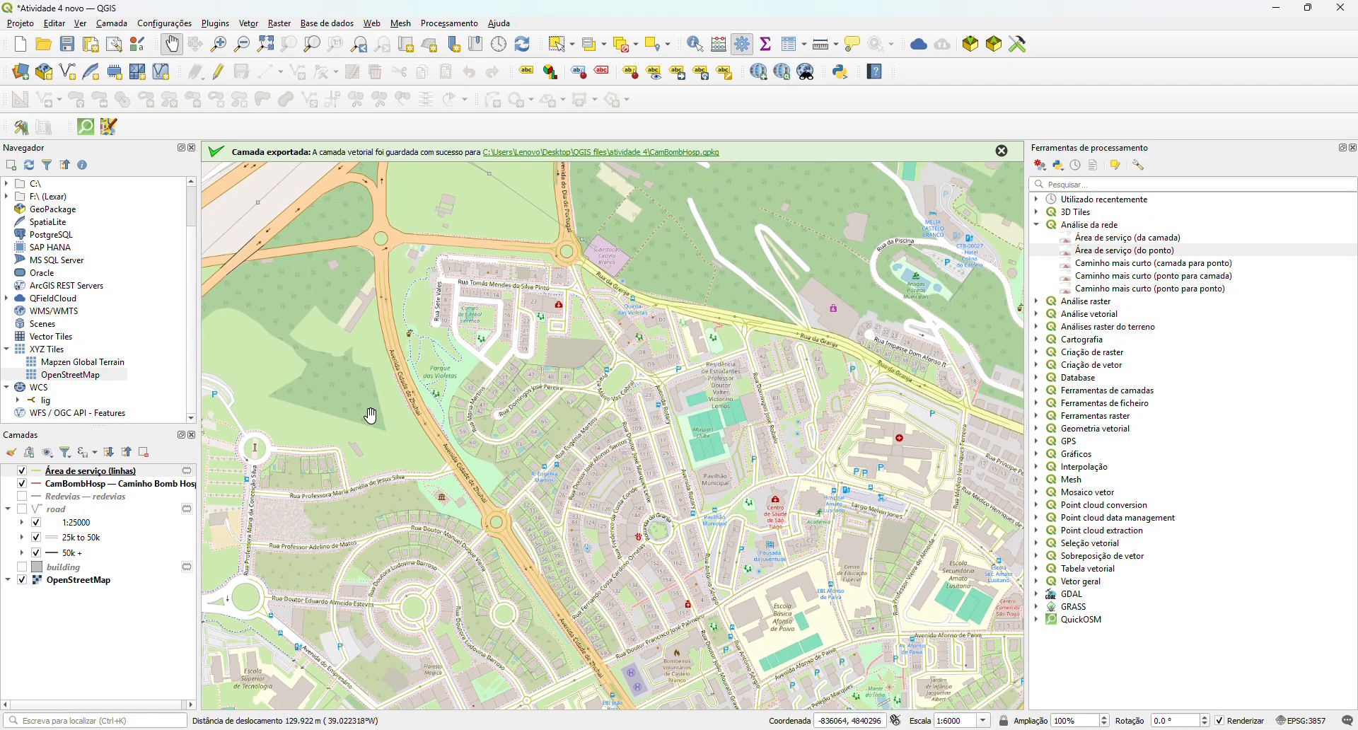
left_click(21, 484)
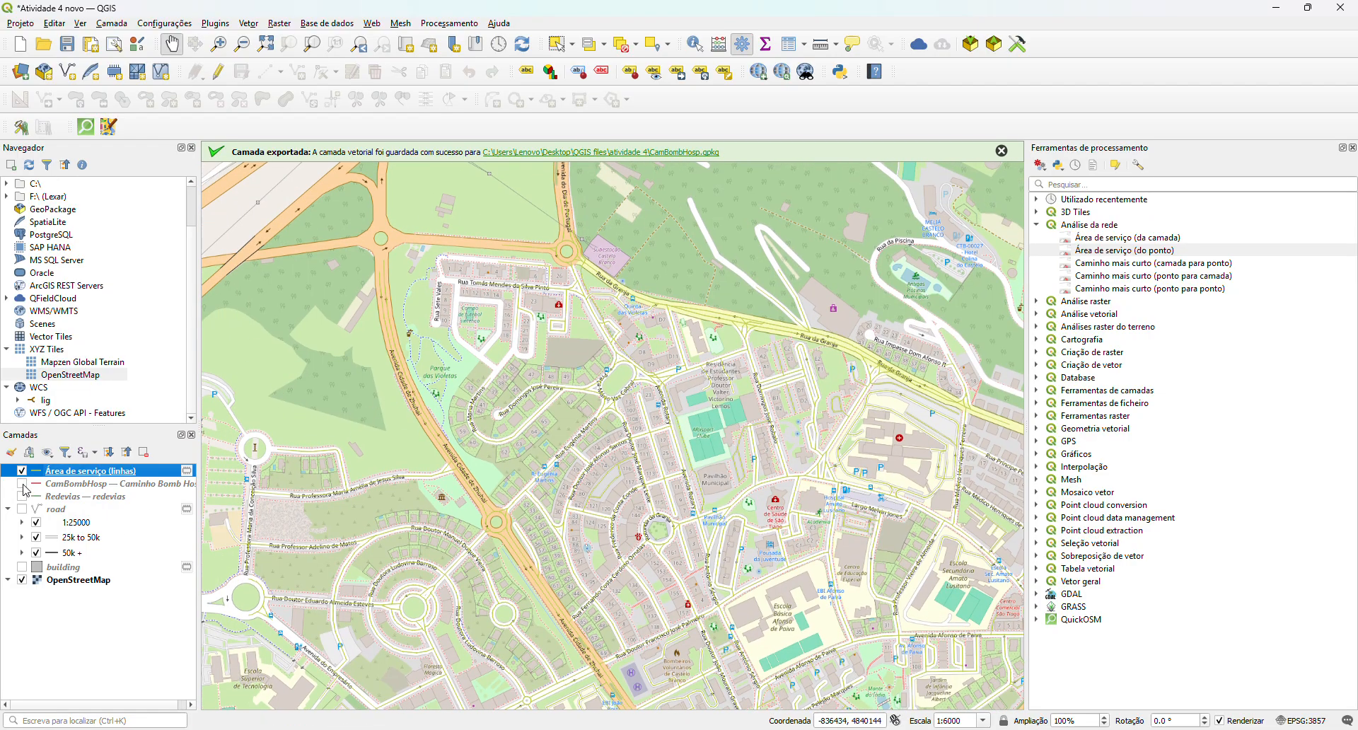
left_click(22, 580)
mouse_move(464, 540)
left_mouse_down()
mouse_move(475, 487)
mouse_move(476, 540)
left_mouse_up()
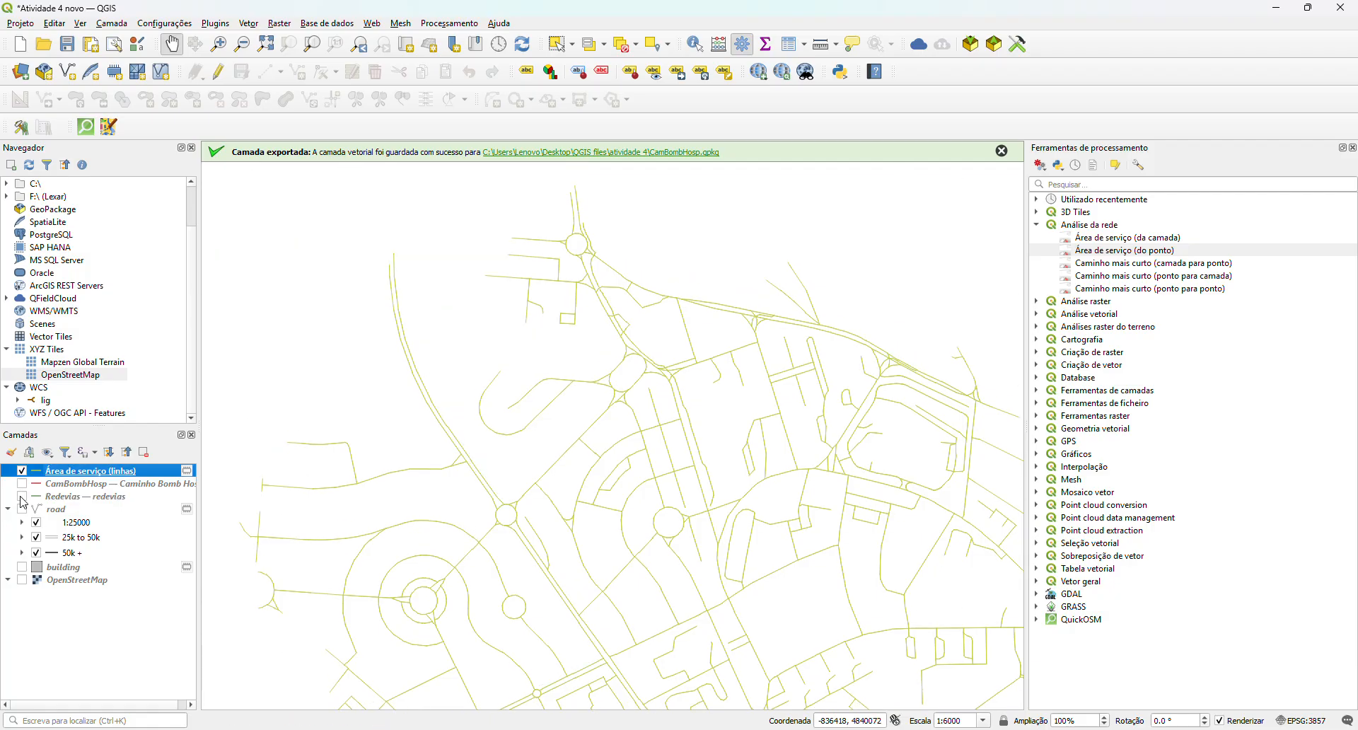
- Compare the service area's extent with the full road network by showing and hiding the Redevias layer, leaving it hidden
left_click(22, 497)
left_click(30, 497)
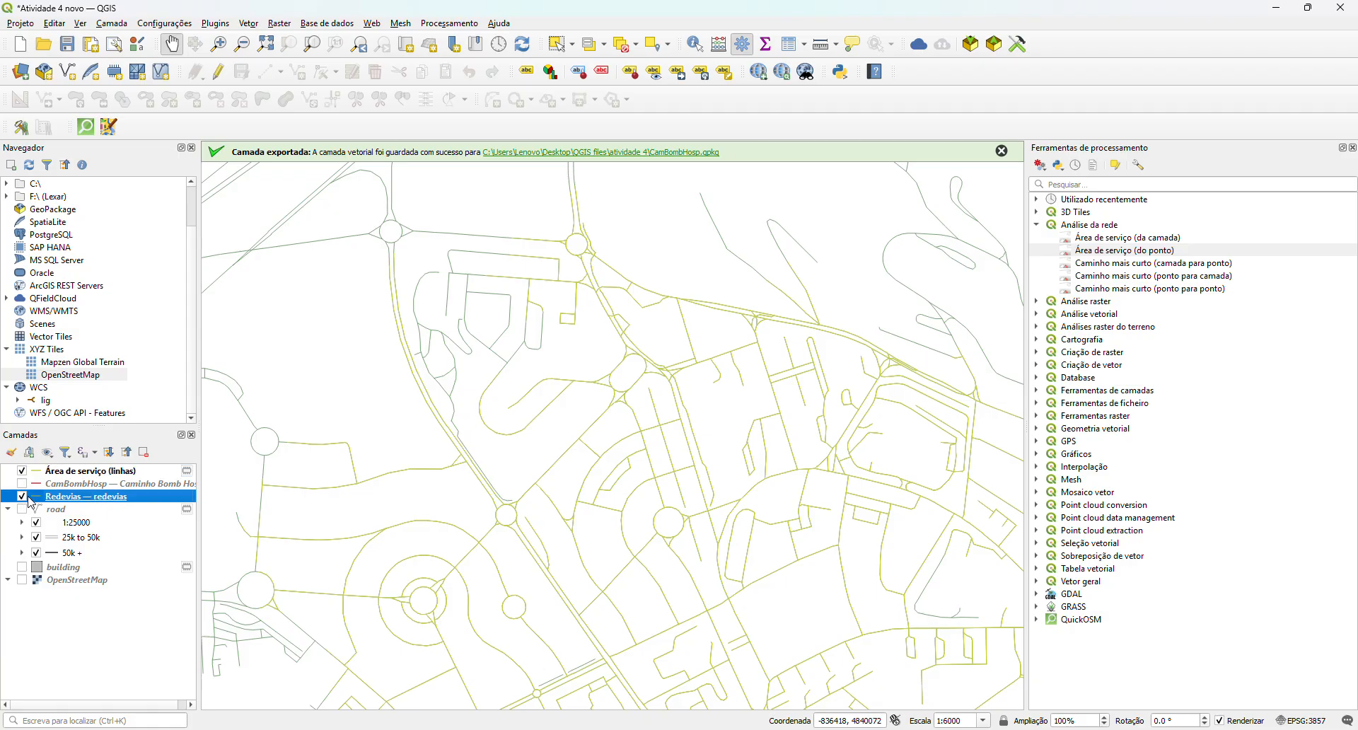
left_click(24, 496)
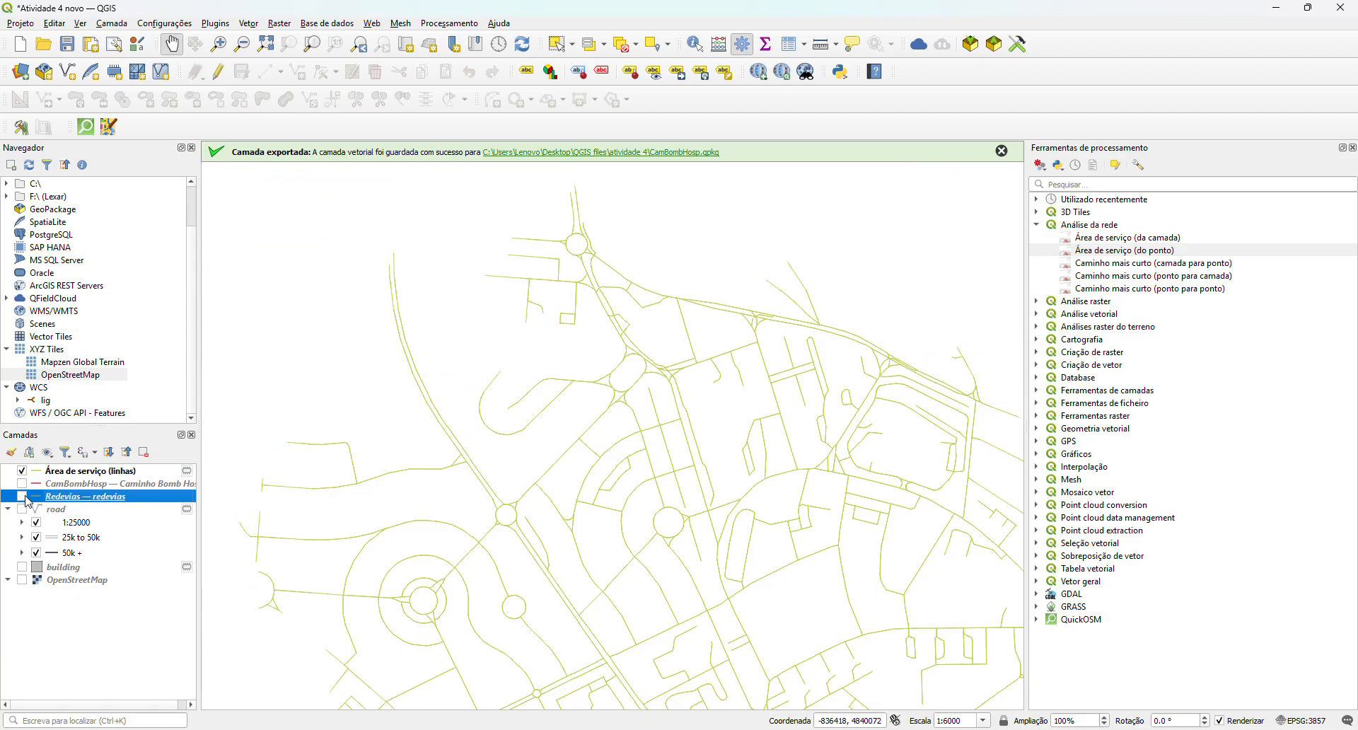
left_click(25, 497)
left_click(25, 498)
left_click(25, 497)
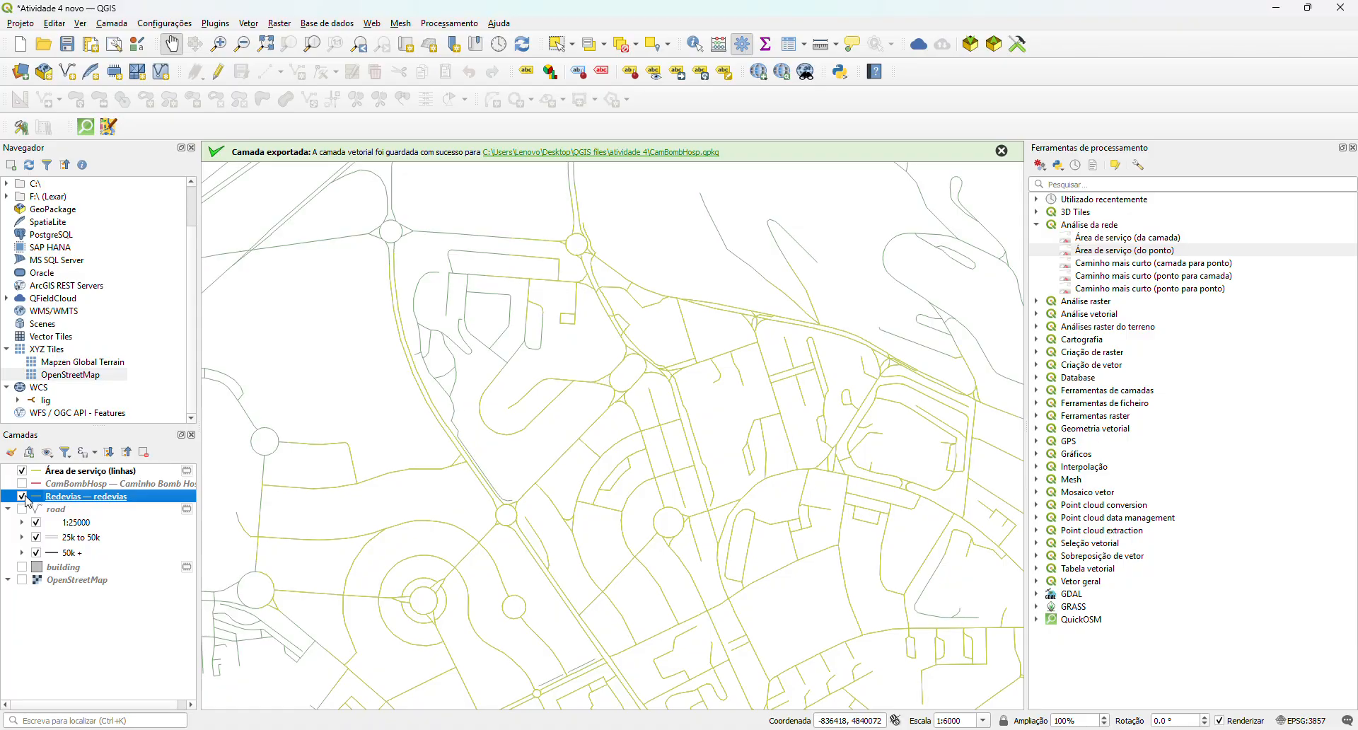
left_click(25, 497)
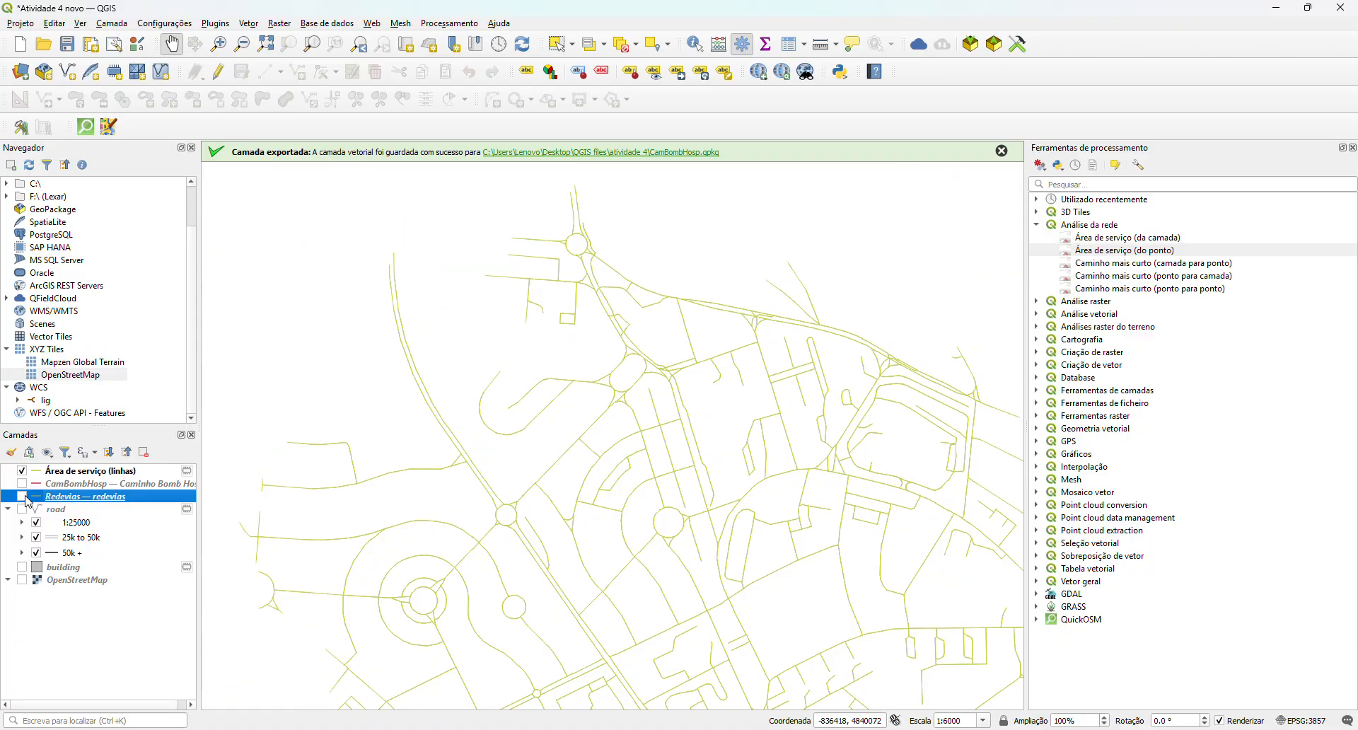
left_click(25, 497)
left_click_drag(545, 573, 587, 419)
scroll(540, 479, "down", 1)
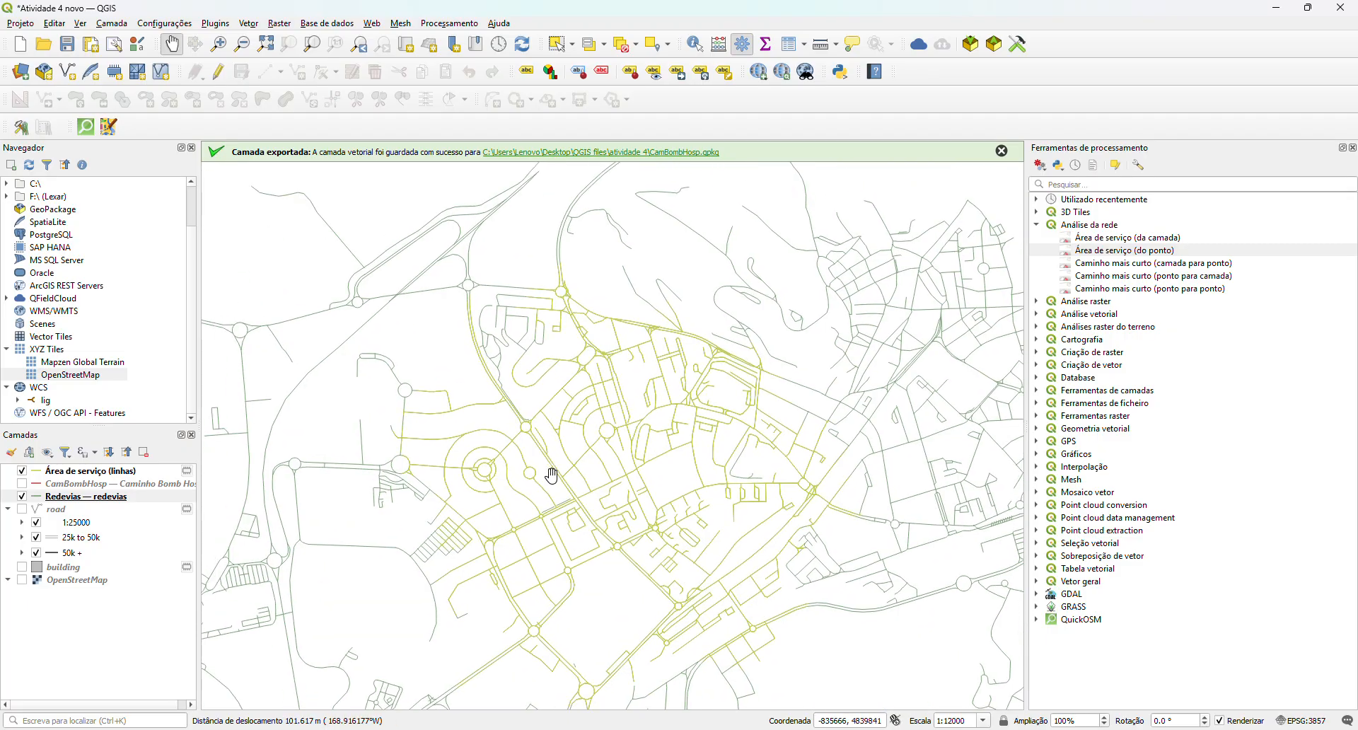
left_click_drag(564, 467, 591, 487)
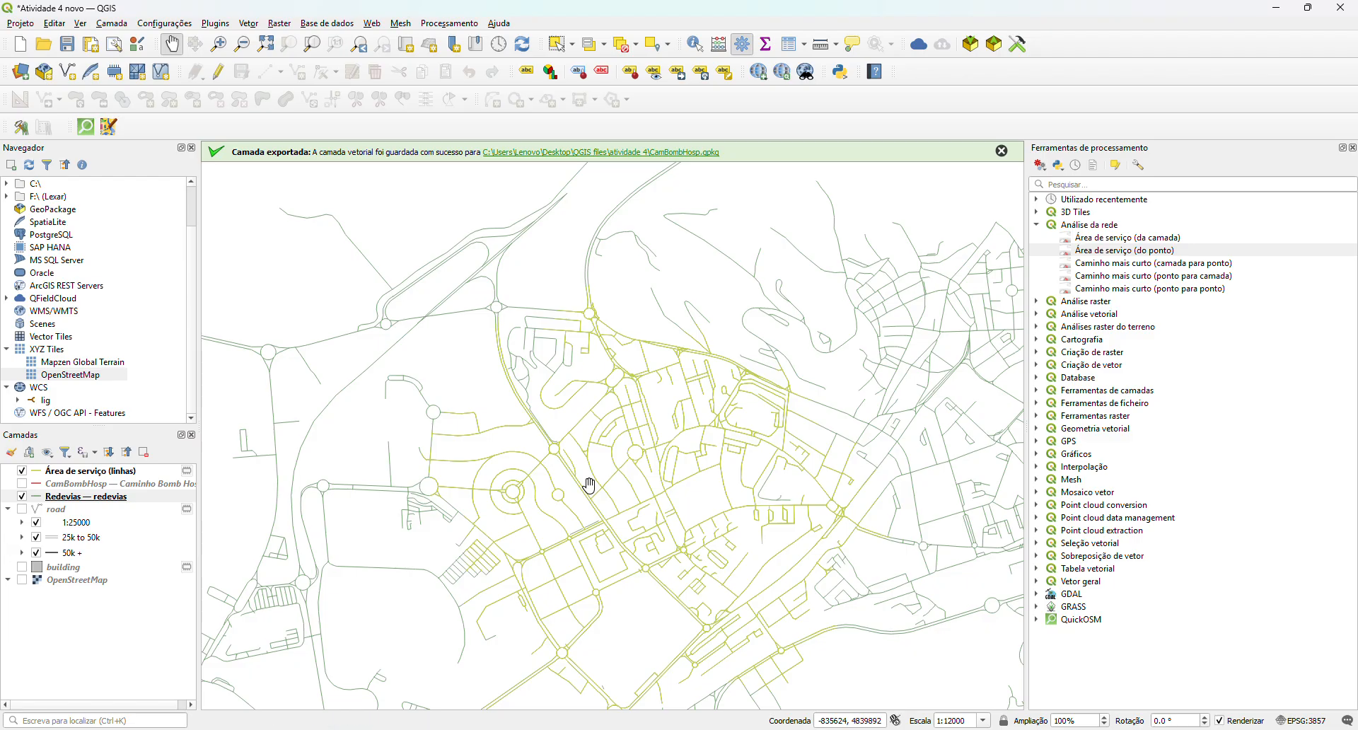
left_click_drag(596, 507, 574, 472)
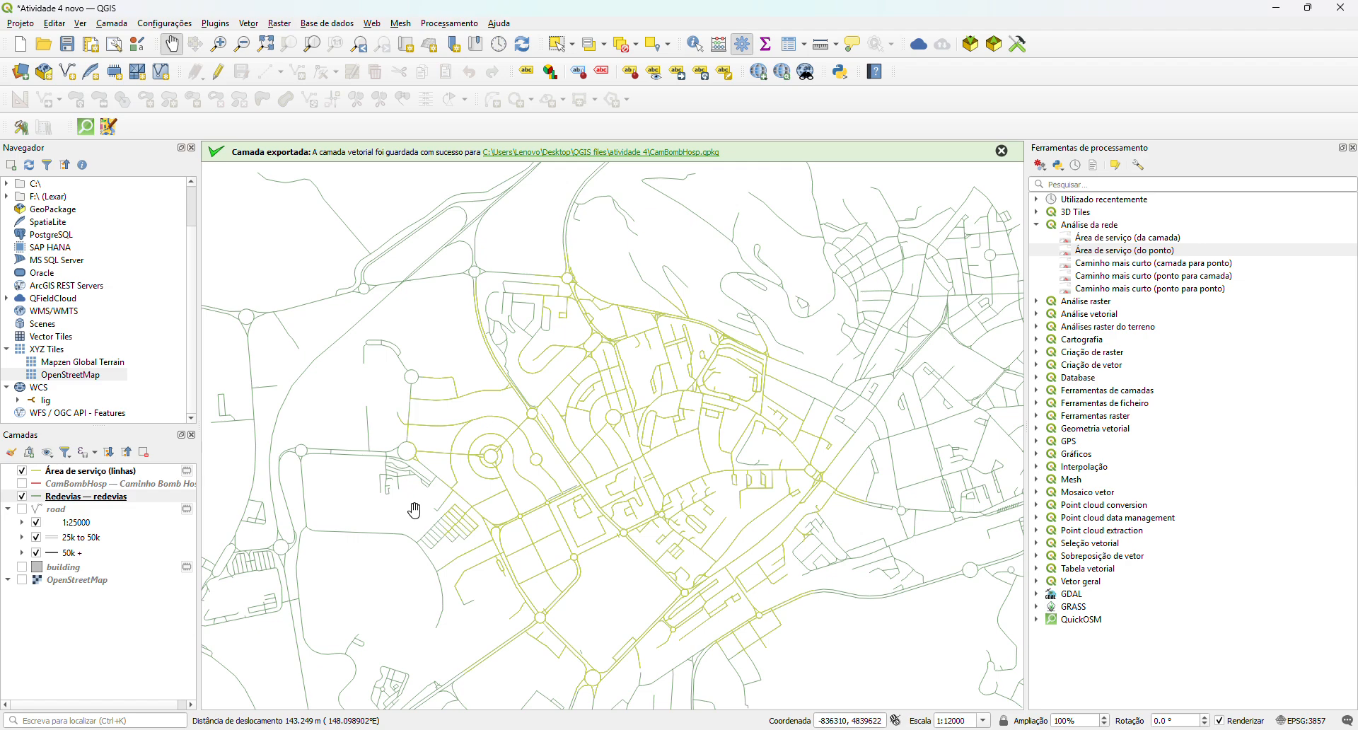
left_click(22, 497)
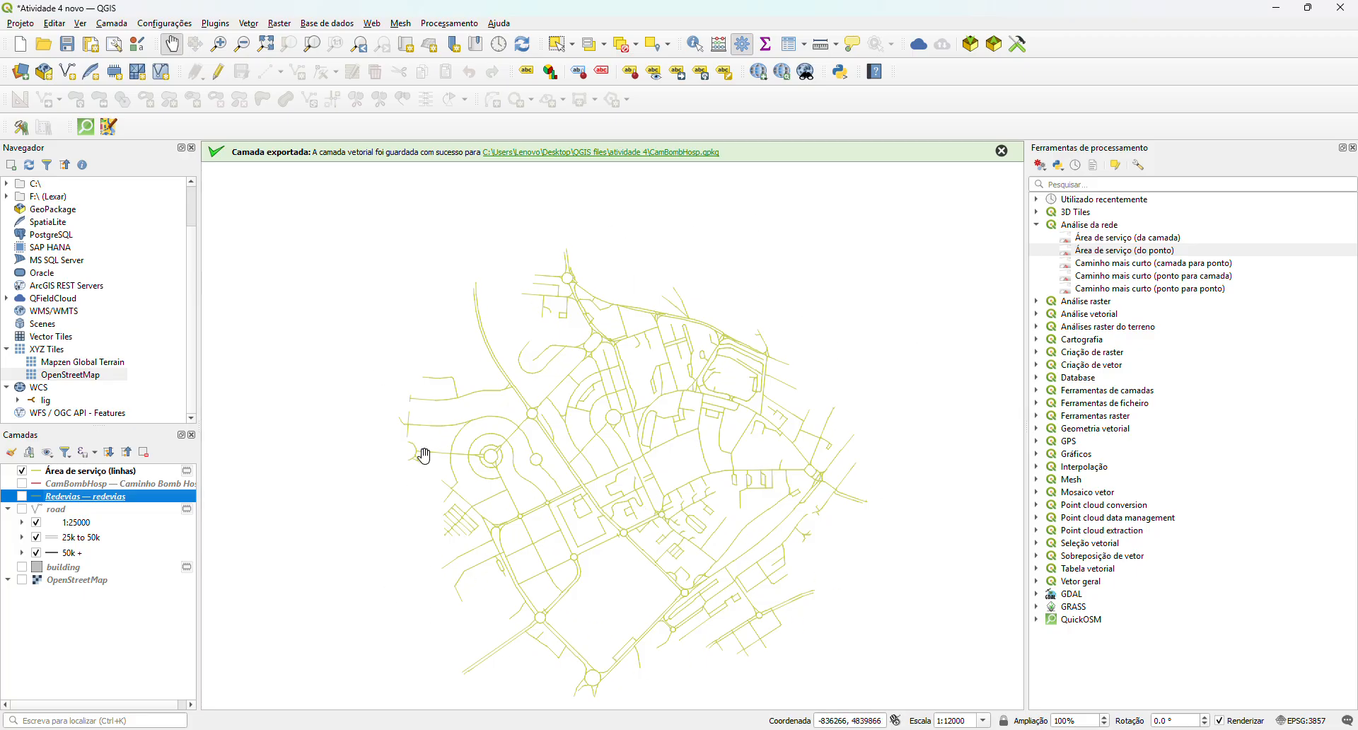
left_click_drag(561, 486, 515, 427)
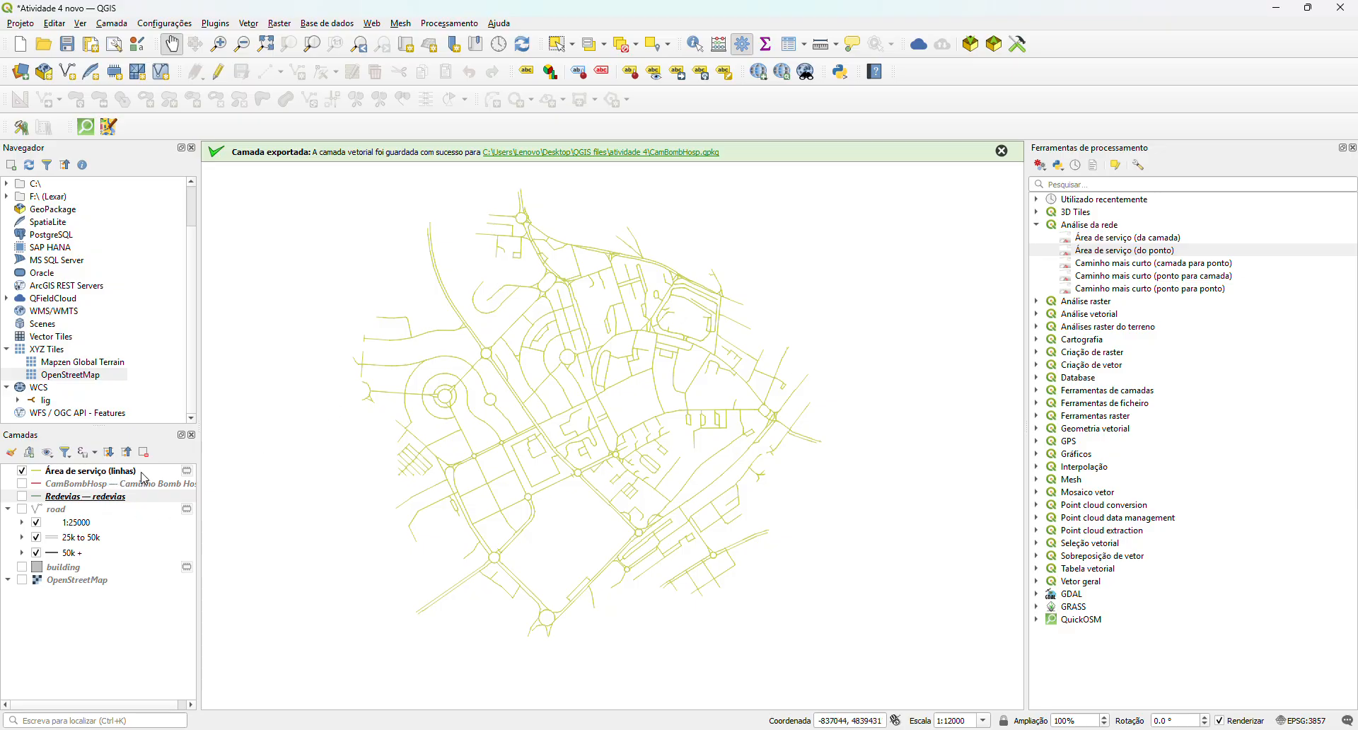
- Start exporting the Área de serviço (linhas) layer as a GeoPackage with the file name Areaser1000QB
left_click(106, 472)
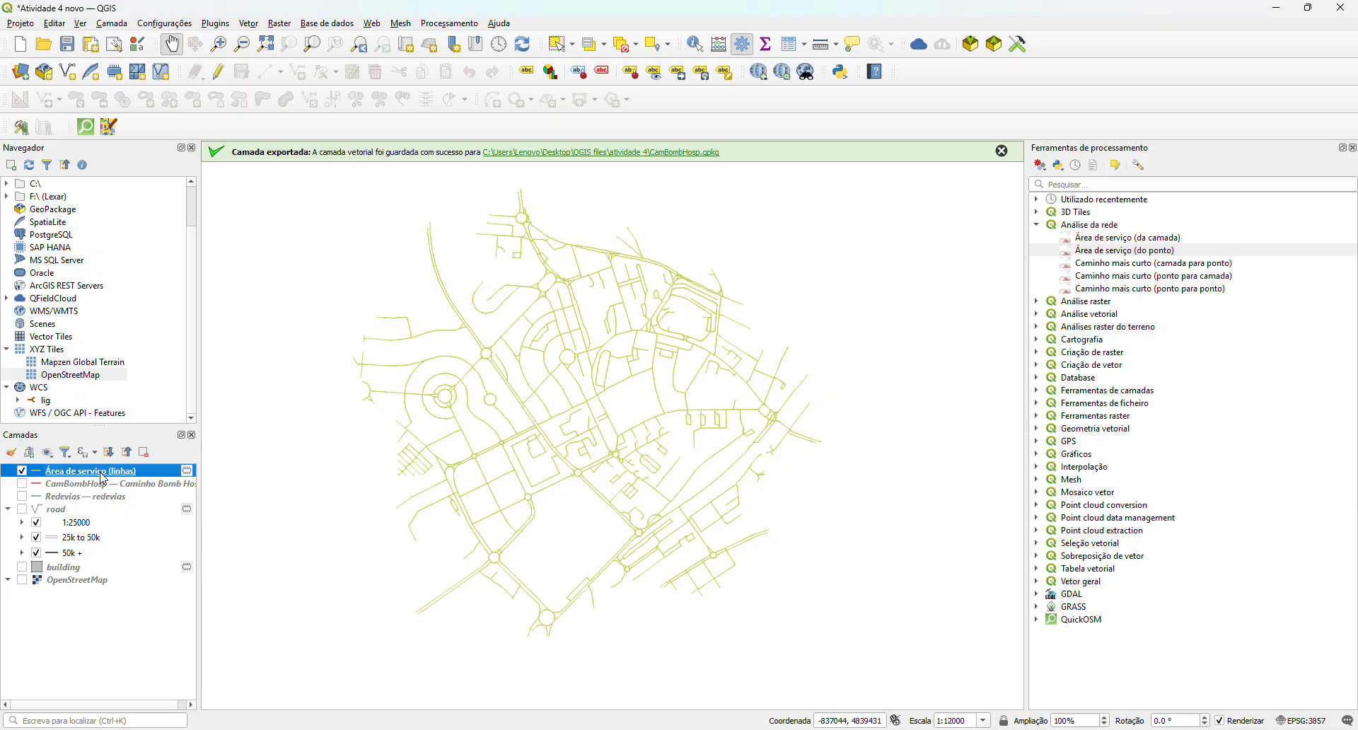
right_click(104, 480)
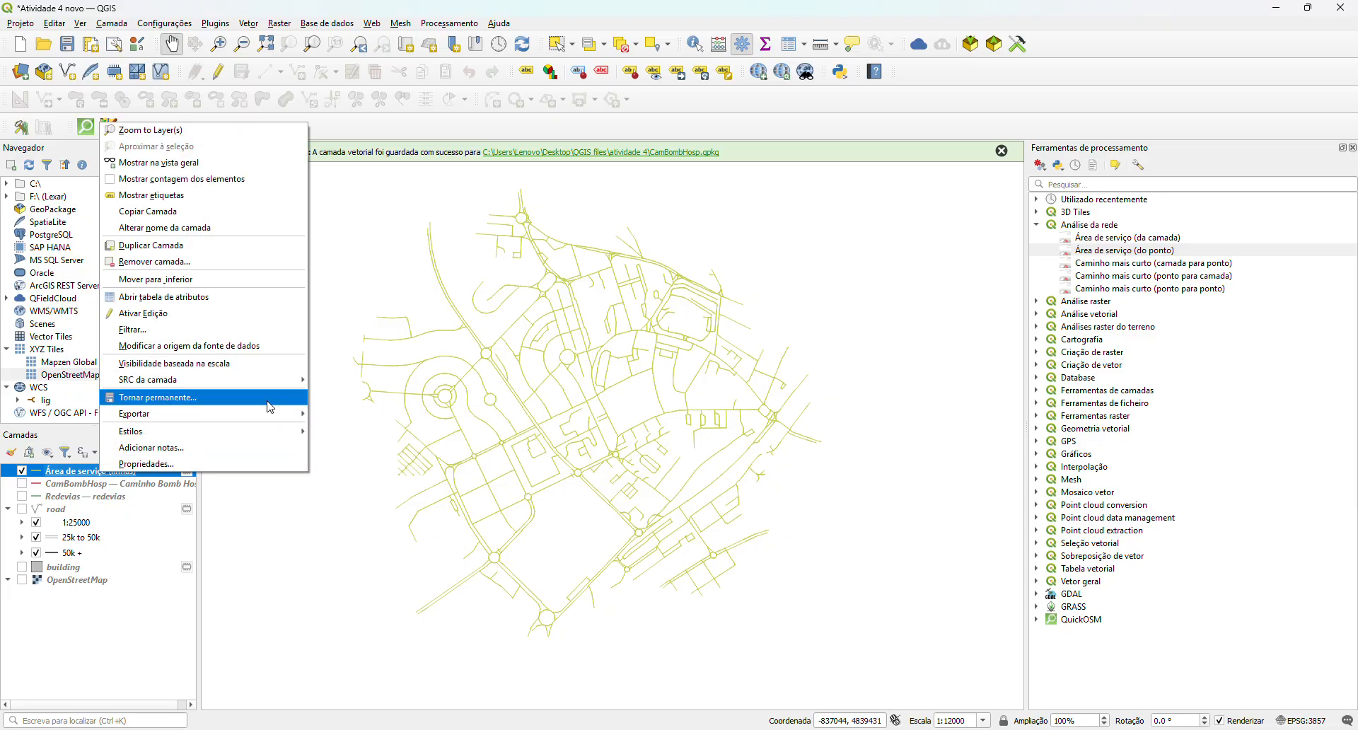
mouse_move(272, 415)
left_click(354, 416)
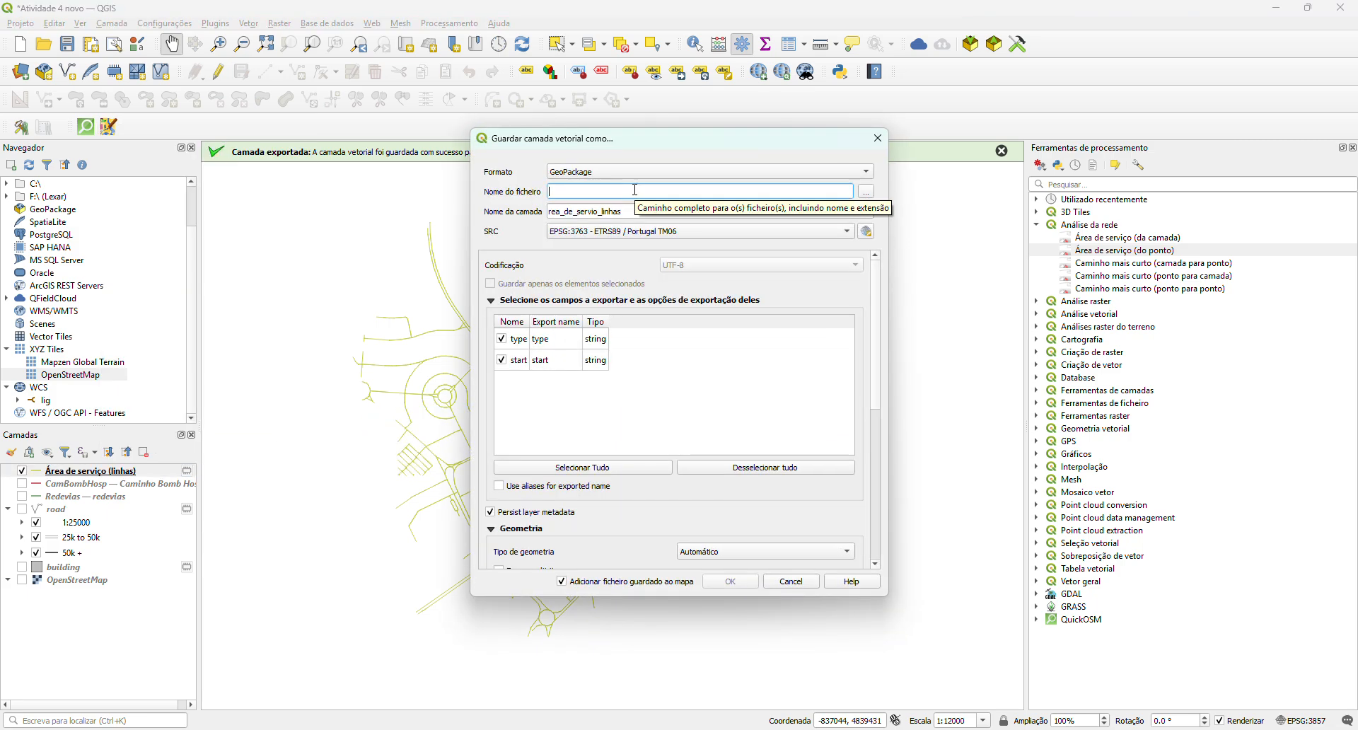
left_click(636, 191)
type("Area")
type("se")
type("r100")
type("00")
type("B")
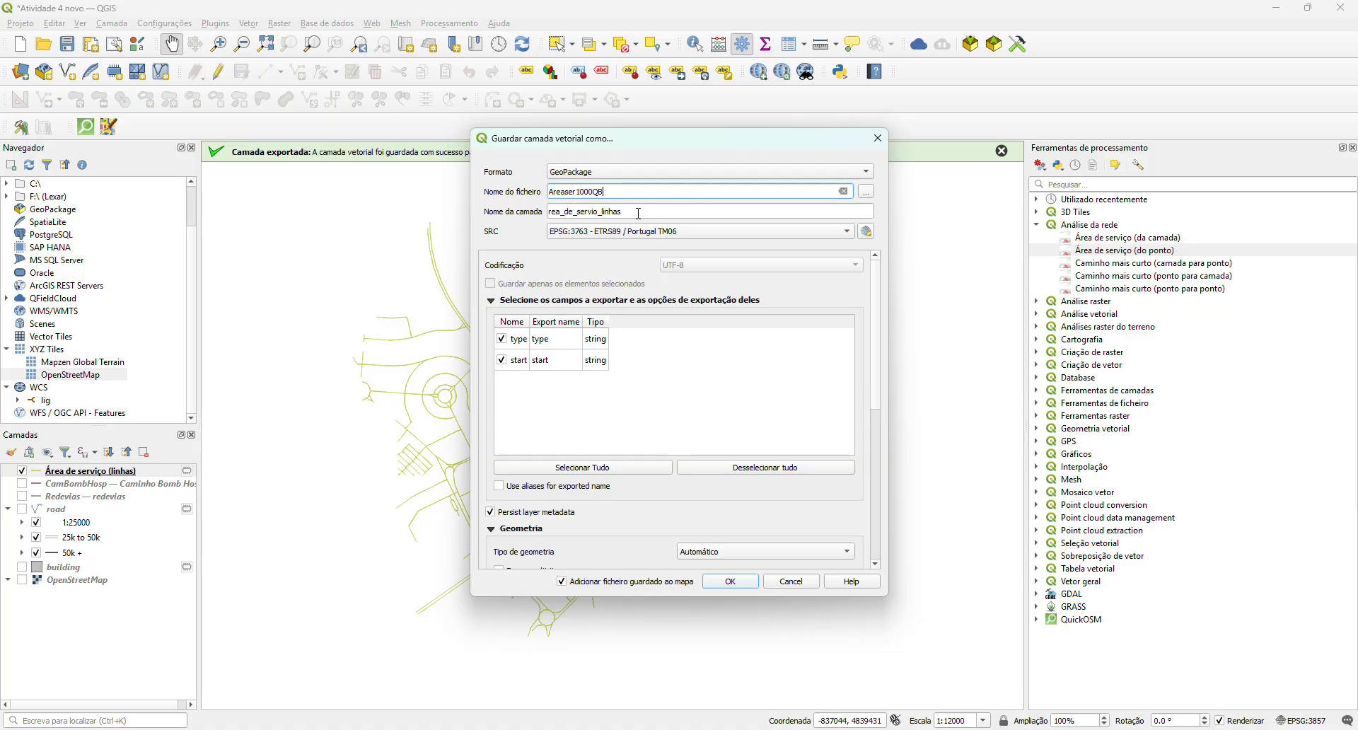
- Set the exported layer's name to Area_de_servio_1000
left_click(552, 213)
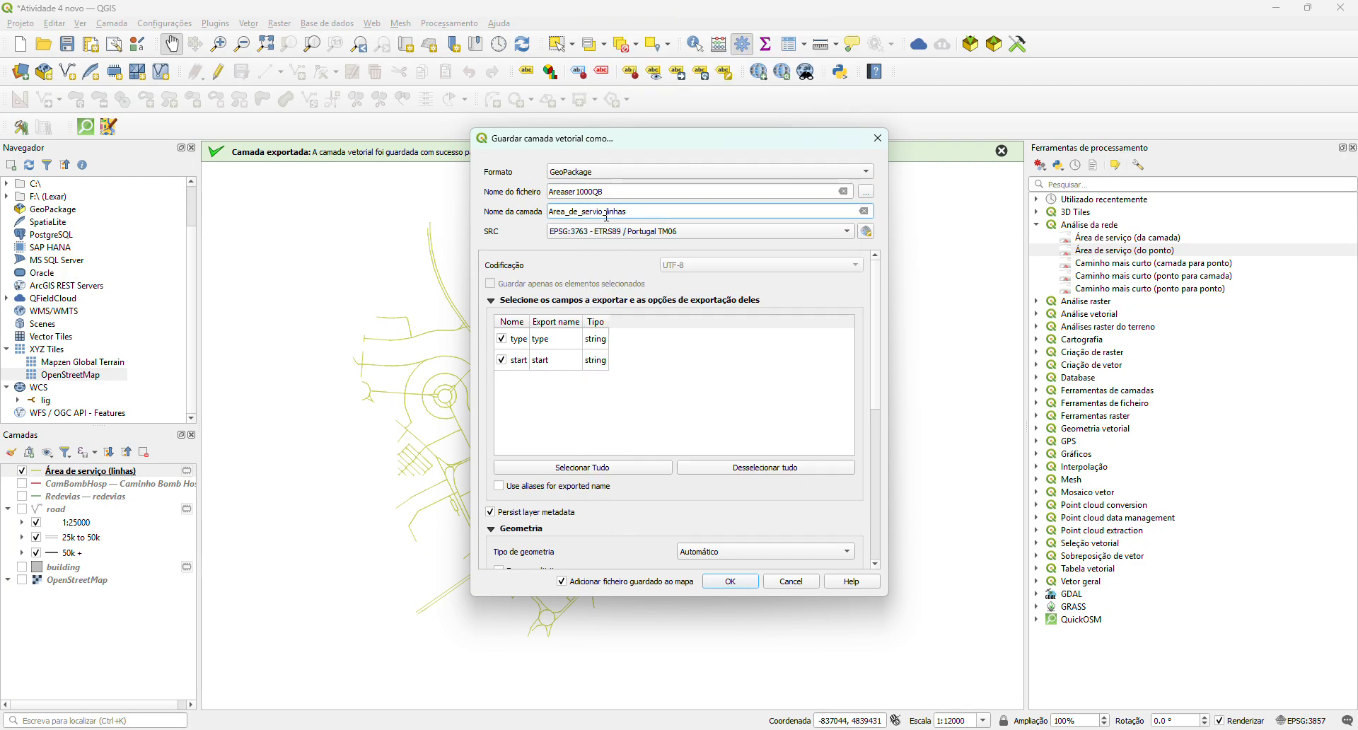
left_click_drag(637, 211, 612, 211)
type("1000")
- Choose the desktop folder QGIS files\atividade 4 as the destination and complete the GeoPackage export
left_click(866, 193)
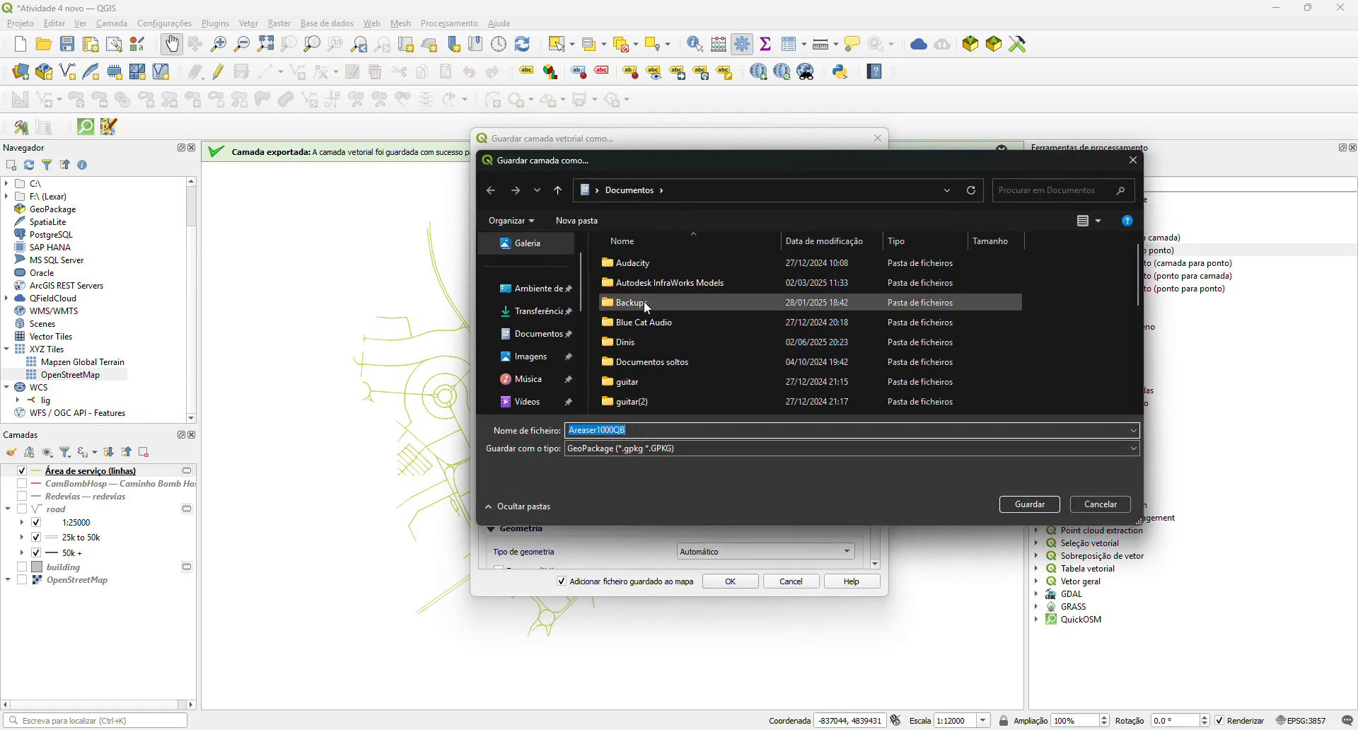
left_click(536, 289)
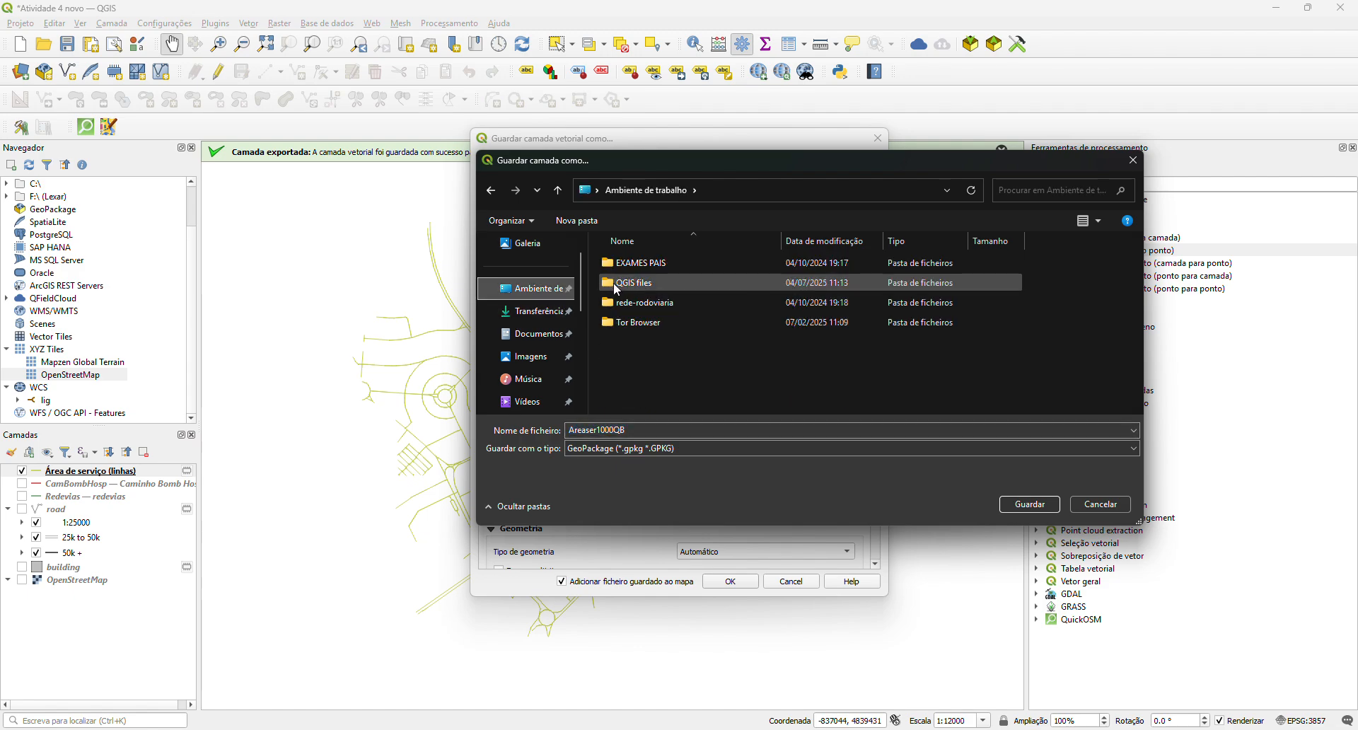
double_click(618, 283)
double_click(626, 283)
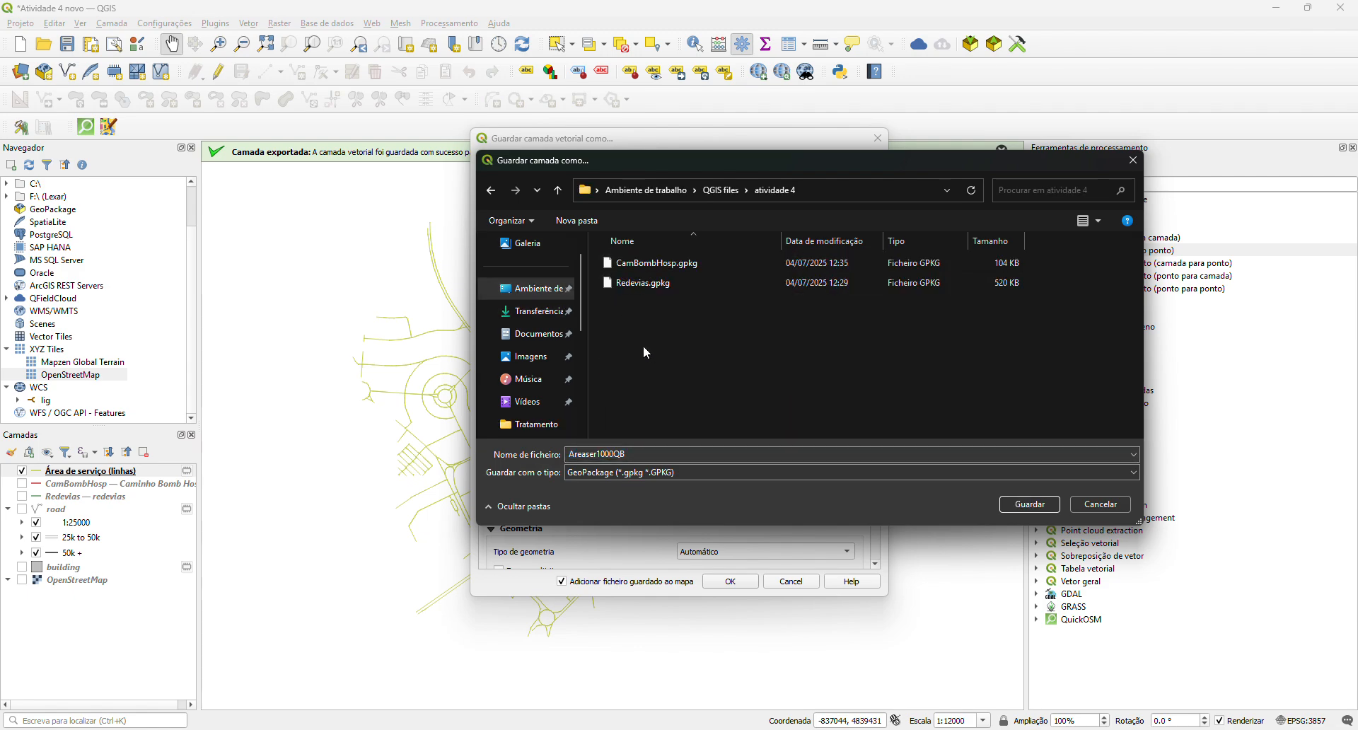
left_click(1030, 504)
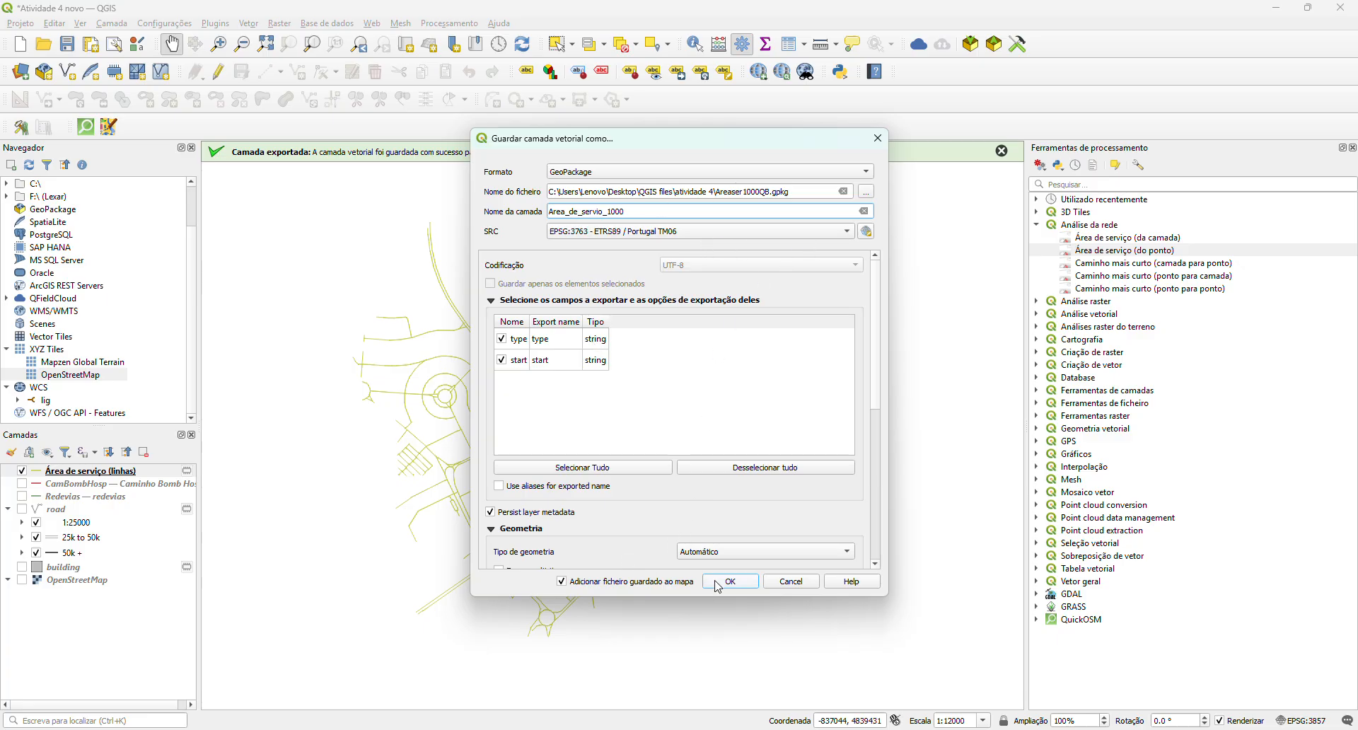
scroll(625, 375, "down", 8)
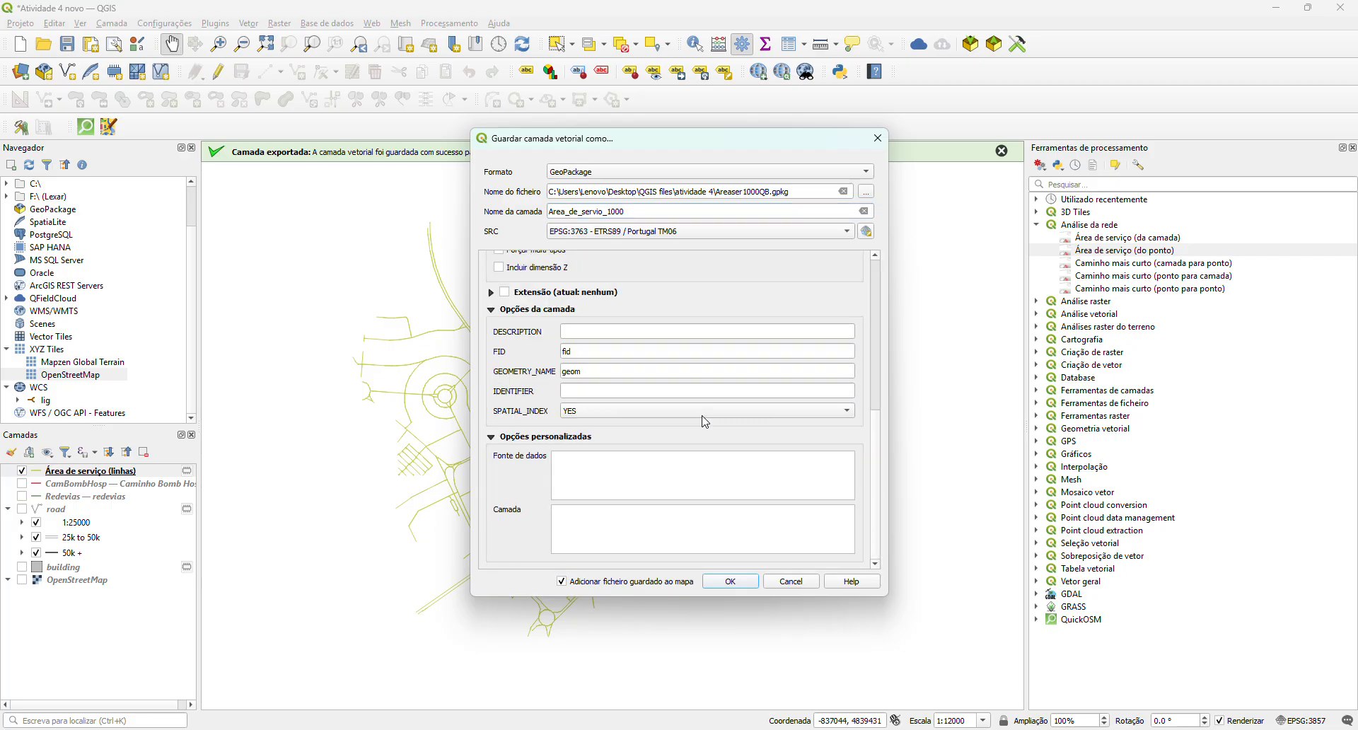
scroll(706, 423, "up", 6)
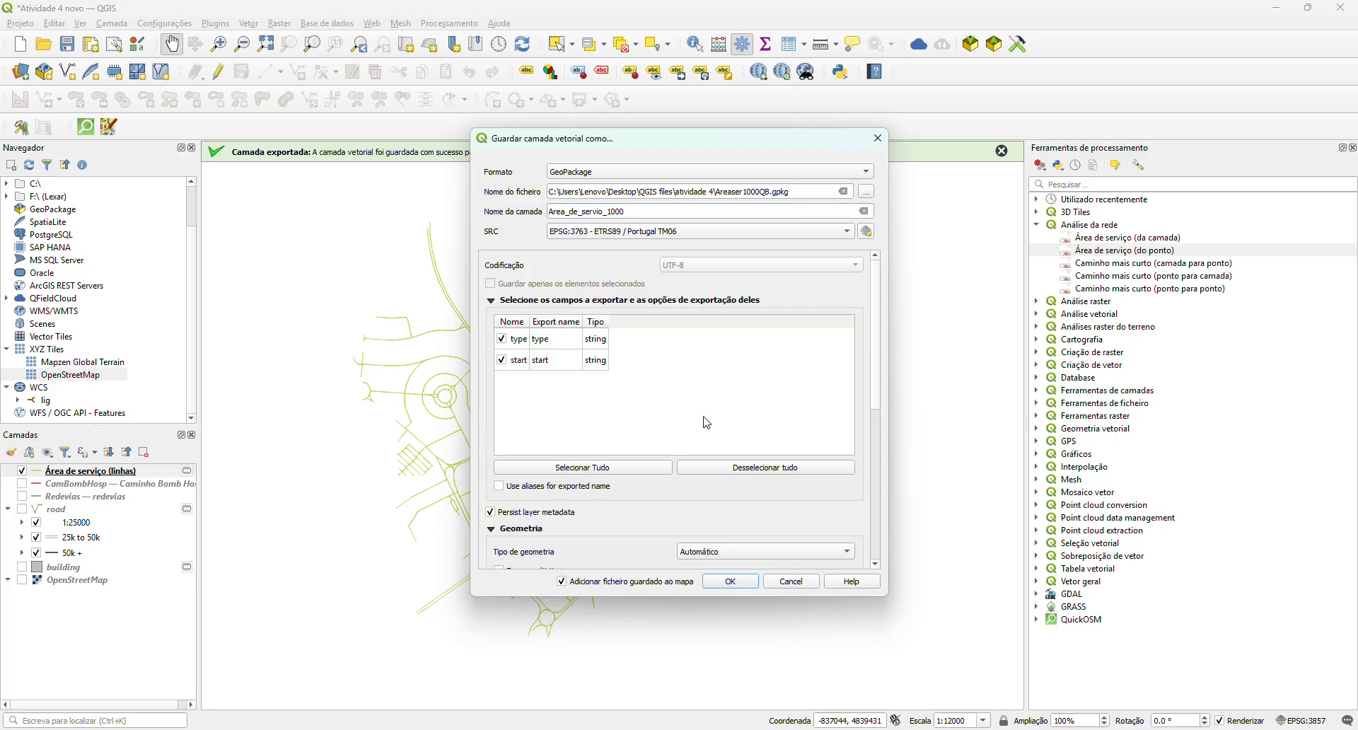
left_click(733, 583)
- Complete the GeoPackage export and remove the temporary Área de serviço (linhas) layer from the project
left_click(119, 485)
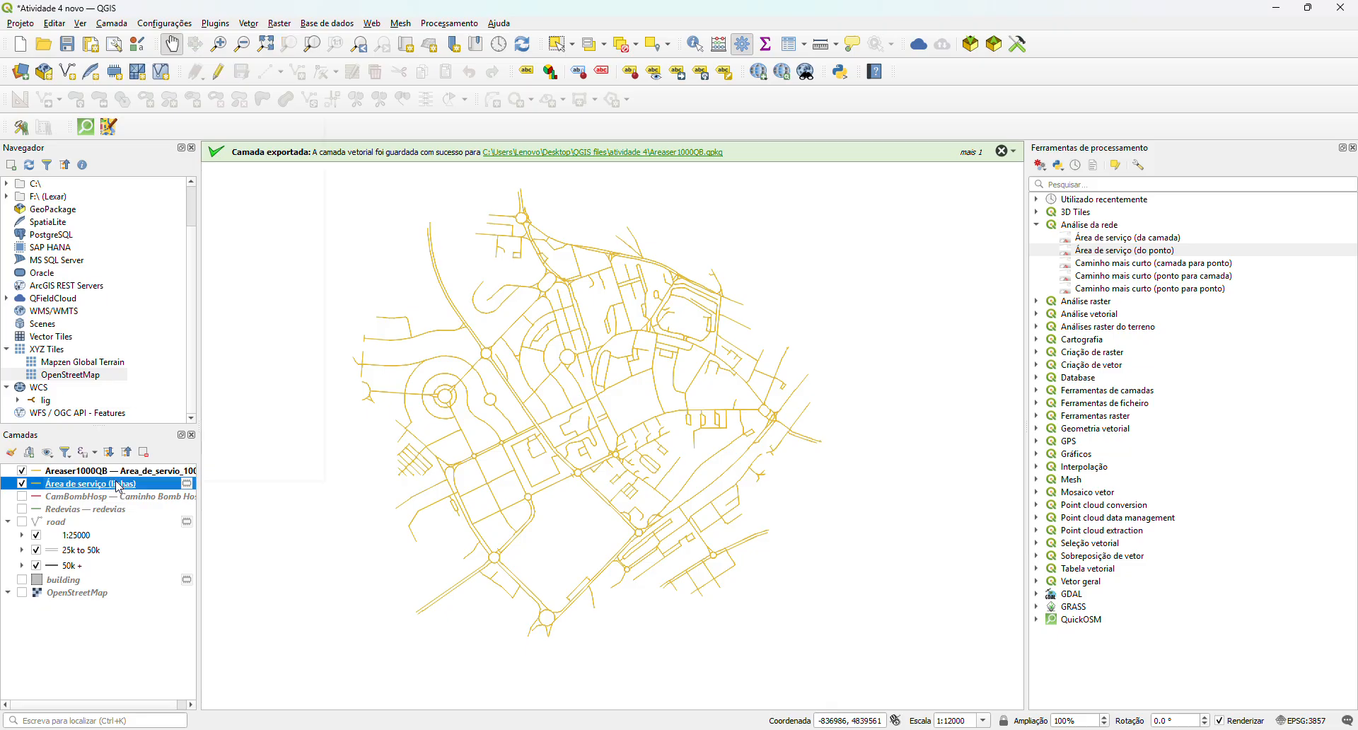
right_click(119, 487)
left_click(170, 257)
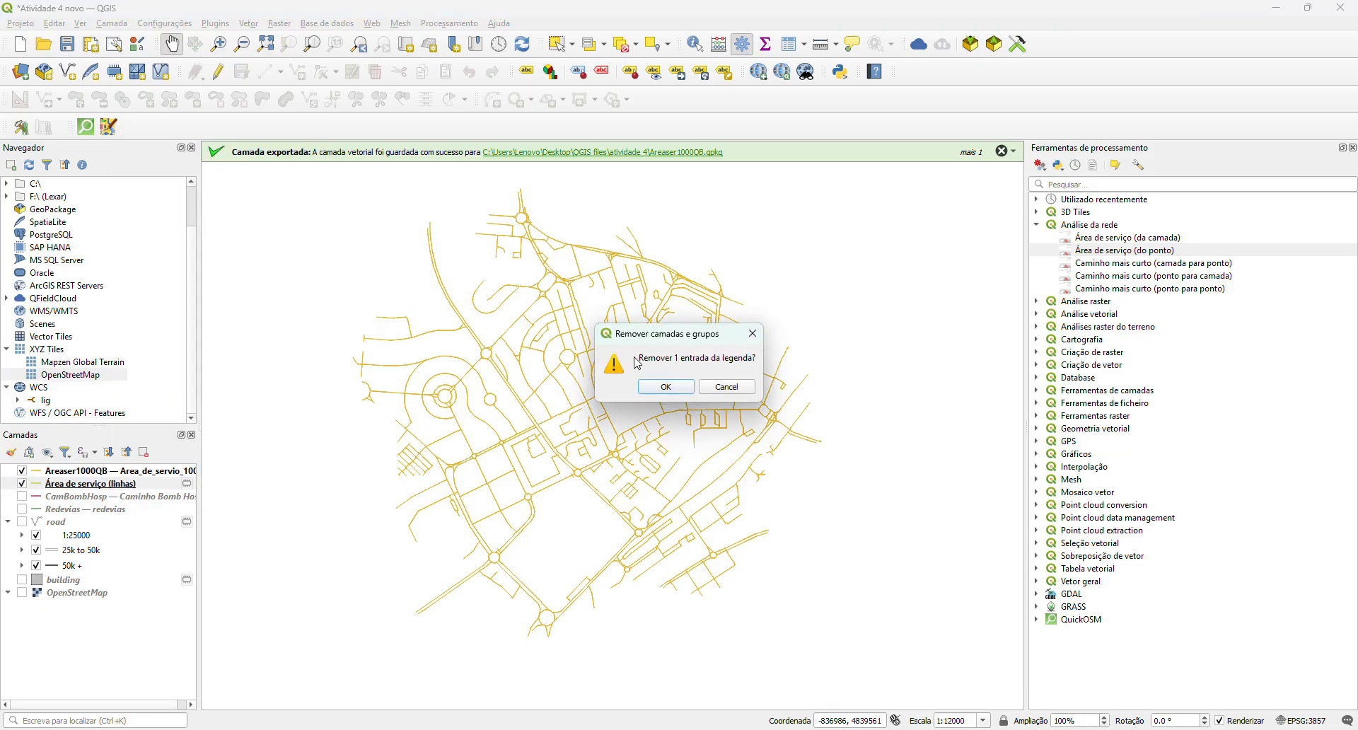
left_click(658, 389)
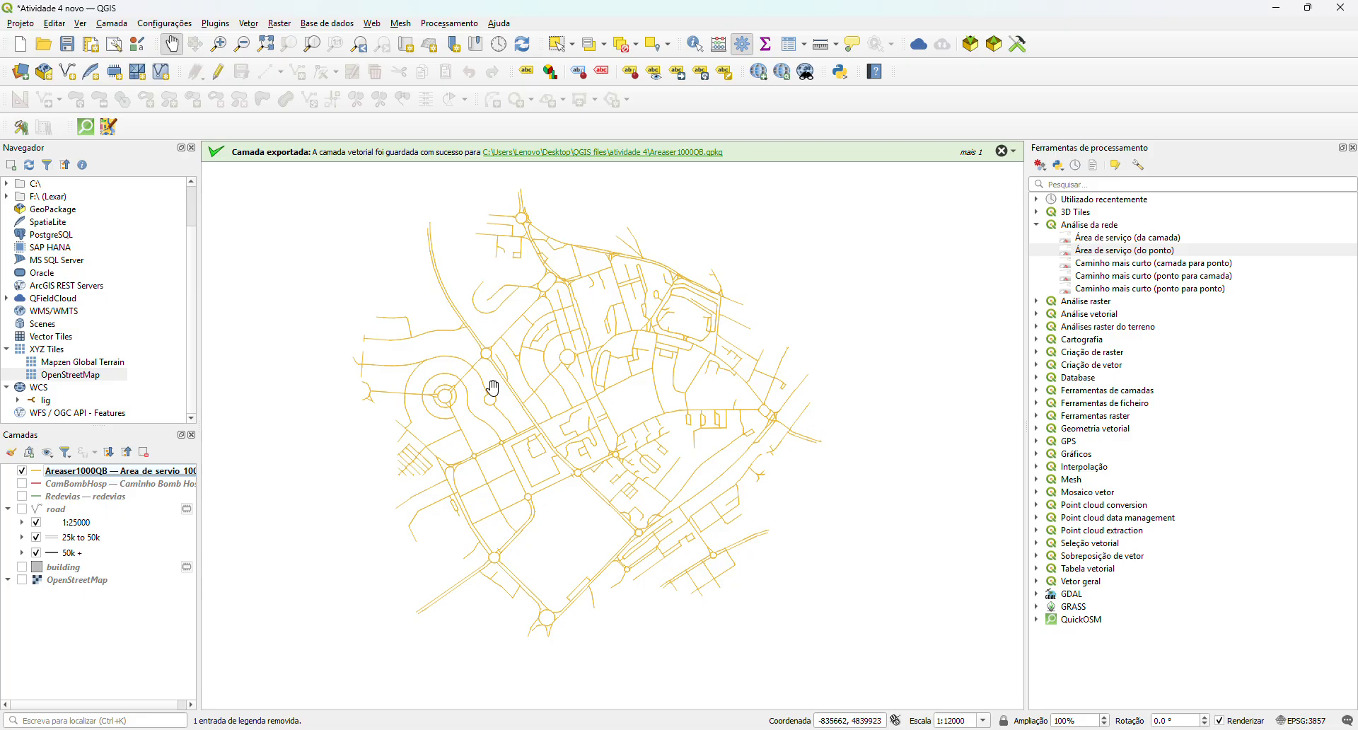
- Show the CamBombHosp route layer and move it above the Areaser1000QB service area layer
left_click(21, 485)
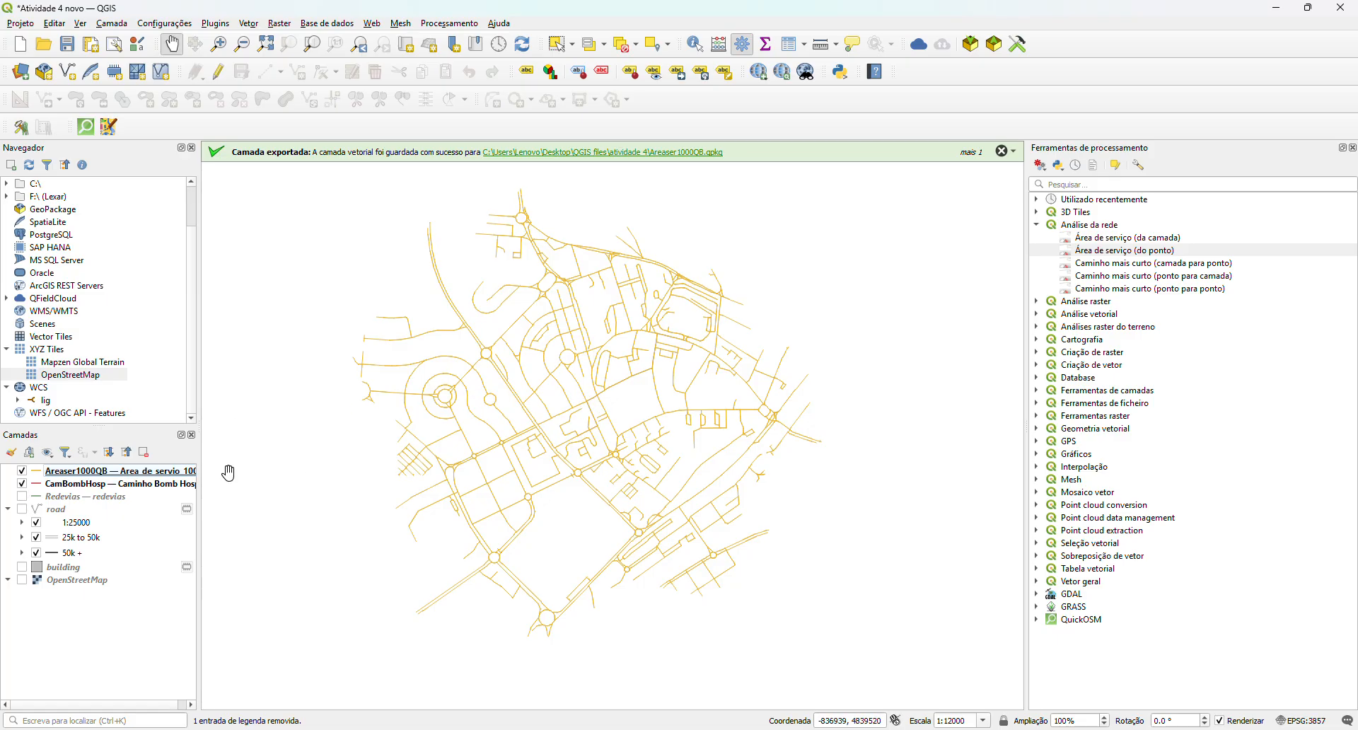
left_click(103, 487)
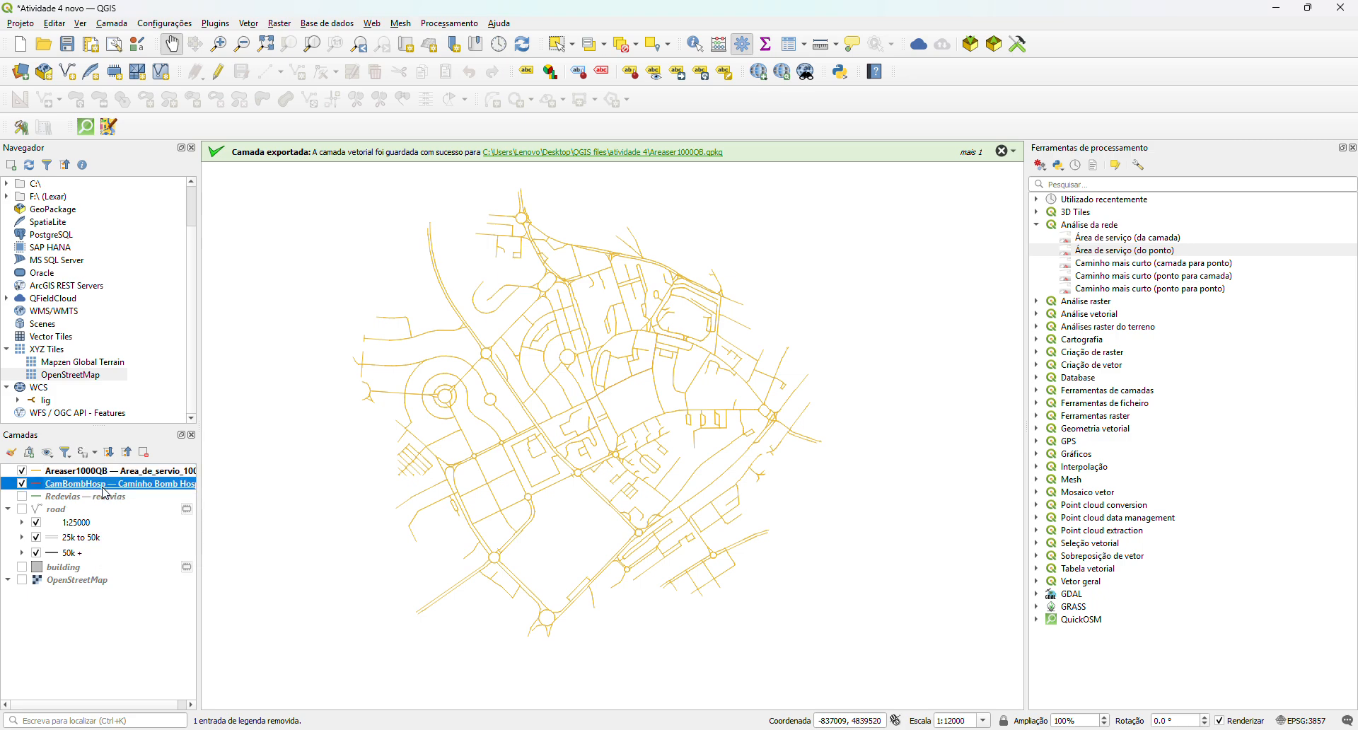
mouse_move(103, 487)
left_mouse_down()
mouse_move(97, 473)
mouse_move(97, 494)
left_mouse_up()
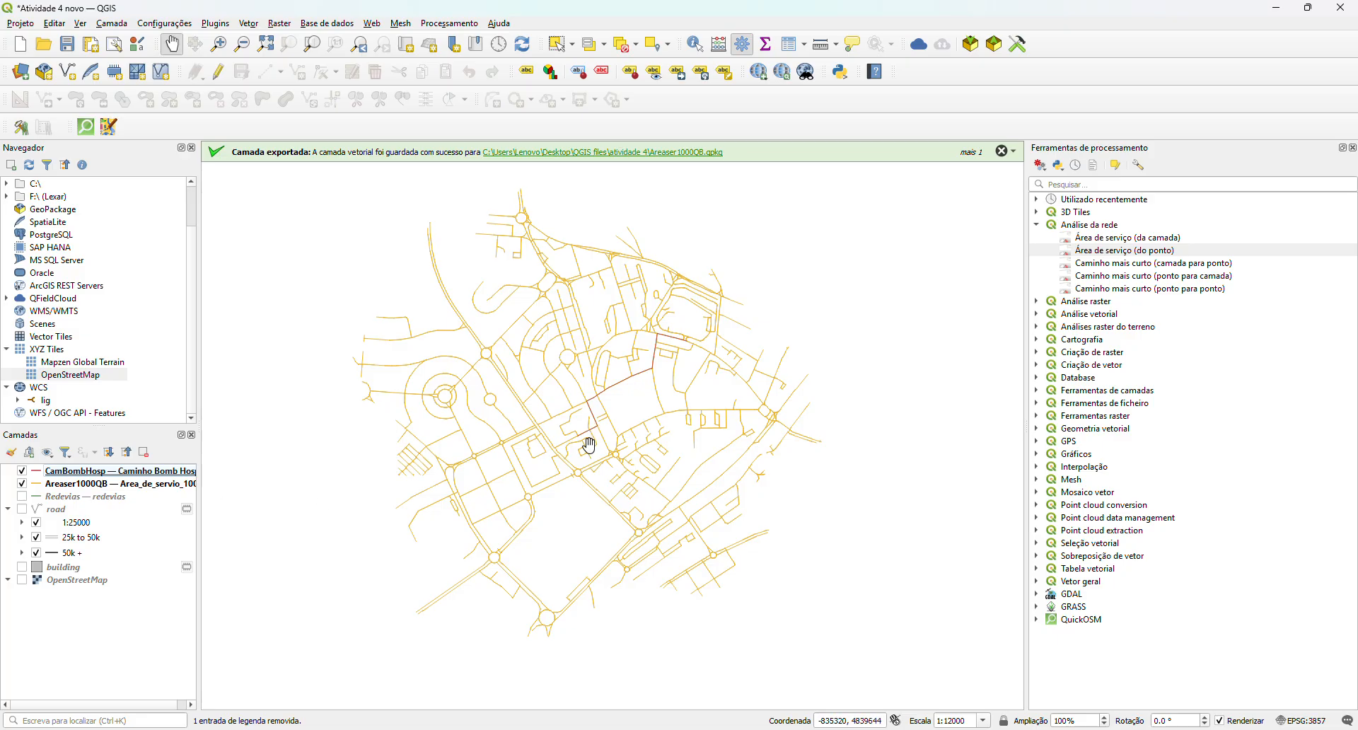
scroll(592, 444, "up", 1)
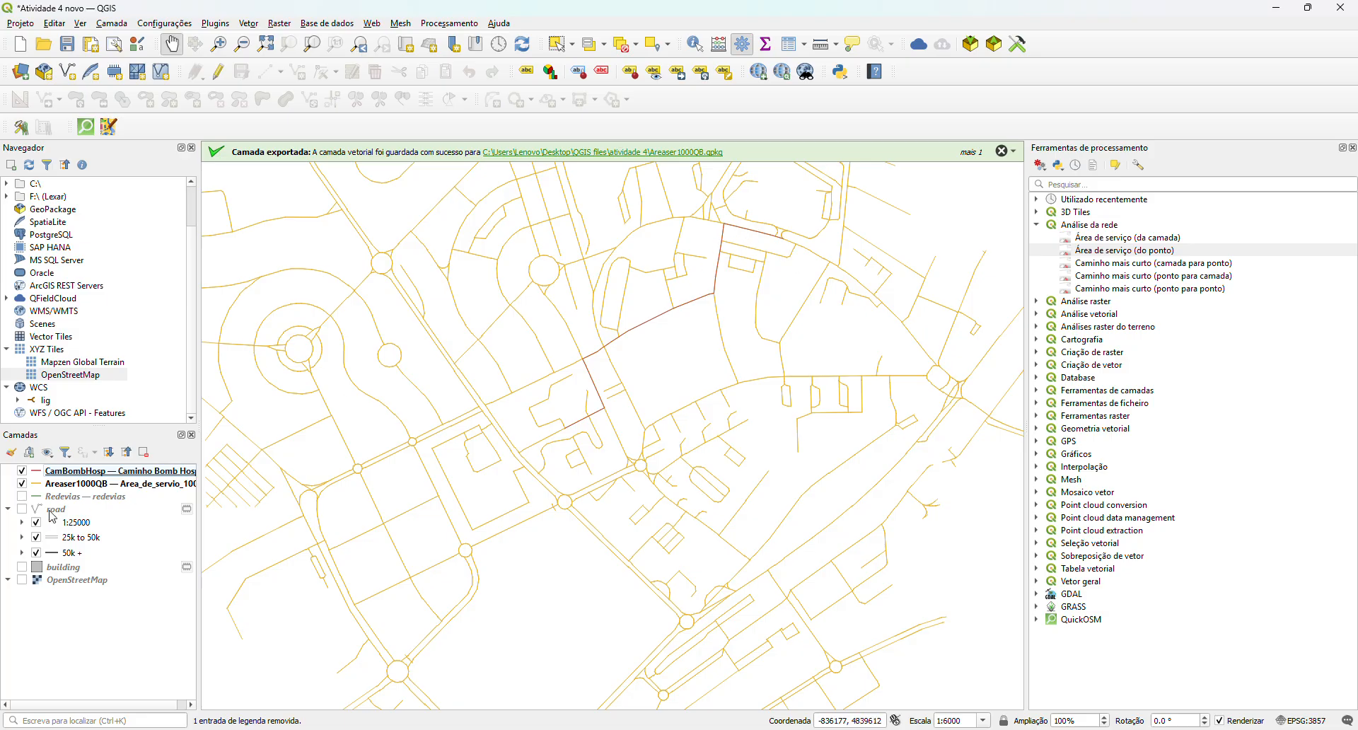
left_click(67, 486)
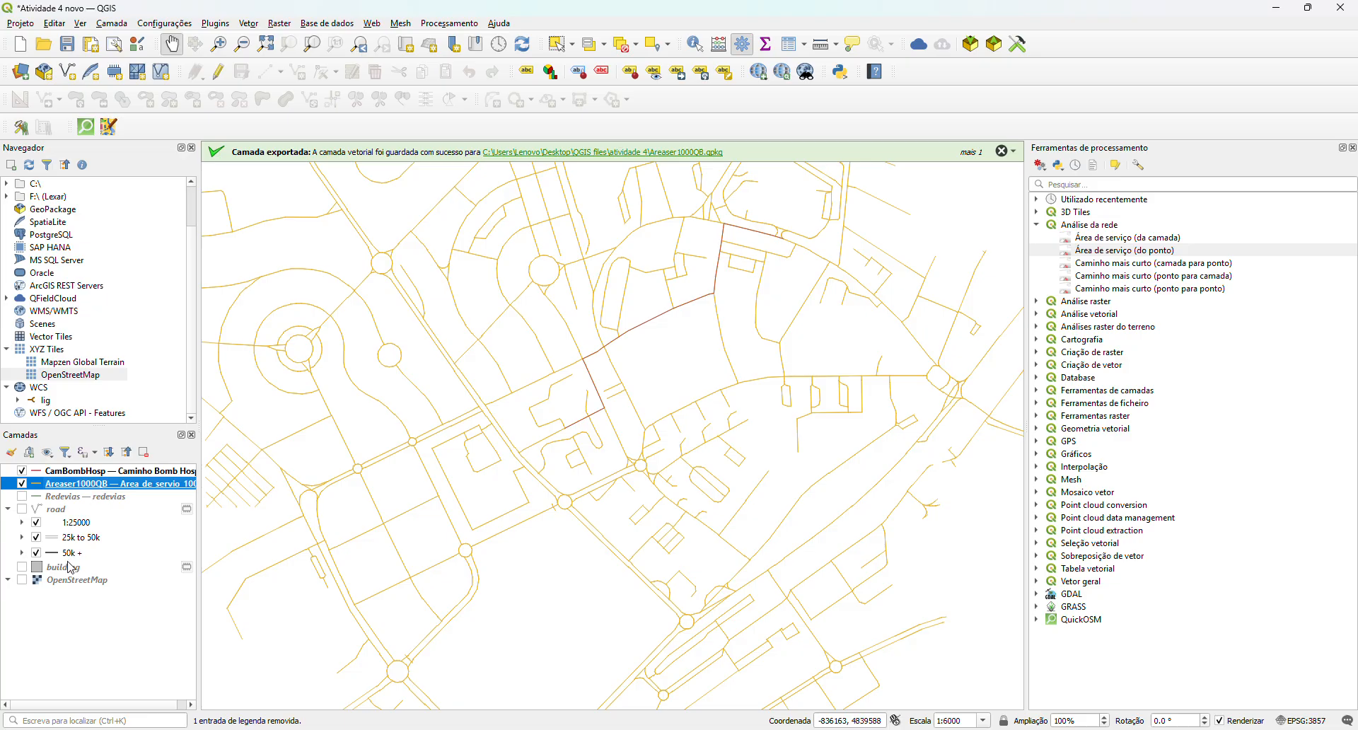
- Examine the route and service area against the OpenStreetMap basemap, leaving the basemap hidden
left_click(21, 582)
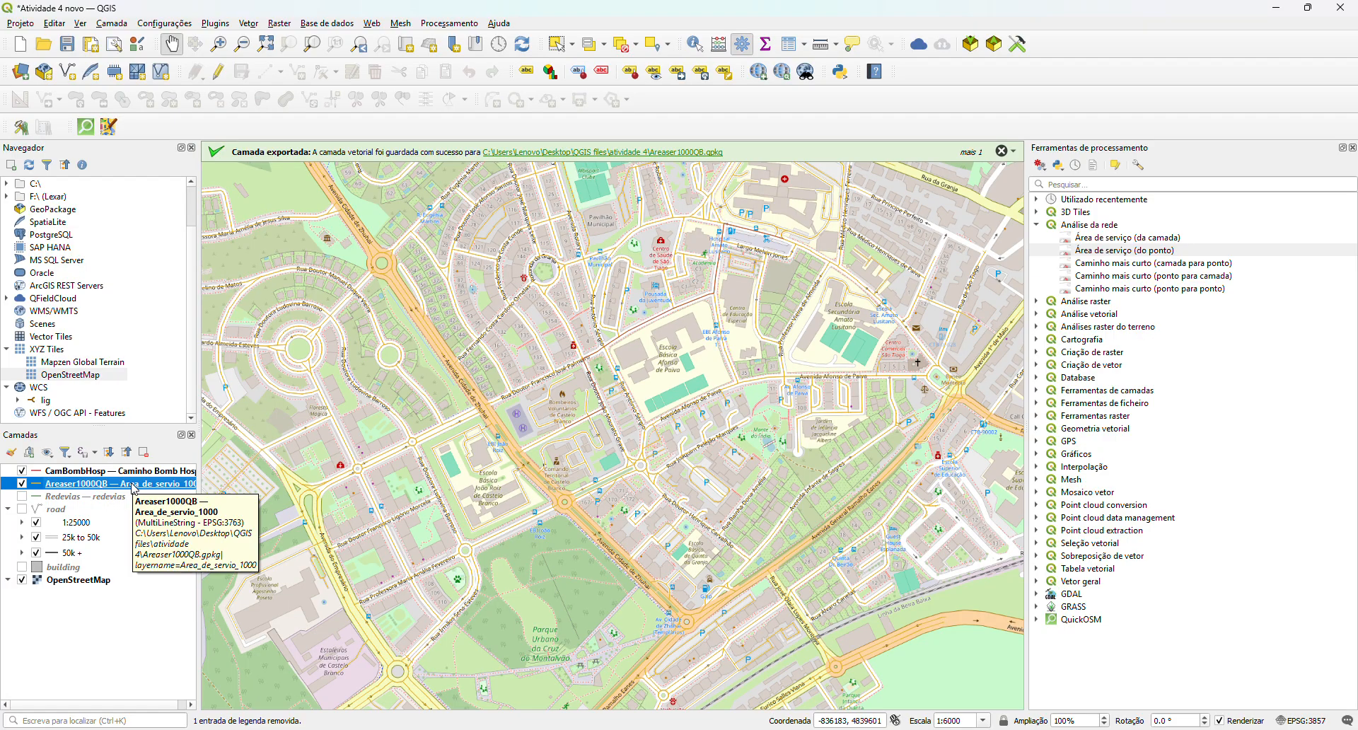
left_click(84, 472)
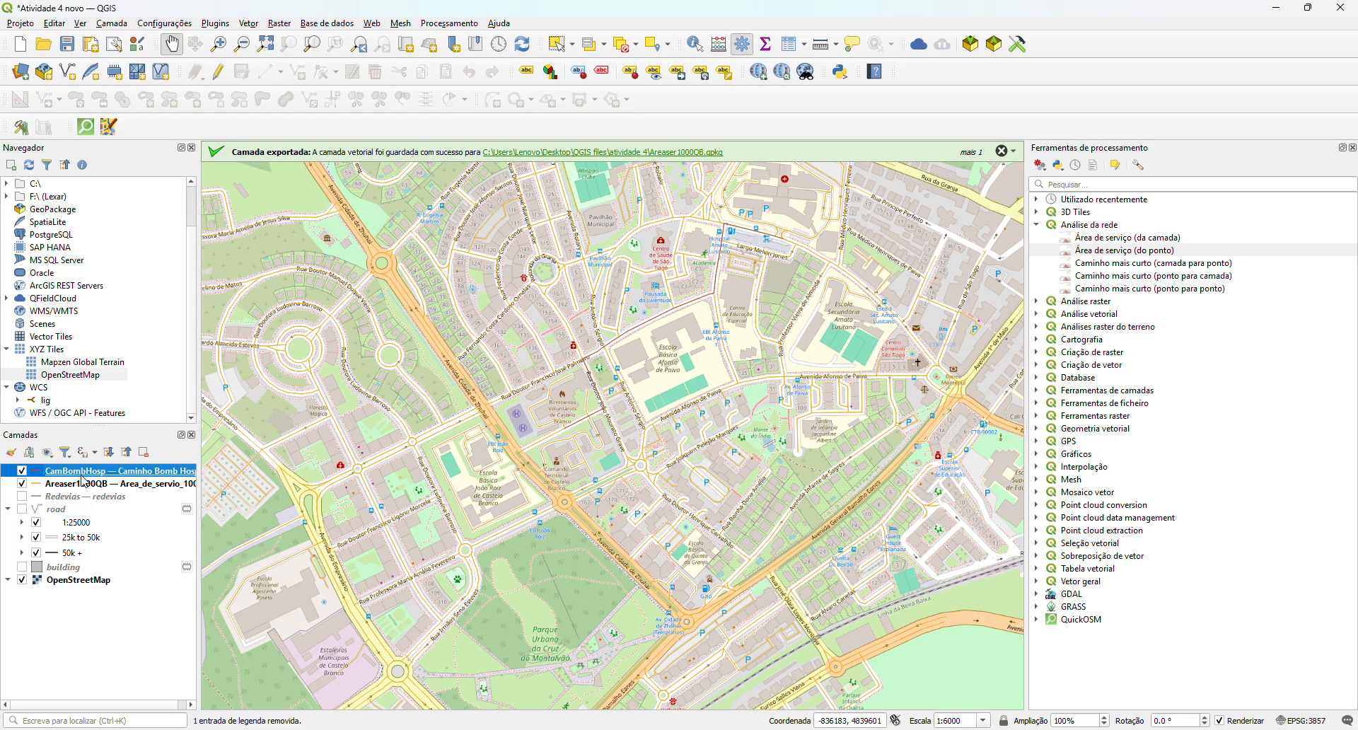
left_click(84, 484)
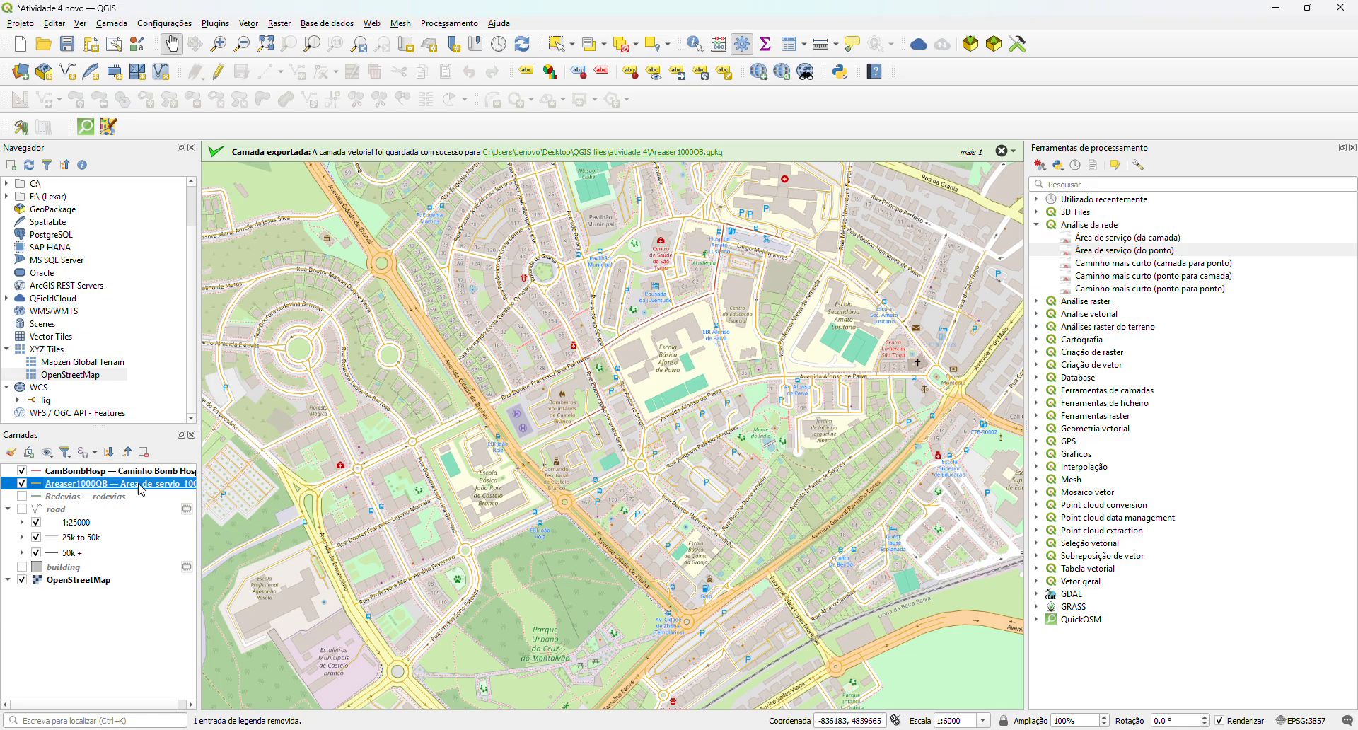
left_click(22, 580)
scroll(561, 429, "down", 1)
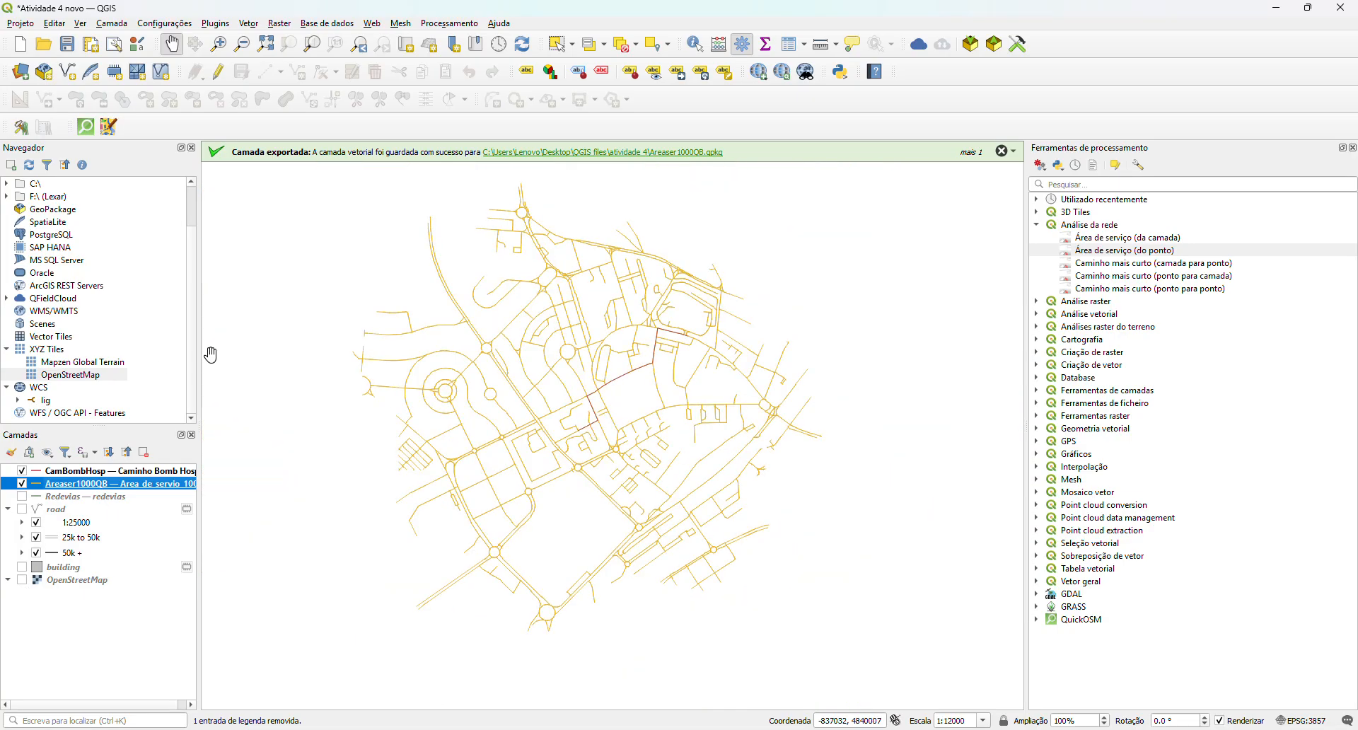
- Hide the CamBombHosp layer, search the processing tools for "limite" and open the Limite convexo algorithm
left_click(22, 471)
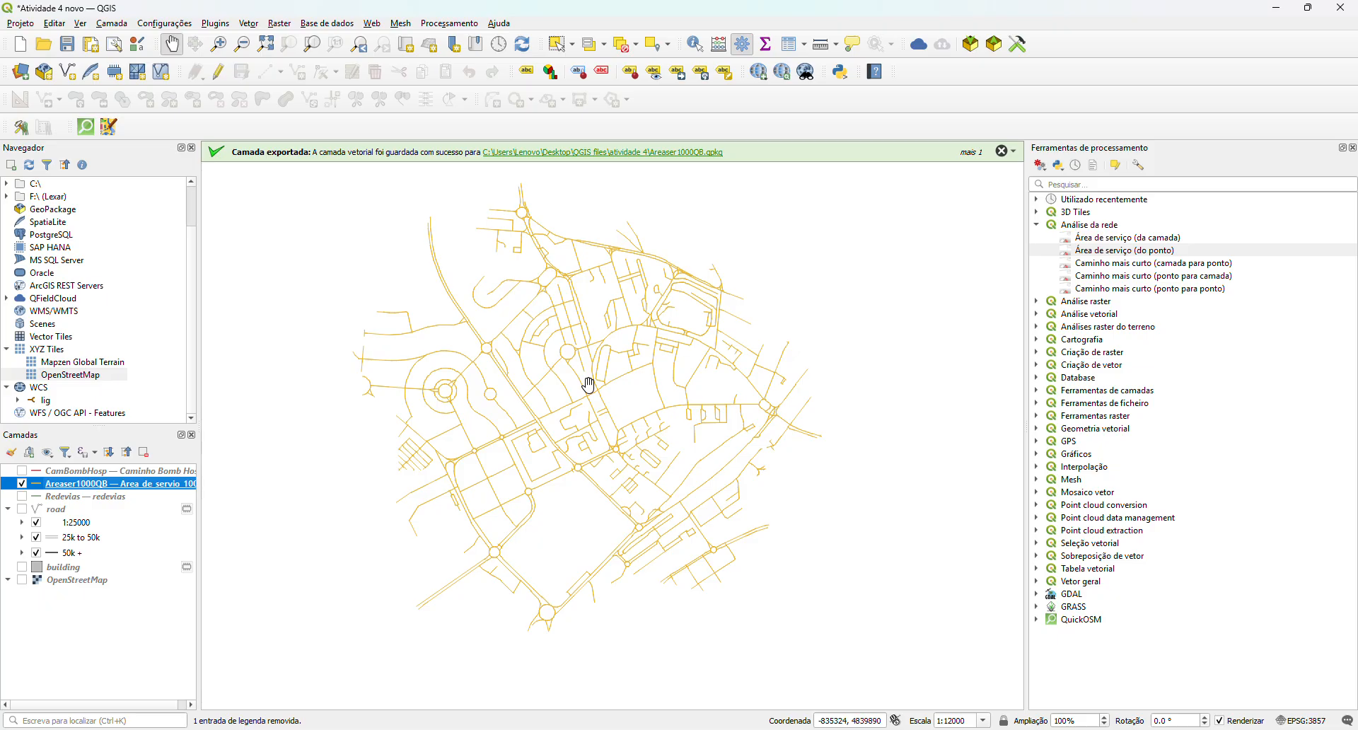
left_click(1071, 187)
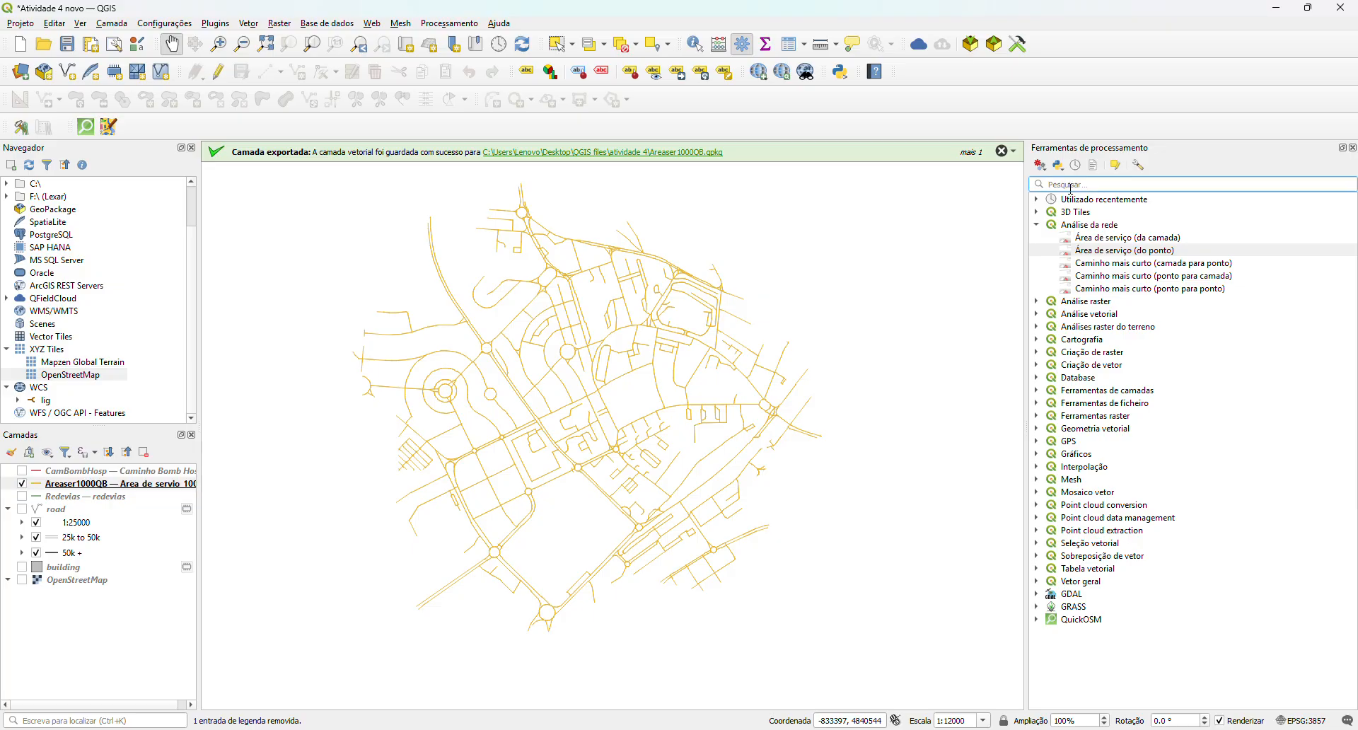
type("limi")
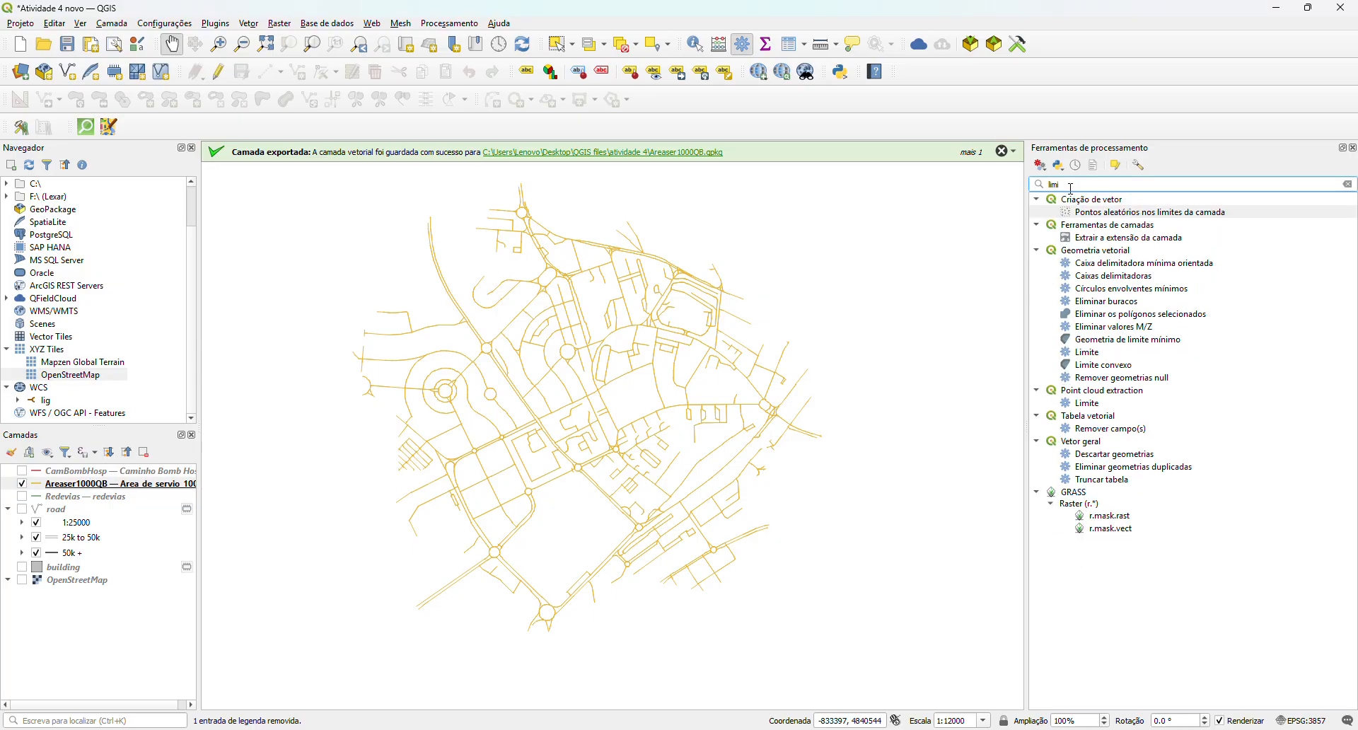
type("te")
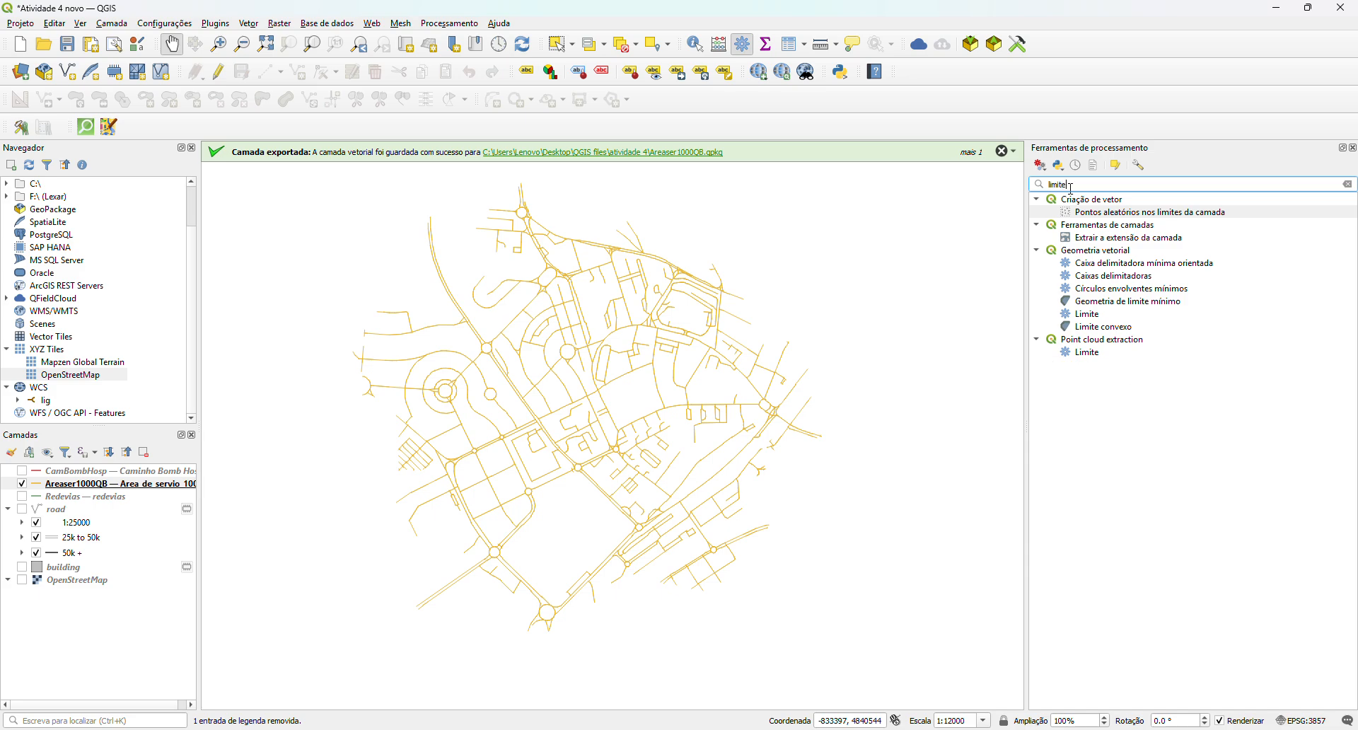
left_click(1117, 331)
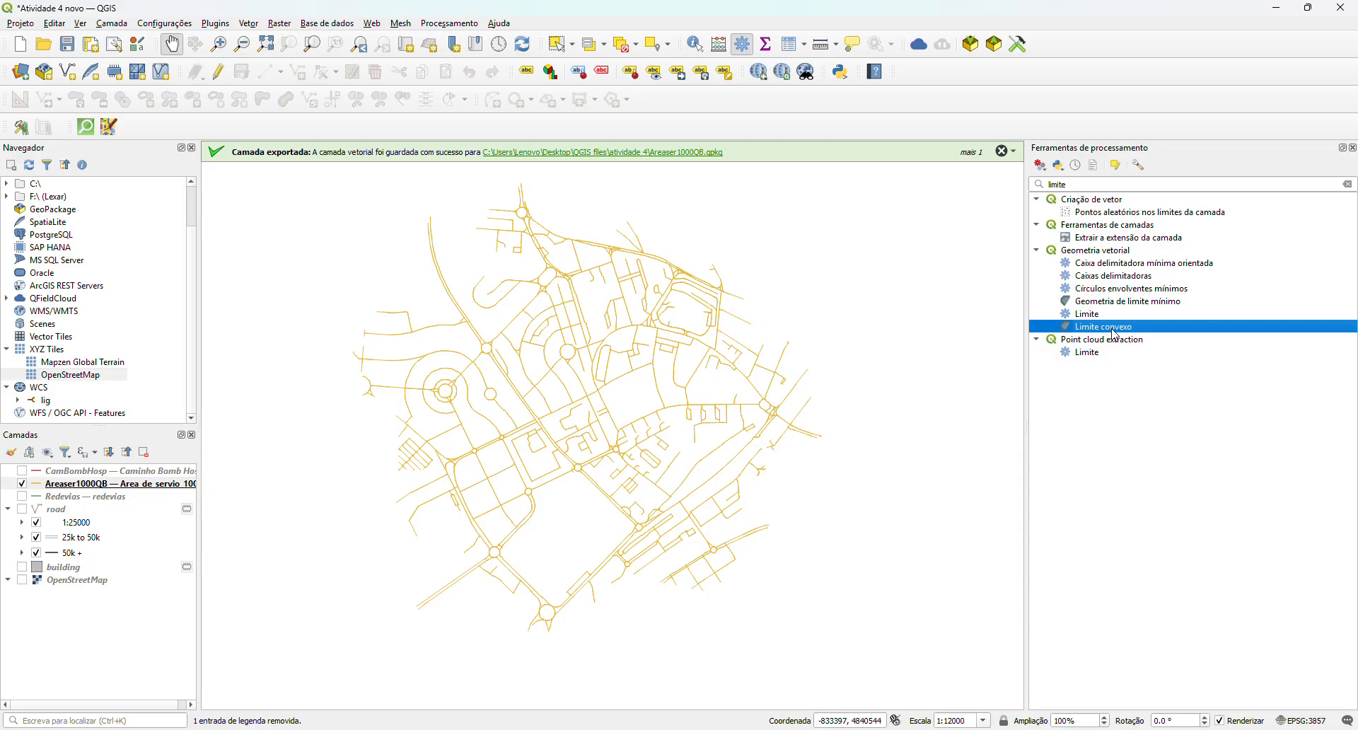
double_click(1116, 332)
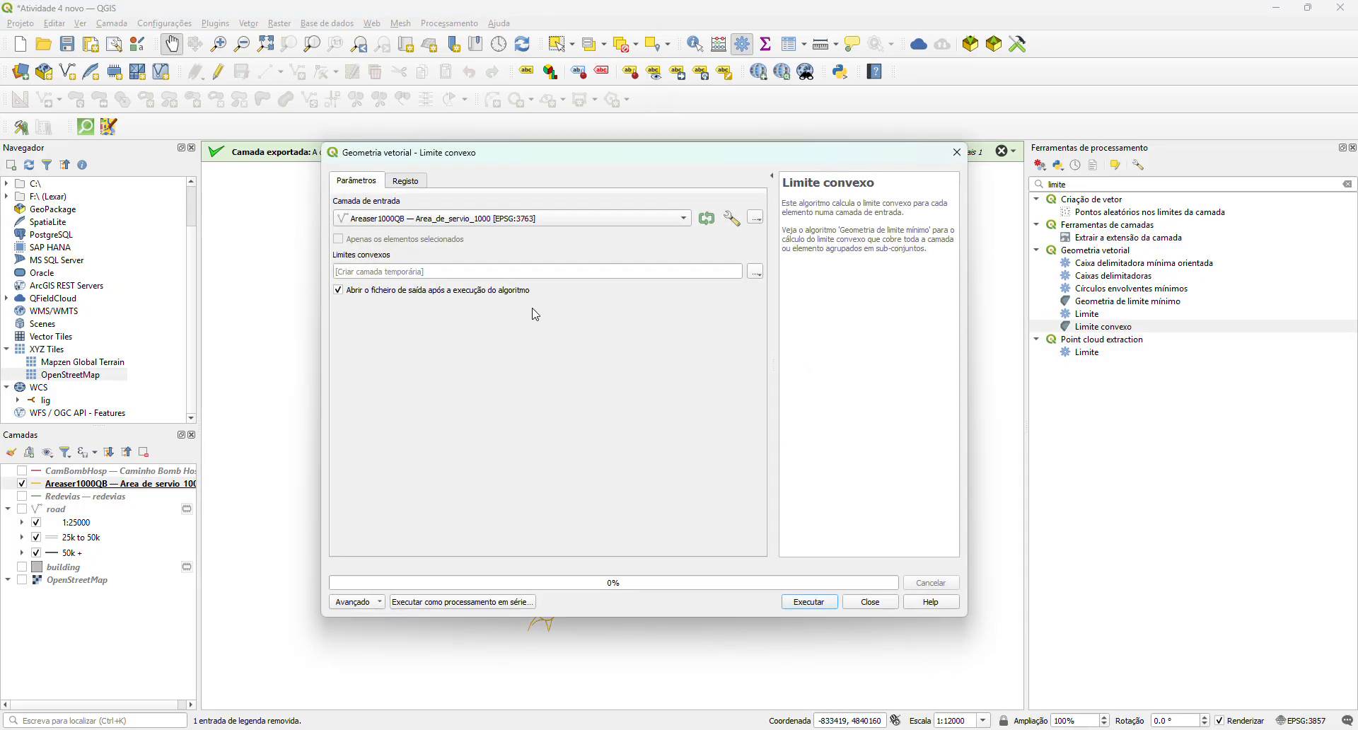
- Create the convex hull of the Areaser1000QB layer as a temporary layer and place it below the Redevias layer
left_click(389, 225)
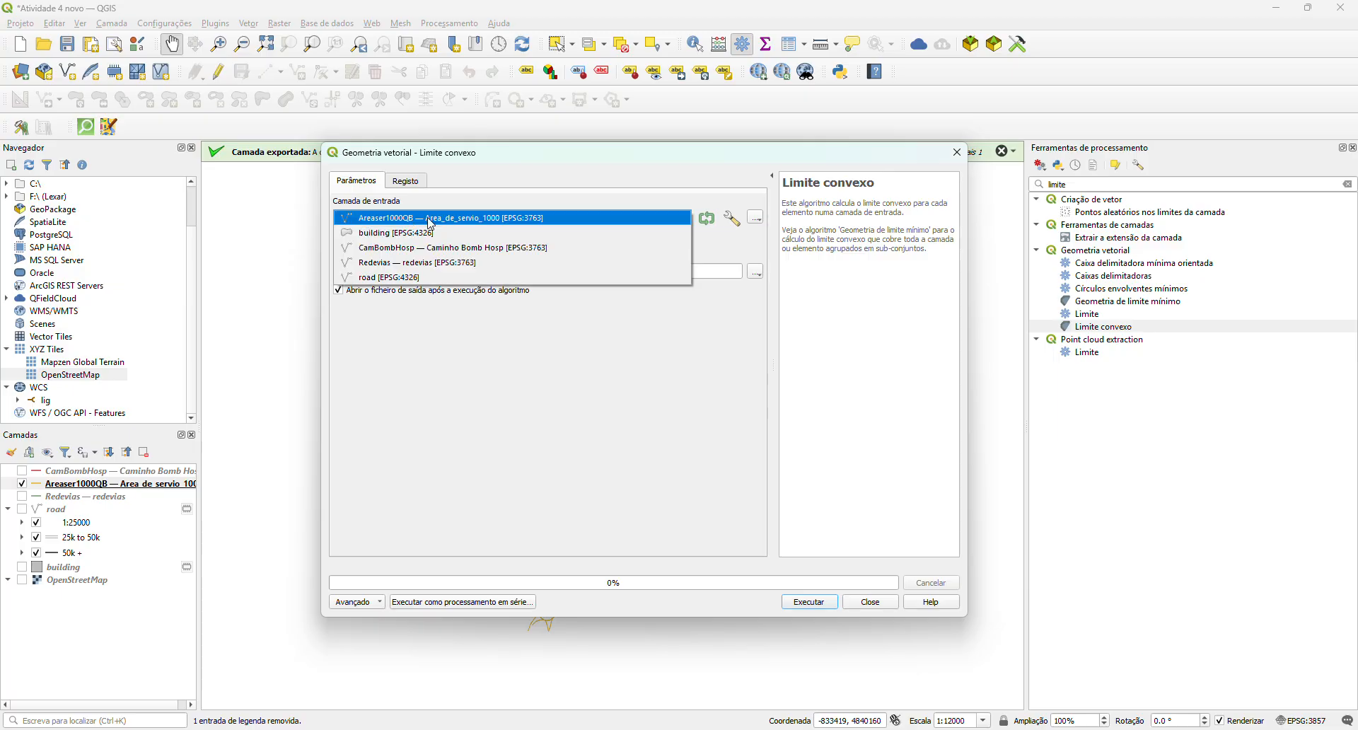
left_click(477, 225)
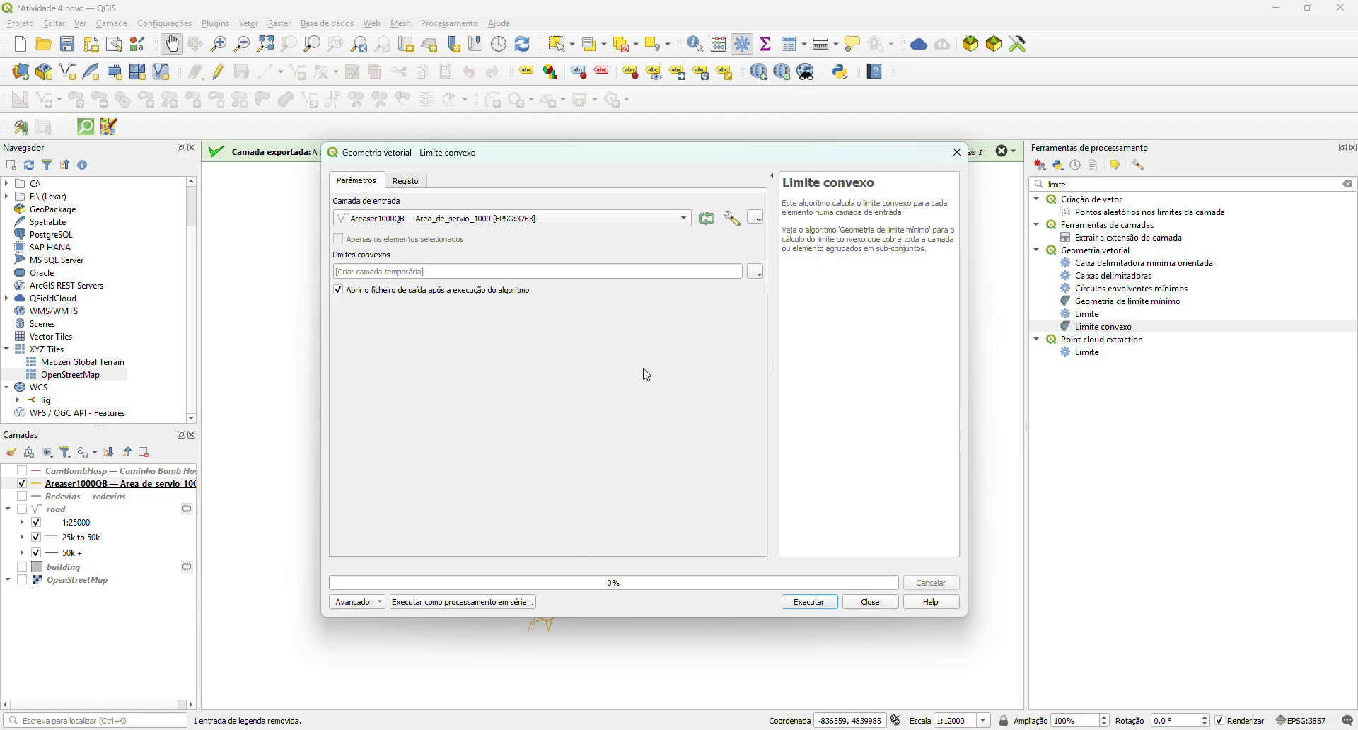
left_click(786, 598)
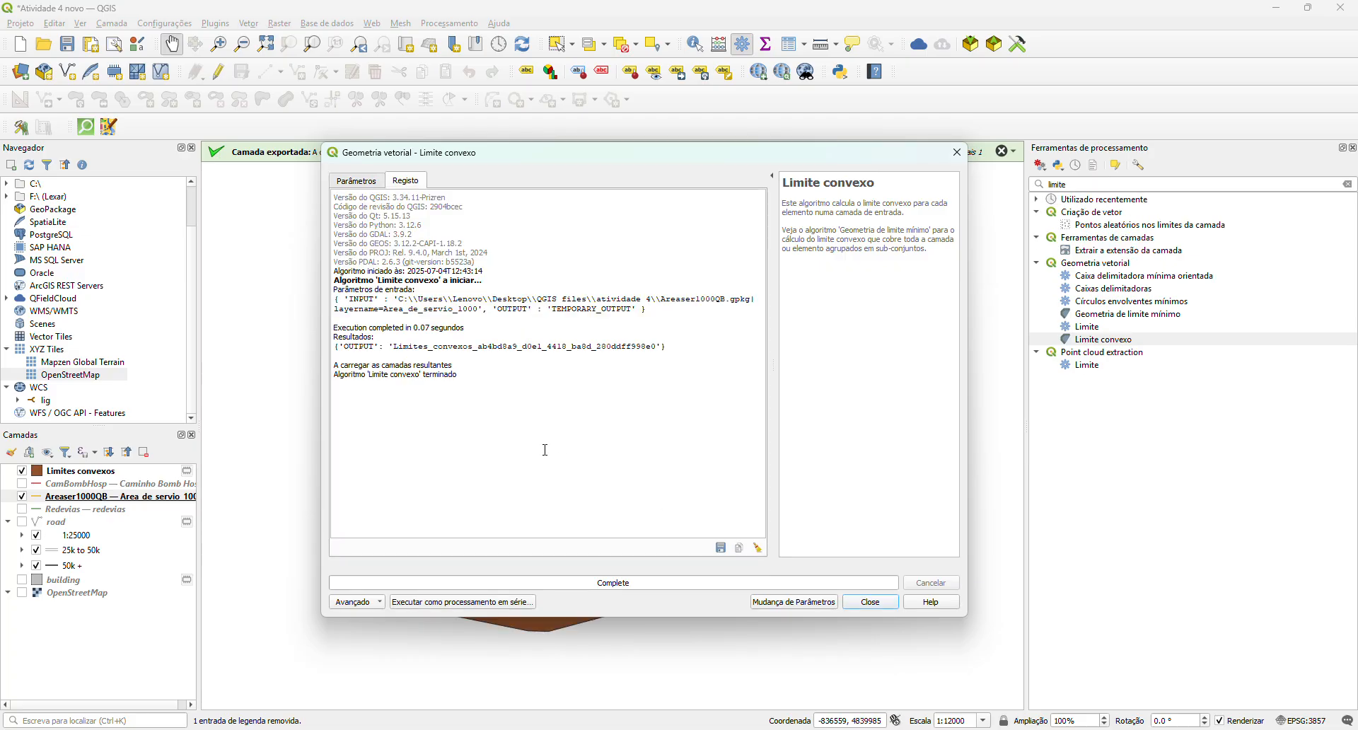
left_click(869, 606)
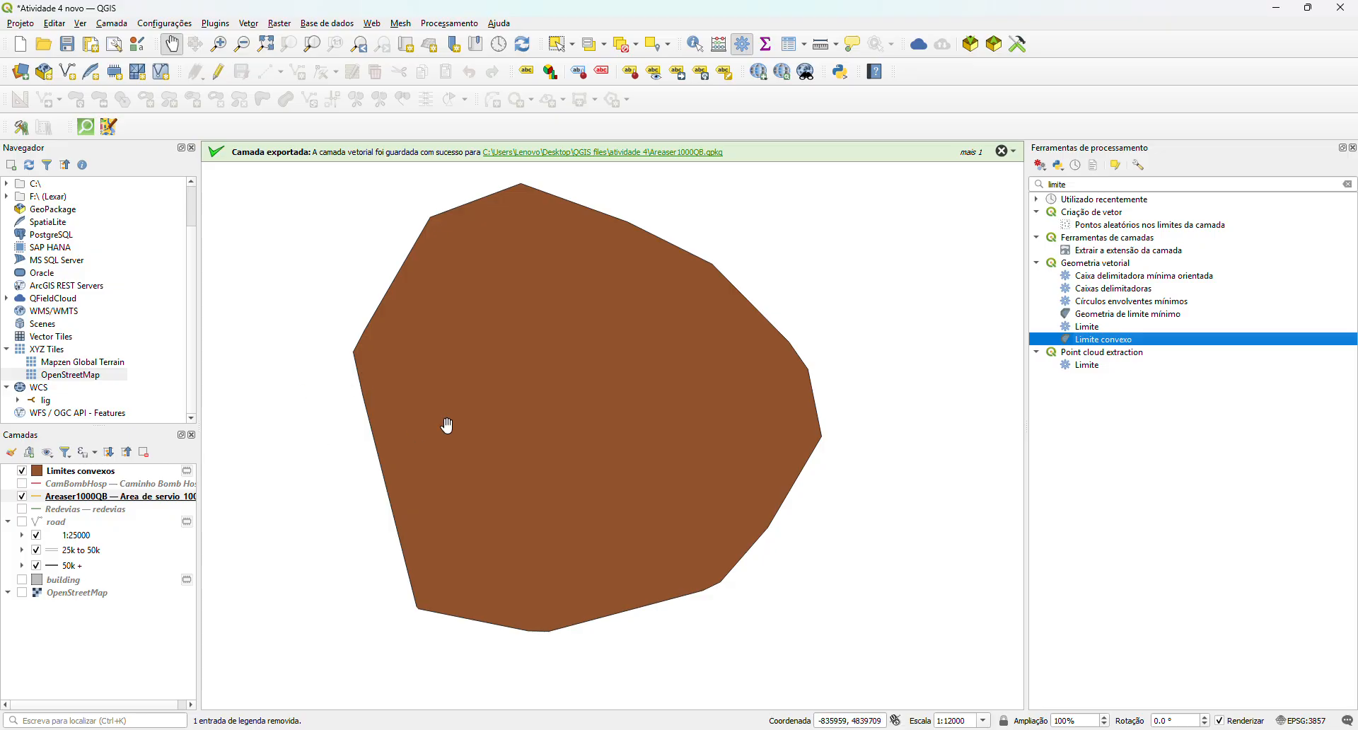
left_click(92, 475)
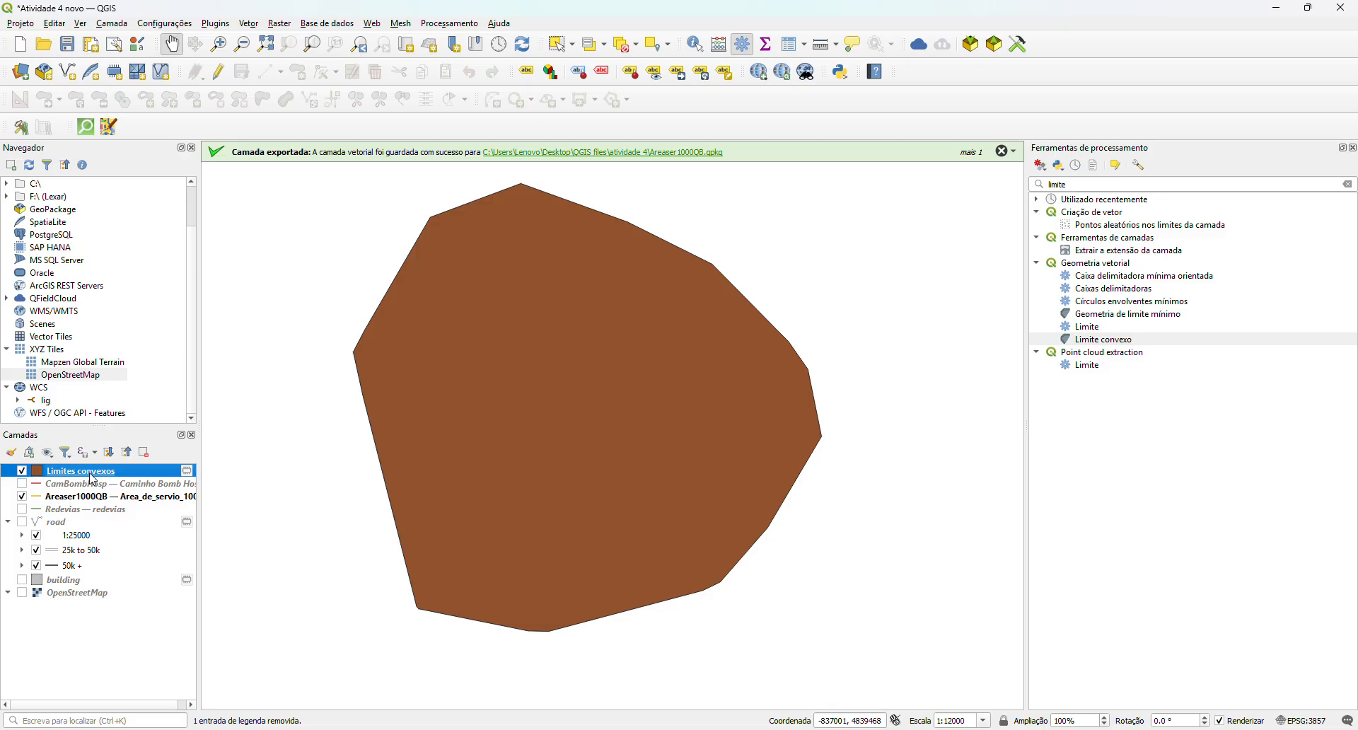
mouse_move(93, 480)
left_mouse_down()
mouse_move(170, 520)
mouse_move(174, 509)
left_mouse_up()
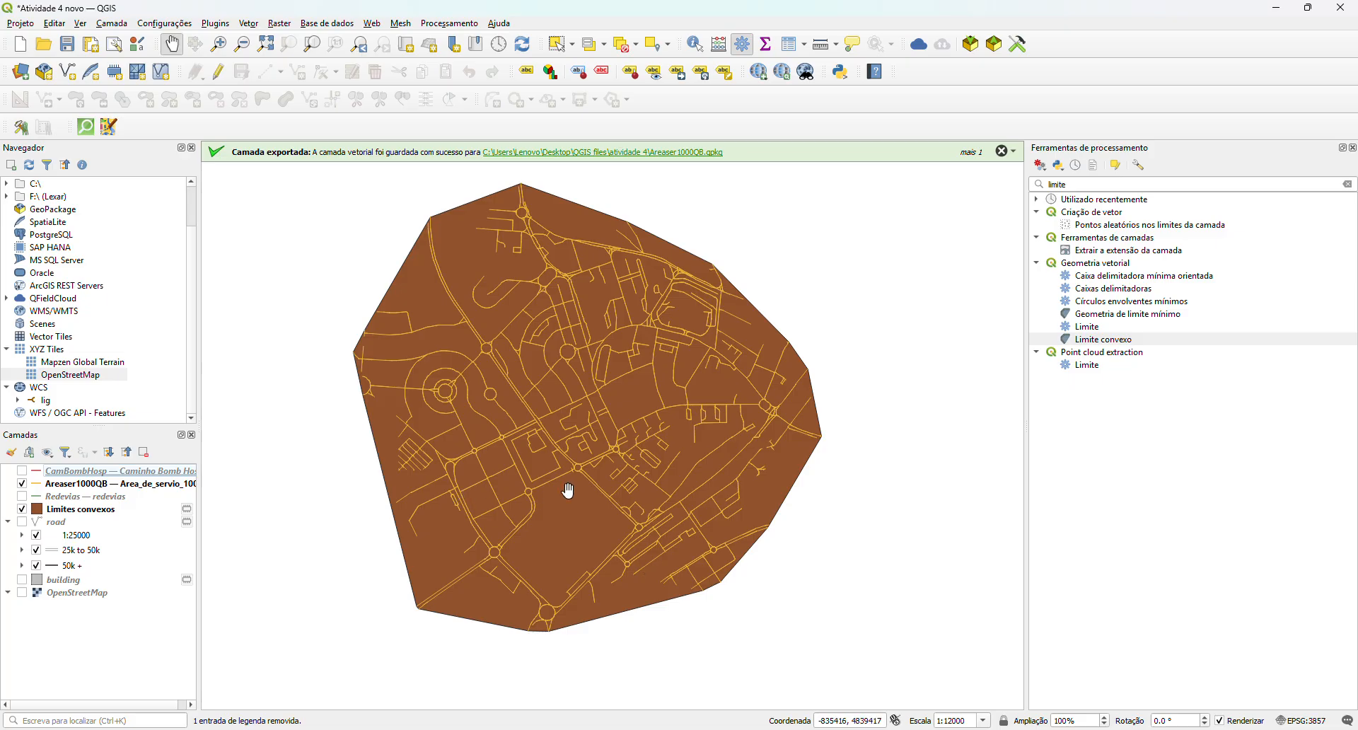
- Start exporting the Limites convexos layer's features as a GeoPackage and browse for the output file's location
left_click(100, 509)
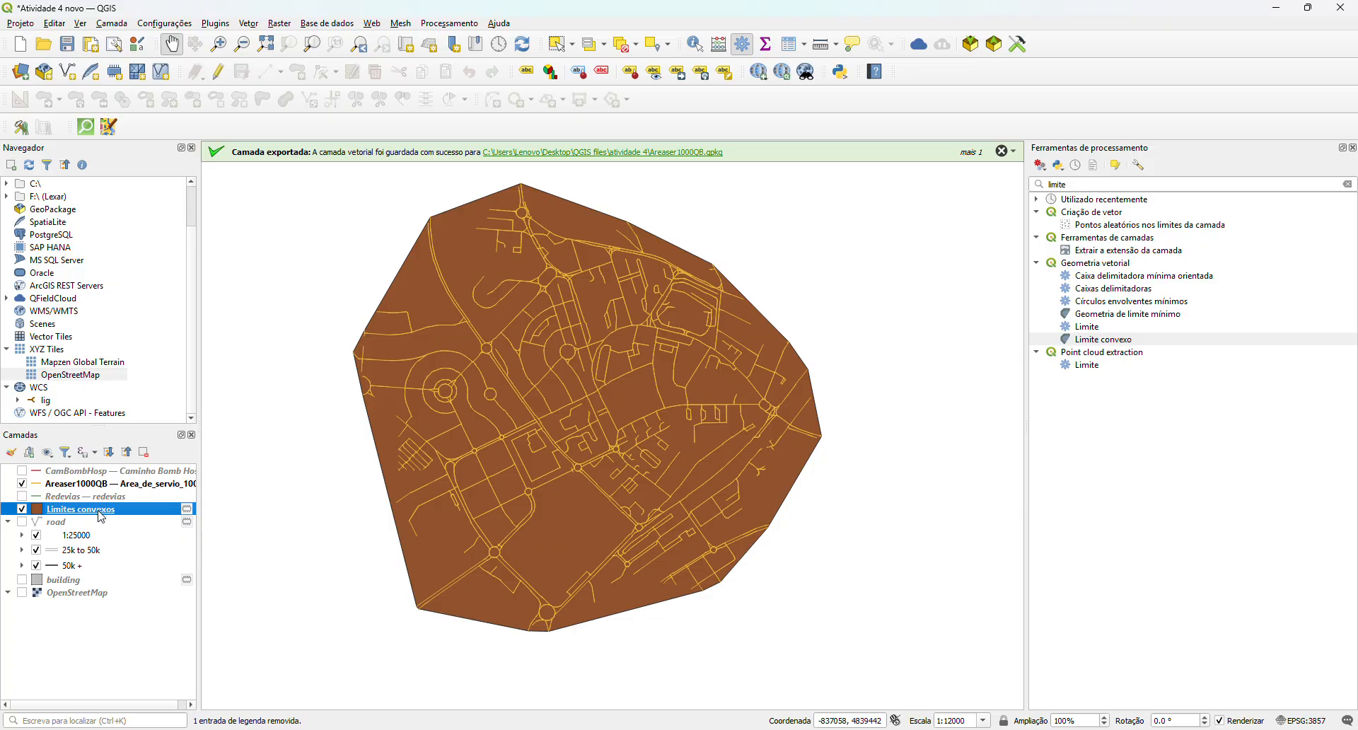
right_click(102, 513)
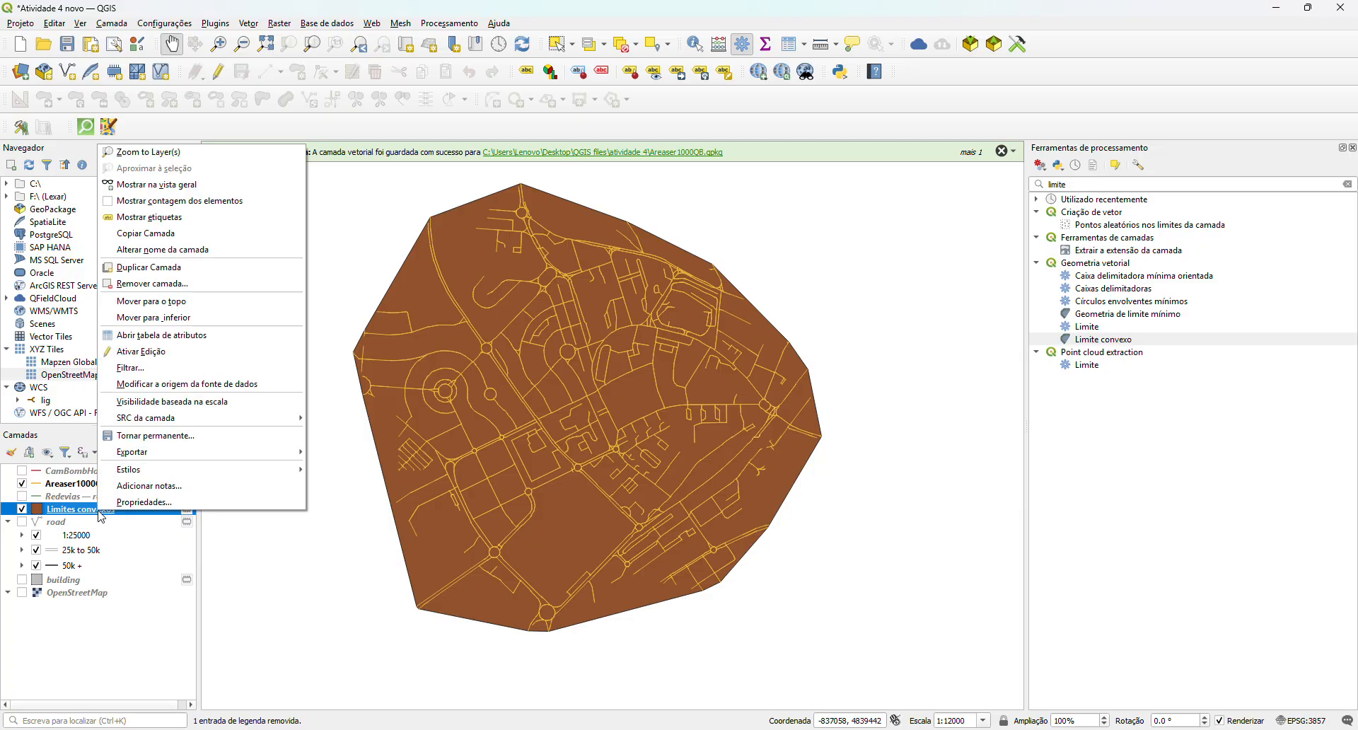
mouse_move(227, 453)
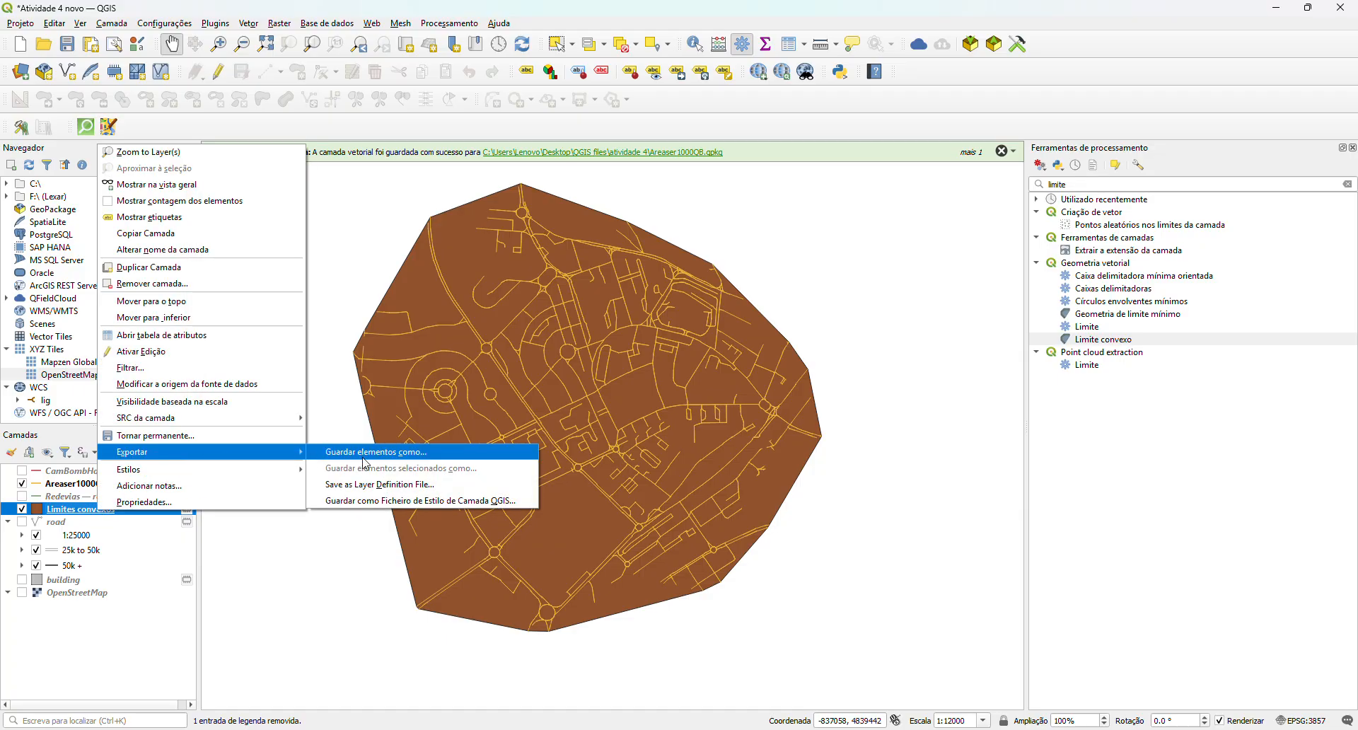
left_click(367, 460)
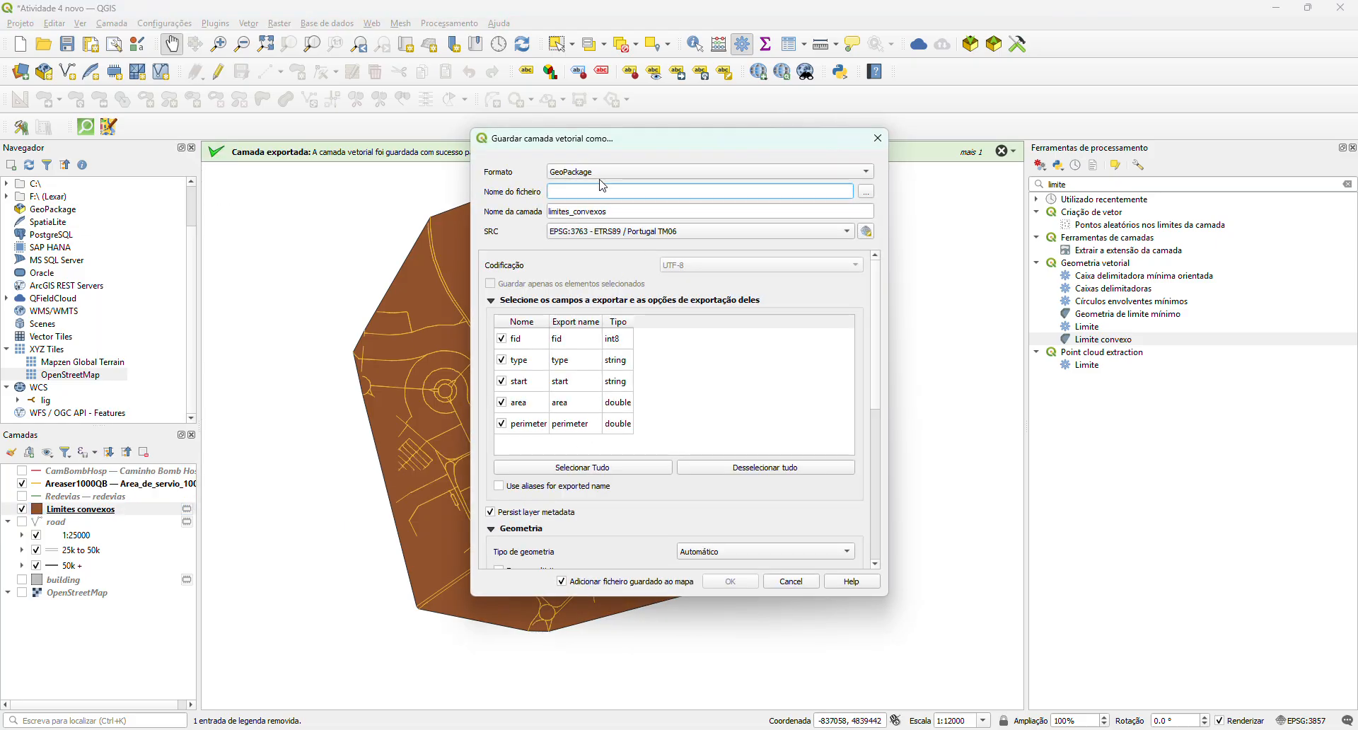
left_click(867, 192)
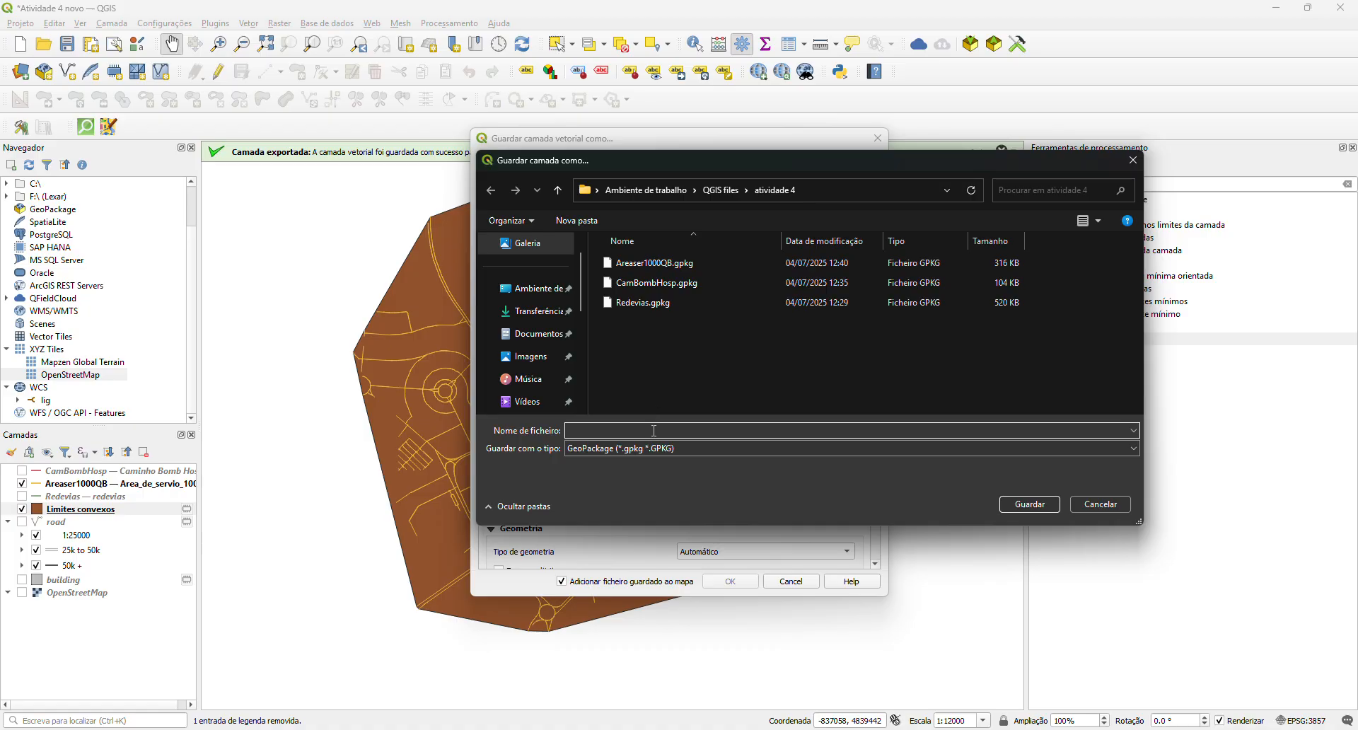
- Name the output file Limitesarea1000 in the atividade 4 folder and complete the export of the convex hull layer
type("Area")
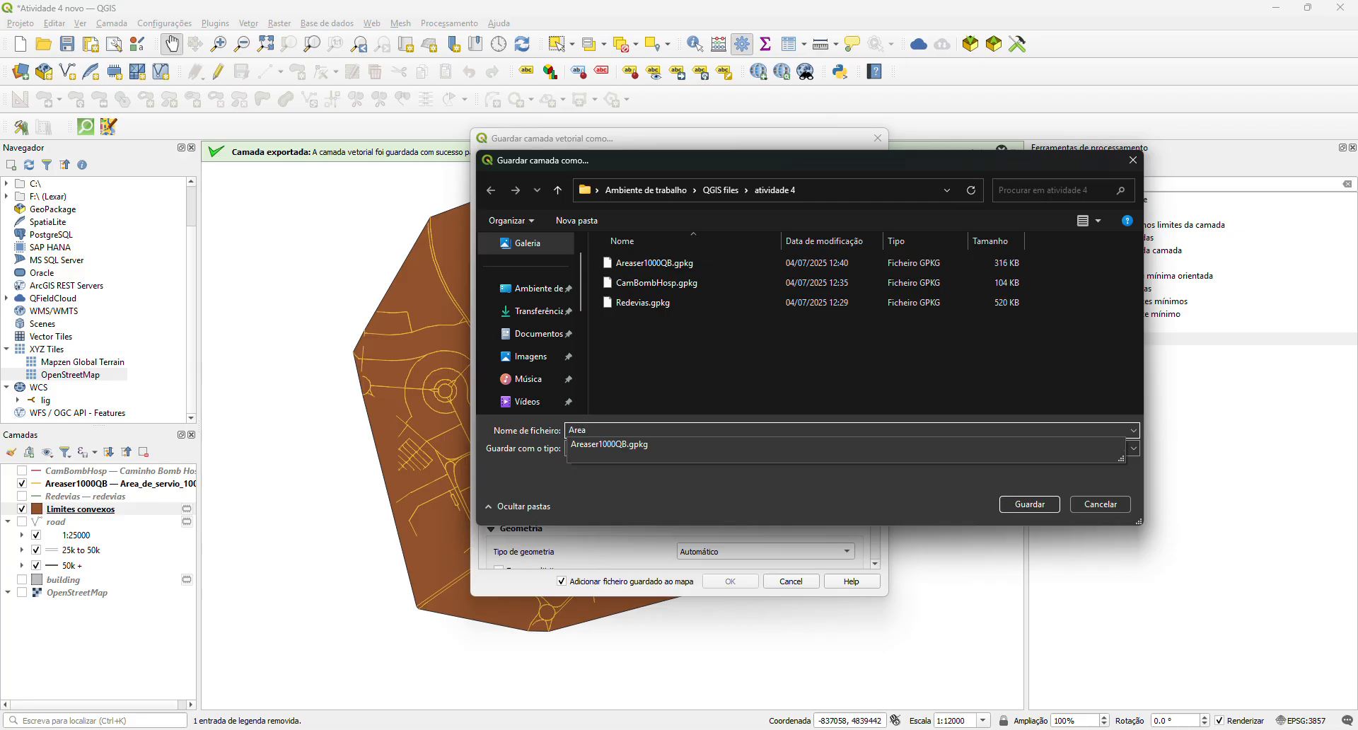
key("BackSpace")
key("BackSpace")
key("BackSpace")
type("Li")
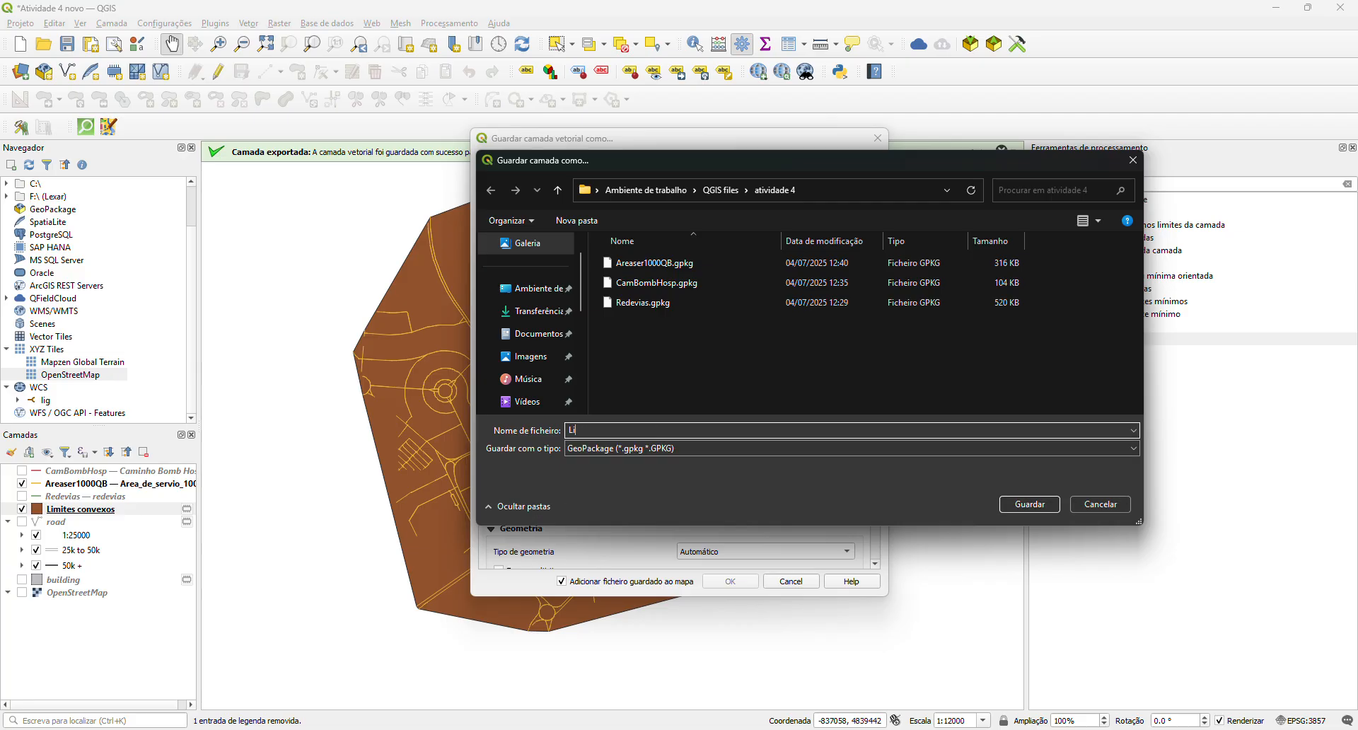
type("m")
type("ites")
type("ara")
type("a1000")
left_click(1031, 505)
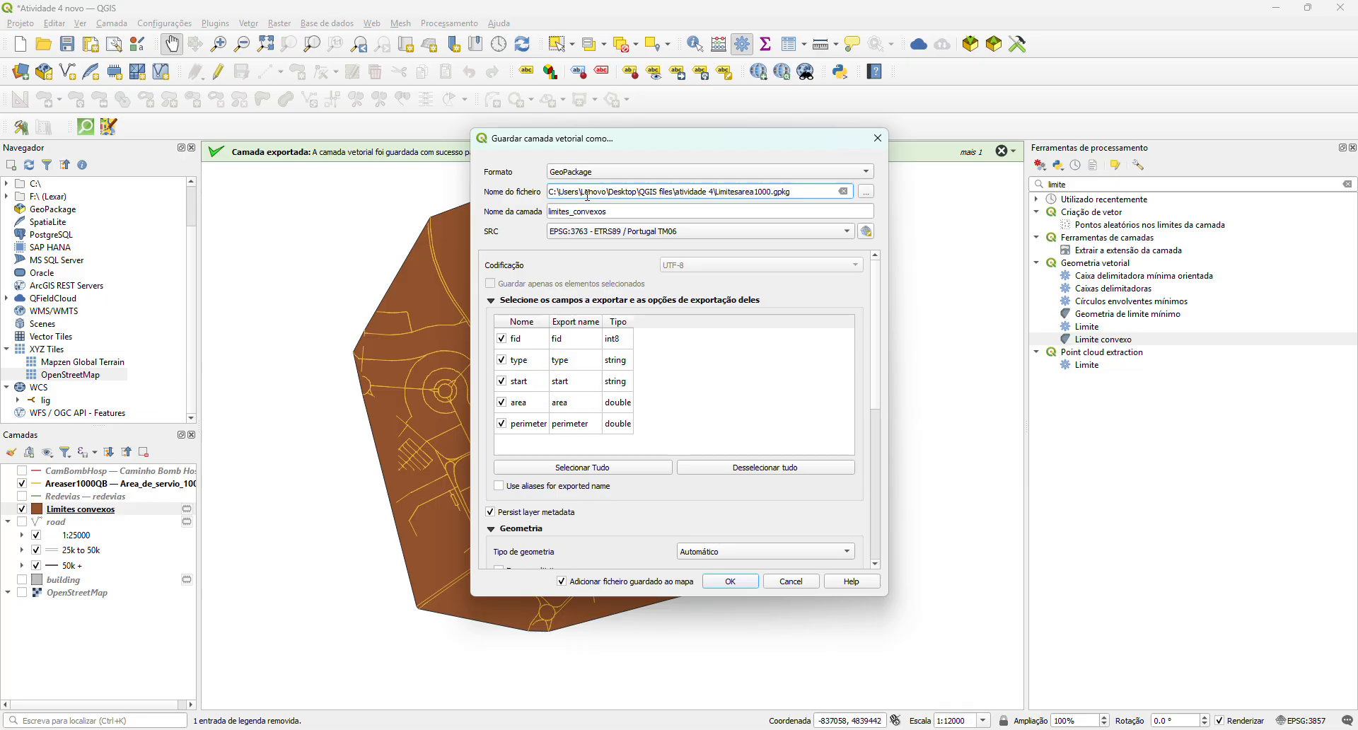
left_click(729, 581)
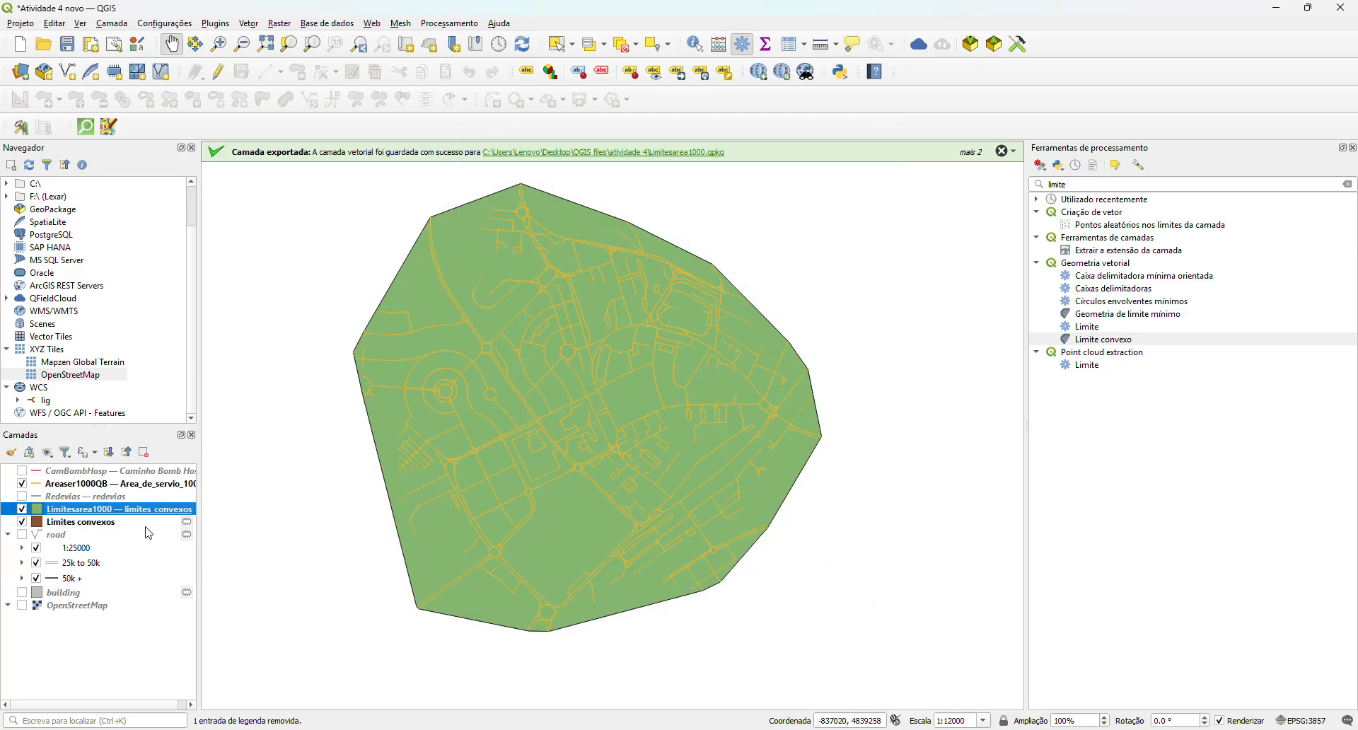
- Remove the temporary Limites convexos layer from the project
left_click(62, 499)
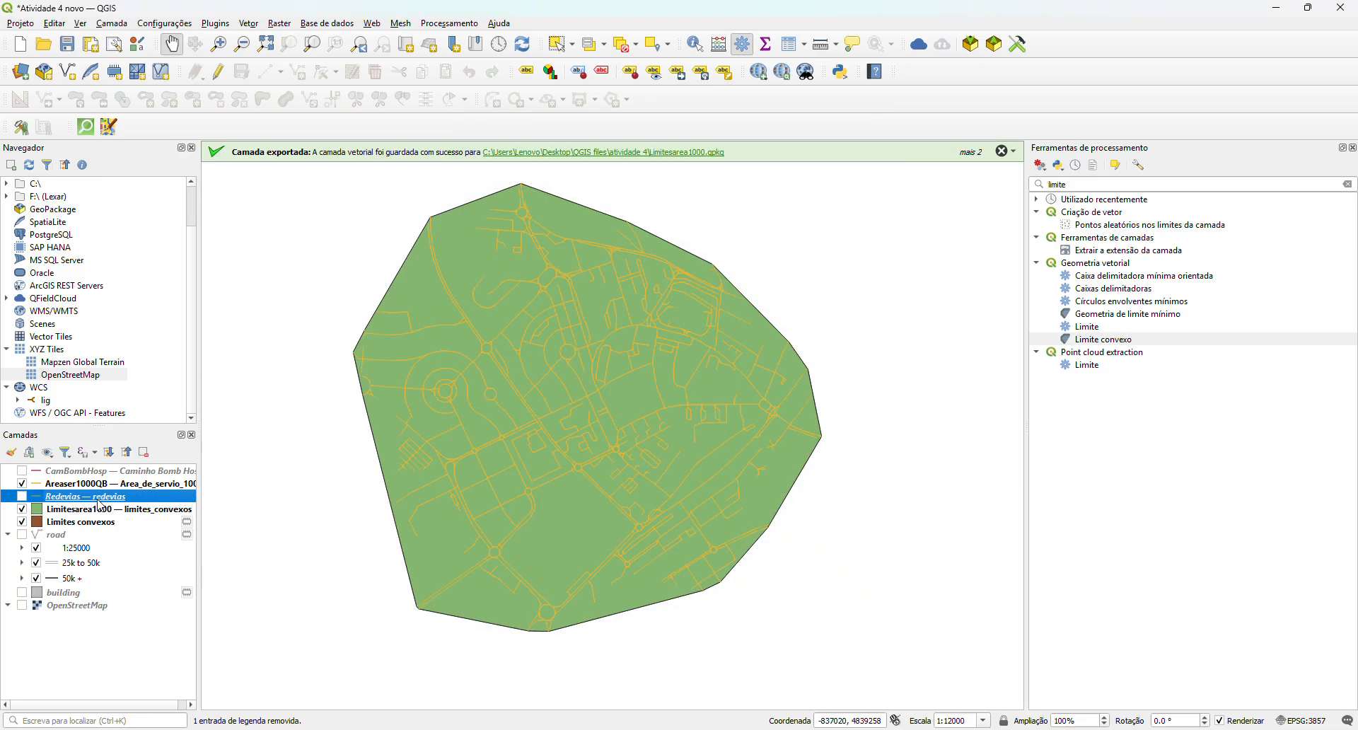
left_click(90, 522)
right_click(88, 522)
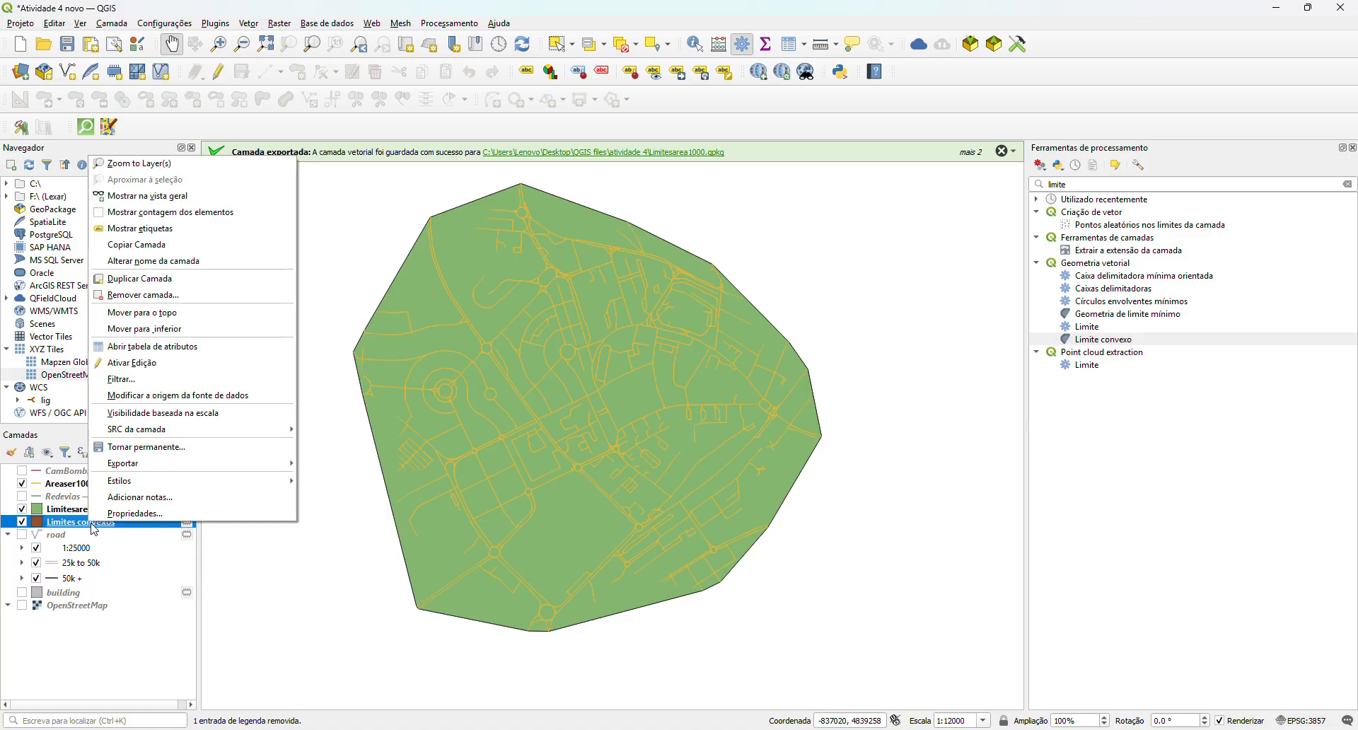
left_click(157, 297)
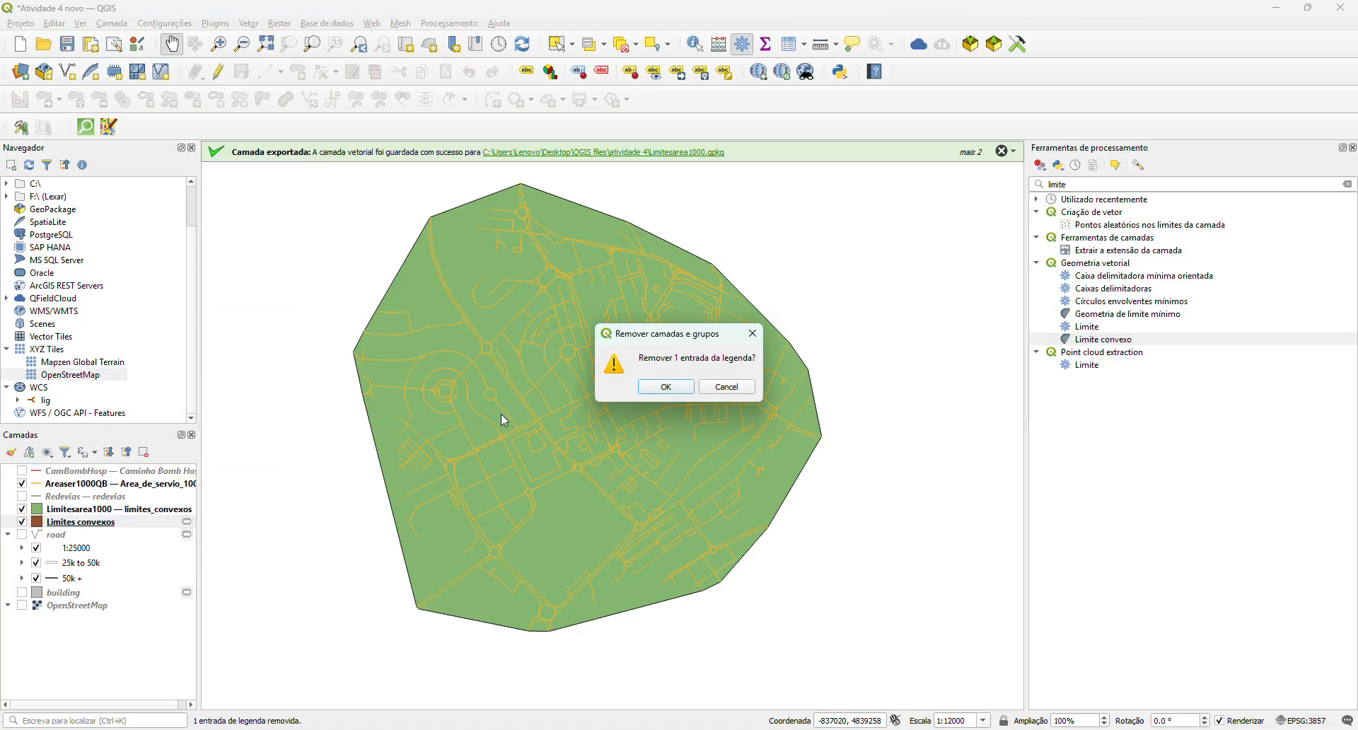
left_click(654, 389)
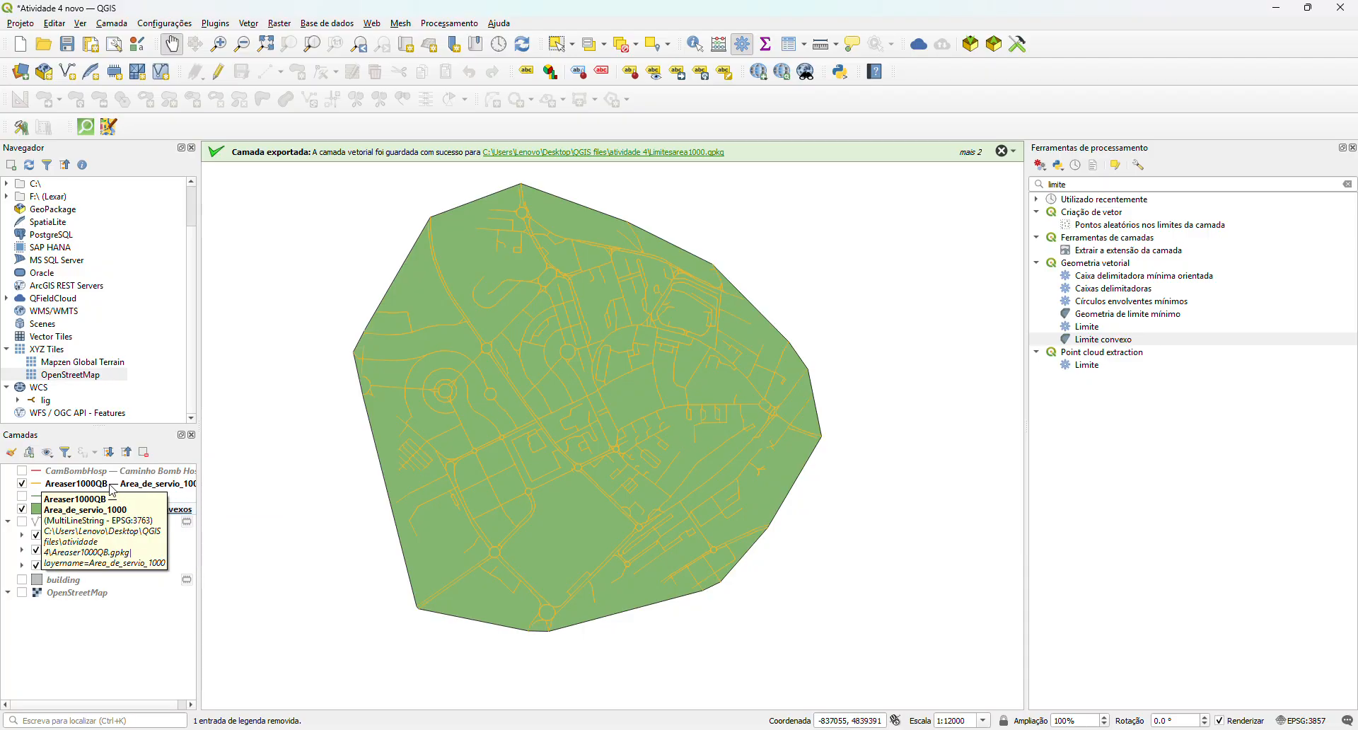
- Show the OpenStreetMap basemap instead of the Areaser1000QB layer and close the processing toolbox
left_click(21, 484)
left_click(22, 595)
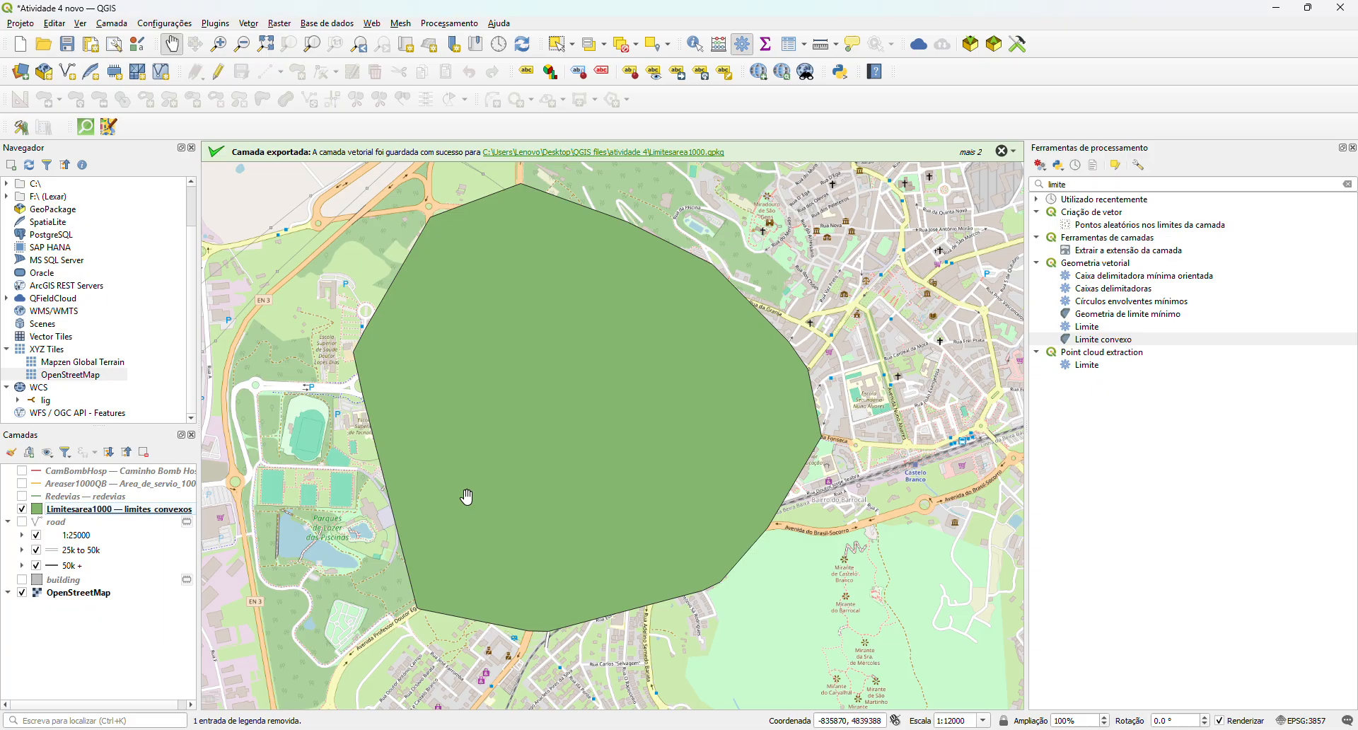
left_click(126, 515)
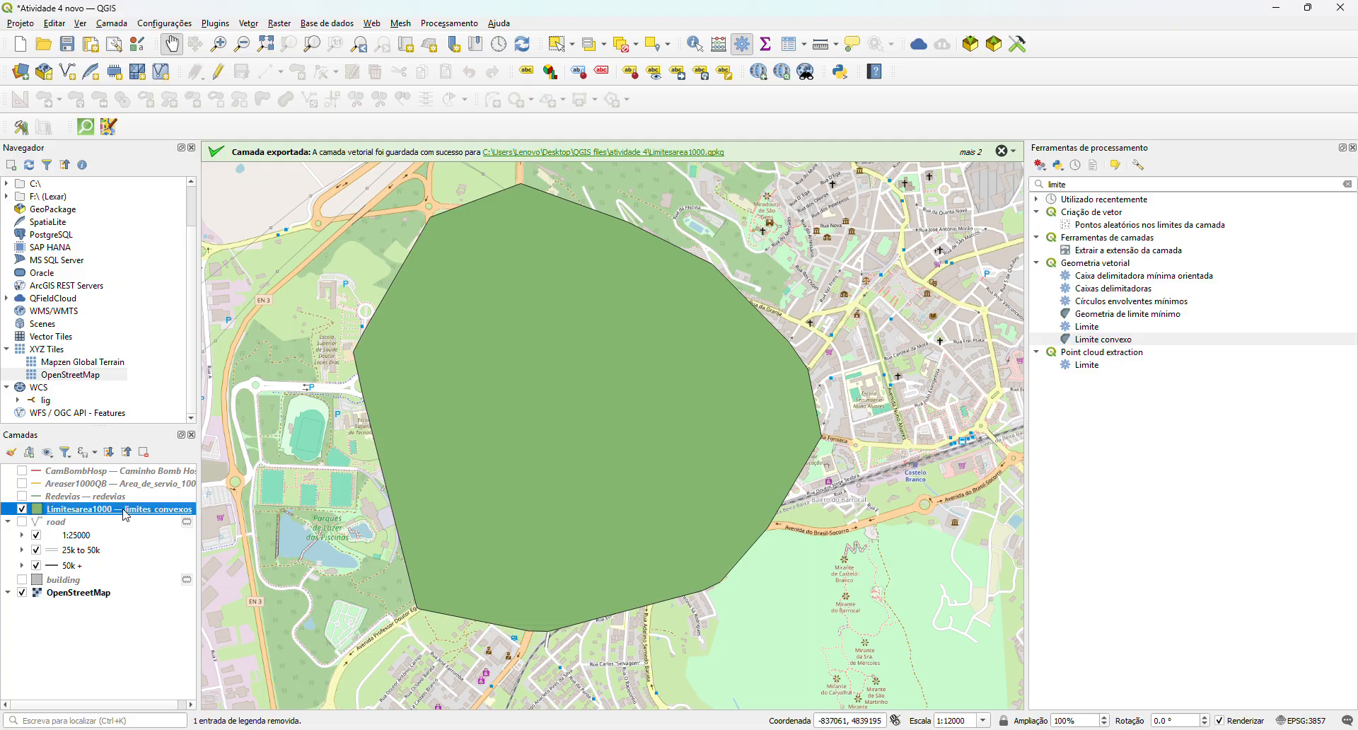
left_click(1352, 148)
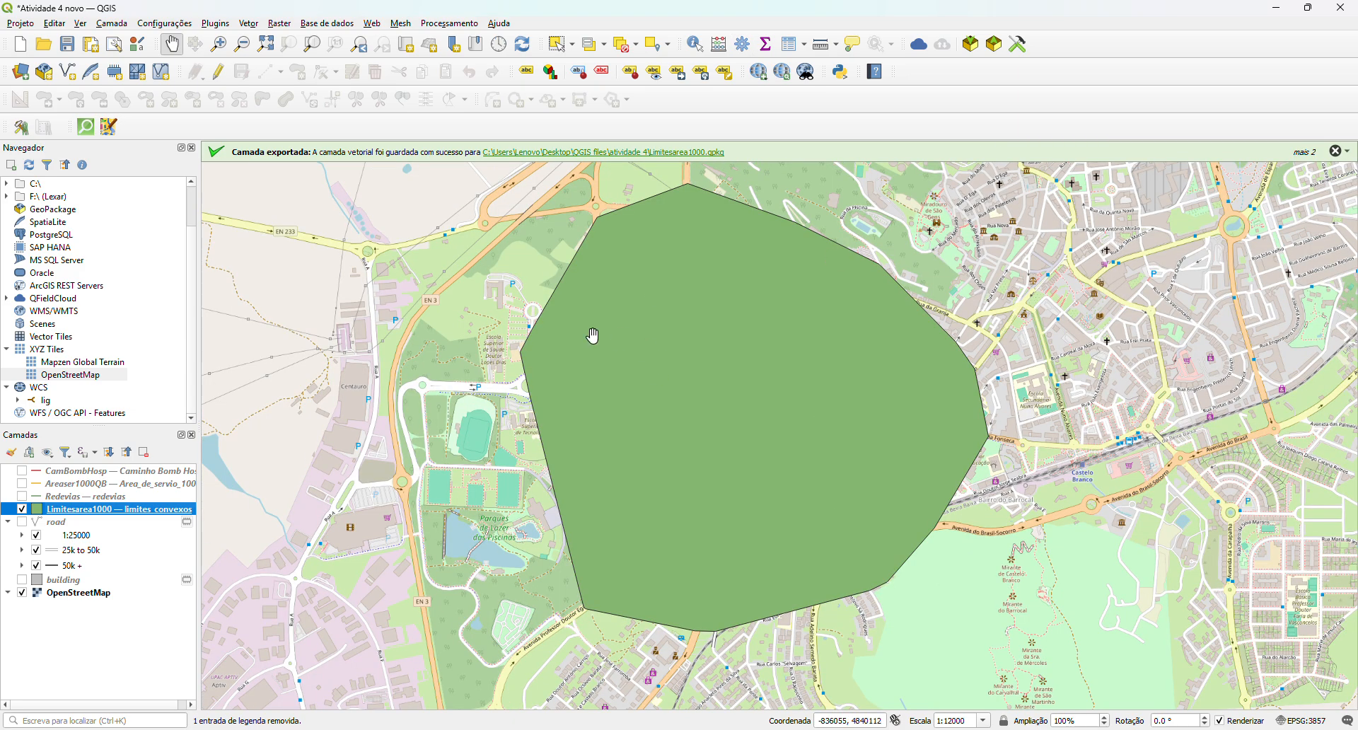
left_click(444, 279)
left_click_drag(444, 279, 461, 315)
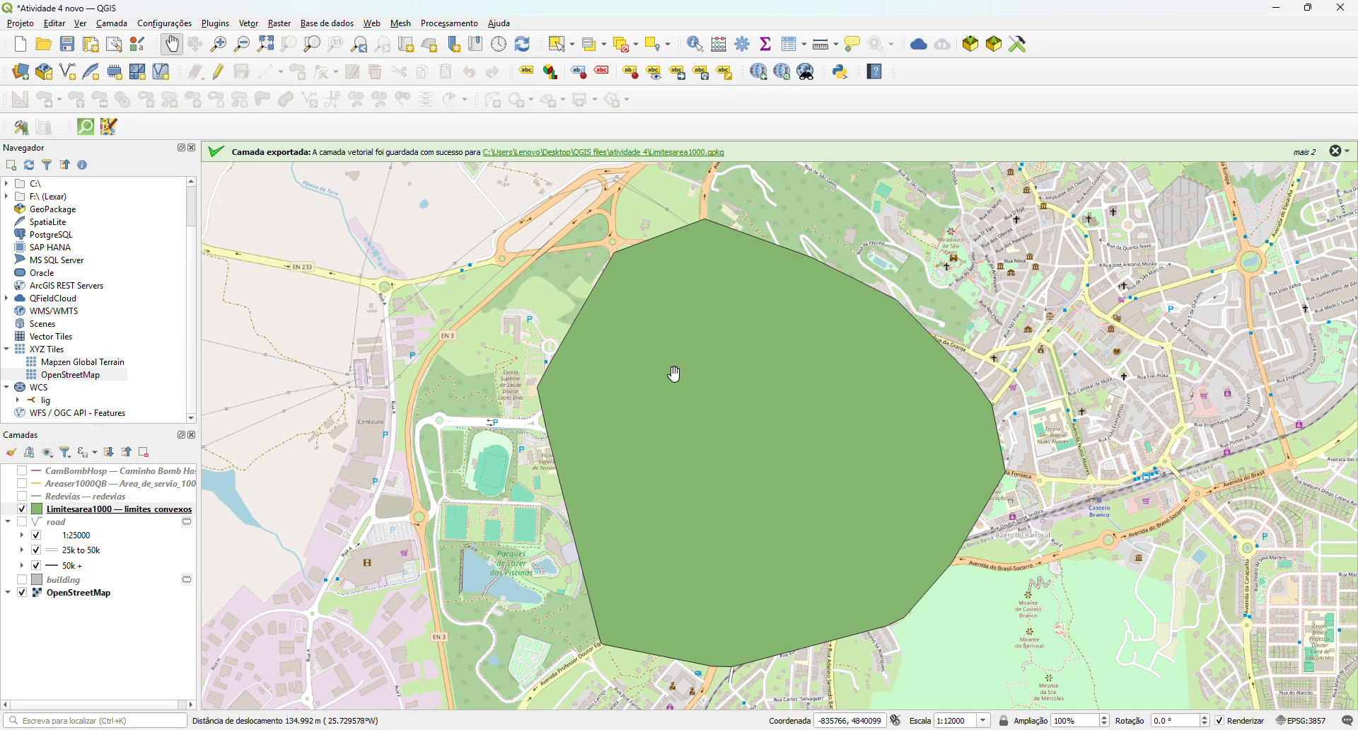
- Open the Limitesarea1000 layer's properties at the symbology settings, keeping part of the polygon in view beside the dialog
left_click(73, 509)
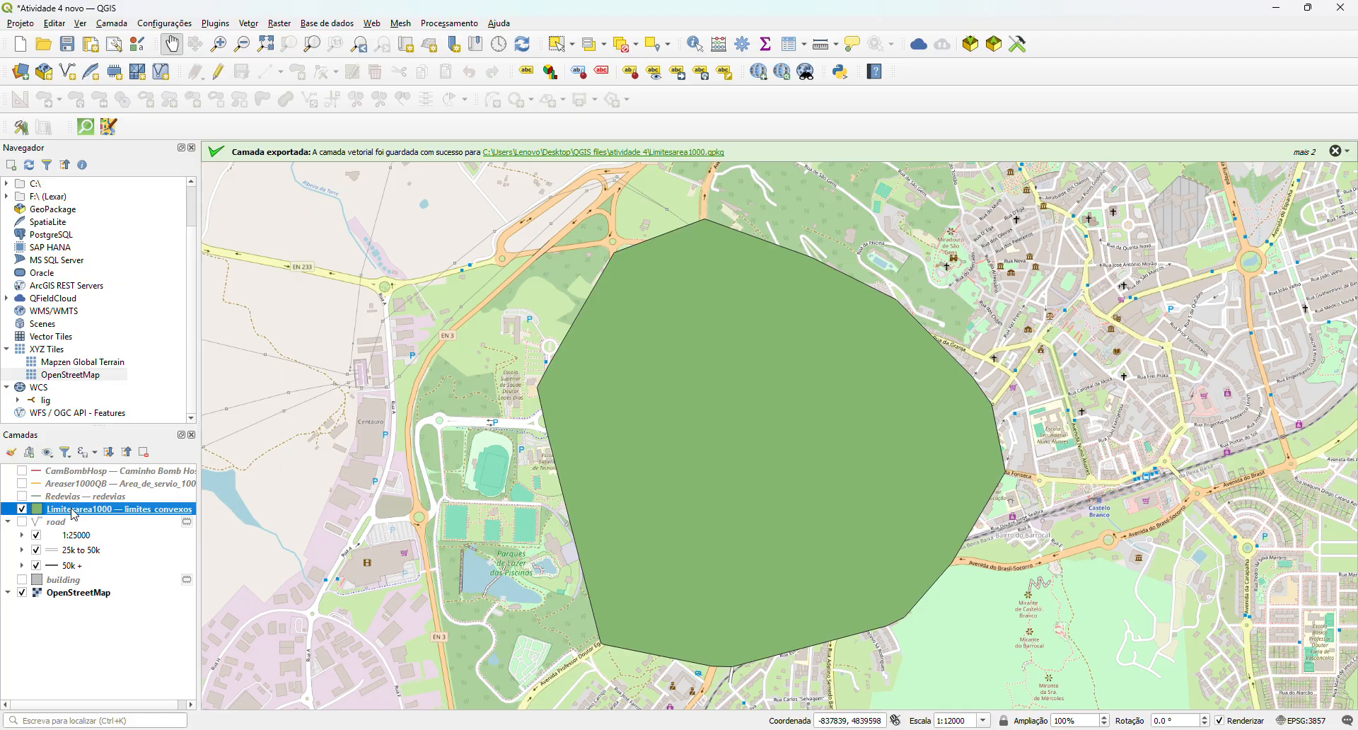
right_click(75, 512)
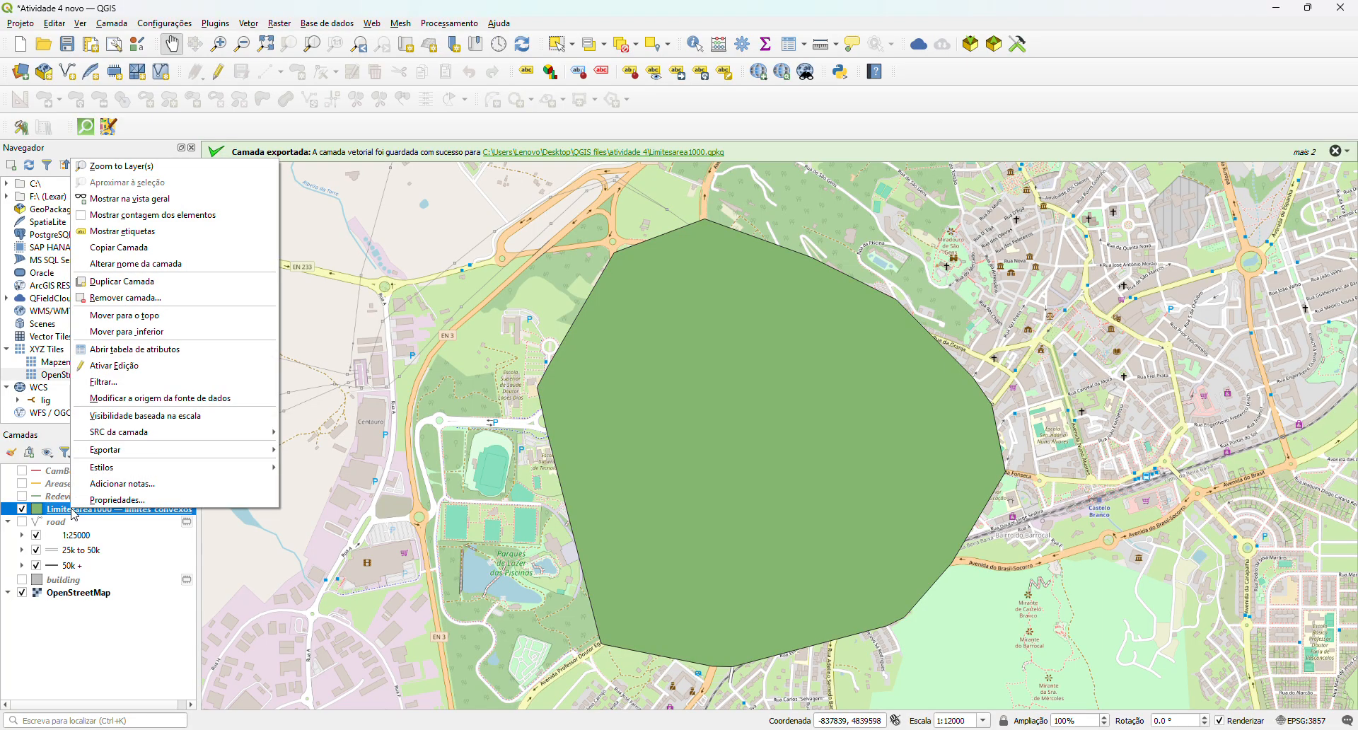
left_click(138, 502)
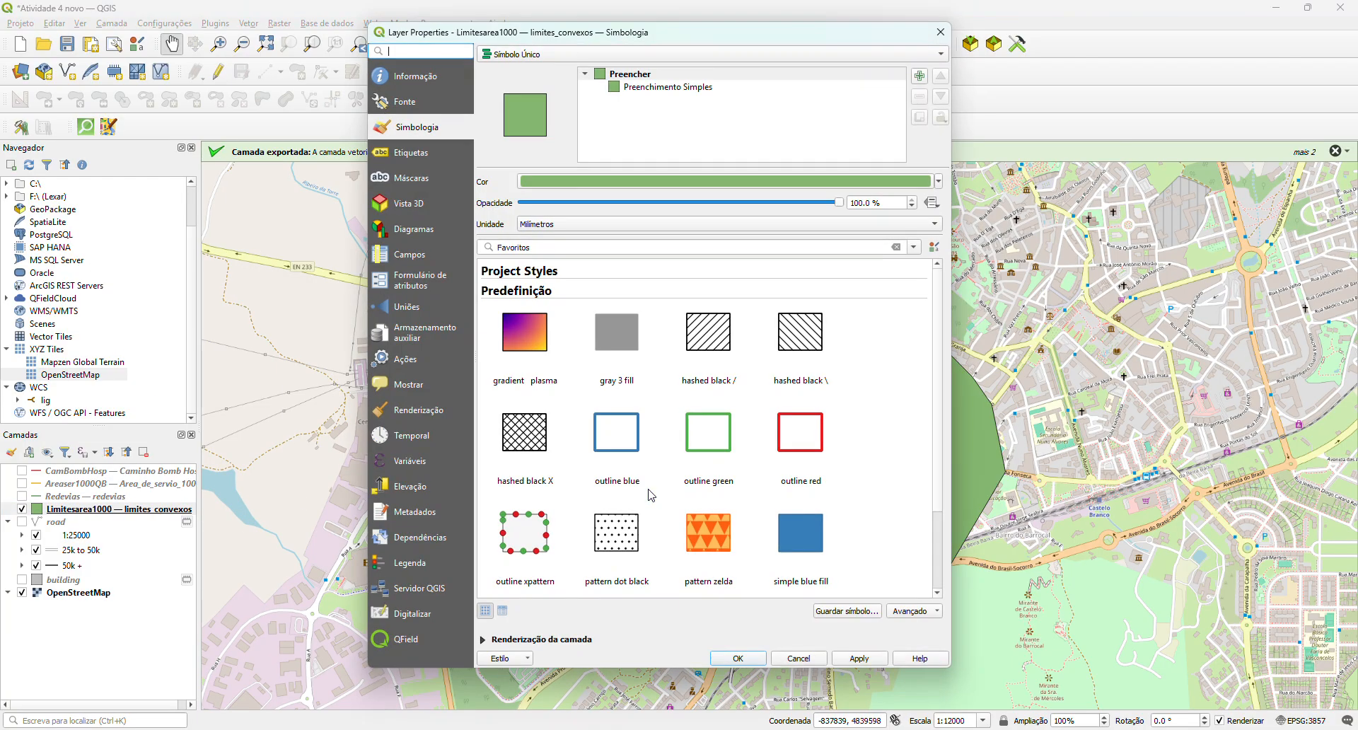
left_click(408, 106)
left_click(410, 82)
left_click(410, 129)
left_click(416, 182)
left_click(413, 252)
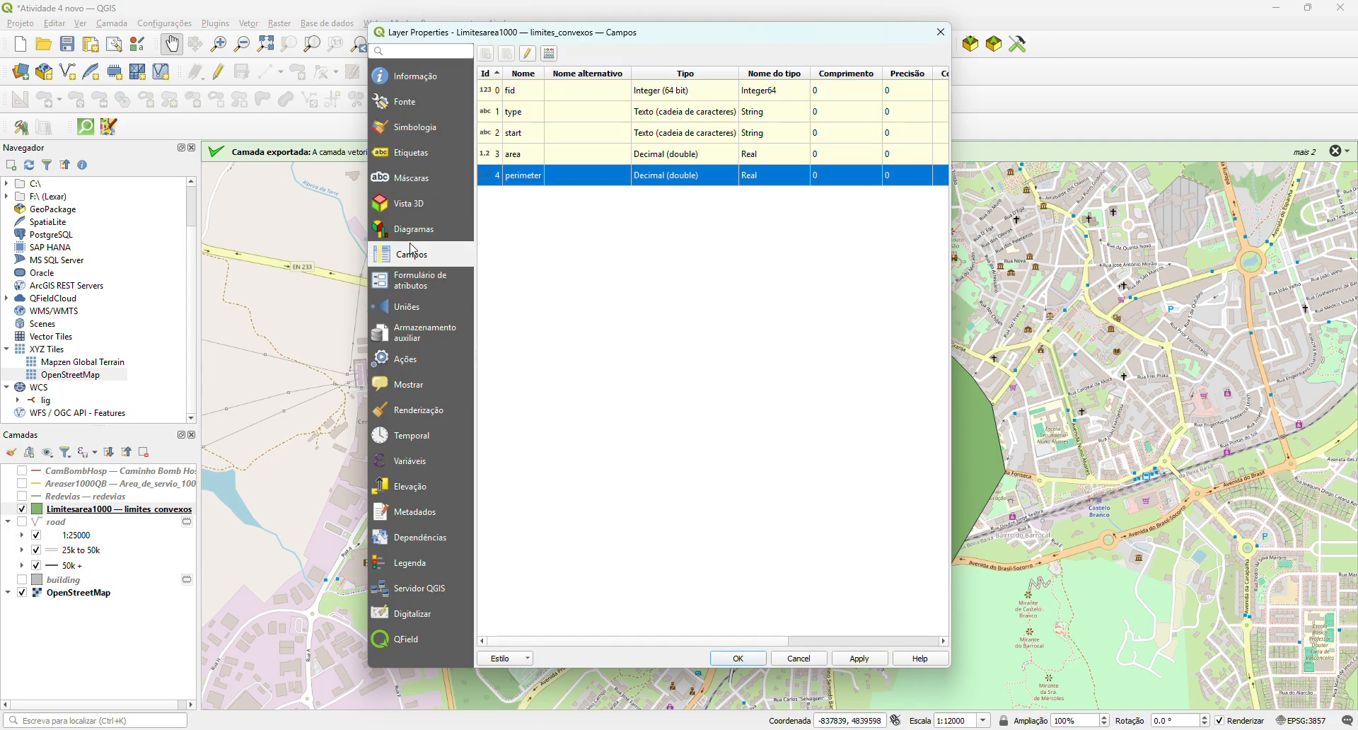
left_click(416, 128)
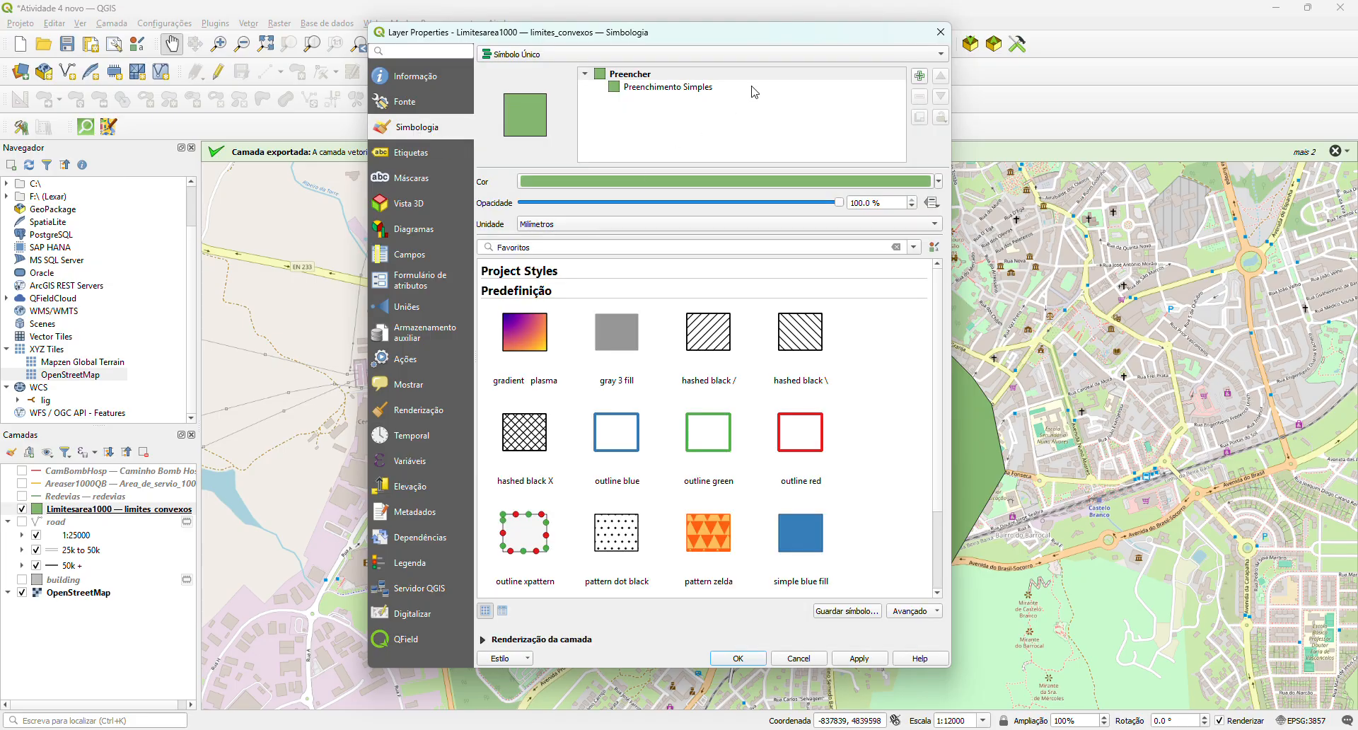
left_click_drag(837, 37, 528, 62)
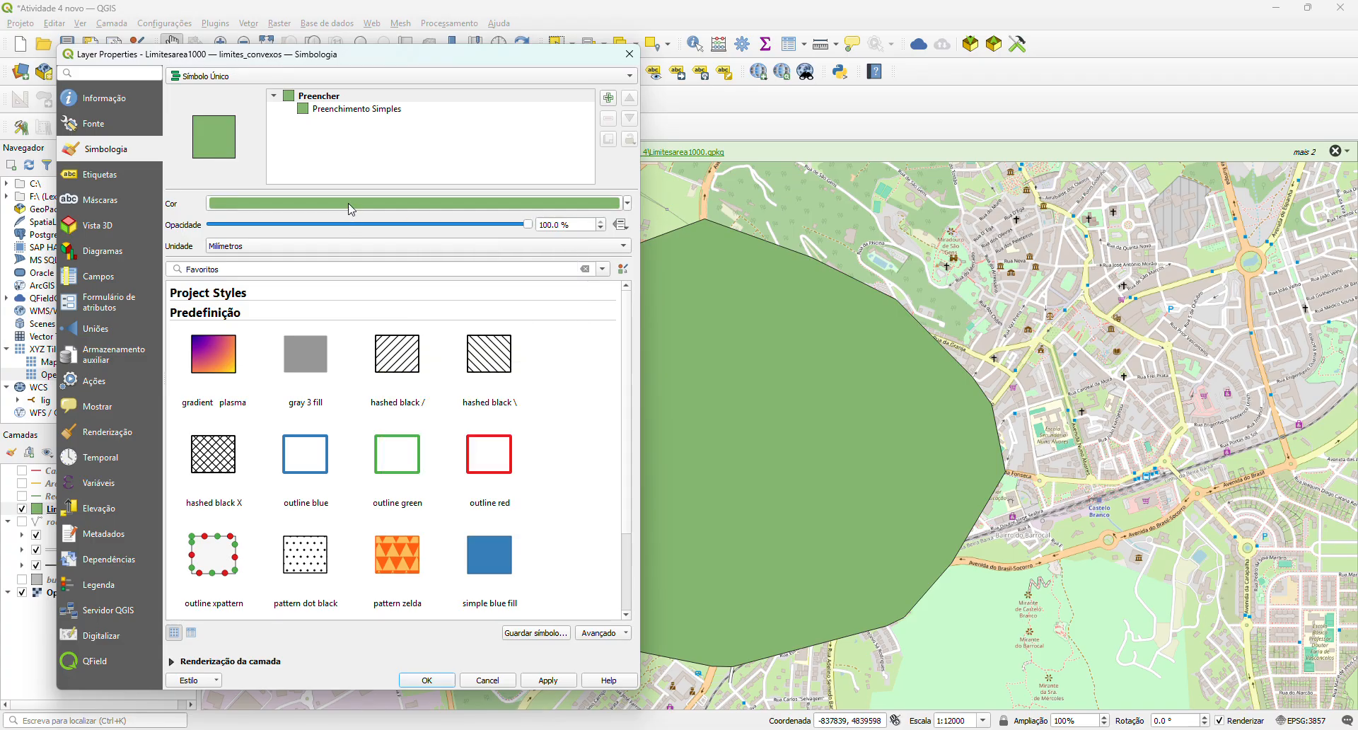
- Try the simple blue fill and simple red fill presets on the Limitesarea1000 polygon
scroll(488, 545, "down", 2)
left_click(480, 448)
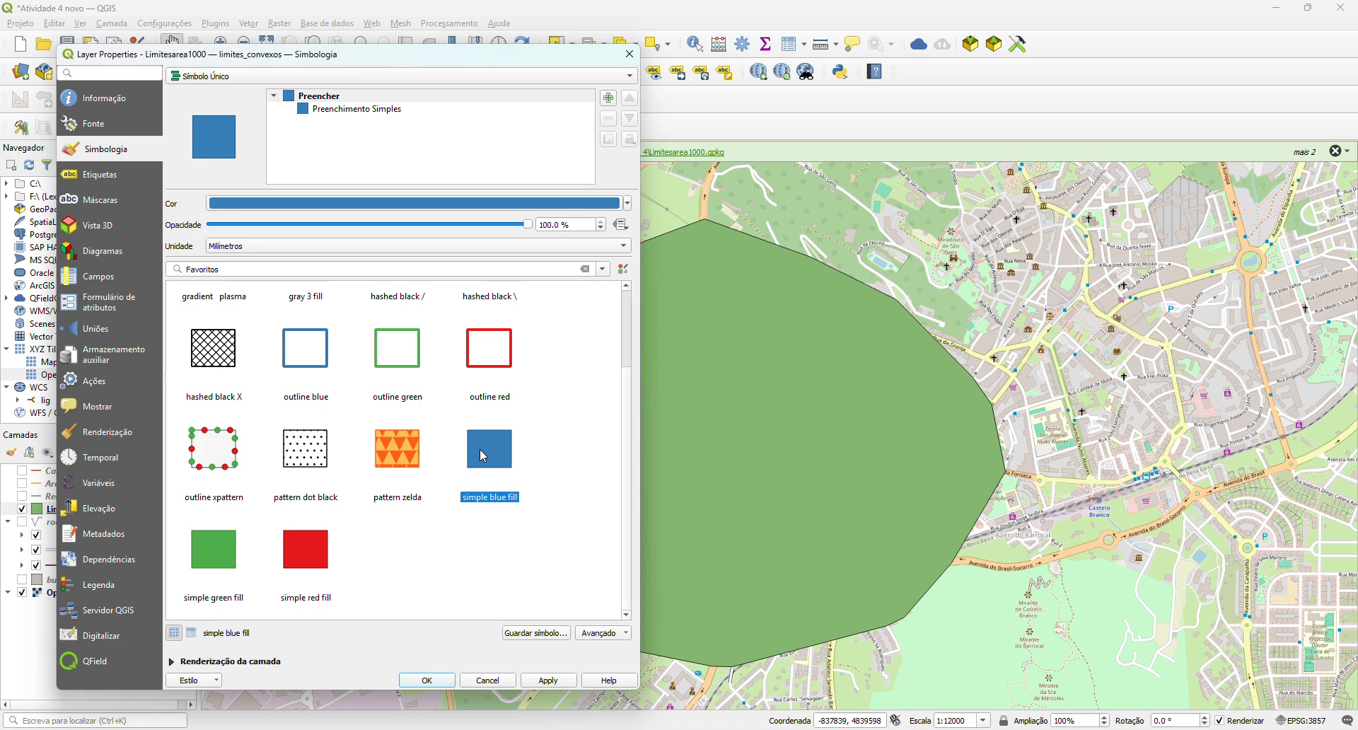
left_click(549, 680)
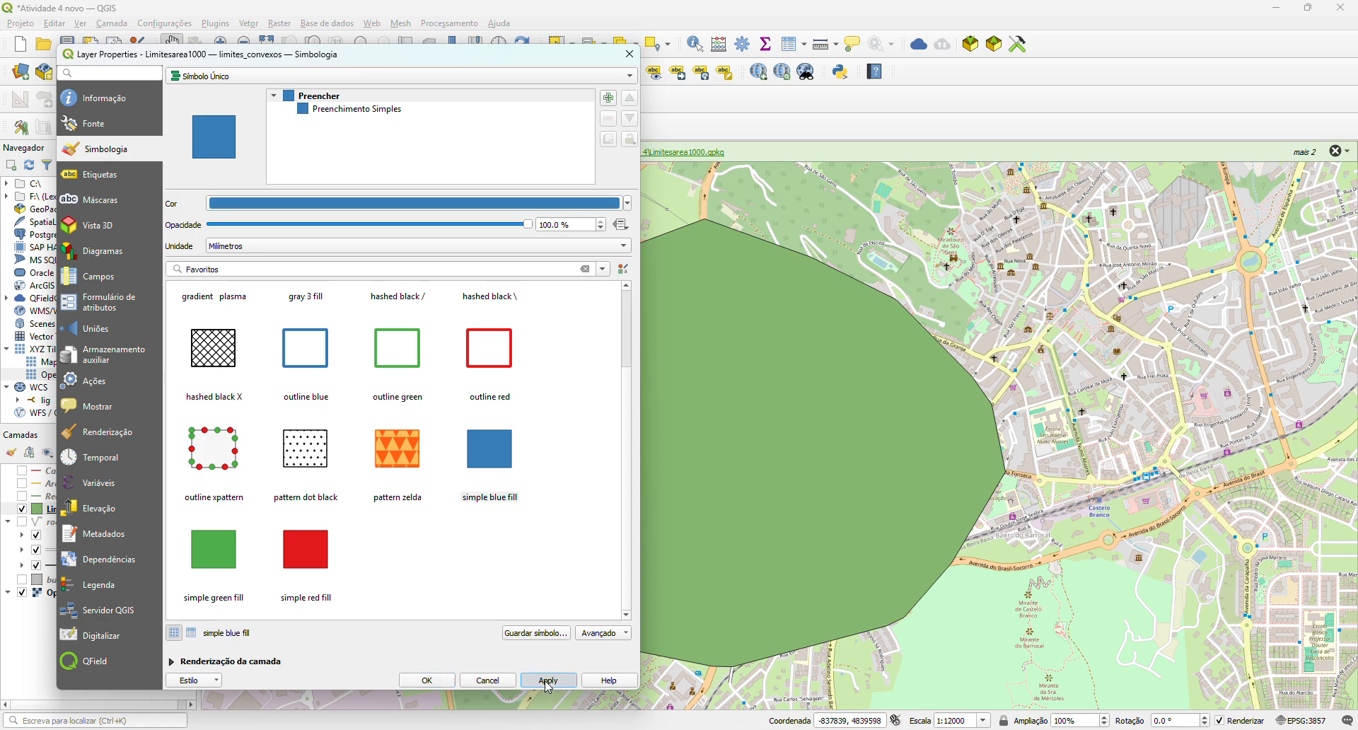
left_click(329, 539)
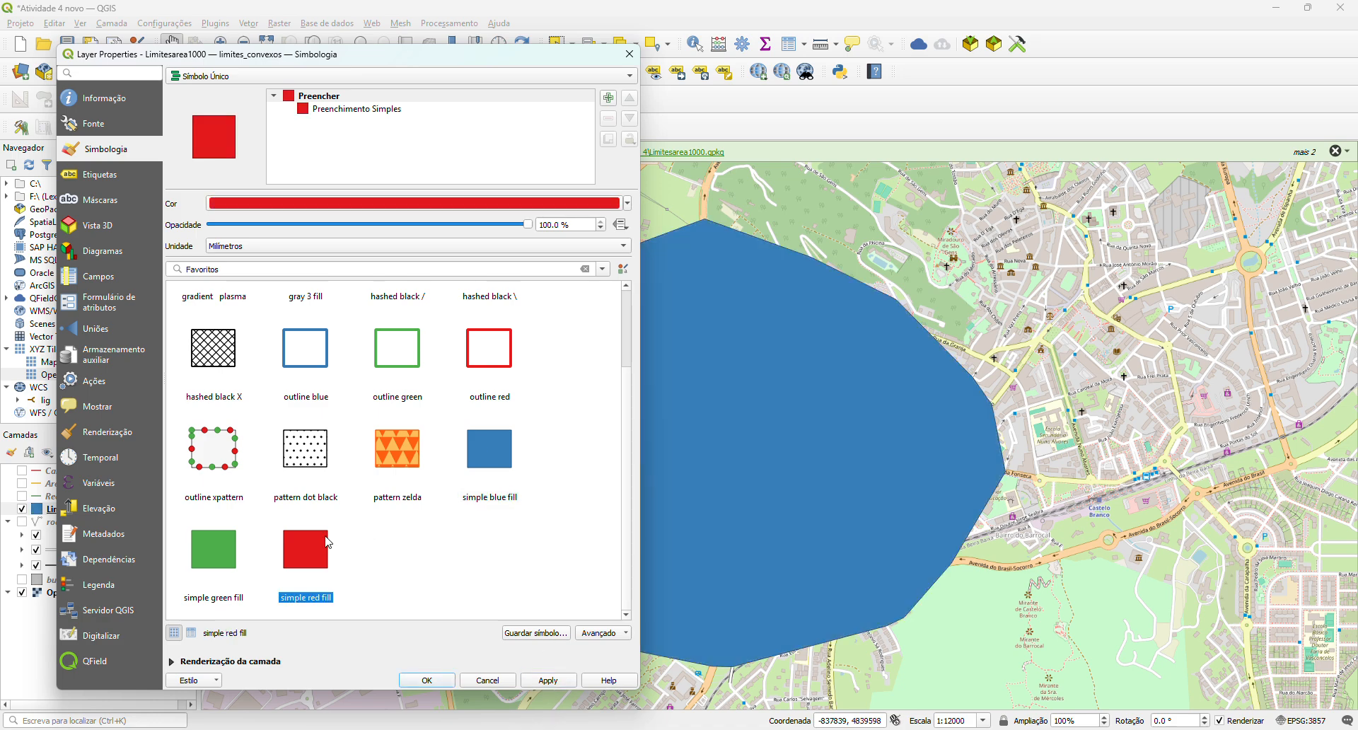
left_click(547, 682)
- Apply the simple green fill preset to Limitesarea1000 and change its colour to the light orange #fdbf6f from the standard colours
left_click(227, 546)
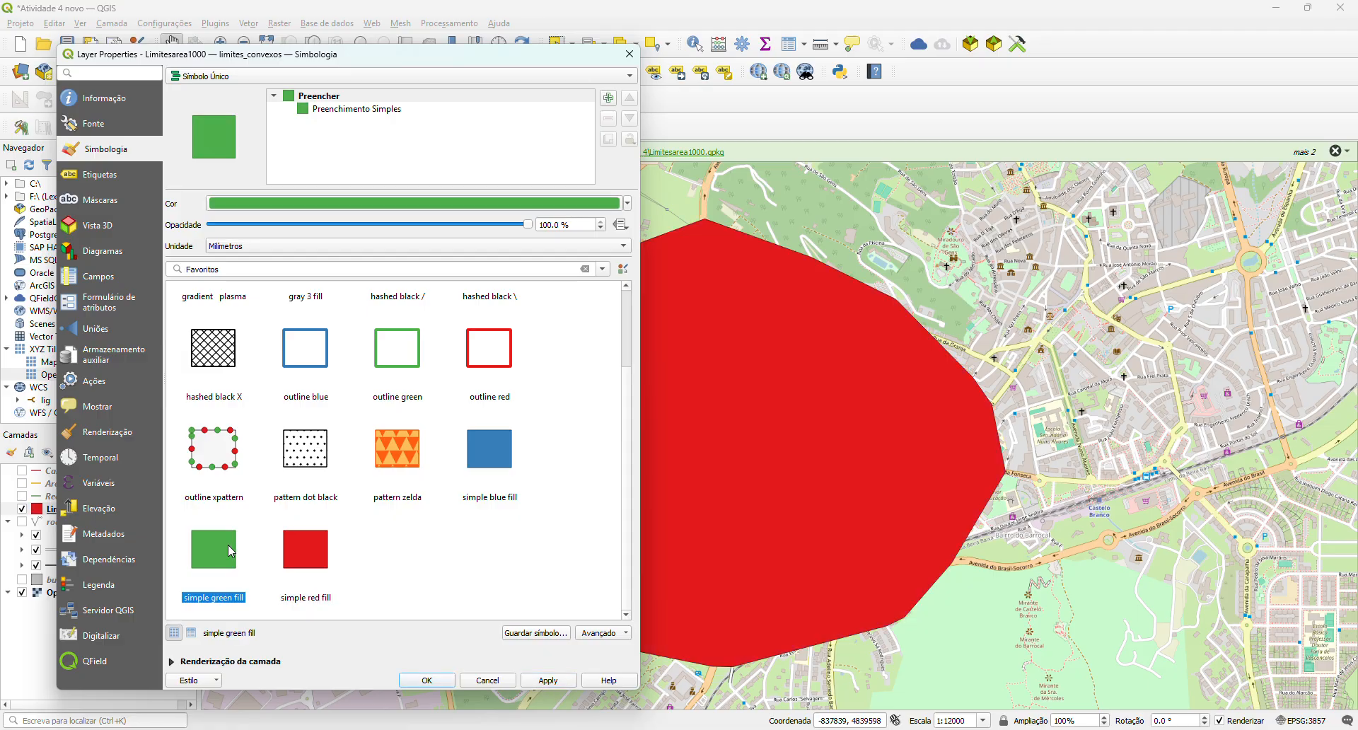
left_click(543, 679)
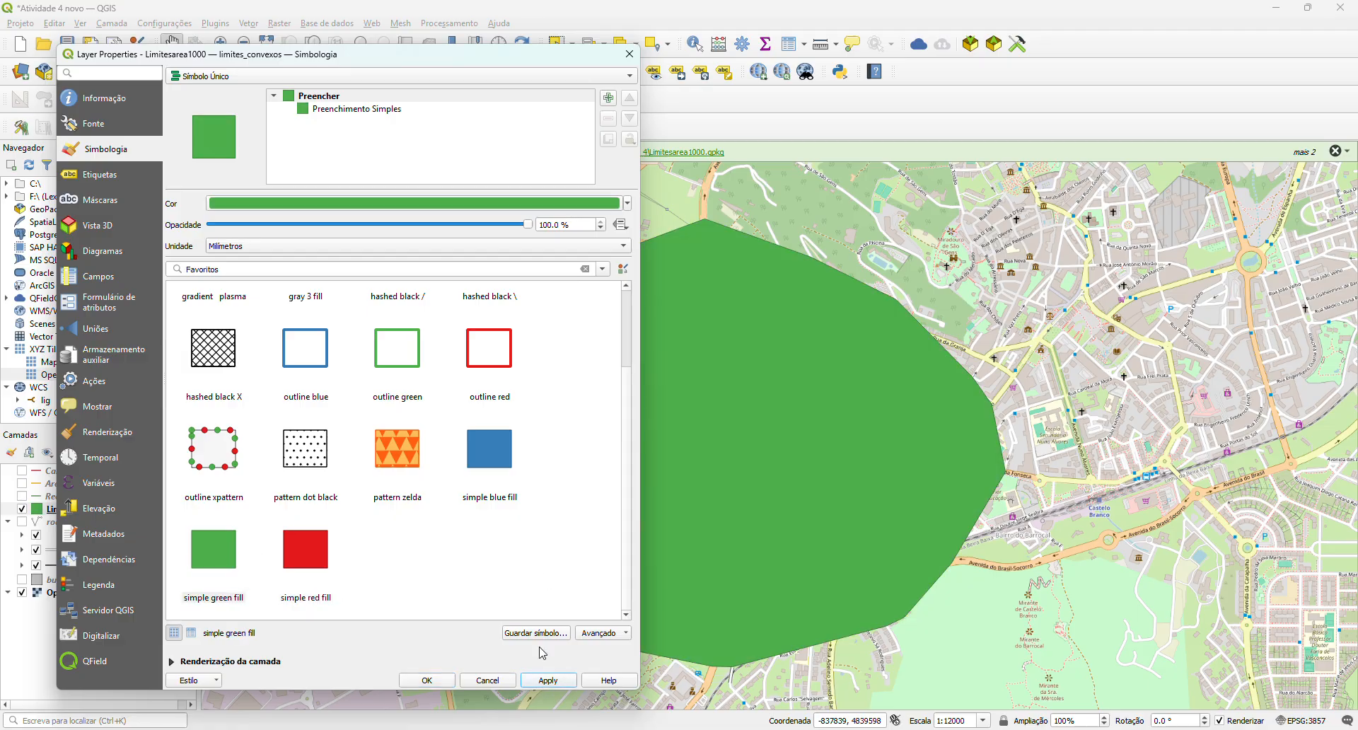
left_click(411, 204)
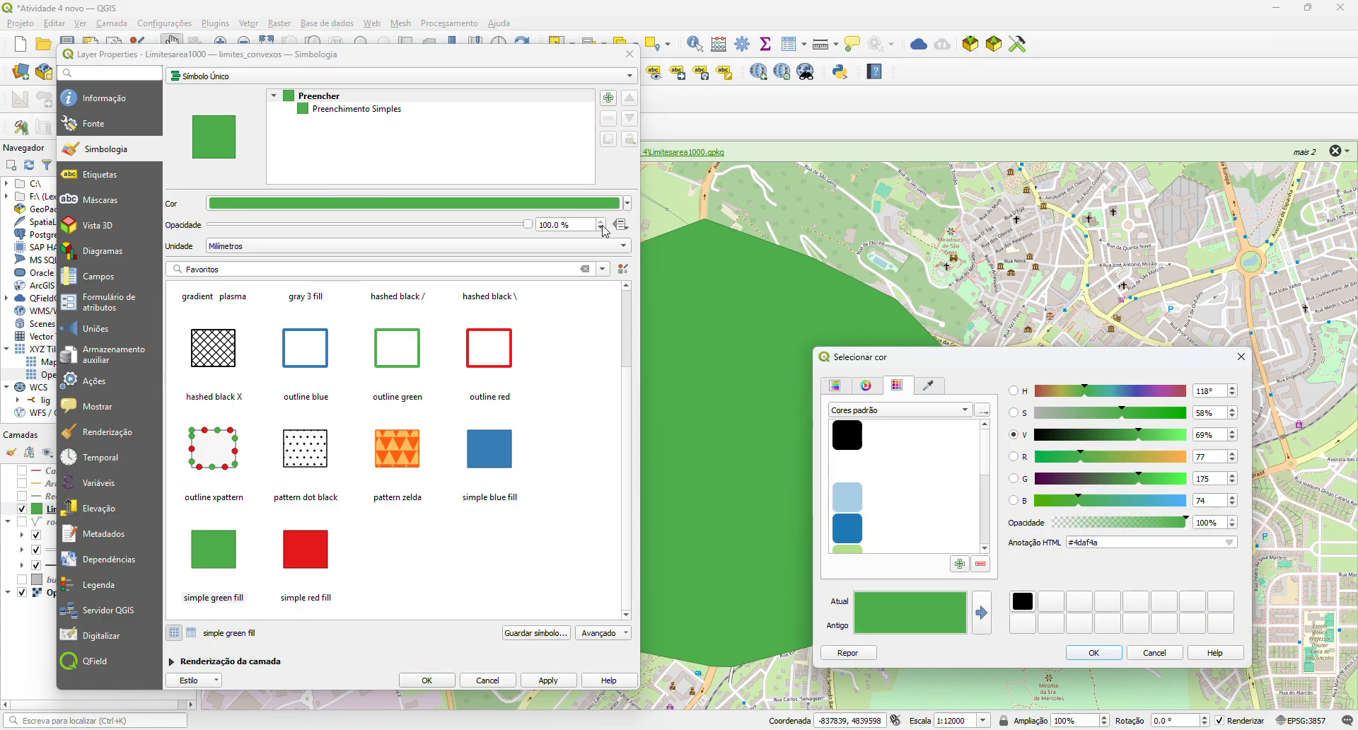
left_click_drag(964, 358, 688, 195)
left_click(591, 223)
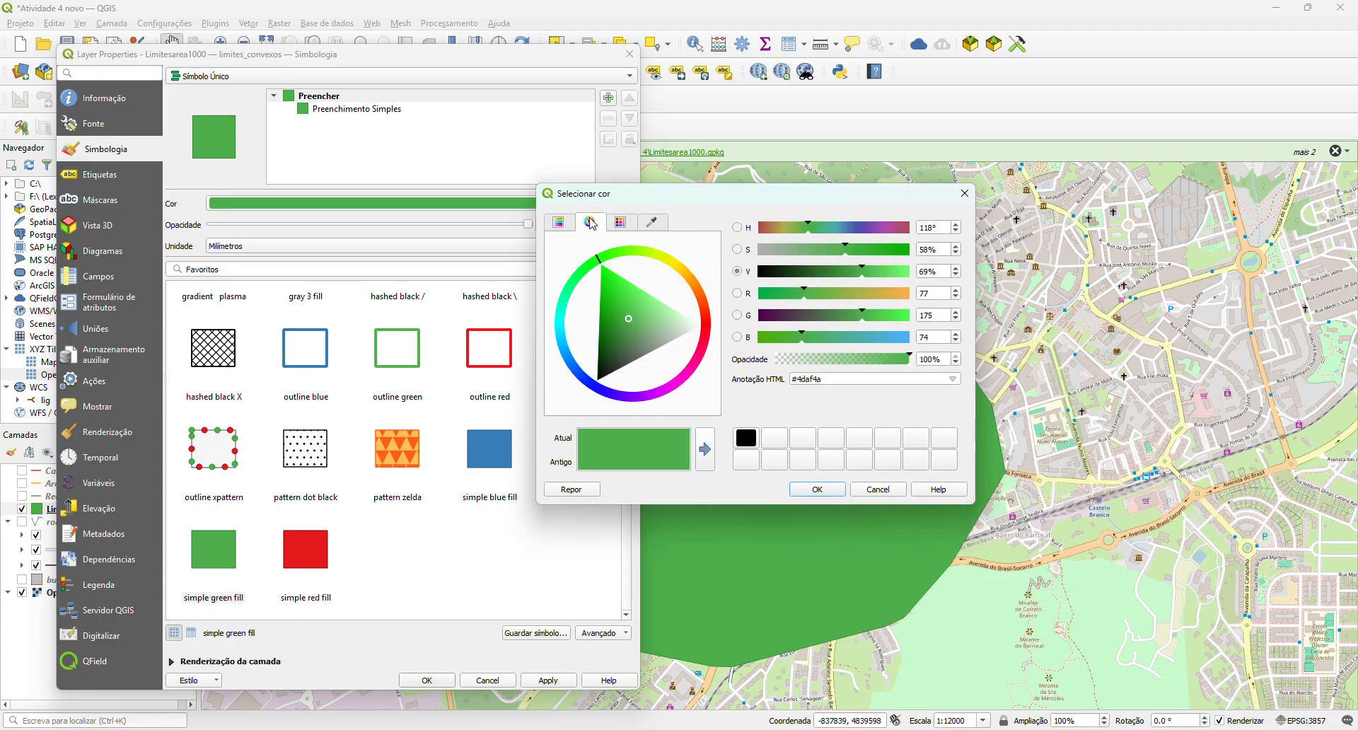
left_click(555, 224)
left_click(626, 230)
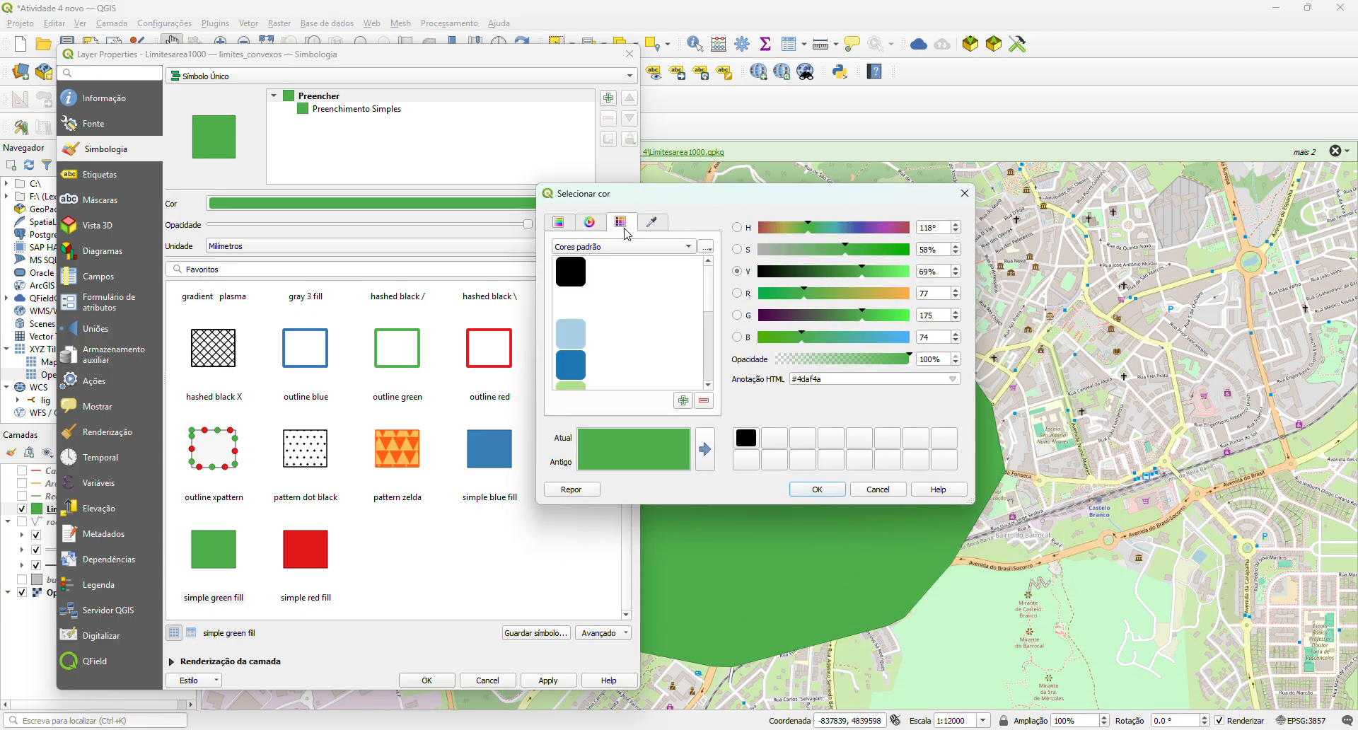
left_click_drag(708, 286, 713, 346)
left_click(586, 334)
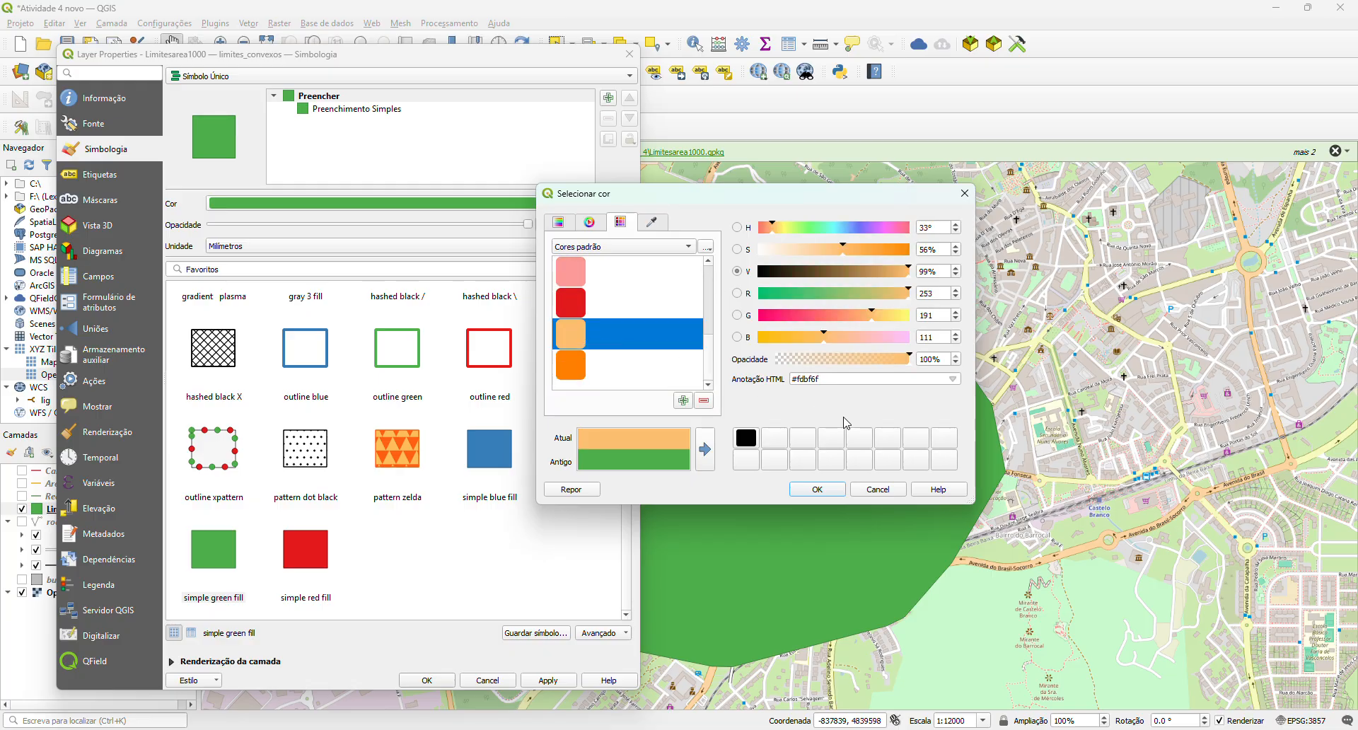
left_click(828, 490)
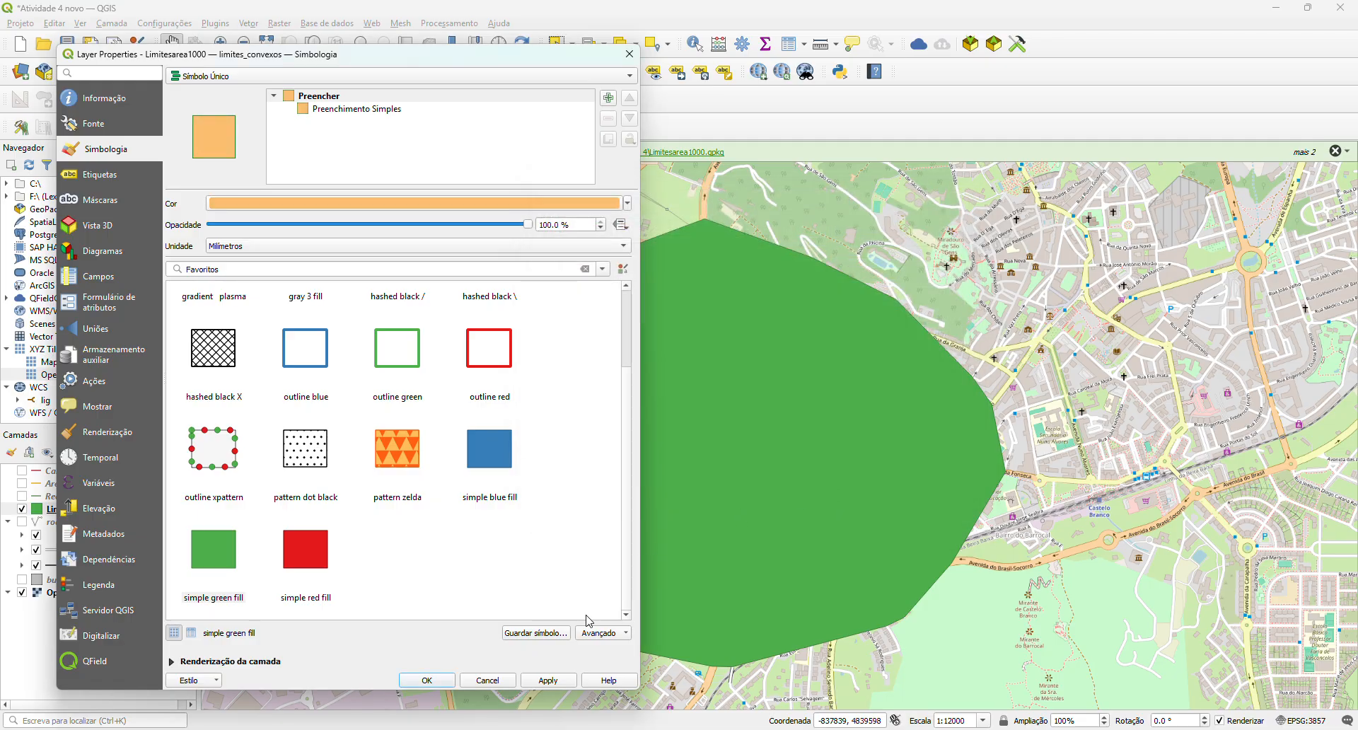
left_click(549, 680)
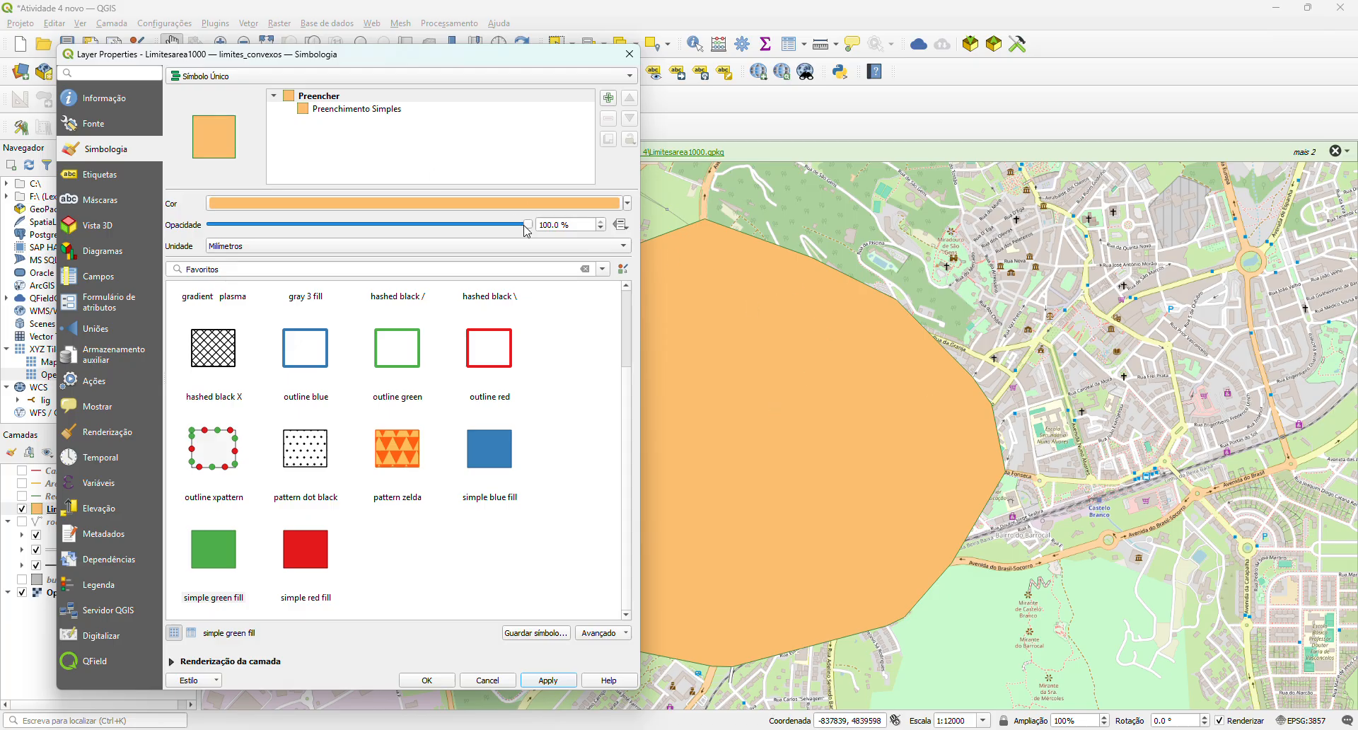
- Lower the opacity of the Limitesarea1000 symbol to about 57% and apply it
left_click_drag(527, 228, 391, 227)
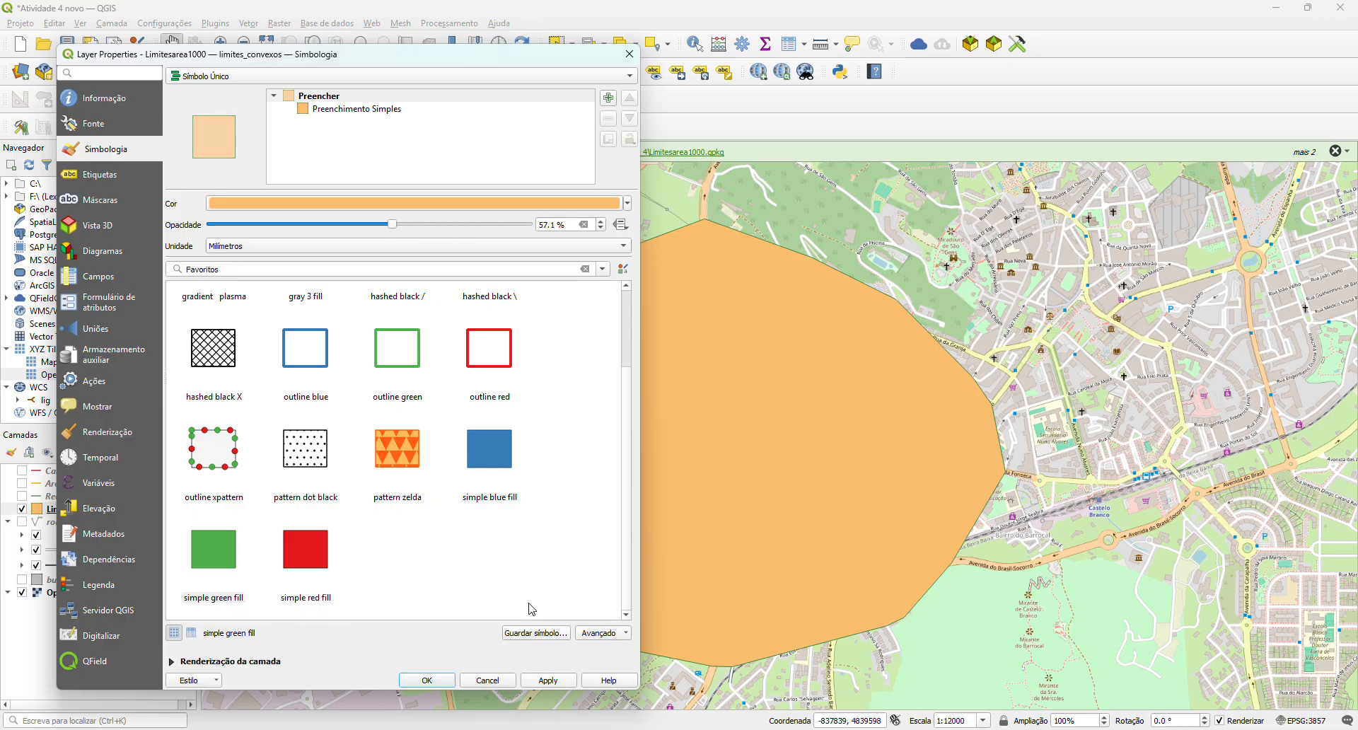
left_click(539, 680)
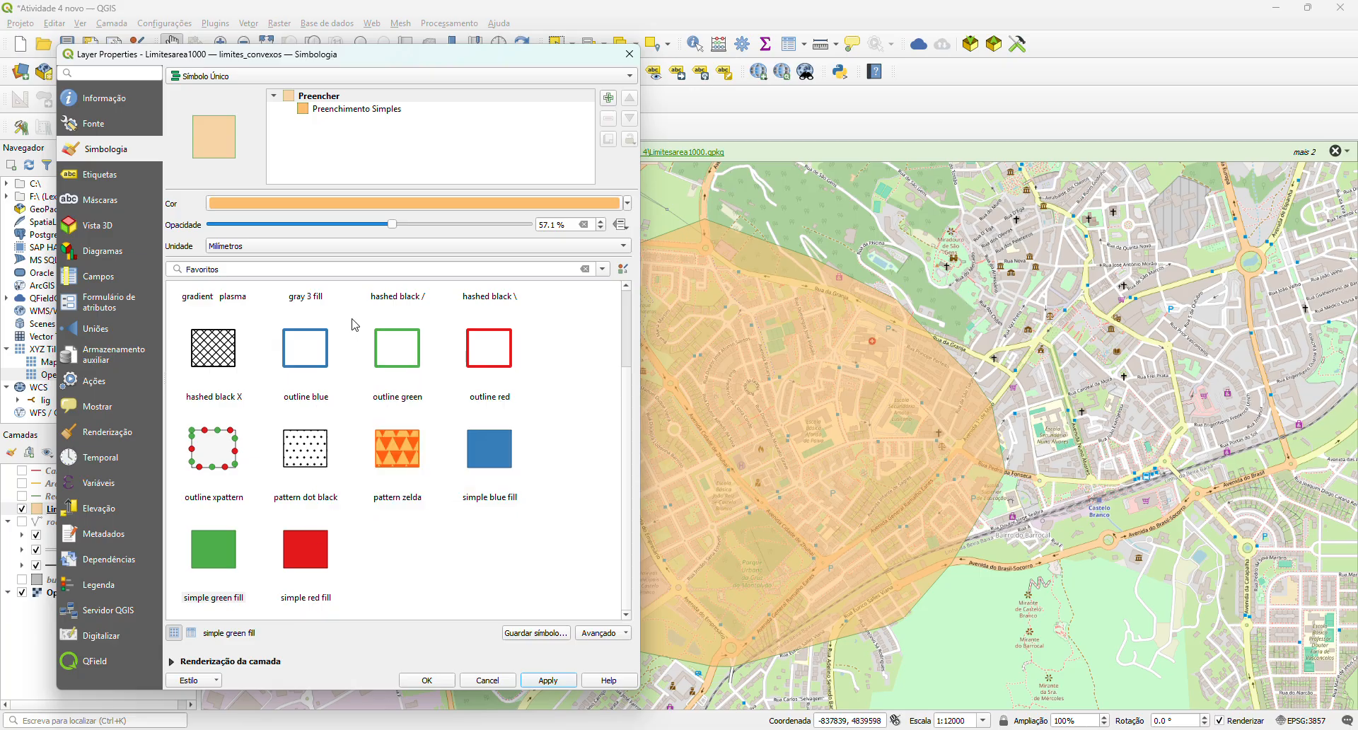
scroll(418, 419, "up", 2)
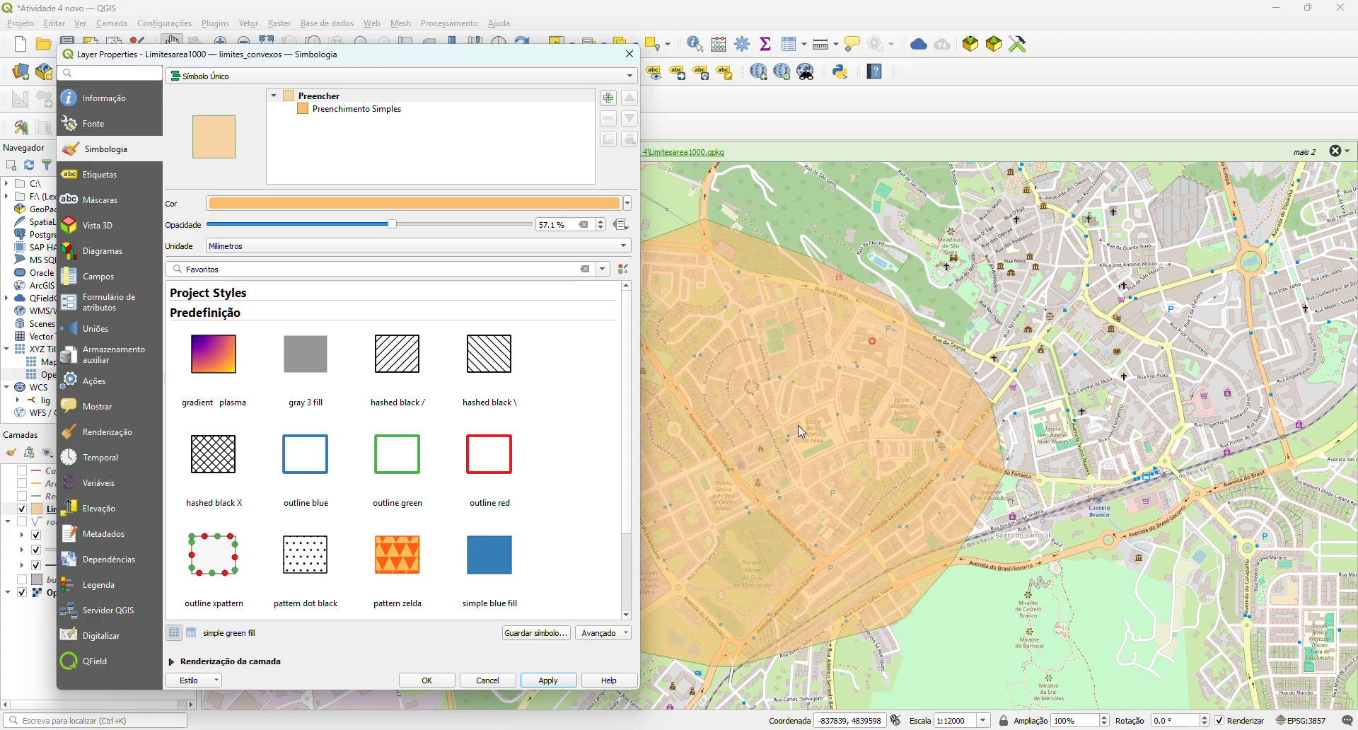
- Turn on simple labels for Limitesarea1000 with the fixed text 'Área de serviço 1000 m' as the value and apply them
left_click(100, 177)
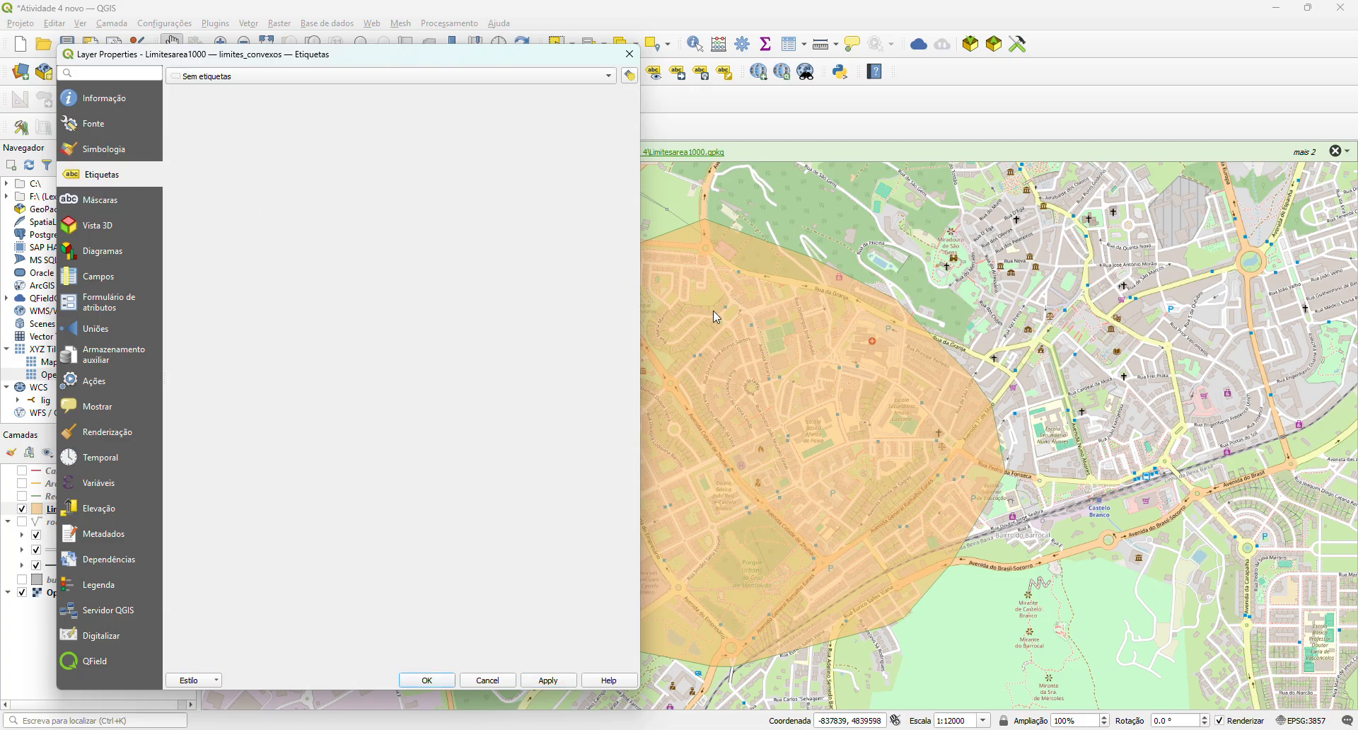
left_click(332, 78)
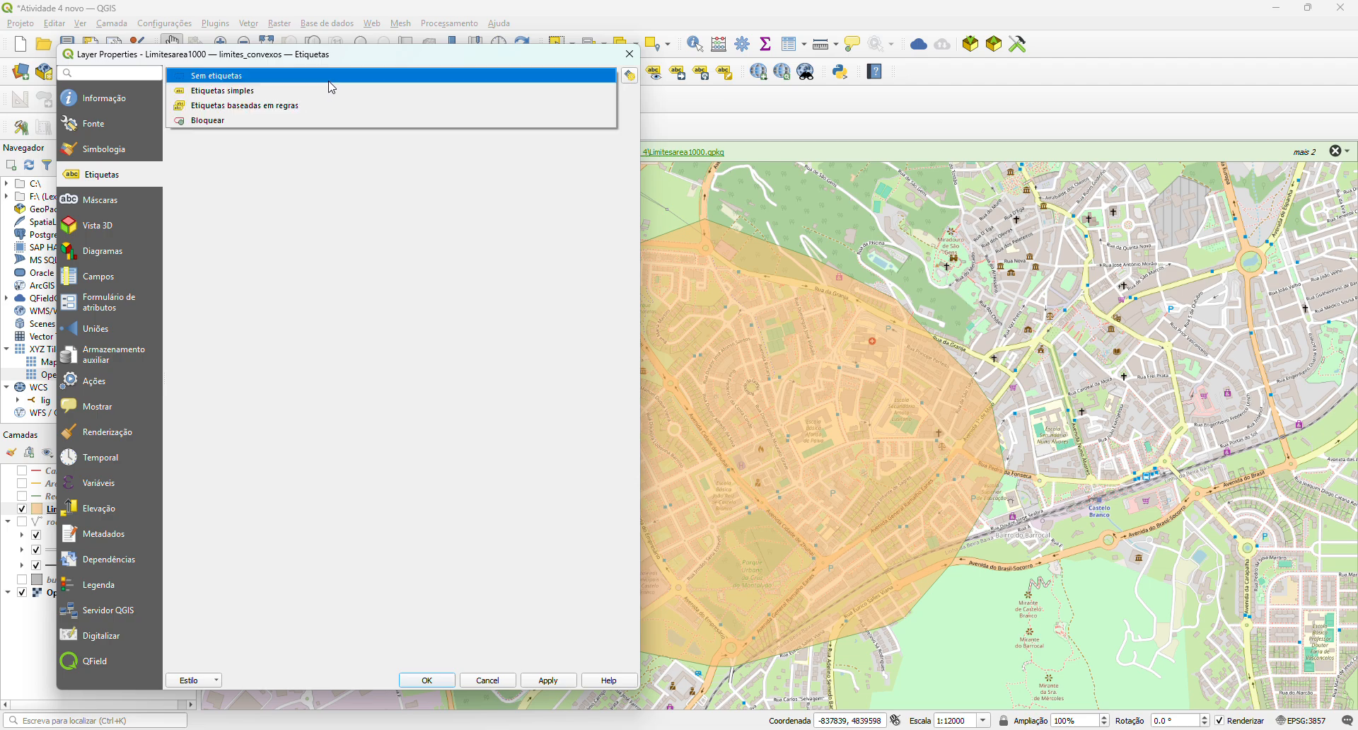
left_click(244, 92)
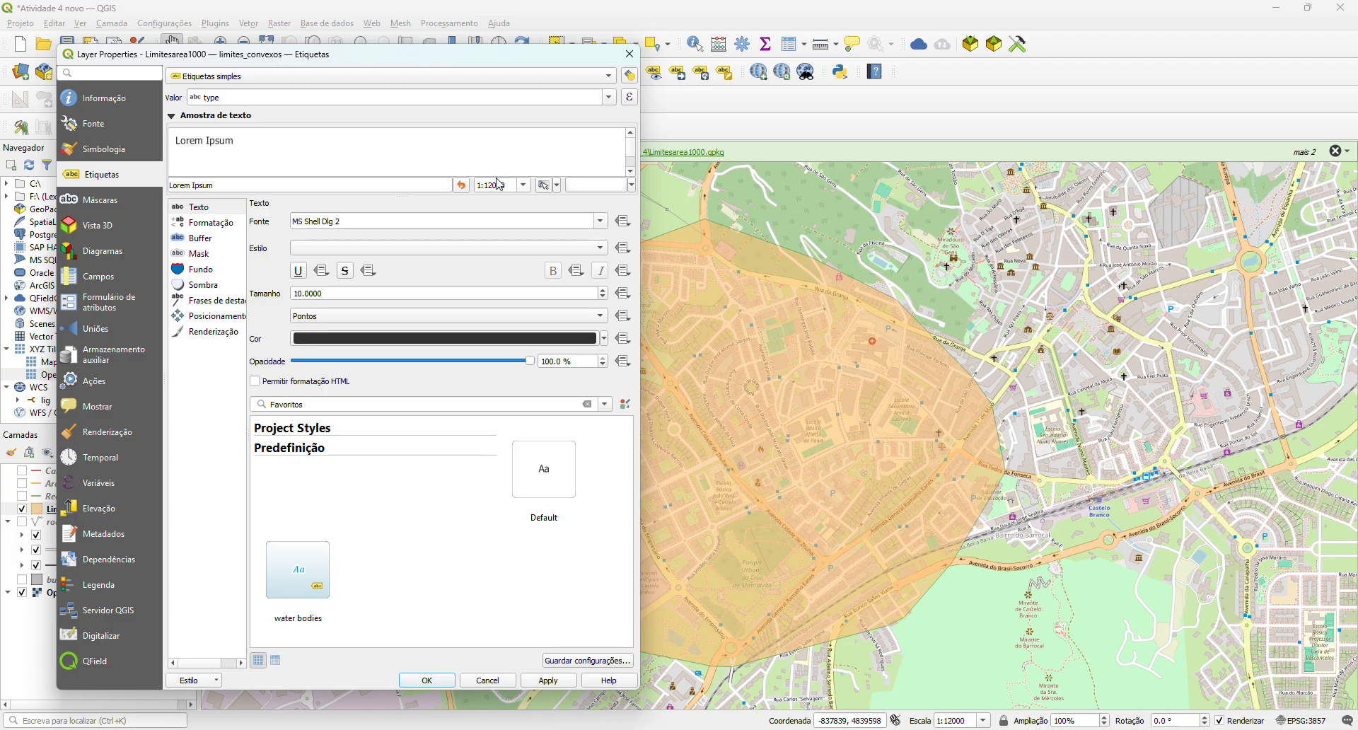
left_click(369, 99)
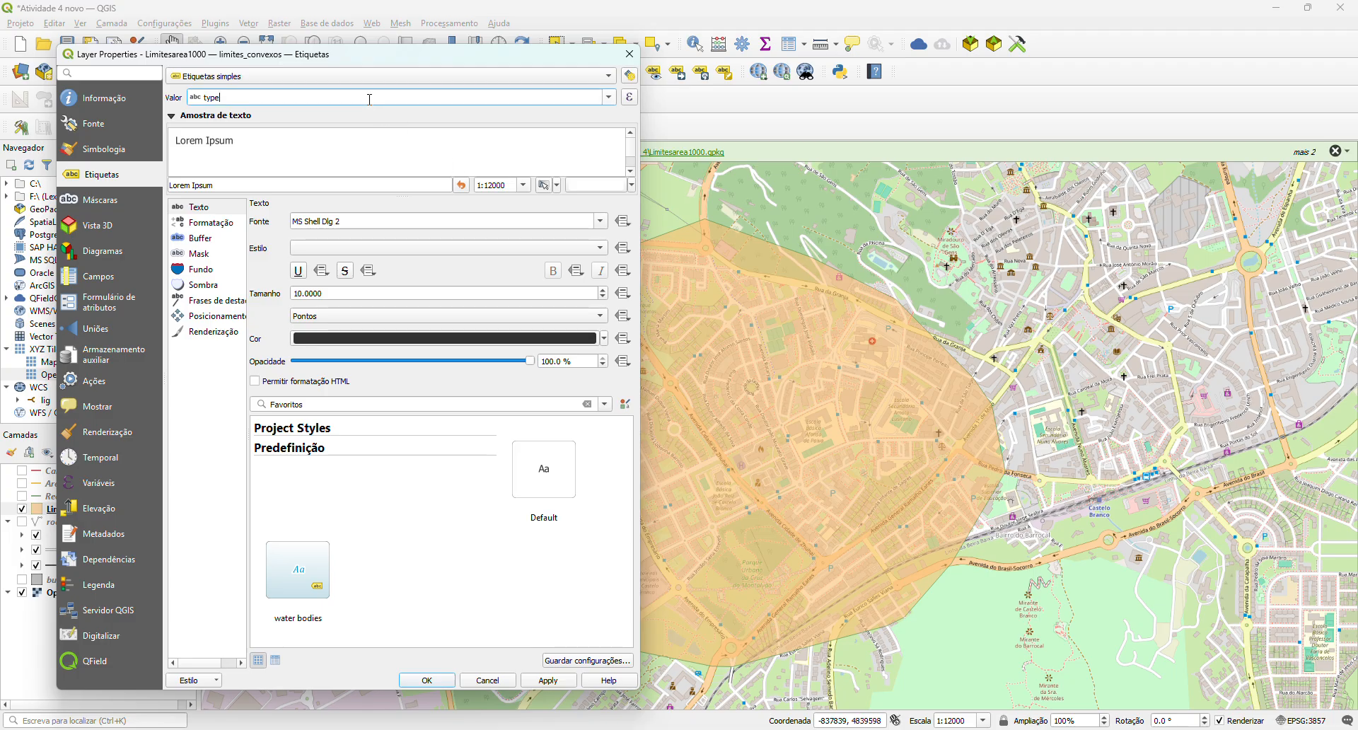
key("BackSpace")
type("de serviço 1000 m'")
left_click(547, 680)
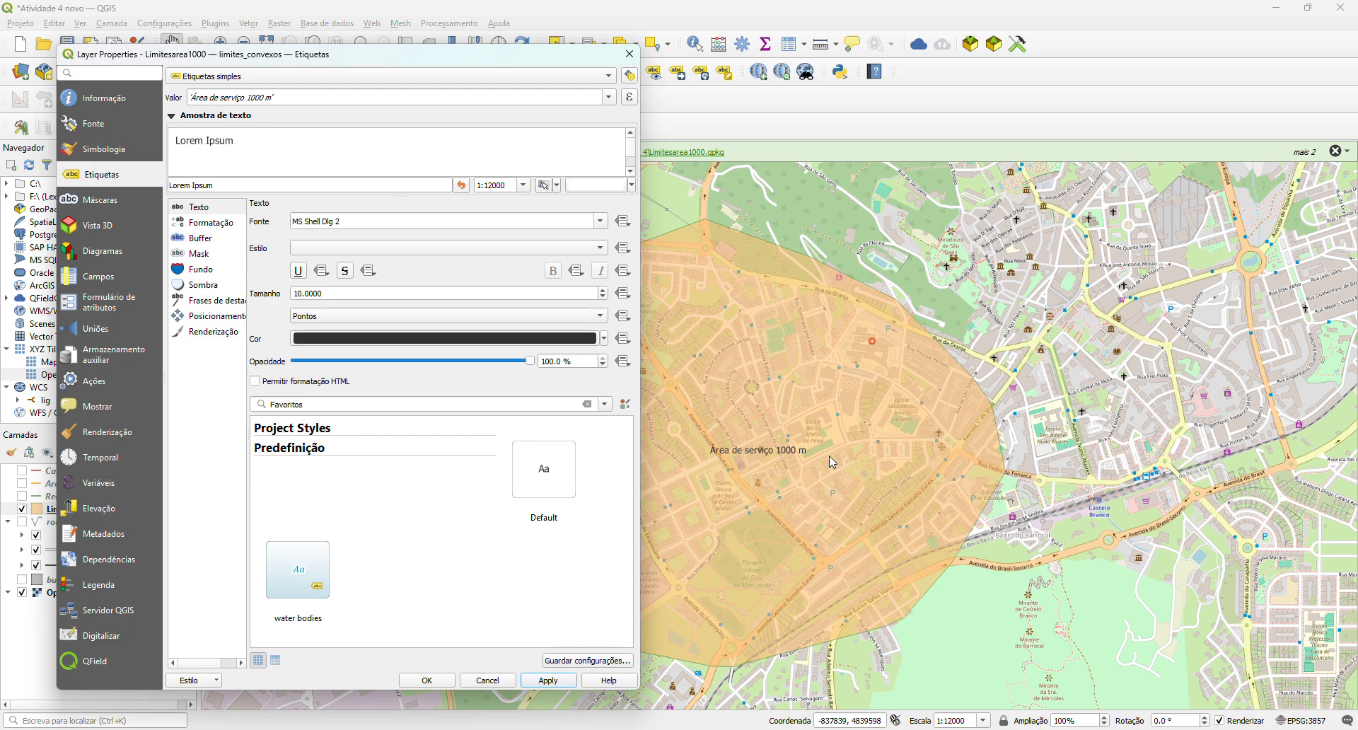
- Set the label text size to 20 points and apply it
left_click(299, 294)
key("BackSpace")
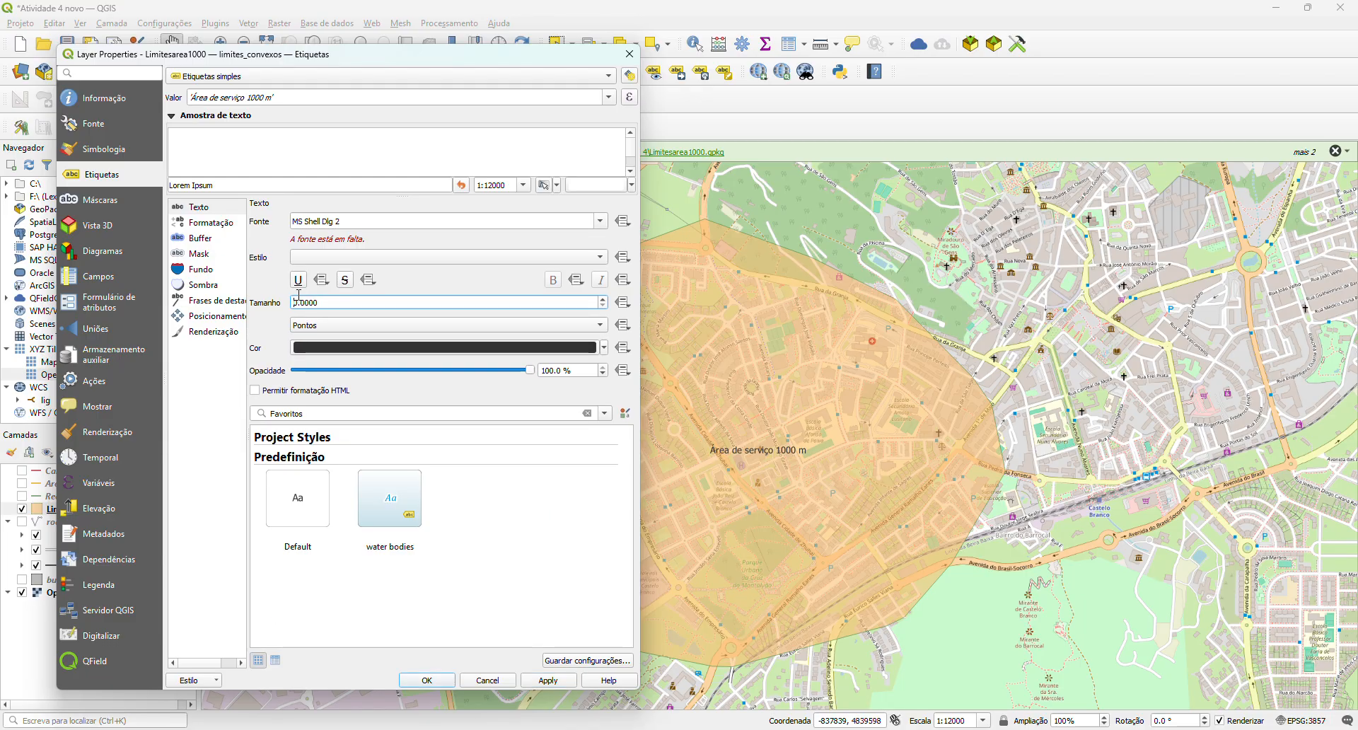
type("2")
left_click(549, 681)
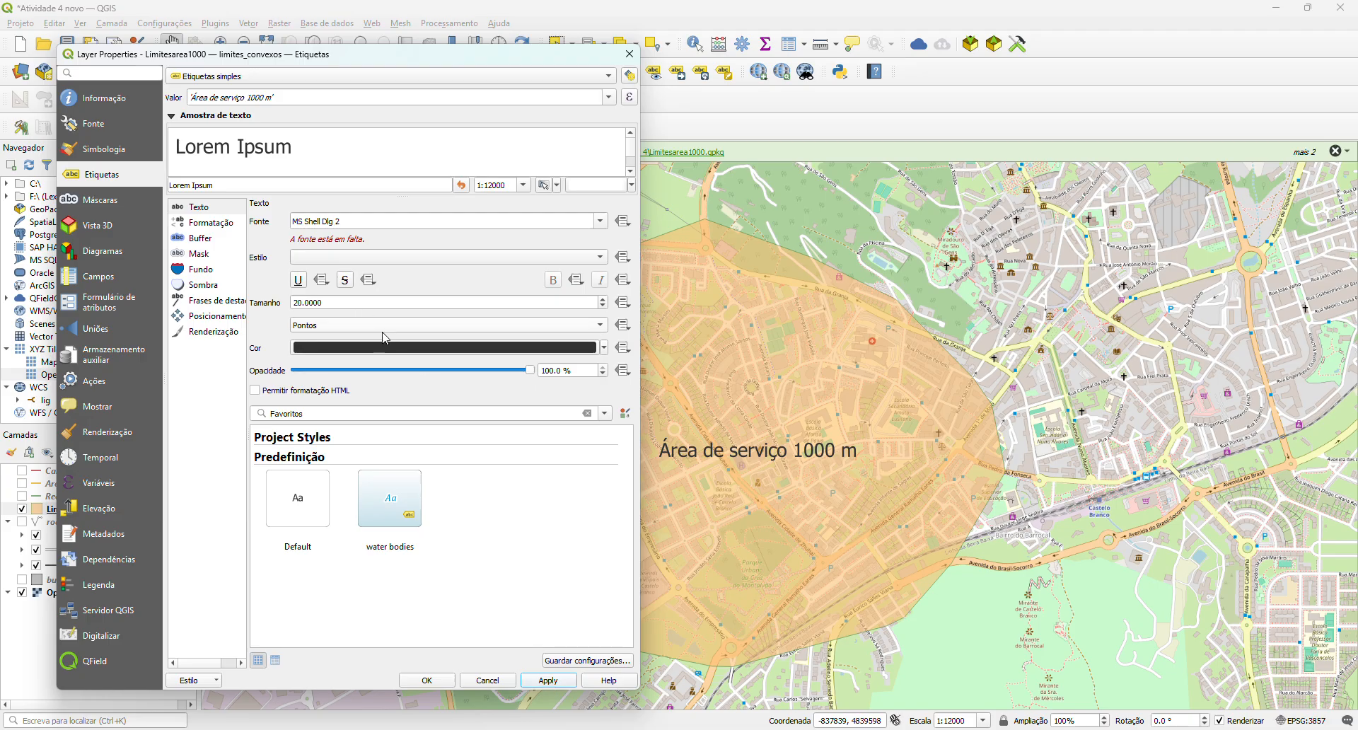
- Set the Limitesarea1000 label text colour to the light pink from the standard colours and apply it
left_click(501, 348)
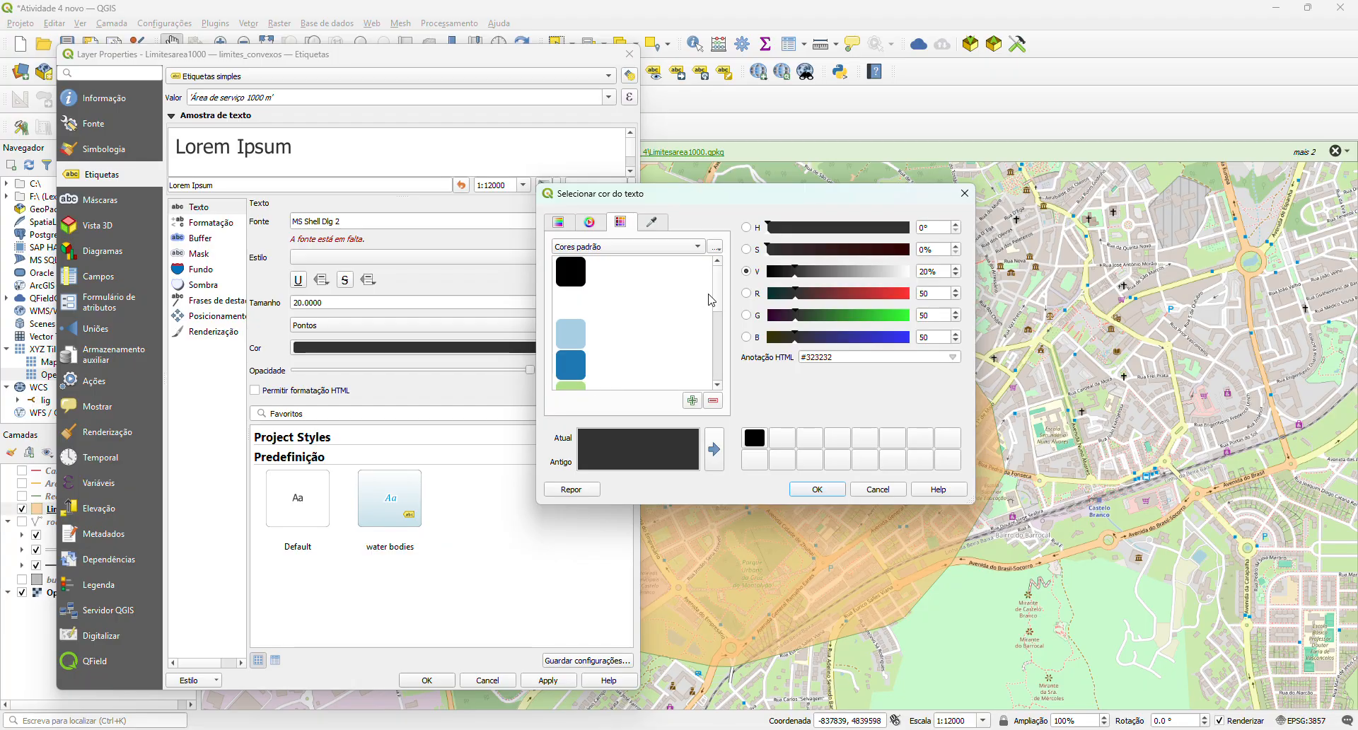
left_click_drag(717, 300, 717, 345)
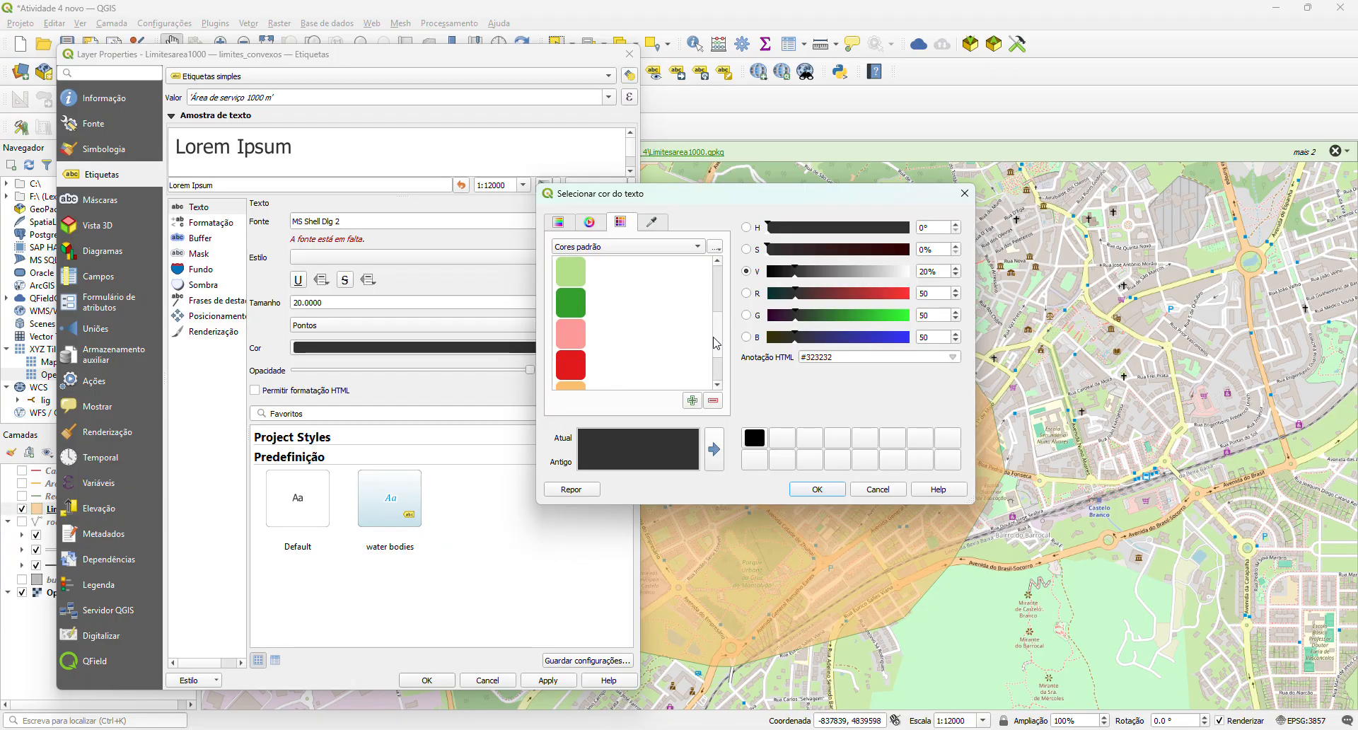
left_click(570, 333)
left_click(821, 490)
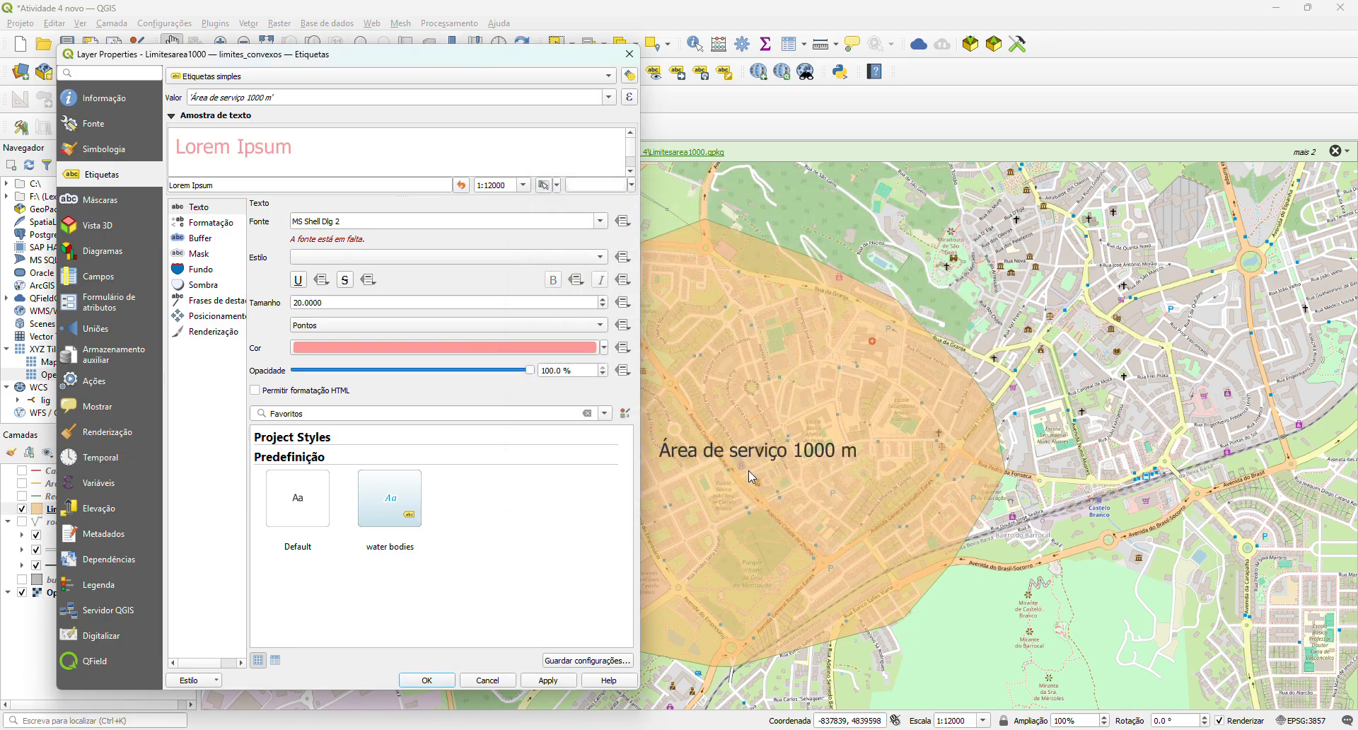
left_click(549, 681)
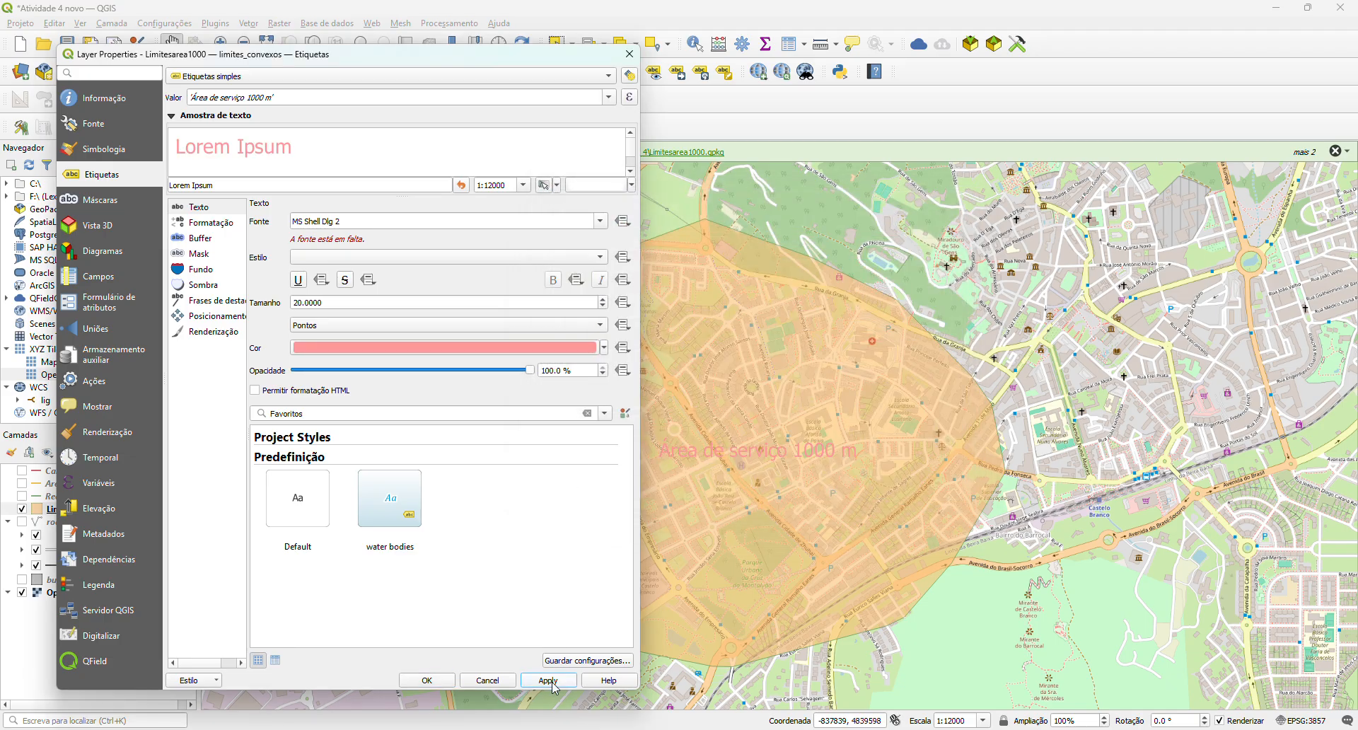
- Change the label text colour to the standard blue #1f78b4 and apply it
left_click(530, 348)
left_click(589, 357)
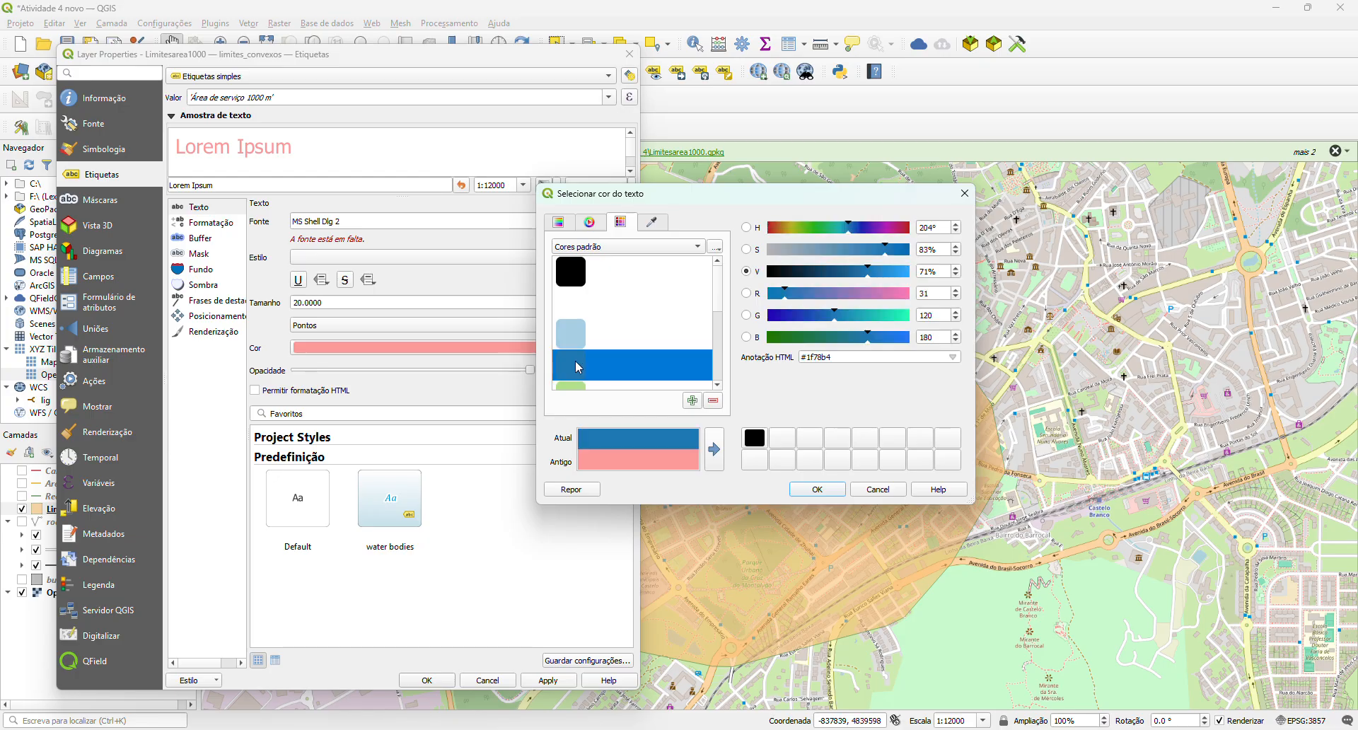
left_click(814, 488)
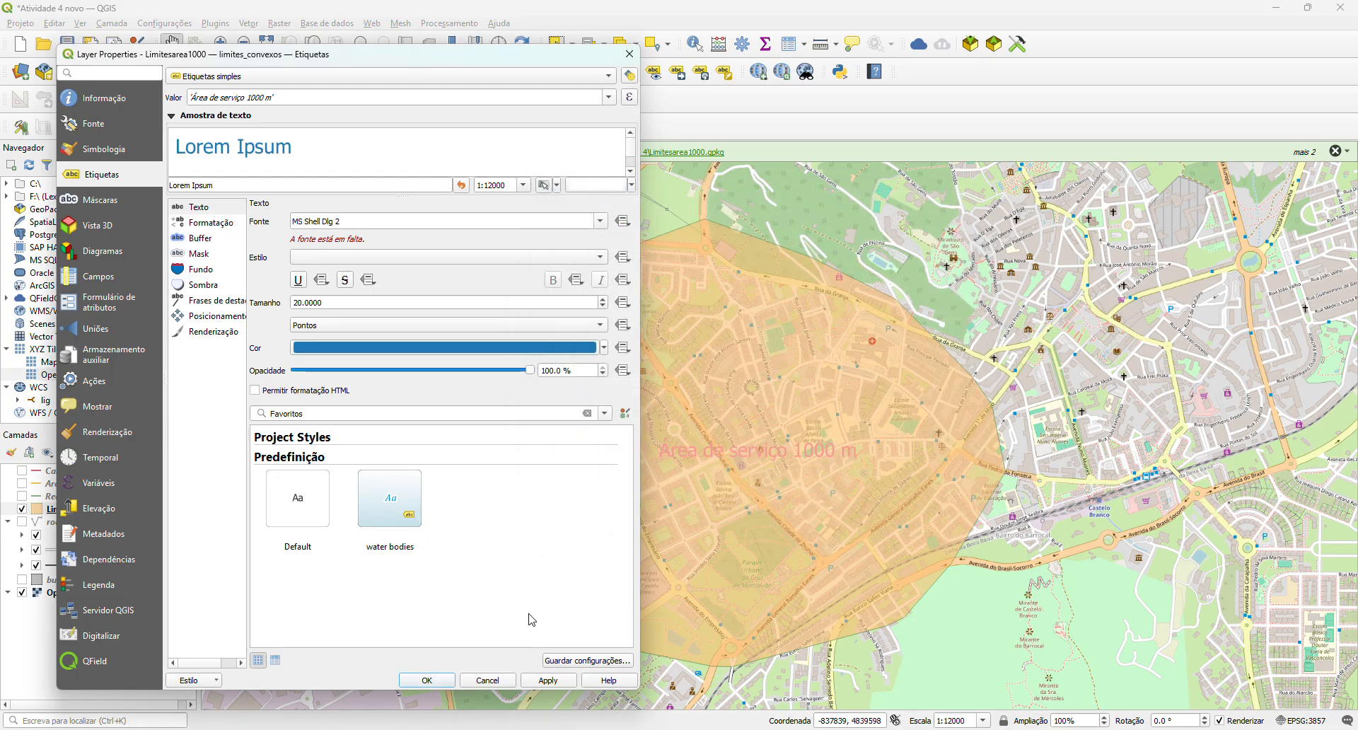
left_click(544, 682)
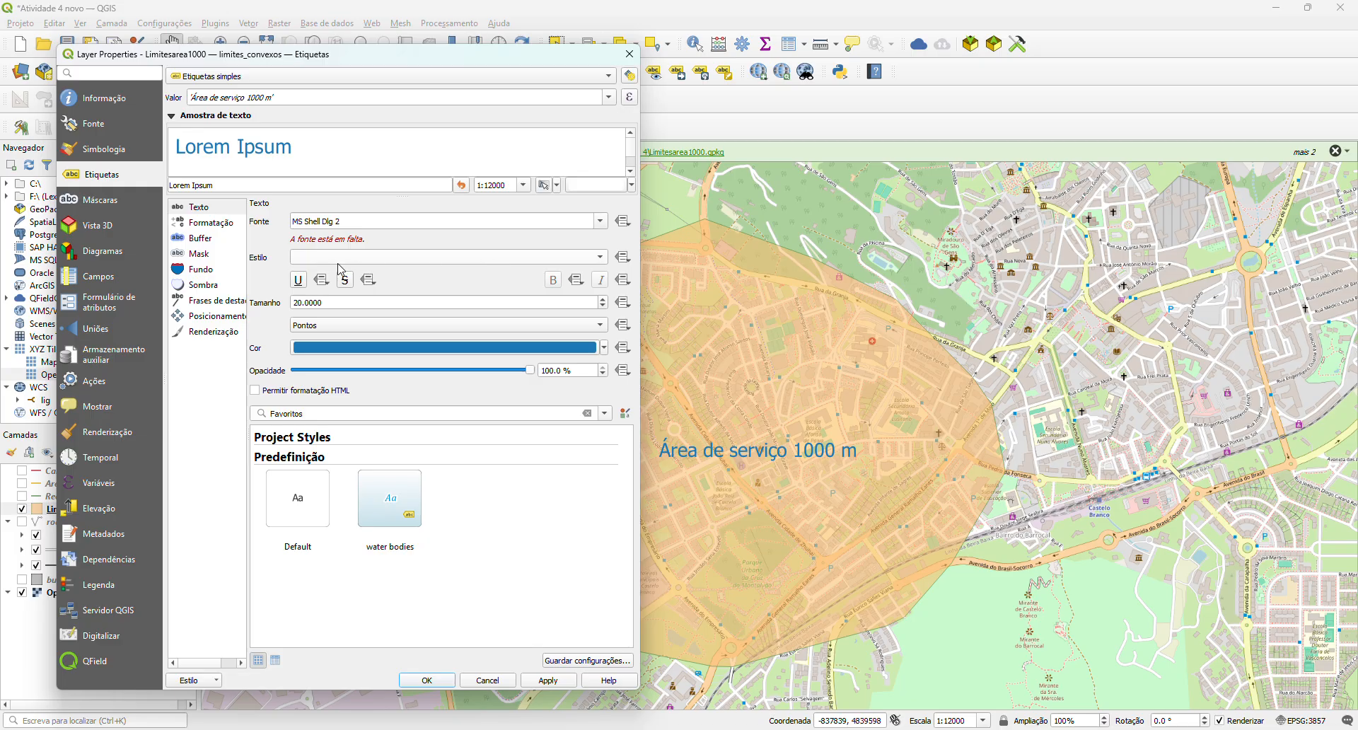
- Change the label font to Segoe UI
left_click(413, 222)
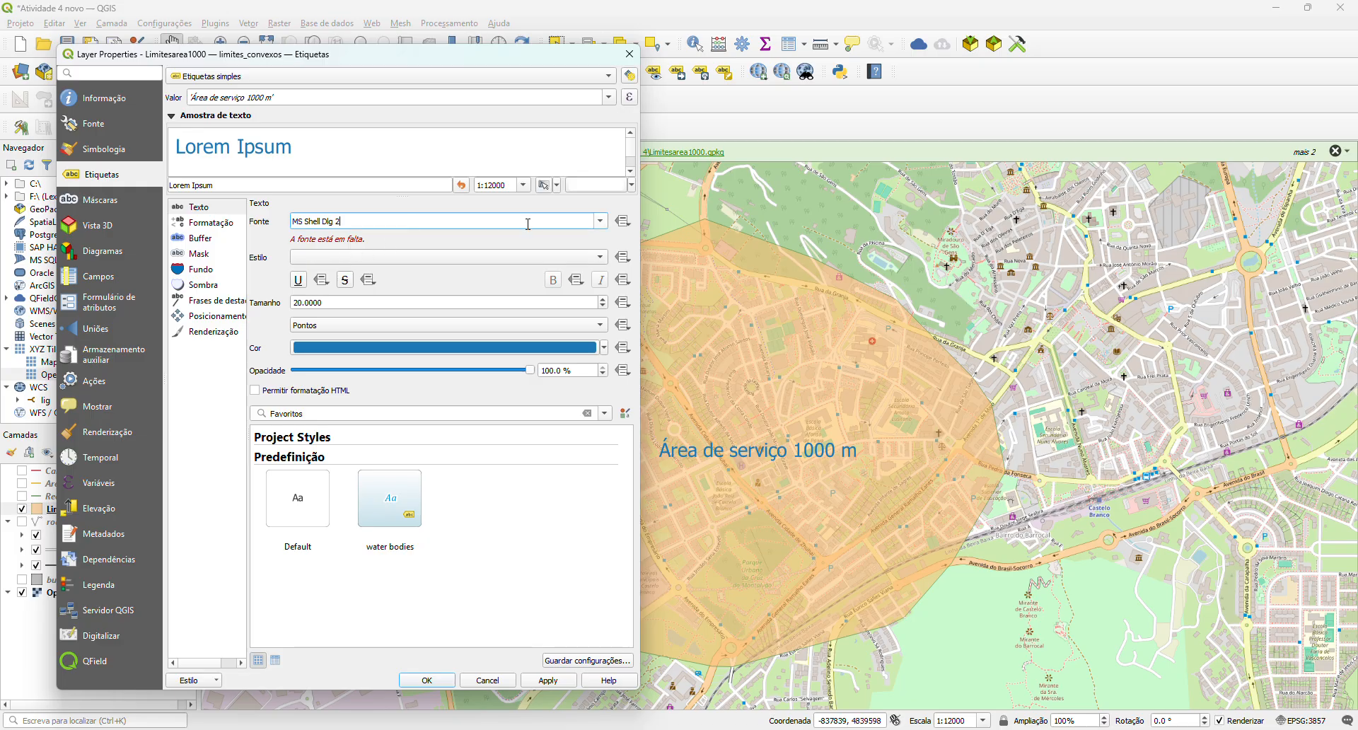
left_click(601, 222)
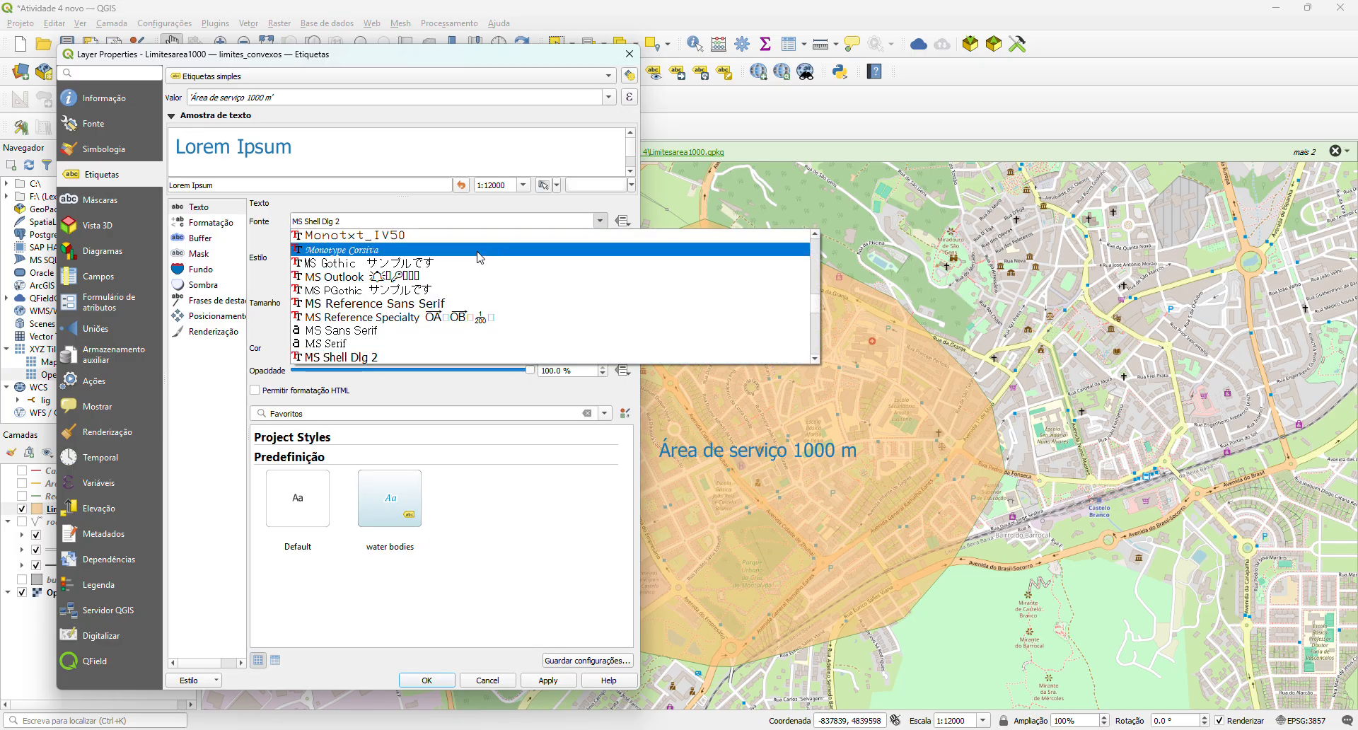
scroll(396, 308, "up", 3)
scroll(396, 309, "up", 3)
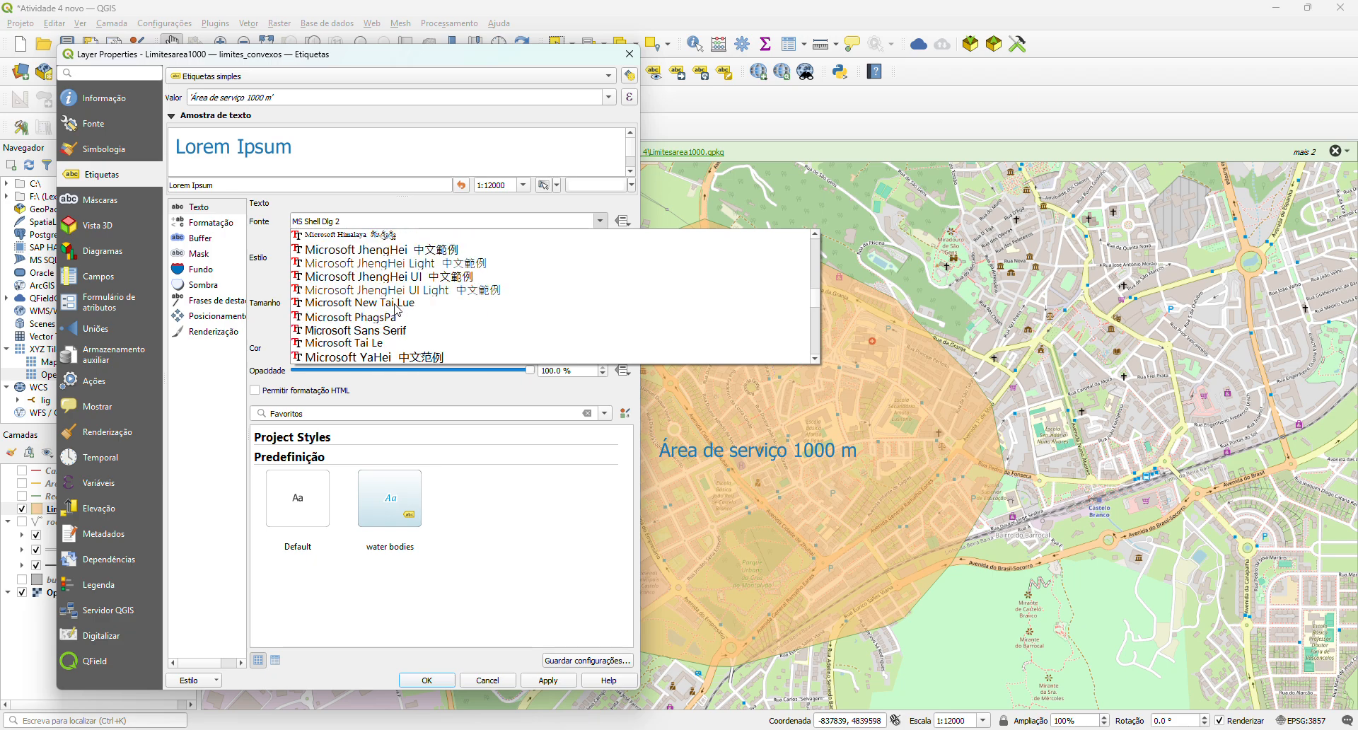
scroll(396, 309, "down", 6)
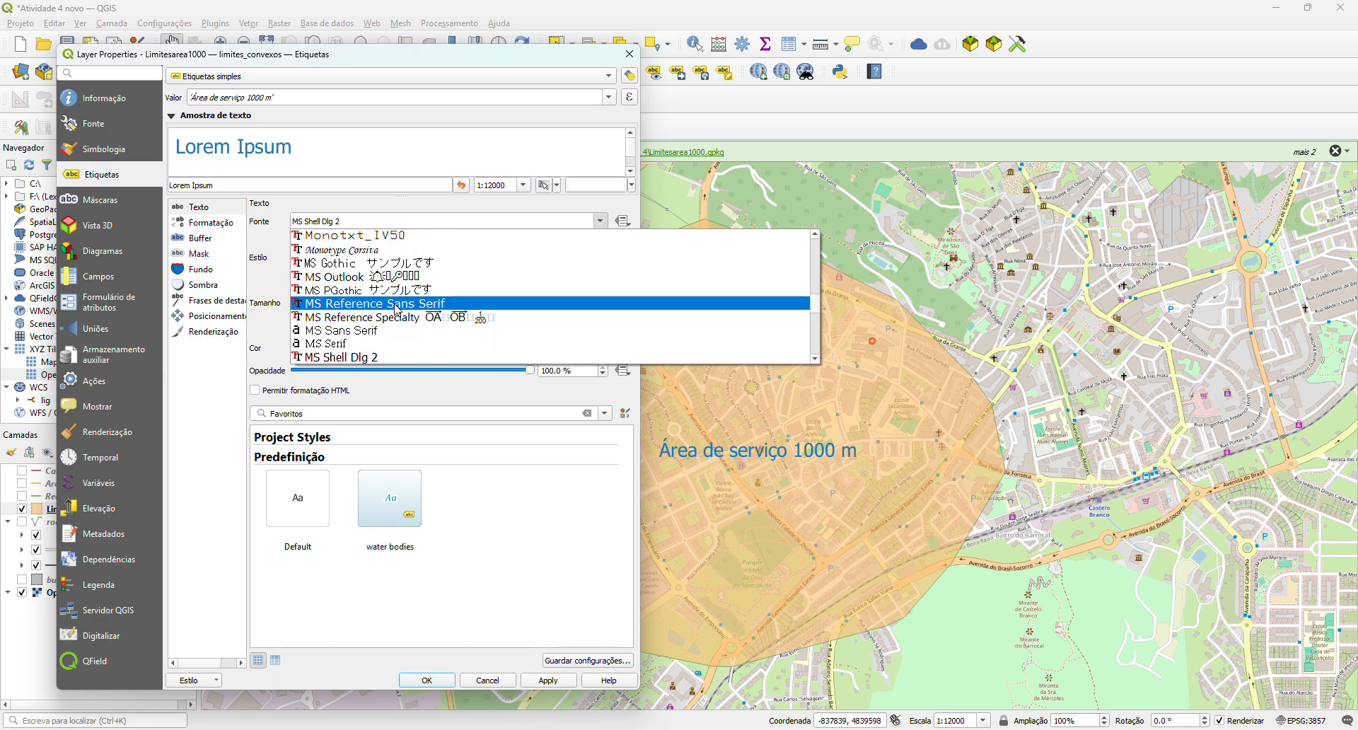
scroll(396, 309, "down", 1)
scroll(389, 313, "down", 1)
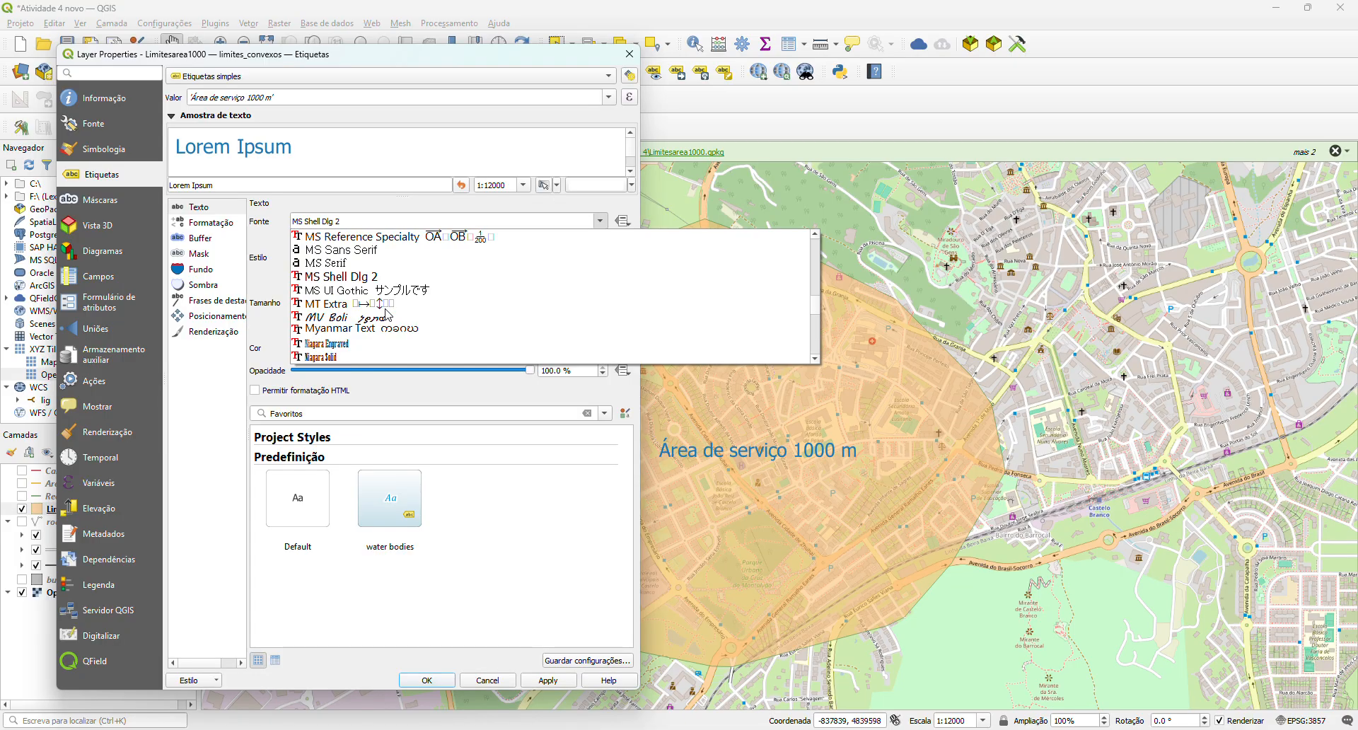
scroll(382, 311, "down", 1)
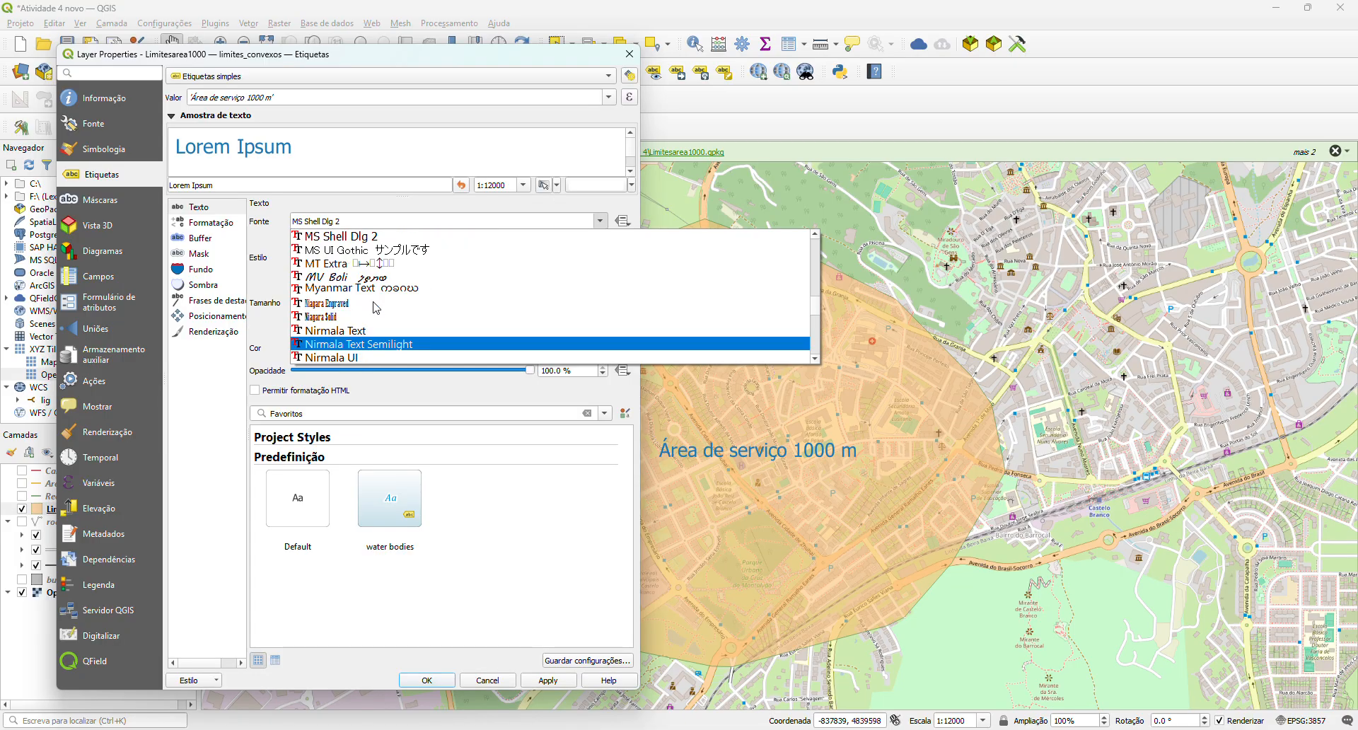
scroll(375, 307, "down", 1)
scroll(375, 307, "down", 2)
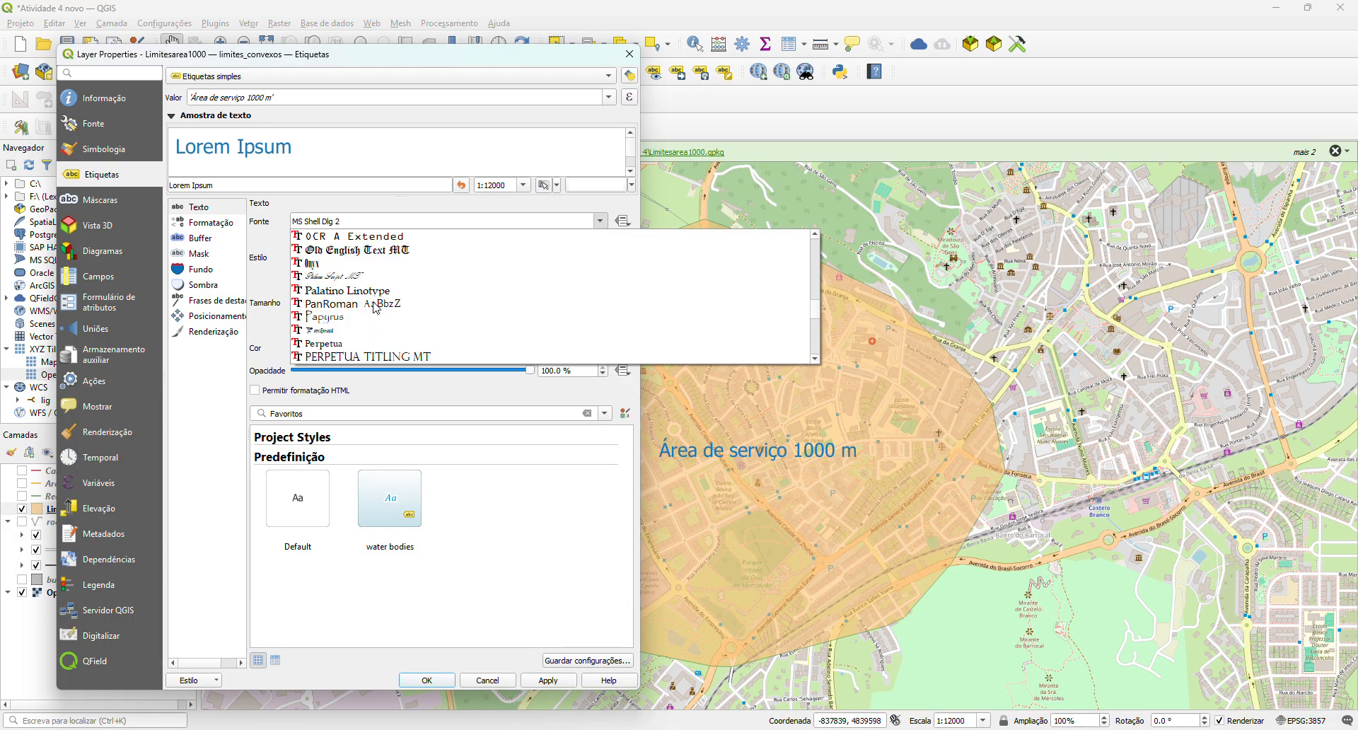
scroll(375, 308, "down", 8)
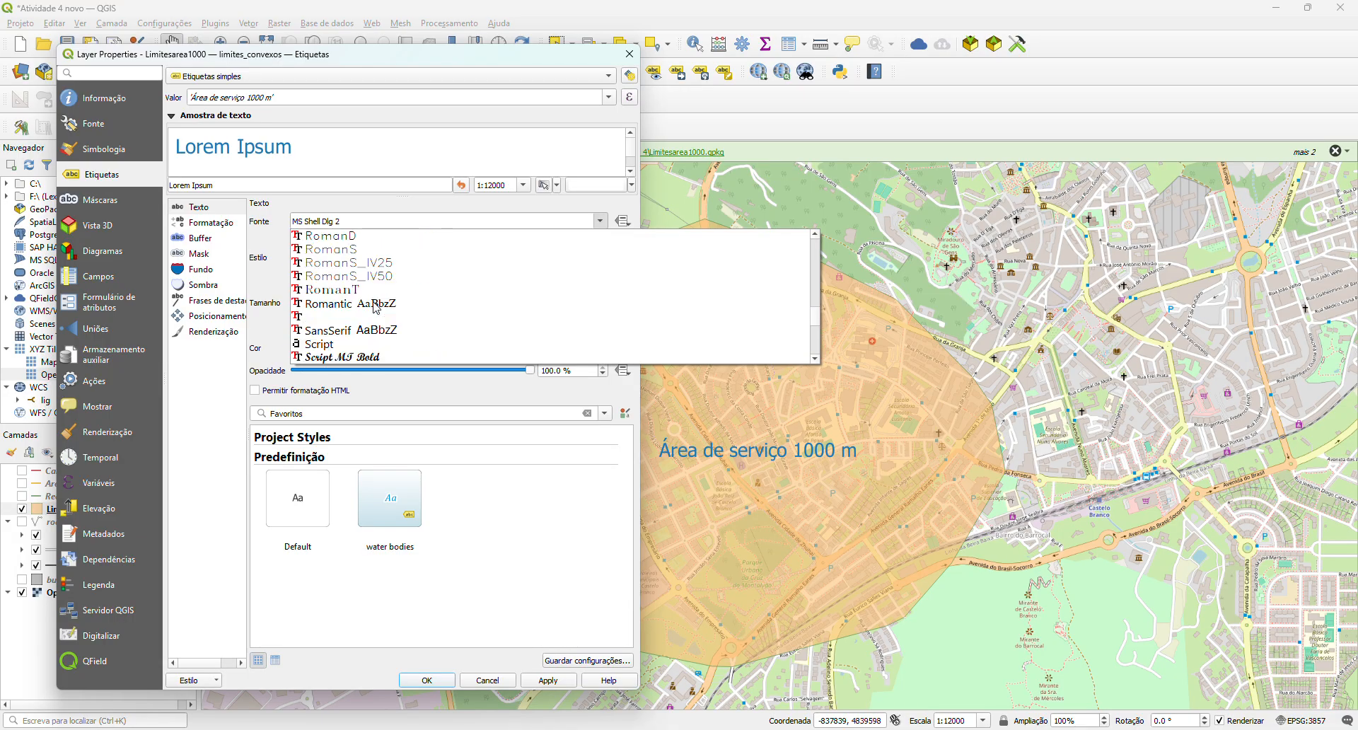
left_click(375, 357)
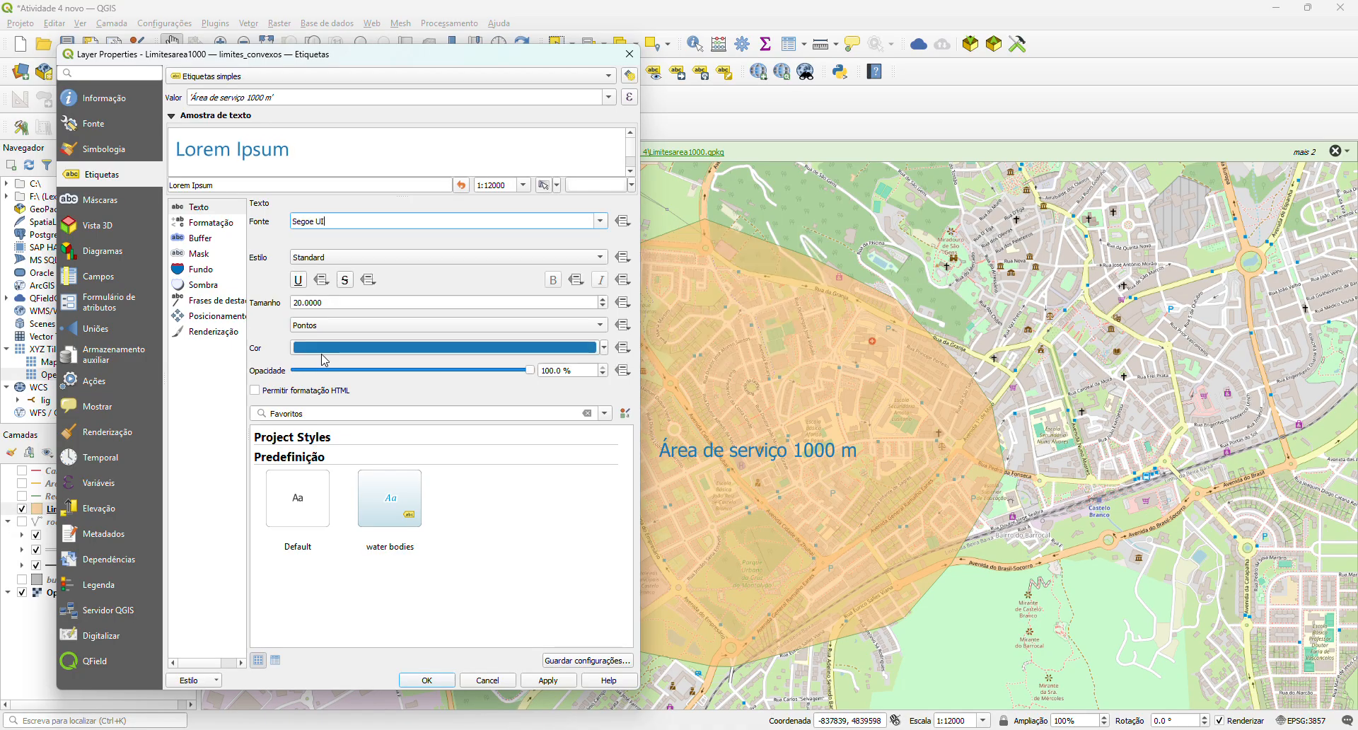
- Set the label font style to Black and apply it
left_click(346, 251)
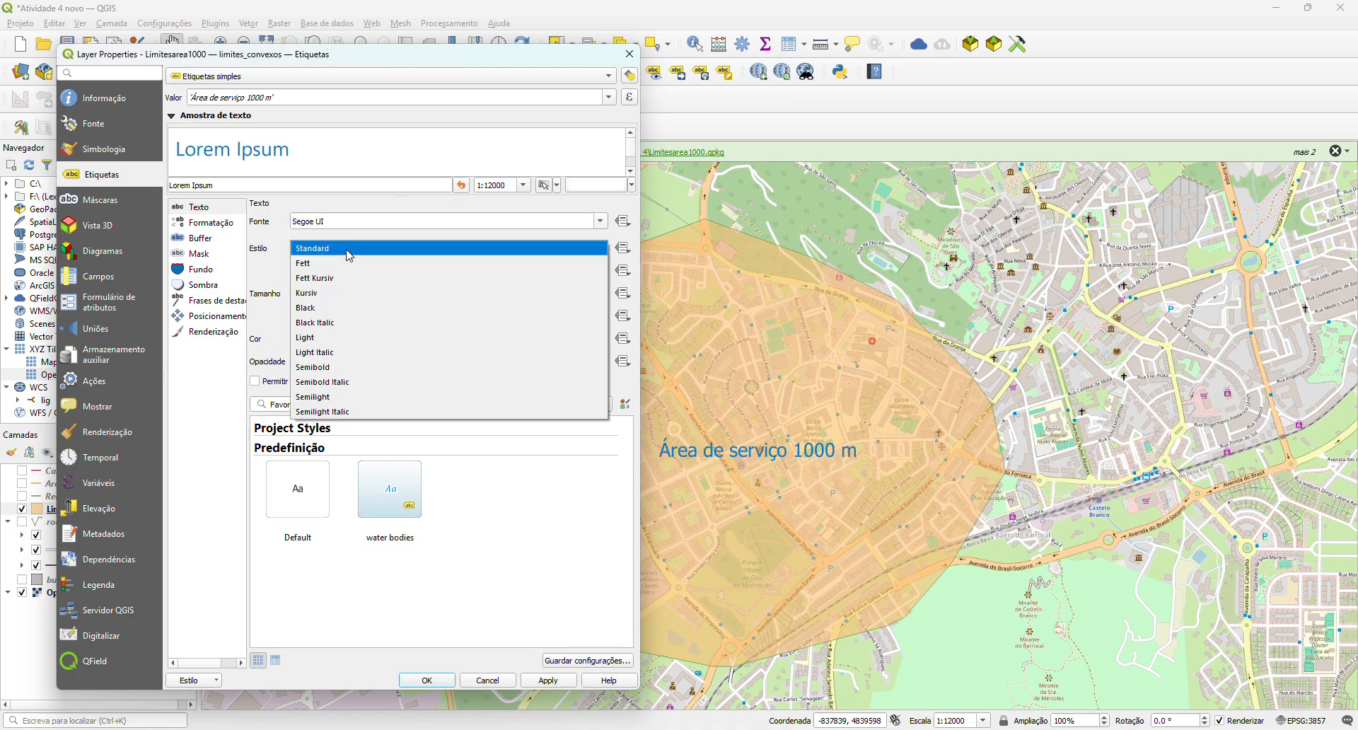
left_click(330, 309)
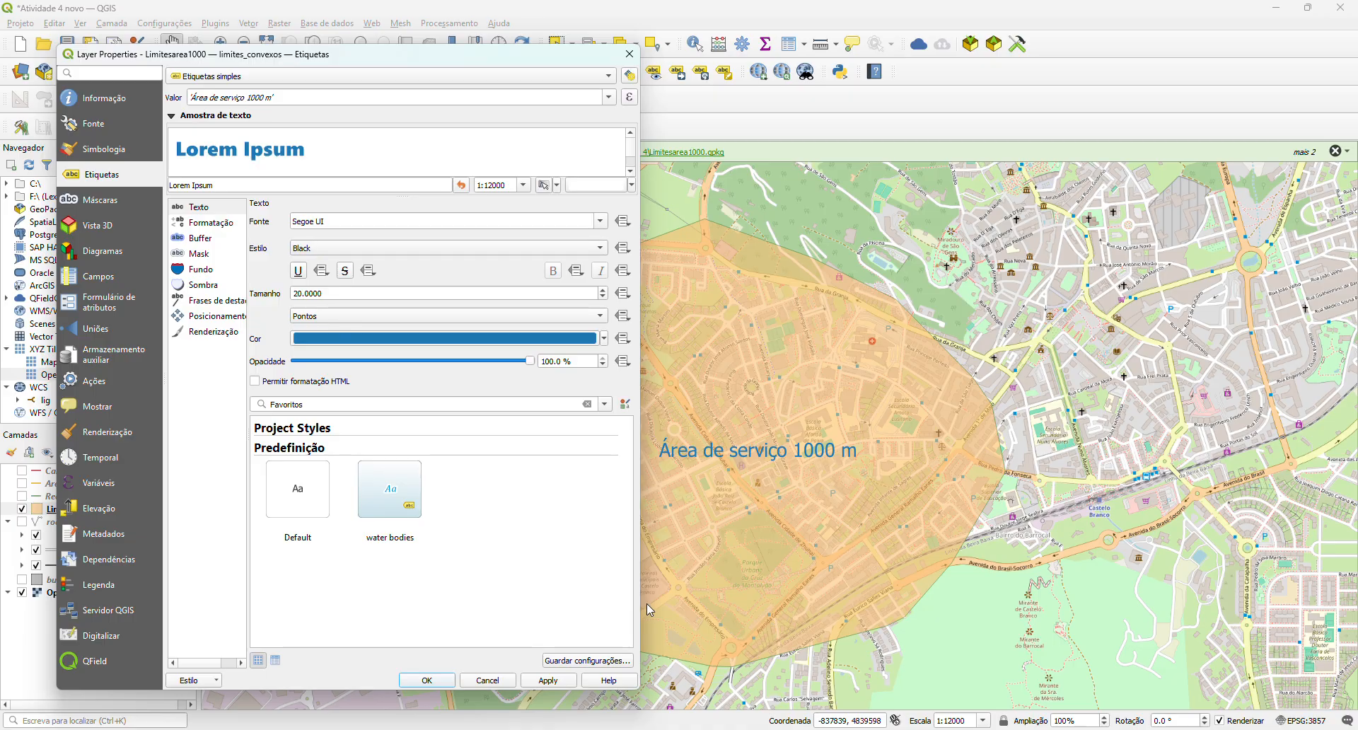
left_click(555, 685)
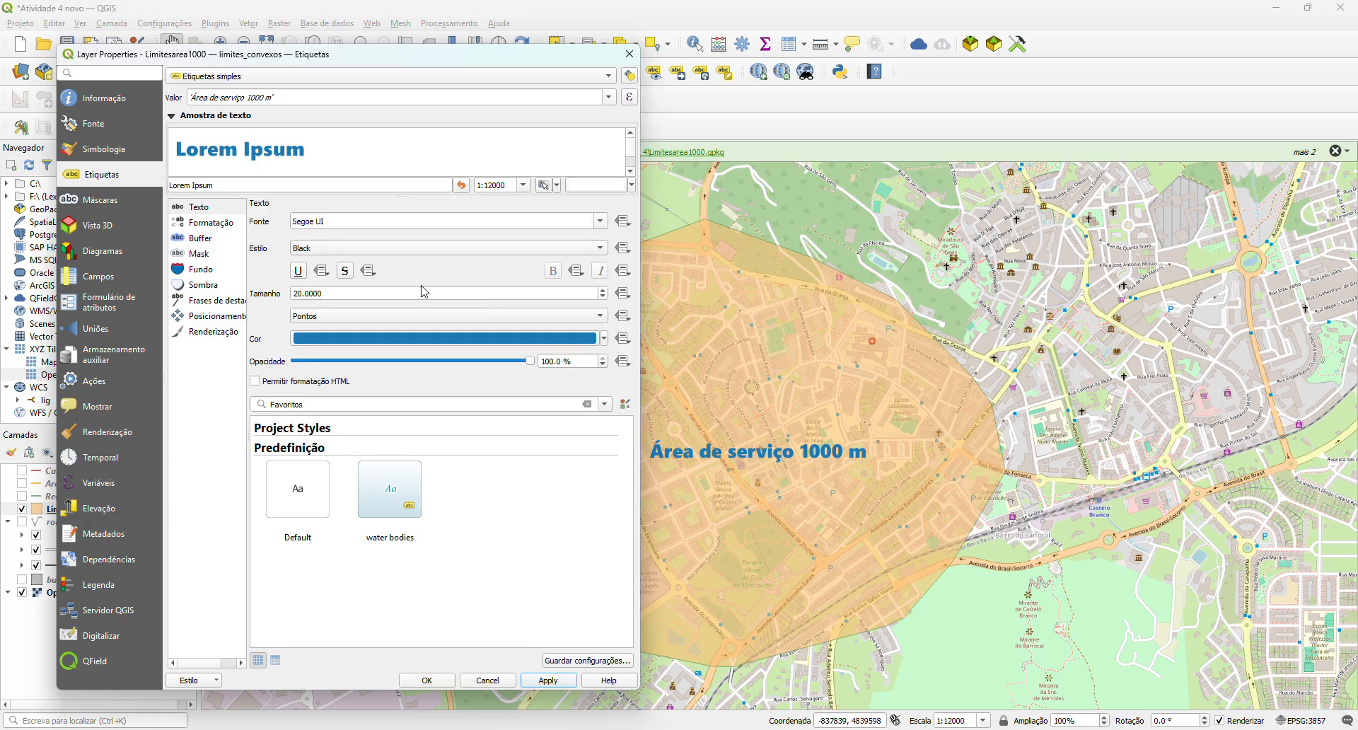
- Draw a buffer around the label text with a size of 1.3 millimetres and apply it
left_click(201, 238)
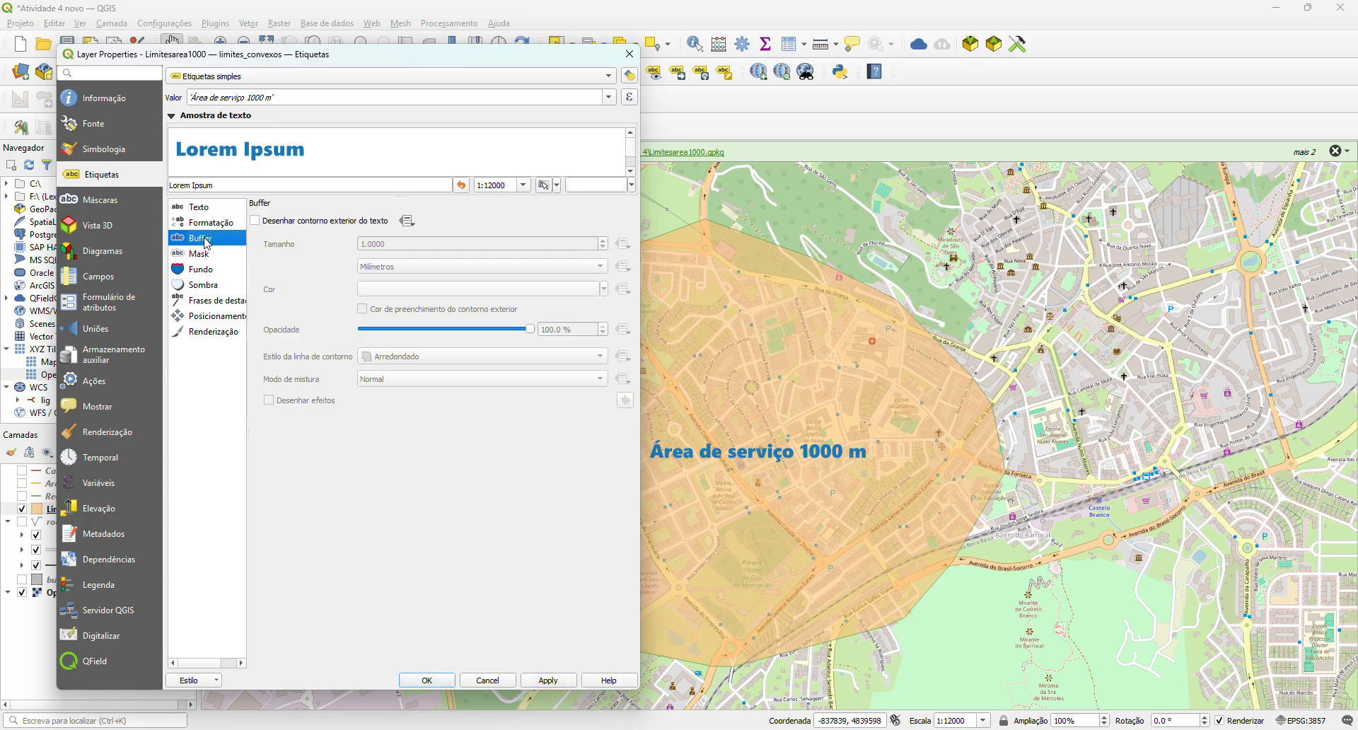
left_click(262, 221)
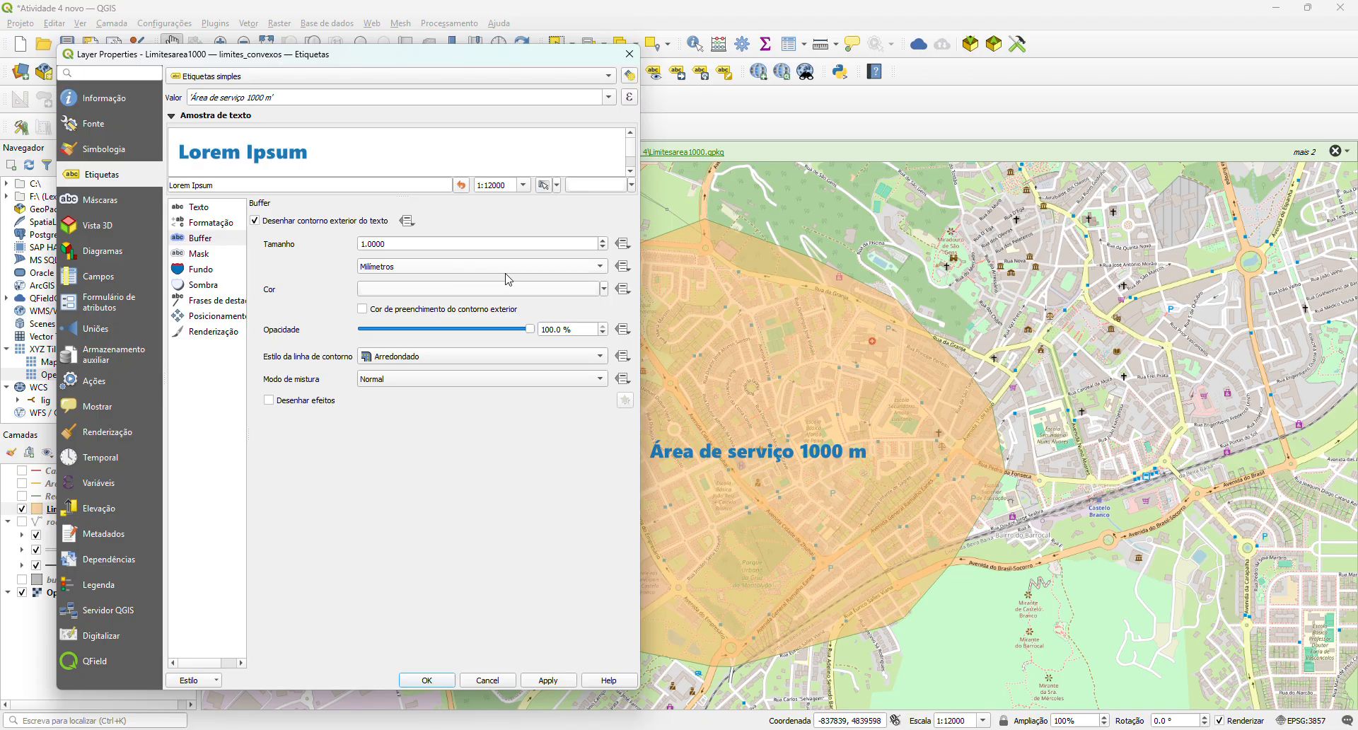
left_click(603, 240)
left_click(603, 241)
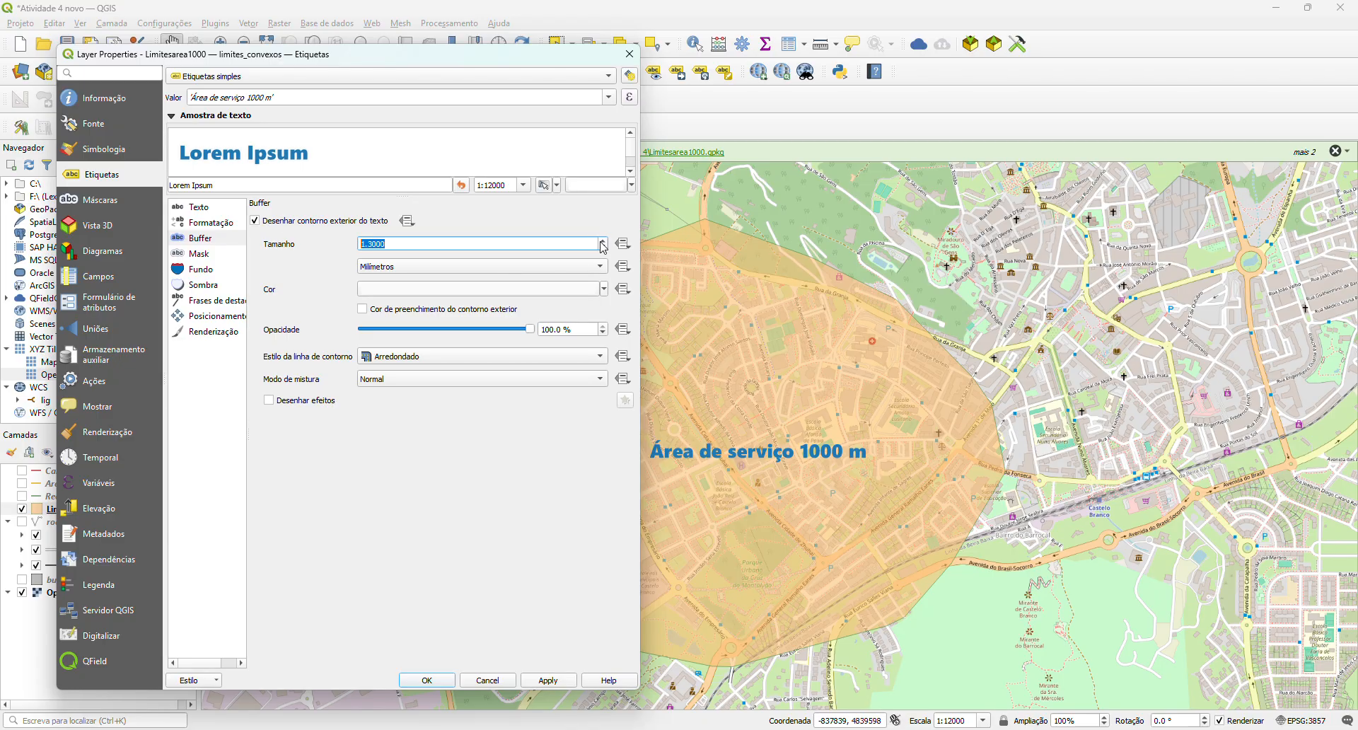
left_click(602, 241)
left_click(549, 681)
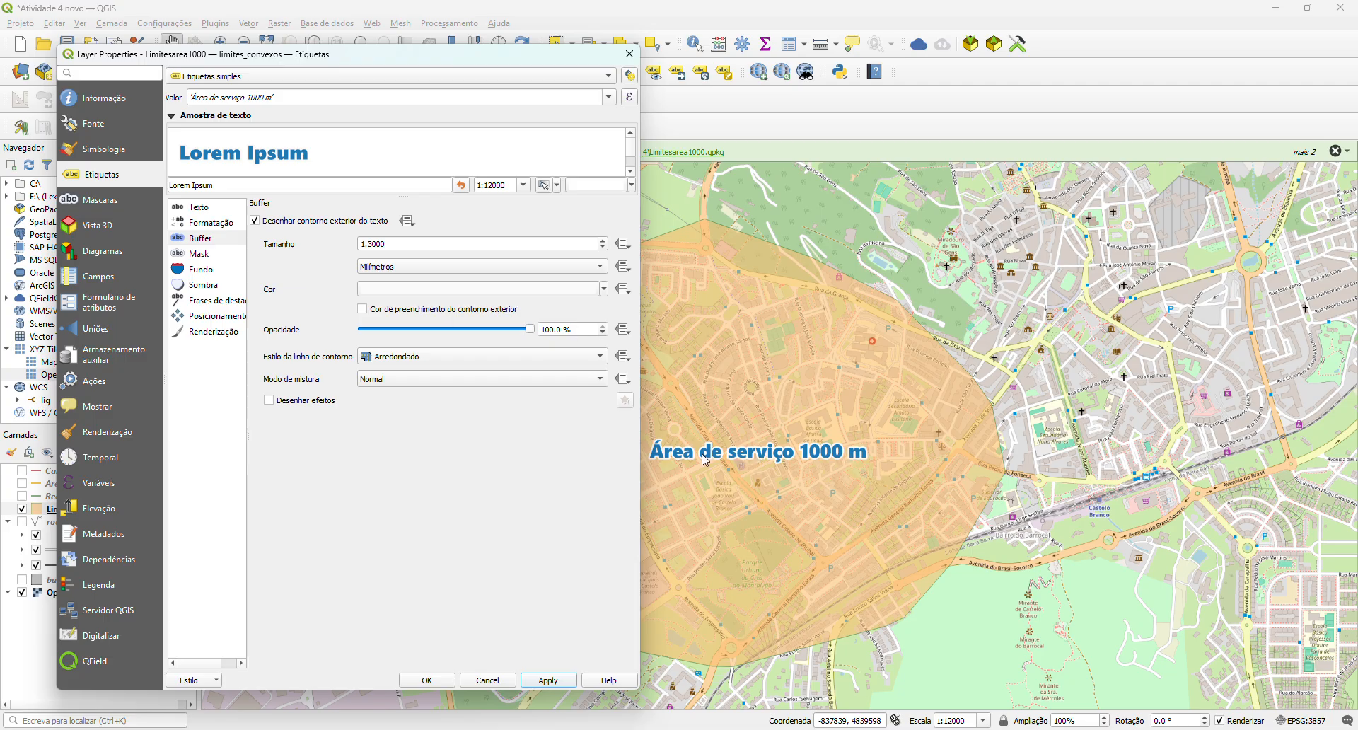
- Recolour the label text from the standard light orange with saturation raised to 86% (#fd9b24), apply it and close the layer properties
left_click(198, 207)
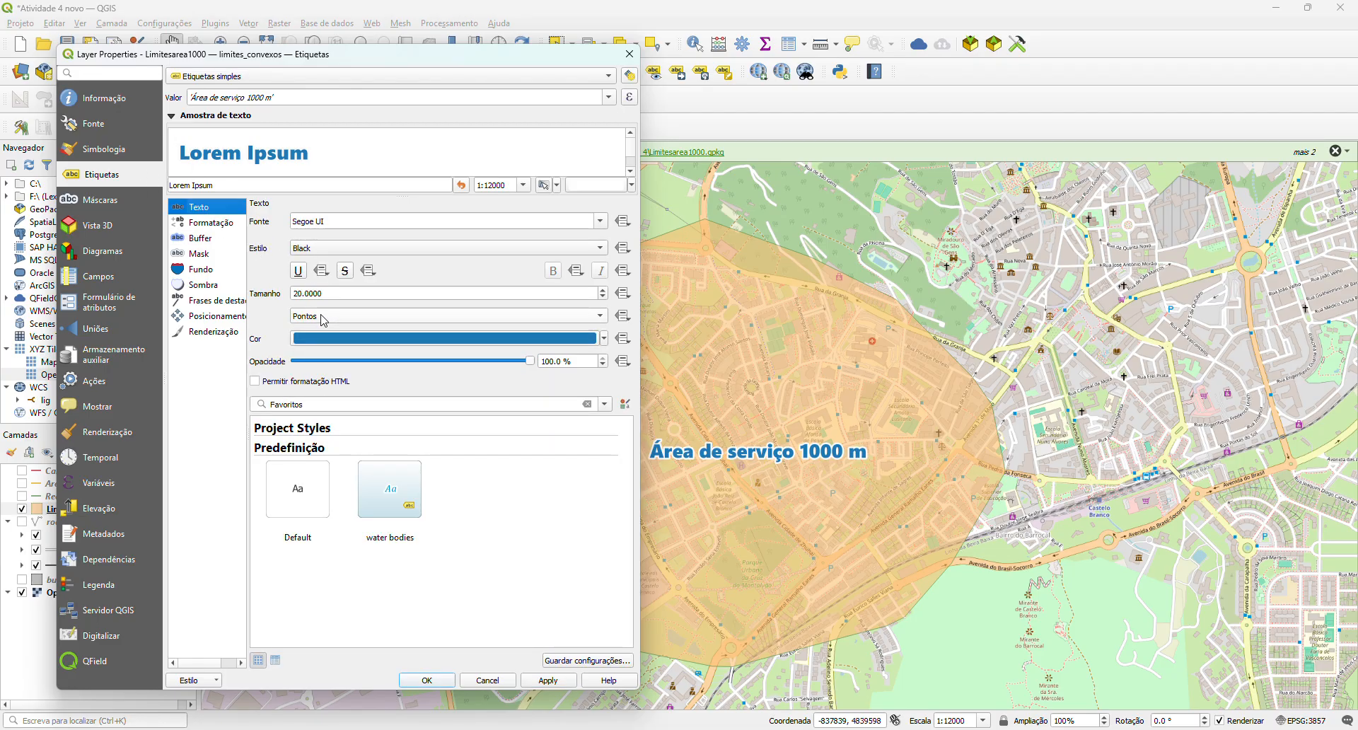
left_click(334, 338)
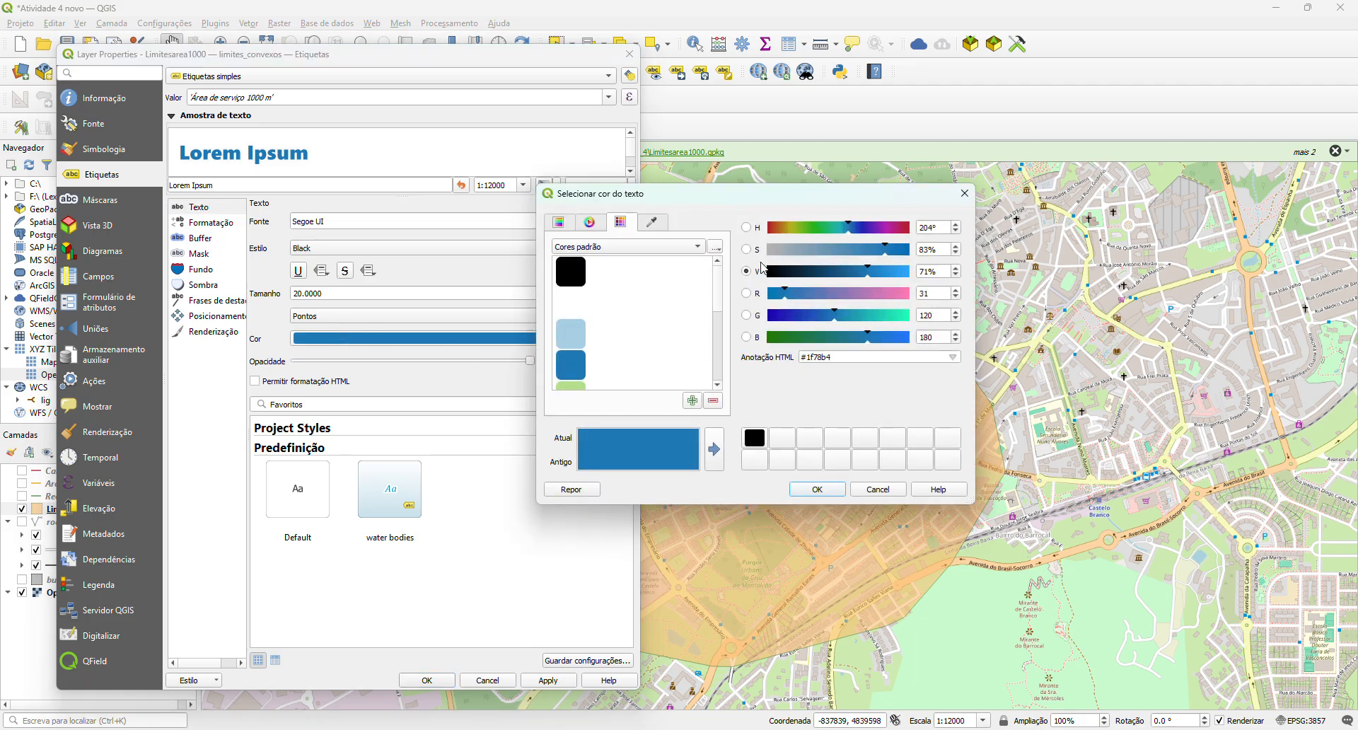
scroll(723, 301, "down", 5)
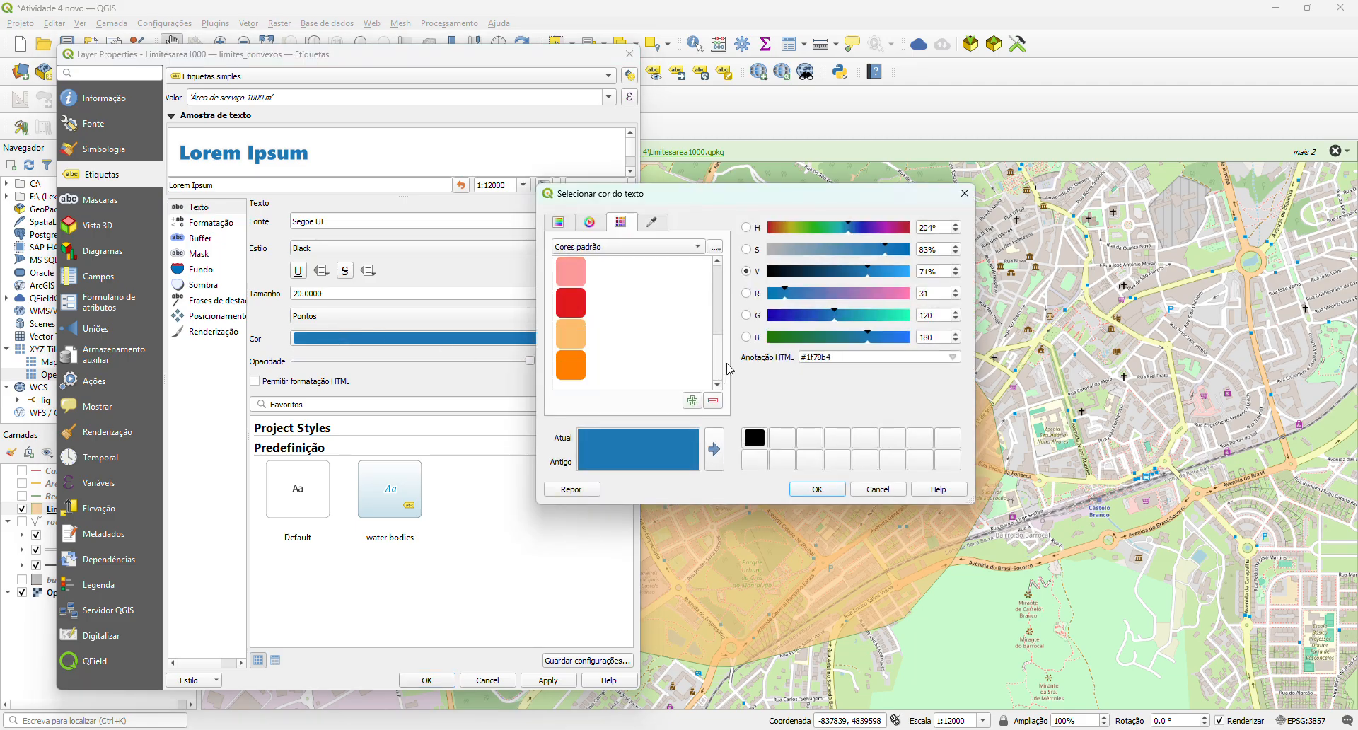
left_click(589, 336)
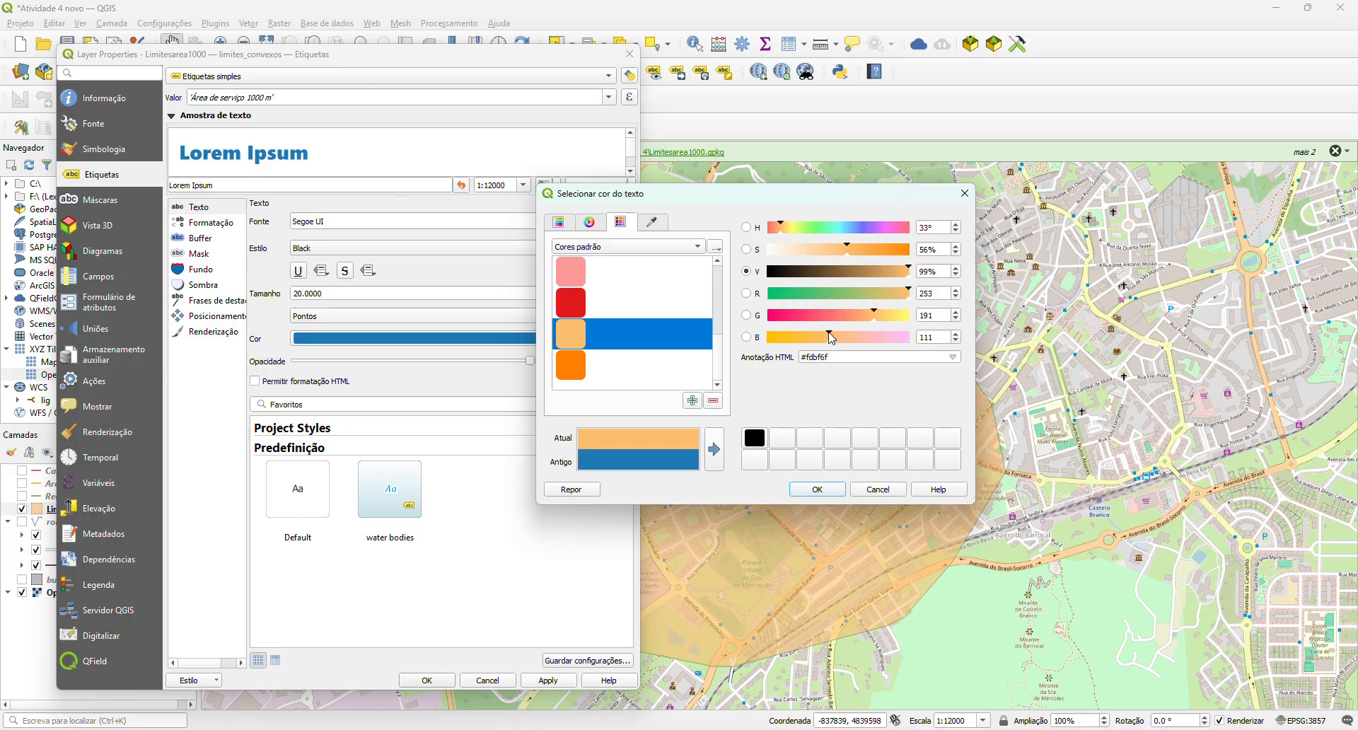
left_click_drag(848, 256, 891, 261)
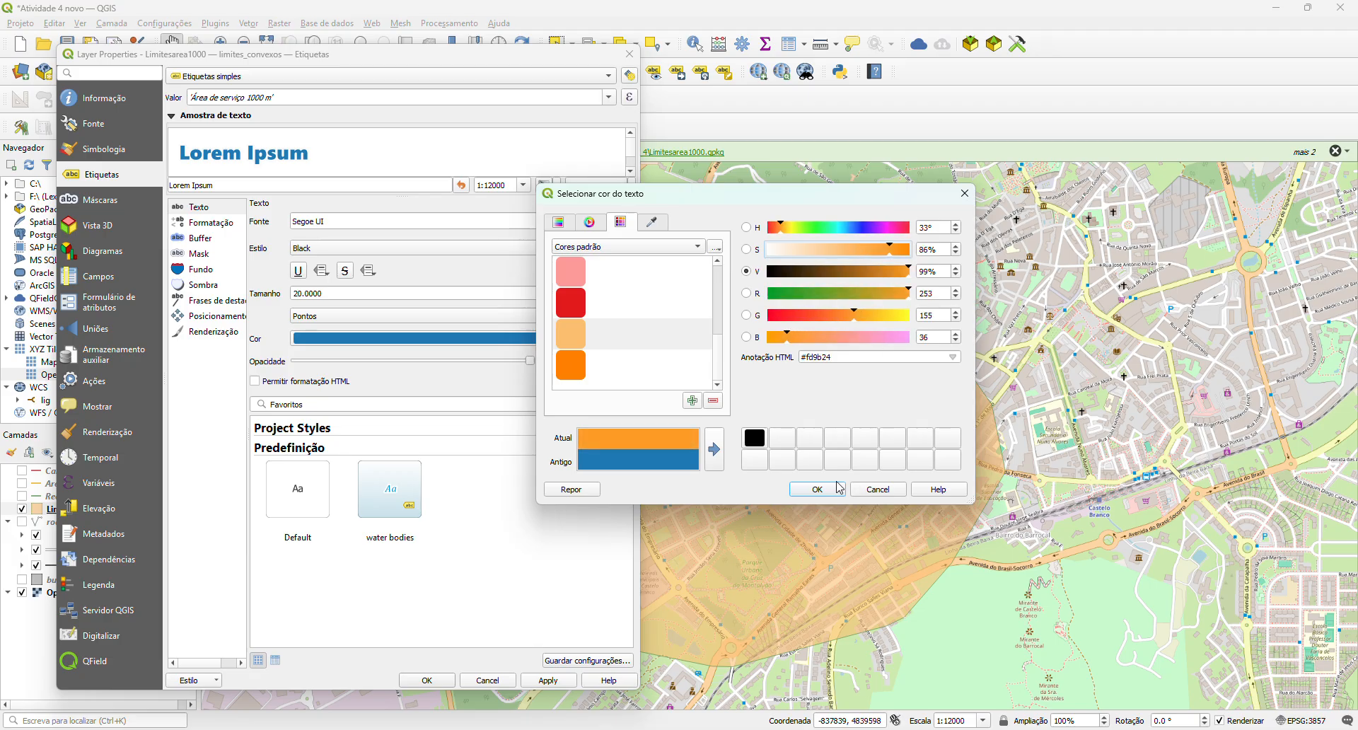
left_click(817, 489)
left_click(550, 681)
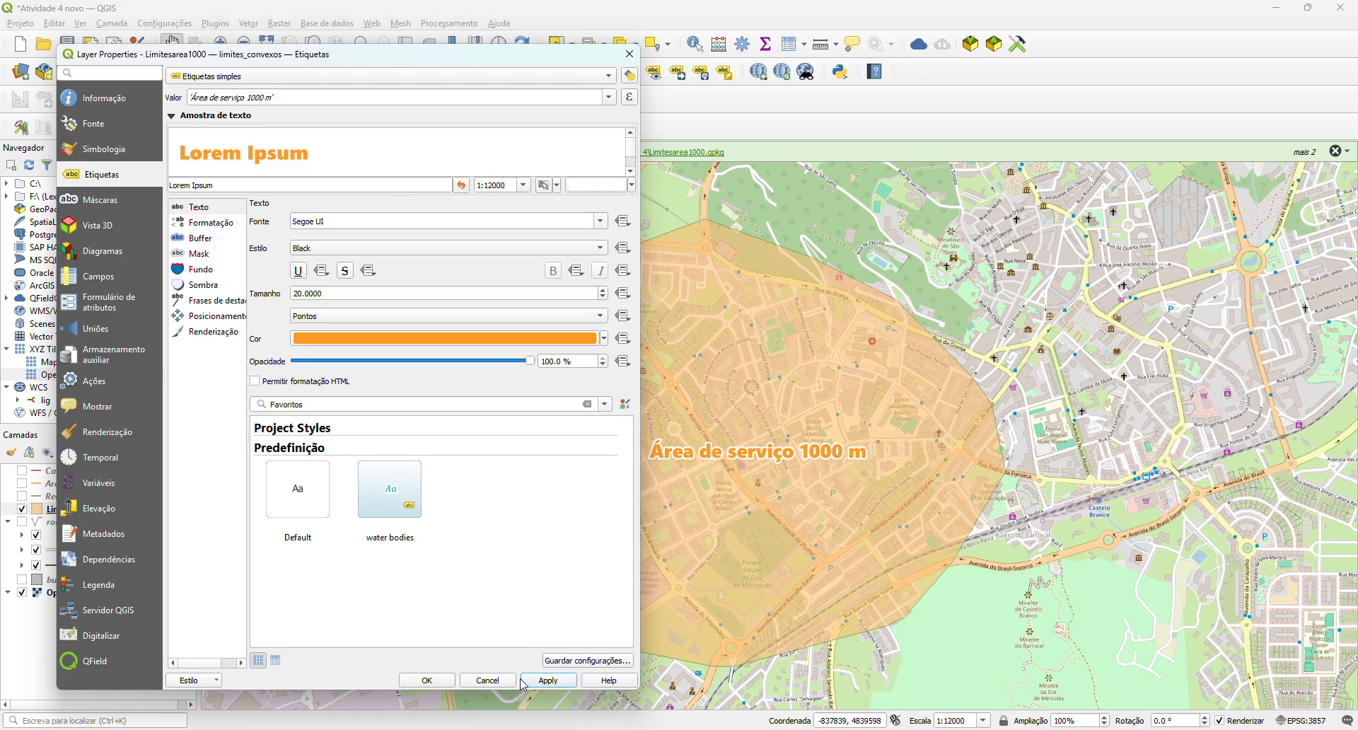
left_click(427, 680)
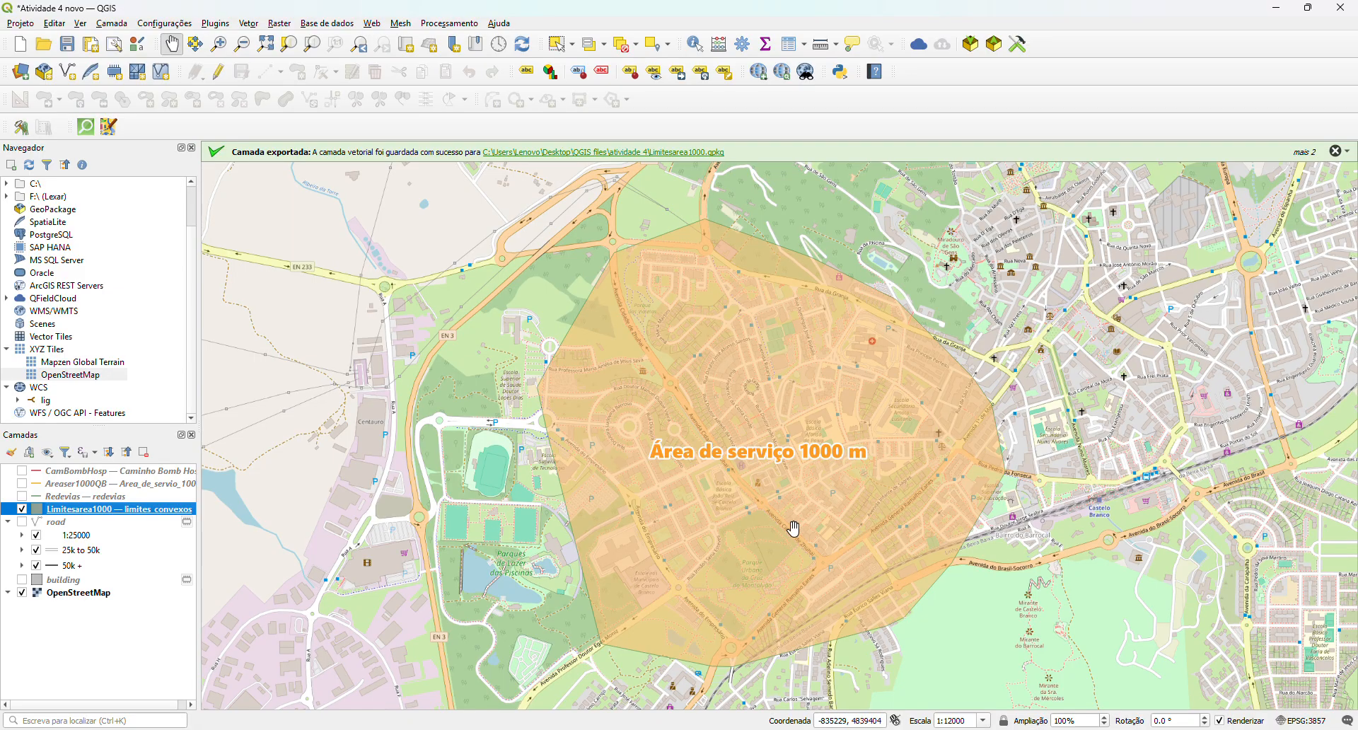
- Check the label on the map at different scales and hide the Limitesarea1000 layer
scroll(794, 529, "down", 1)
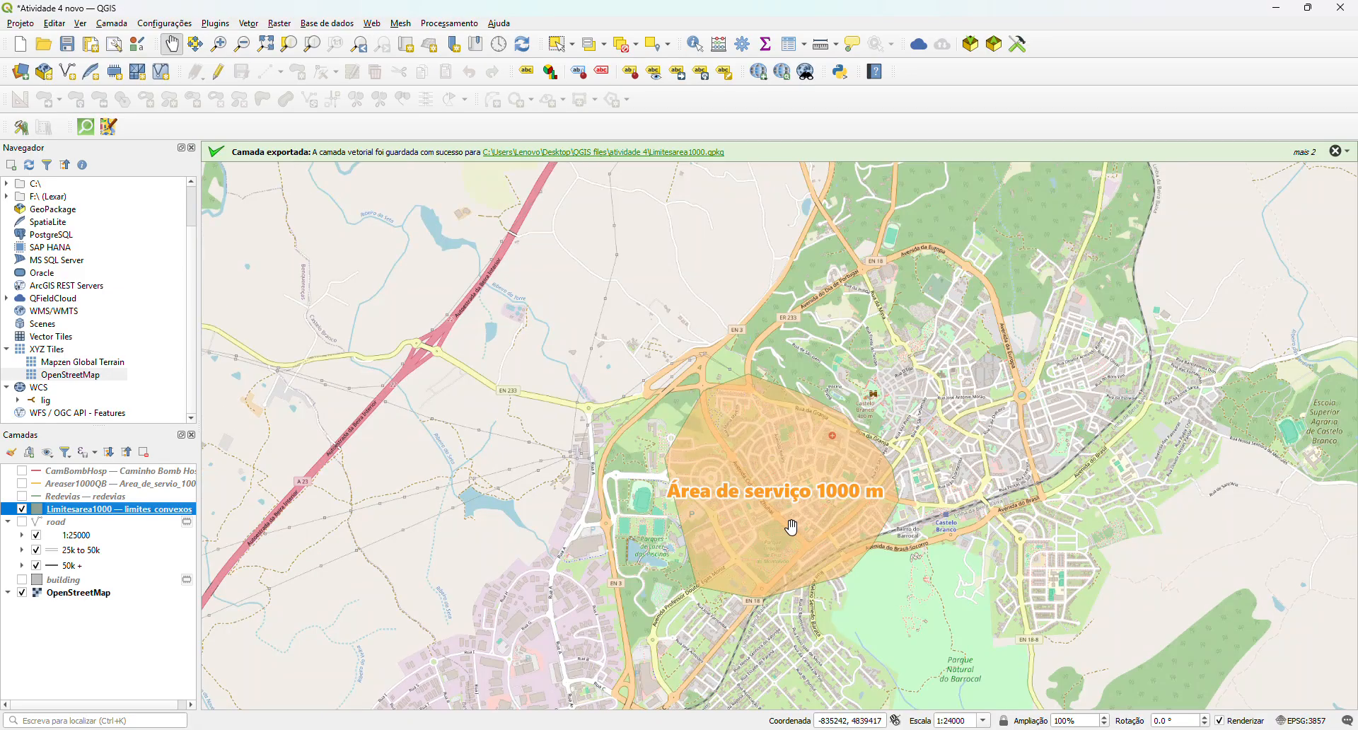
scroll(721, 551, "down", 1)
scroll(720, 541, "up", 2)
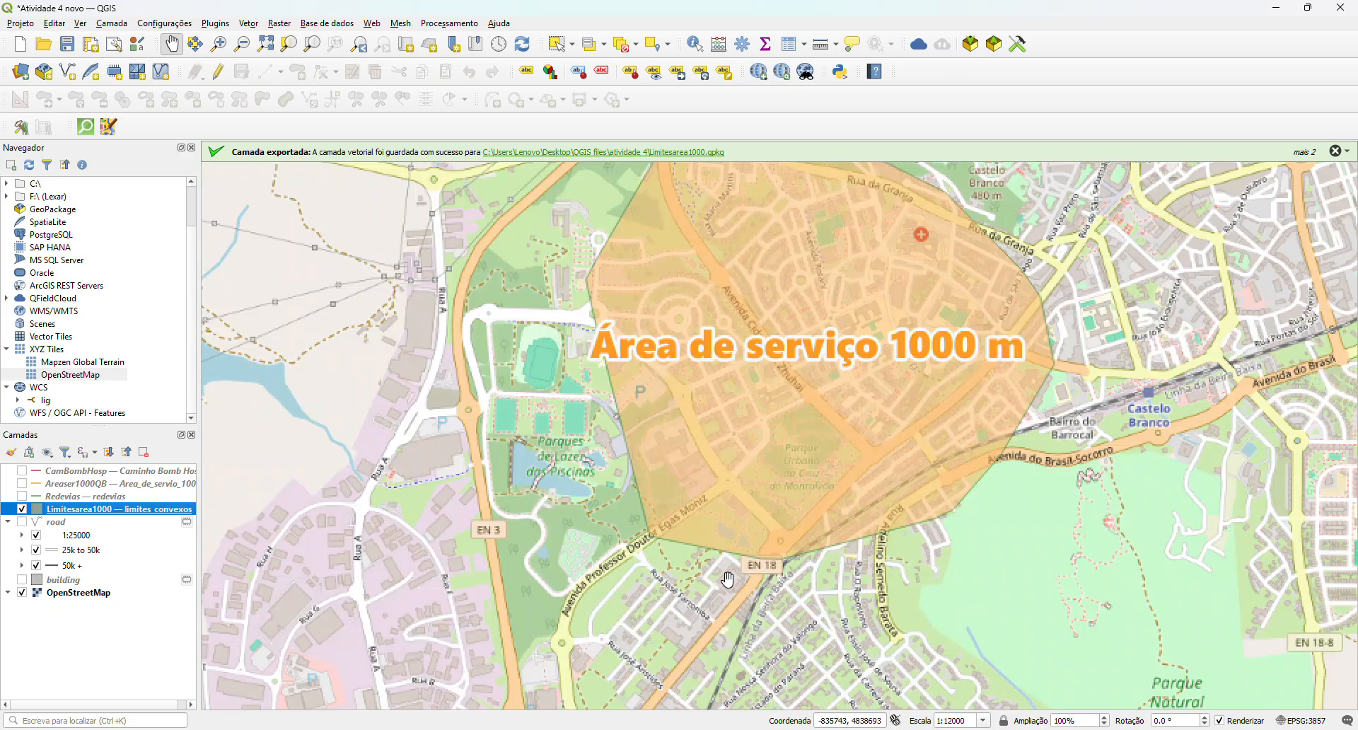
scroll(718, 531, "up", 1)
scroll(716, 536, "down", 1)
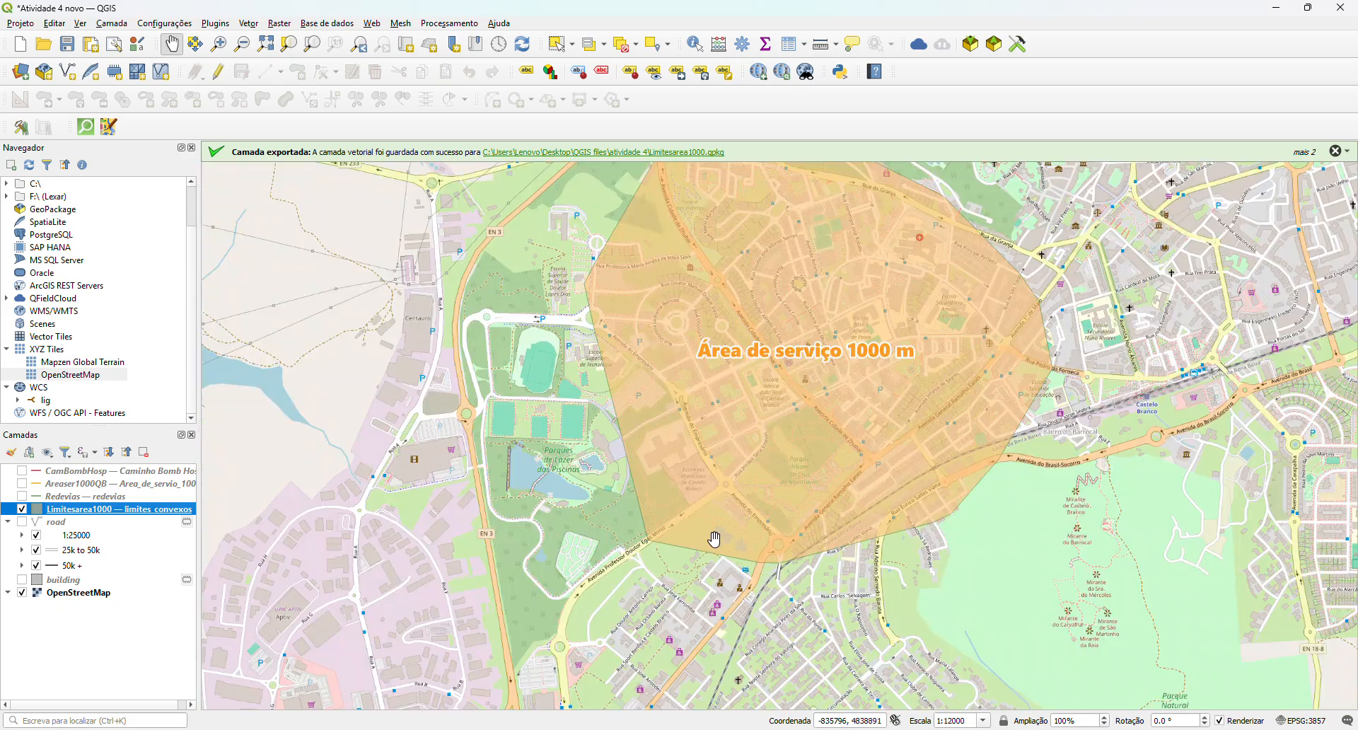
left_click_drag(1107, 473, 1044, 558)
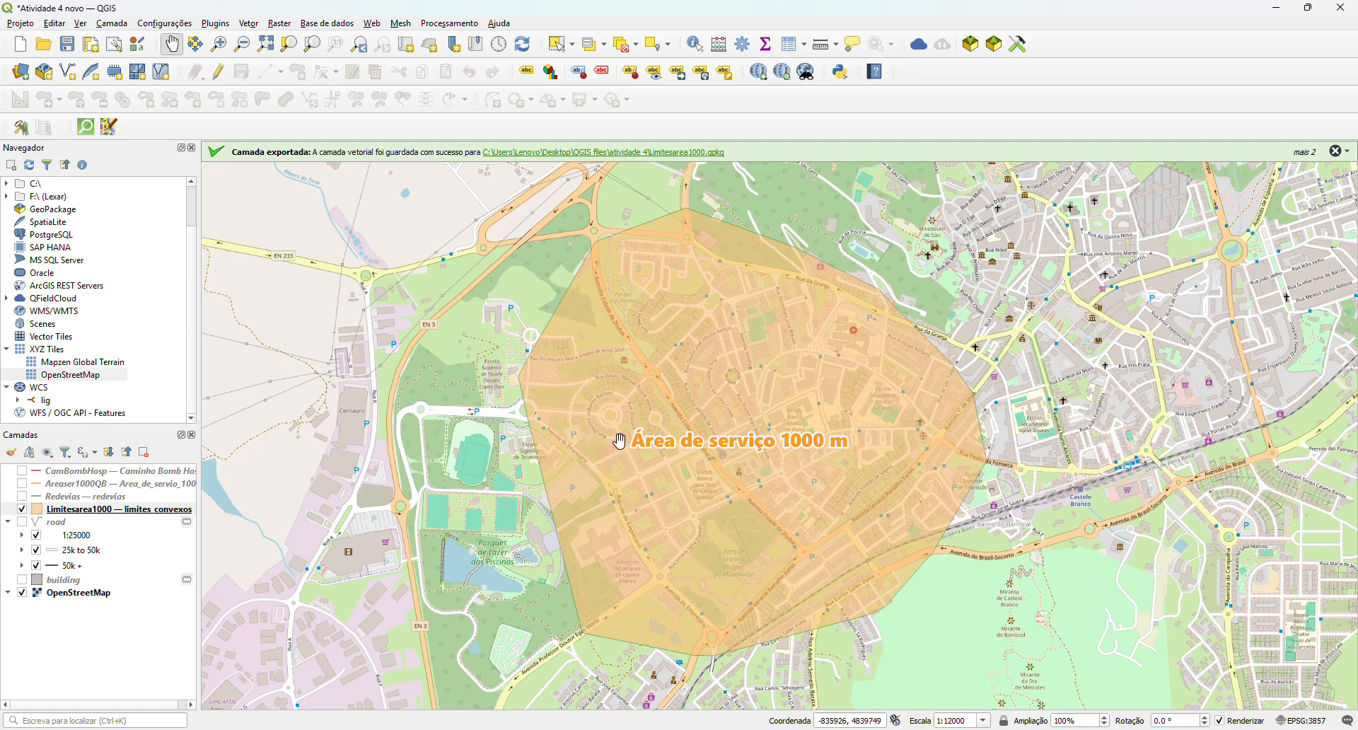
left_click(22, 509)
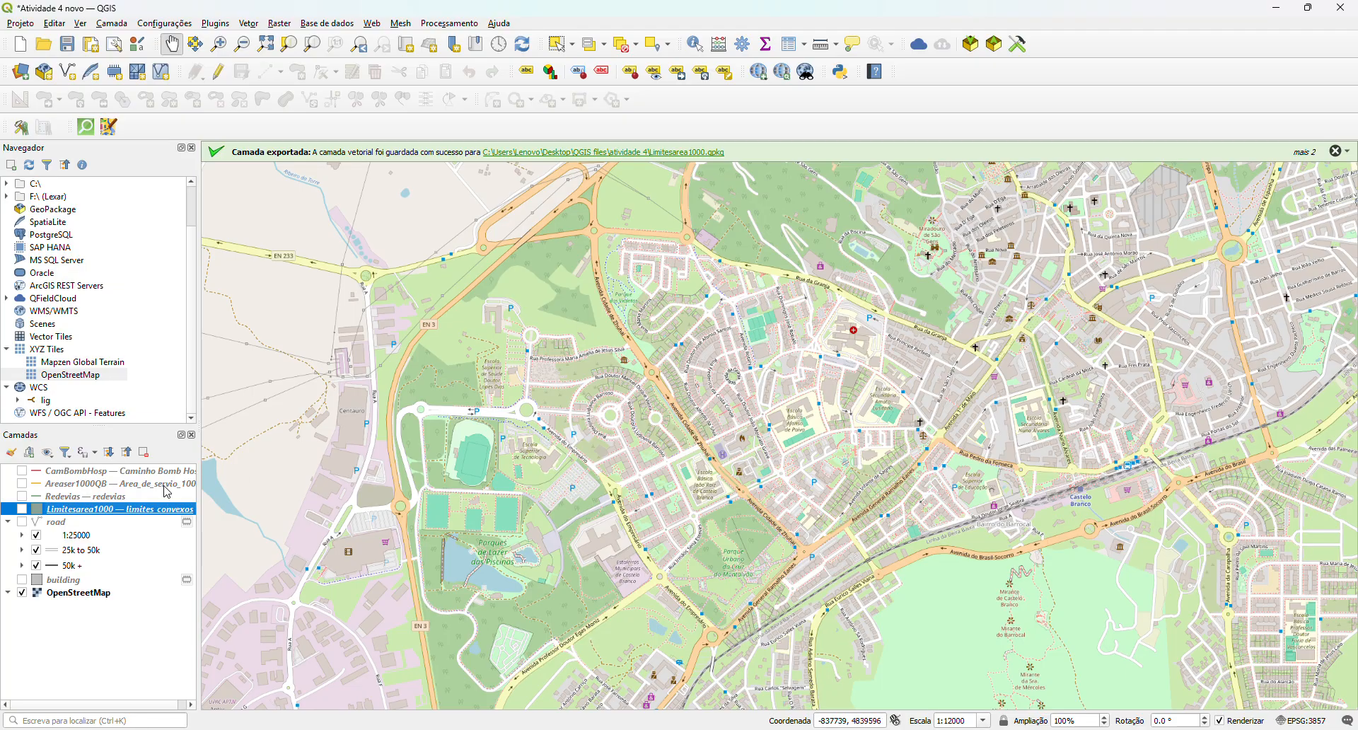
- Show the CamBombHosp layer on the map and save the project
left_click(22, 472)
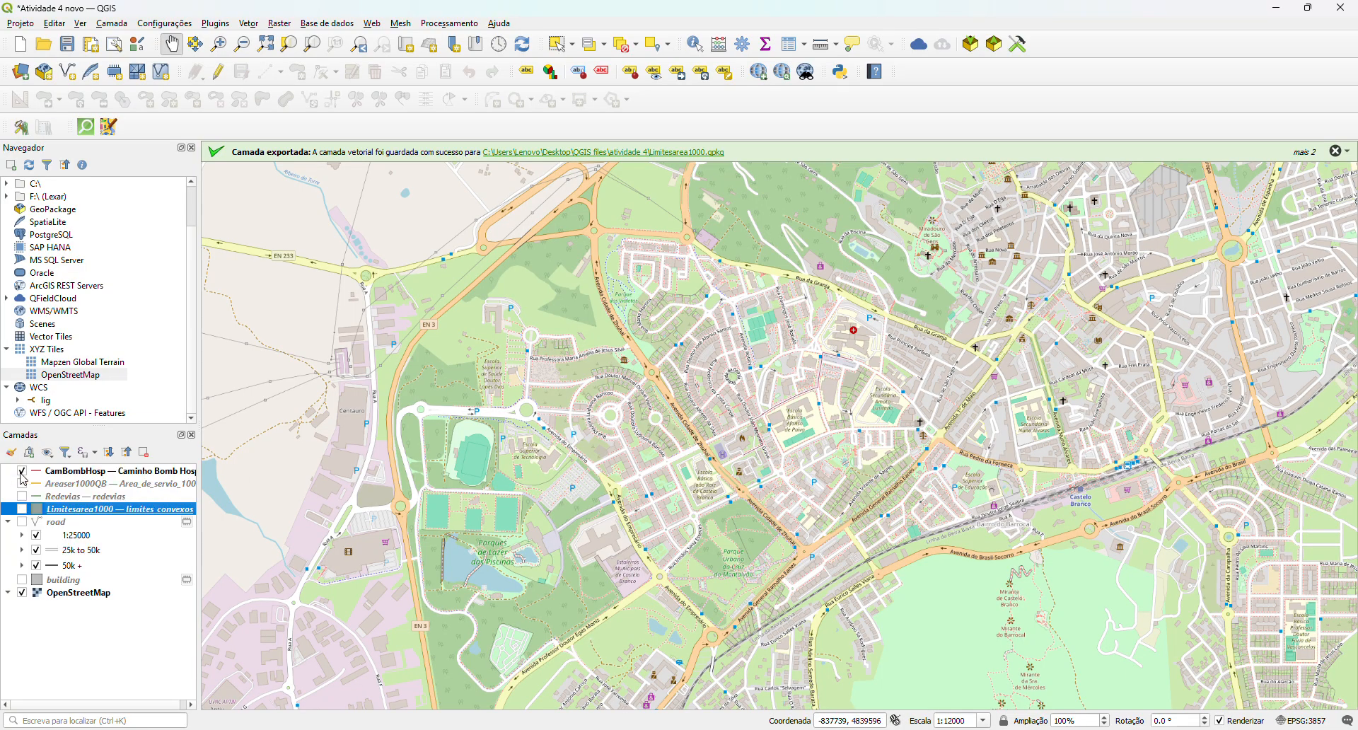
left_click(67, 44)
- Open the symbology settings of the CamBombHosp layer
left_click(147, 473)
right_click(147, 473)
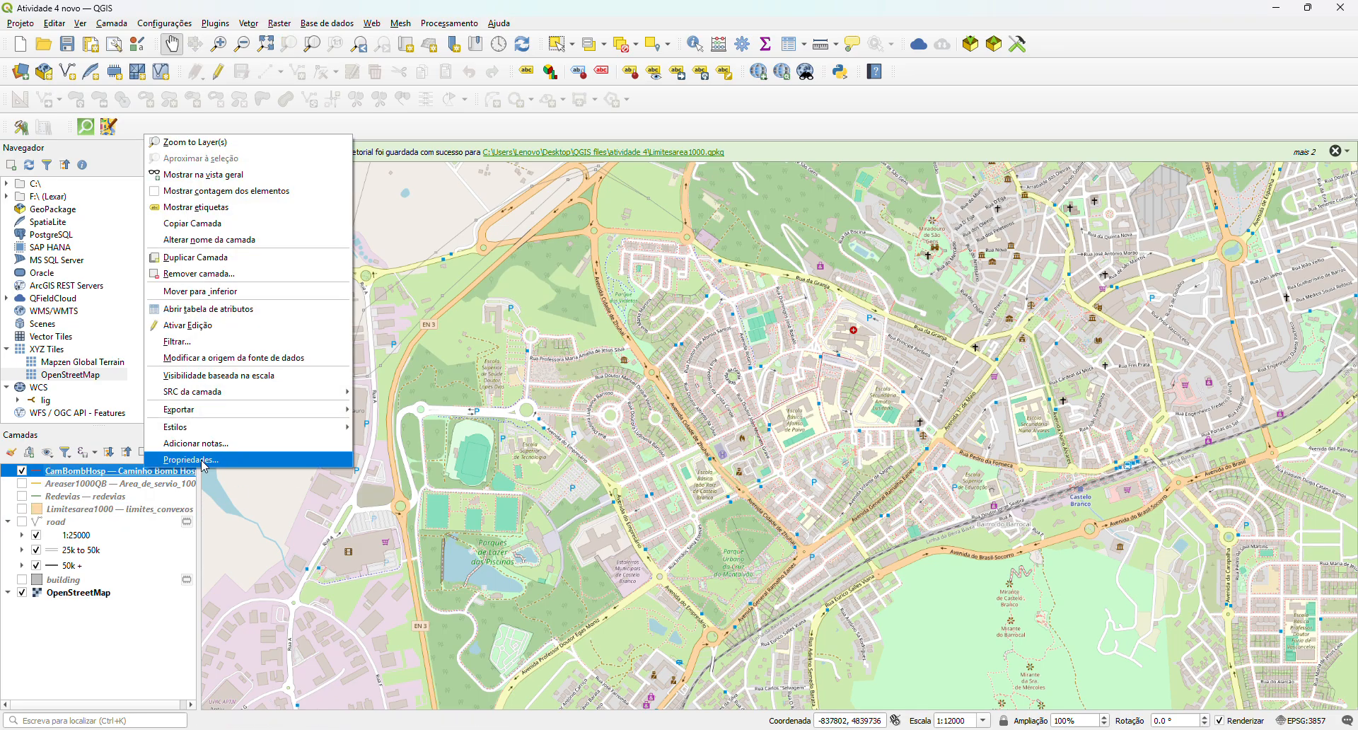
left_click(203, 461)
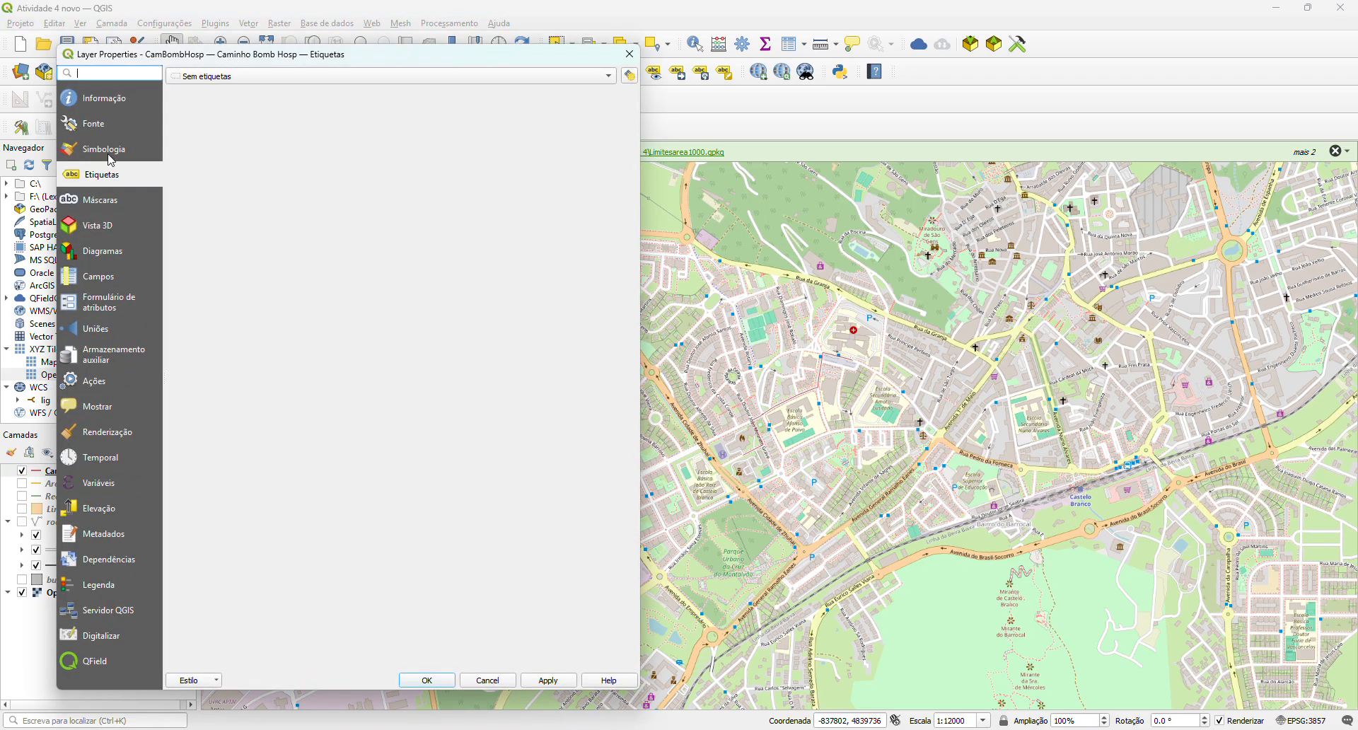
left_click(111, 151)
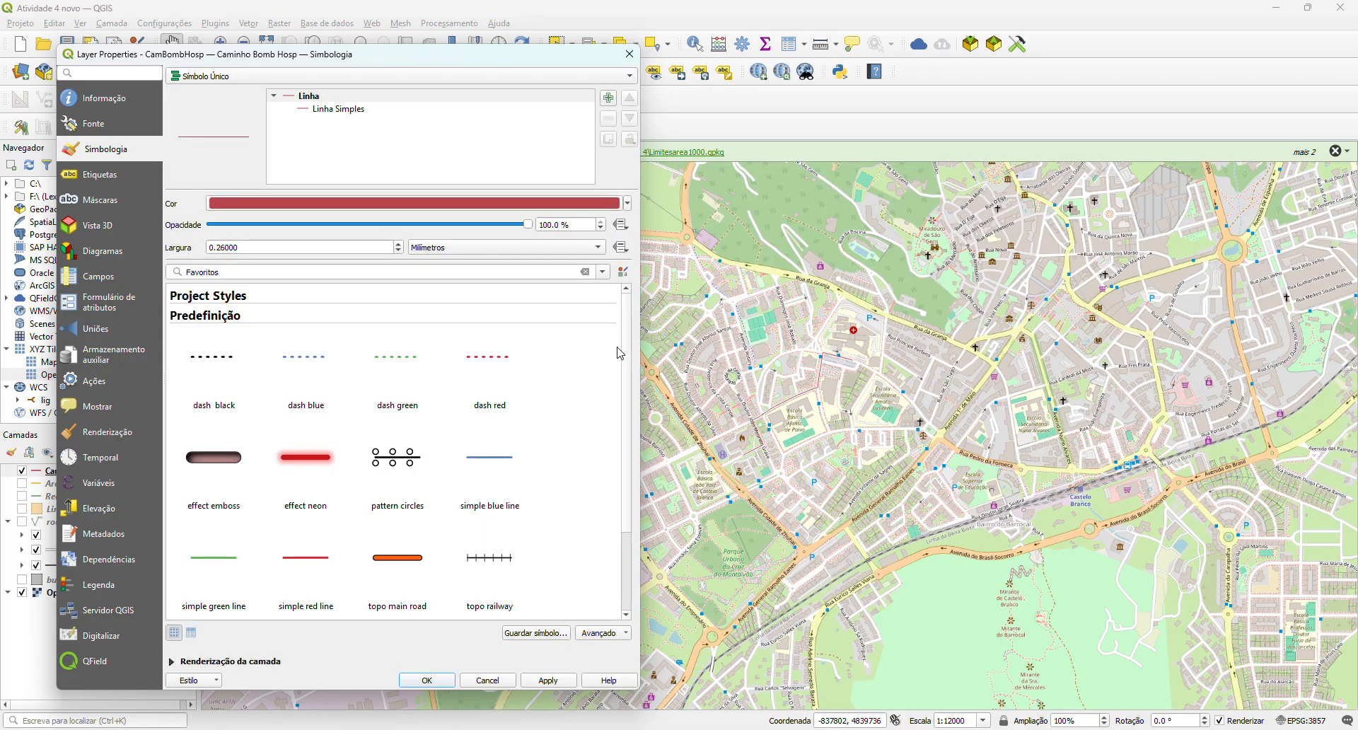
- Try the effect neon line style at a width of 2.26 millimetres and the simple blue line style on the route
scroll(461, 479, "down", 1)
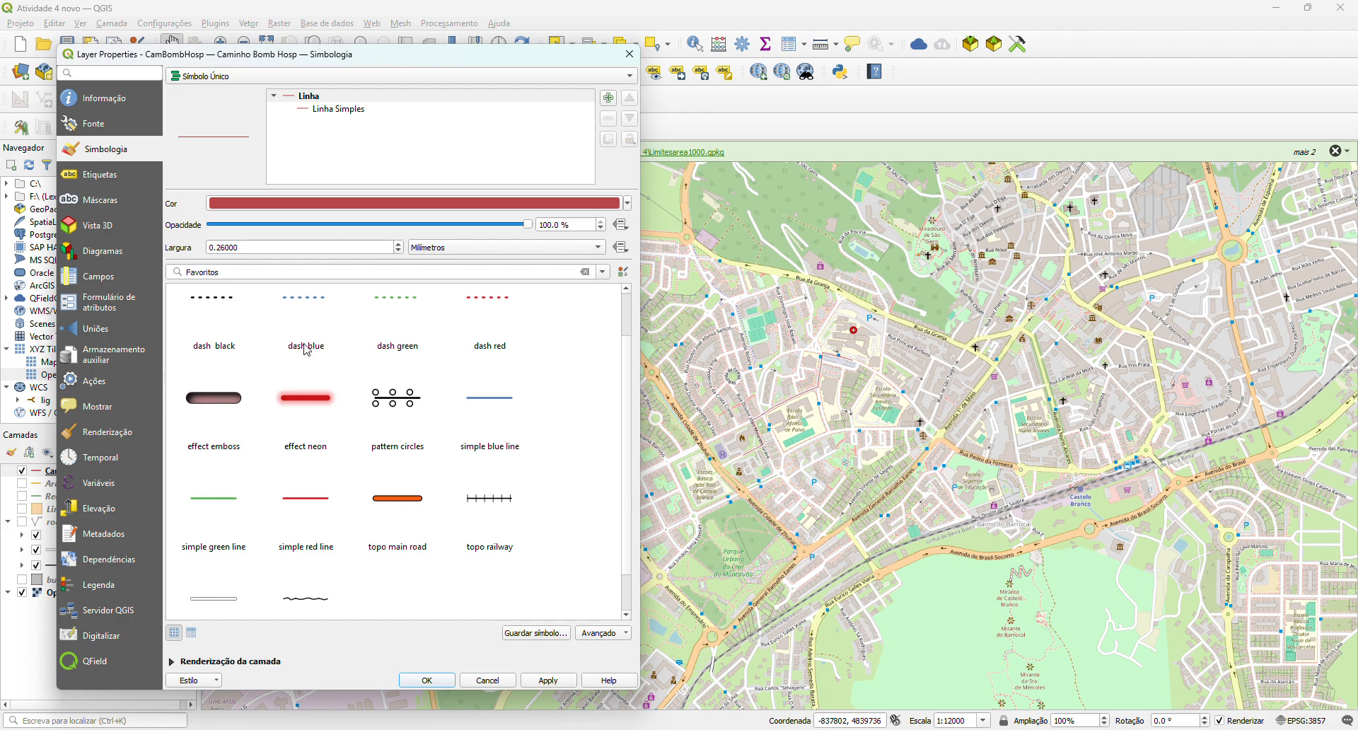
left_click(324, 412)
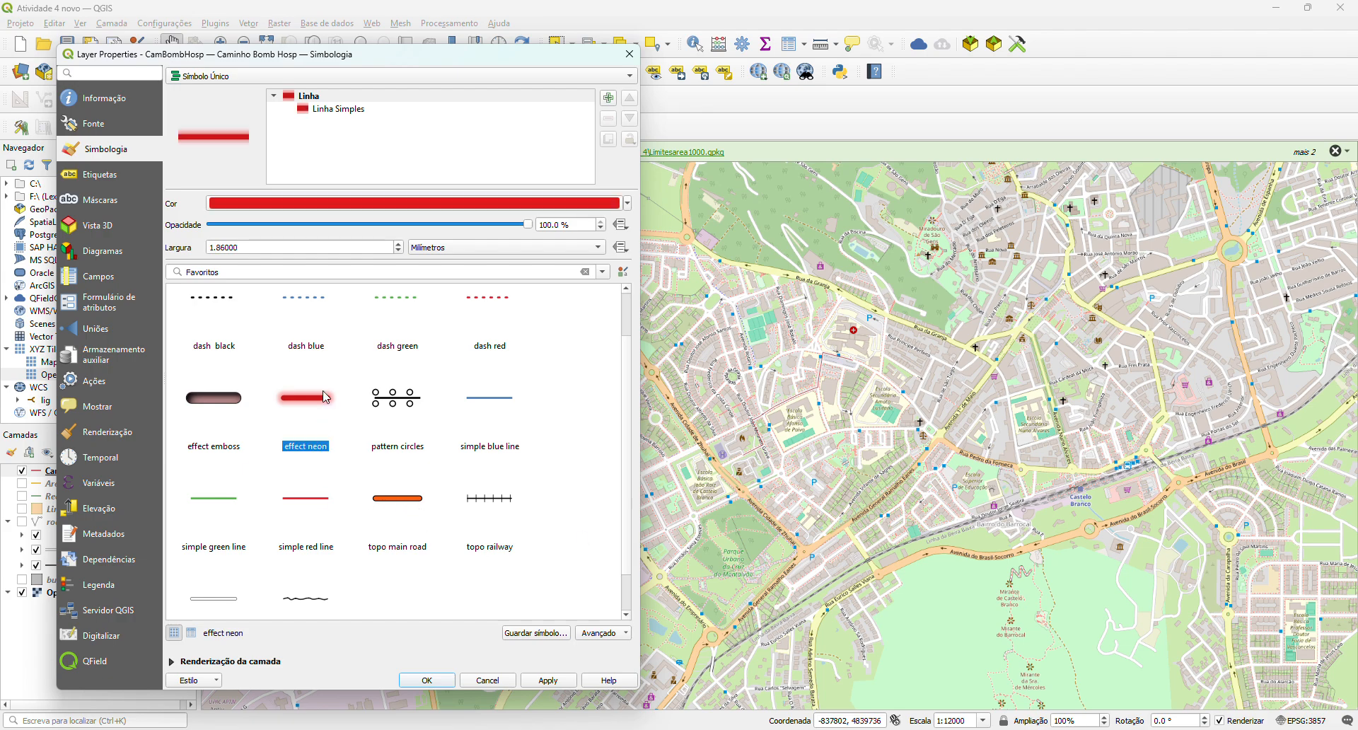
scroll(377, 498, "up", 1)
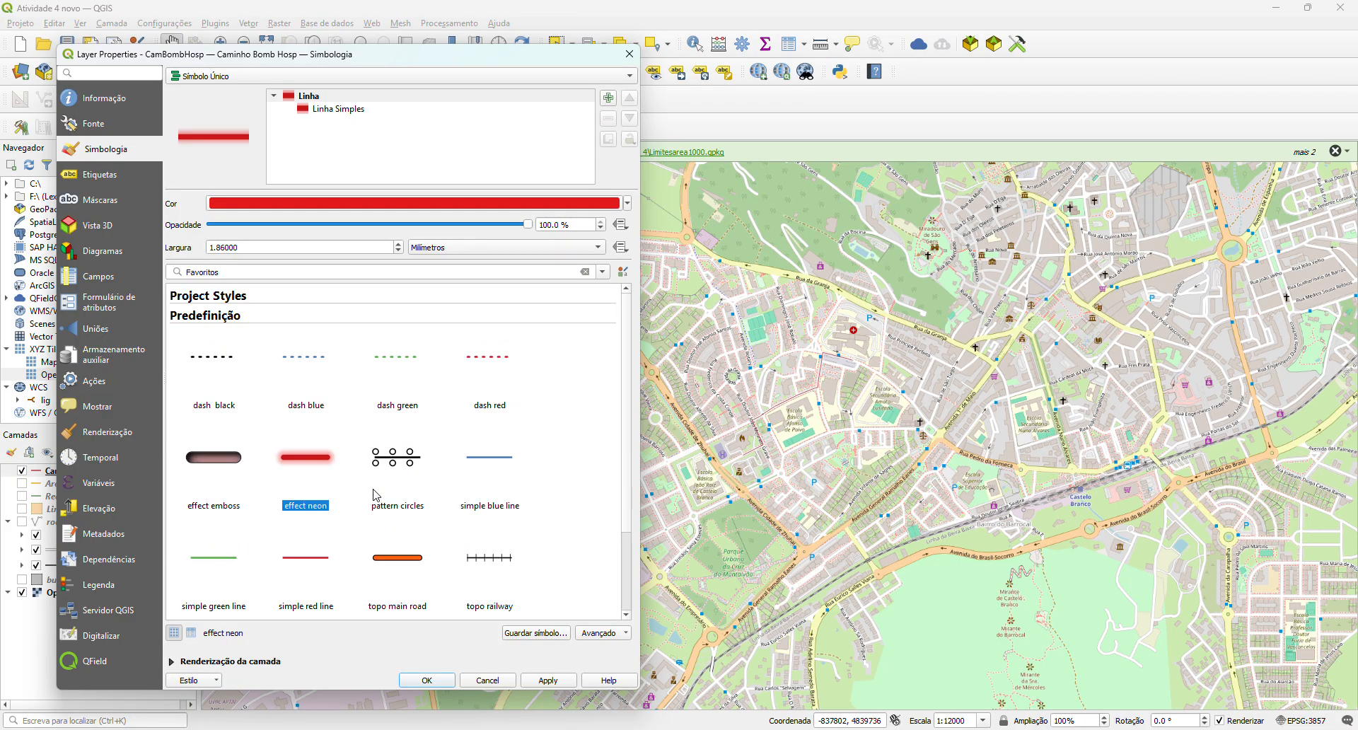
double_click(402, 244)
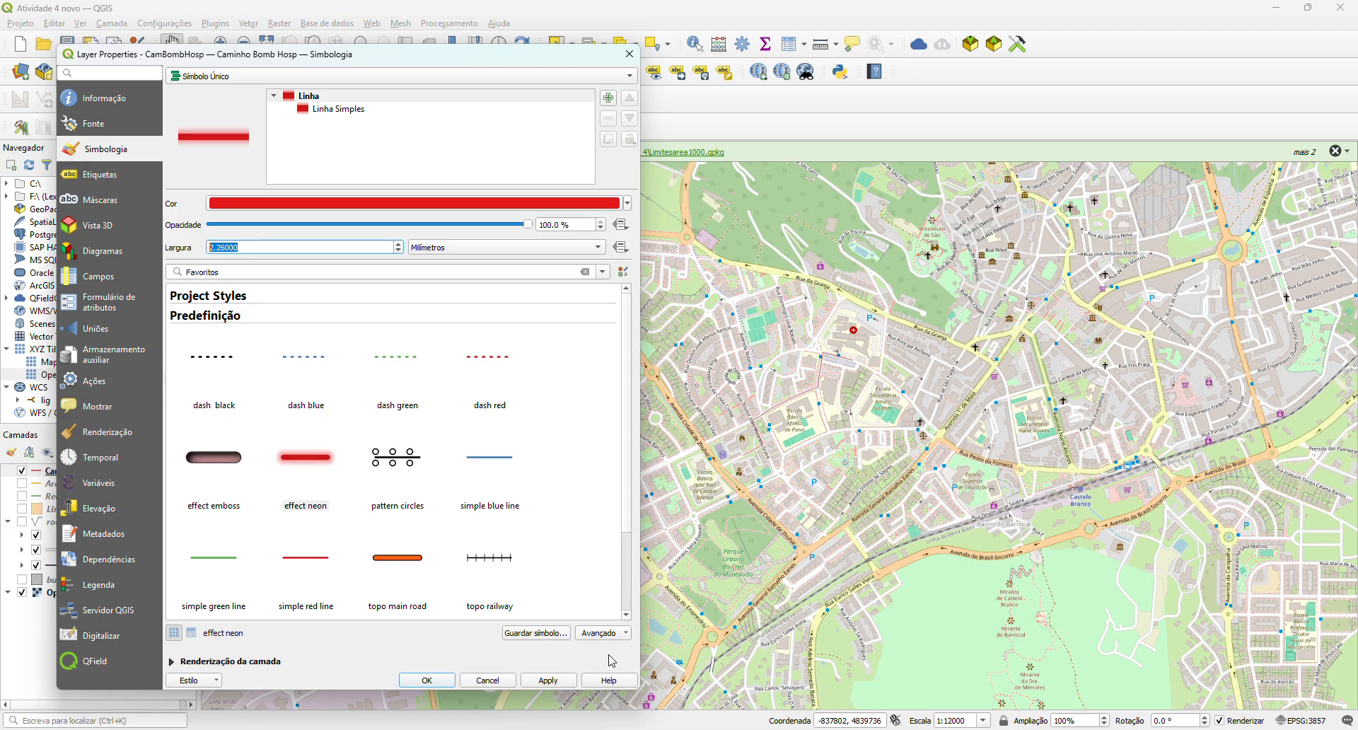
left_click(566, 685)
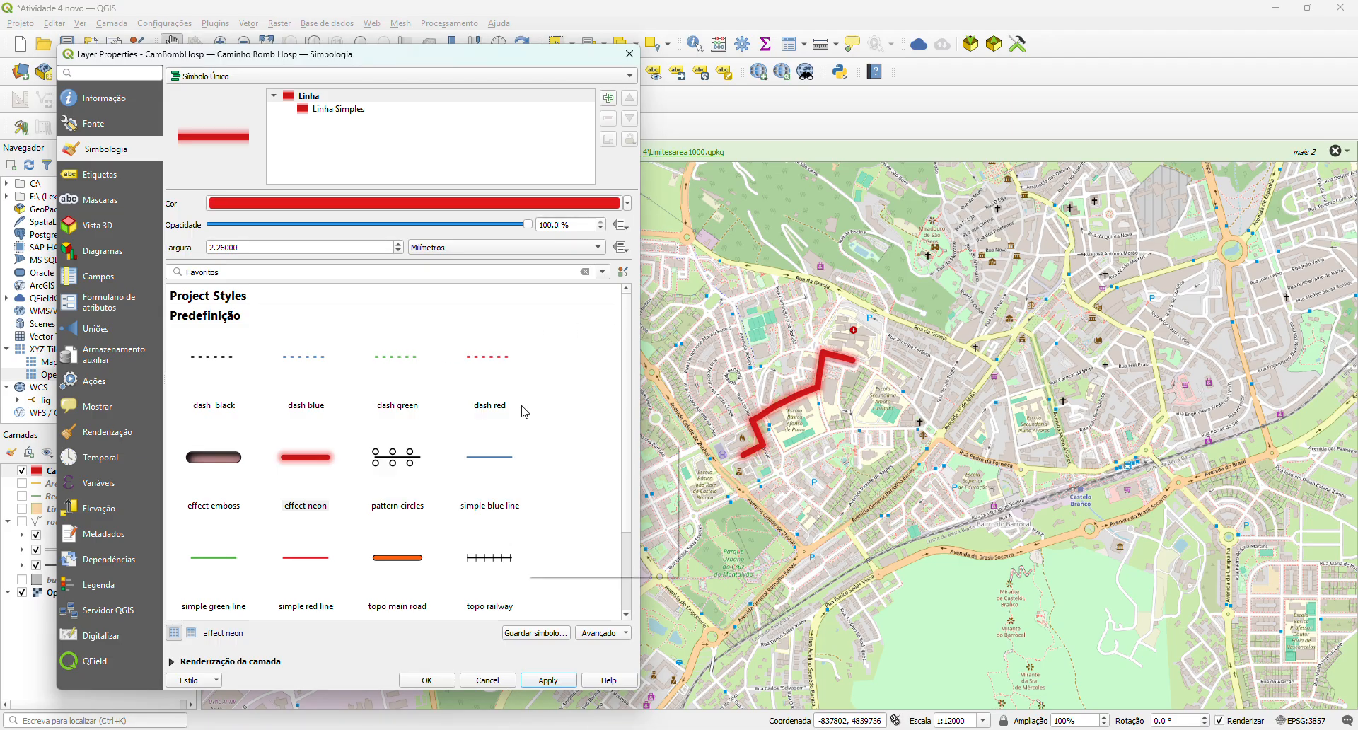
left_click(490, 463)
left_click(547, 682)
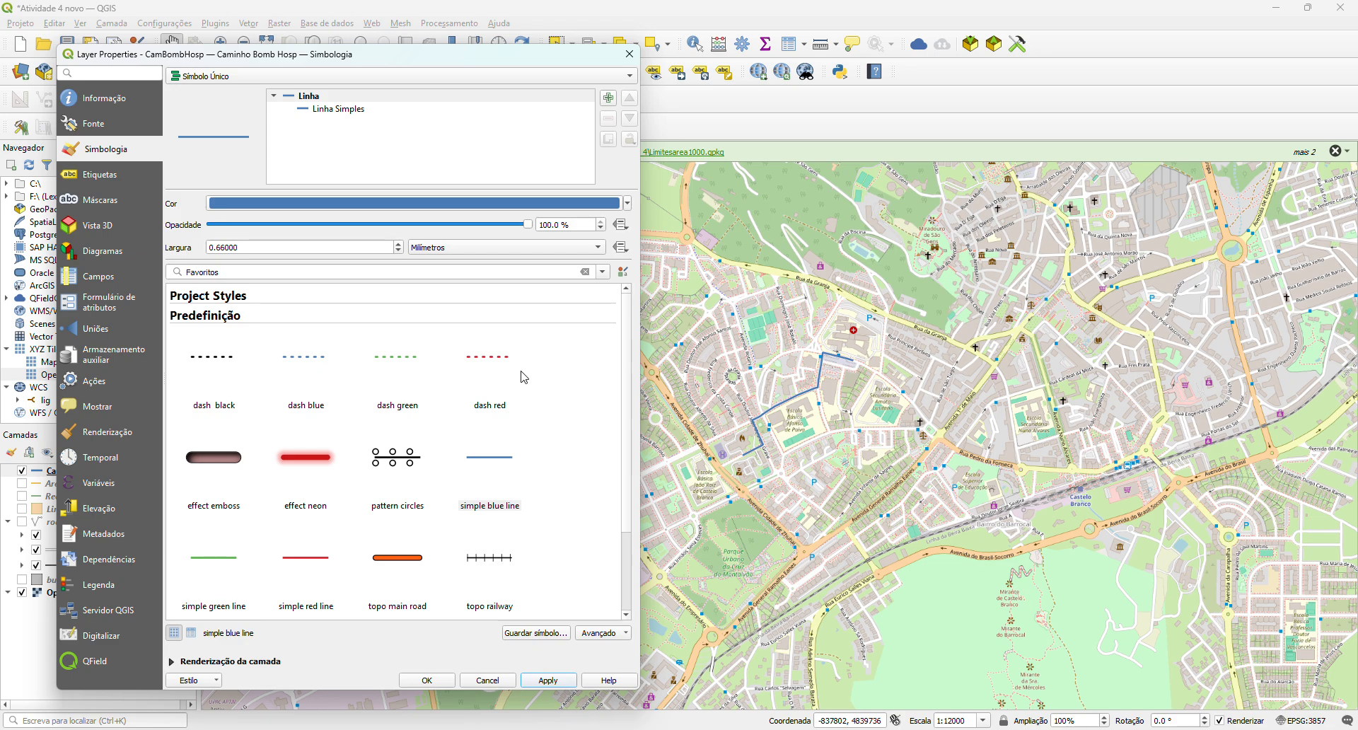
- Give the route the dash blue line style with a width of 1.06 millimetres and apply it
mouse_move(423, 341)
left_click(315, 362)
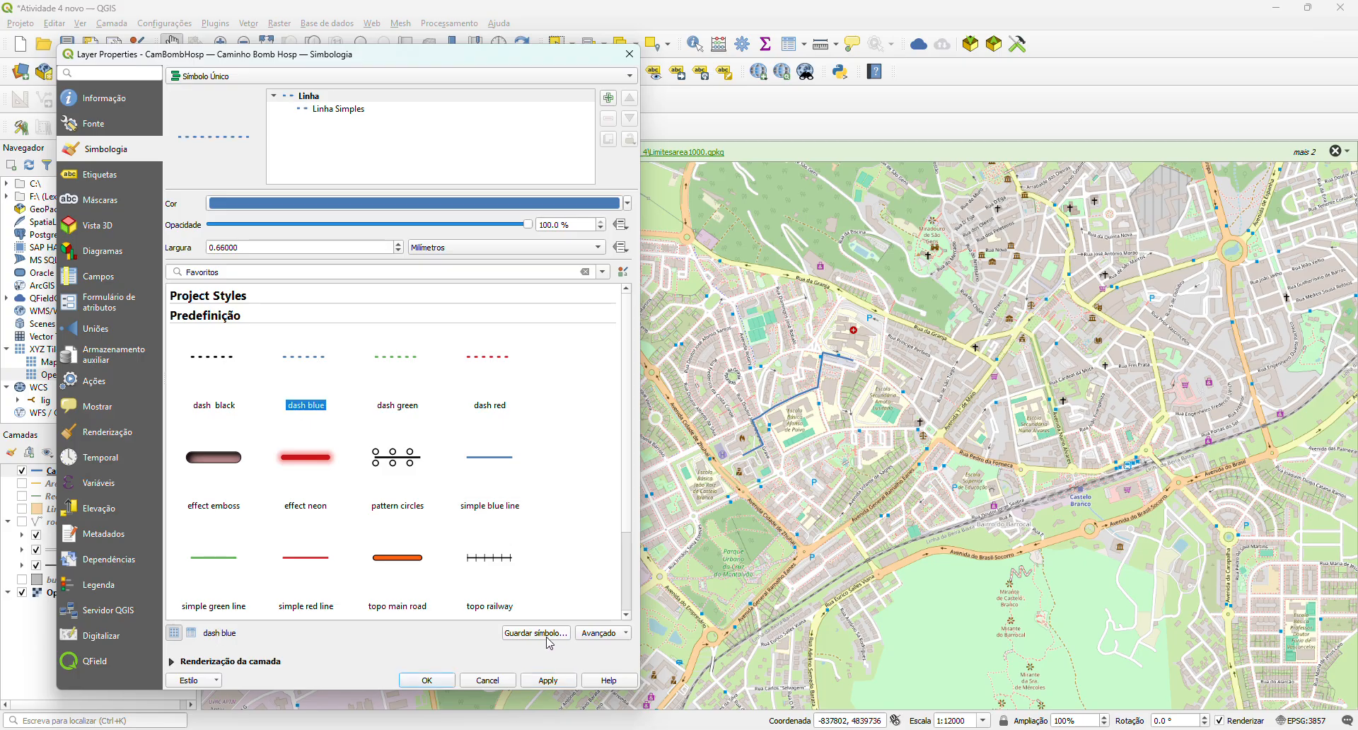
left_click(547, 678)
left_click(400, 244)
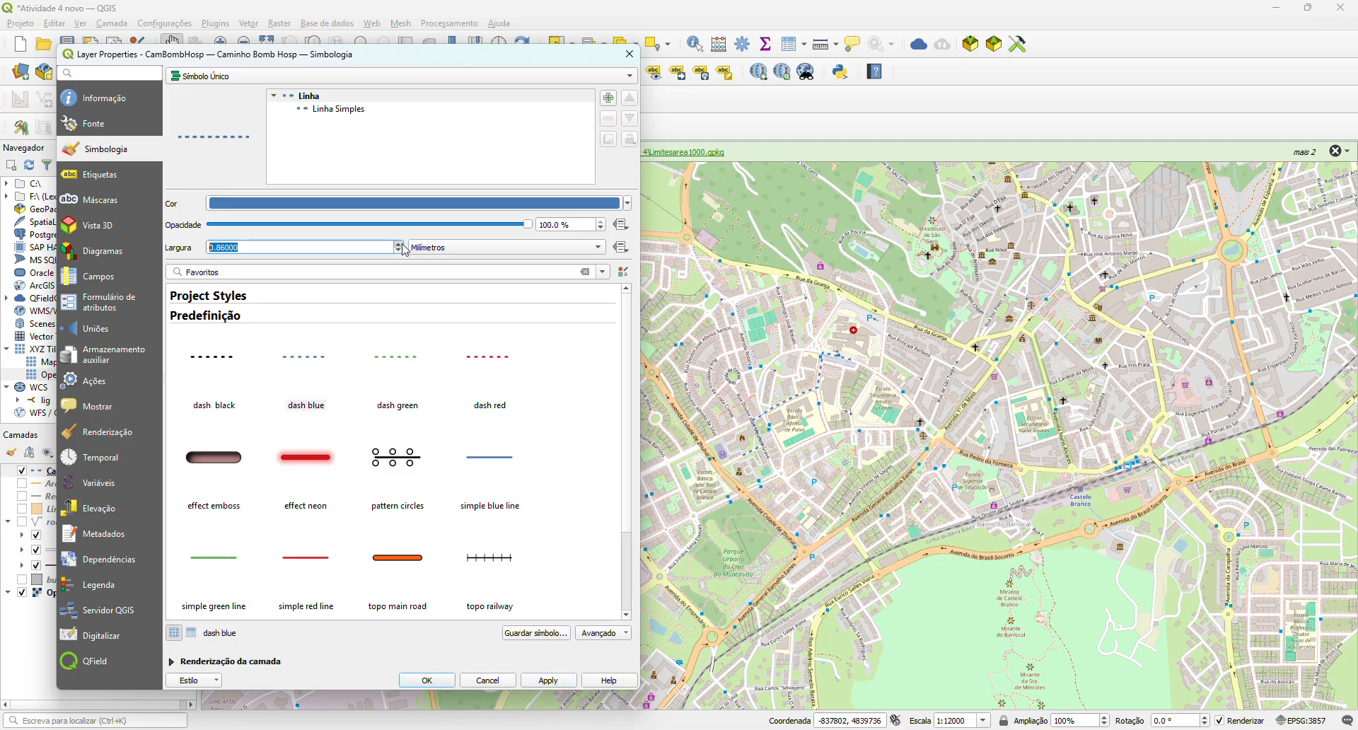
left_click(536, 679)
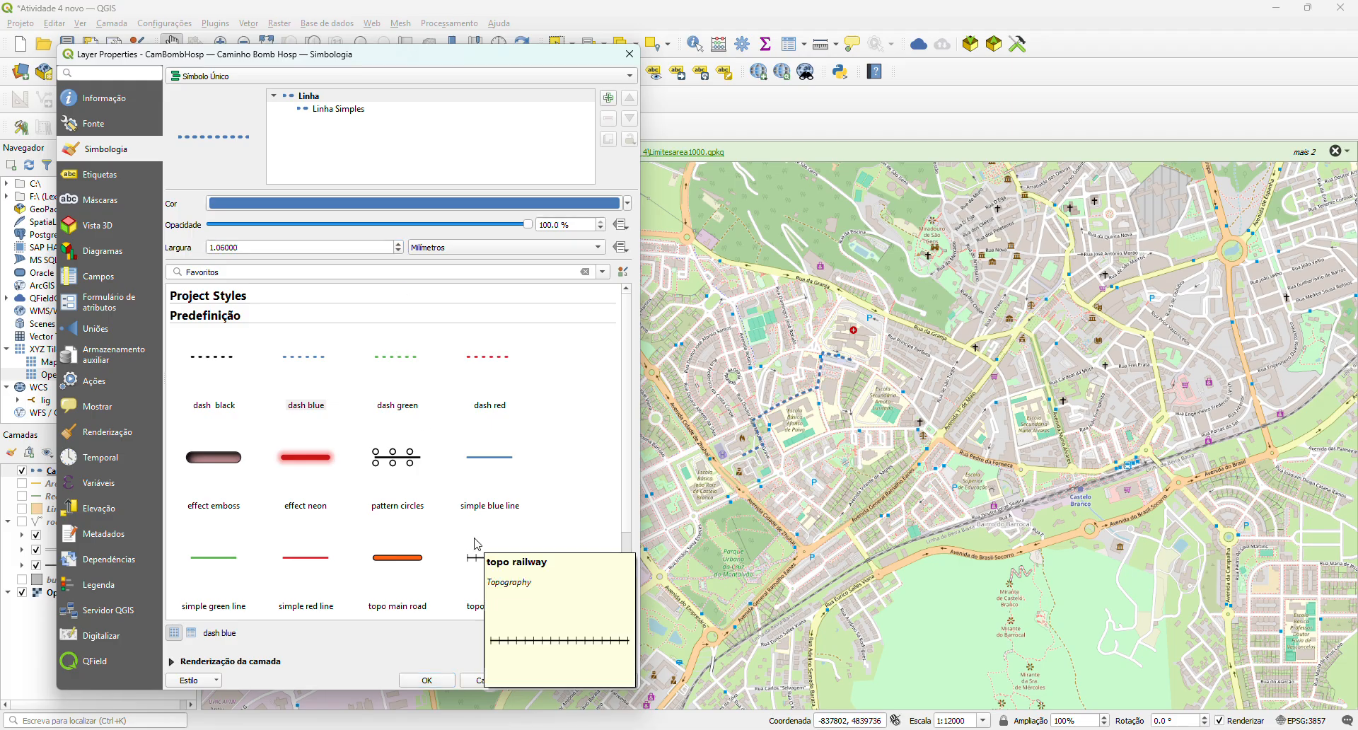
- Enable single labels on the route layer with the text 'Caminho Hospital' and apply them
left_click(93, 172)
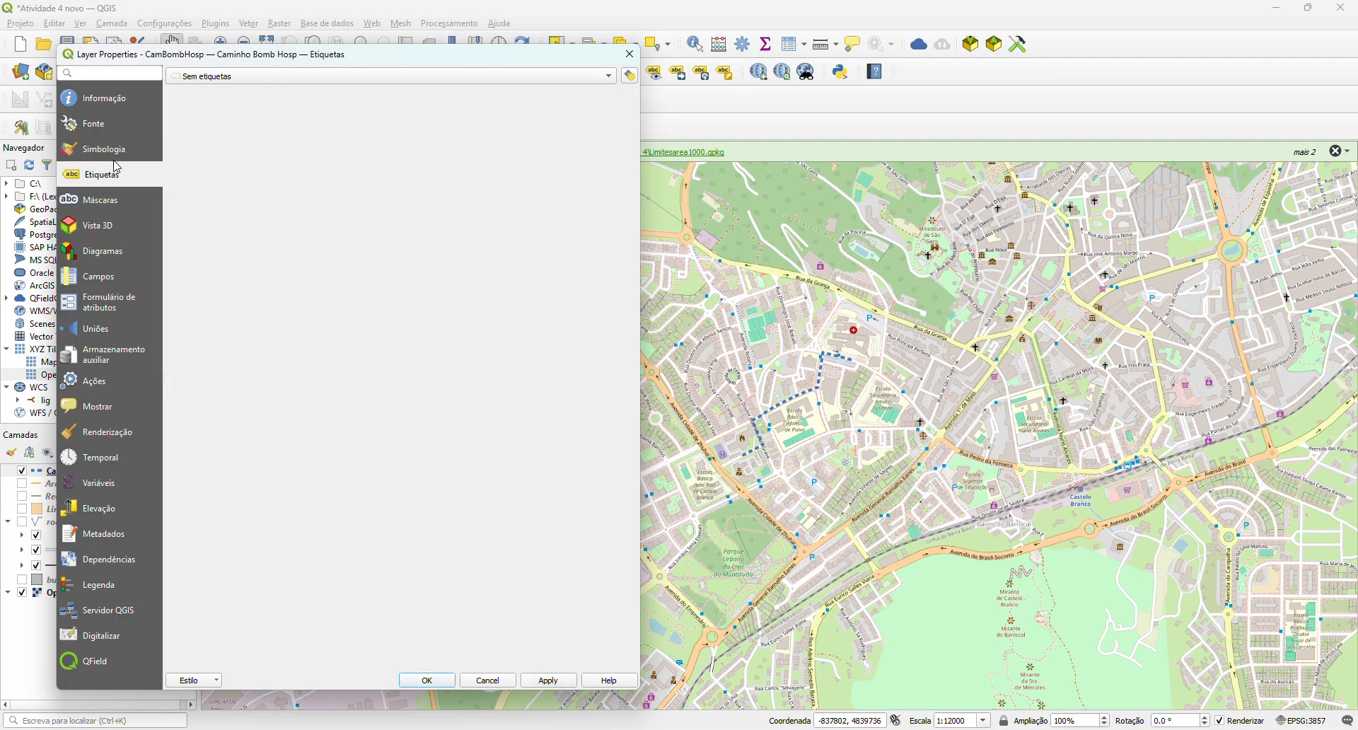
left_click(202, 78)
left_click(207, 89)
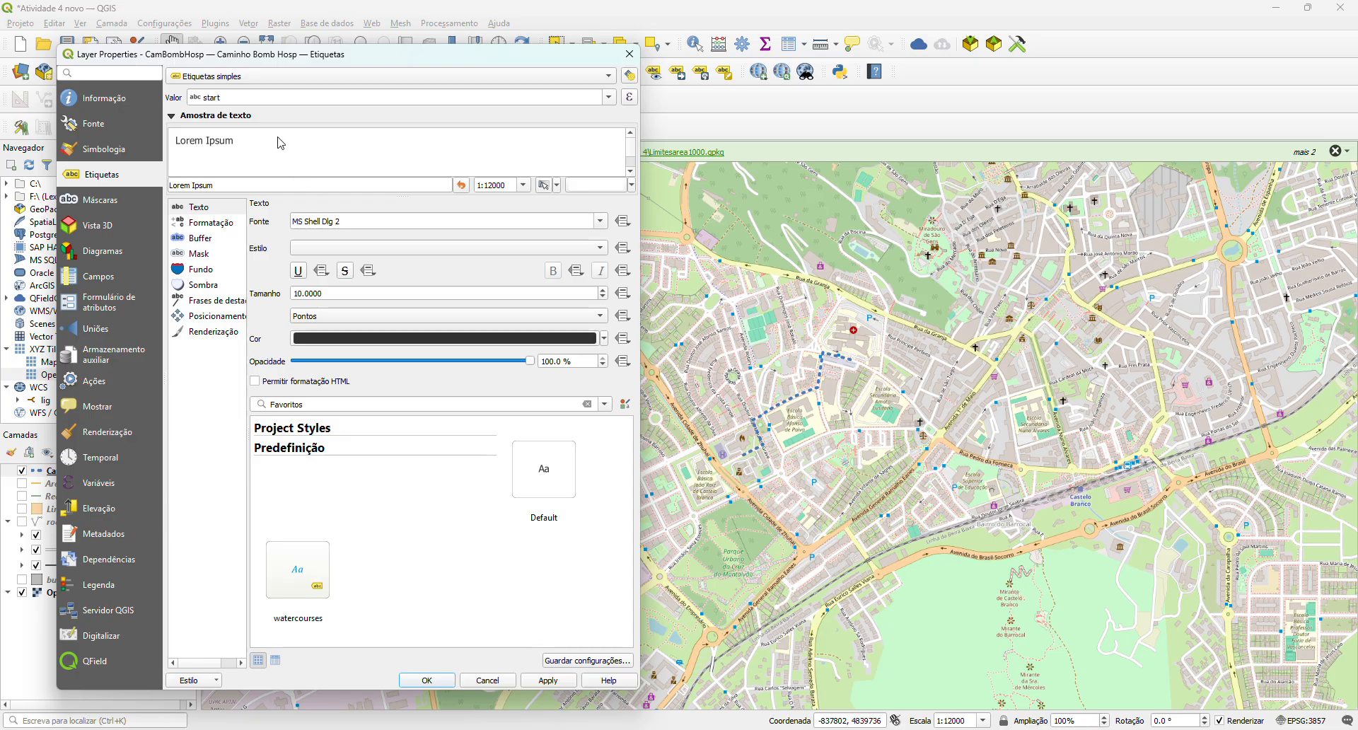
left_click(262, 99)
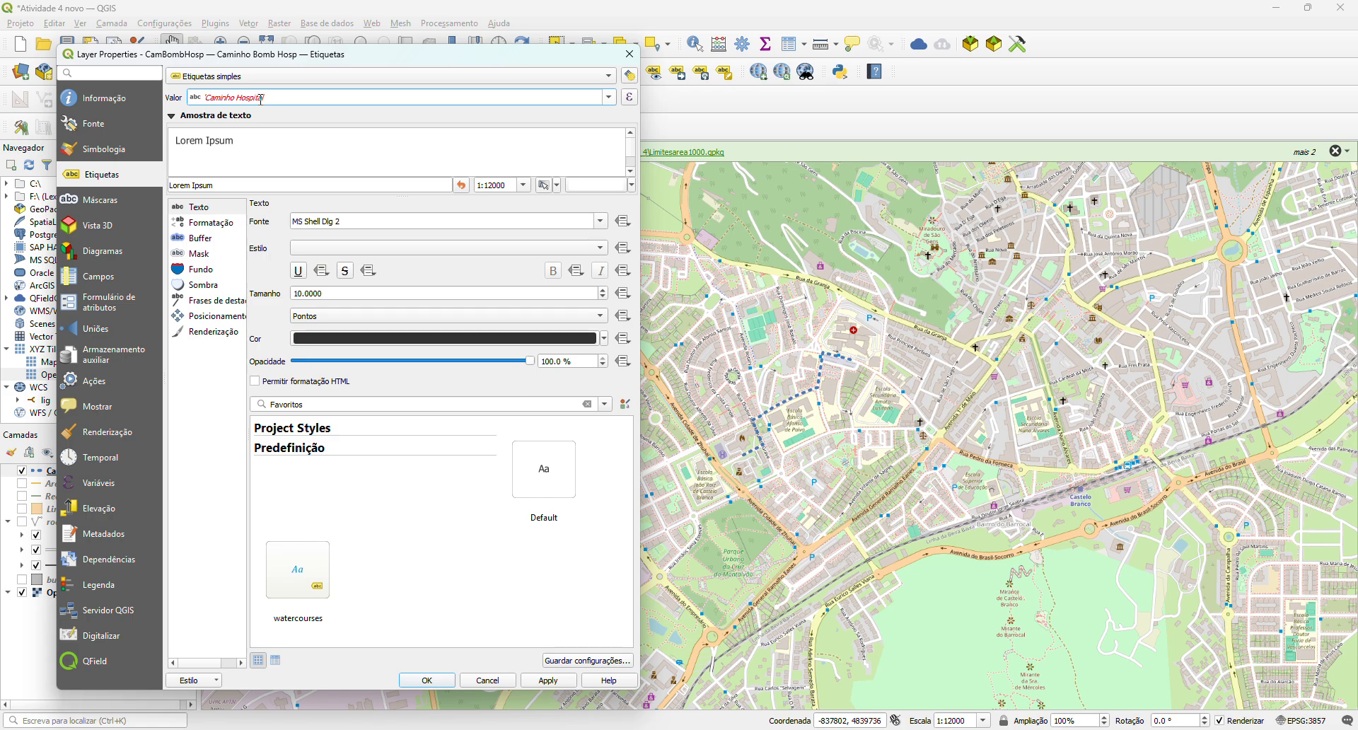
type("'")
left_click(534, 689)
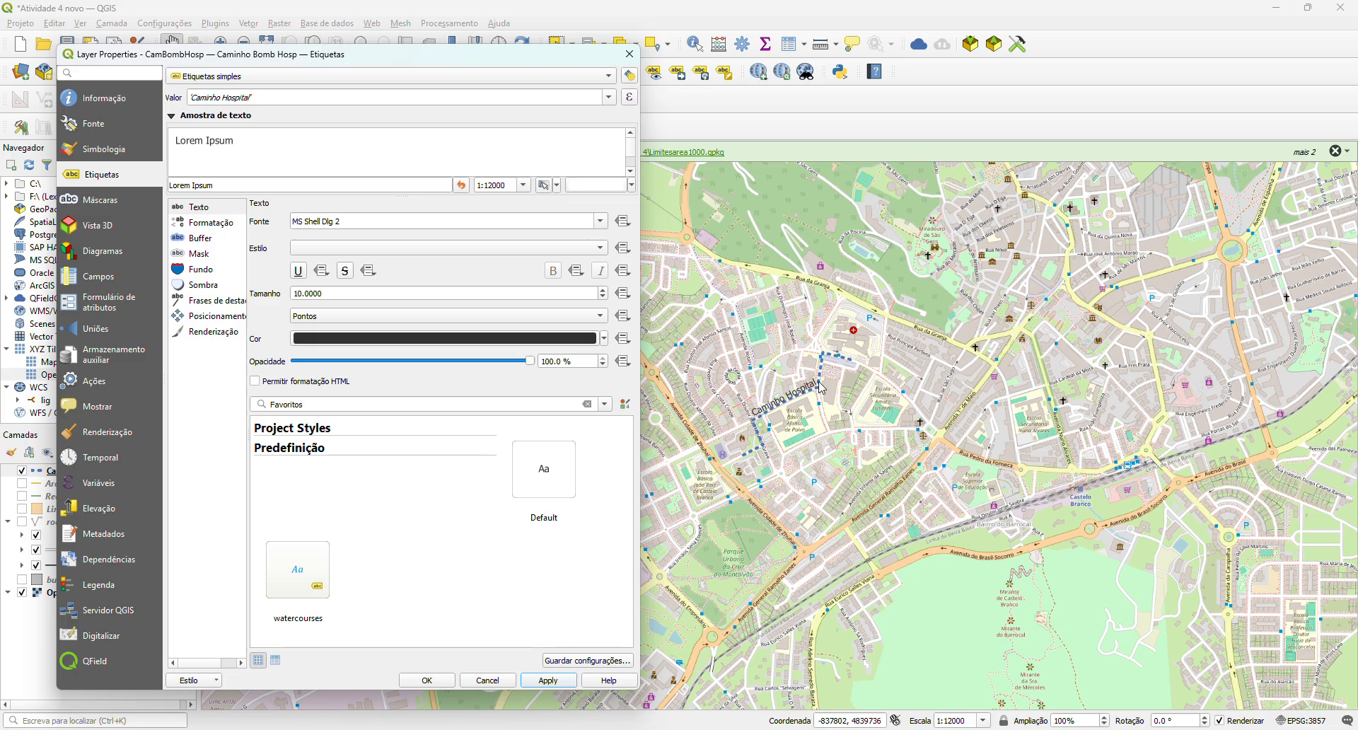
- Recolour the route label text to the standard blue (#1f78b4) and apply it
left_click(373, 339)
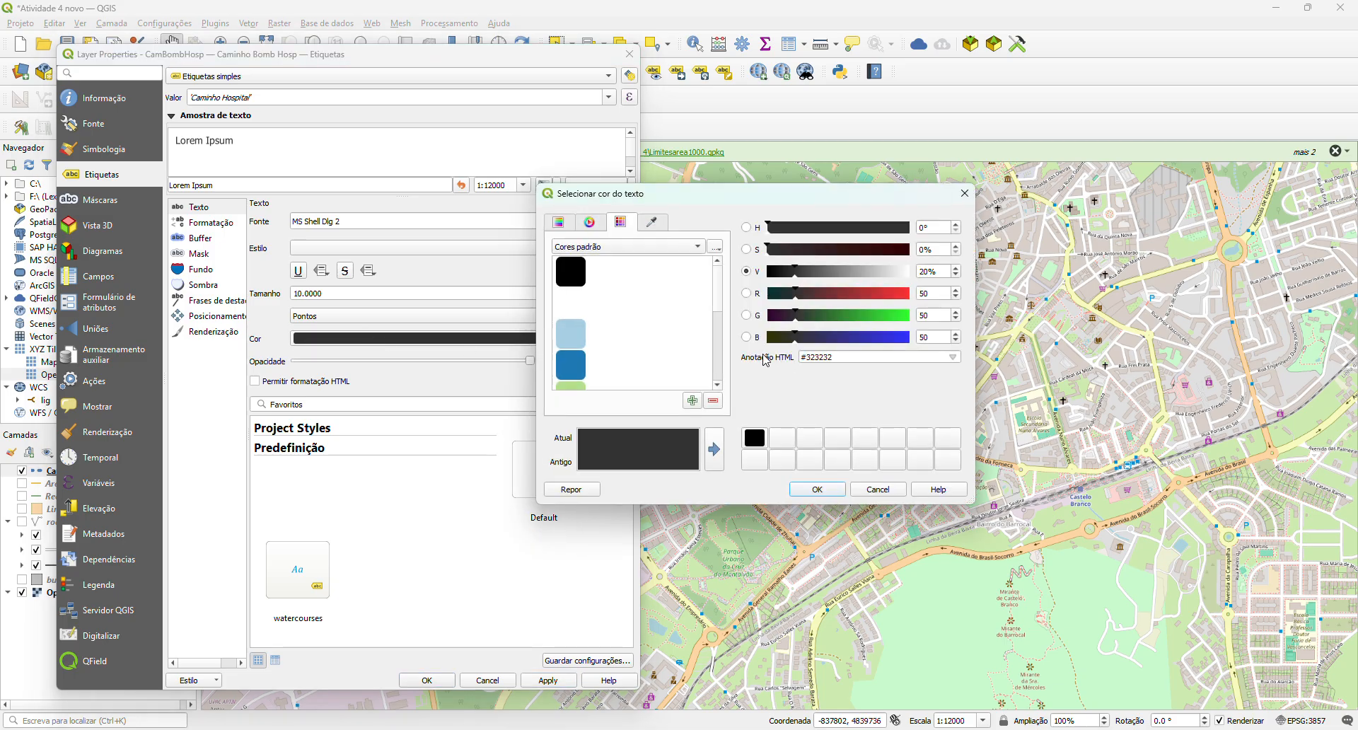
left_click(571, 364)
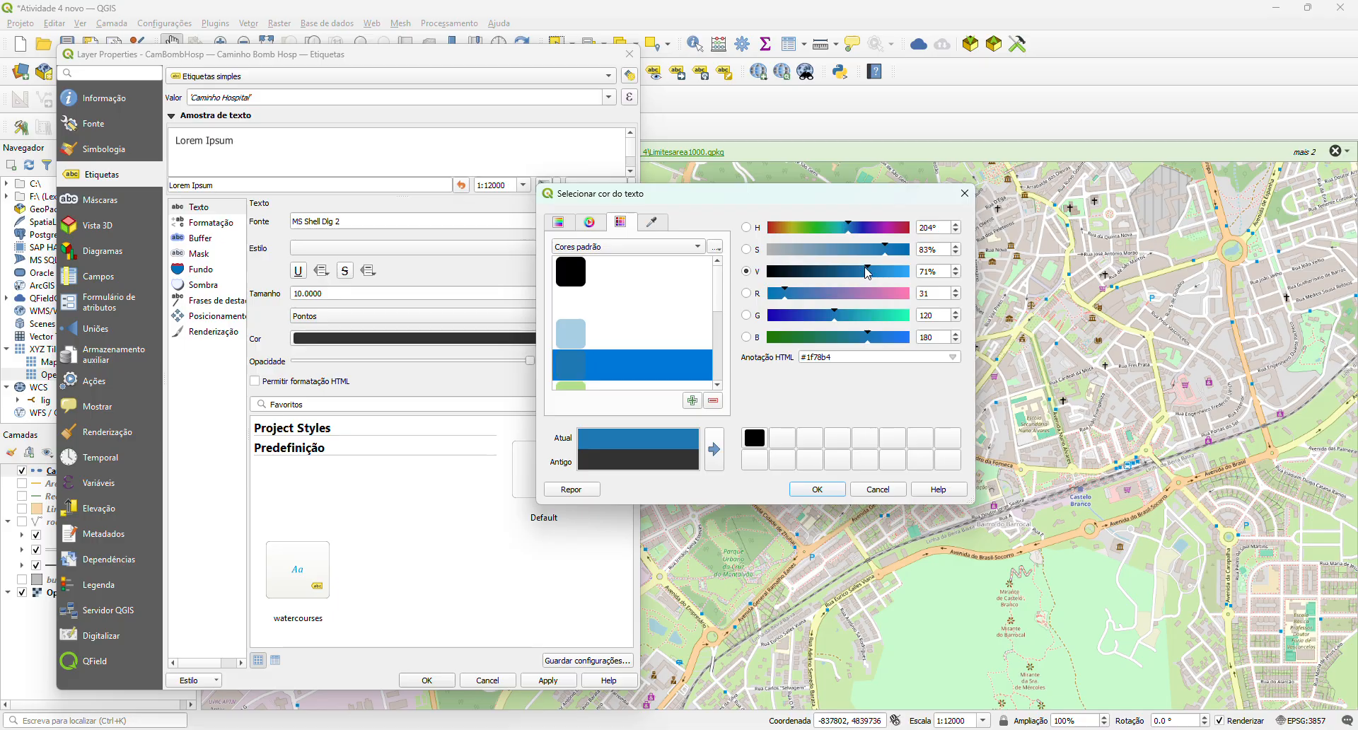
left_click(806, 494)
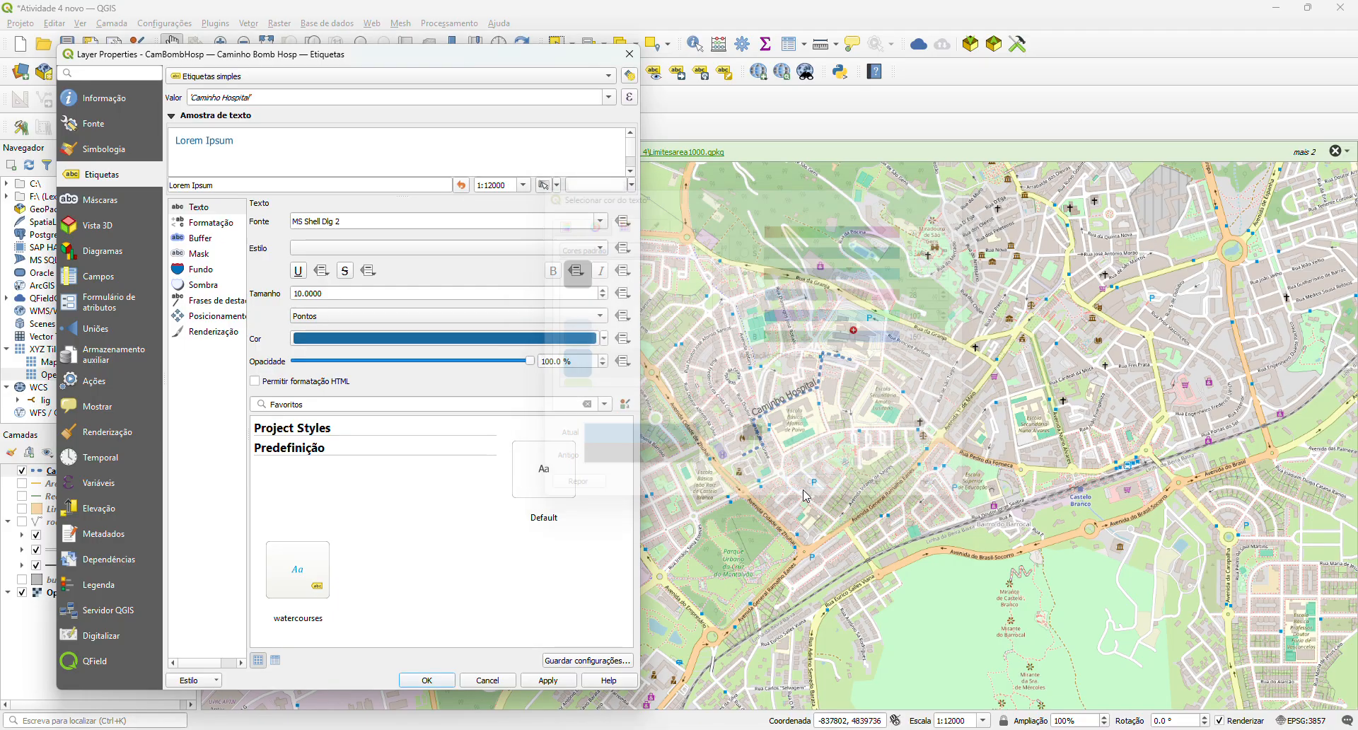
left_click(548, 680)
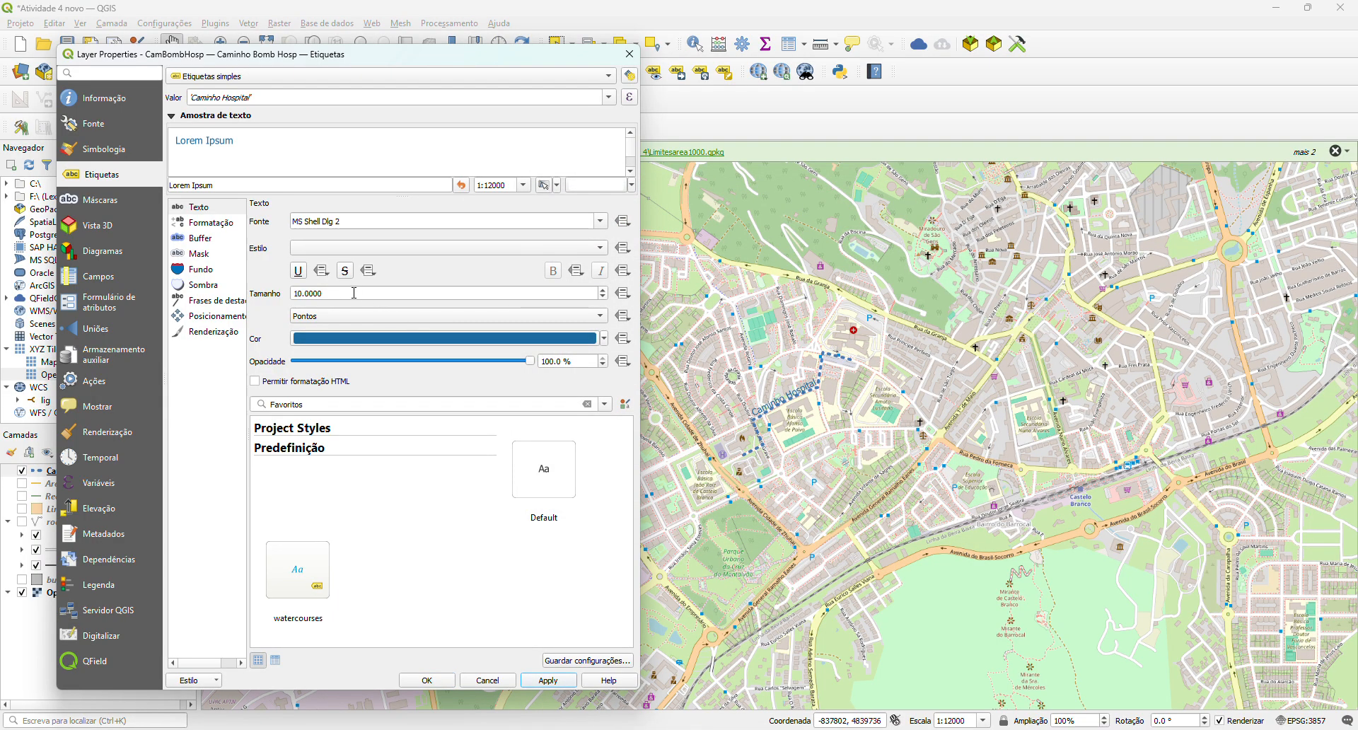
- Set the route label font to Segoe UI in the Black style, apply it and close the layer properties
left_click(375, 224)
left_click(599, 222)
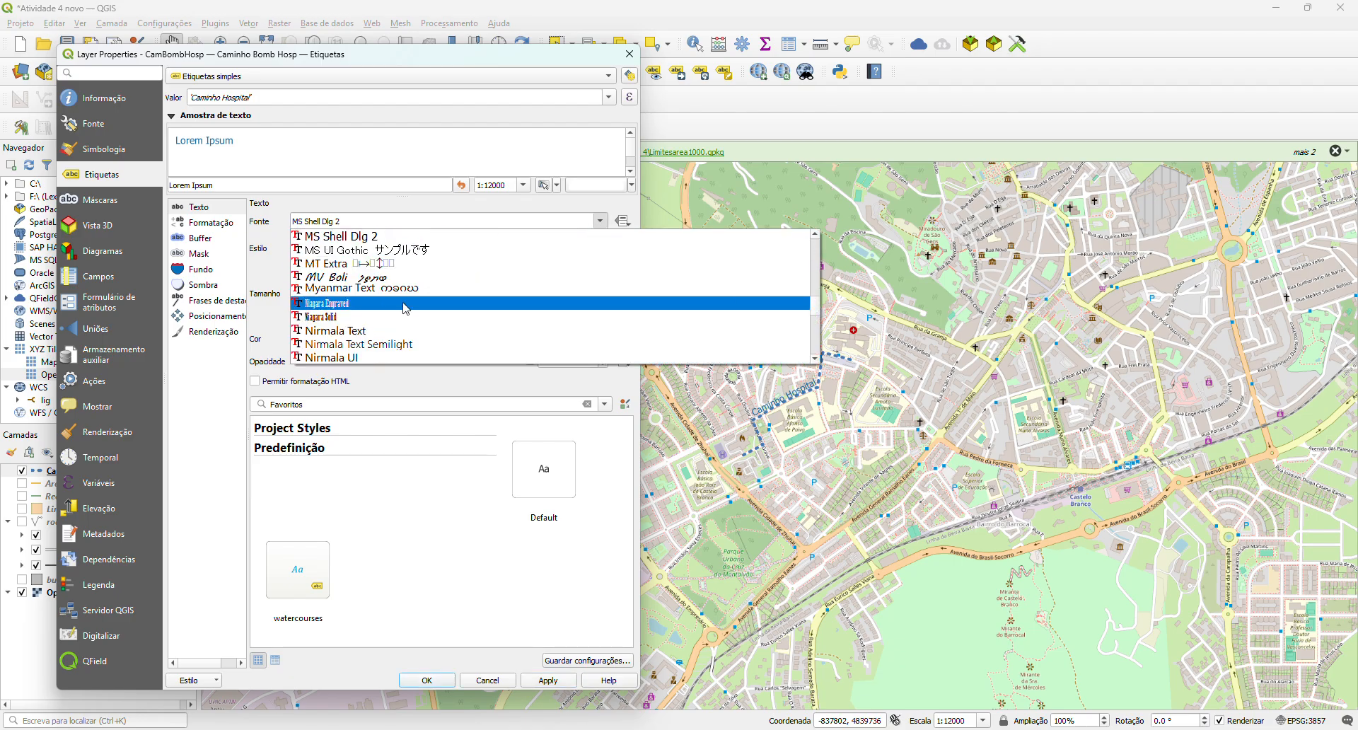
scroll(403, 312, "down", 6)
scroll(400, 318, "down", 10)
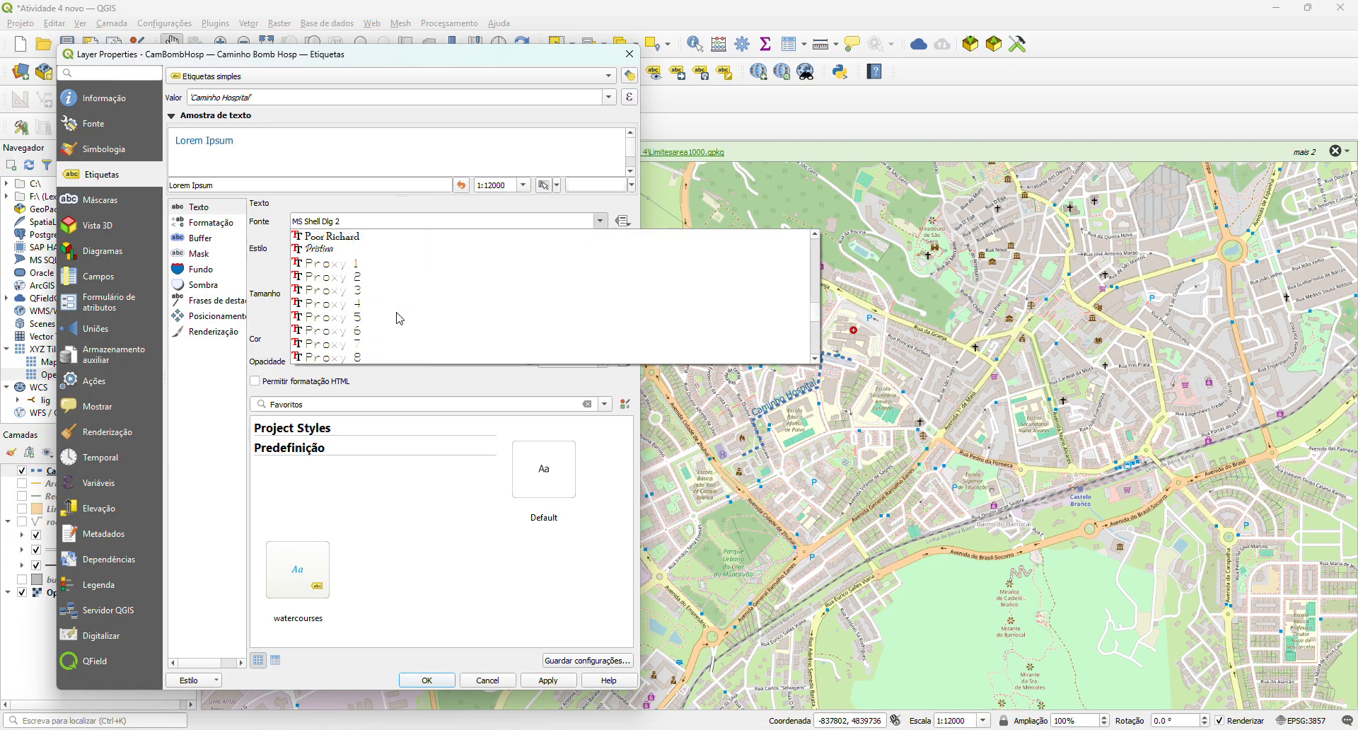
scroll(400, 319, "down", 2)
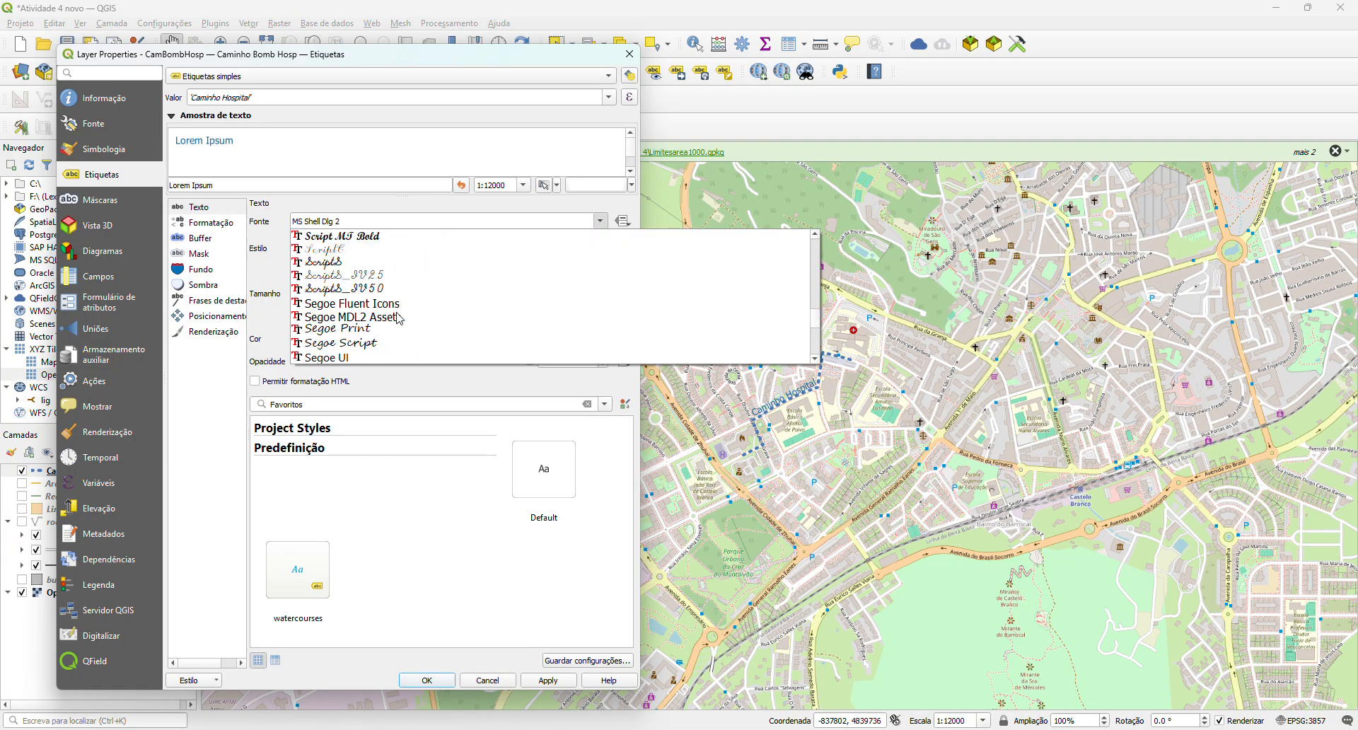
left_click(377, 317)
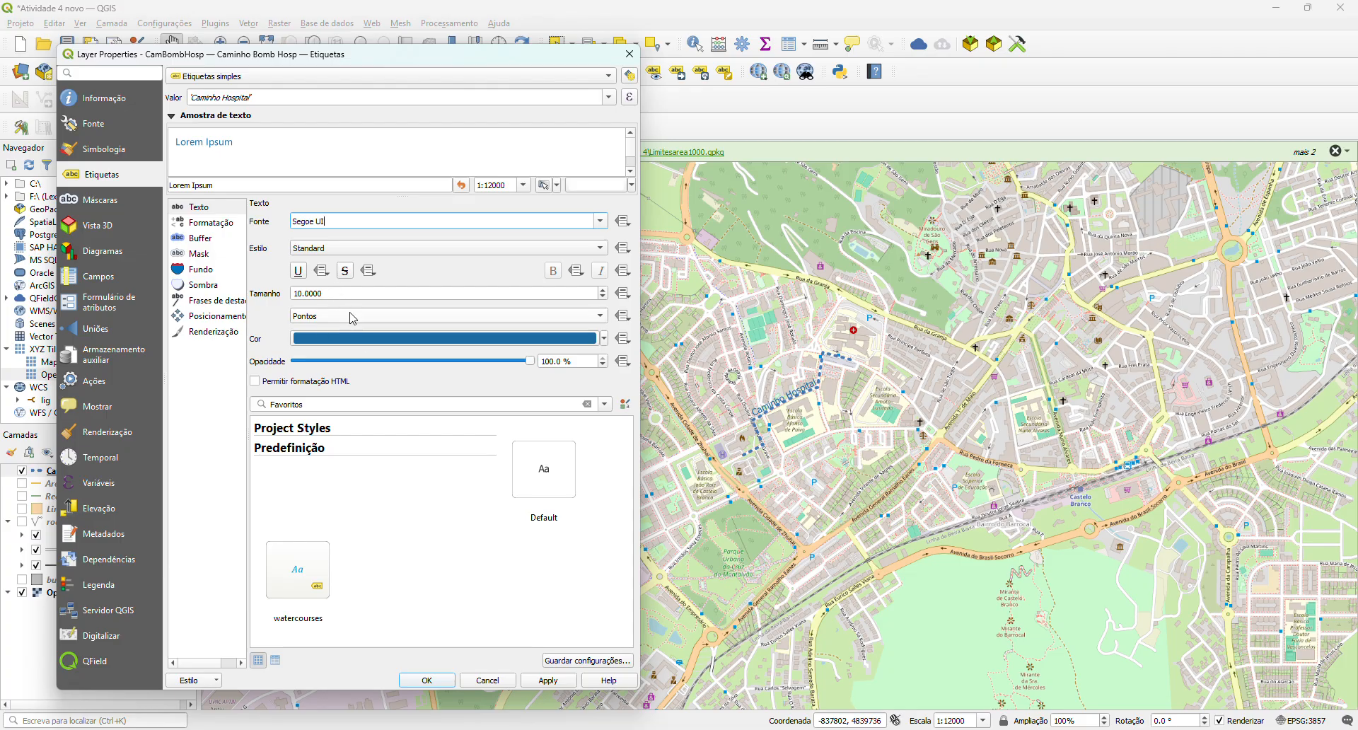
left_click(325, 248)
left_click(324, 308)
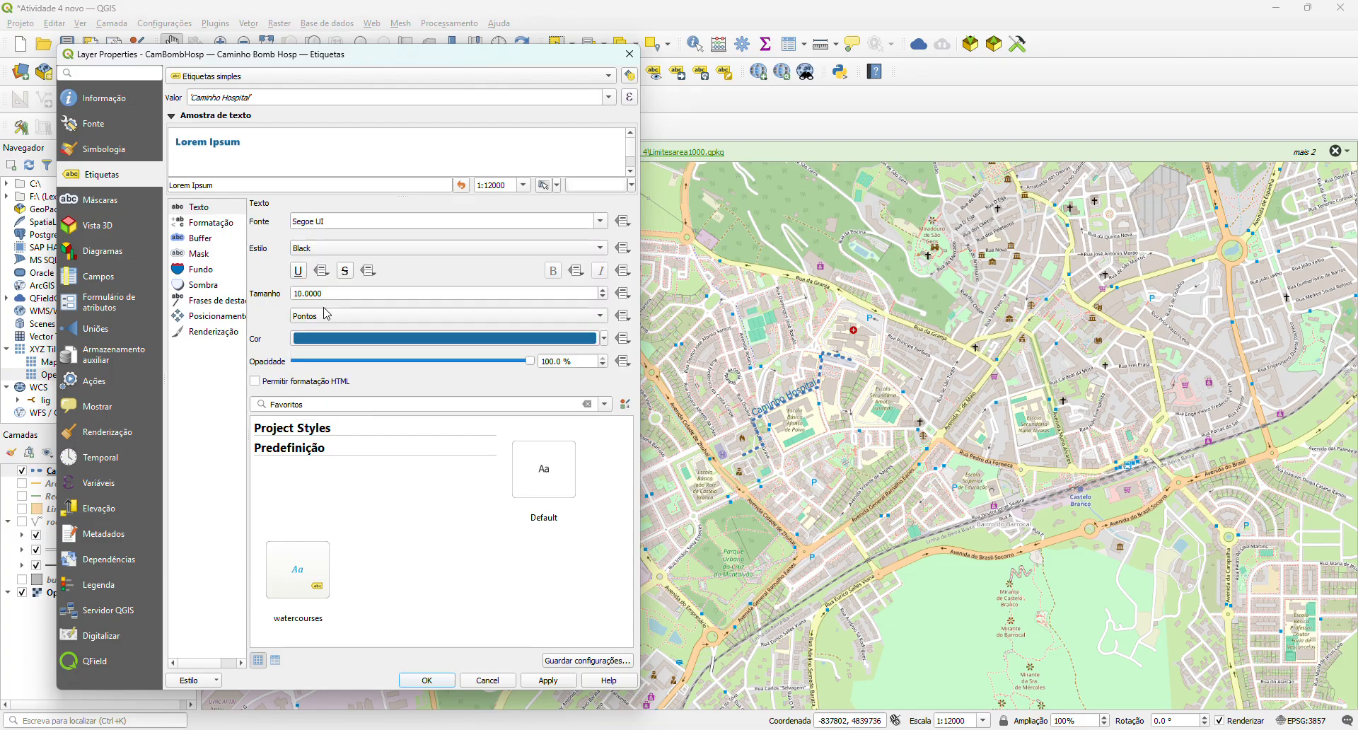
left_click(549, 680)
left_click(428, 680)
- Show the Limitesarea1000 layer together with the labelled route, leaving the Redevias layer hidden
scroll(840, 435, "up", 1)
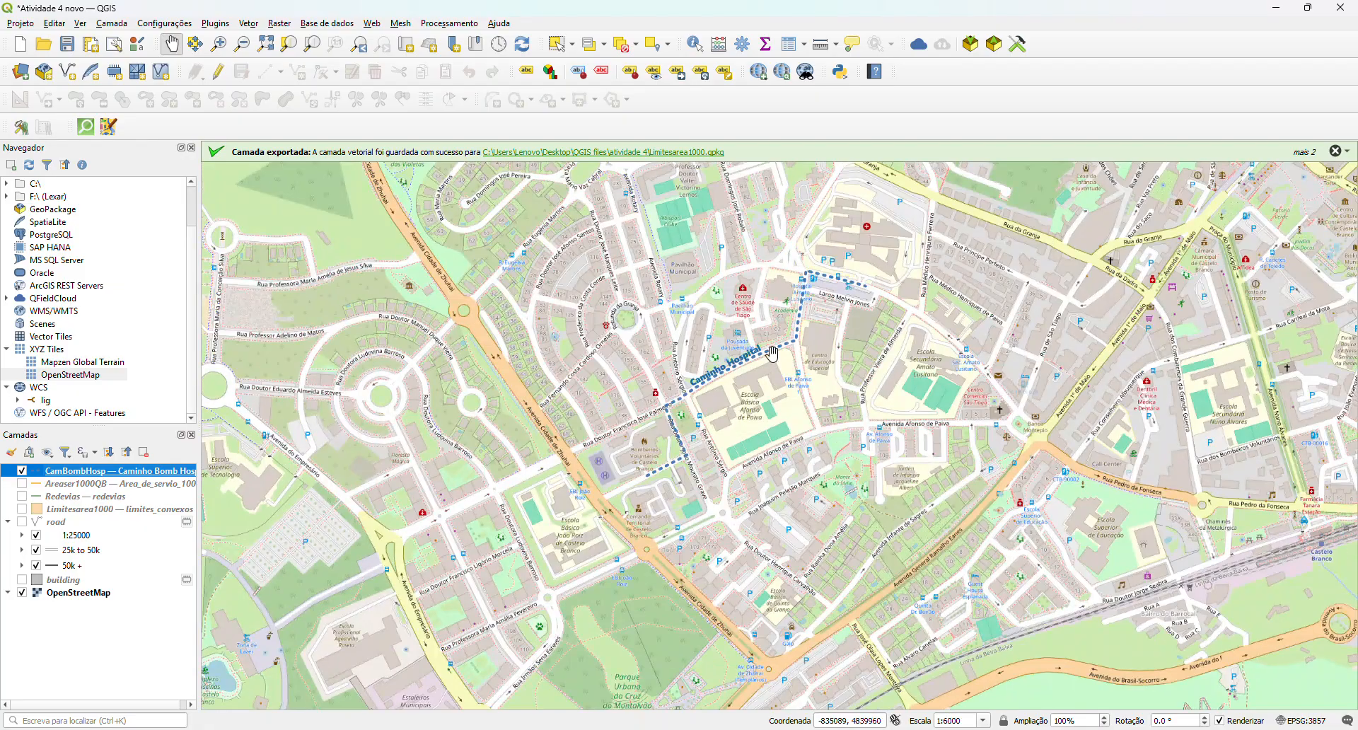
left_click(22, 497)
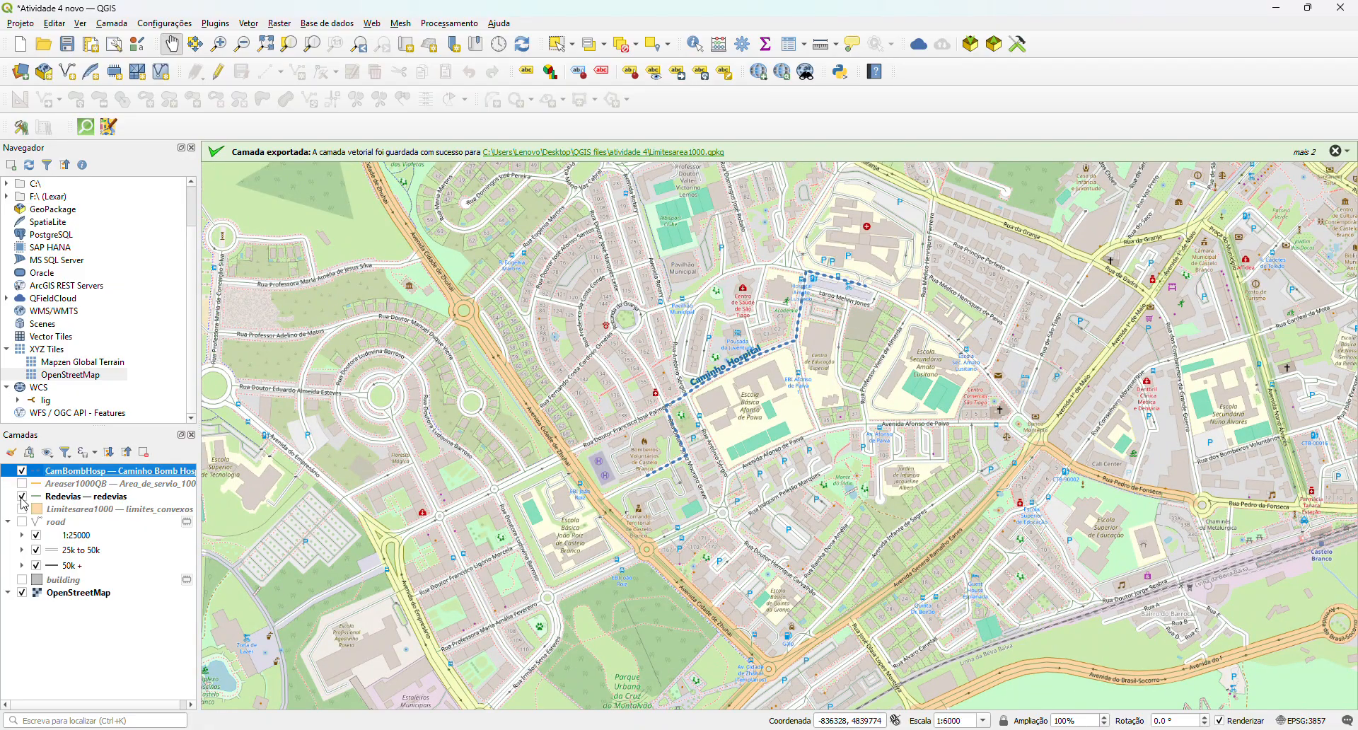
left_click(22, 497)
left_click(22, 509)
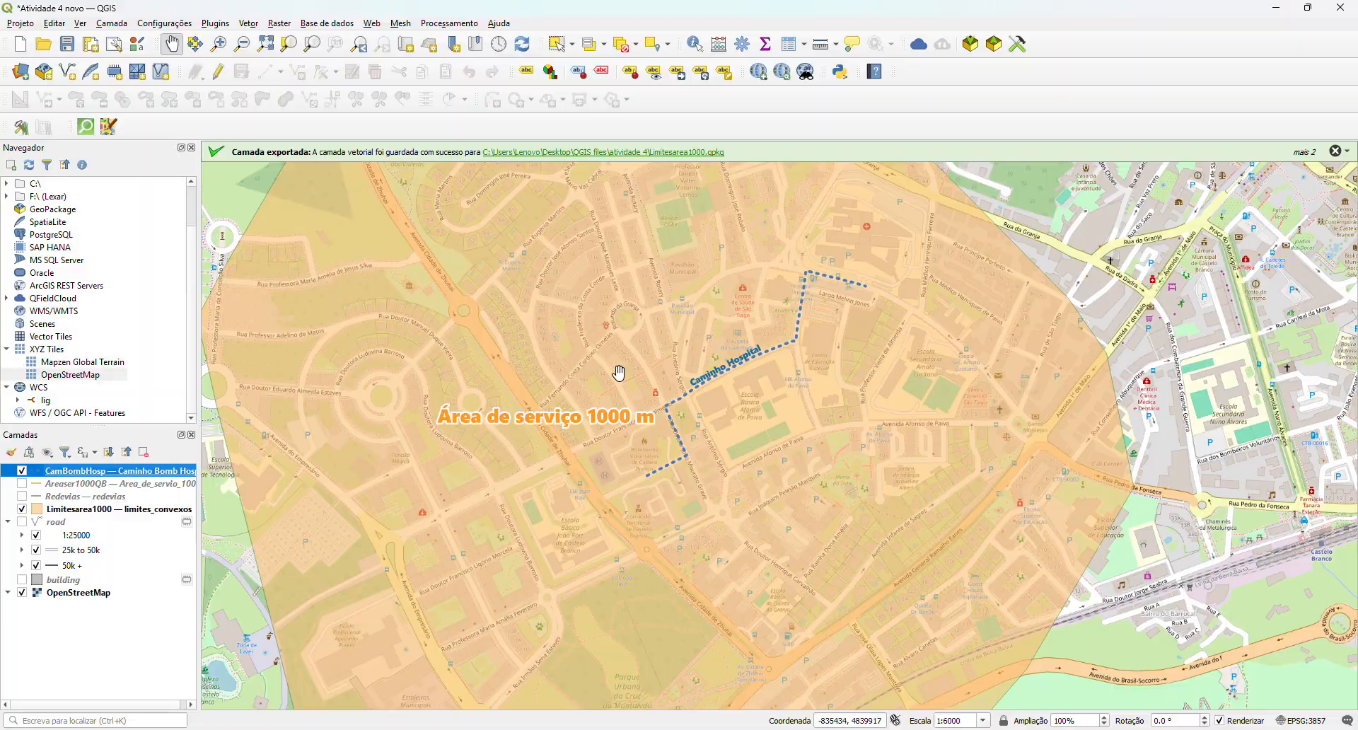
scroll(579, 435, "down", 1)
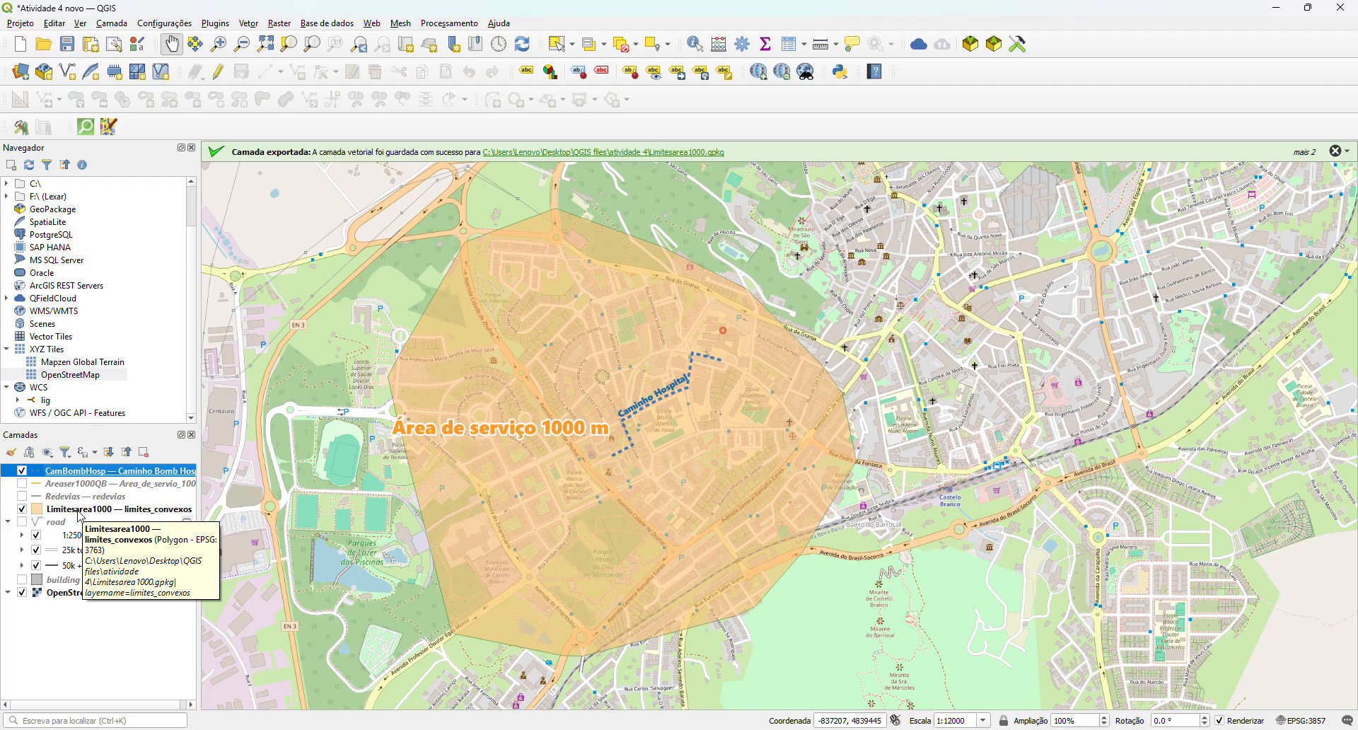
- Move the OpenStreetMap layer directly below CamBombHosp in the layer order, and return it beneath all other layers
left_click(69, 595)
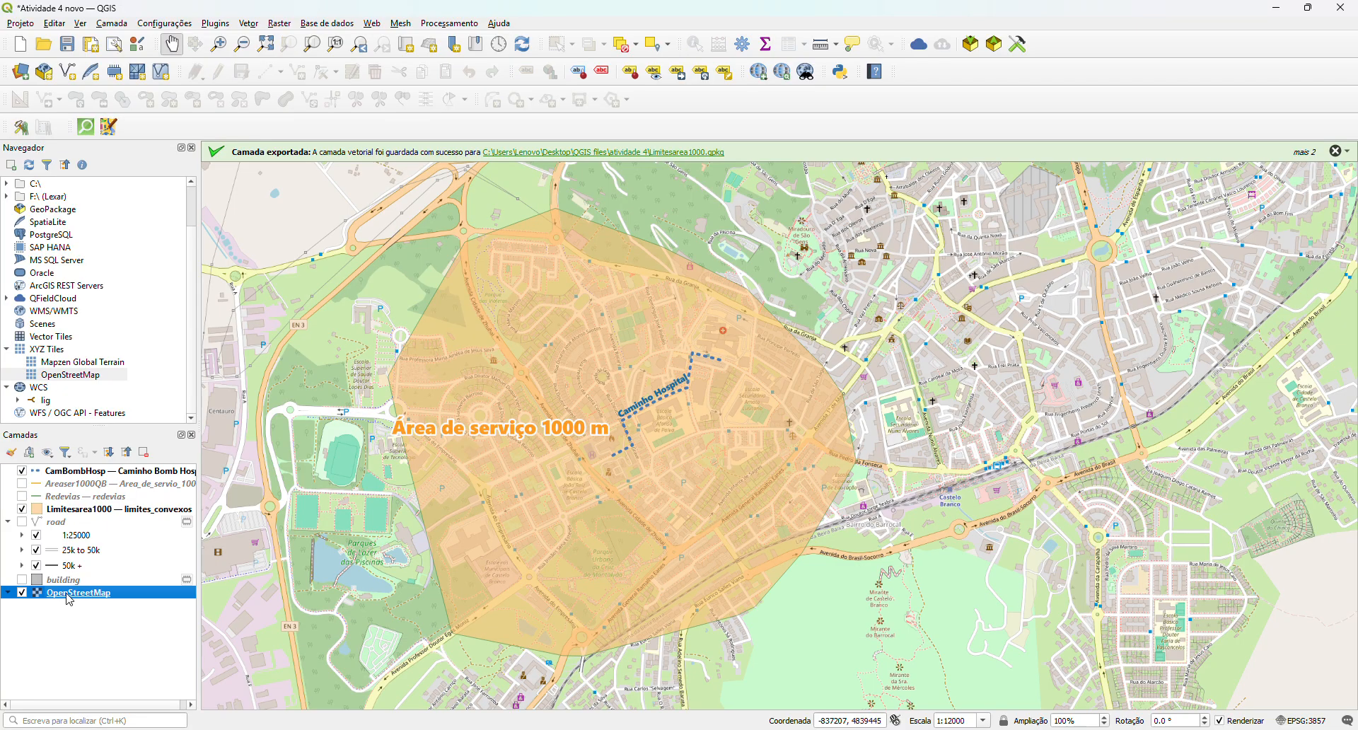
left_click_drag(70, 598, 81, 492)
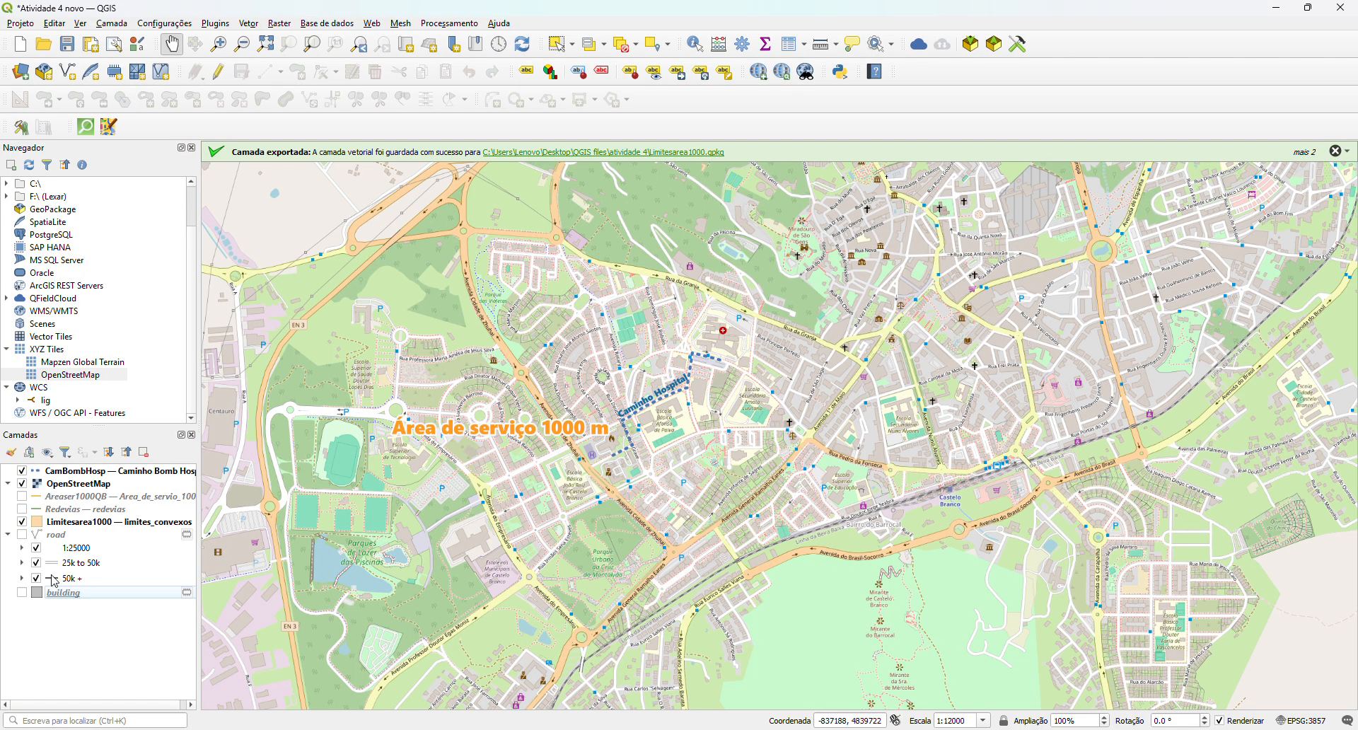
left_click_drag(70, 488, 71, 605)
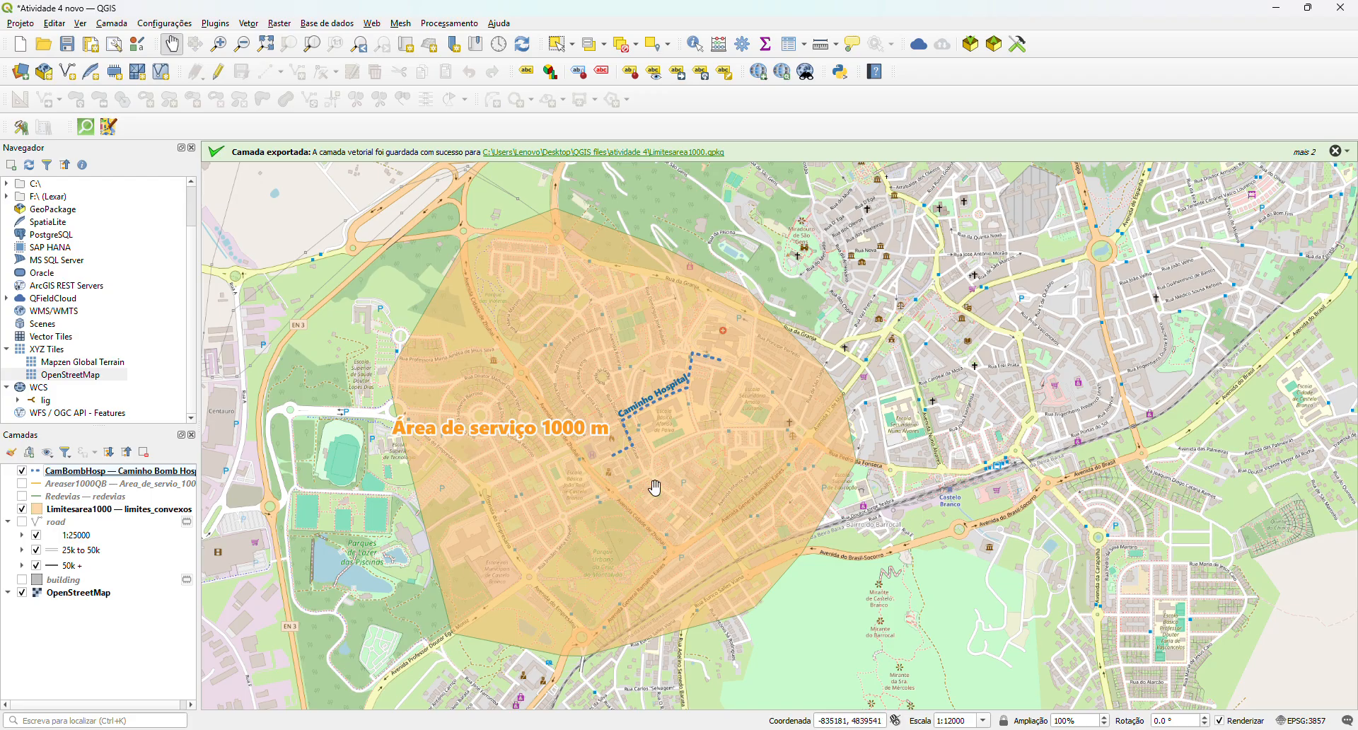
- Select the CamBombHosp layer
scroll(626, 414, "up", 1)
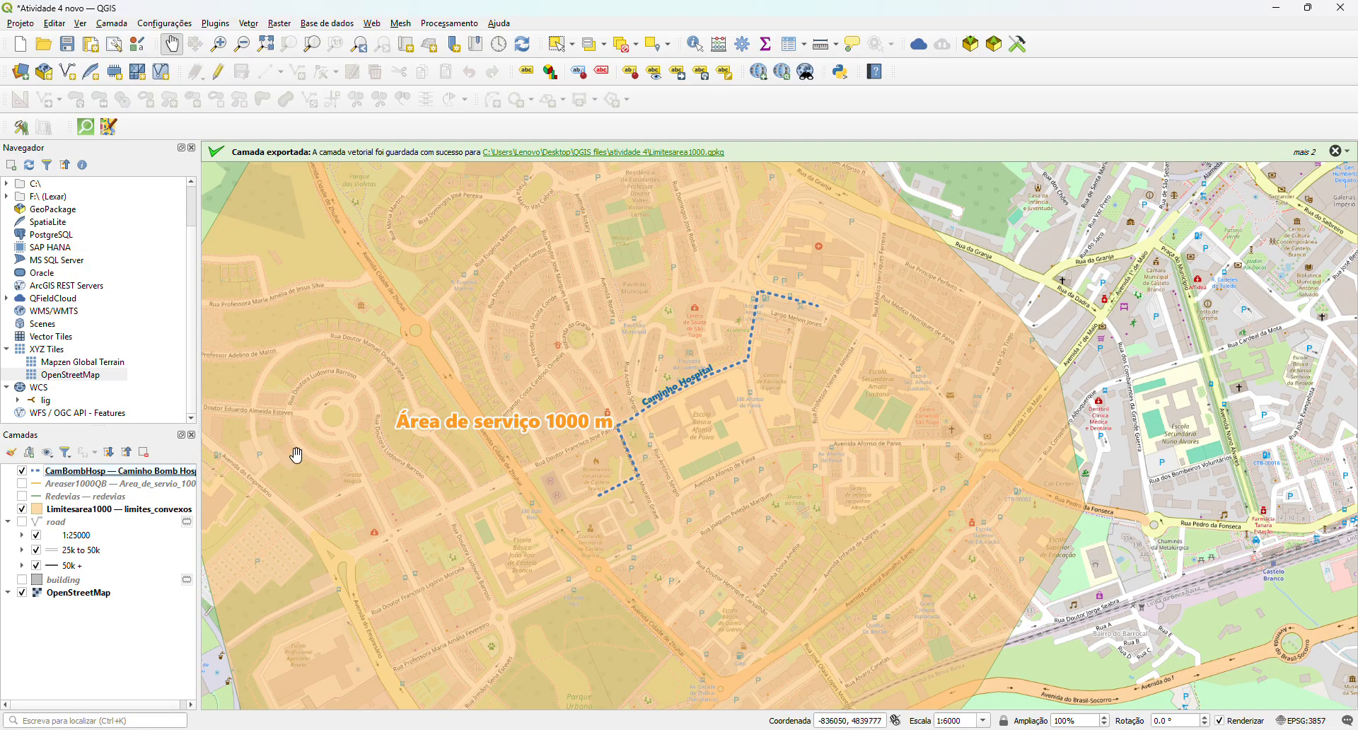
left_click(161, 472)
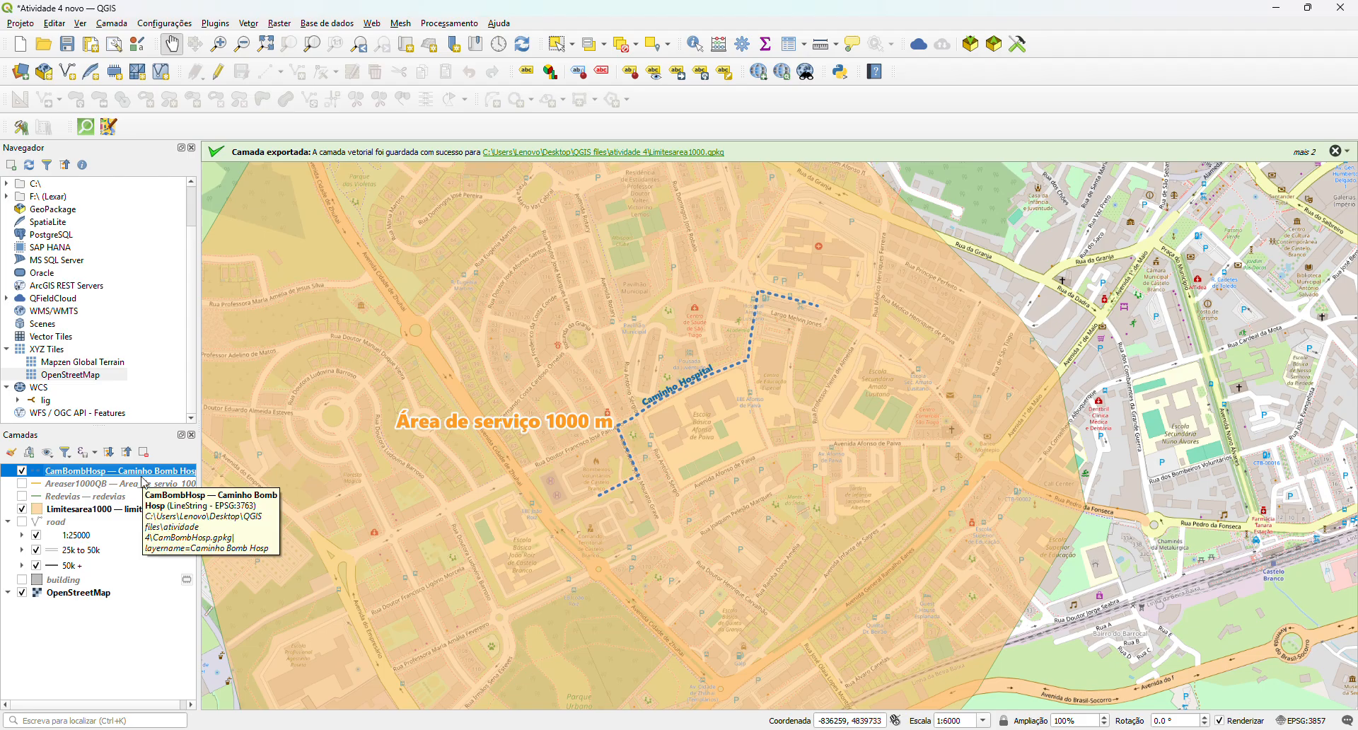
- Look up the route's cost value in the CamBombHosp attribute table and close the table
right_click(138, 475)
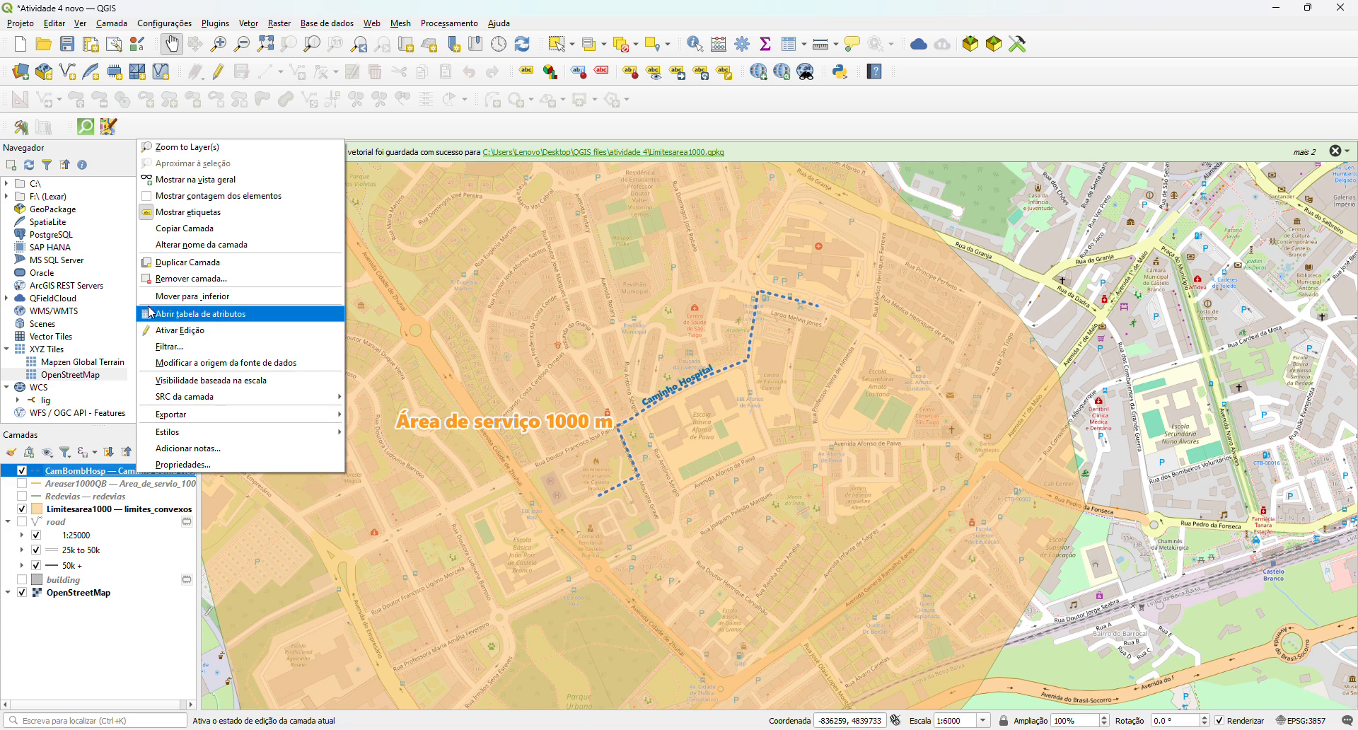
left_click(211, 319)
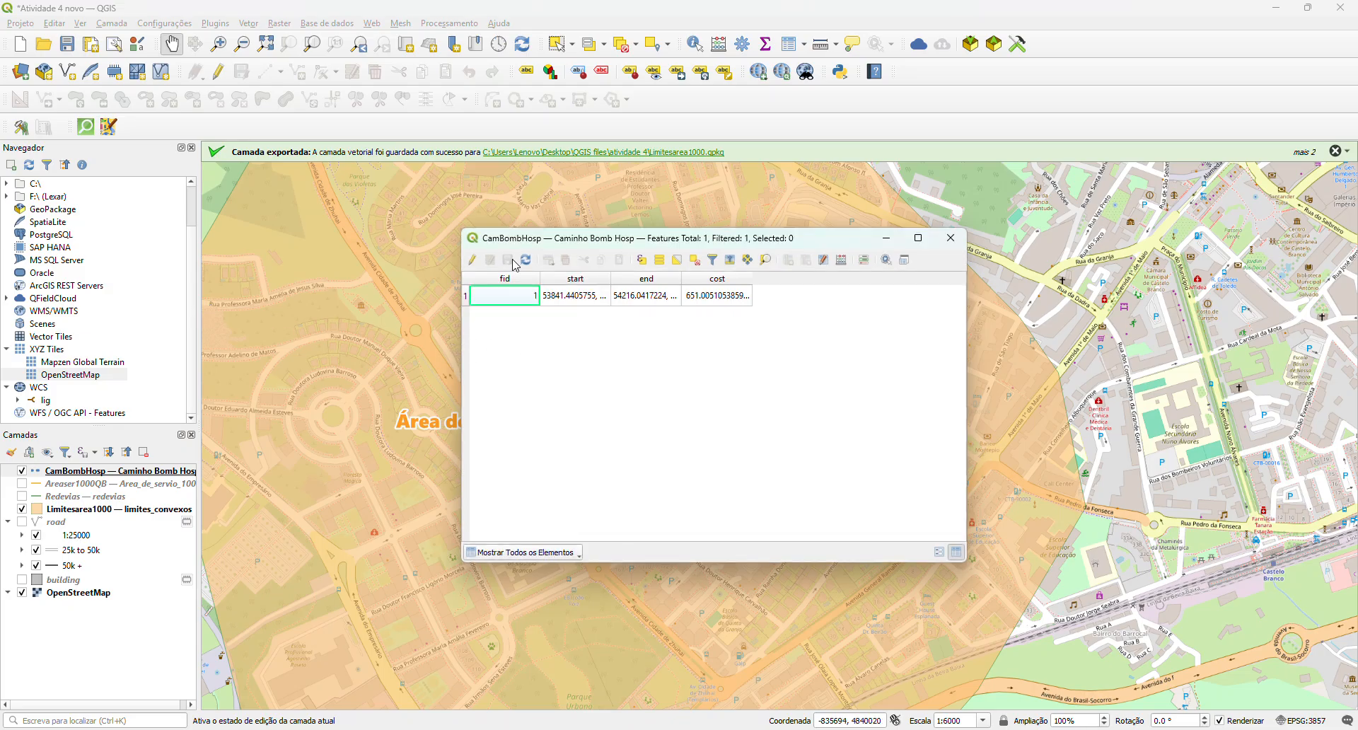
left_click_drag(518, 244, 456, 232)
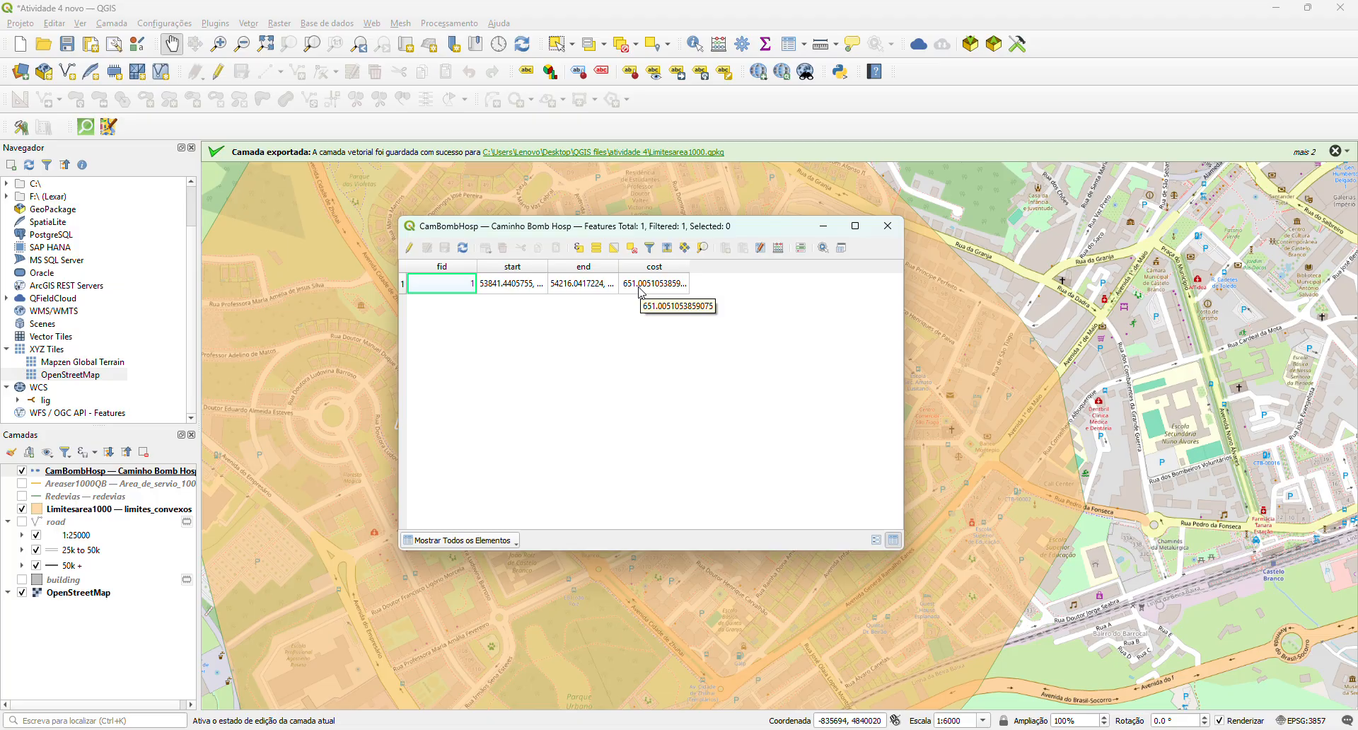
left_click(889, 233)
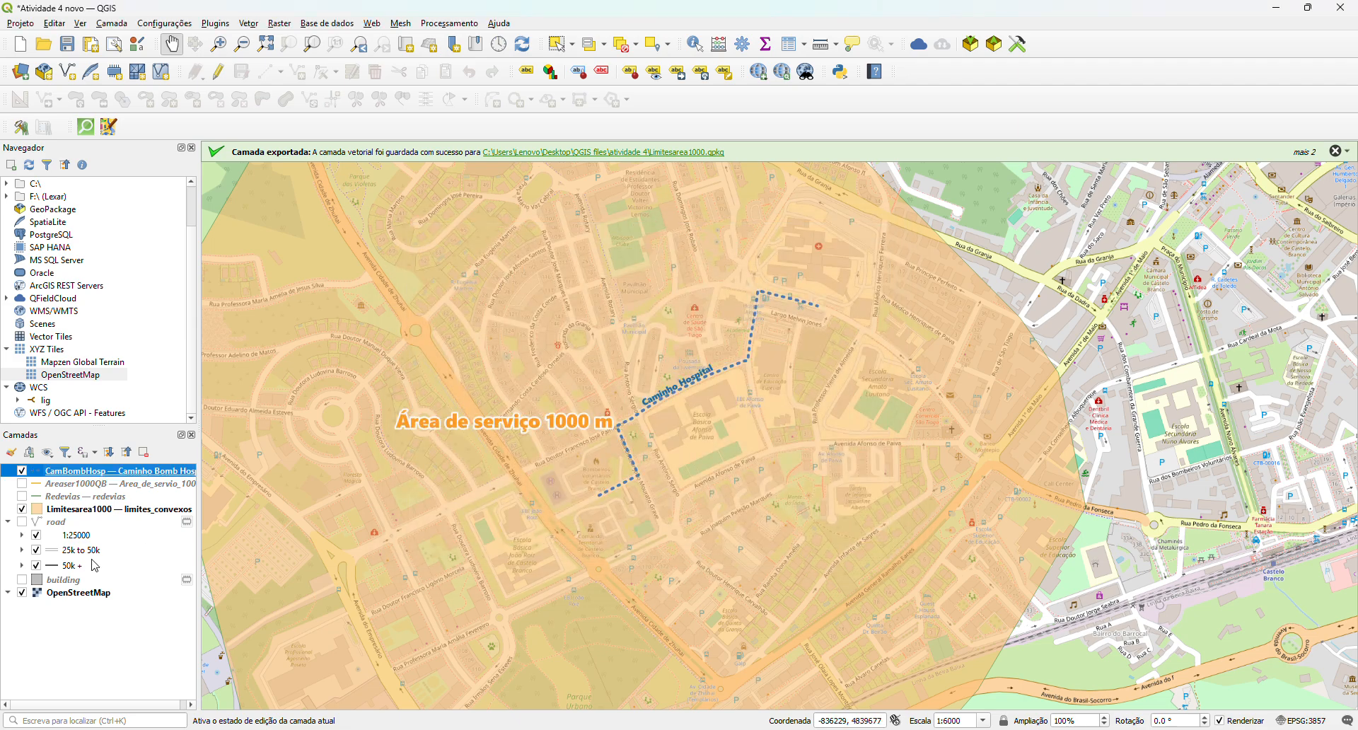
- Change the CamBombHosp label text to 'Hospital: 650 m', apply it and close the layer properties
right_click(76, 474)
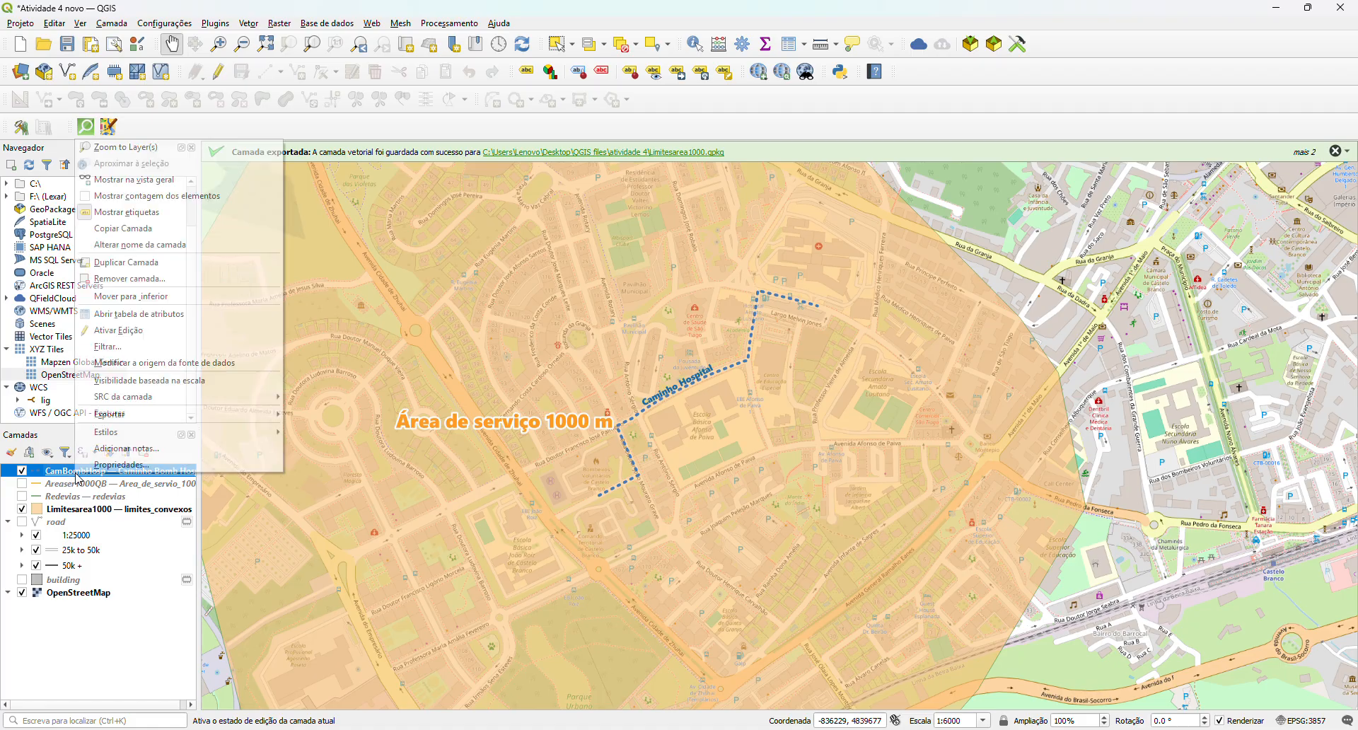
left_click(147, 466)
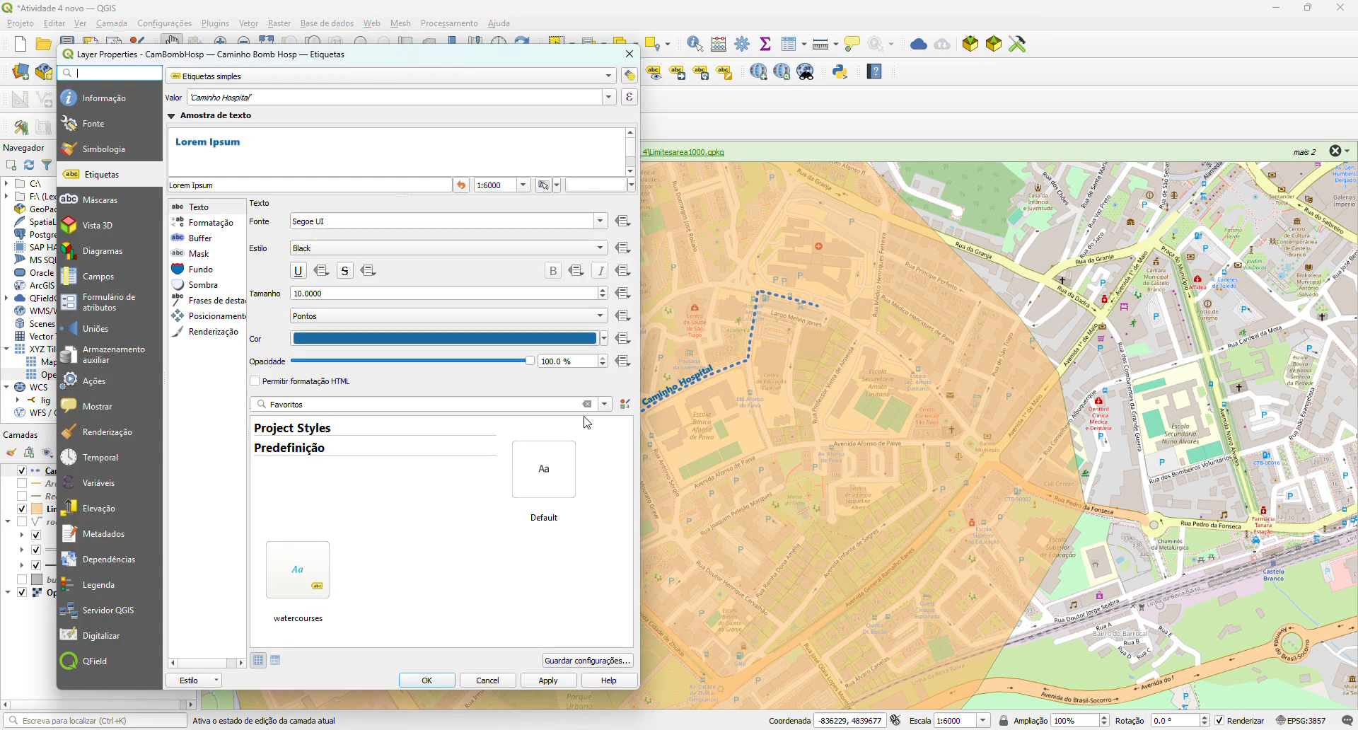
left_click(222, 99)
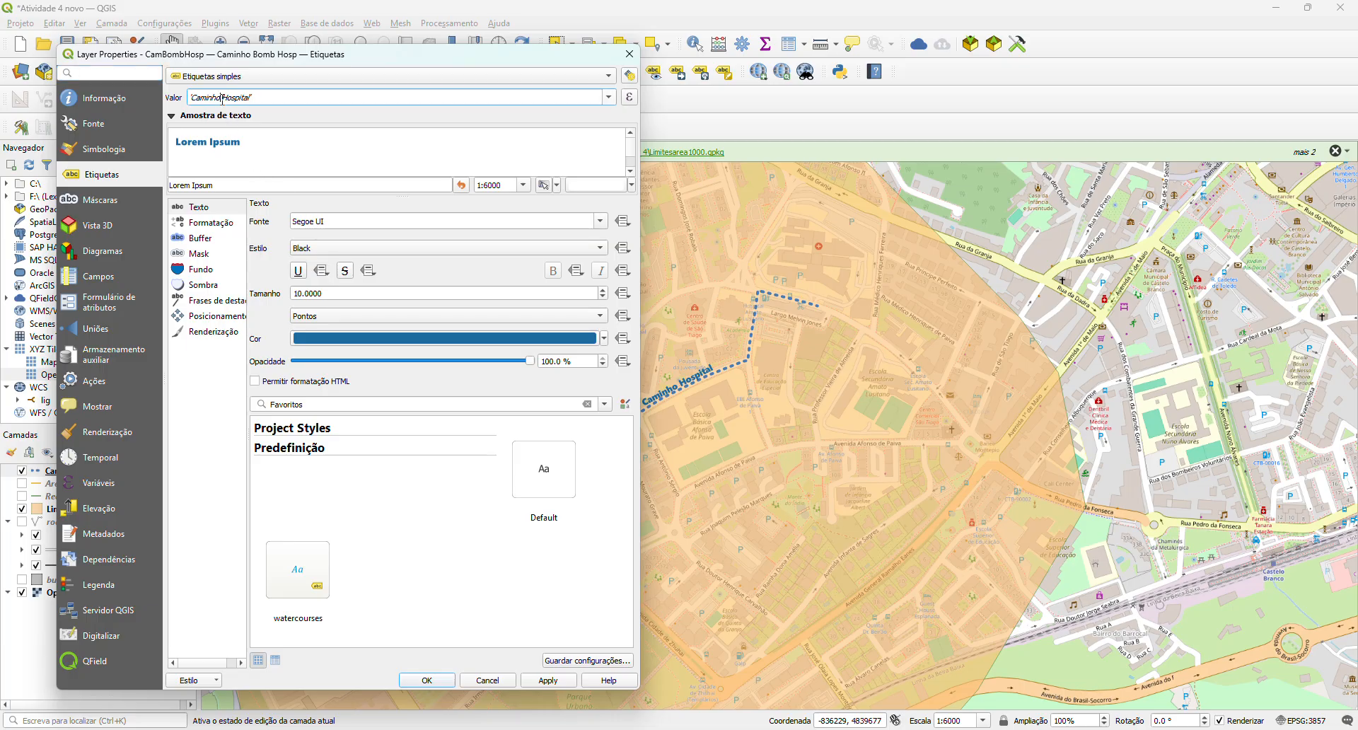
key("BackSpace")
key("BackSpace")
key("BackSpace")
key("BackSpace")
key("BackSpace")
key("BackSpace")
key("BackSpace")
key("BackSpace")
left_click(545, 681)
left_click(428, 680)
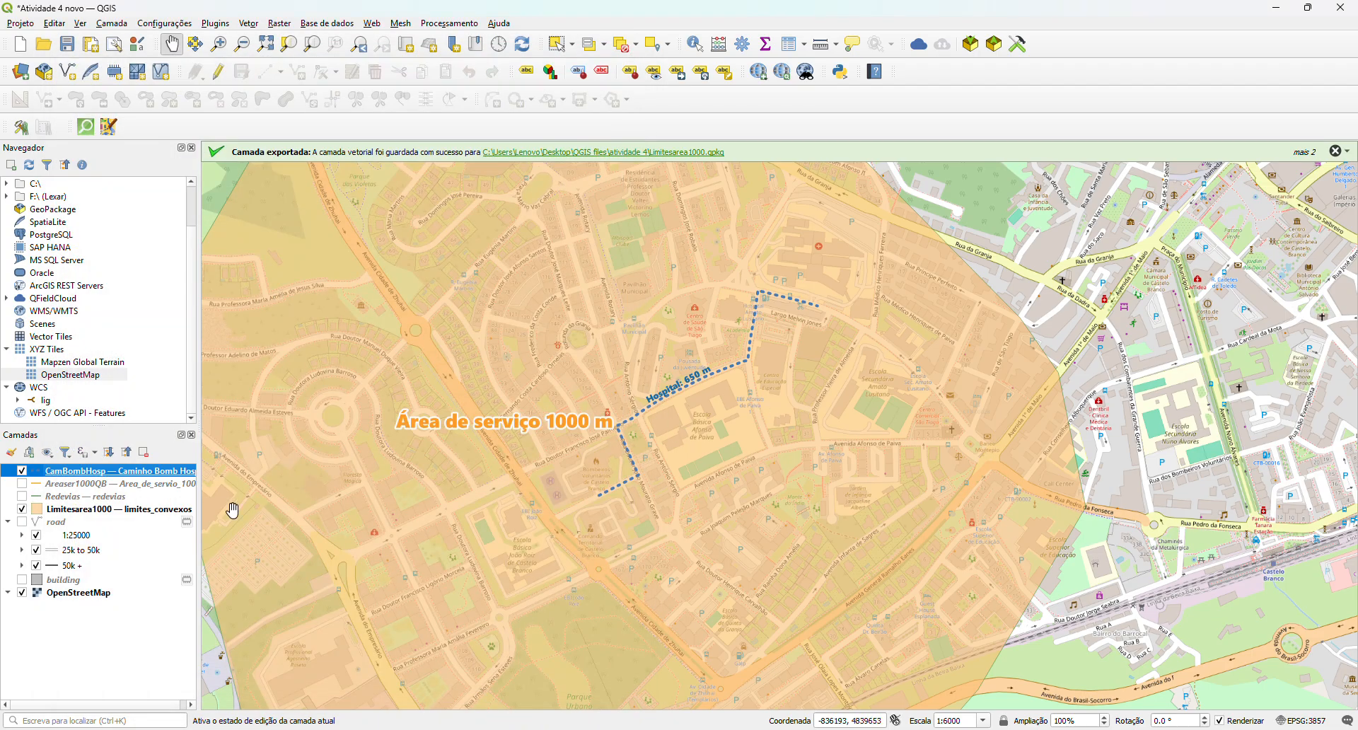
- Set the CamBombHosp label text size to 15 points, apply it and close the layer properties
right_click(145, 480)
left_click(186, 477)
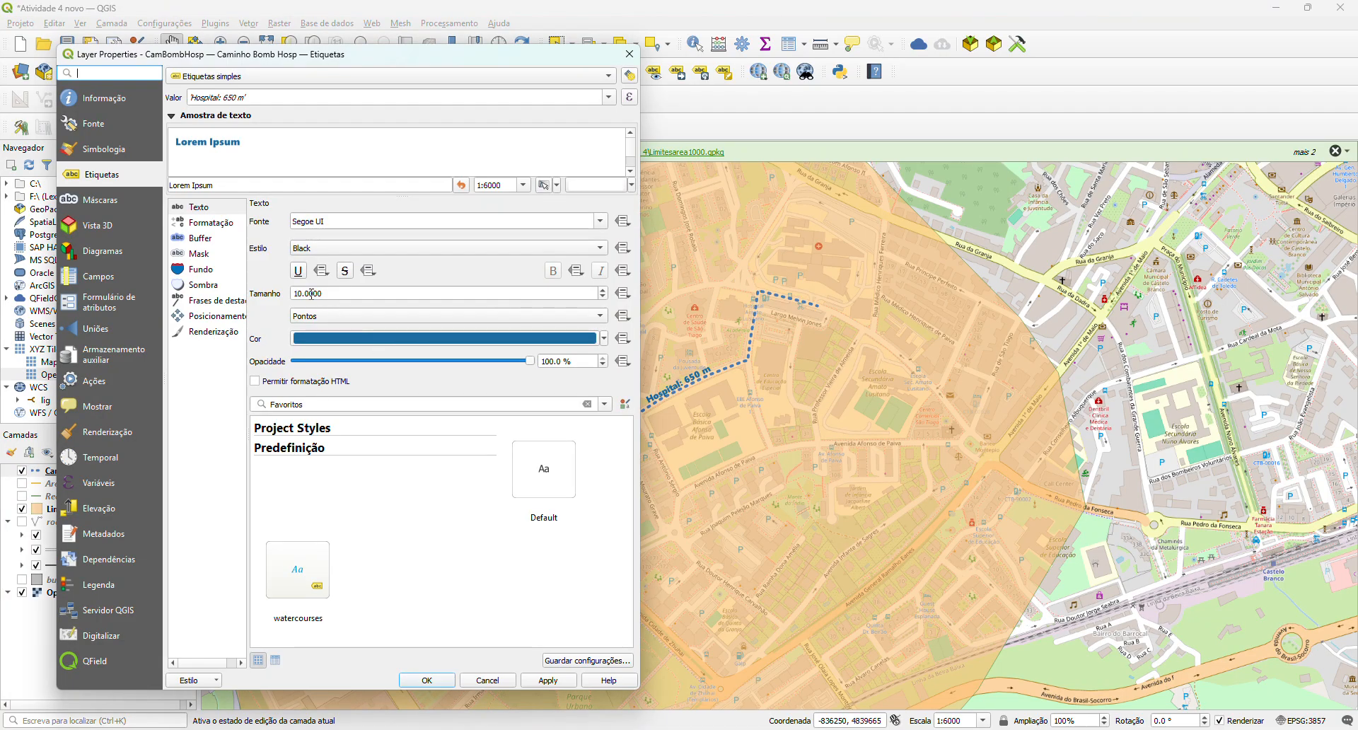
left_click(301, 294)
key("BackSpace")
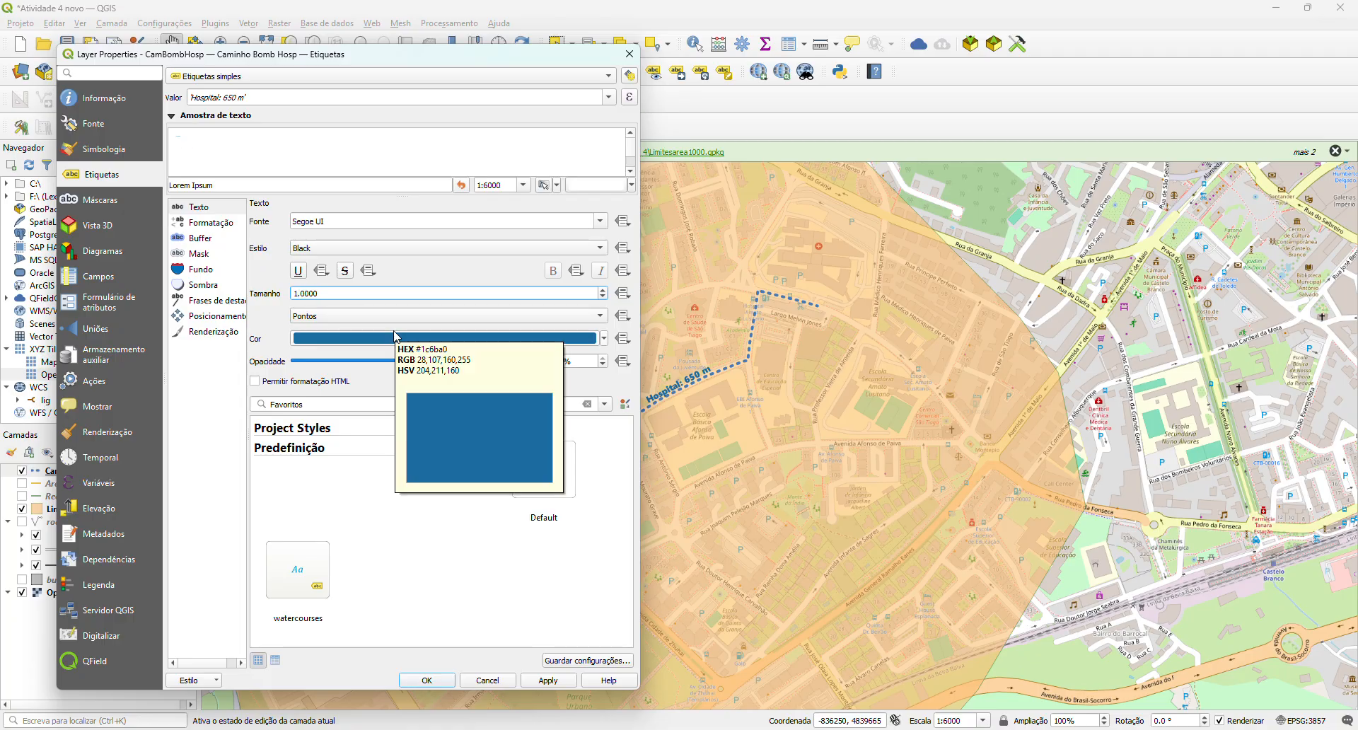
type("5")
left_click(548, 680)
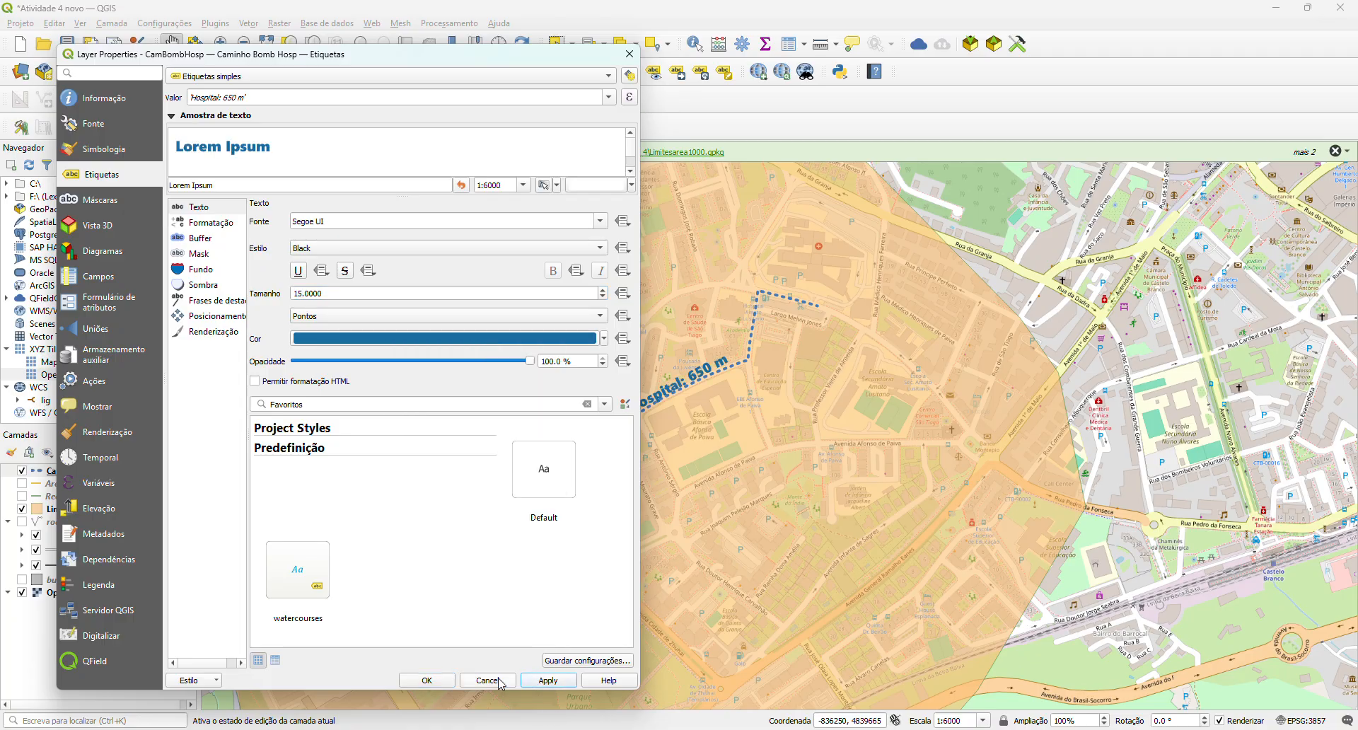
left_click(430, 681)
scroll(657, 427, "down", 1)
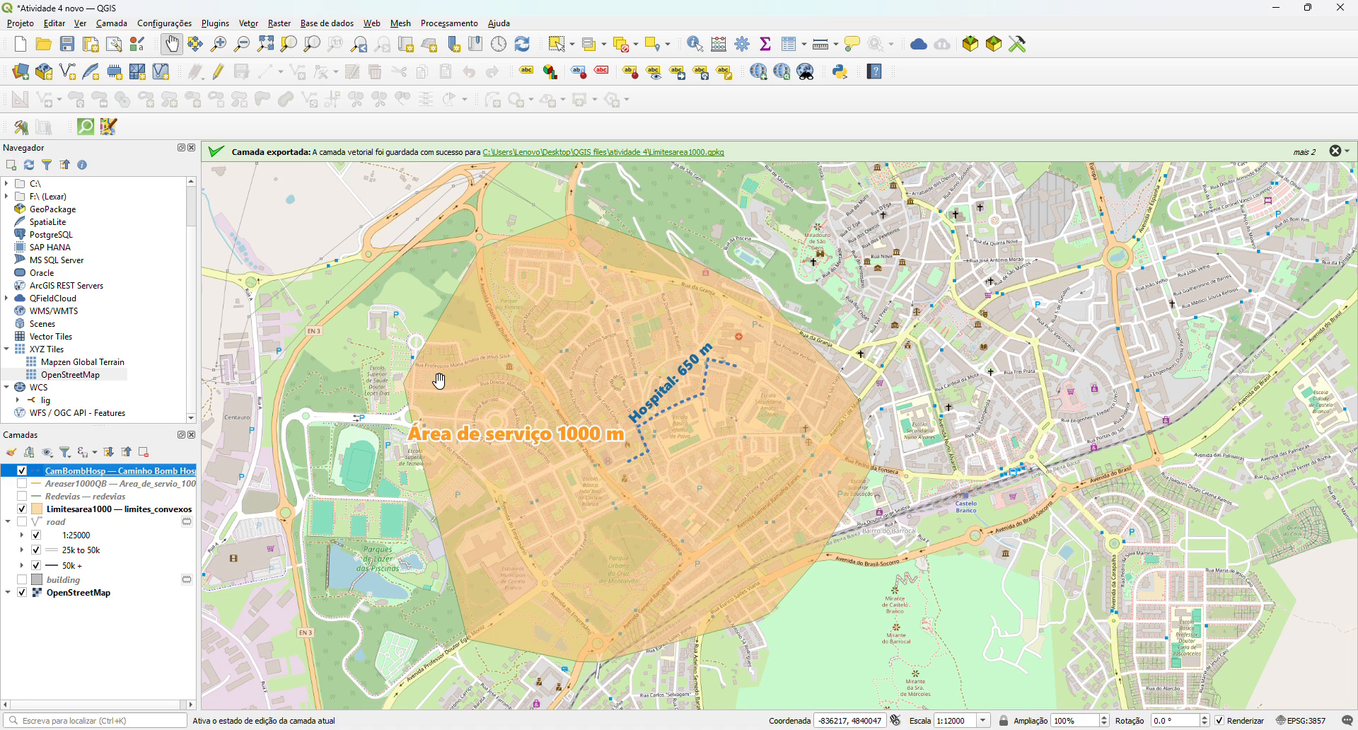
- In the CamBombHosp label expression, close the text string after 'Hospital: ' and remove the fixed number 650
right_click(123, 473)
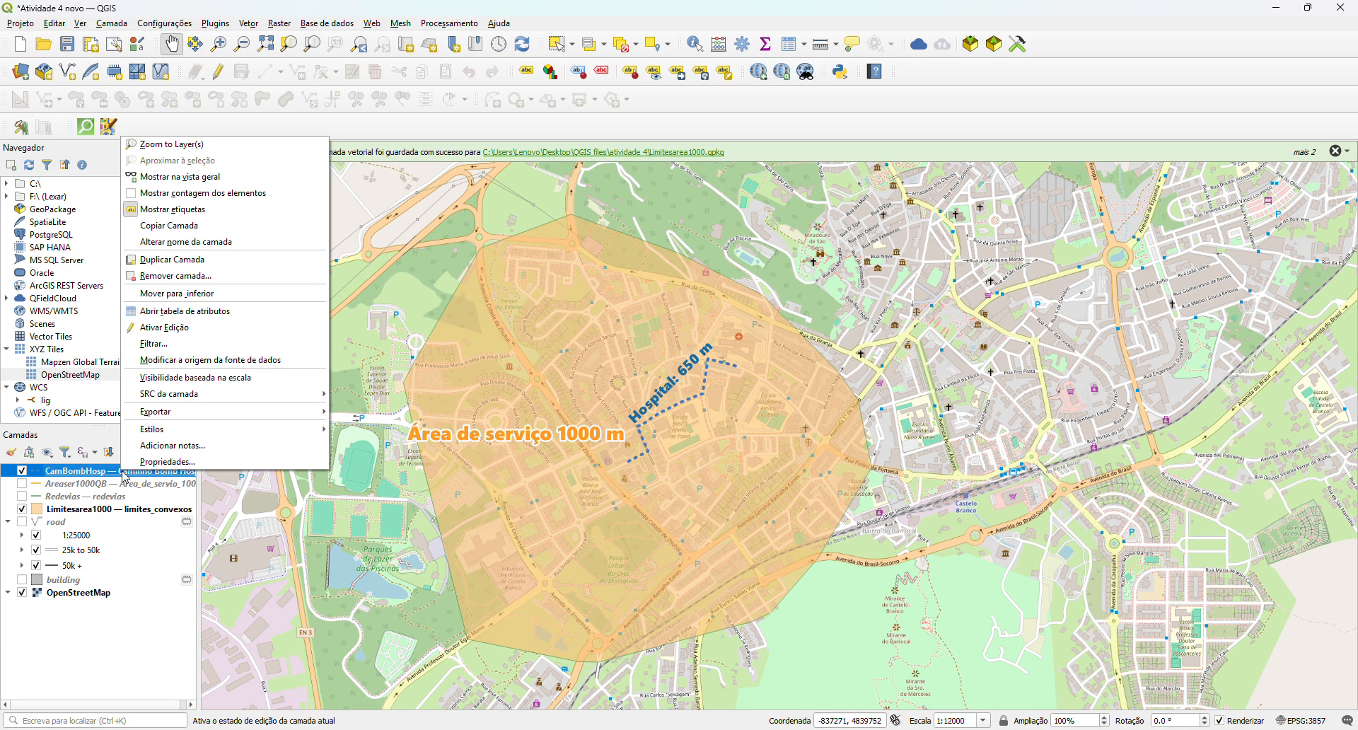
left_click(207, 463)
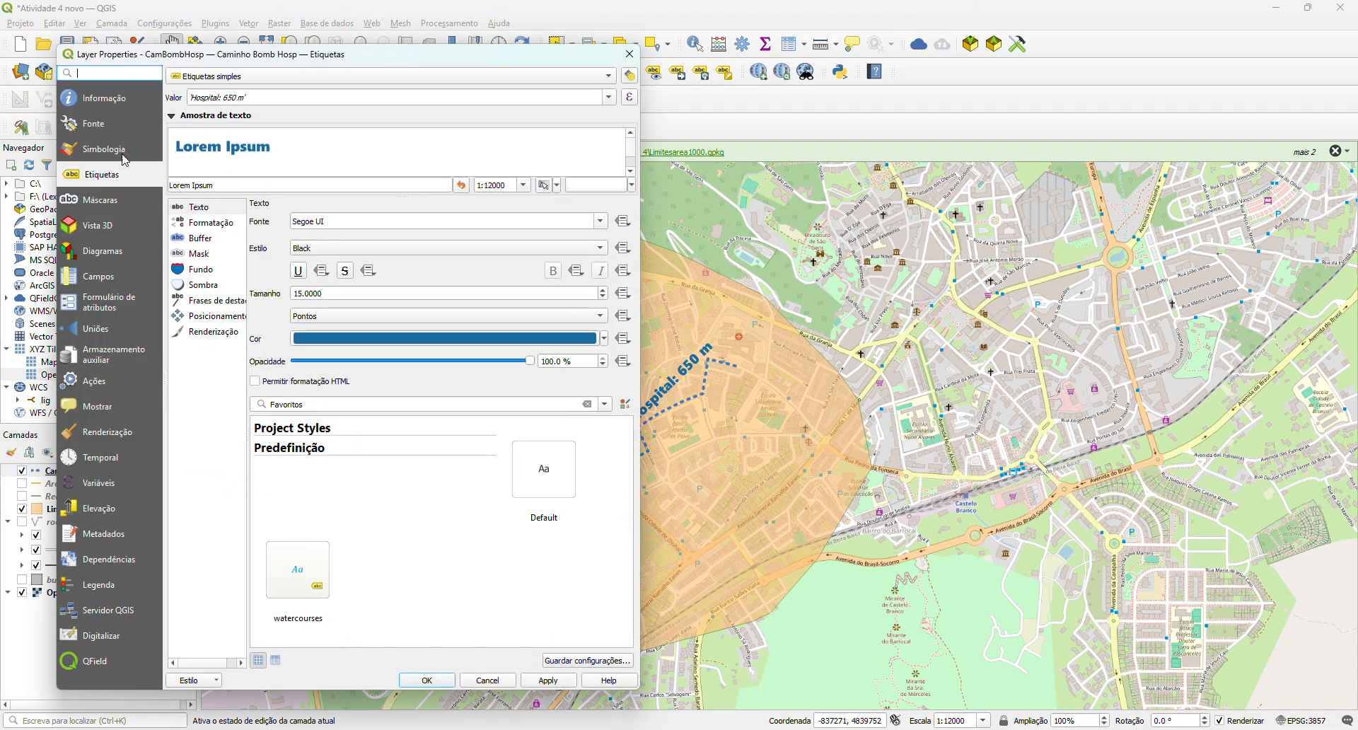
left_click(107, 149)
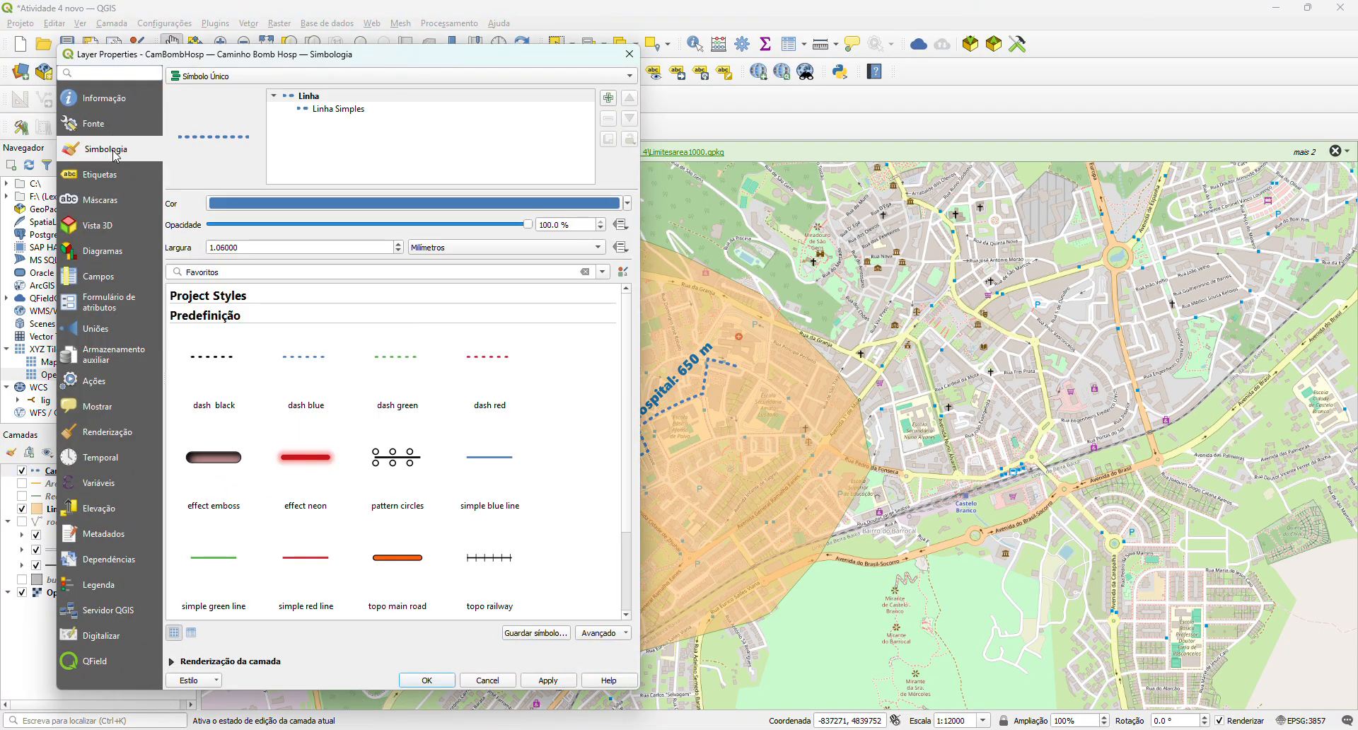
left_click(131, 178)
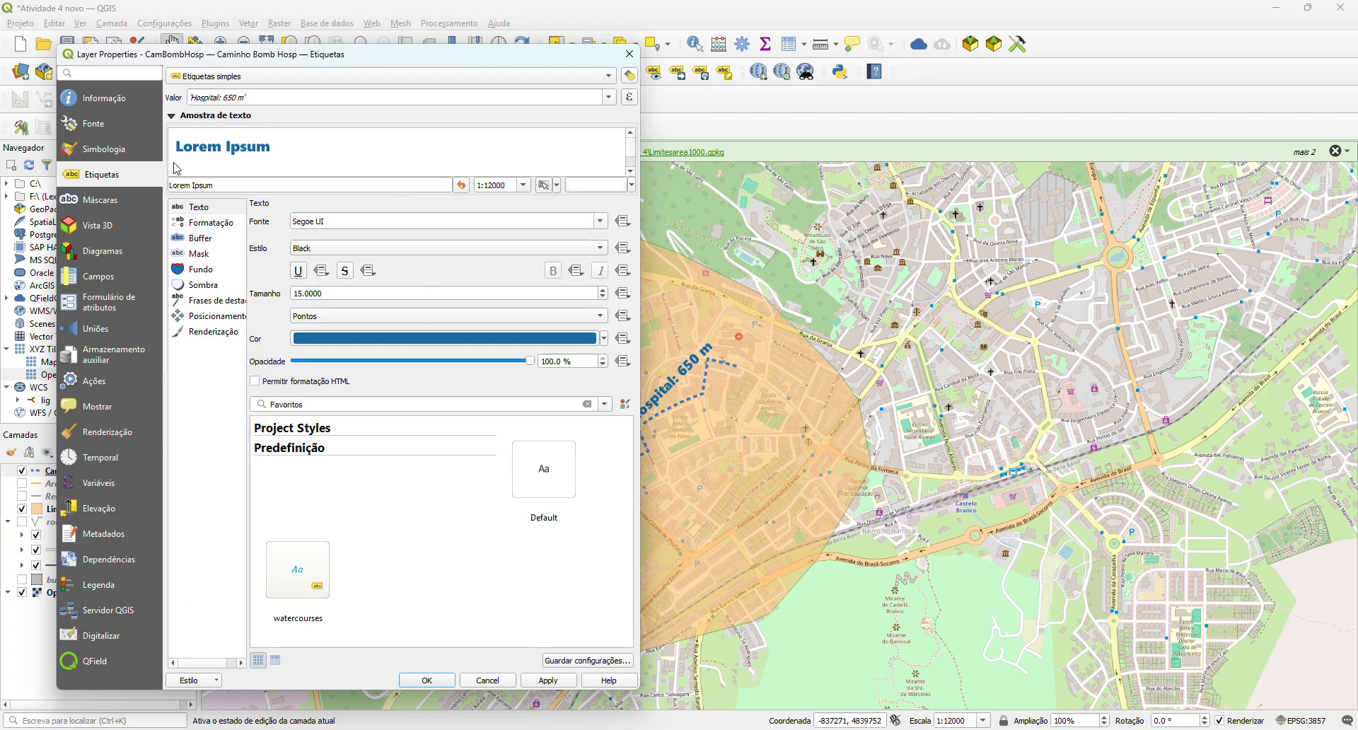
left_click(246, 94)
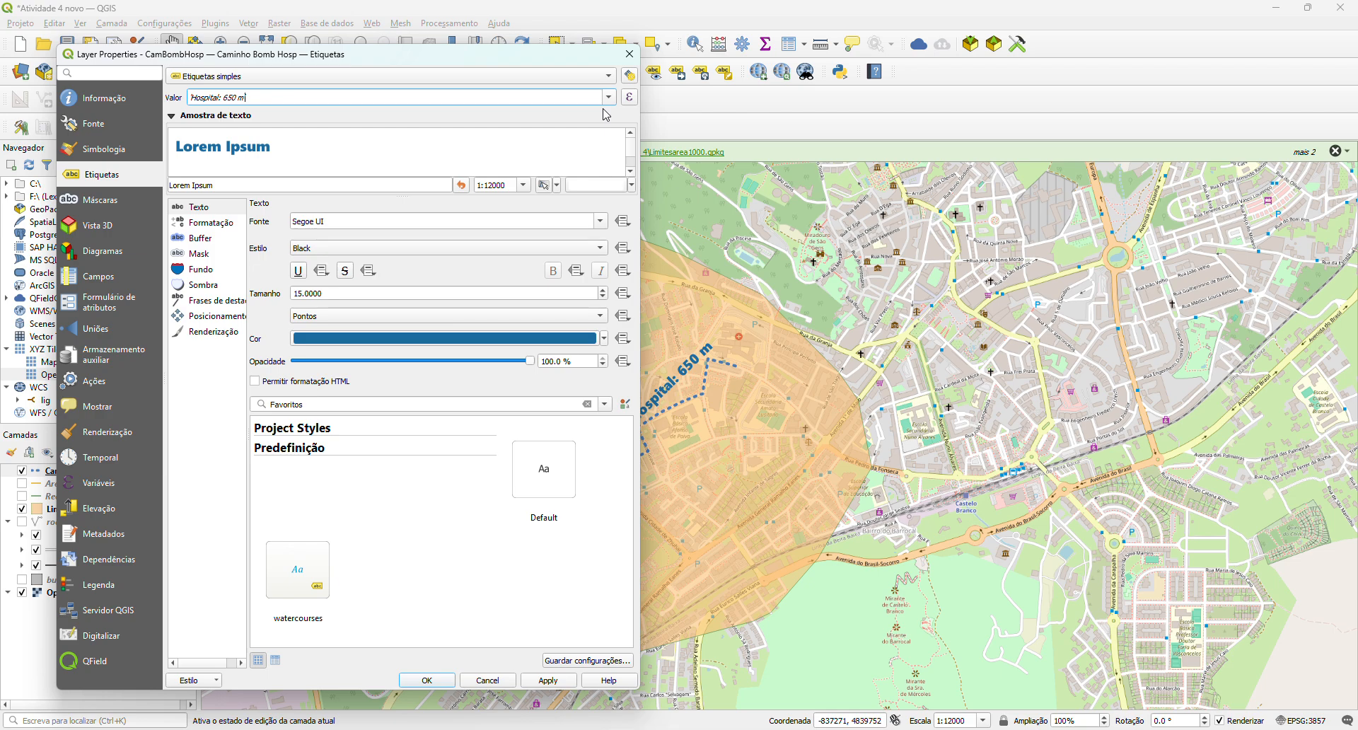
type("'")
left_click(630, 99)
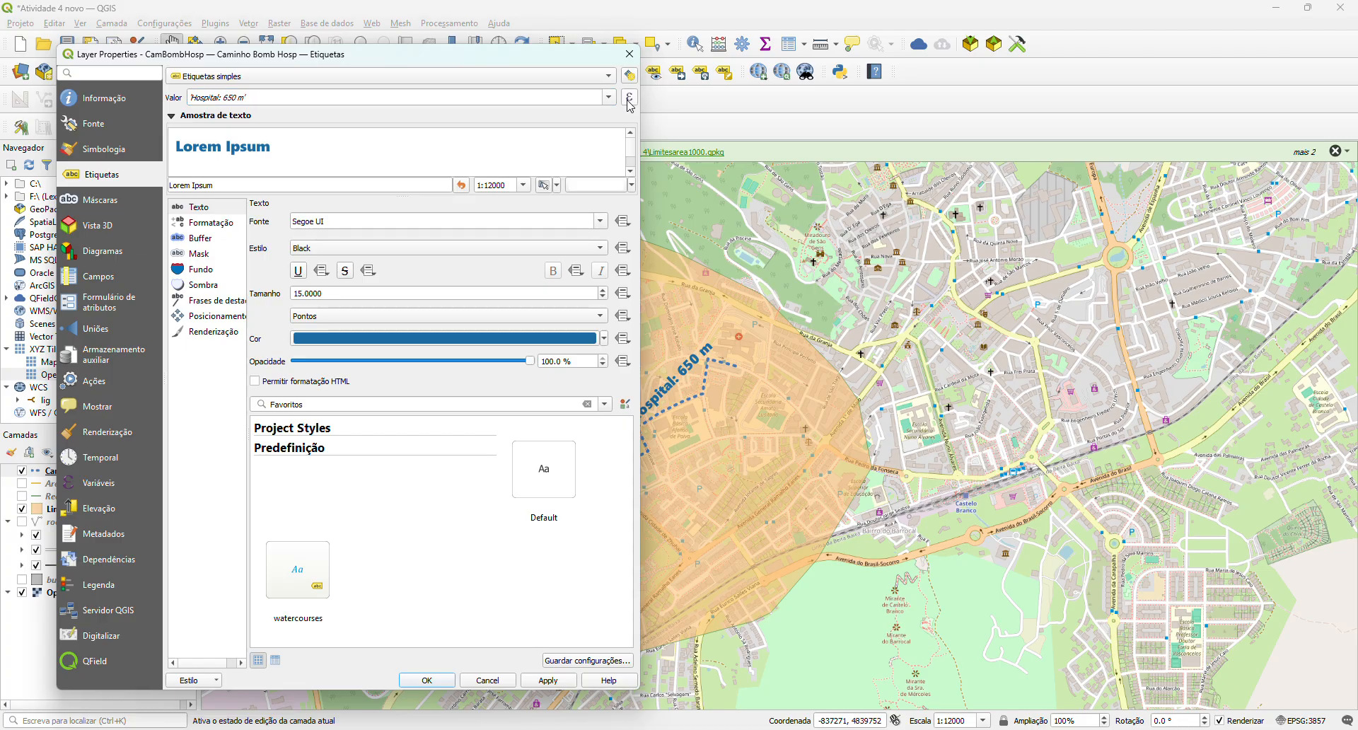
left_click_drag(493, 191, 776, 164)
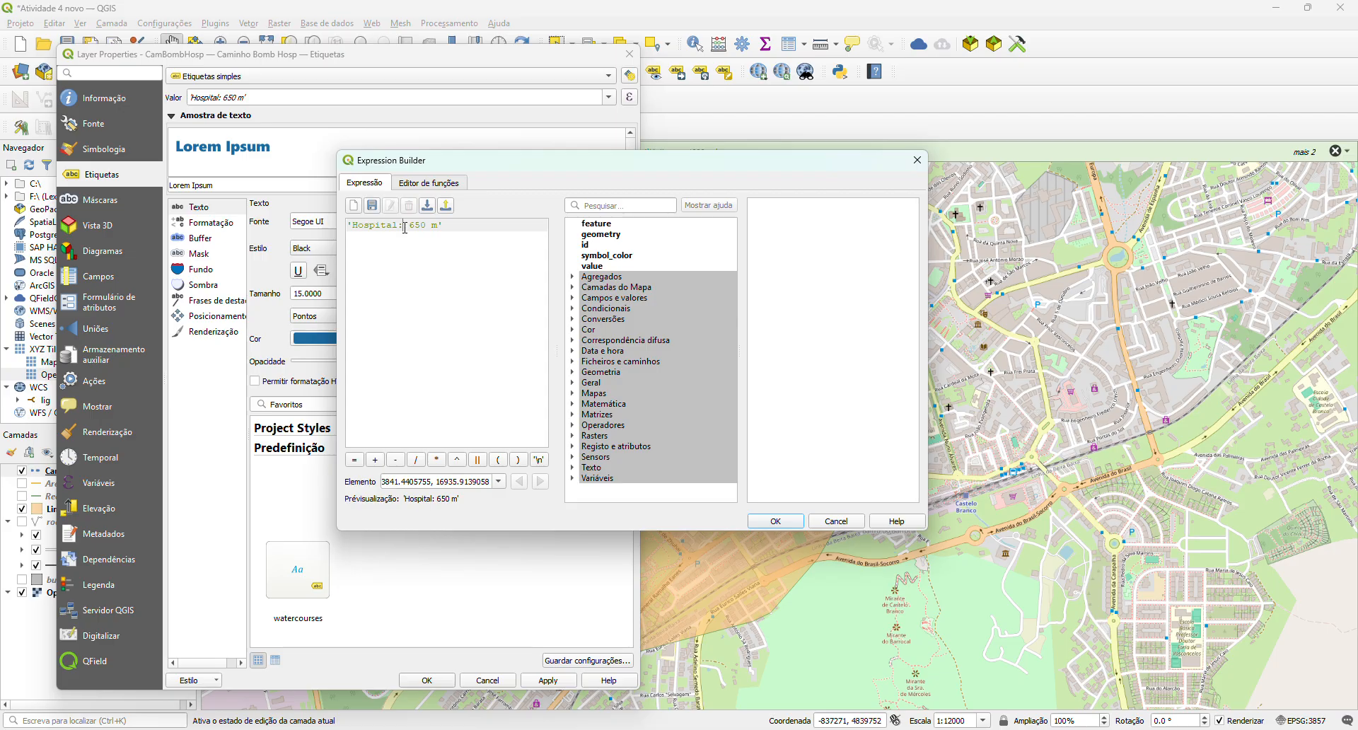
type("'")
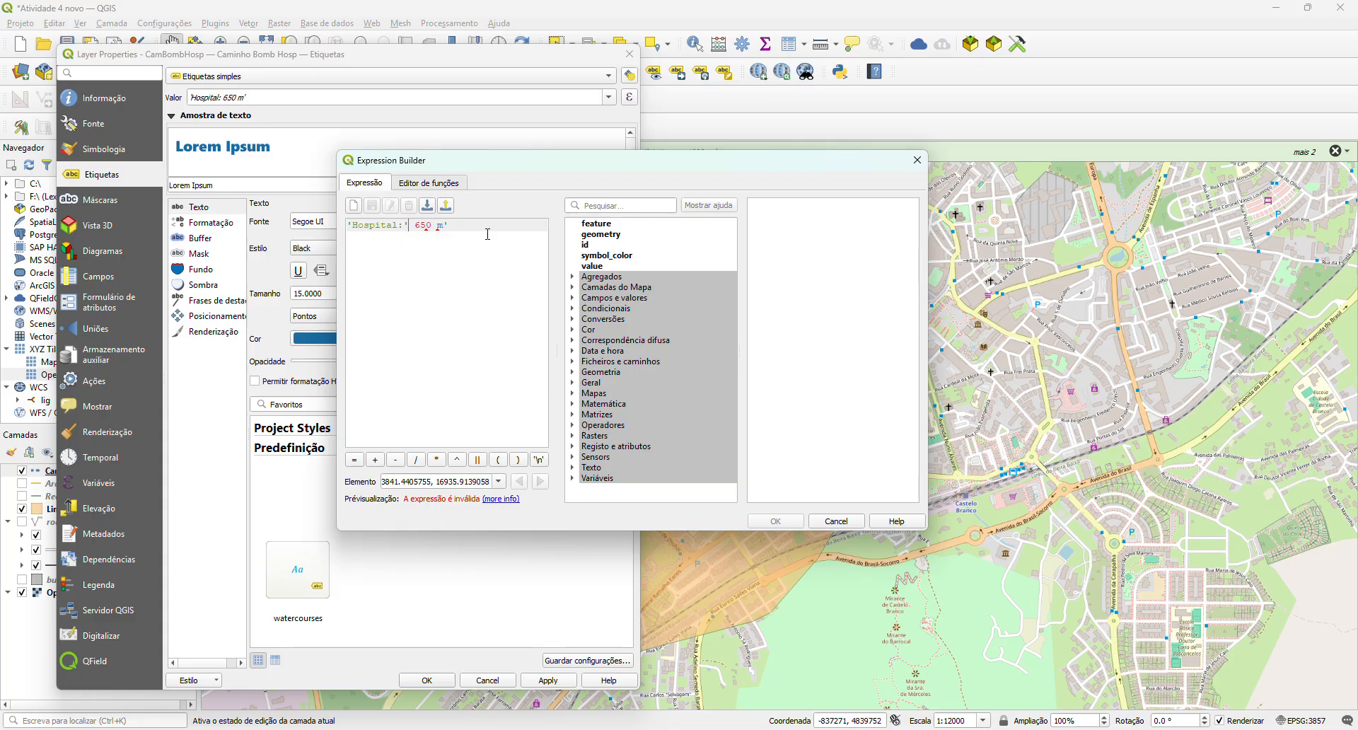
left_click(405, 225)
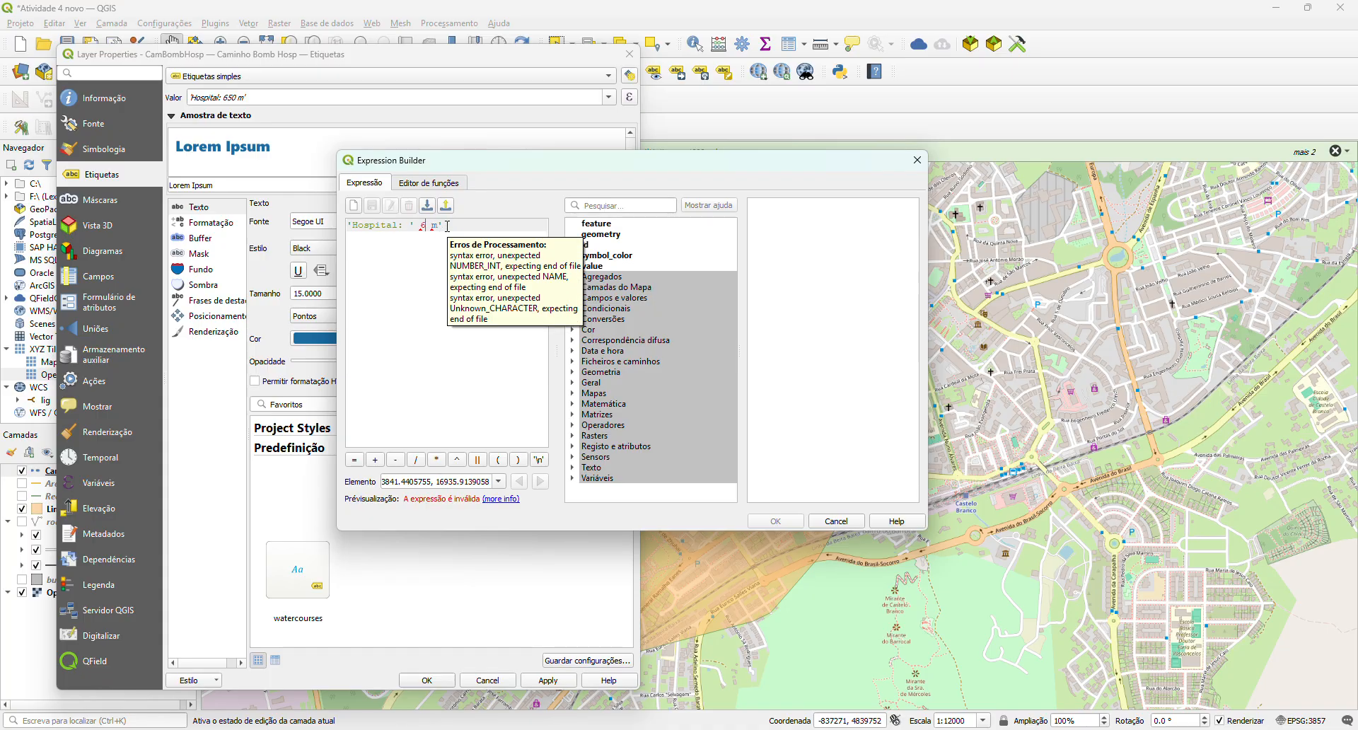
key("BackSpace")
key("BackSpace")
key("BackSpace")
- Complete the label expression with the cost field as 'Hospital: ' || "cost" || ' m' and accept it
left_click(573, 300)
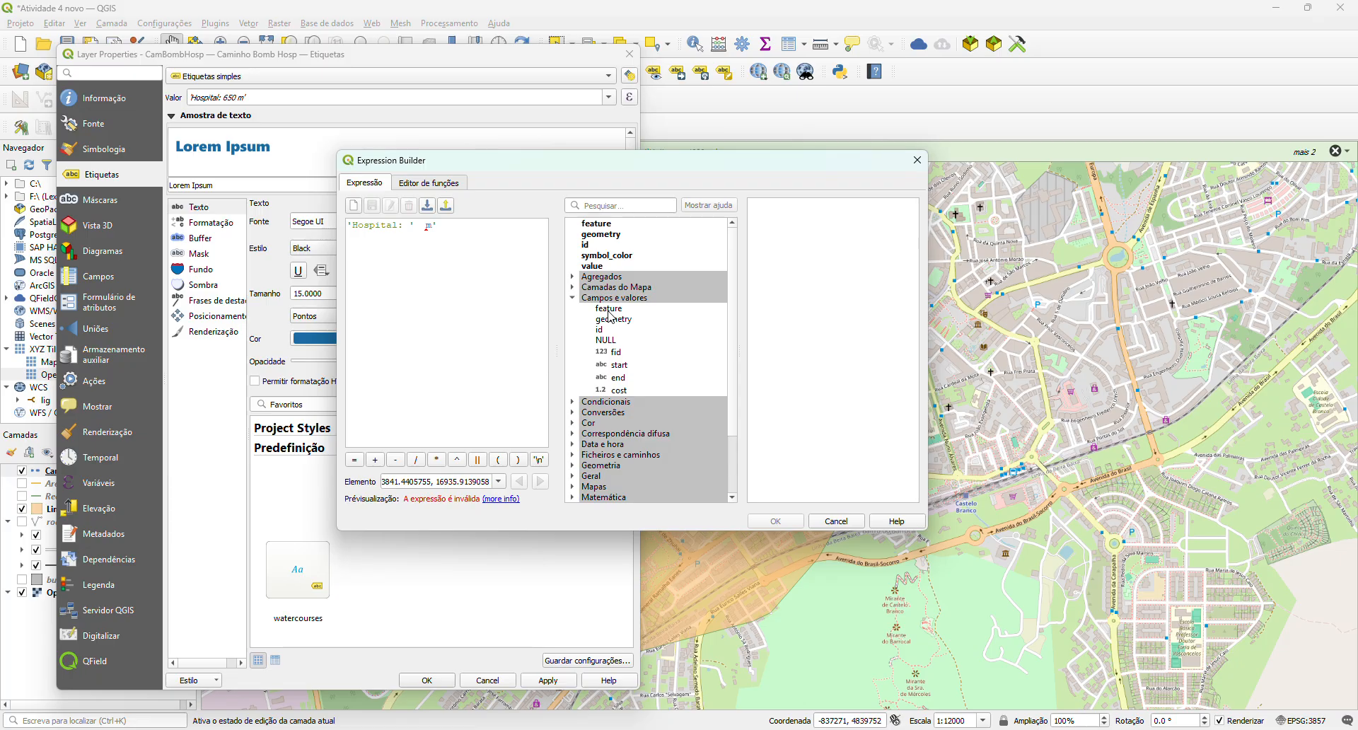
left_click(619, 391)
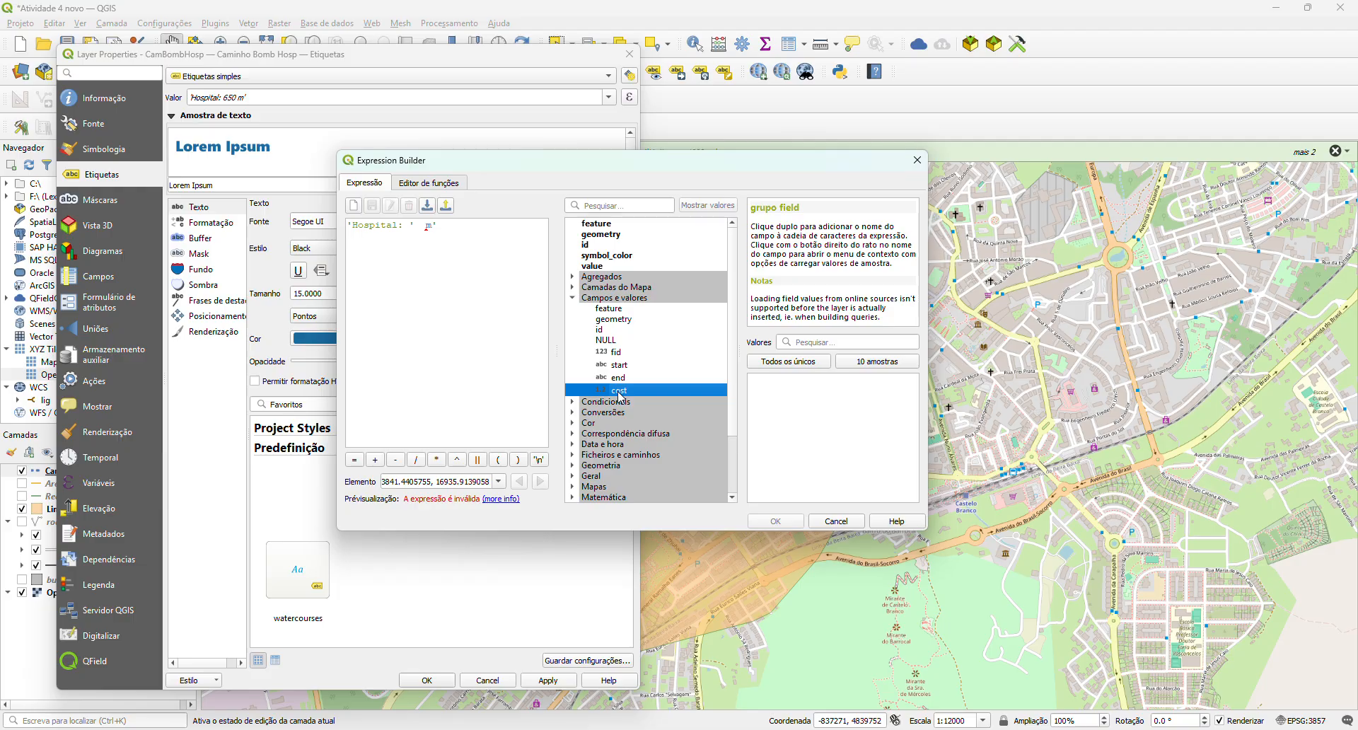
double_click(619, 391)
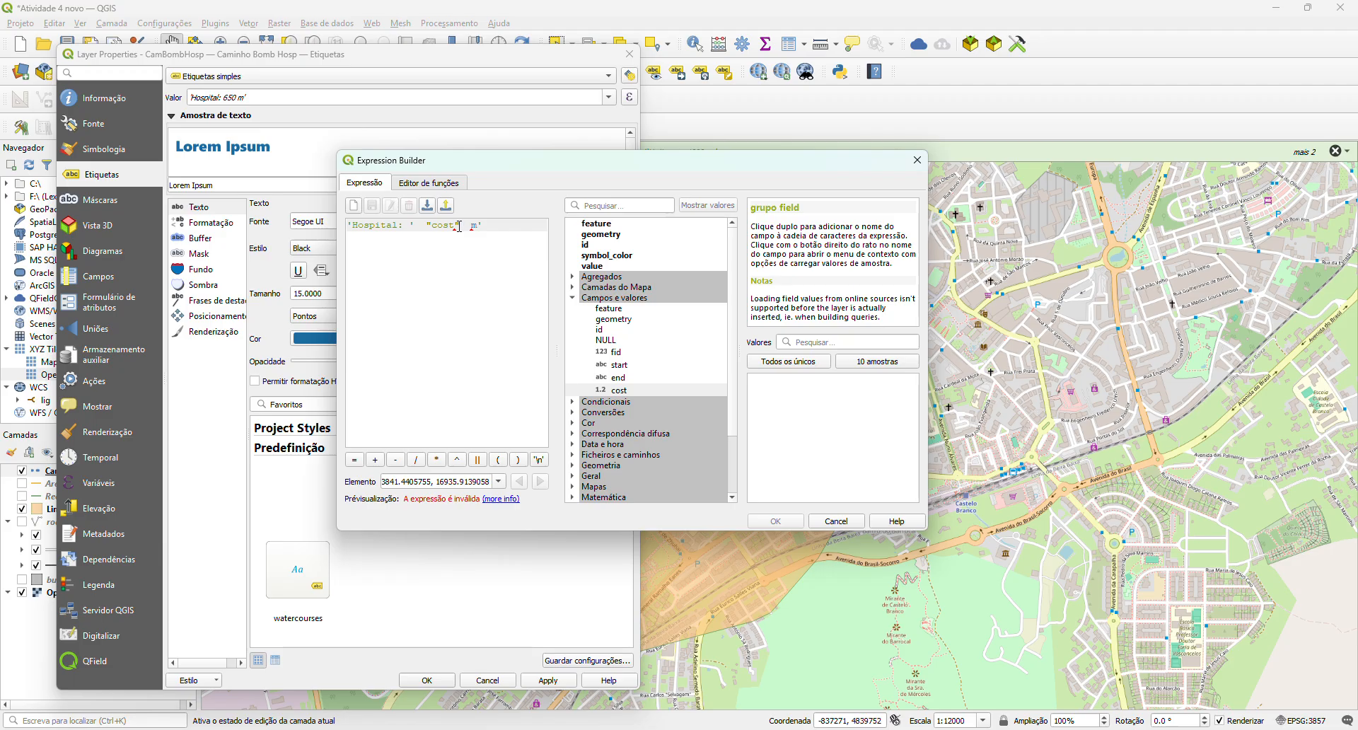
mouse_move(457, 226)
mouse_move(494, 273)
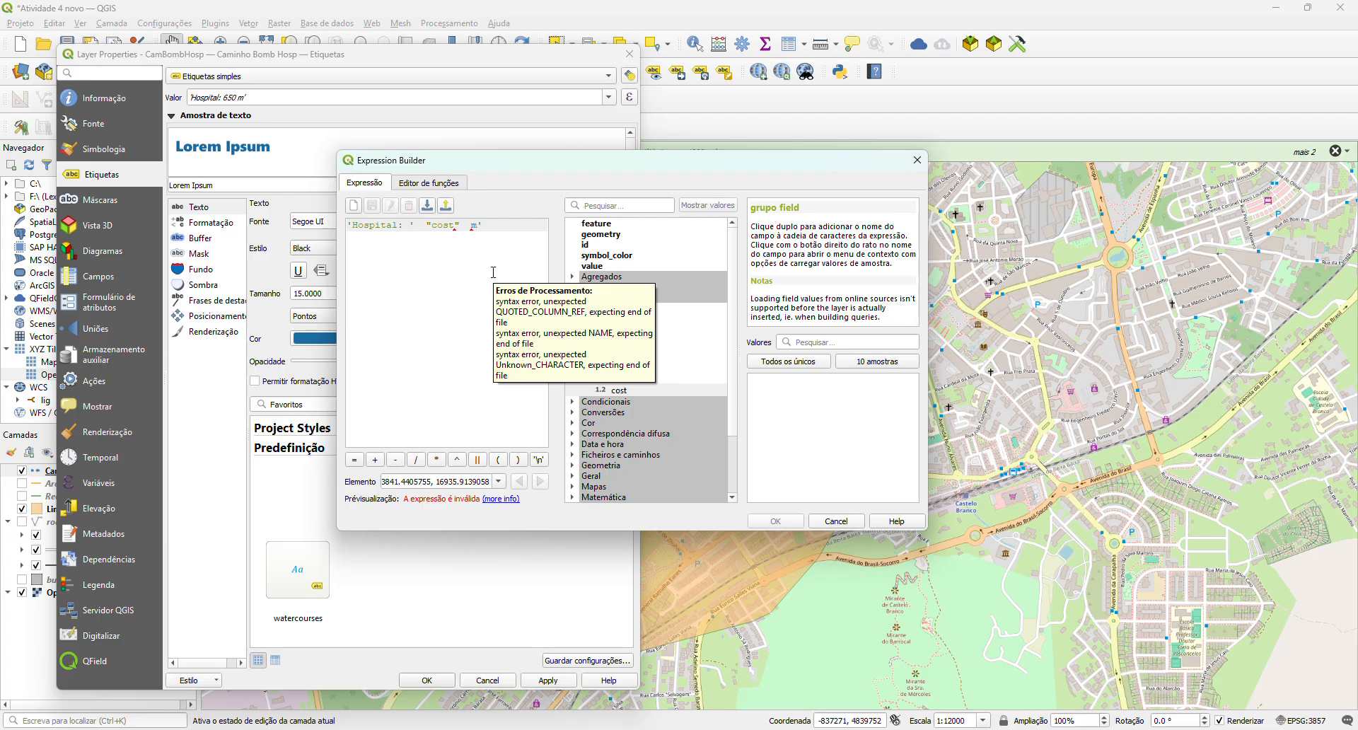
type("'")
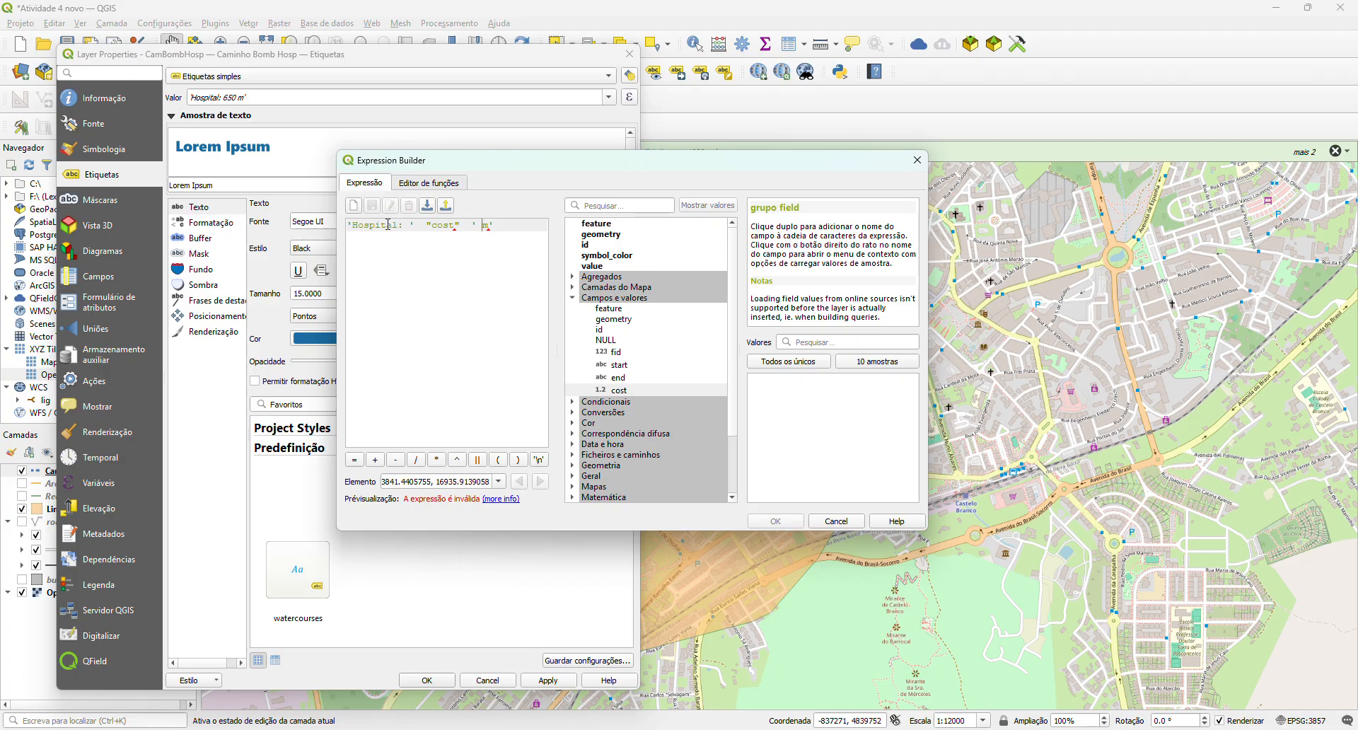
mouse_move(528, 229)
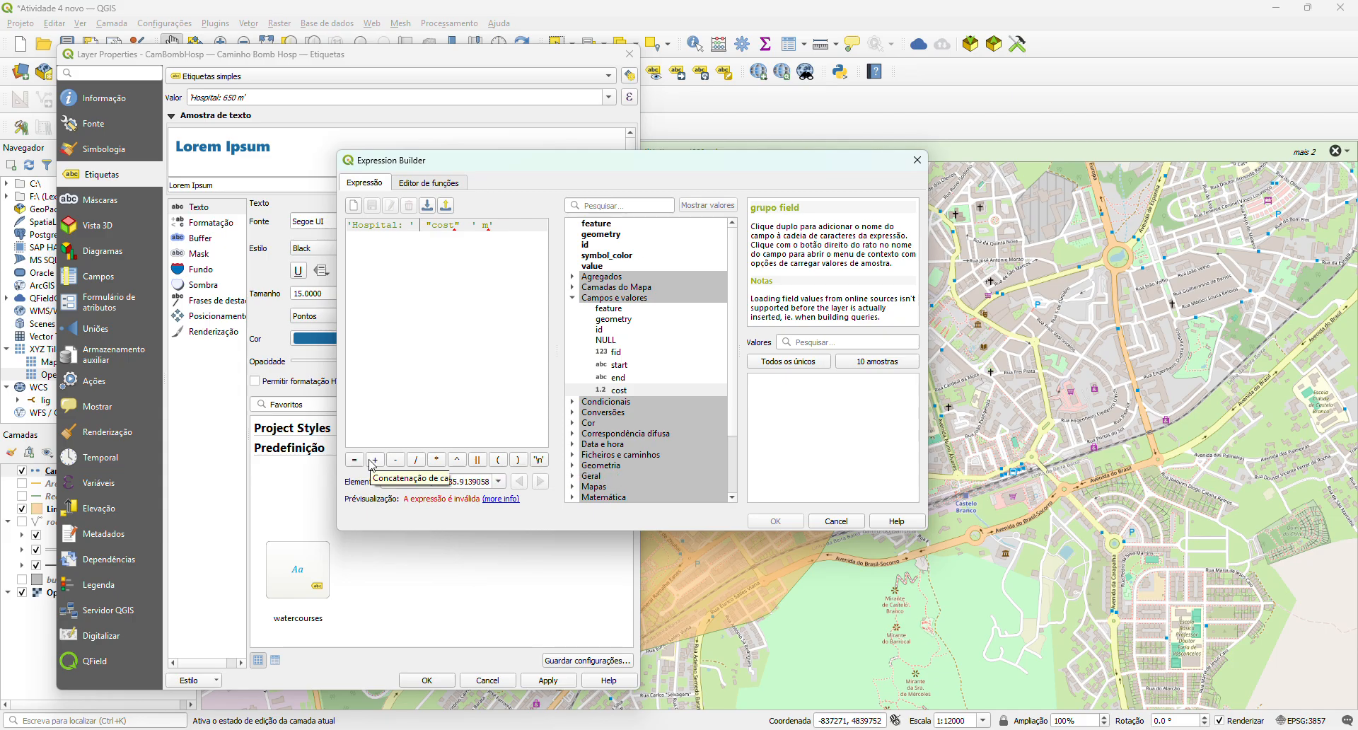
left_click(479, 462)
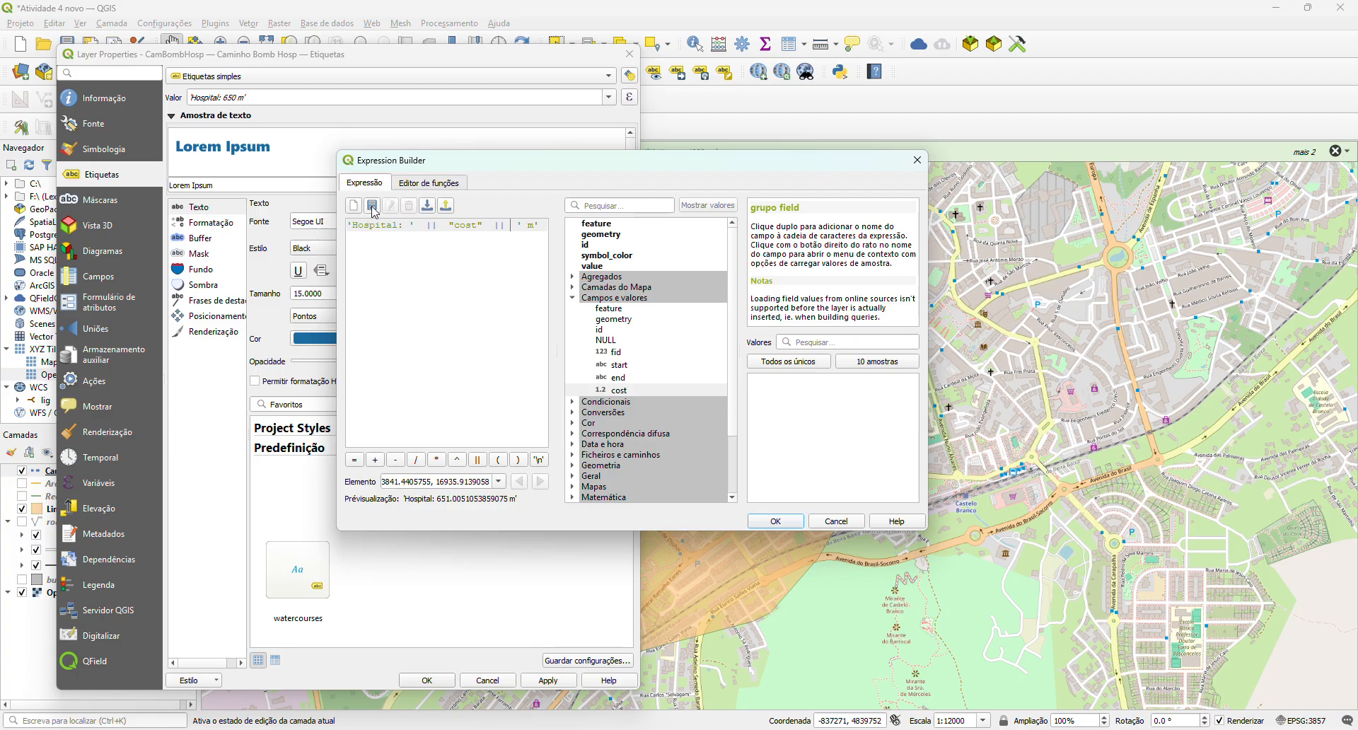
left_click(775, 520)
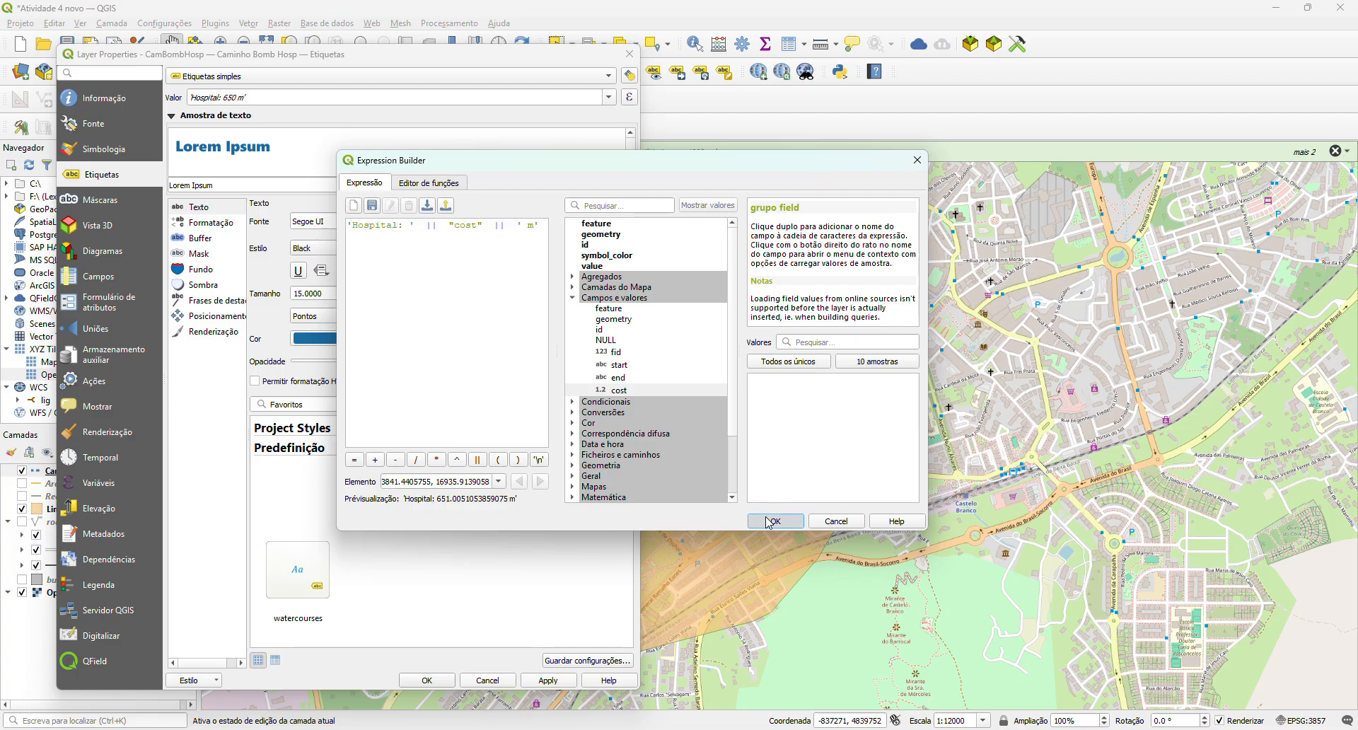
- Apply the new label expression to the route layer, close its properties and check the label on the map
mouse_move(531, 456)
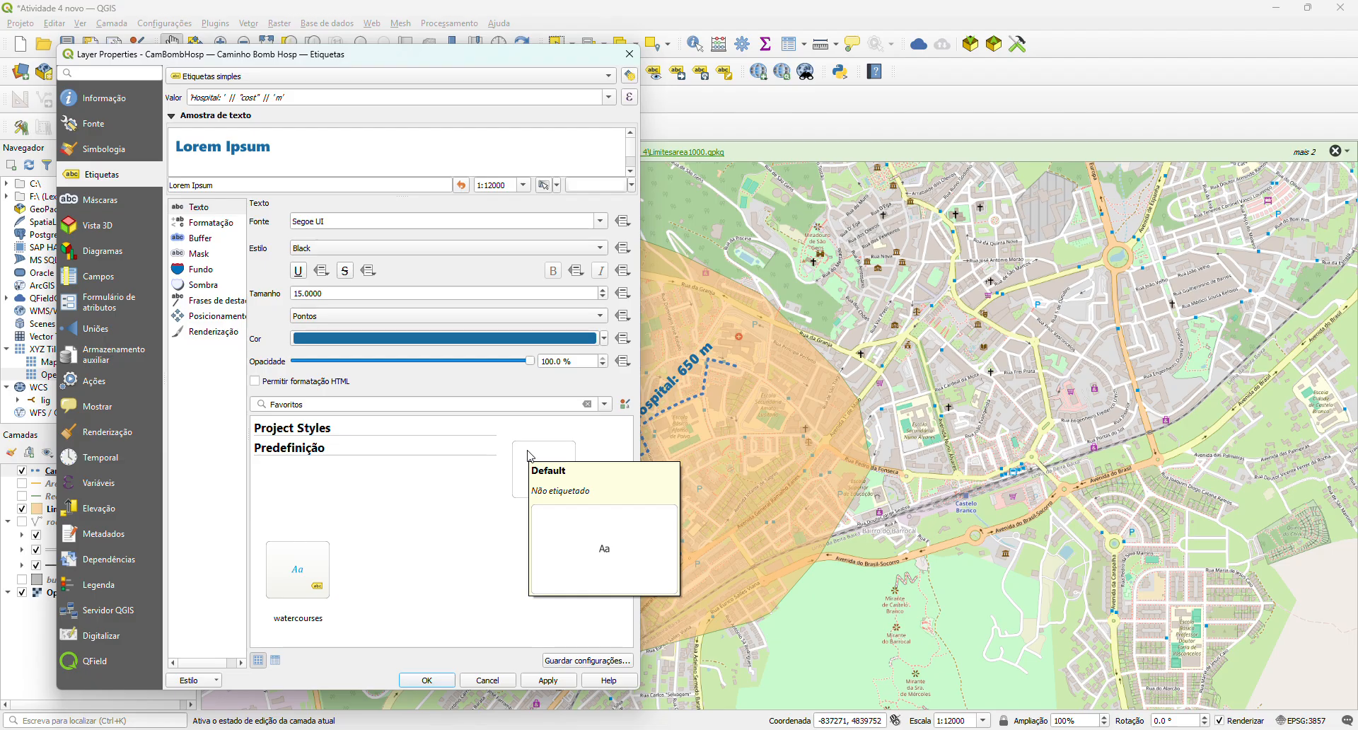
left_click(546, 680)
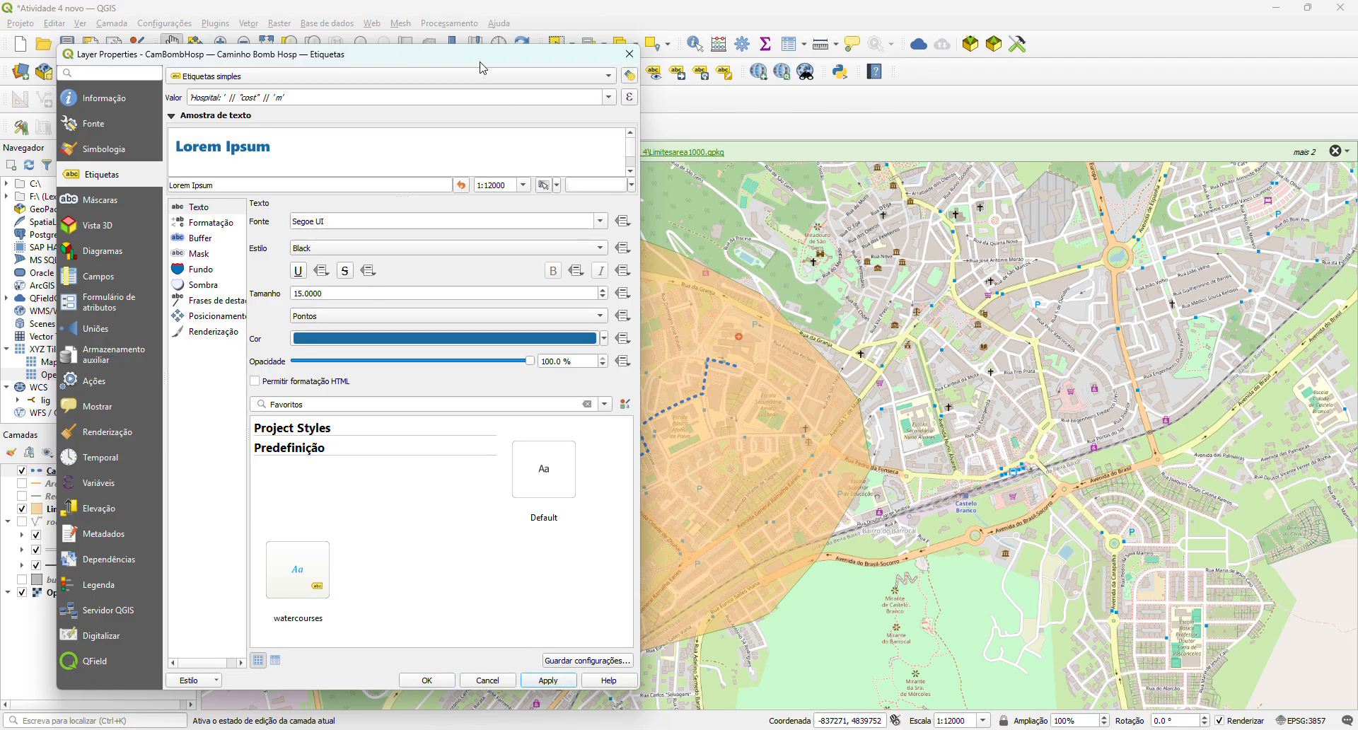
left_click_drag(485, 60, 332, 54)
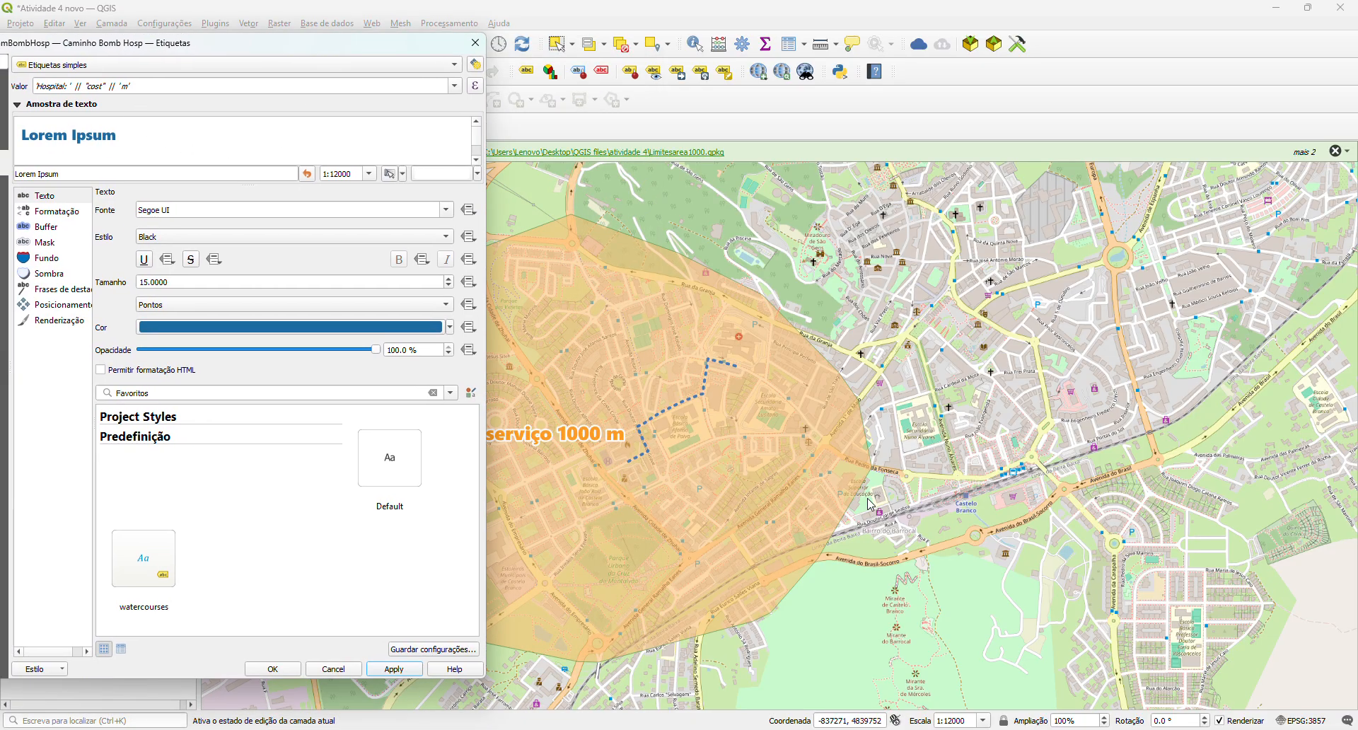
left_click(277, 669)
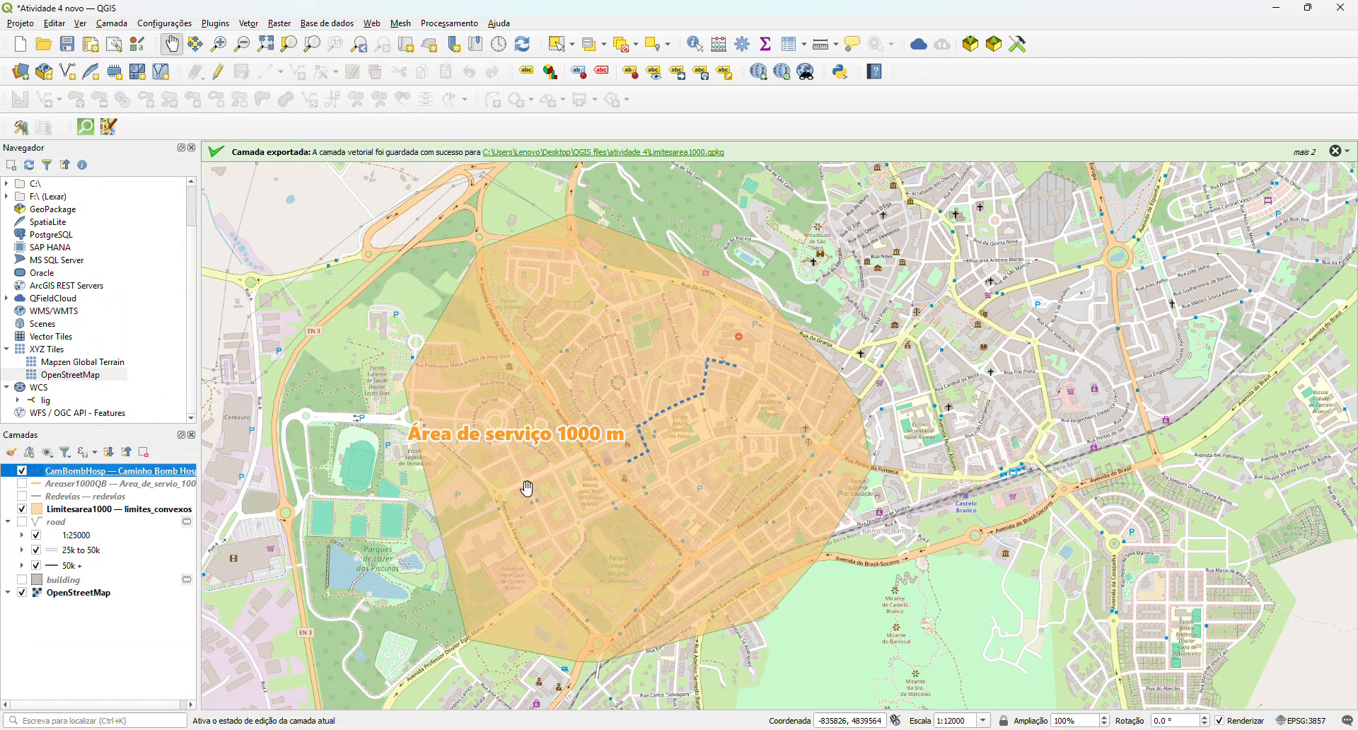
scroll(612, 447, "up", 2)
scroll(739, 332, "down", 2)
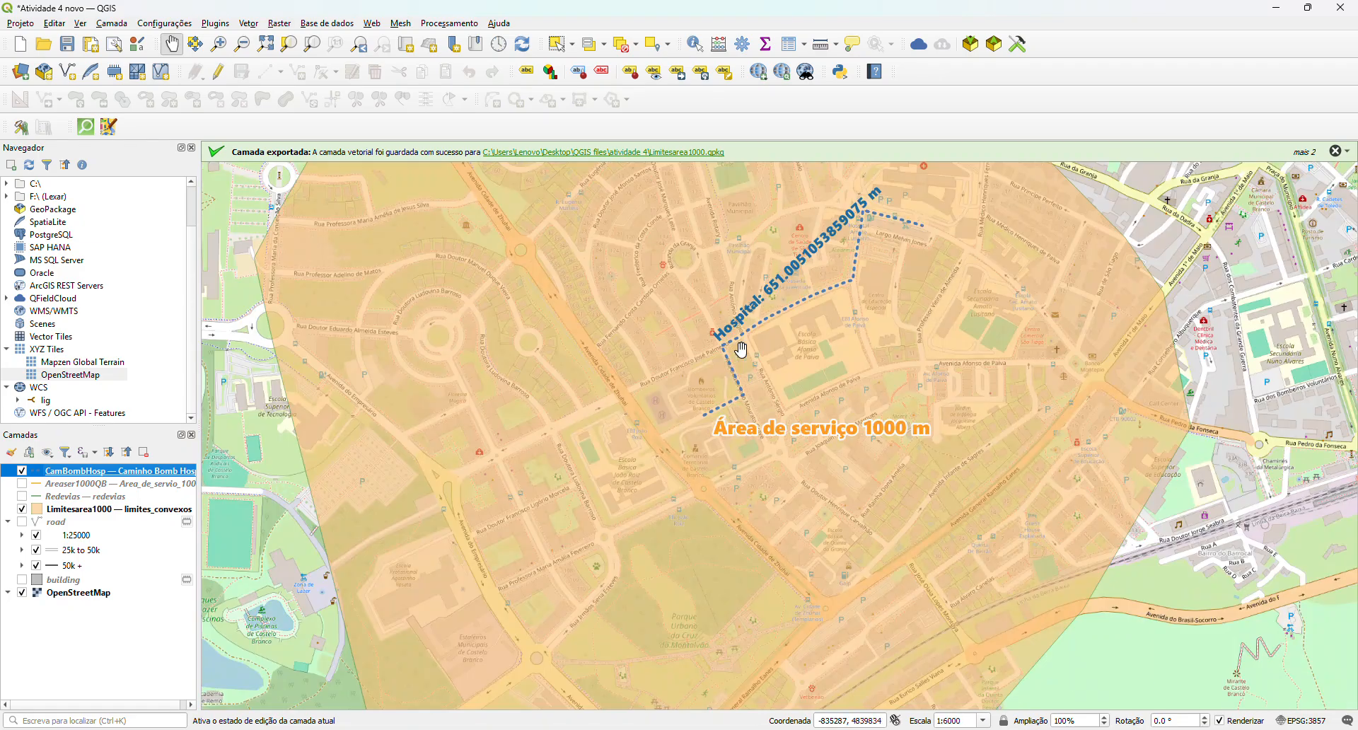
scroll(736, 344, "up", 1)
scroll(708, 393, "down", 2)
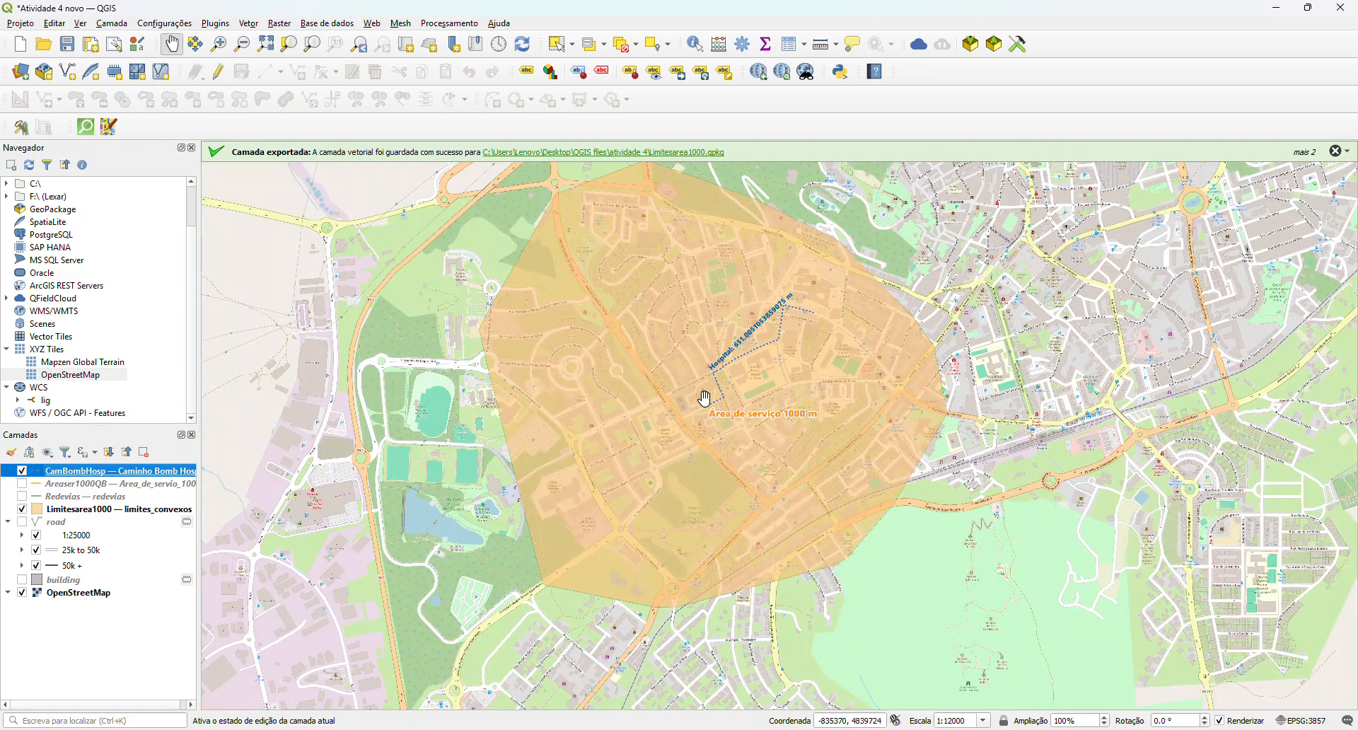
- Reopen the CamBombHosp layer properties and open its label expression for editing
scroll(705, 398, "up", 2)
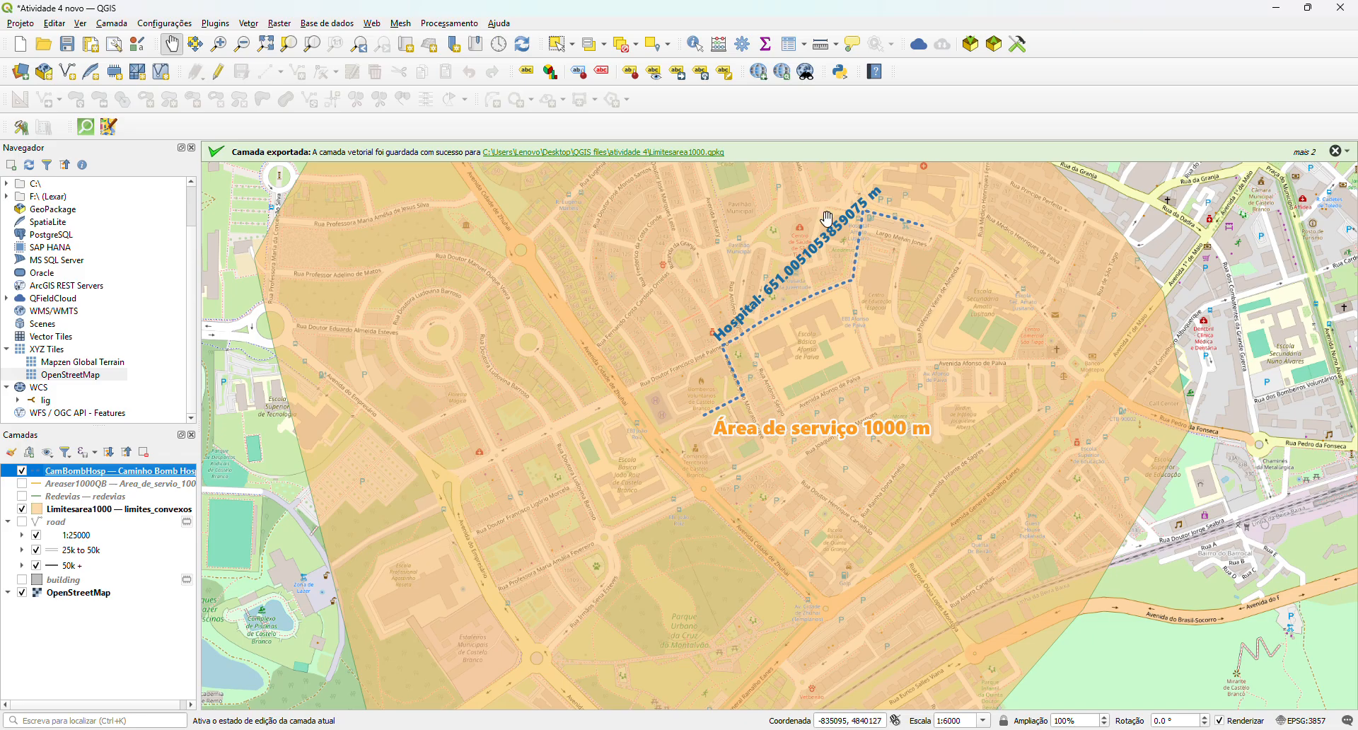
right_click(147, 475)
left_click(193, 465)
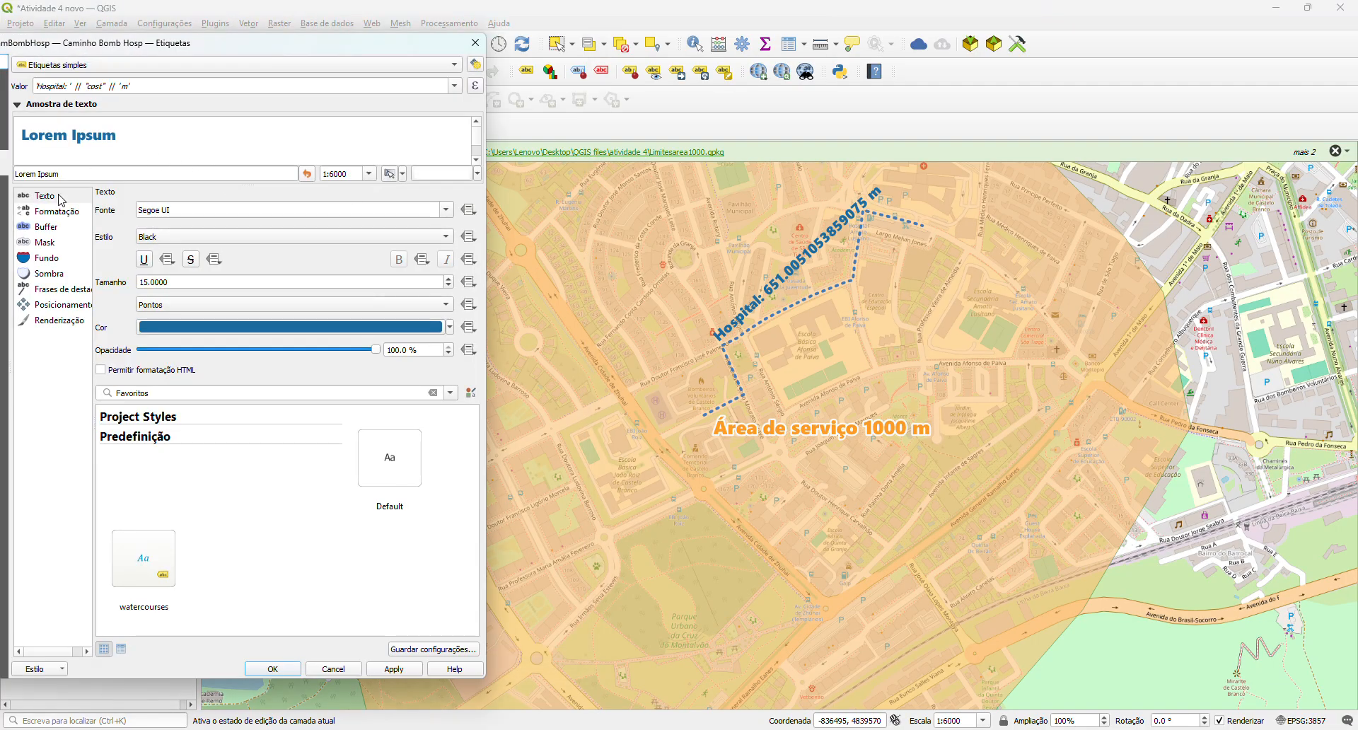
left_click(476, 85)
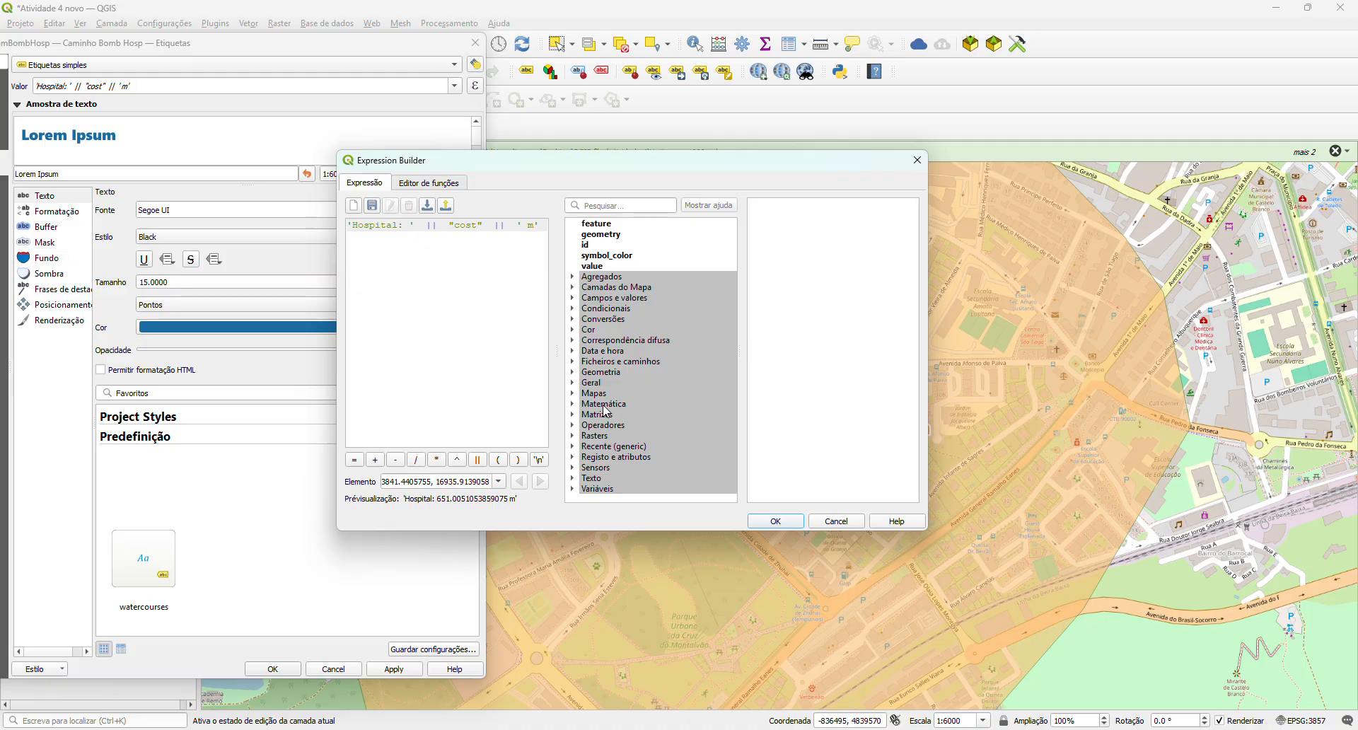
- Search the expression functions for 'roun' and clear the search
left_click(600, 206)
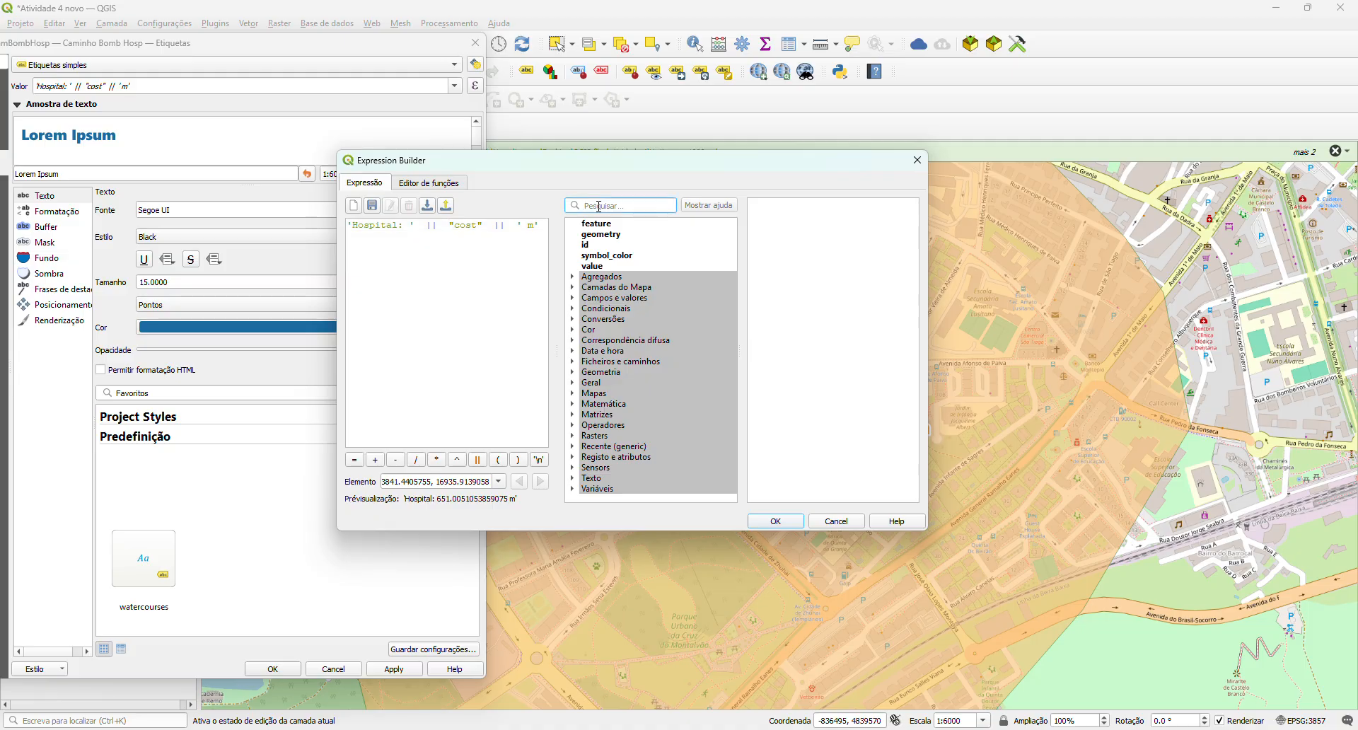
type("roun")
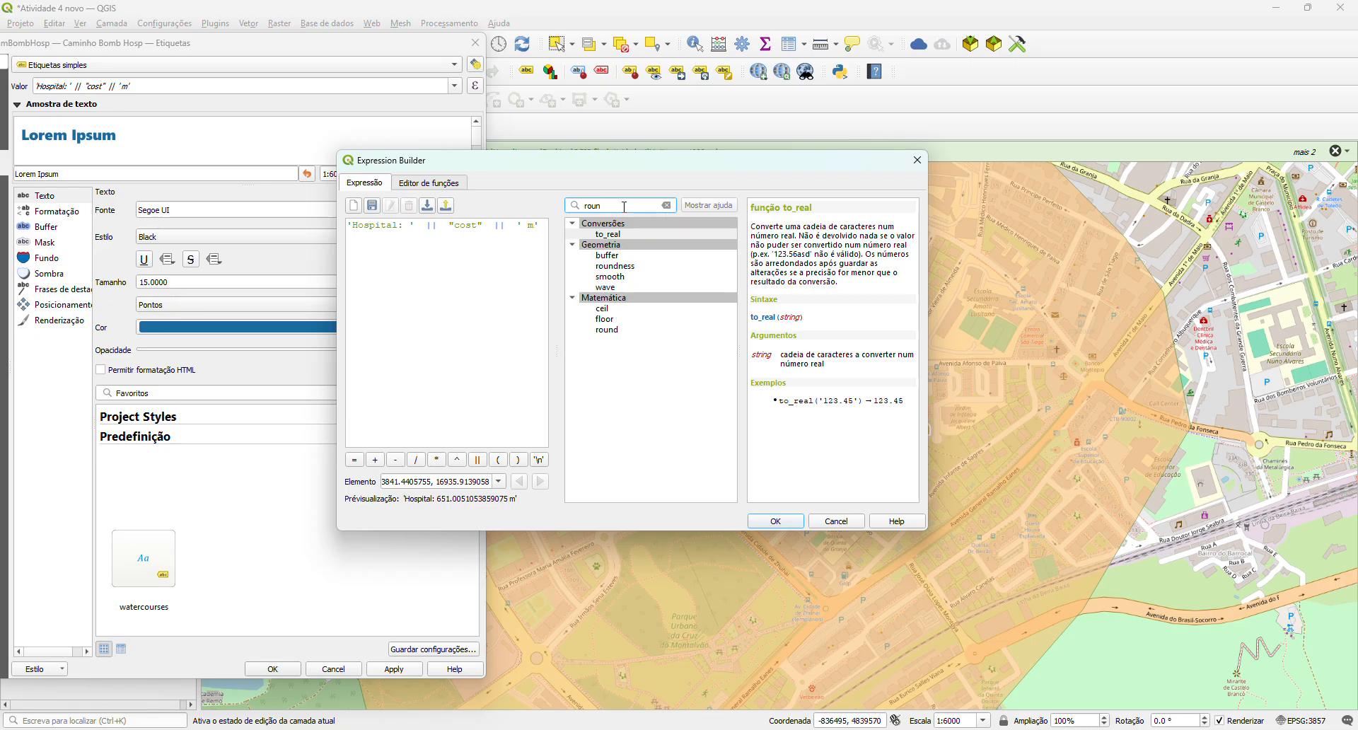
key("BackSpace")
key("BackSpace")
key("BackSpace")
key("BackSpace")
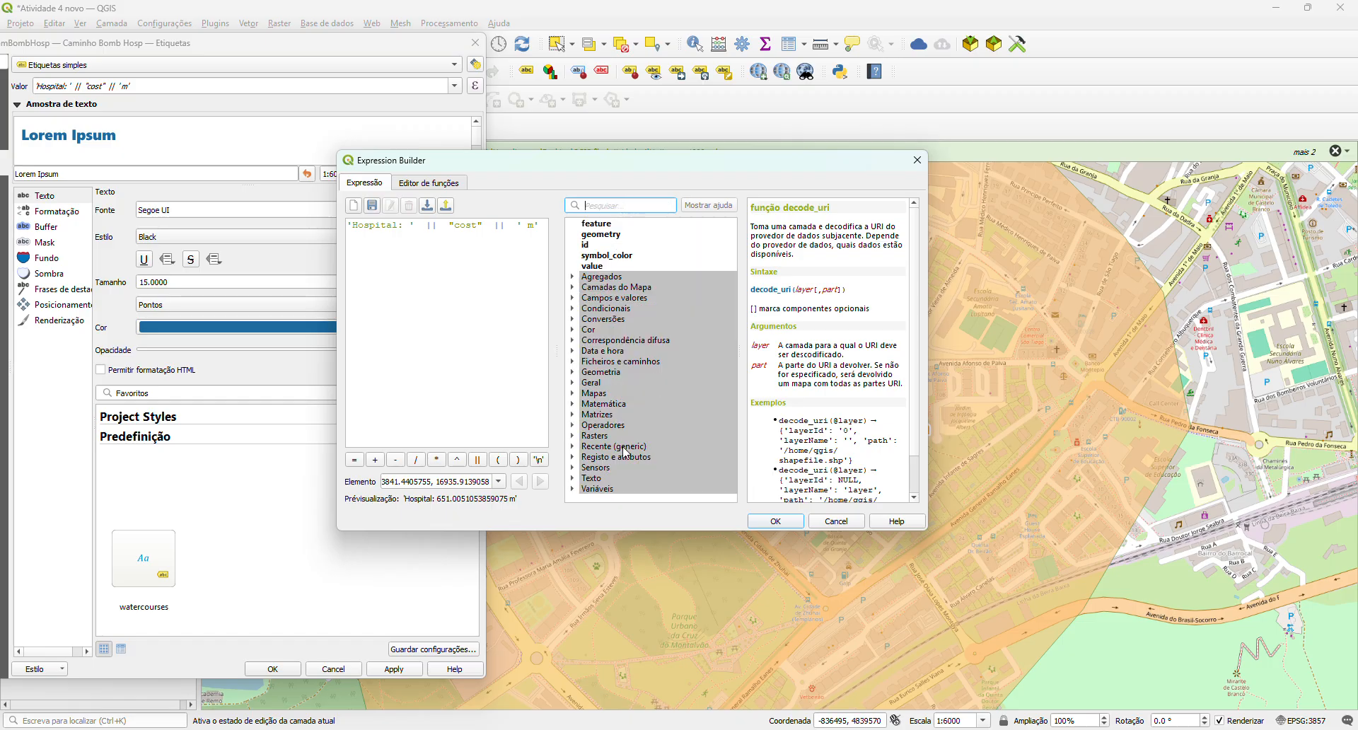
- Insert the round function from the Matemática group in front of "cost" in the label expression
left_click(575, 406)
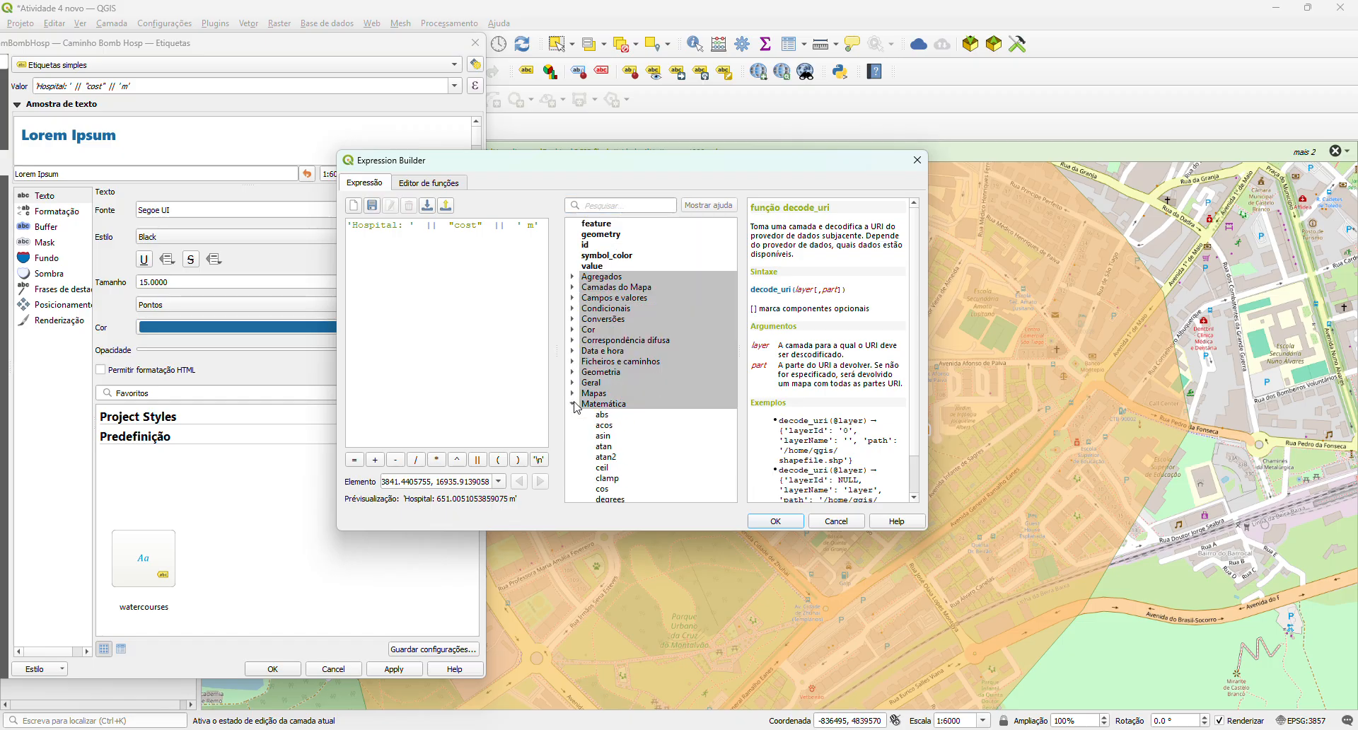
scroll(577, 408, "down", 9)
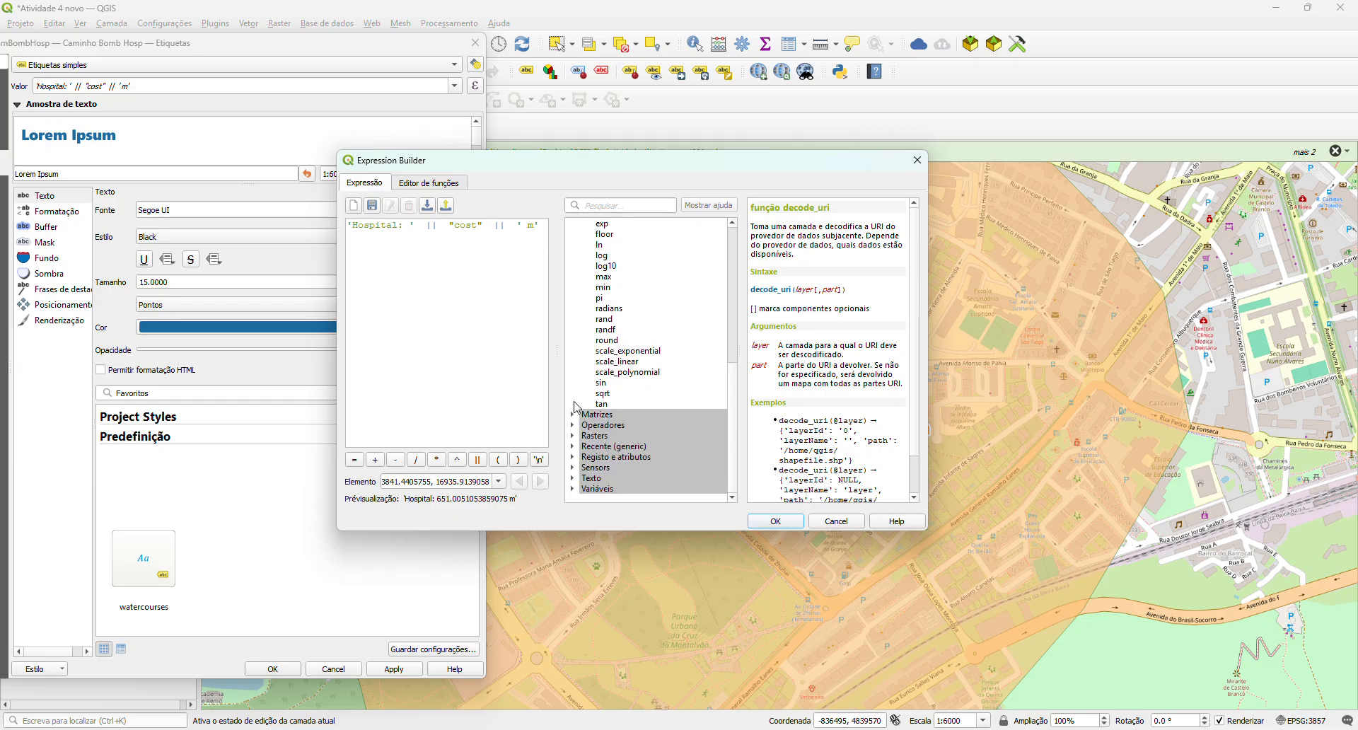
scroll(576, 408, "up", 1)
left_click(620, 373)
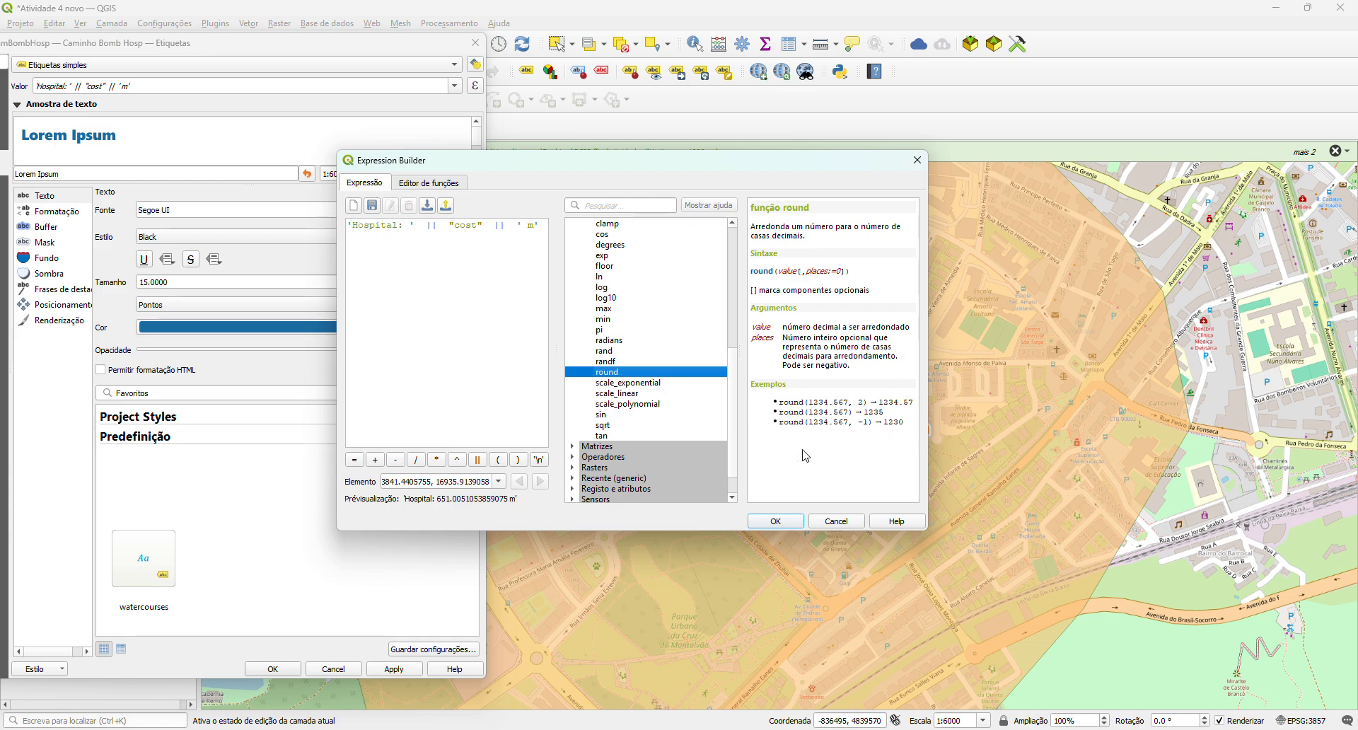
double_click(605, 373)
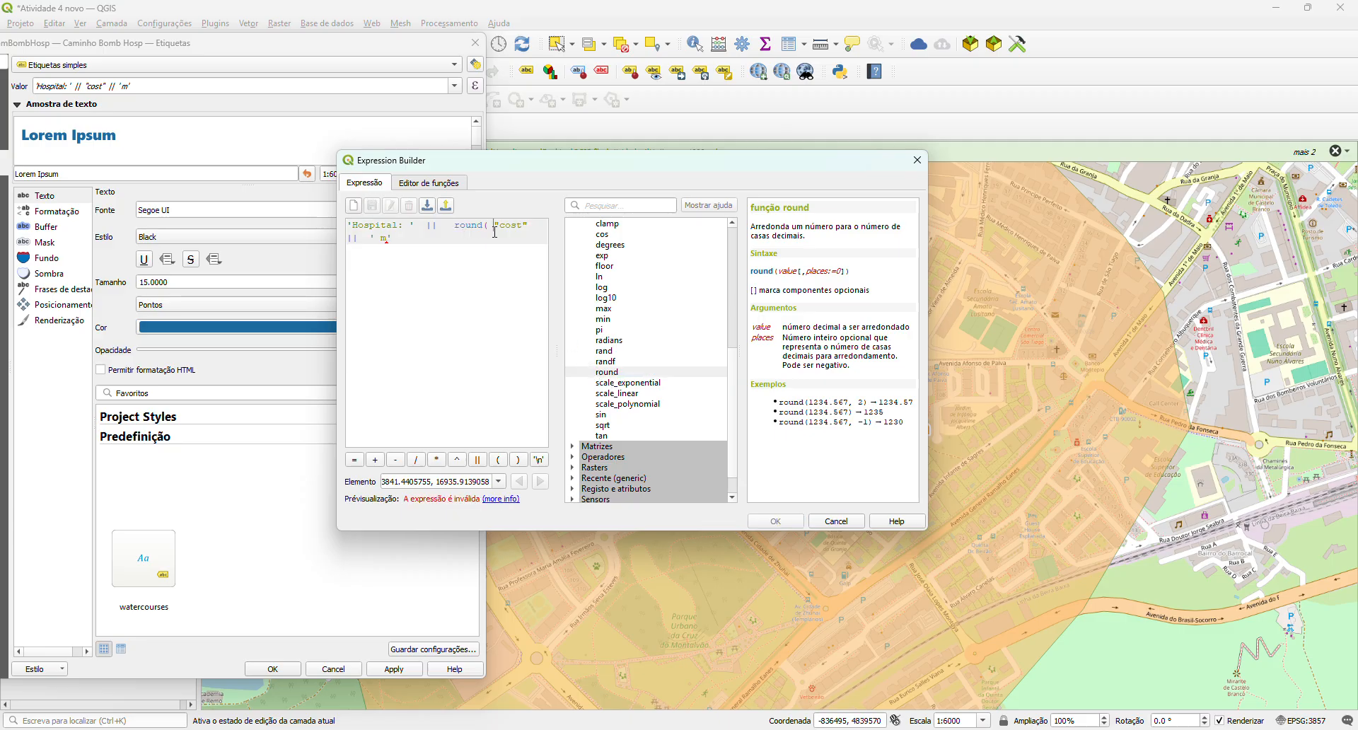
- Complete the rounding as round("cost",2), removing the extra spaces before the field name
key("BackSpace")
key("BackSpace")
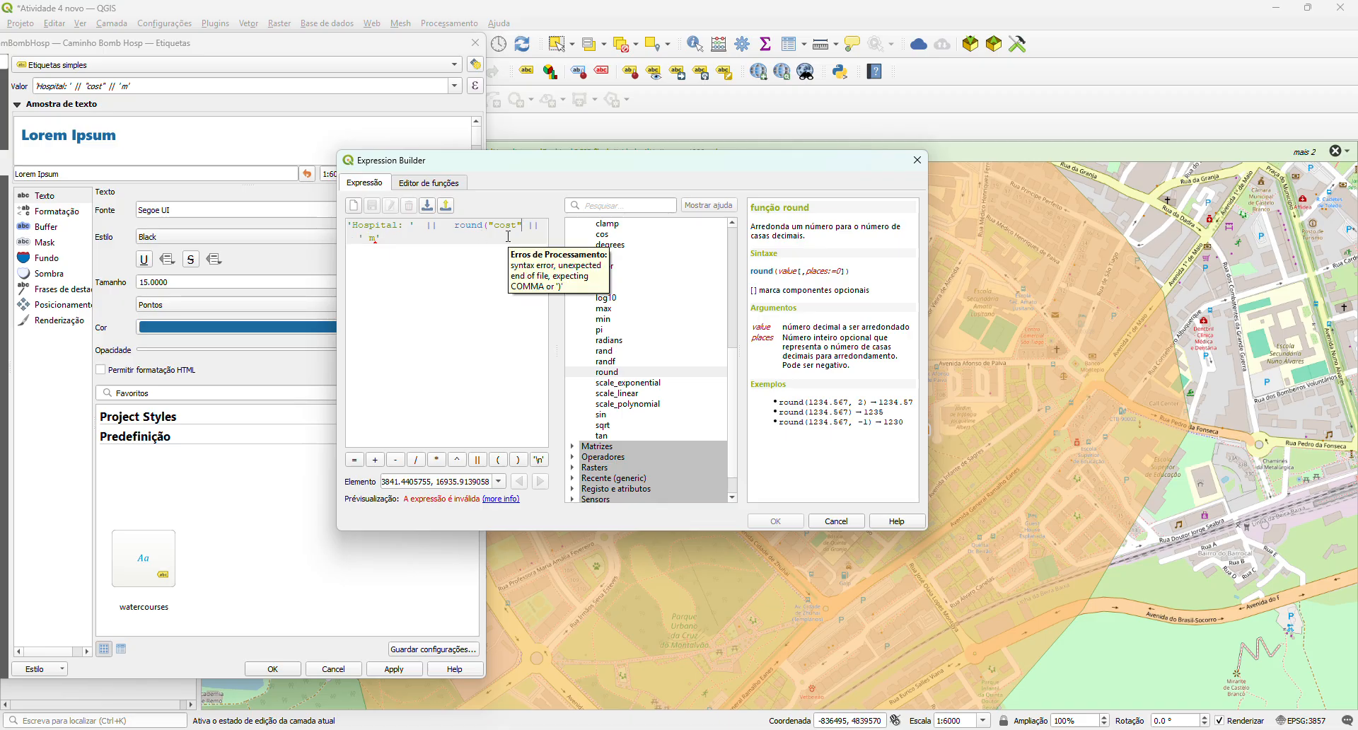
type(",")
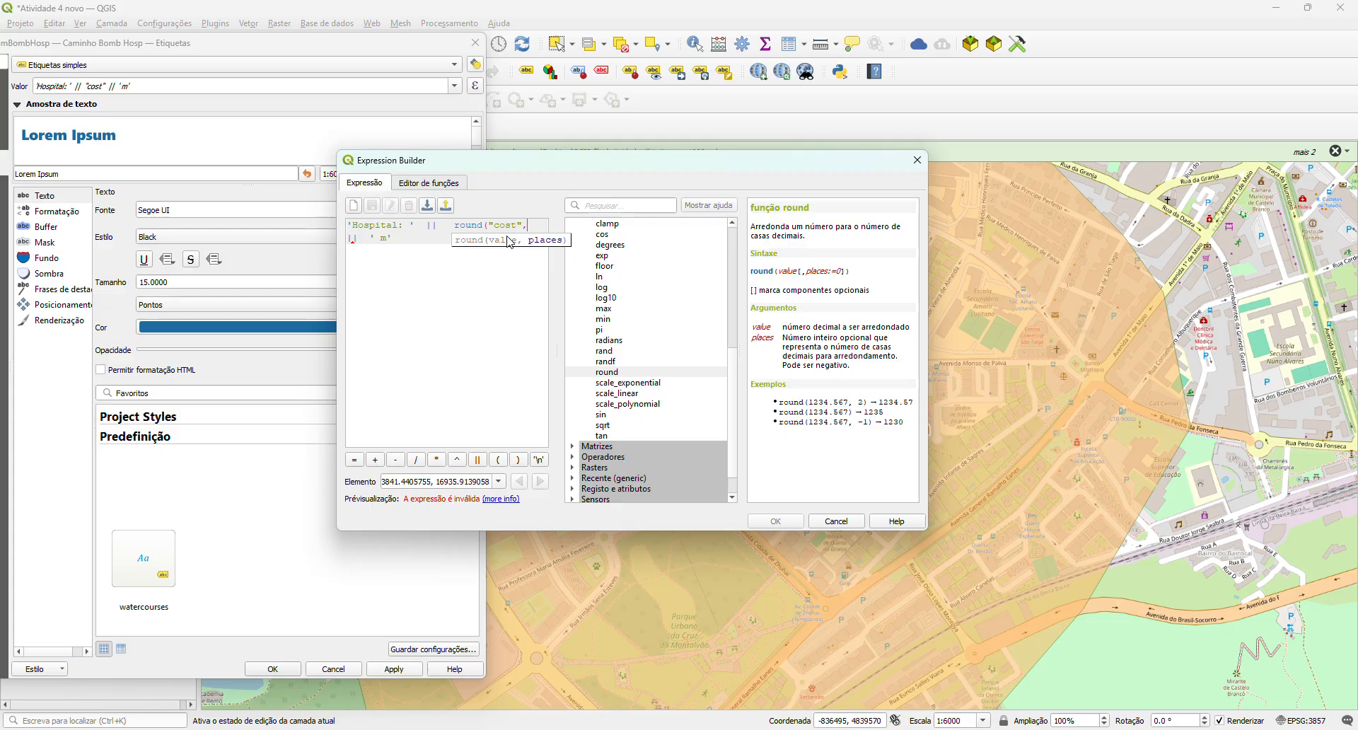
type("2")
mouse_move(542, 226)
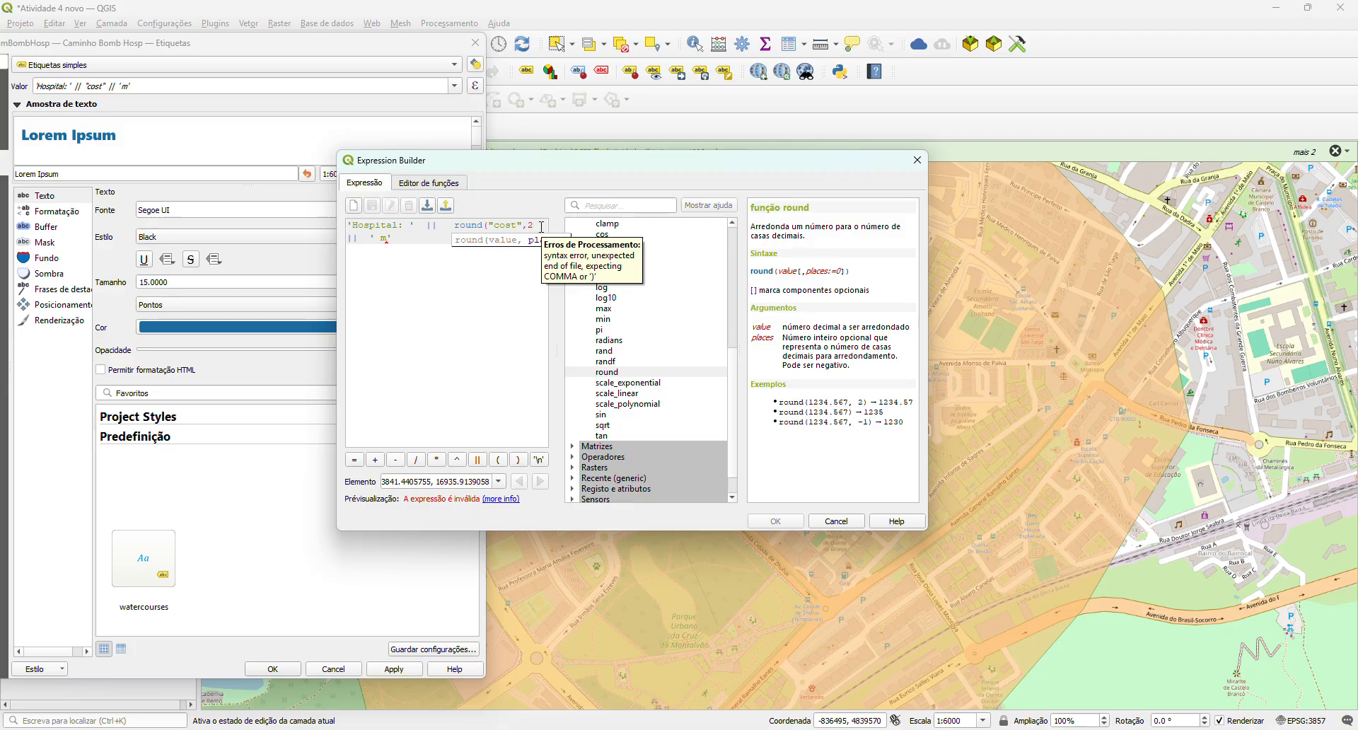
type(")")
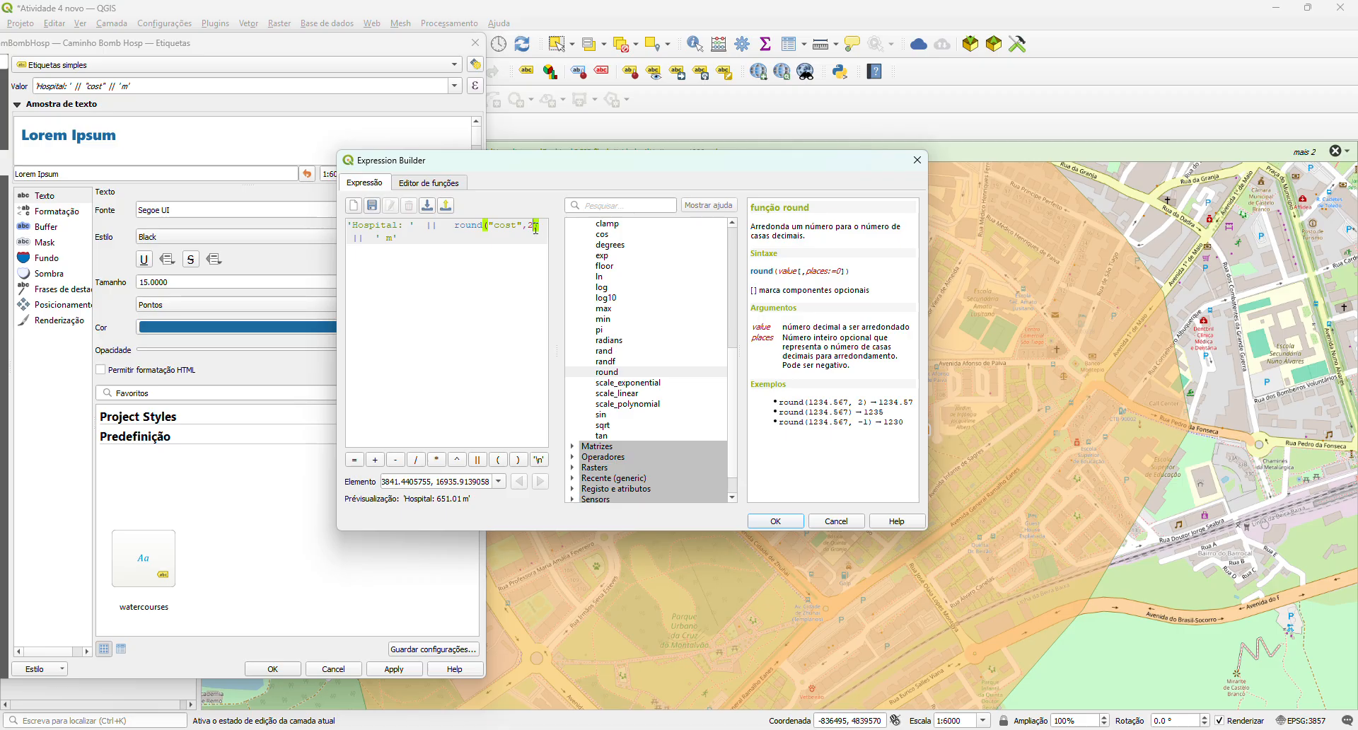
- Try converting the label distance to kilometres by dividing "cost" by 1000 with 2 decimals, and remove that conversion
key("BackSpace")
type("0")
left_click(527, 226)
type("/1")
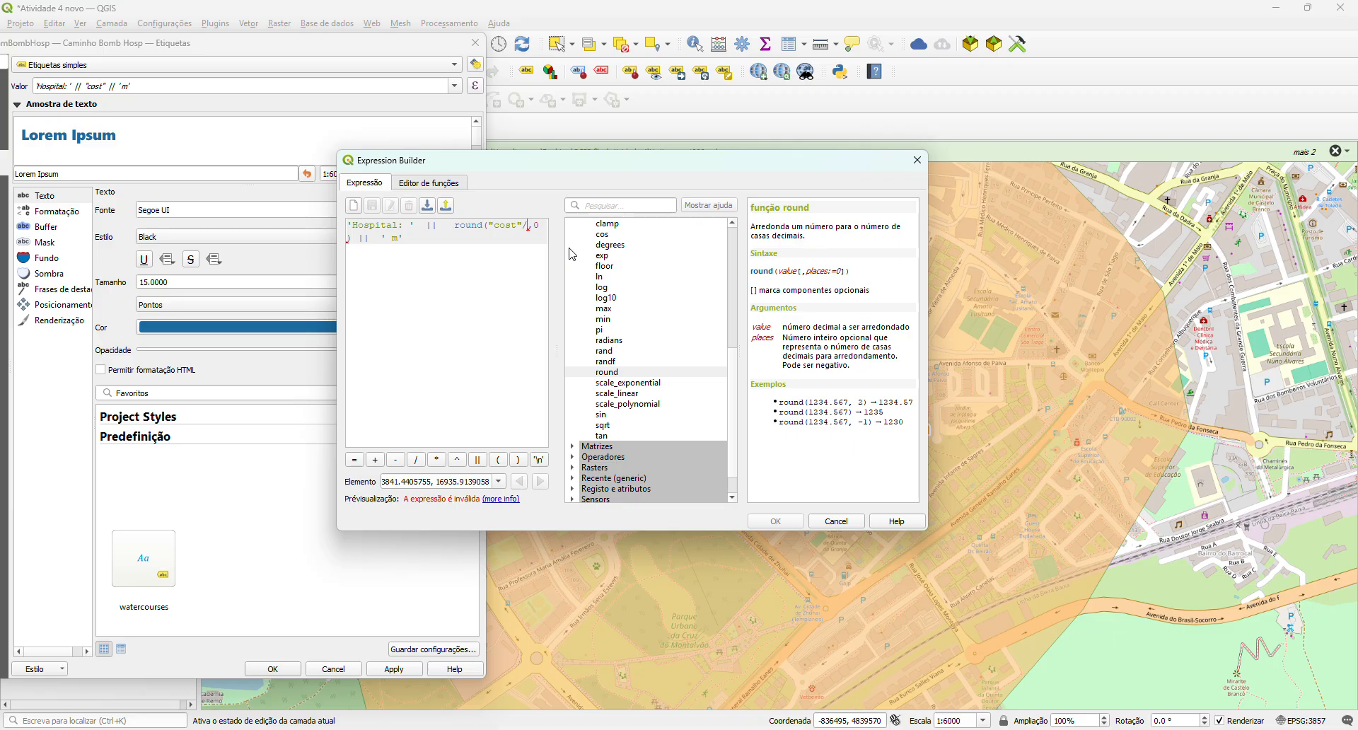
type("000")
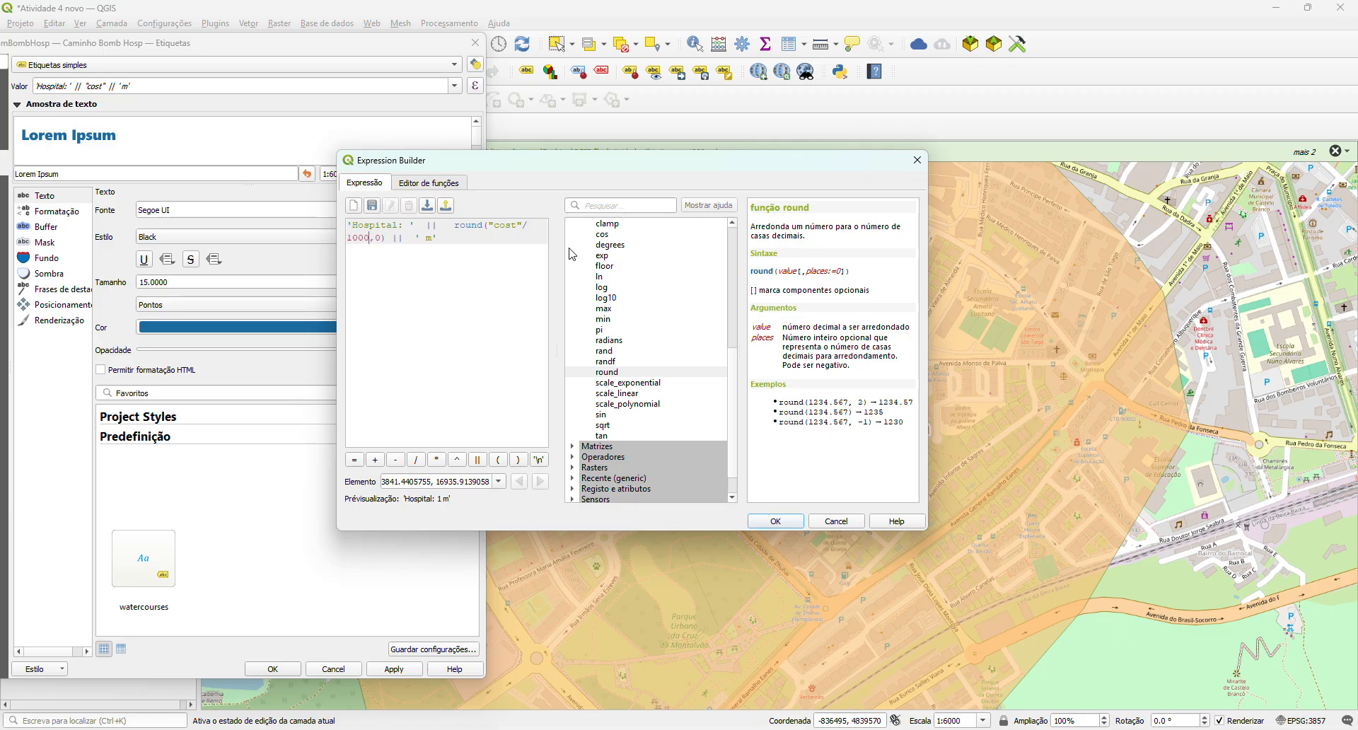
left_click(385, 241)
key("BackSpace")
type("2")
left_click(428, 239)
type("k")
key("BackSpace")
key("BackSpace")
key("BackSpace")
key("BackSpace")
key("BackSpace")
- Set the label expression to 'Hospital: ' || round("cost",0) || ' m', accept it, apply it to the route layer and close the properties
left_click(534, 226)
key("BackSpace")
type("0")
left_click(395, 236)
key("BackSpace")
left_click(777, 521)
left_click(391, 668)
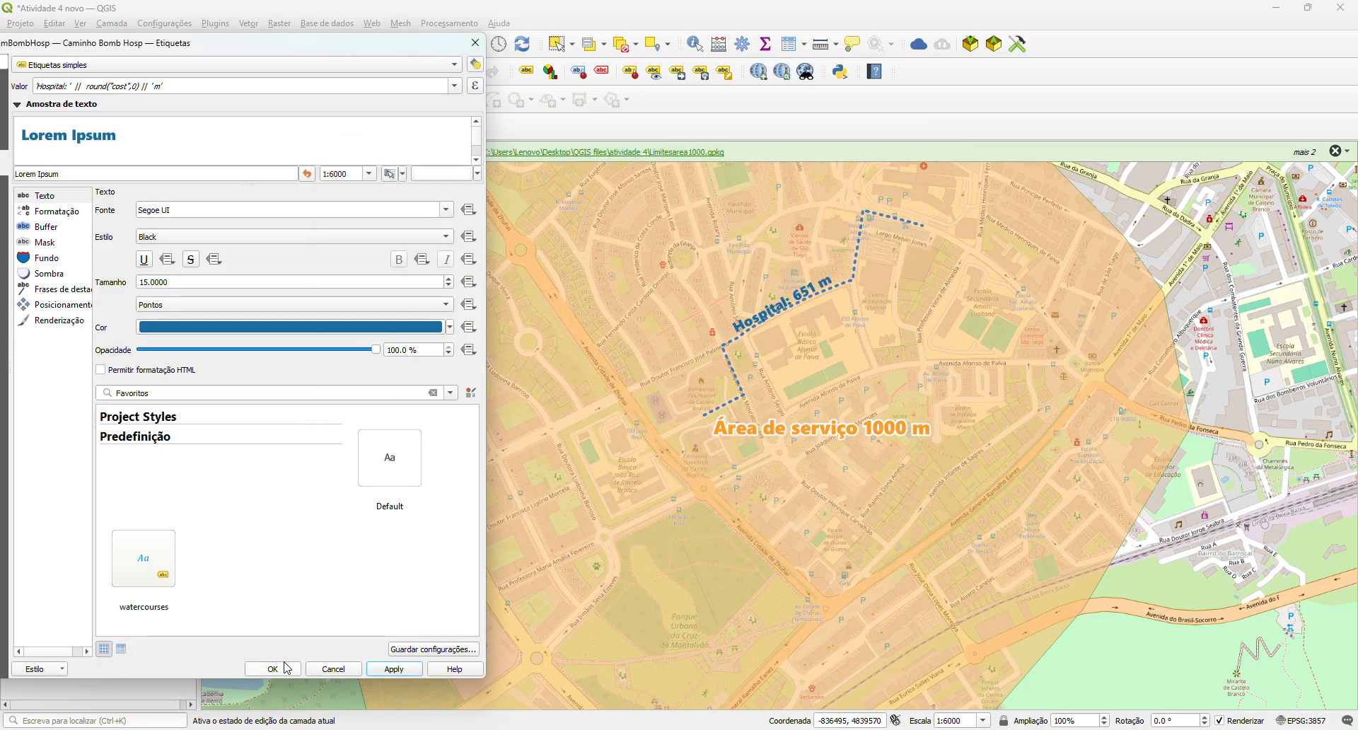
left_click(287, 669)
- Check the route and service area labels on the map, toggling Limitesarea1000 and CamBombHosp off and back on
scroll(788, 319, "up", 1)
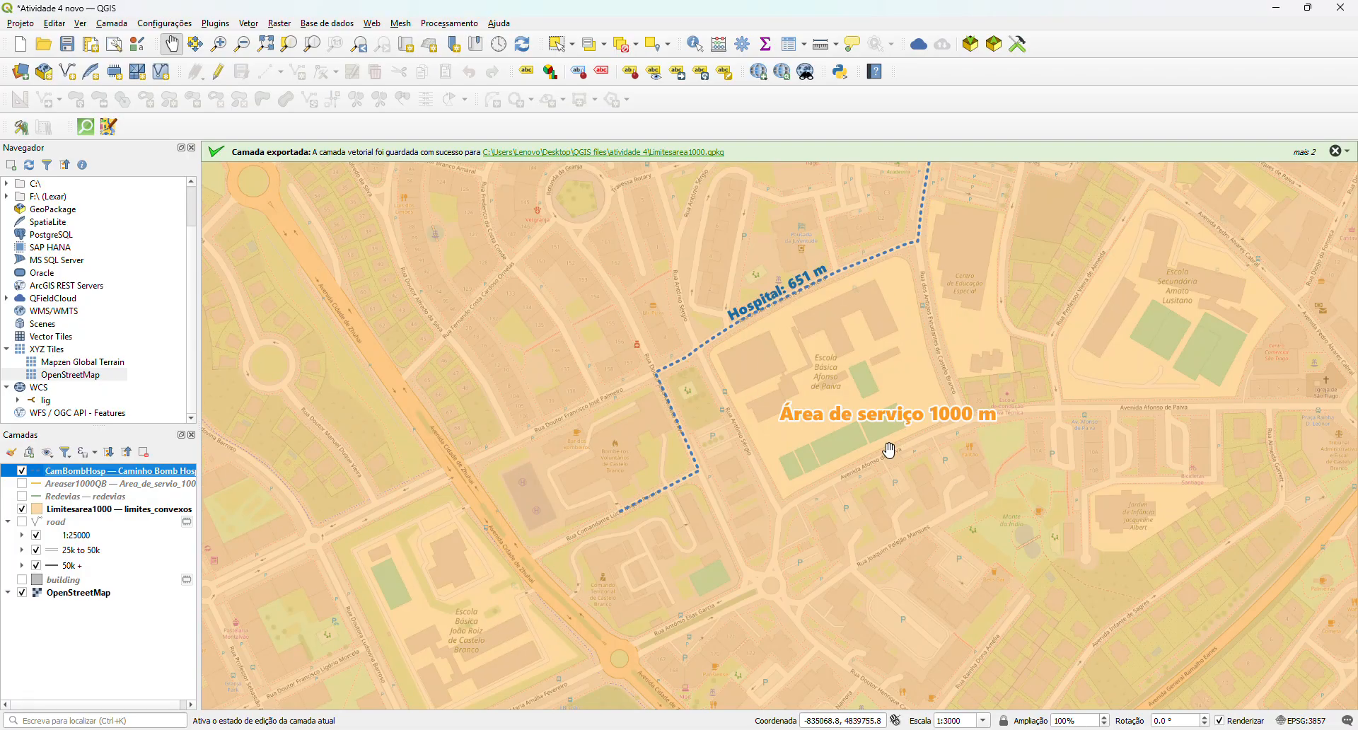
scroll(773, 524, "down", 1)
scroll(773, 523, "down", 1)
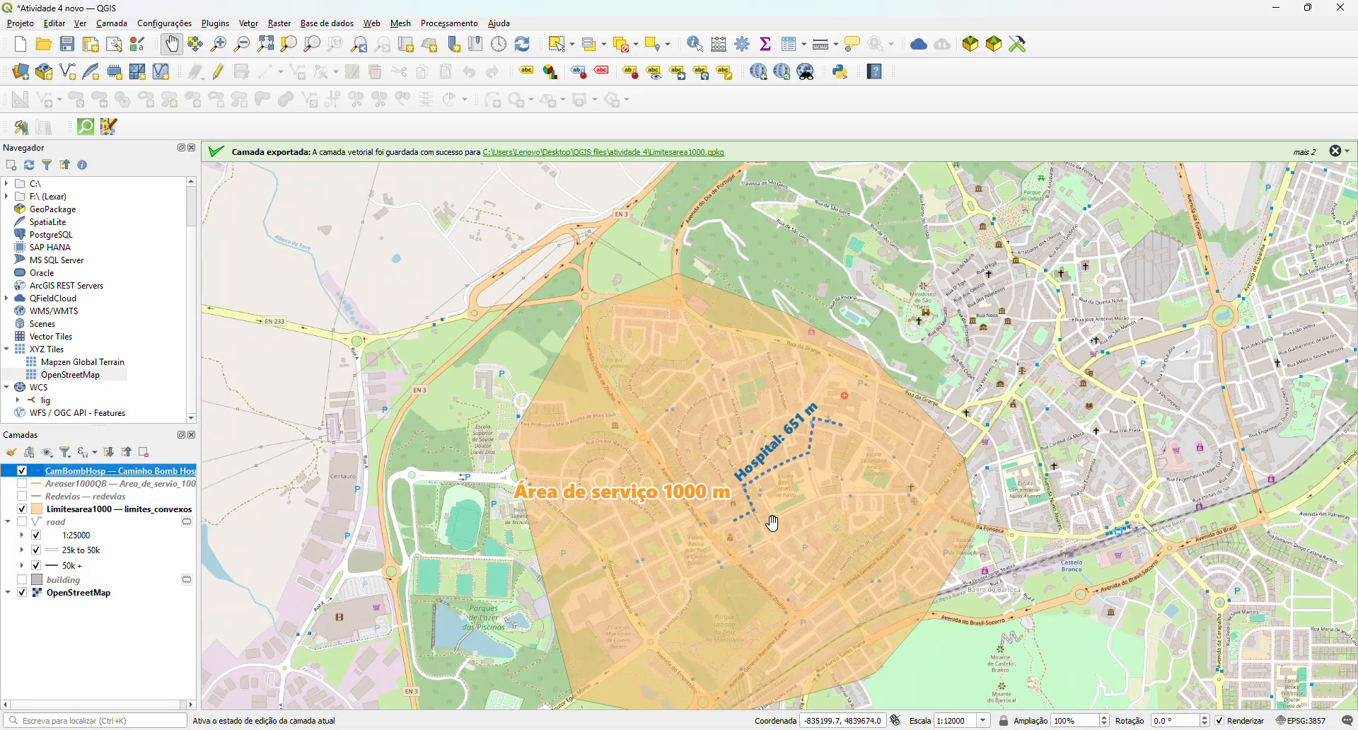
left_click_drag(777, 522, 785, 467)
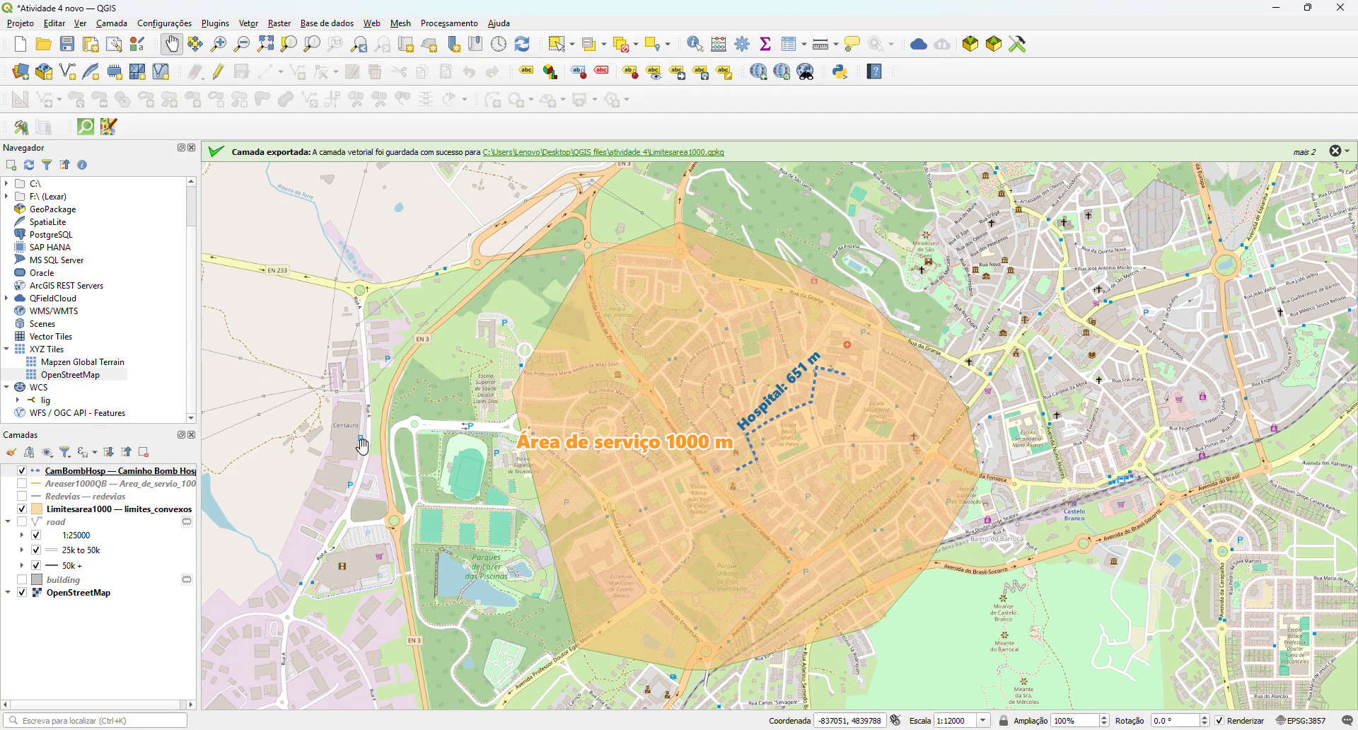
left_click(21, 511)
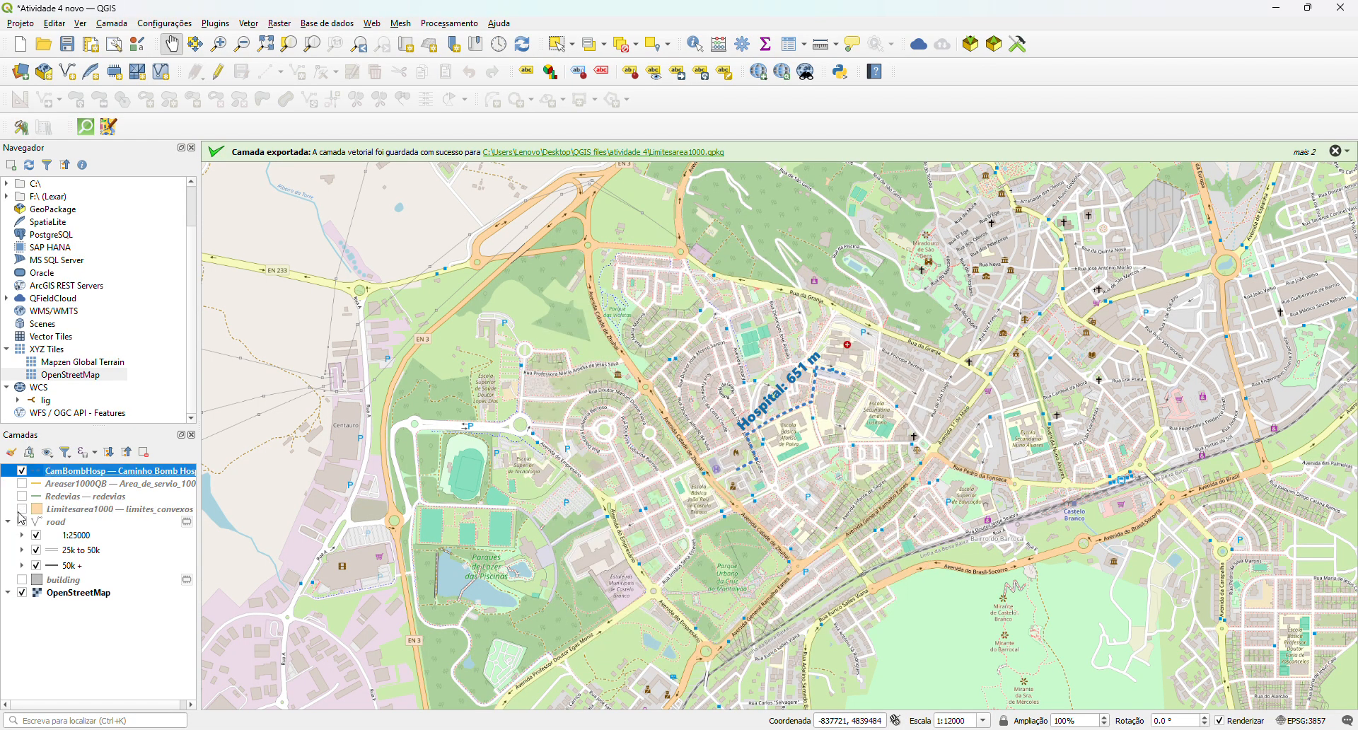
left_click(22, 509)
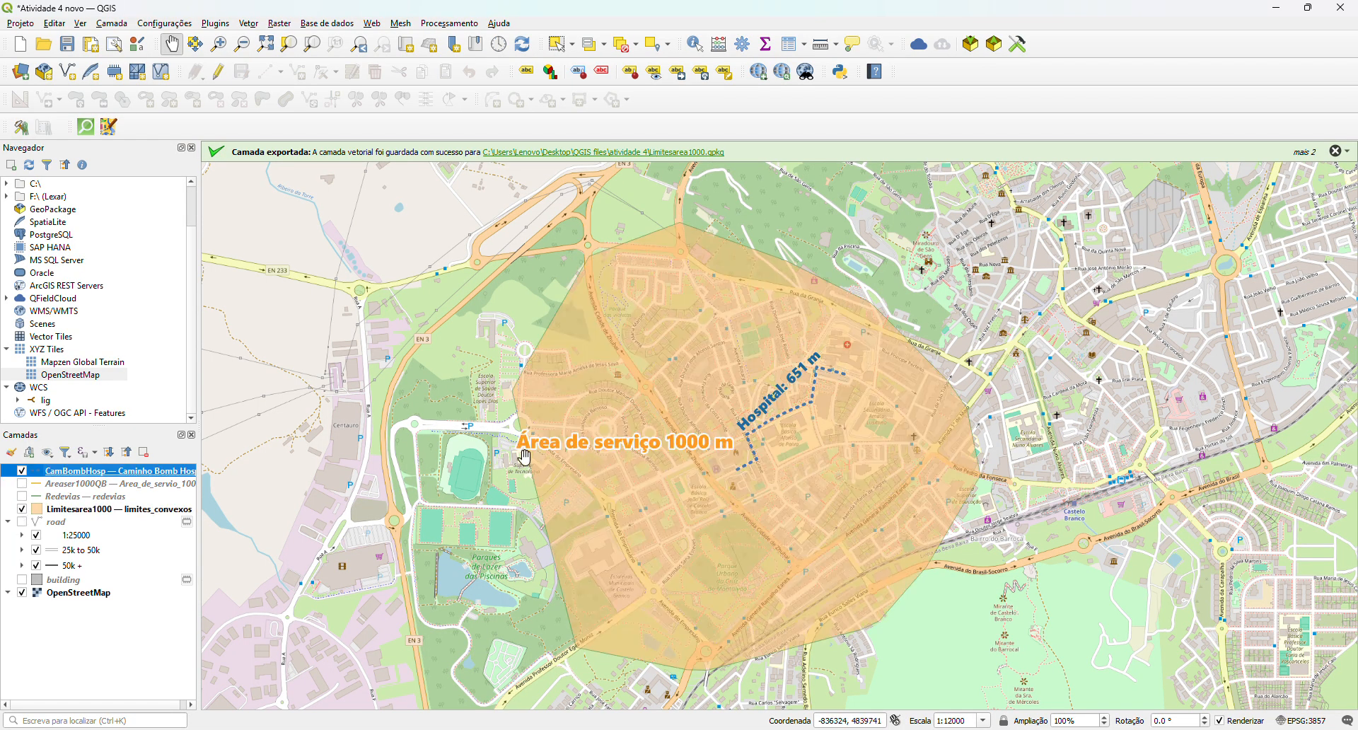
left_click(22, 471)
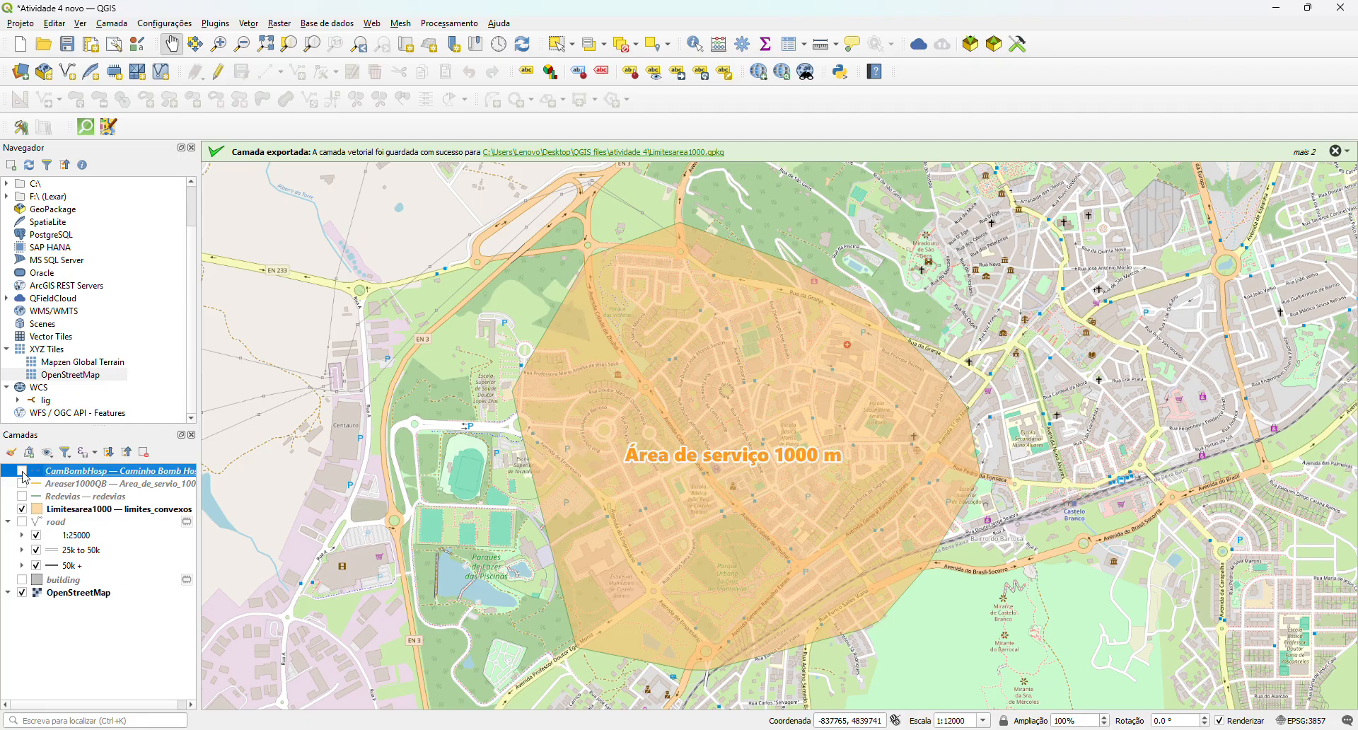
left_click(22, 471)
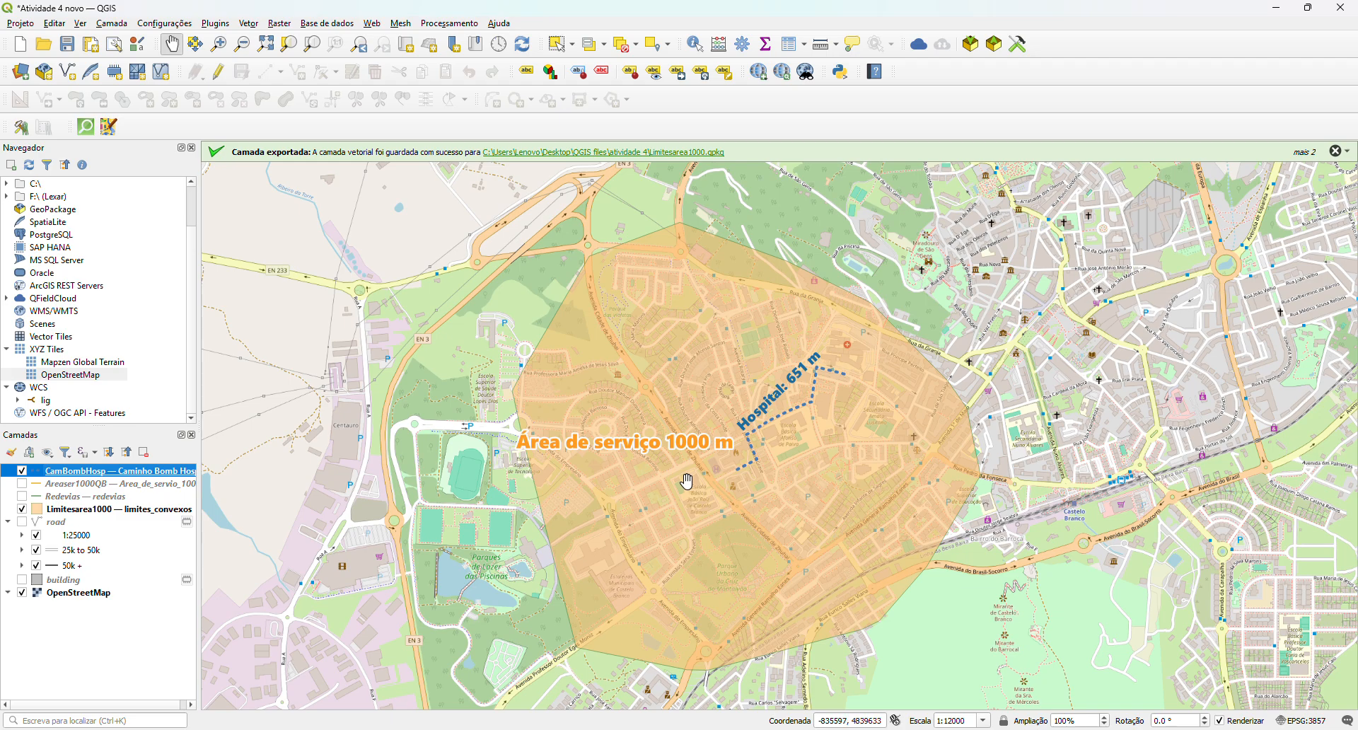
- Save the project and select the CamBombHosp layer
left_click(67, 43)
left_click(141, 497)
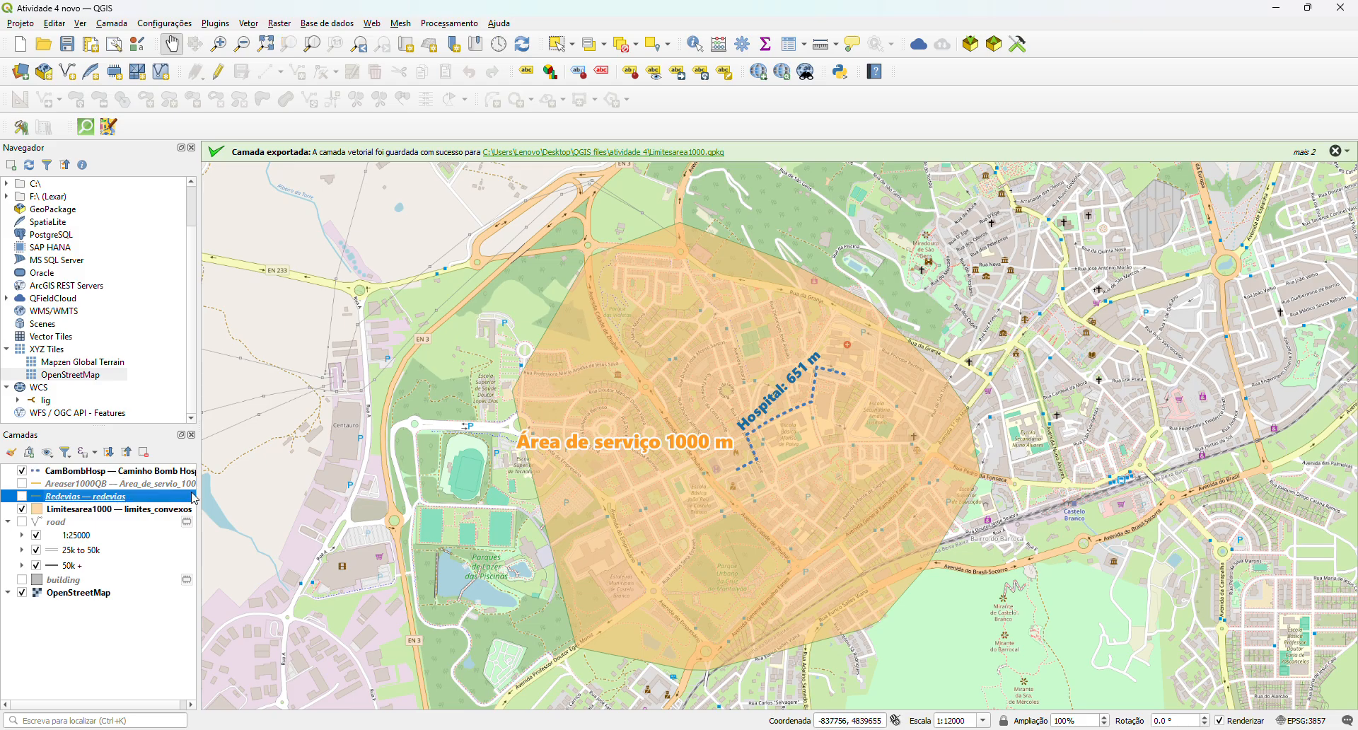
left_click(149, 510)
left_click(134, 473)
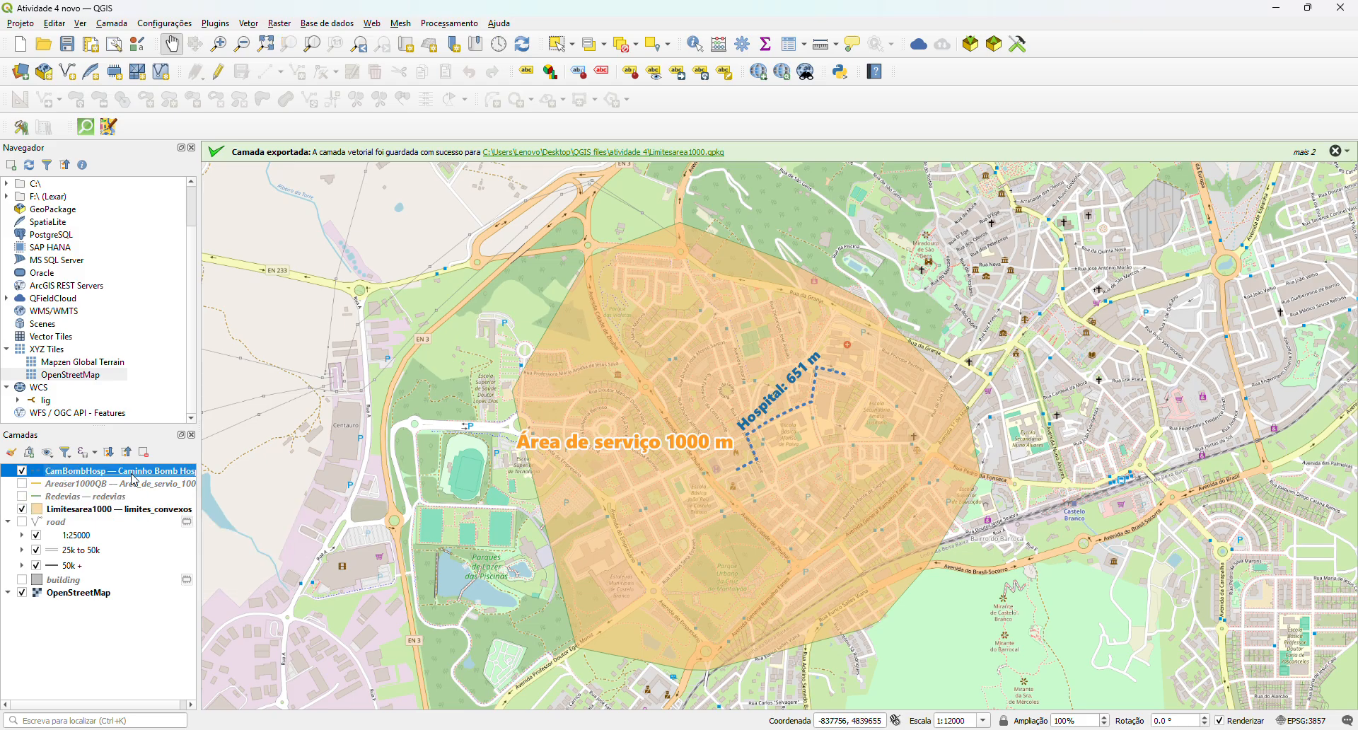